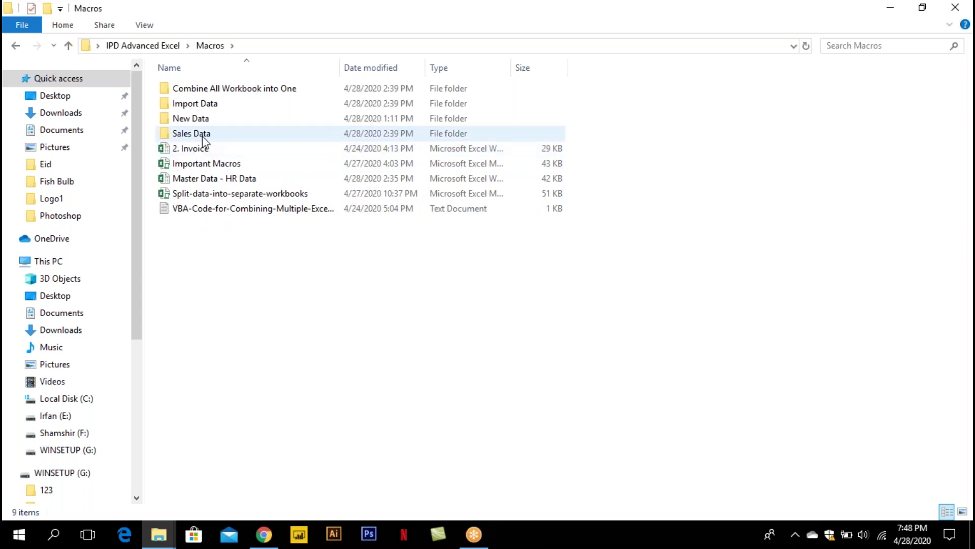
# Open the Master Data - HR Data workbook and select cell A11 on Sheet1
pyautogui.doubleClick(212, 181)
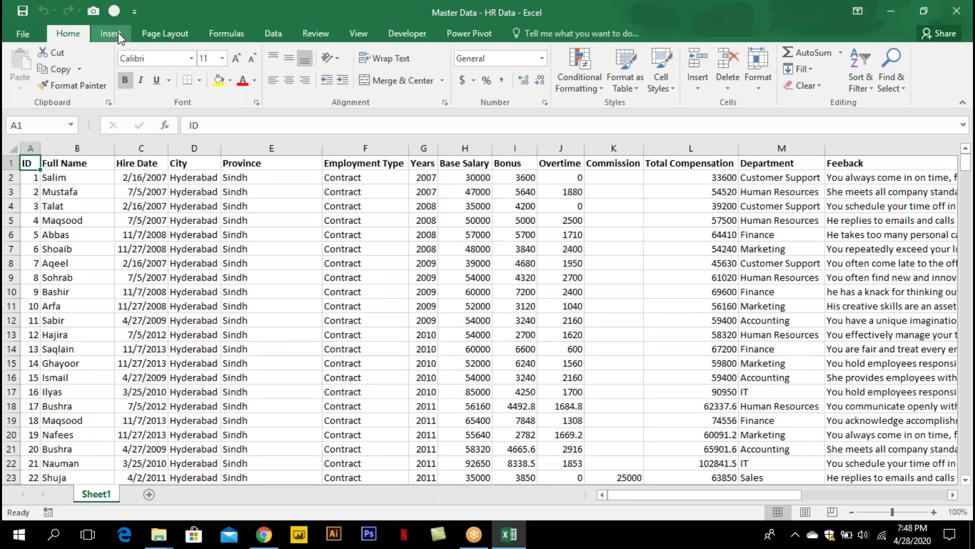
pyautogui.click(32, 277)
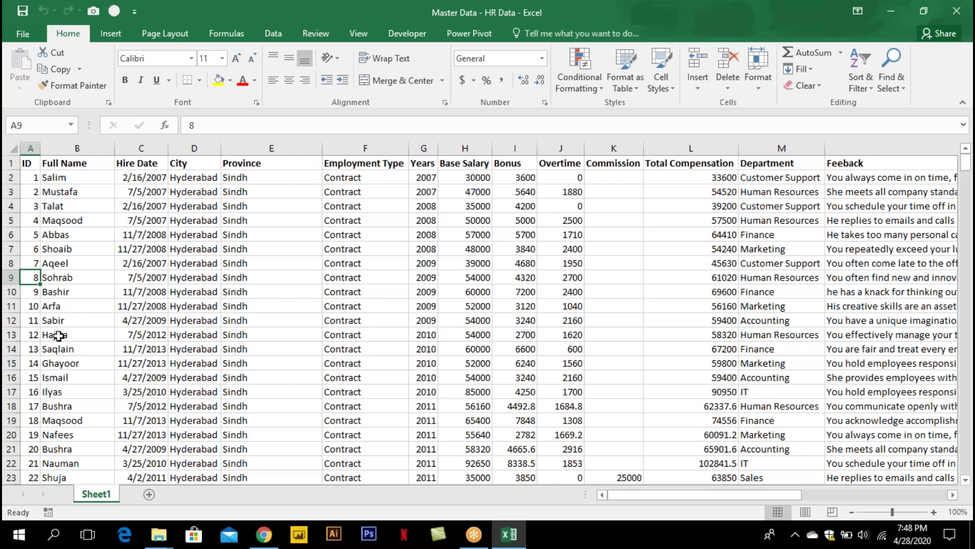
pyautogui.click(29, 306)
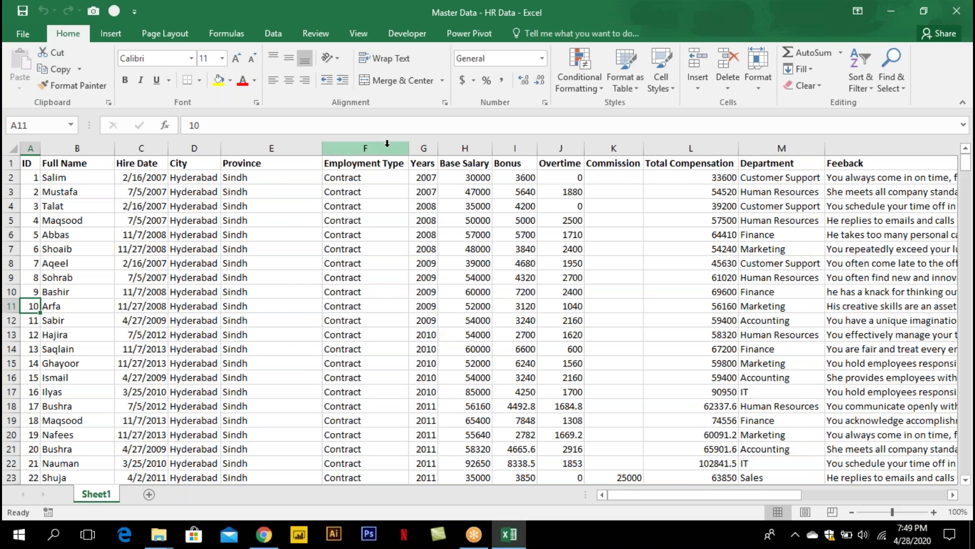
# Enable relative references and start recording Macro1, stored in the Personal Macro Workbook
pyautogui.click(415, 37)
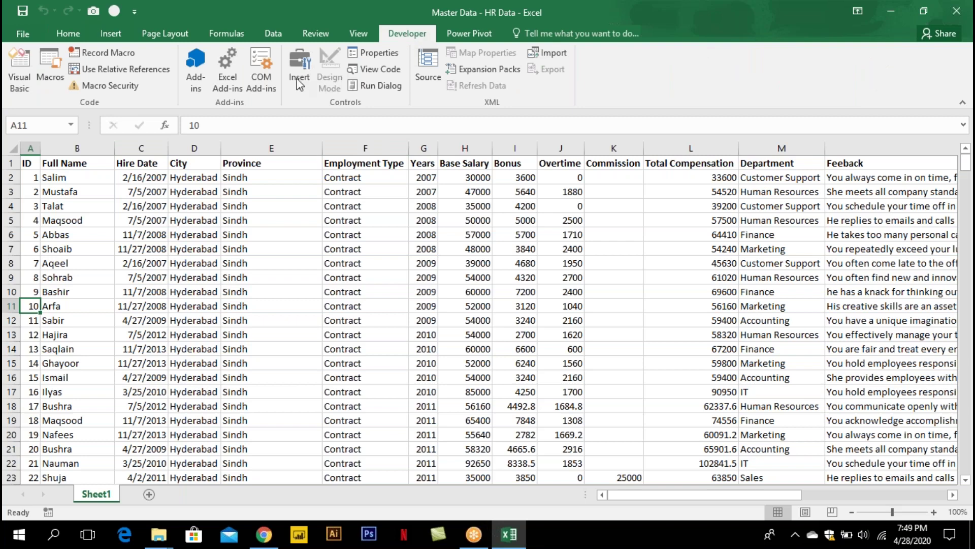
pyautogui.click(153, 74)
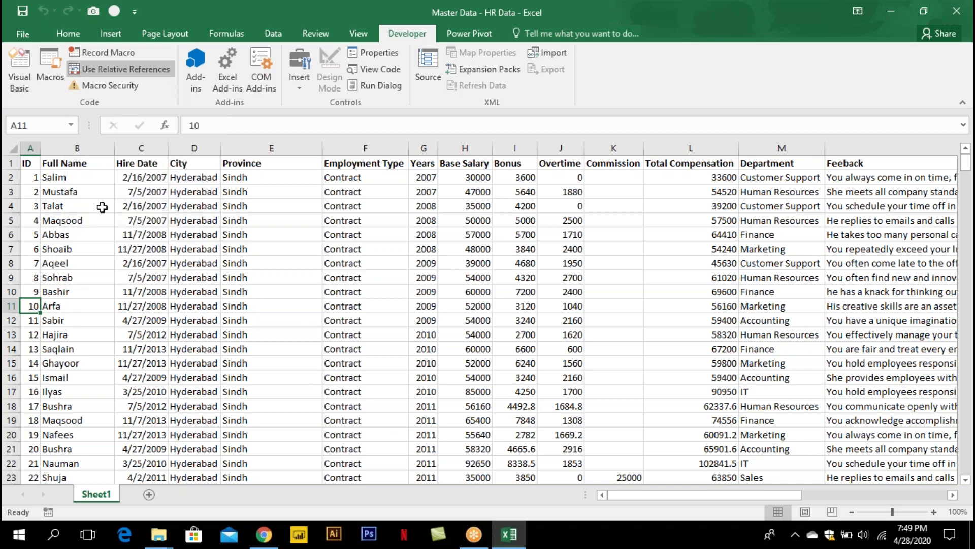
pyautogui.click(120, 54)
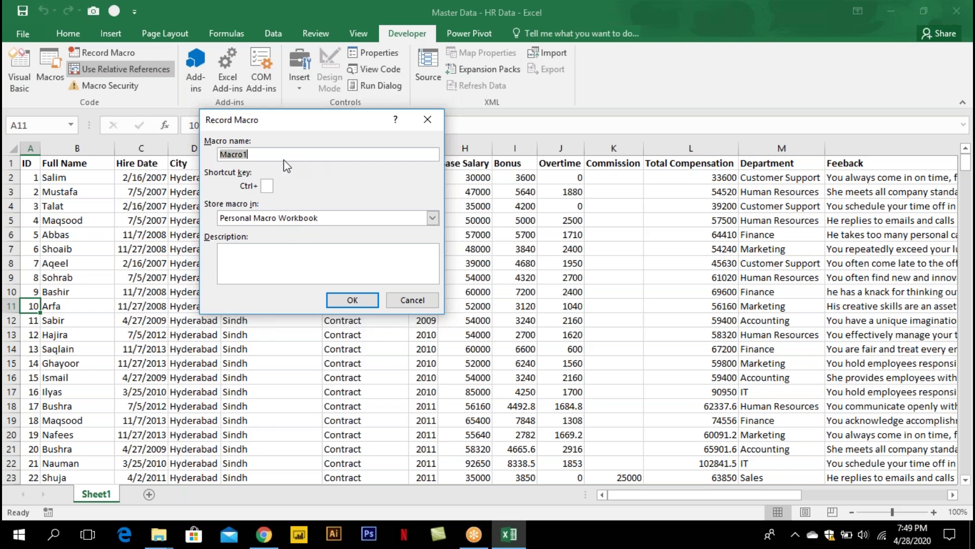
pyautogui.click(314, 217)
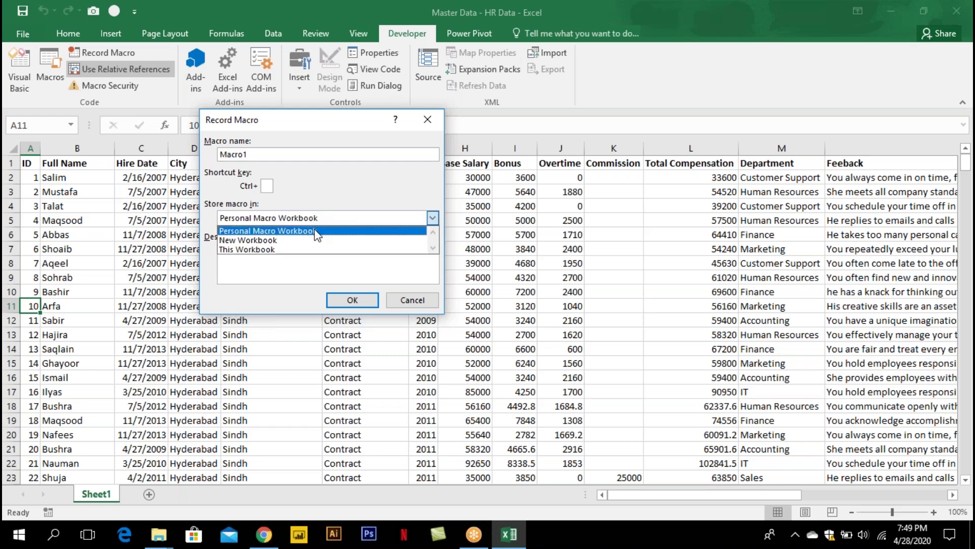
pyautogui.click(315, 230)
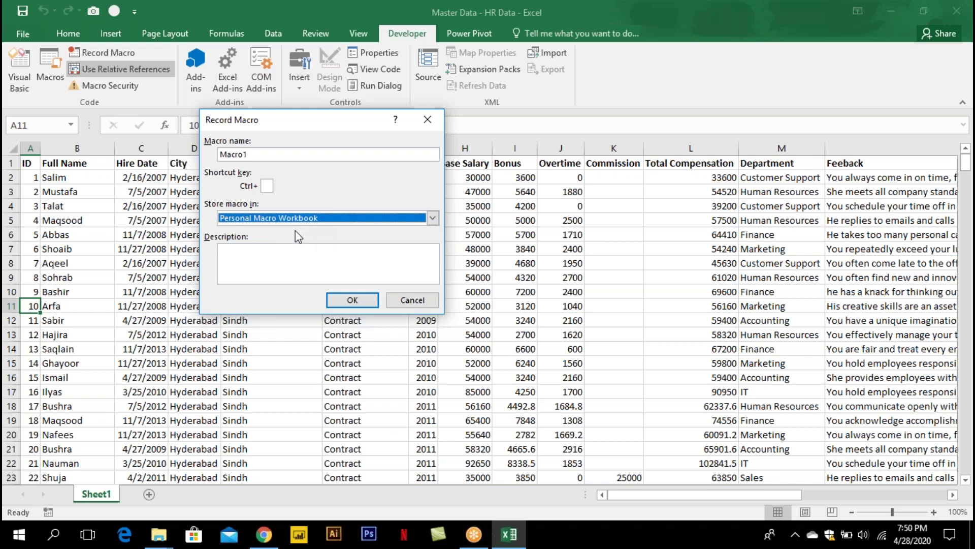
pyautogui.click(353, 300)
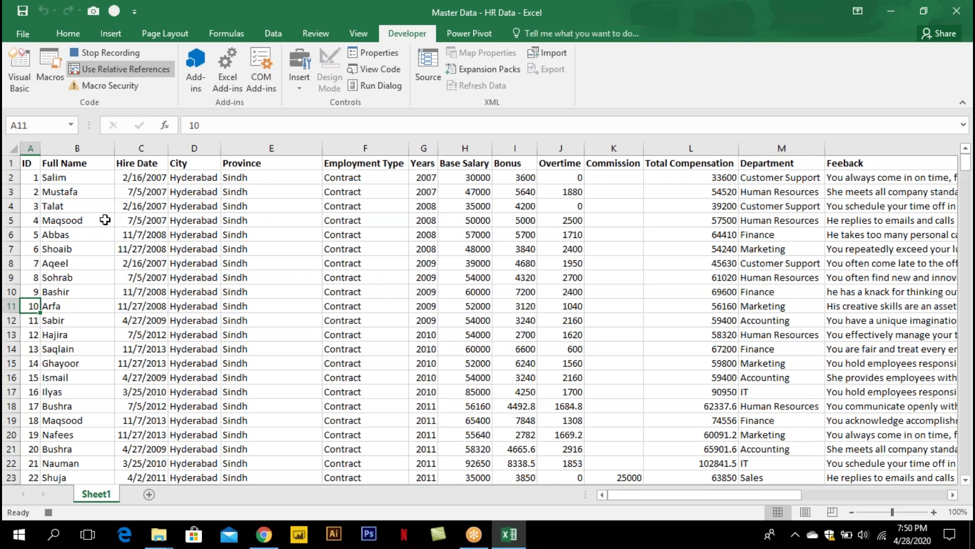
# Copy the range from A11 across to the last column and down to the last row of Sheet1
pyautogui.hotkey('shift', 'Right')
pyautogui.hotkey('shift', 'Right')
pyautogui.hotkey('shift', 'Right')
pyautogui.hotkey('shift', 'Right')
pyautogui.hotkey('shift', 'Right')
pyautogui.hotkey('shift', 'Right')
pyautogui.hotkey('shift', 'Right')
pyautogui.hotkey('shift', 'Right')
pyautogui.hotkey('shift', 'Right')
pyautogui.hotkey('shift', 'Right')
pyautogui.hotkey('shift', 'Right')
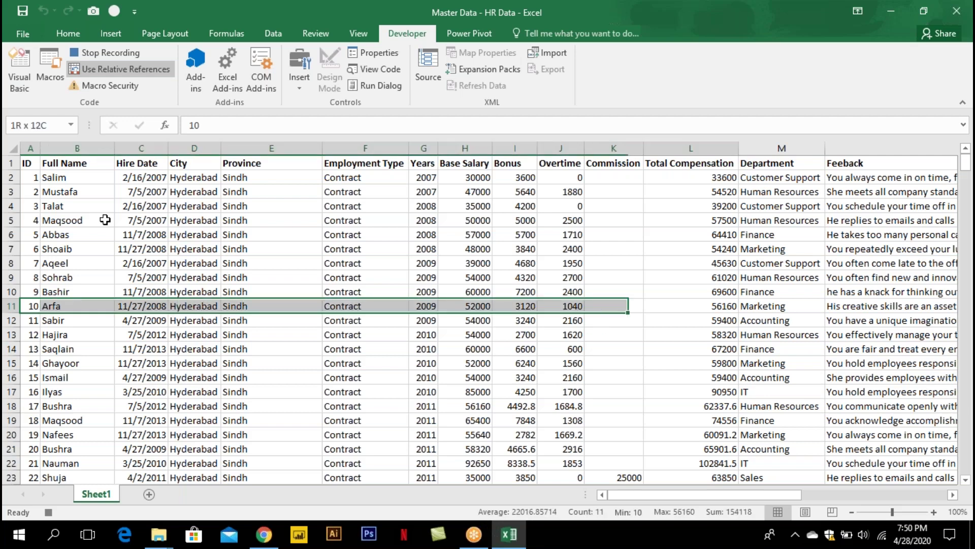
pyautogui.hotkey('shift', 'Right')
pyautogui.hotkey('shift', 'Right')
pyautogui.hotkey('shift', 'Right')
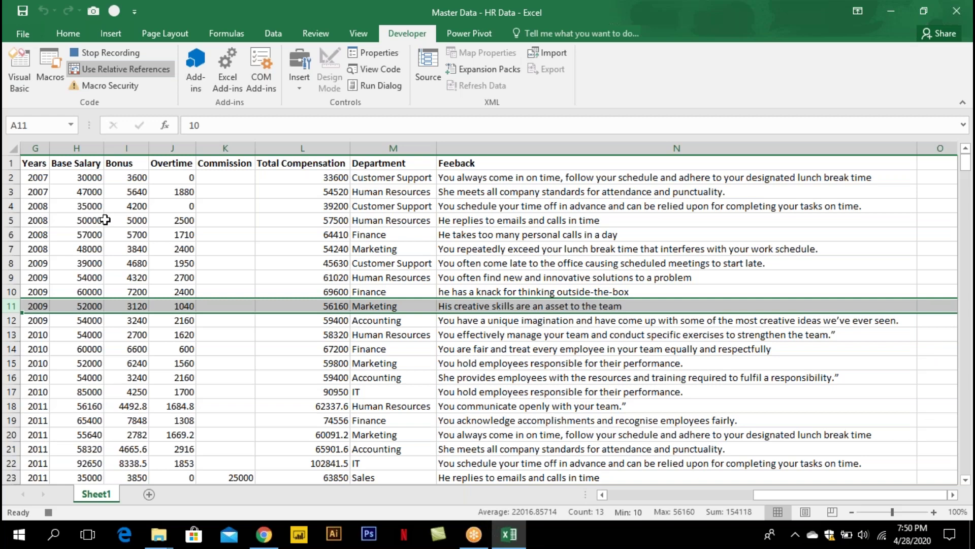
pyautogui.hotkey('ctrl', 'shift', 'Down')
pyautogui.hotkey('ctrl', 'shift', 'Down')
pyautogui.hotkey('ctrl', 'shift', 'Down')
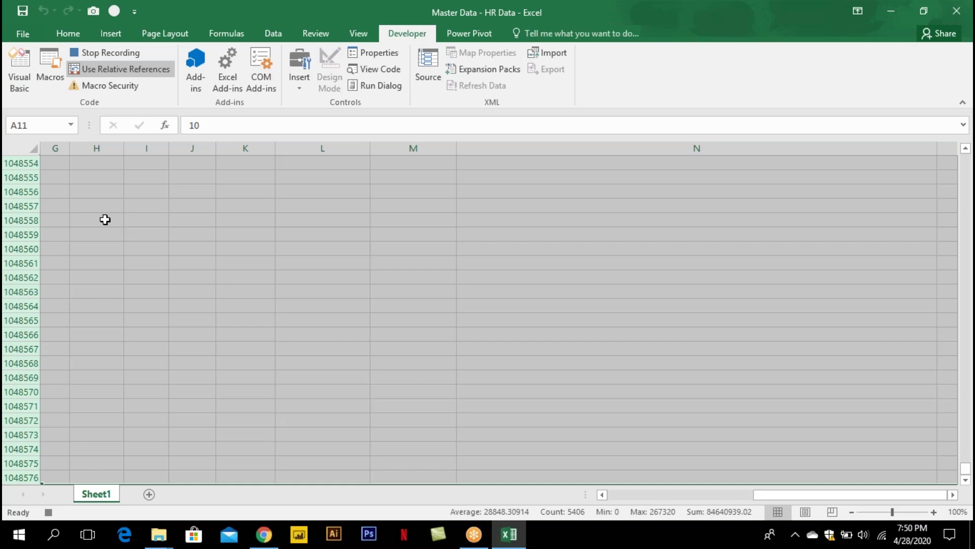
pyautogui.hotkey('ctrl', 'c')
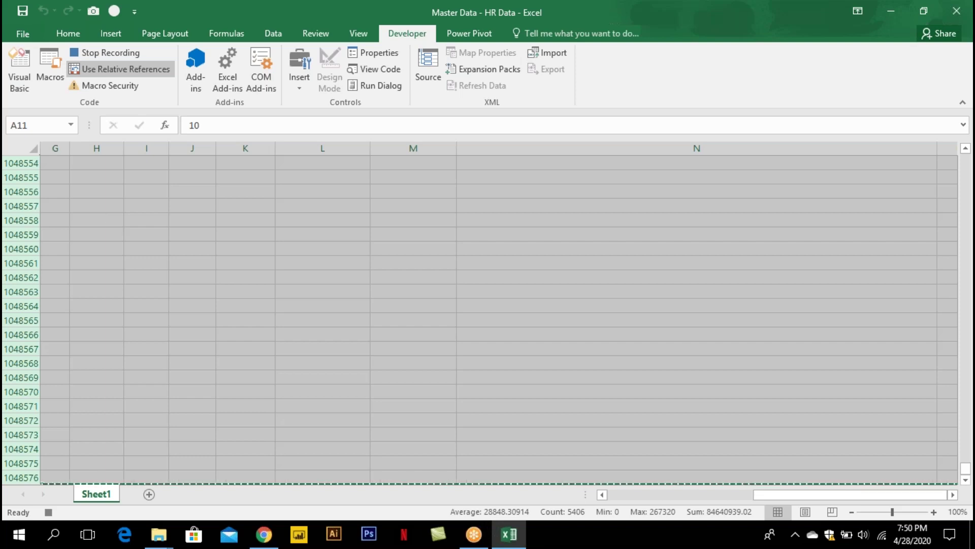
# Add a new worksheet after Sheet1 and paste the copied rows into it from cell A1
pyautogui.click(148, 493)
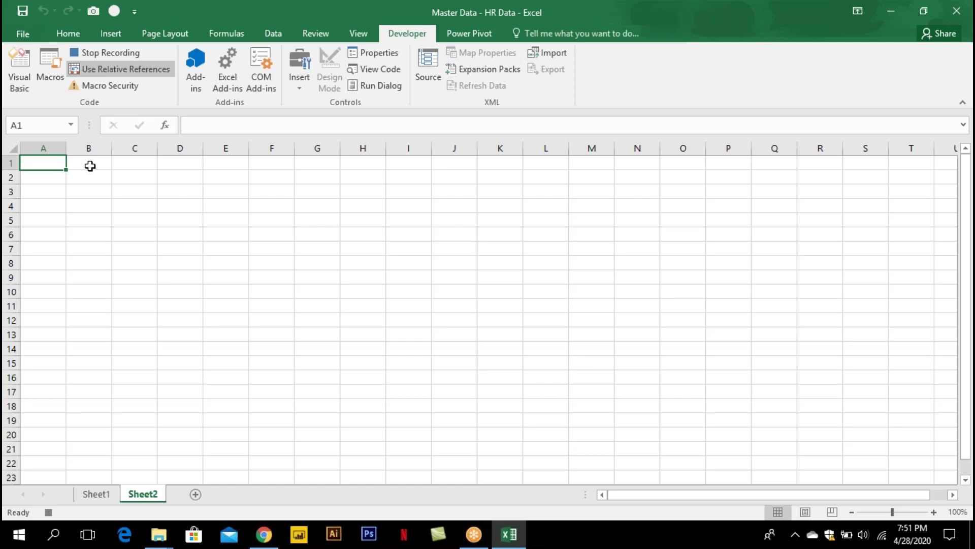
pyautogui.hotkey('ctrl', 'a')
pyautogui.hotkey('ctrl', 'v')
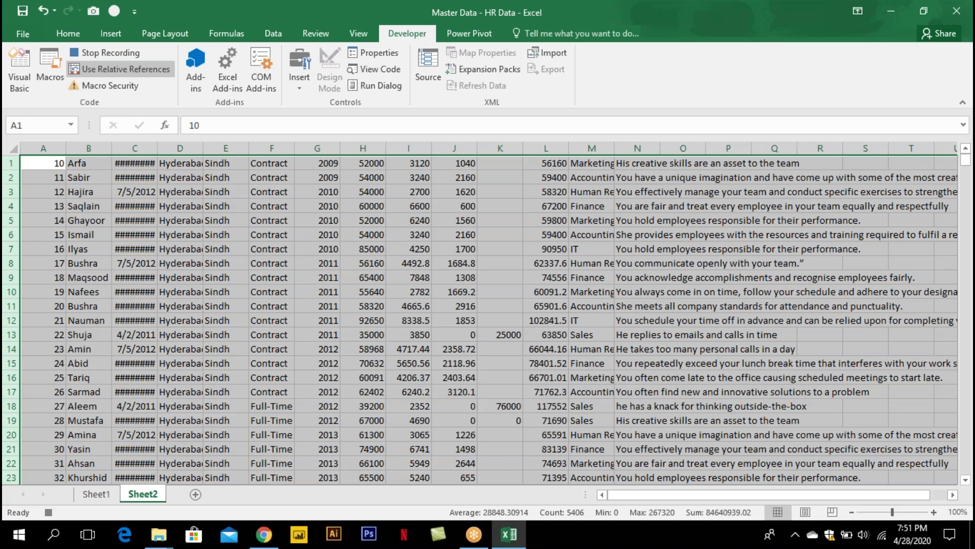
# AutoFit the width of all columns on Sheet2 and select cell B4
pyautogui.click(81, 163)
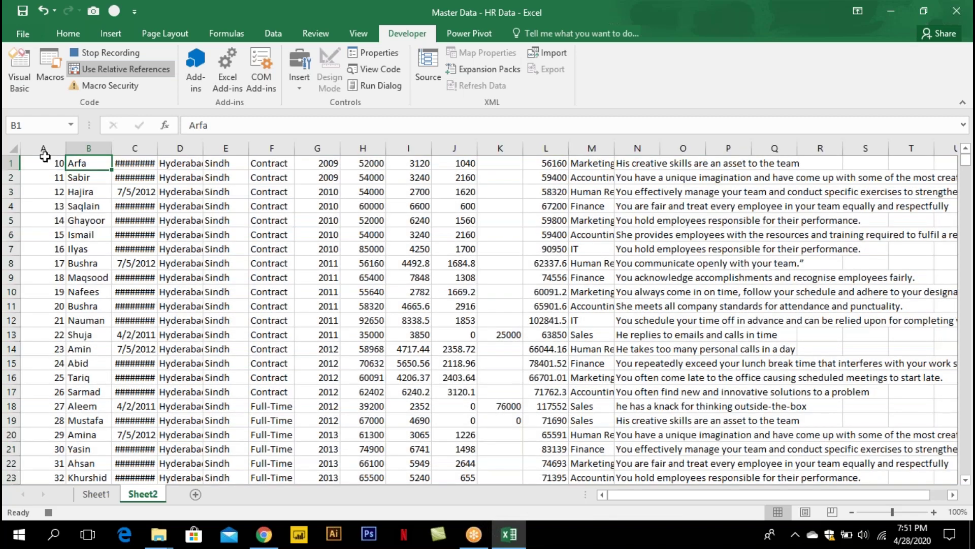
pyautogui.click(8, 147)
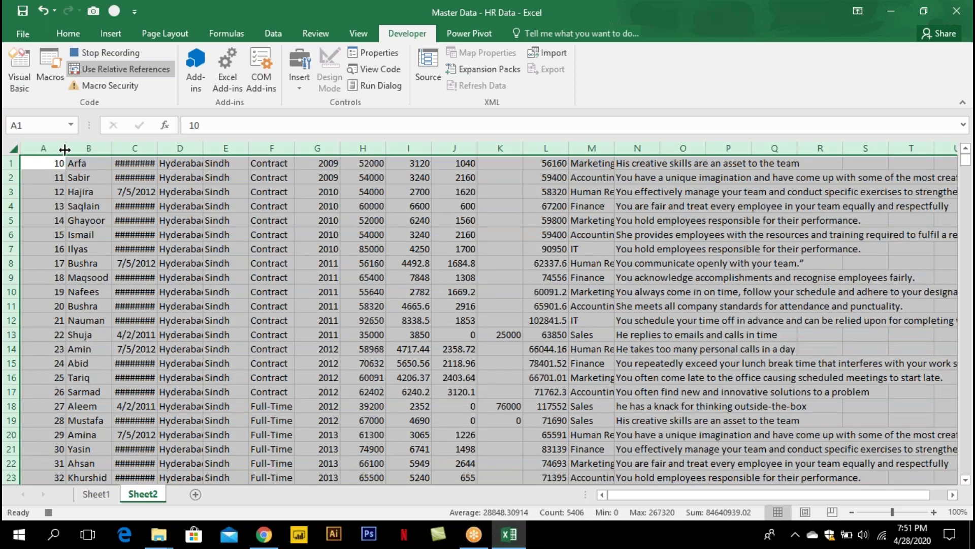
pyautogui.doubleClick(65, 149)
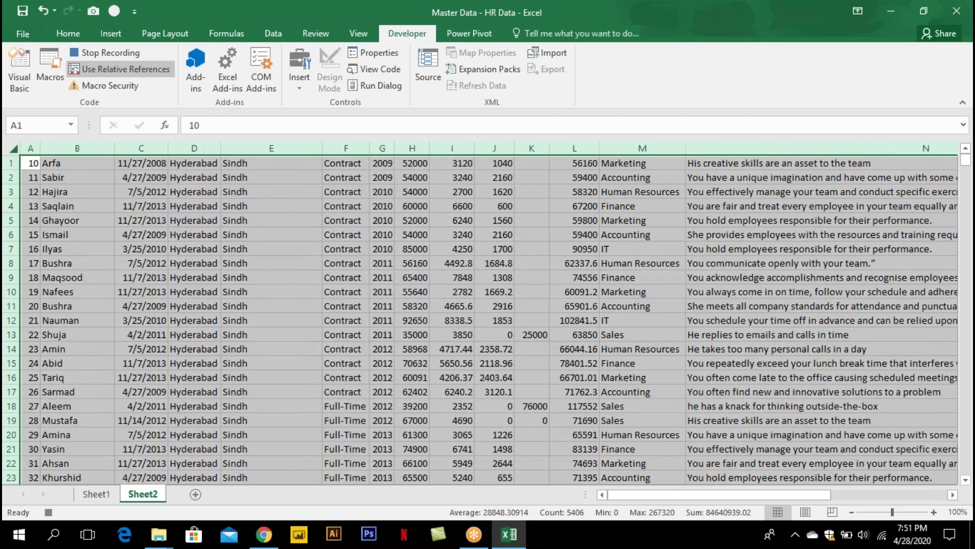
pyautogui.click(87, 213)
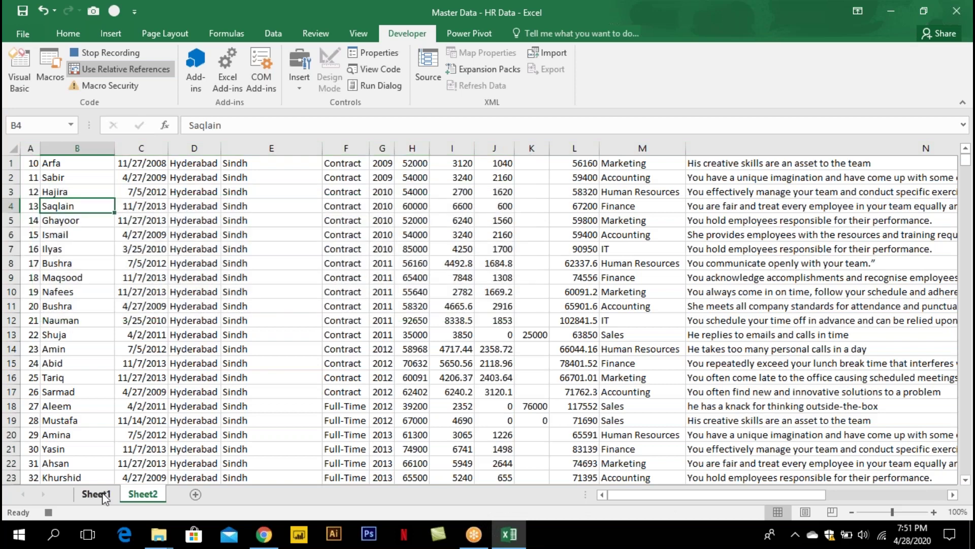
# Return to Sheet1, go up to the Base Salary header in H1, and stop recording the macro
pyautogui.click(102, 492)
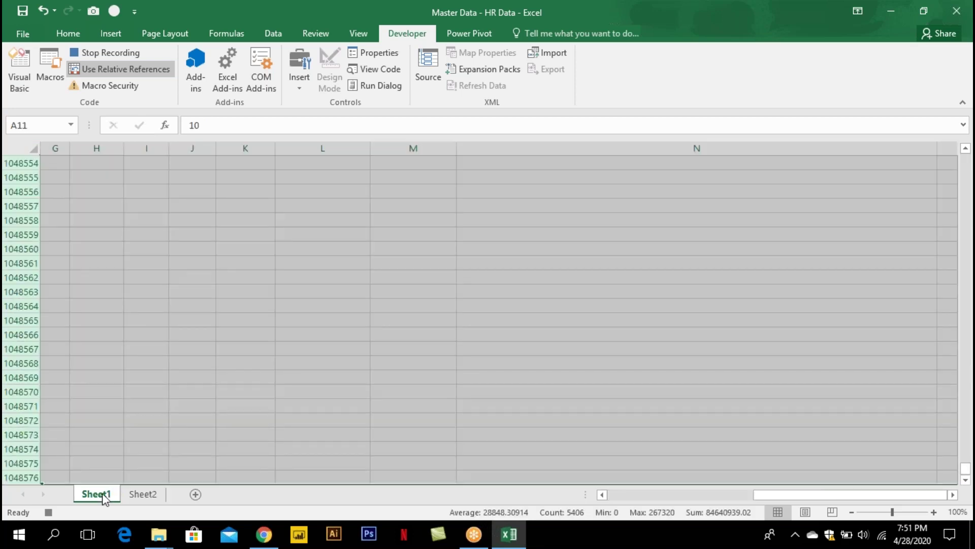
pyautogui.click(97, 225)
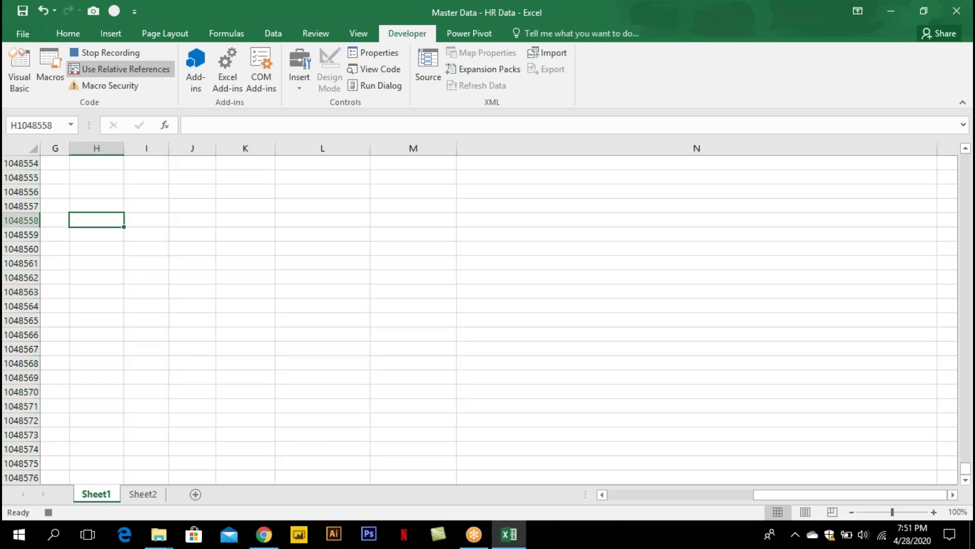
pyautogui.hotkey('ctrl', 'Up')
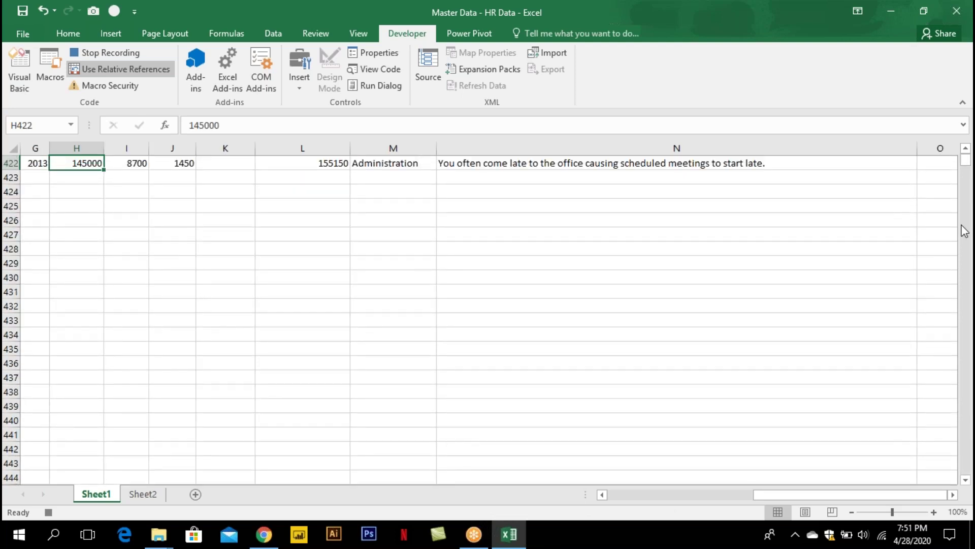
pyautogui.click(965, 149)
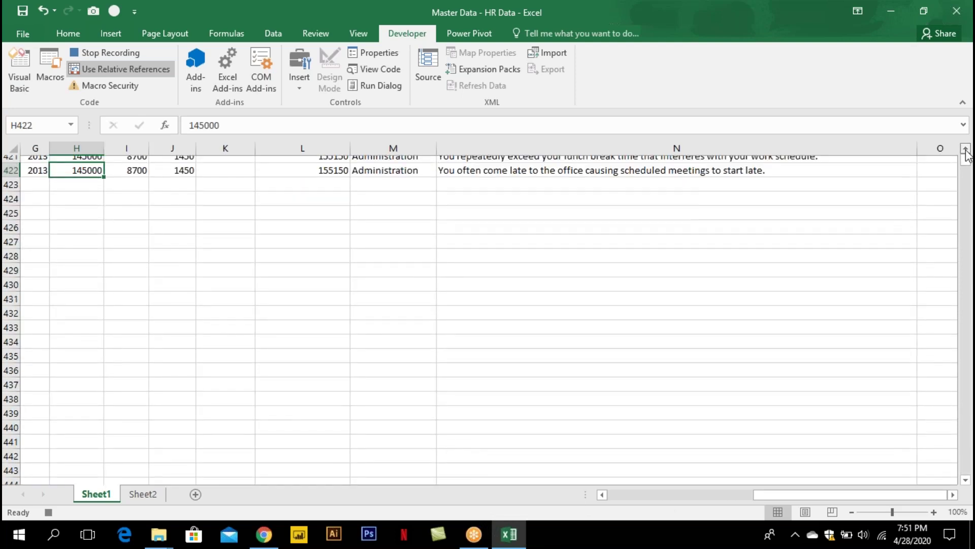
pyautogui.click(966, 149)
pyautogui.click(965, 149)
pyautogui.click(965, 150)
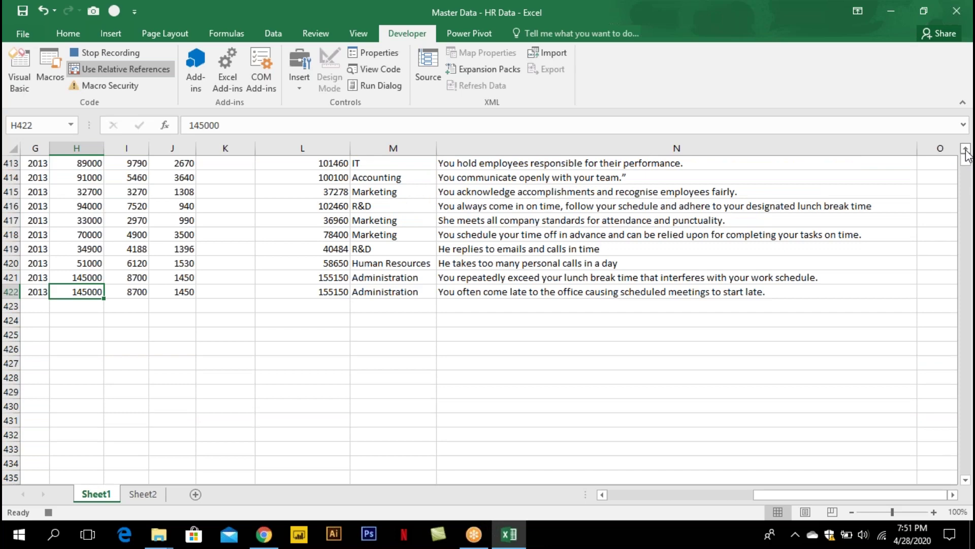
pyautogui.hotkey('ctrl', 'Up')
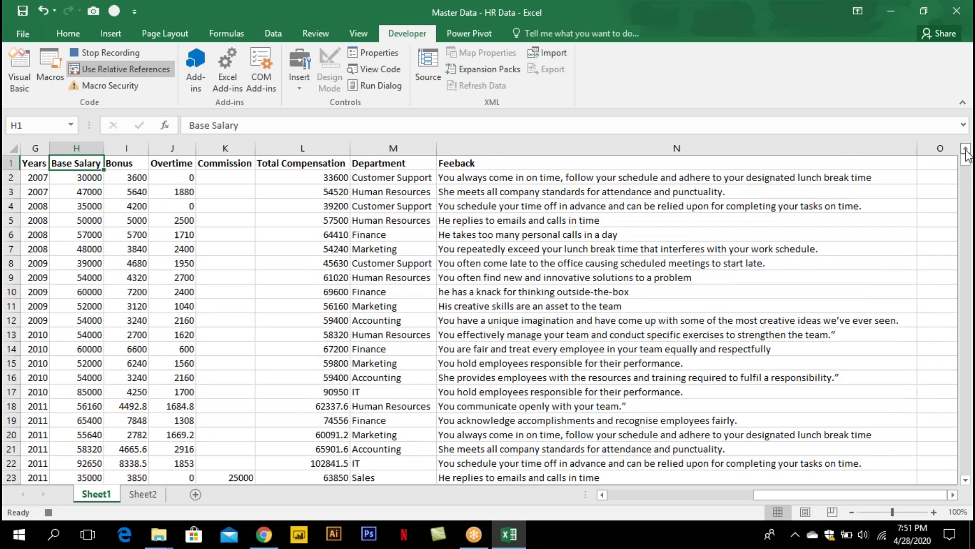
pyautogui.click(103, 52)
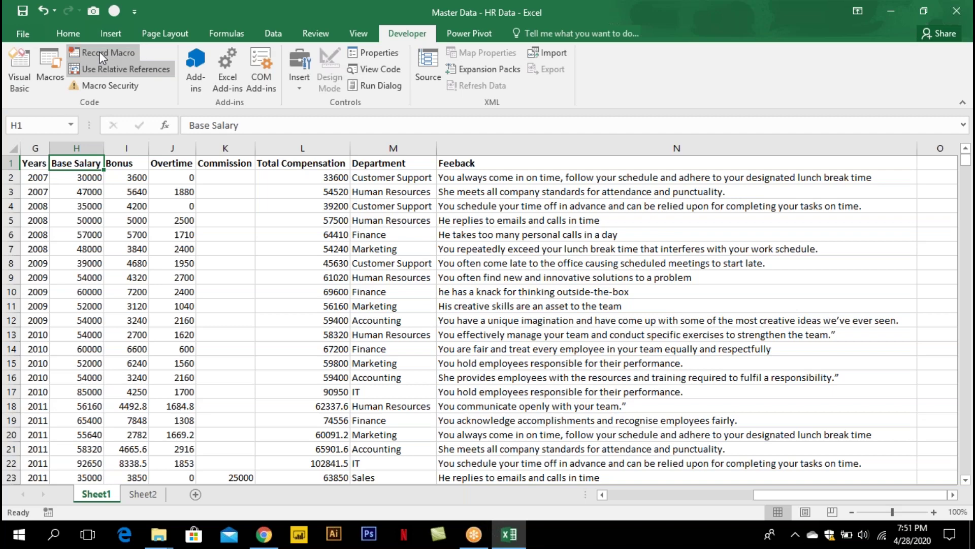
# Select cell A1 on Sheet2 to check the pasted data, and cell A62 on Sheet1 as the macro's starting point
pyautogui.click(152, 495)
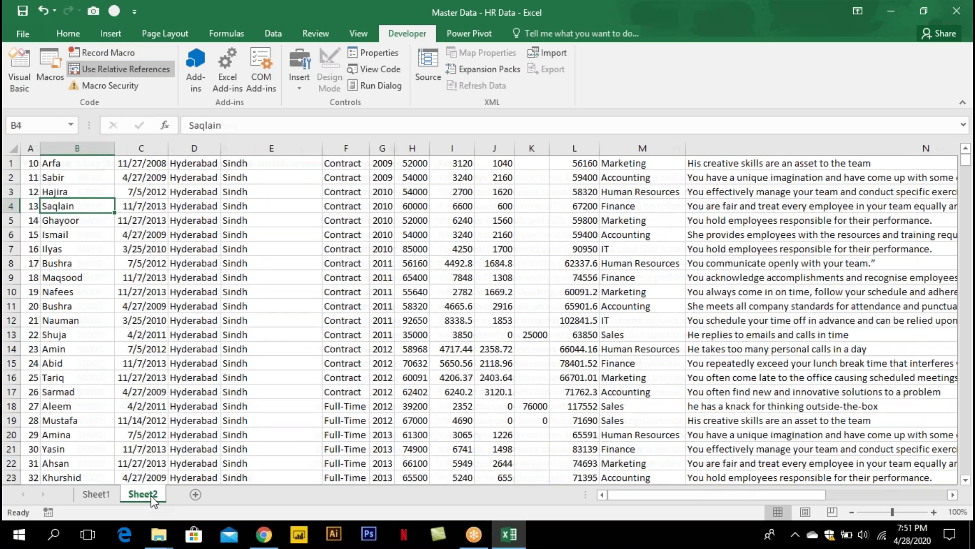
pyautogui.hotkey('ctrl', 'Home')
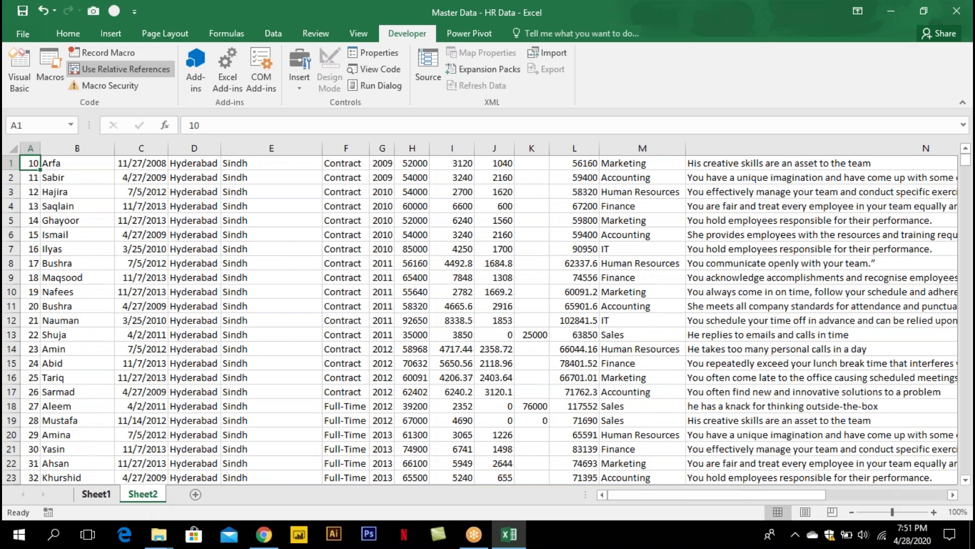
pyautogui.click(93, 494)
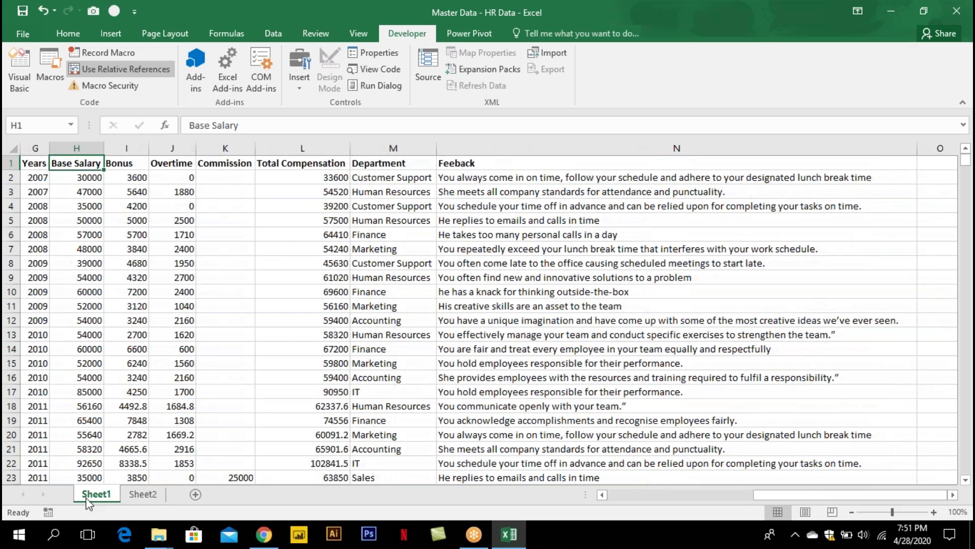
pyautogui.click(34, 349)
pyautogui.press('Home')
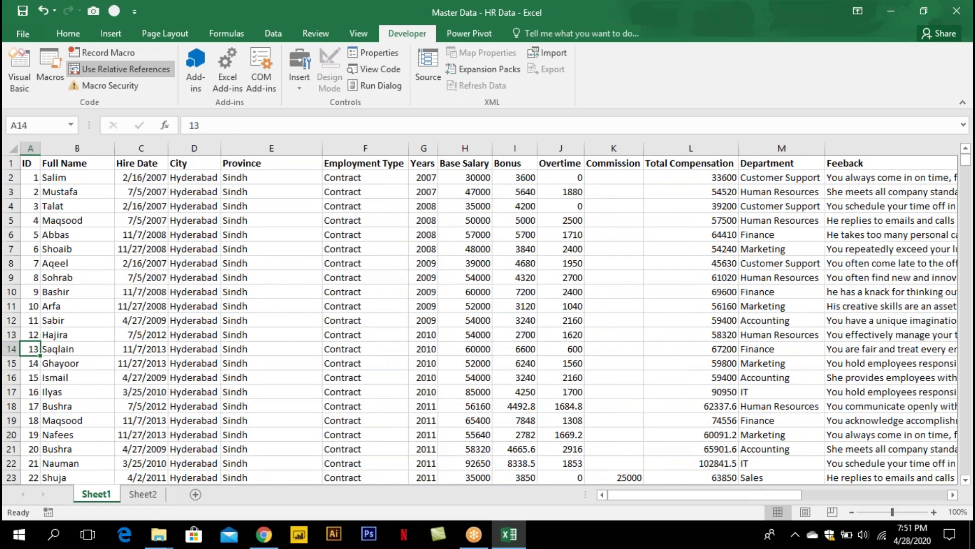
pyautogui.press('pagedown')
pyautogui.press('pagedown')
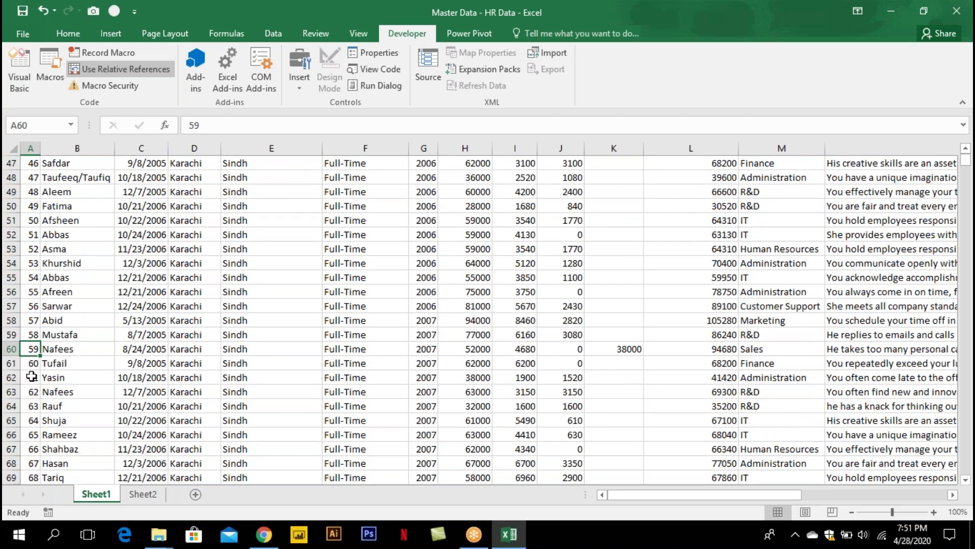
pyautogui.click(31, 376)
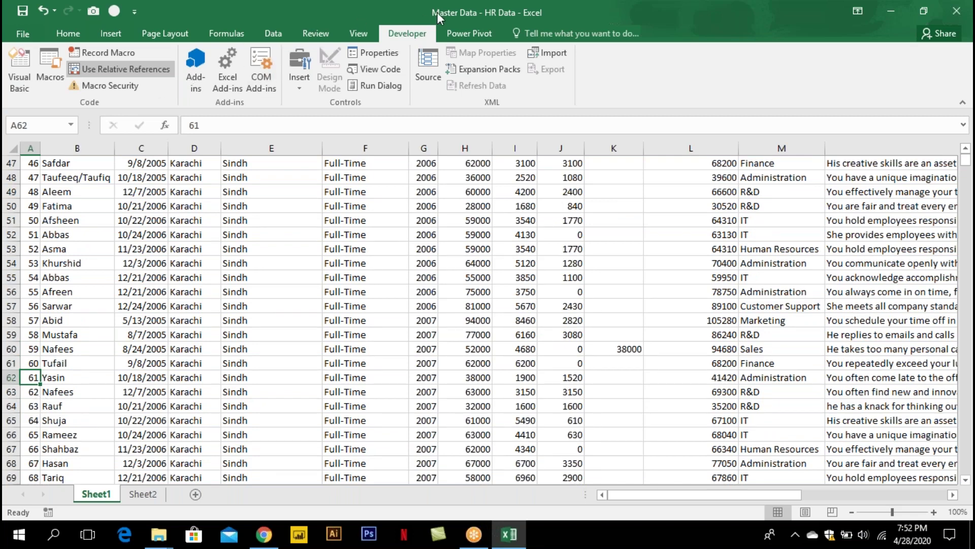
# Run PERSONAL.XLSB!Macro1 from cell A62 and open its code in the debugger
pyautogui.click(46, 67)
pyautogui.click(278, 151)
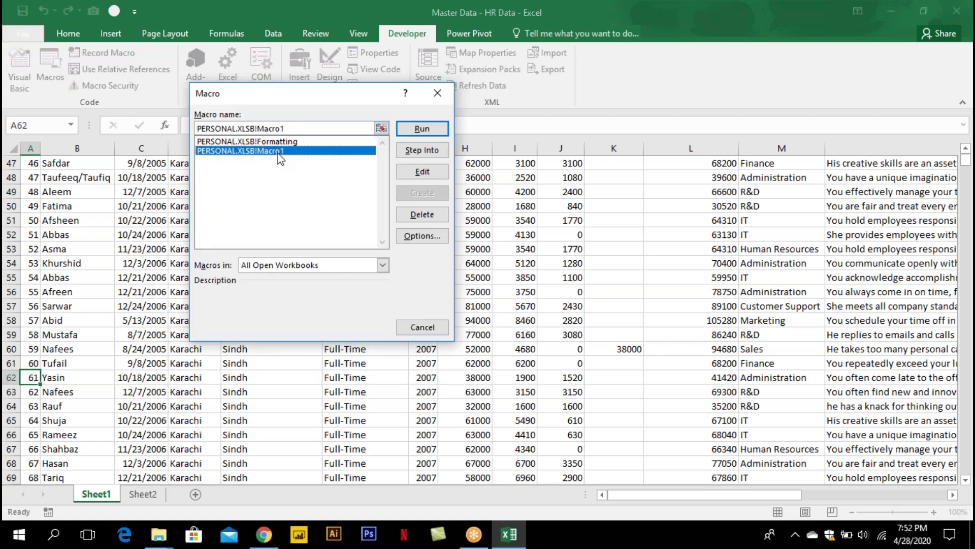
pyautogui.click(420, 129)
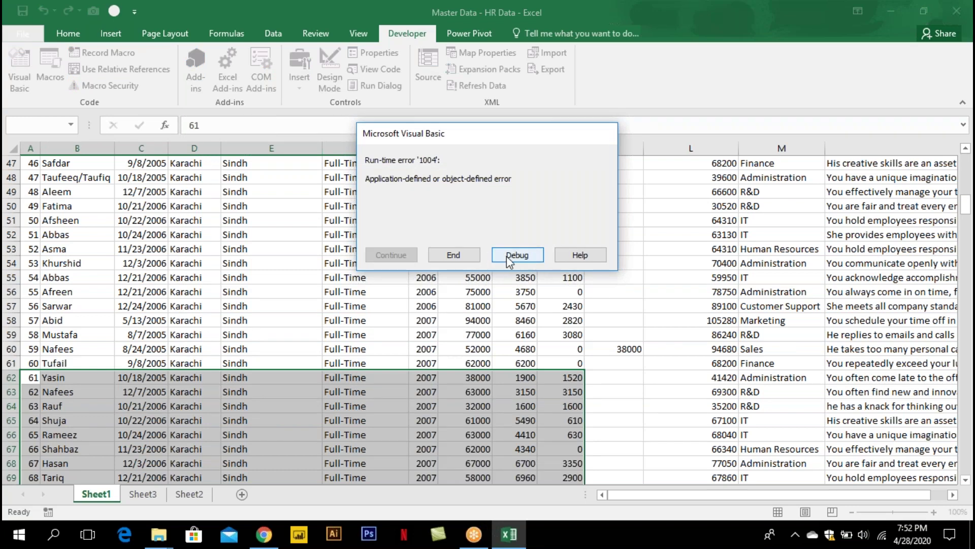
pyautogui.click(507, 255)
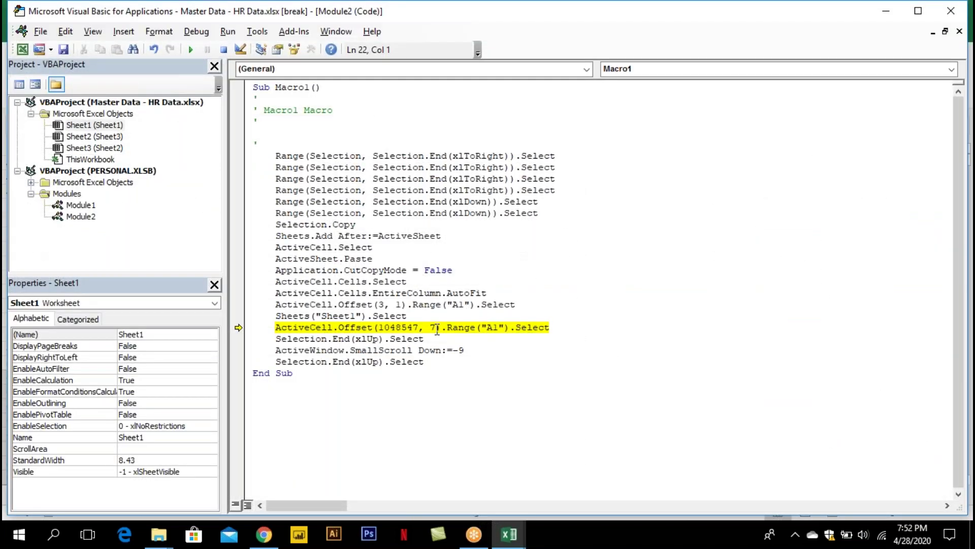
# Change the column offset after Sheets("Sheet1").Select from 7 to 25, continue the macro and return to its code in the debugger
pyautogui.click(437, 328)
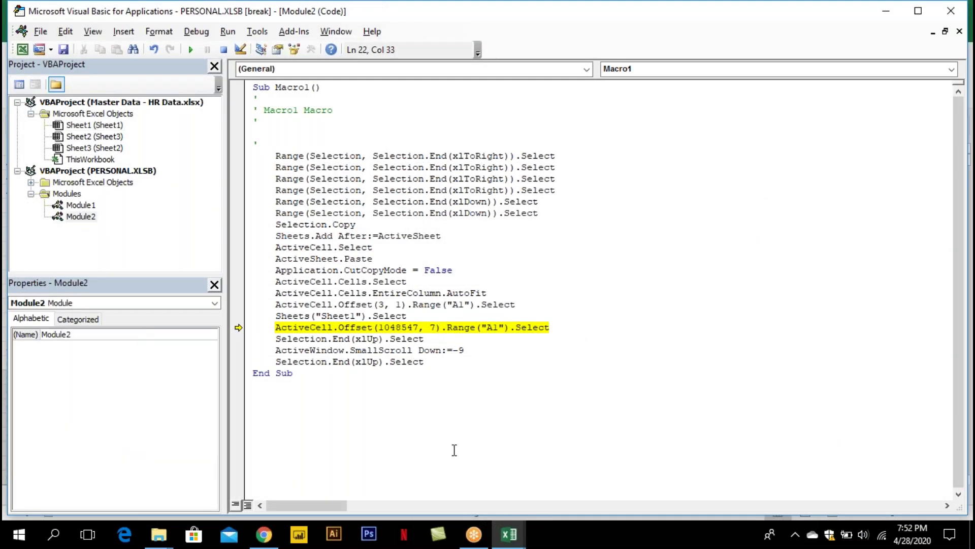
pyautogui.press('BackSpace')
pyautogui.write('25')
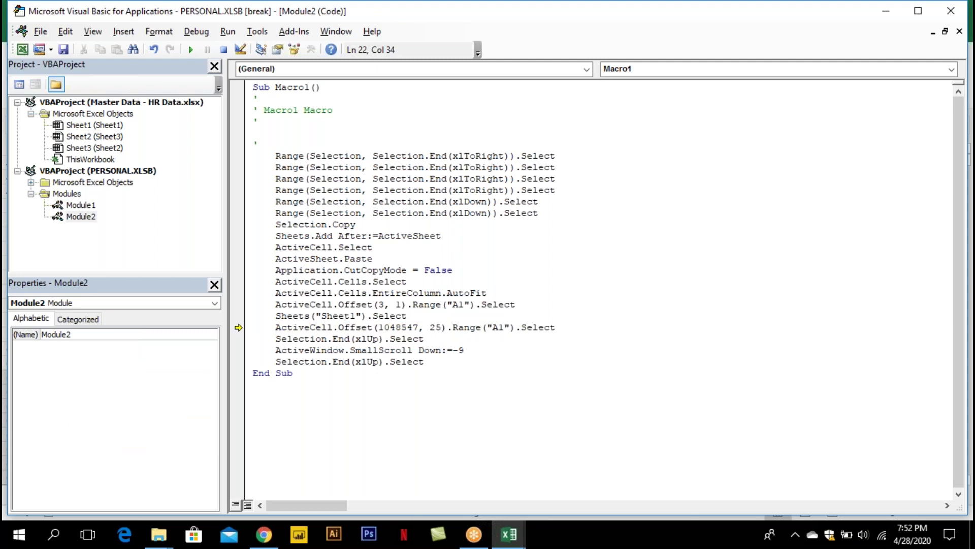
pyautogui.click(191, 51)
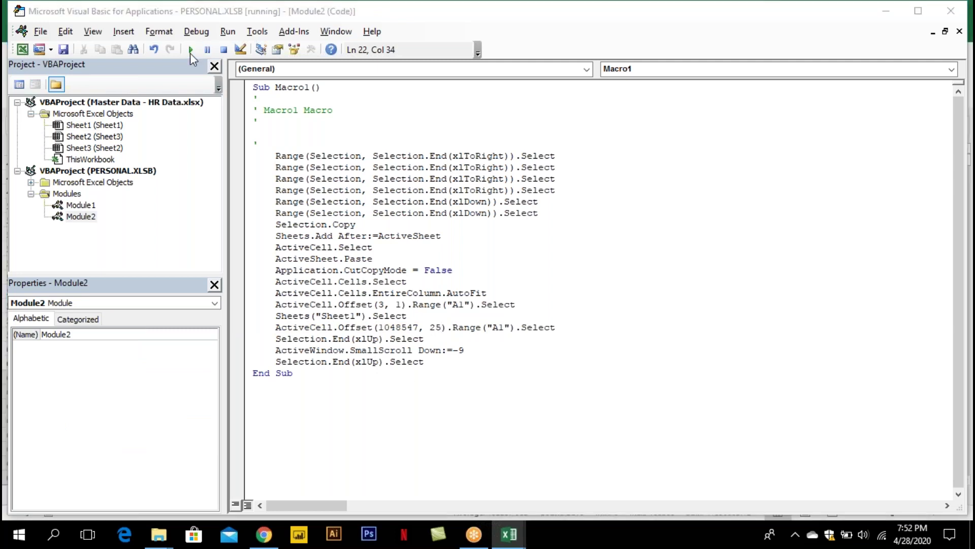
pyautogui.click(512, 255)
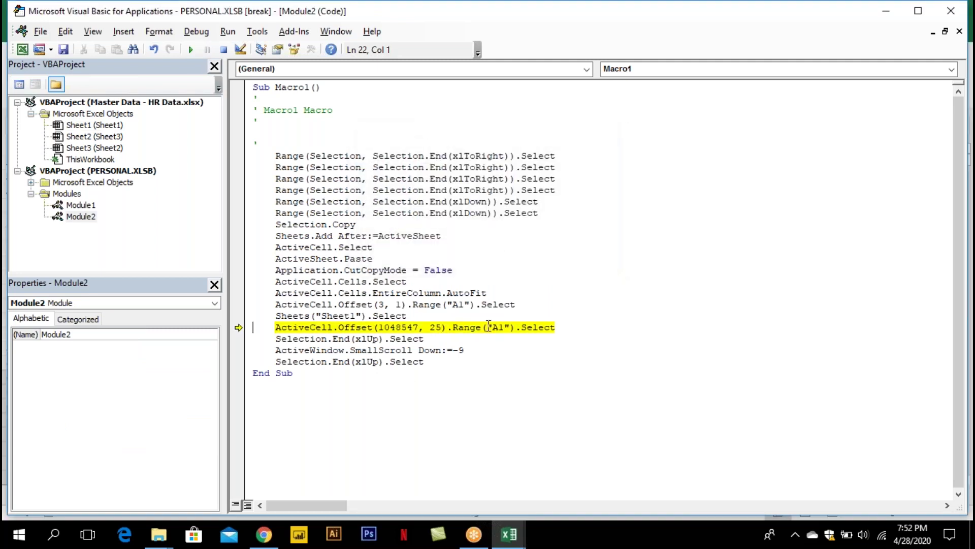
# Set the column offset in the highlighted ActiveCell.Offset line to 1, continue the macro and reopen it in the debugger
pyautogui.click(442, 328)
pyautogui.press('BackSpace')
pyautogui.press('BackSpace')
pyautogui.write('1')
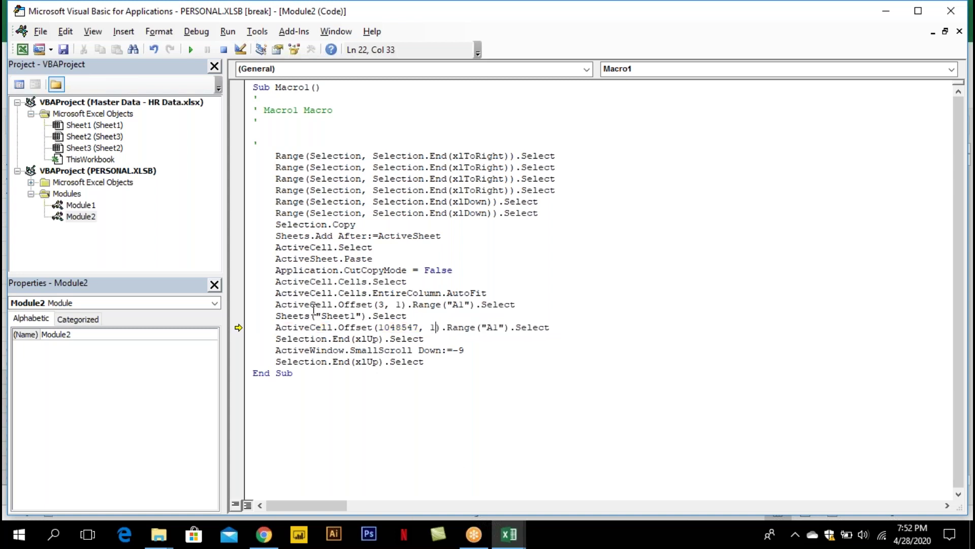
pyautogui.click(191, 49)
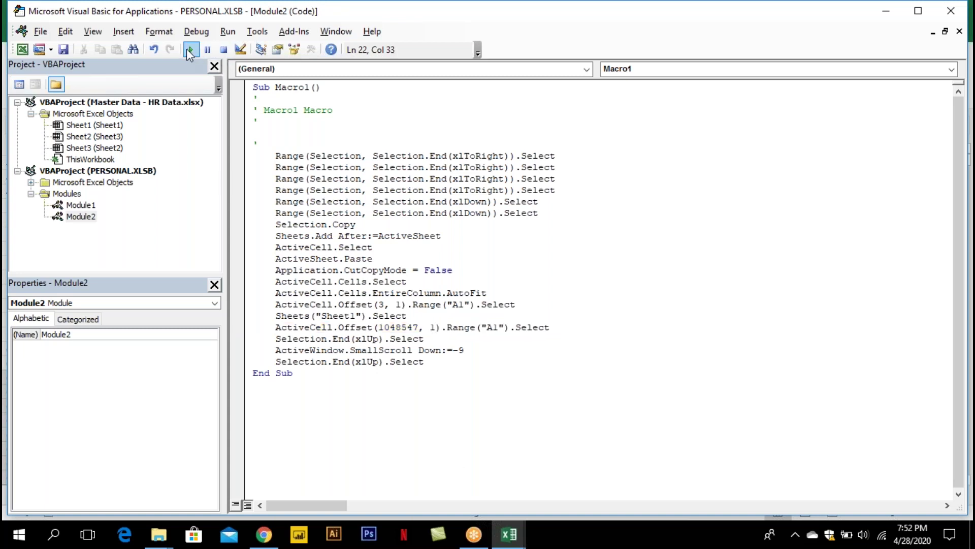
pyautogui.click(520, 255)
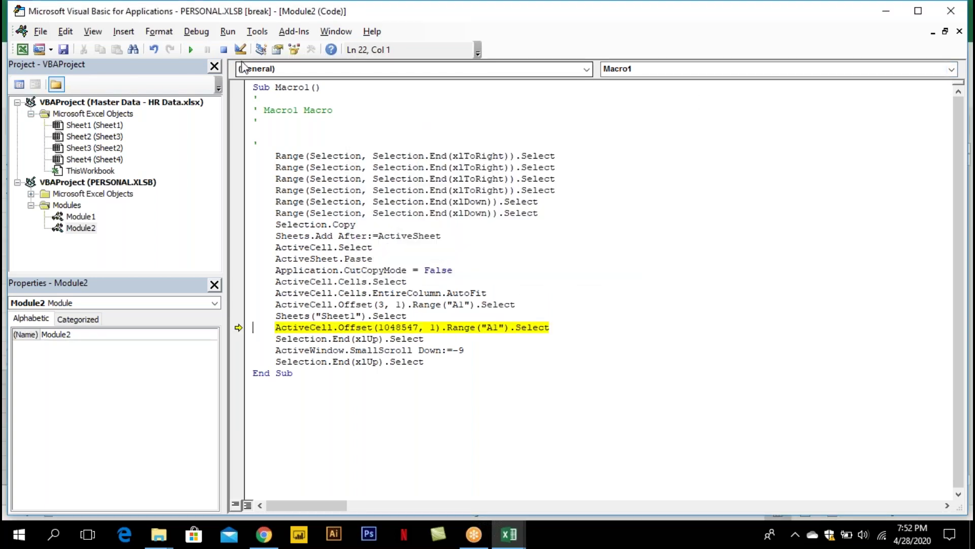
# Stop the macro, restore the column offset after 1048547 to 7, and close the code editor
pyautogui.click(224, 49)
pyautogui.click(436, 327)
pyautogui.press('BackSpace')
pyautogui.write('7')
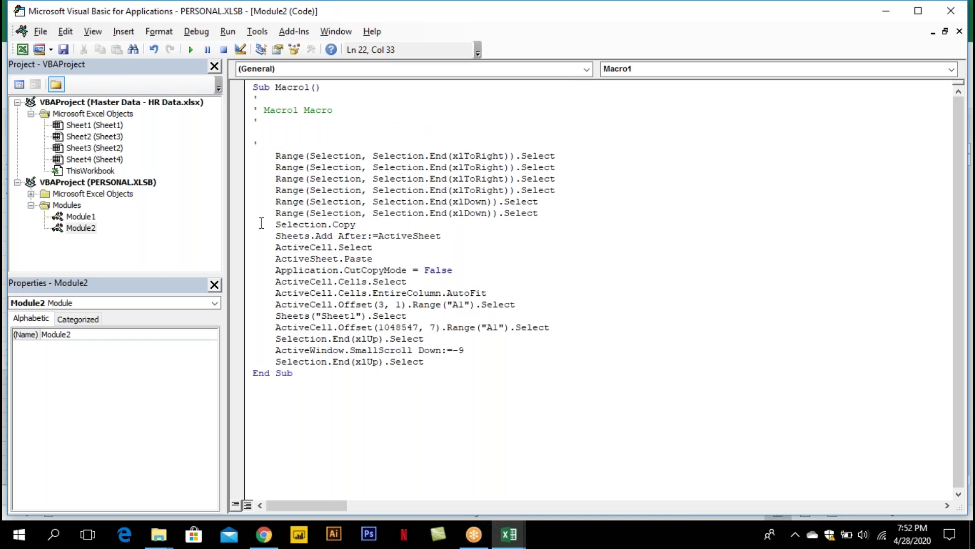
pyautogui.doubleClick(18, 12)
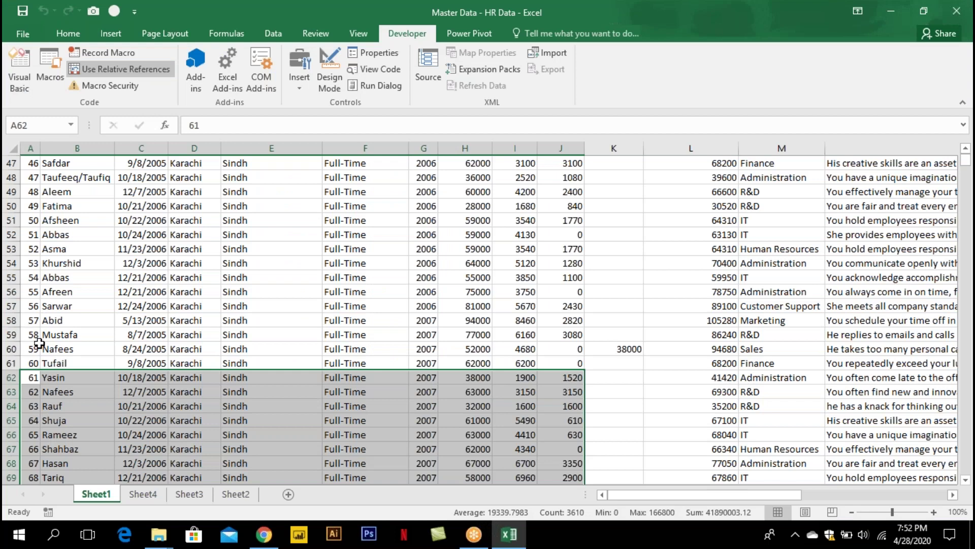
# Run PERSONAL.XLSB!Macro1 from cell A60 on Sheet1 and open its code in the debugger
pyautogui.click(34, 348)
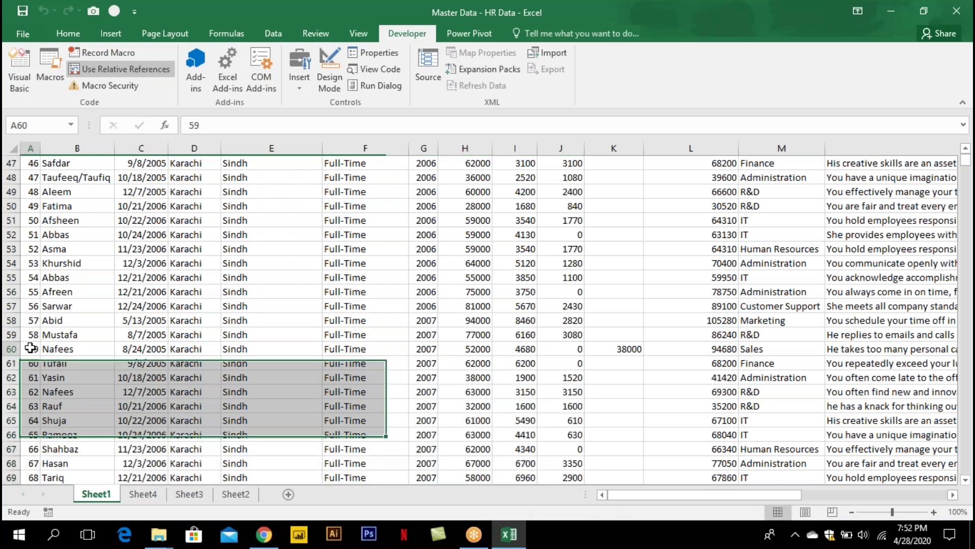
pyautogui.click(55, 63)
pyautogui.click(277, 152)
pyautogui.click(424, 126)
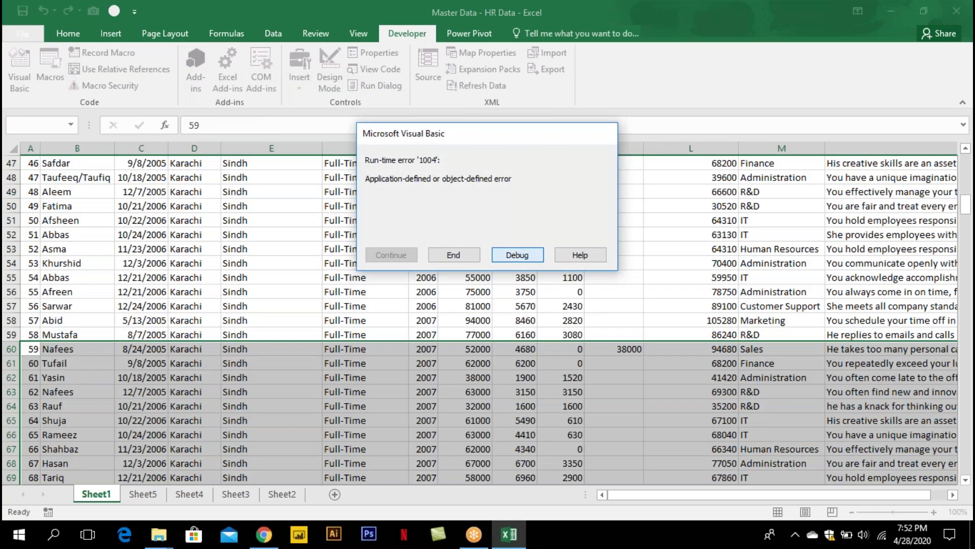
pyautogui.press('Return')
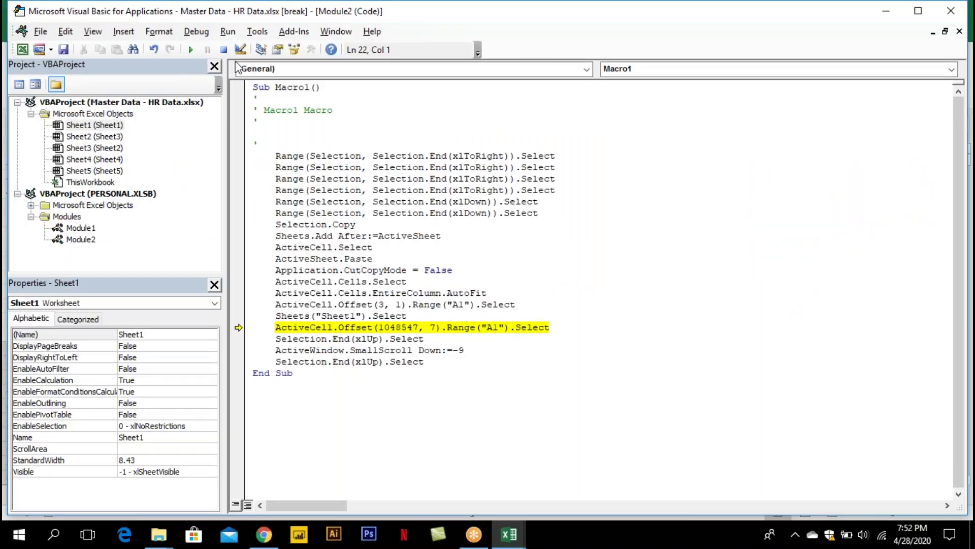
# Stop the interrupted macro, close the code editor and select cell A48 on Sheet1
pyautogui.click(224, 50)
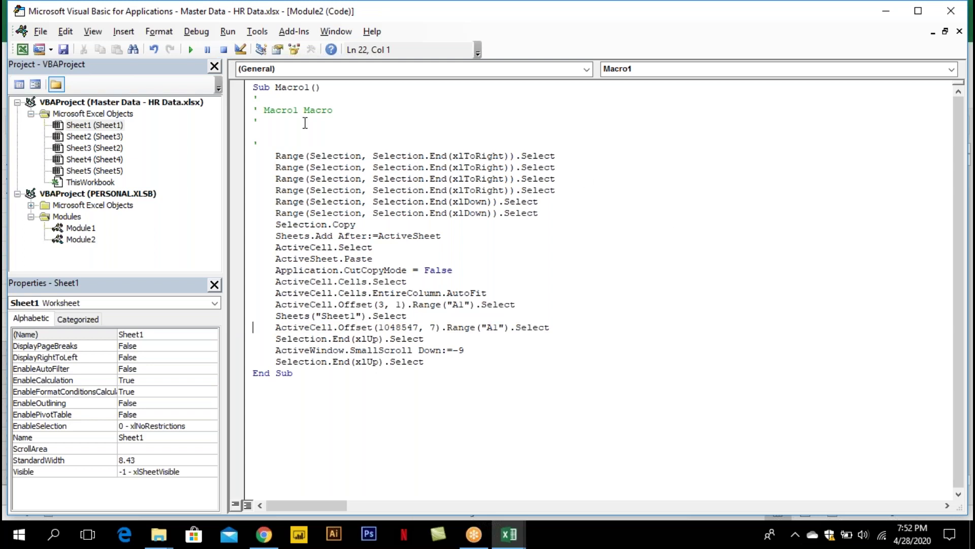
pyautogui.doubleClick(18, 12)
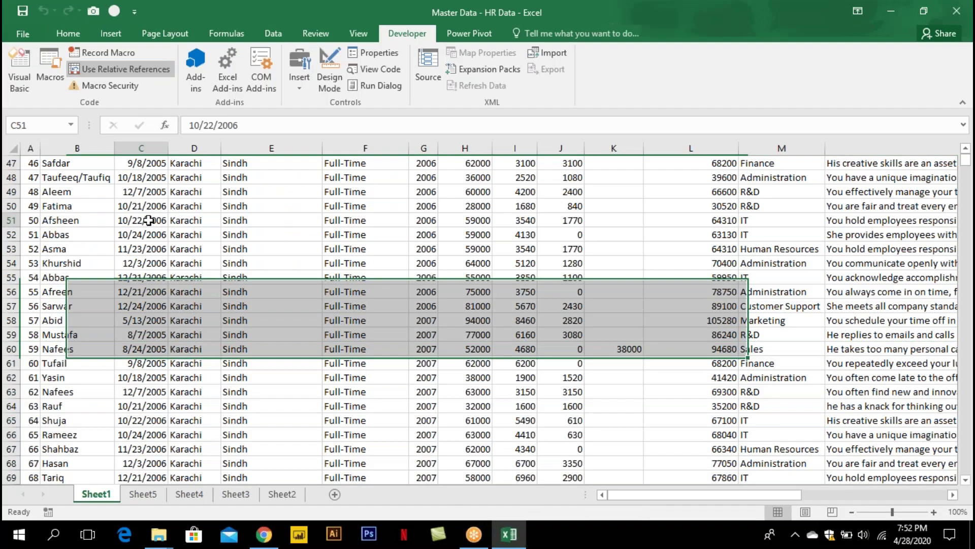
pyautogui.click(25, 173)
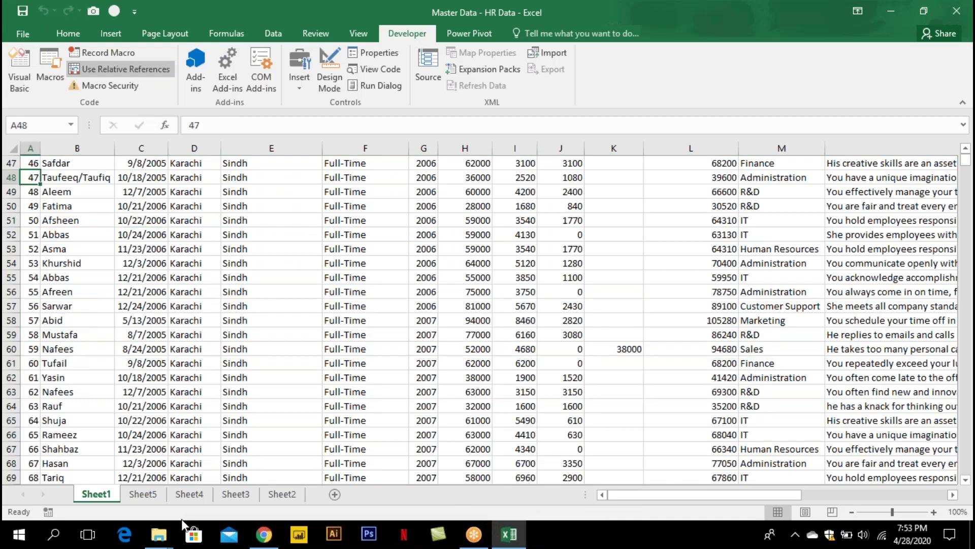
# Check the data the macro pasted into Sheet5, Sheet4 and Sheet3
pyautogui.click(142, 489)
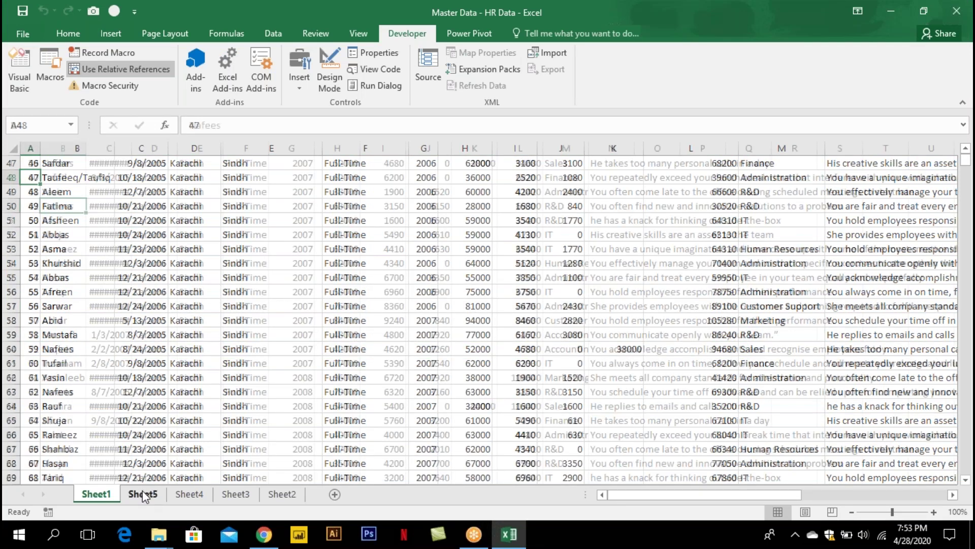
pyautogui.click(190, 496)
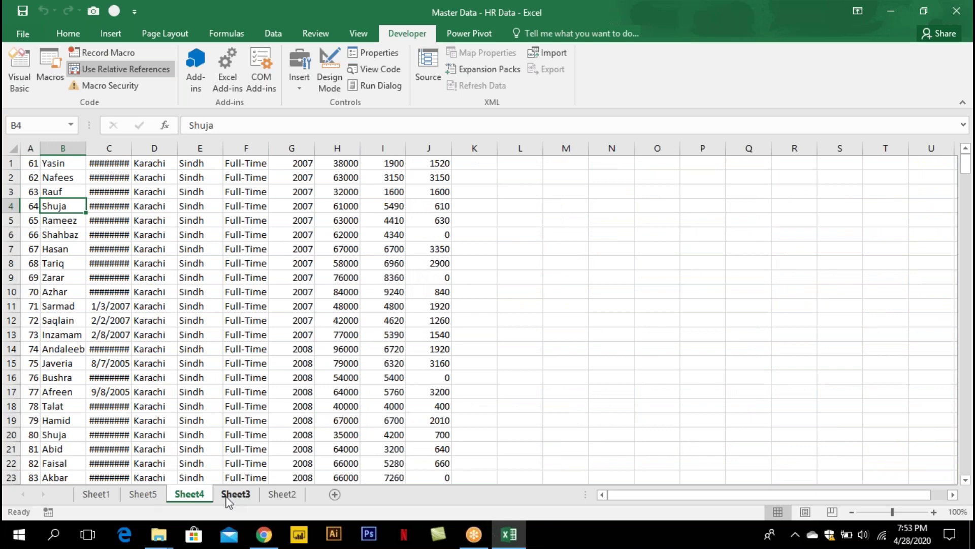
pyautogui.click(234, 497)
# Look through the records on Sheet2 by going down column A from A18 to A121
pyautogui.click(281, 496)
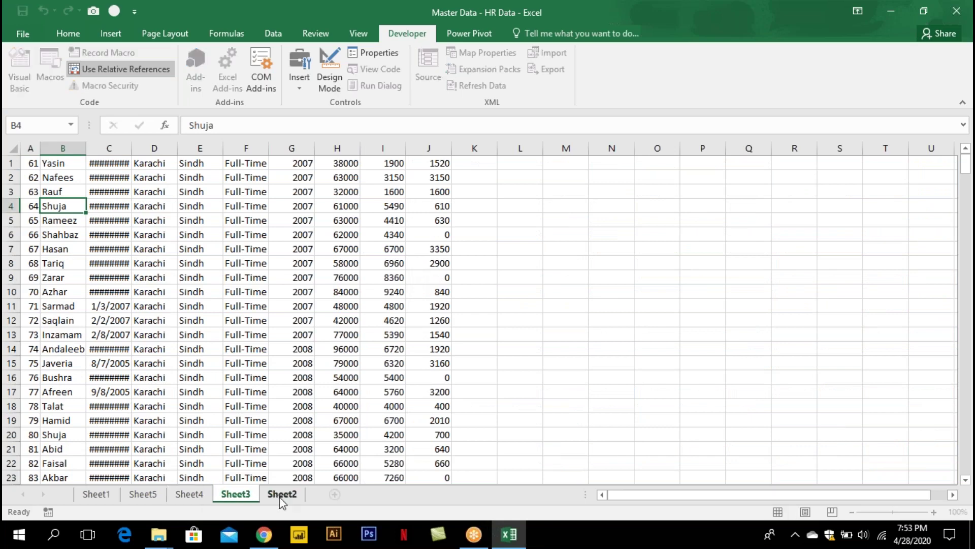
pyautogui.click(34, 407)
pyautogui.press('Down')
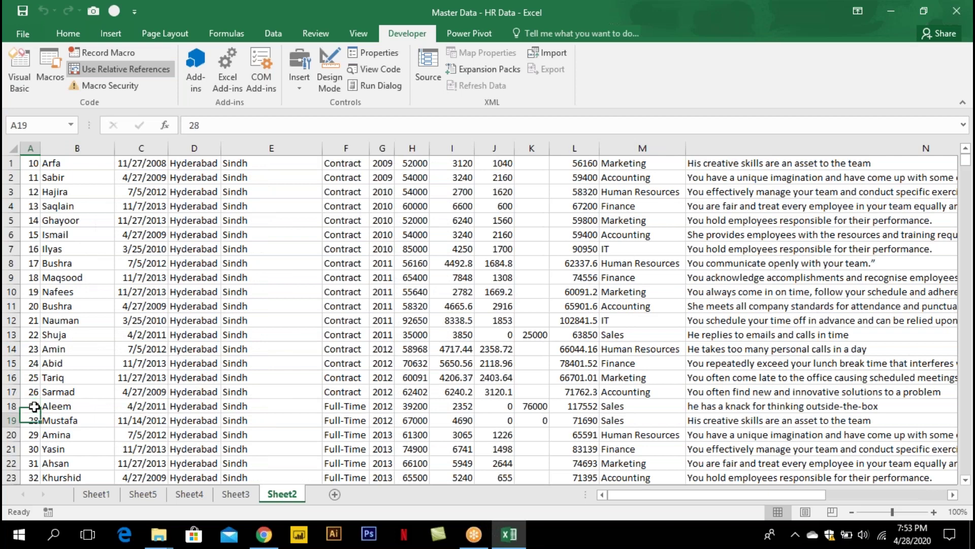
pyautogui.press('Down')
pyautogui.press('Down')
pyautogui.press('Down')
pyautogui.press('Down')
pyautogui.press('Down')
pyautogui.press('Down')
pyautogui.press('Down')
pyautogui.press('Down')
pyautogui.press('Down')
pyautogui.press('Down')
pyautogui.press('Down')
pyautogui.press('Down')
pyautogui.press('Down')
pyautogui.press('Down')
pyautogui.press('Down')
pyautogui.press('Down')
pyautogui.press('Down')
pyautogui.press('Down')
pyautogui.press('Down')
pyautogui.press('Down')
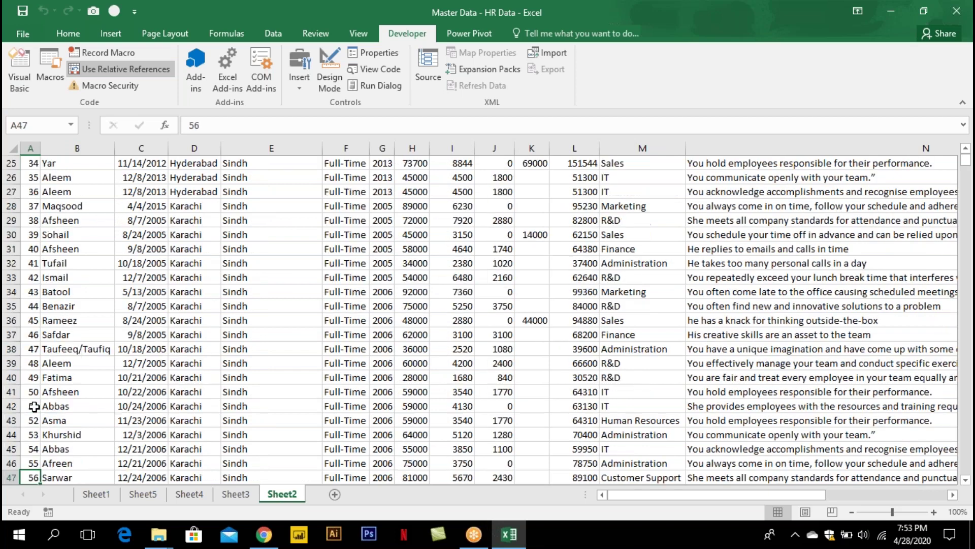
pyautogui.press('Down')
pyautogui.press('Down')
pyautogui.press('Down')
pyautogui.press('Down')
pyautogui.press('Down')
pyautogui.press('Down')
pyautogui.press('Down')
pyautogui.press('Down')
pyautogui.press('Down')
pyautogui.press('Down')
pyautogui.press('Down')
pyautogui.press('Down')
pyautogui.press('Down')
pyautogui.press('Down')
pyautogui.press('Down')
pyautogui.press('Down')
pyautogui.press('Down')
pyautogui.press('Down')
pyautogui.press('Down')
pyautogui.press('Down')
pyautogui.press('Down')
pyautogui.press('Down')
pyautogui.press('Down')
pyautogui.press('Down')
pyautogui.press('Down')
pyautogui.press('Down')
pyautogui.press('Down')
pyautogui.press('Down')
pyautogui.press('Down')
pyautogui.press('Down')
pyautogui.press('Down')
pyautogui.press('Down')
pyautogui.press('Down')
pyautogui.press('Down')
pyautogui.press('Down')
pyautogui.press('Down')
pyautogui.press('Down')
pyautogui.press('Down')
pyautogui.press('Down')
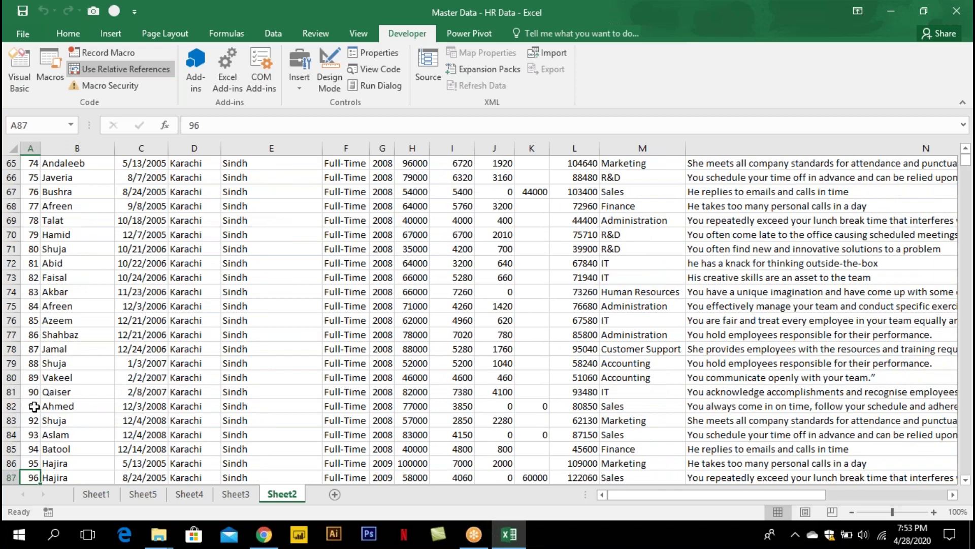
pyautogui.press('Down')
pyautogui.press('Down')
pyautogui.press('Down')
pyautogui.press('Down')
pyautogui.press('Down')
pyautogui.press('Down')
pyautogui.press('Down')
pyautogui.press('Down')
pyautogui.press('Down')
pyautogui.press('Down')
pyautogui.press('Down')
pyautogui.press('Down')
pyautogui.press('Down')
pyautogui.press('Down')
pyautogui.press('Down')
pyautogui.press('Down')
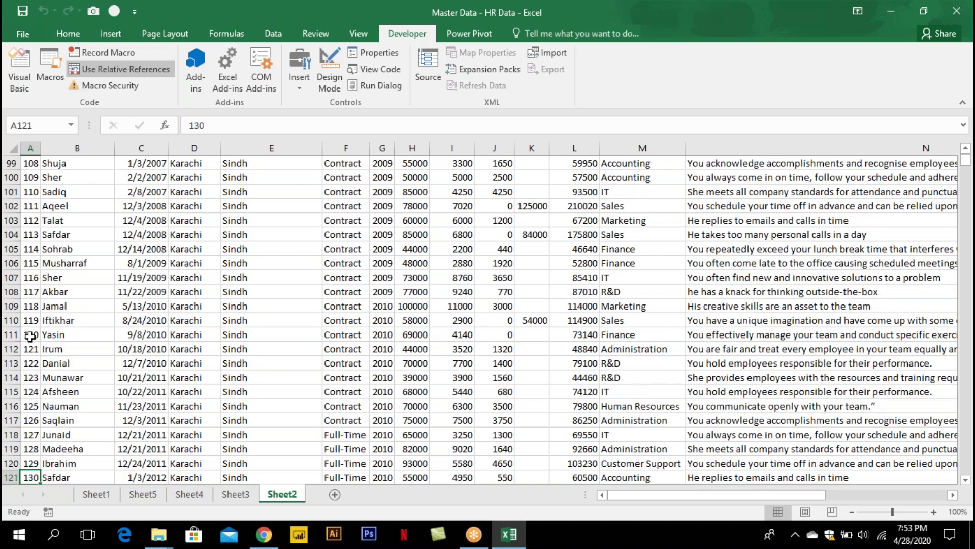
# Run PERSONAL.XLSB!Macro1 from cell A112 on Sheet2 and end it at the run-time error
pyautogui.click(30, 351)
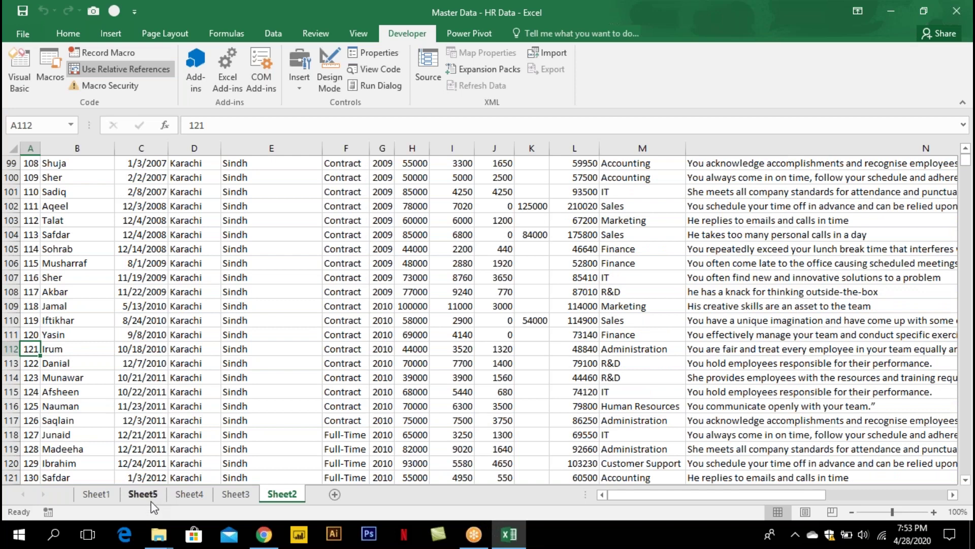
pyautogui.click(51, 75)
pyautogui.click(294, 152)
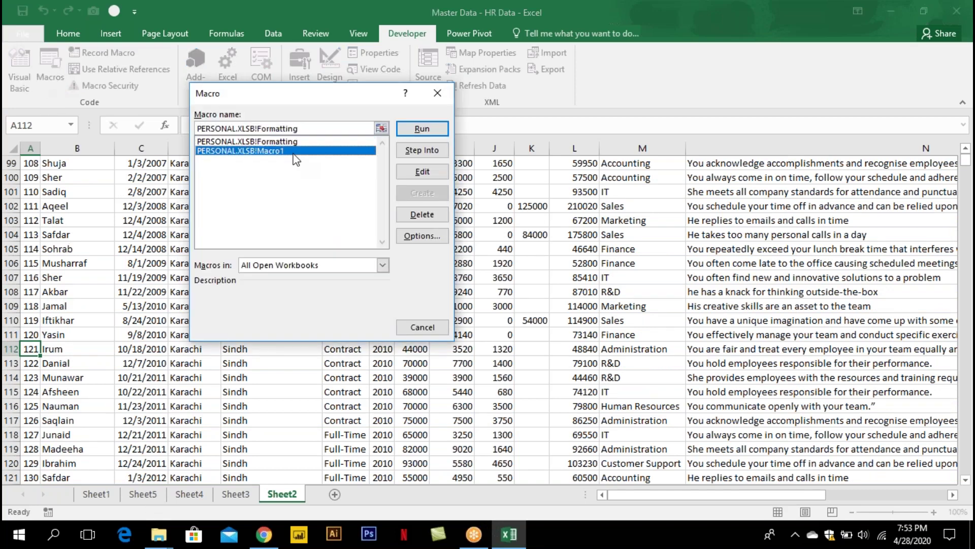
pyautogui.click(417, 134)
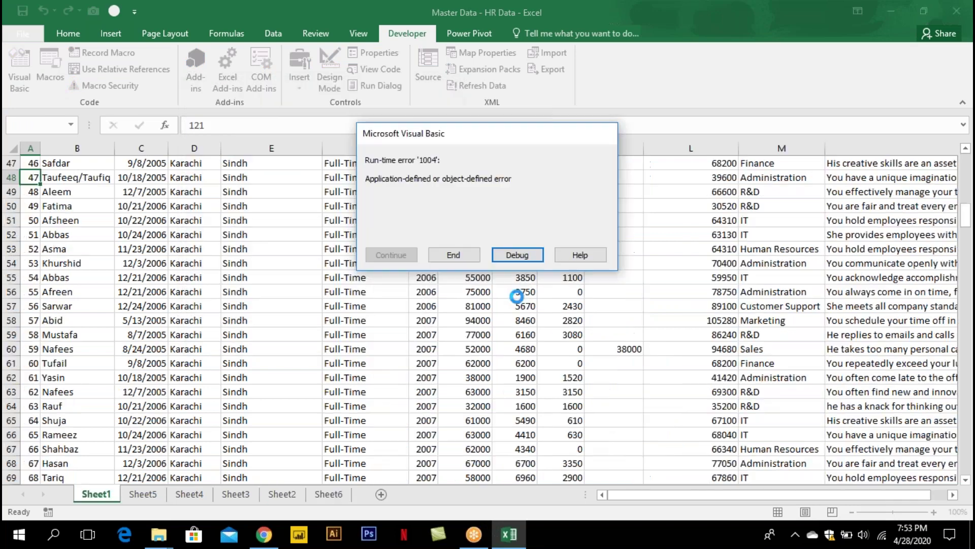
pyautogui.click(454, 254)
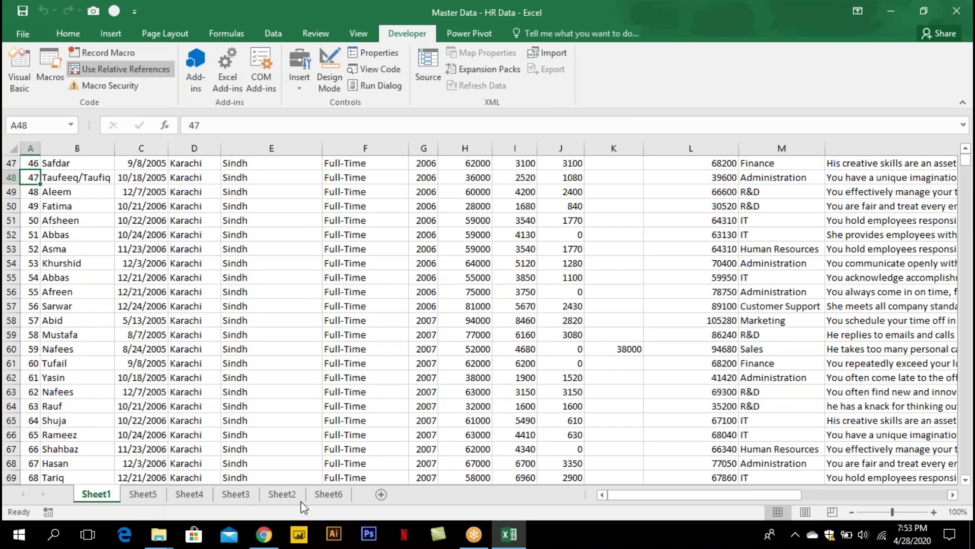
# Compare the data pasted into Sheet6 with Sheet1, finishing on cell A47 of Sheet1
pyautogui.click(329, 494)
pyautogui.click(56, 208)
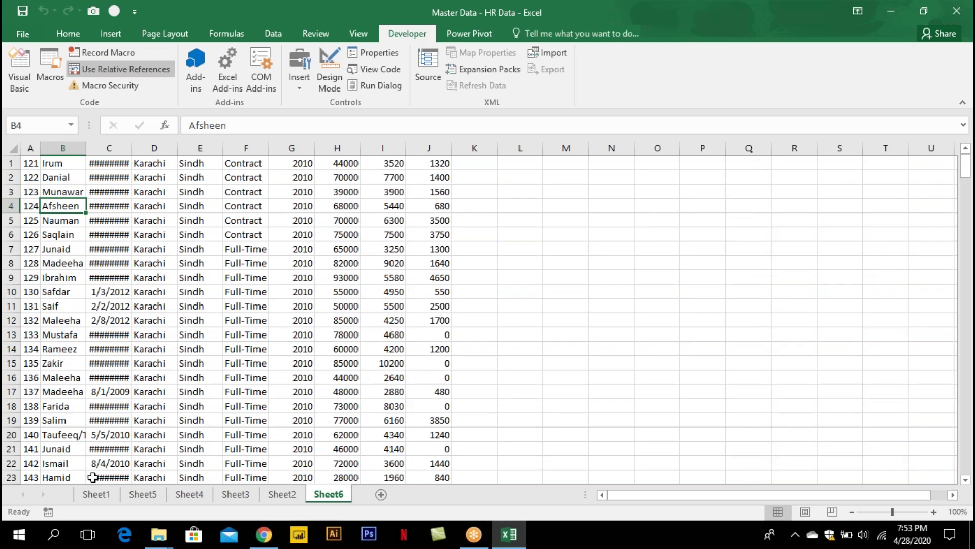
pyautogui.click(99, 492)
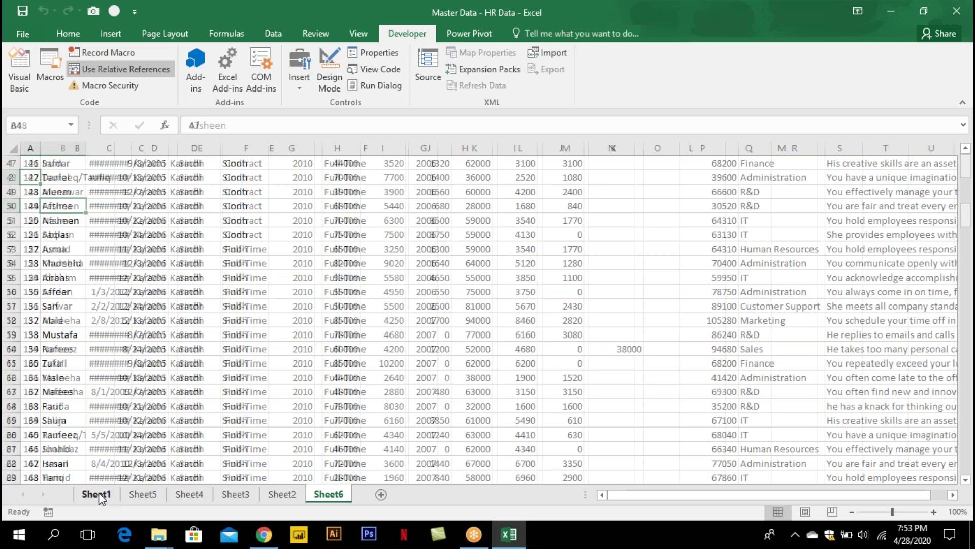
pyautogui.click(319, 496)
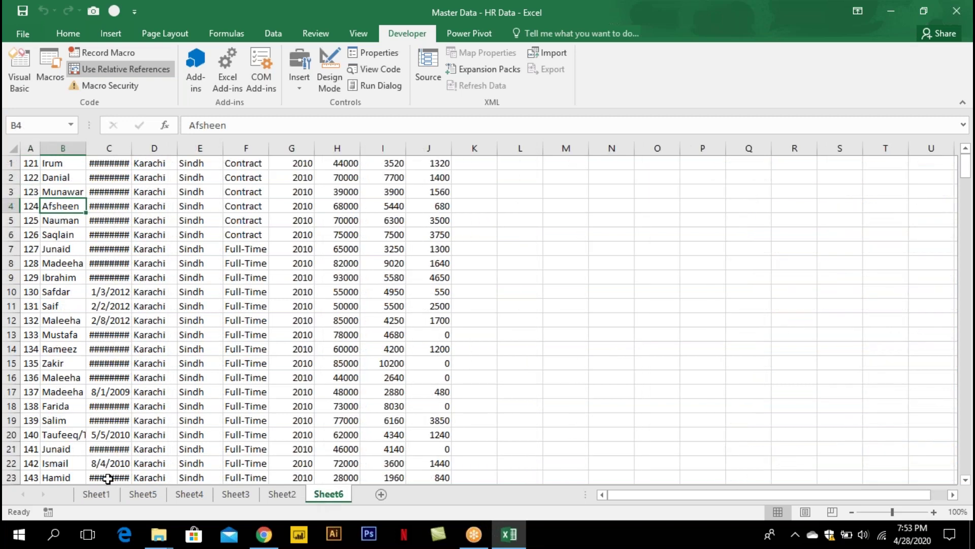
pyautogui.click(104, 494)
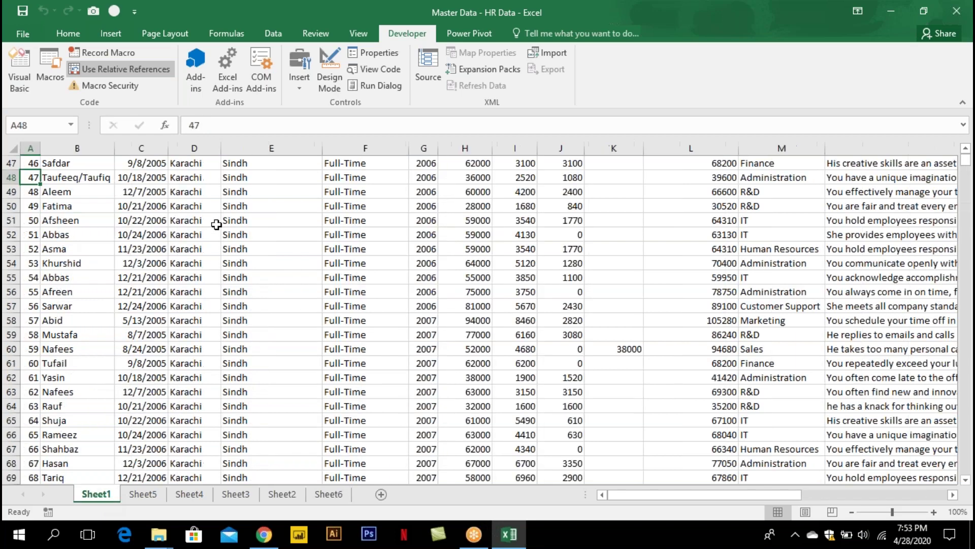
pyautogui.click(35, 163)
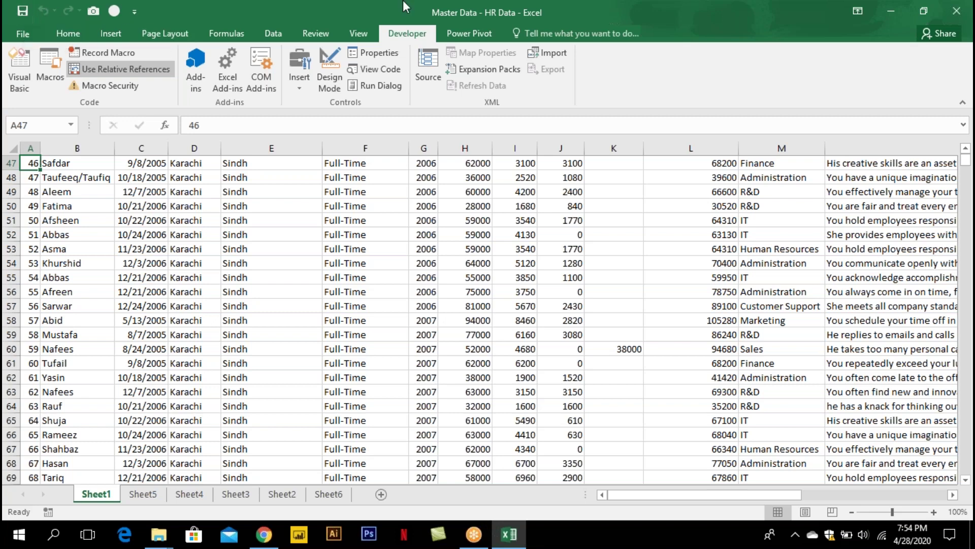
# Close the Master Data - HR Data workbook and discard all unsaved changes
pyautogui.hotkey('alt', 'F4')
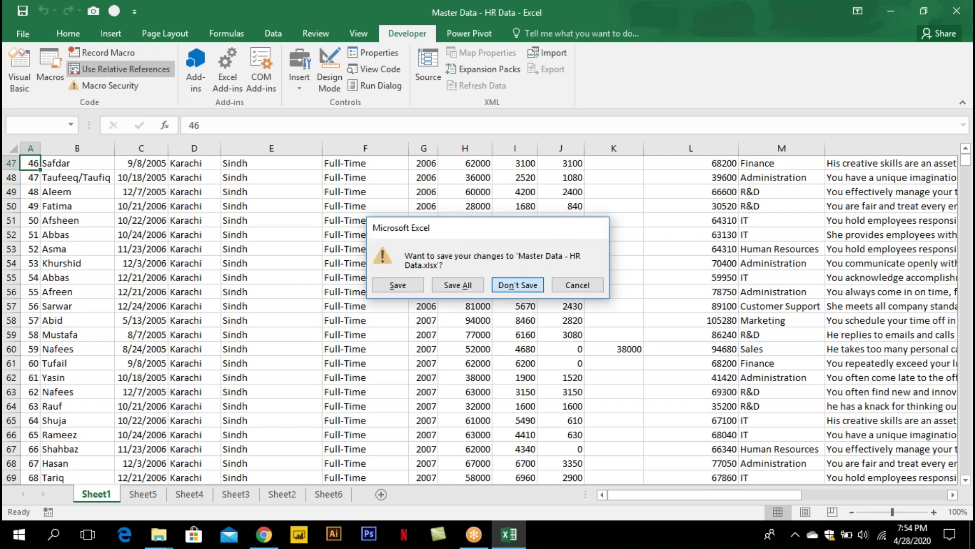
pyautogui.click(517, 285)
pyautogui.click(518, 228)
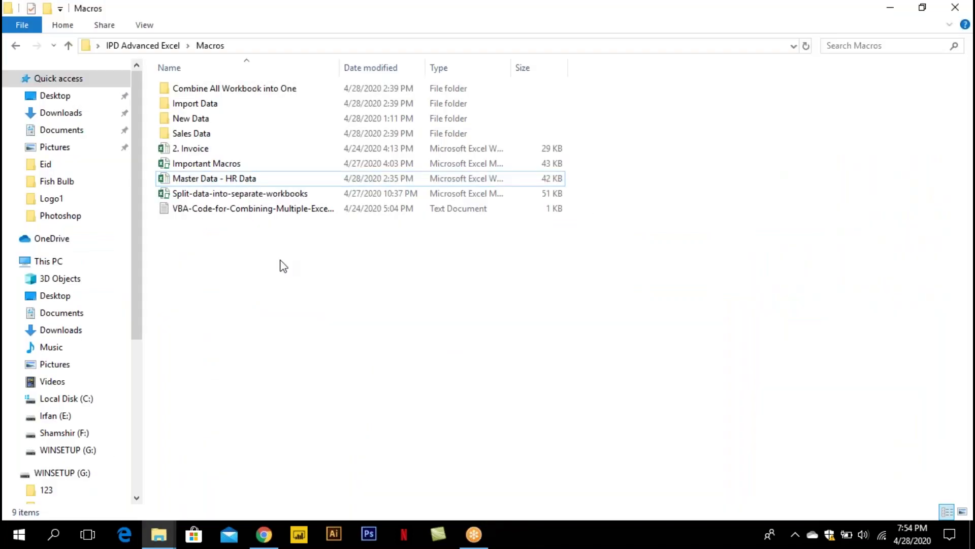
# Open the Important Macros workbook from the Macros folder
pyautogui.doubleClick(284, 196)
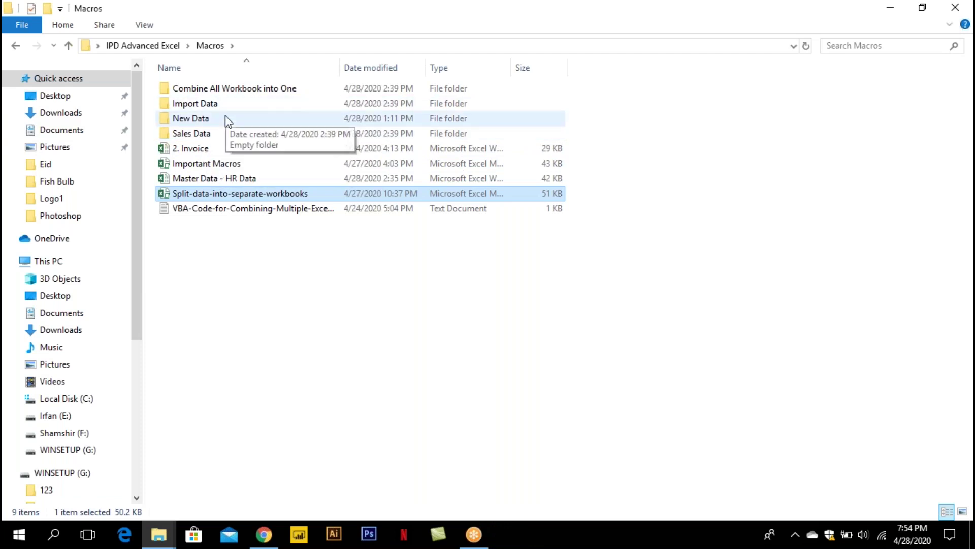
pyautogui.doubleClick(233, 165)
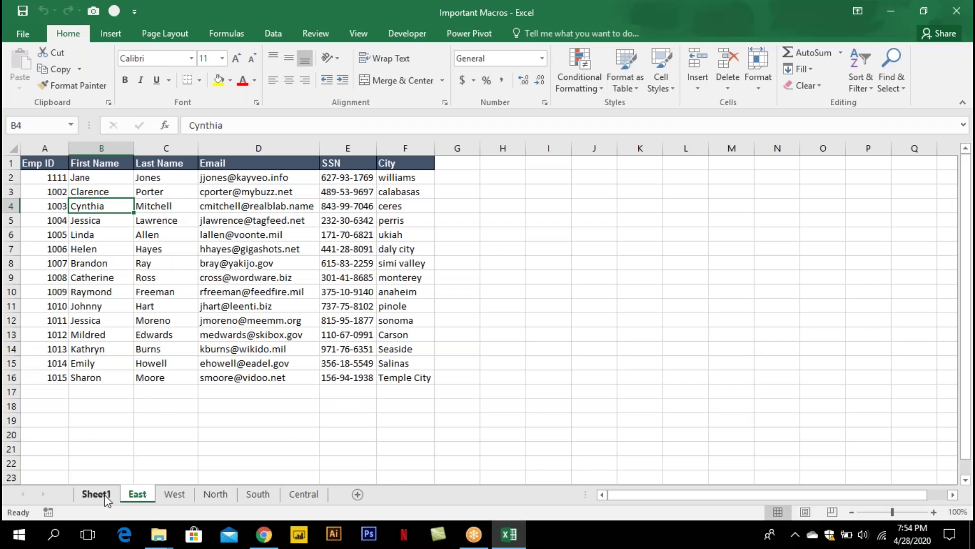
# Delete the empty Sheet1 worksheet from the Important Macros workbook and confirm the deletion
pyautogui.rightClick(105, 499)
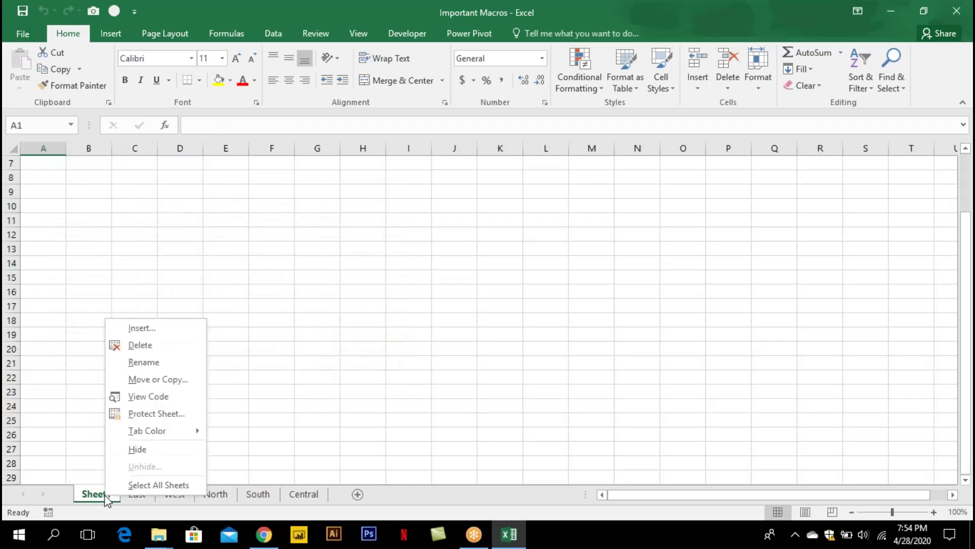
pyautogui.click(178, 350)
pyautogui.click(464, 306)
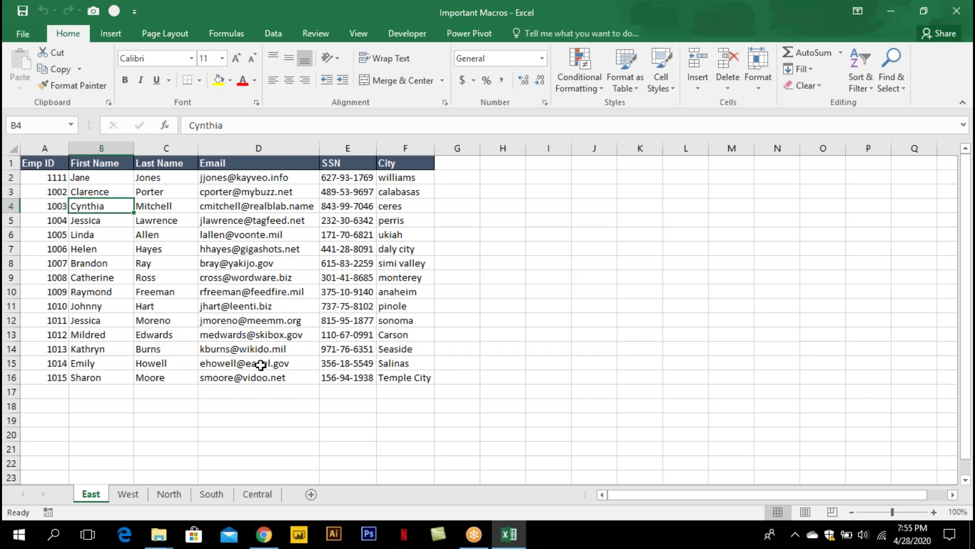
# Review the macros in all open workbooks, highlight ThisWorkbook.SplitEachWorksheet, and close the list without running anything
pyautogui.click(404, 35)
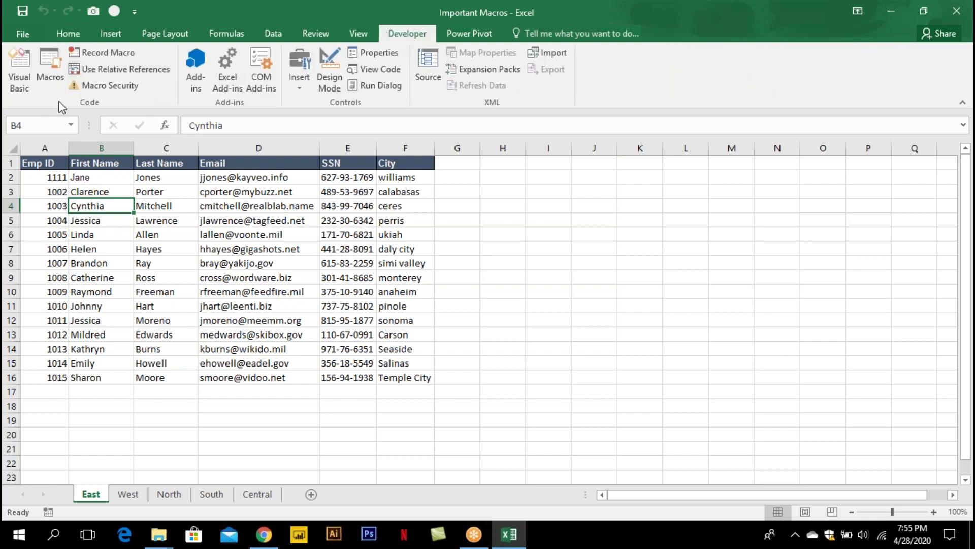
pyautogui.click(51, 77)
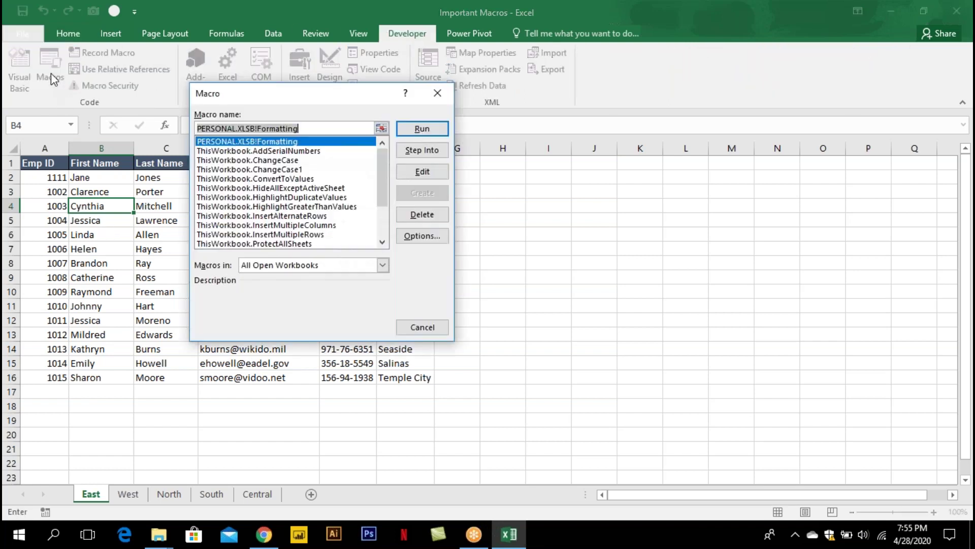
pyautogui.moveTo(383, 187); pyautogui.dragTo(383, 213)
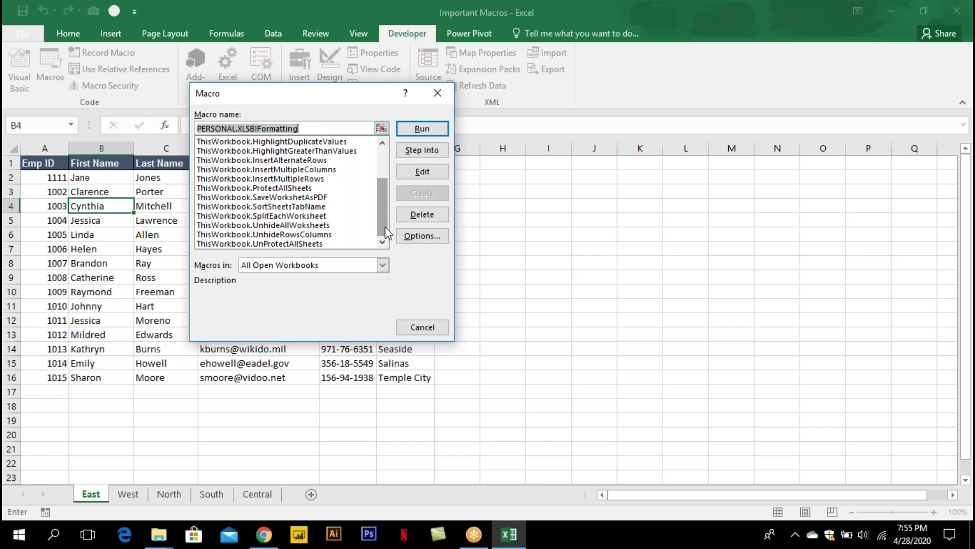
pyautogui.click(327, 217)
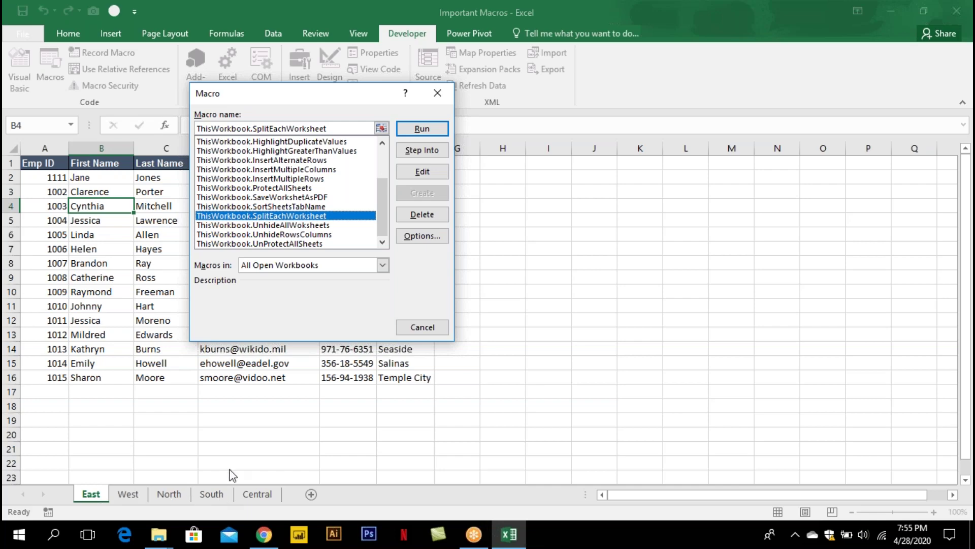
pyautogui.click(440, 93)
# Switch to File Explorer, review the contents of the IPD Advanced Excel folder, and return to the Important Macros workbook
pyautogui.hotkey('alt', 'Tab')
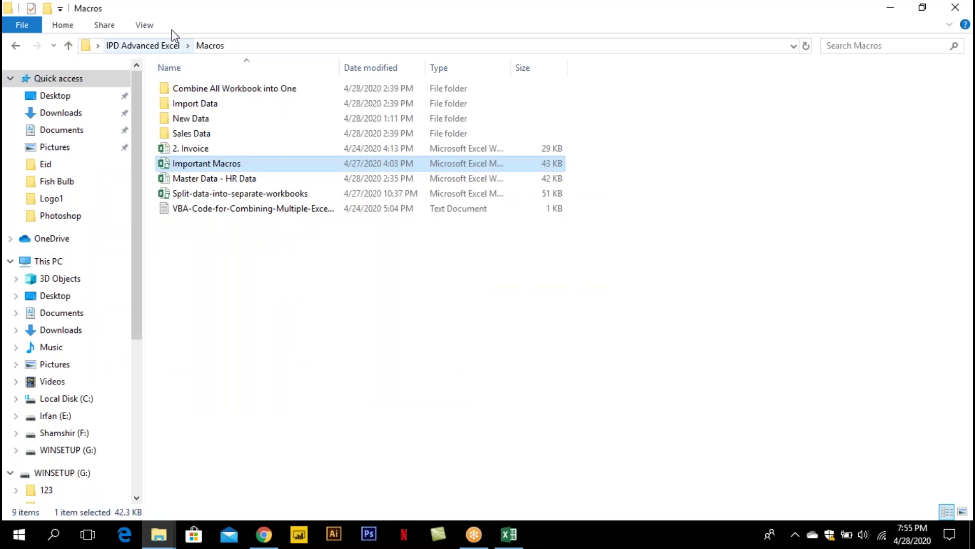
pyautogui.click(171, 45)
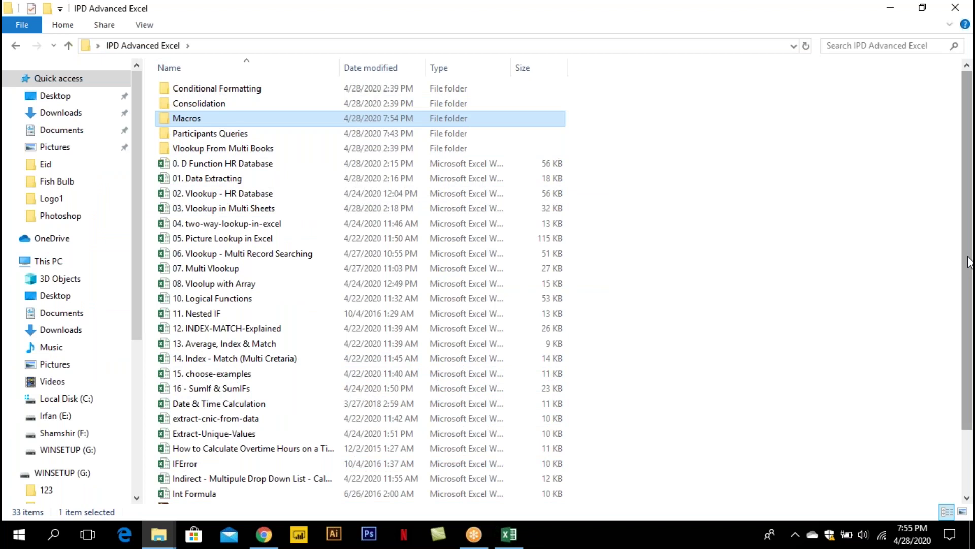
pyautogui.moveTo(969, 262)
pyautogui.mouseDown()
pyautogui.moveTo(970, 325)
pyautogui.moveTo(973, 281)
pyautogui.mouseUp()
pyautogui.hotkey('alt', 'Tab')
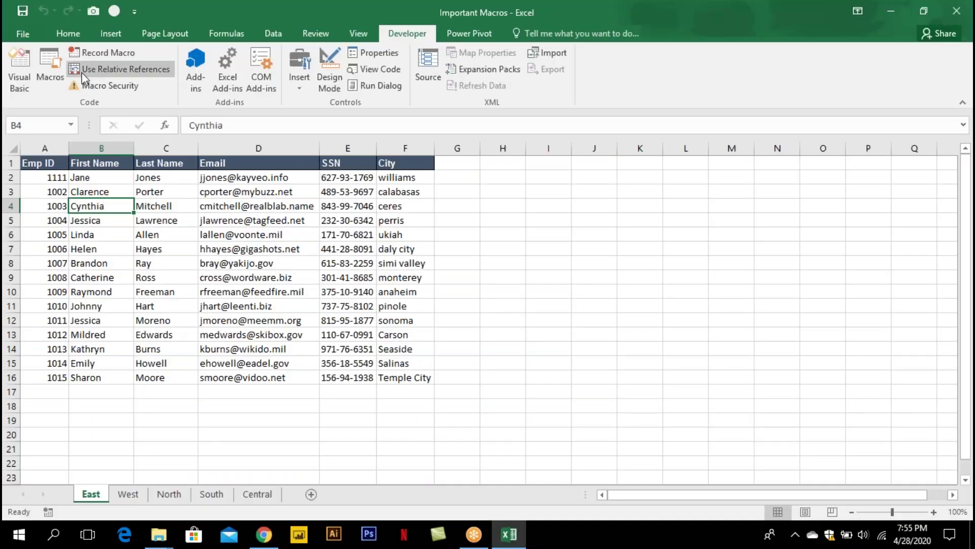
# Try to run the ThisWorkbook.SplitEachWorksheet macro with the East sheet active and dismiss the error
pyautogui.click(50, 73)
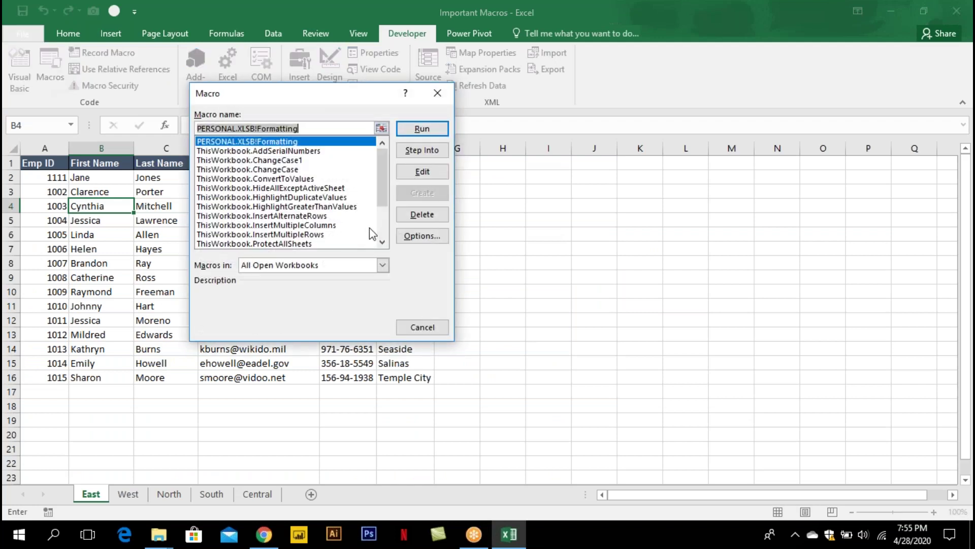
pyautogui.moveTo(380, 191); pyautogui.dragTo(383, 229)
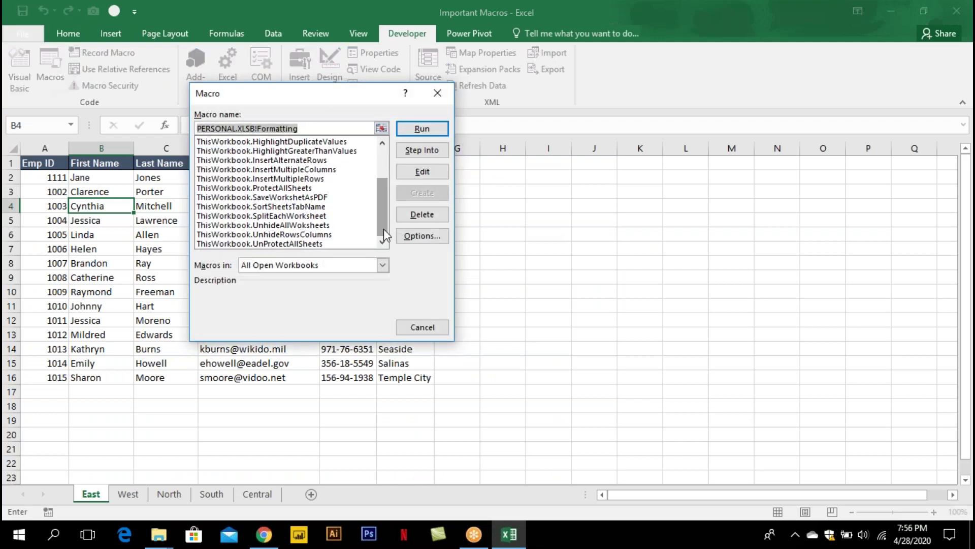
pyautogui.click(320, 217)
pyautogui.click(428, 127)
pyautogui.click(487, 321)
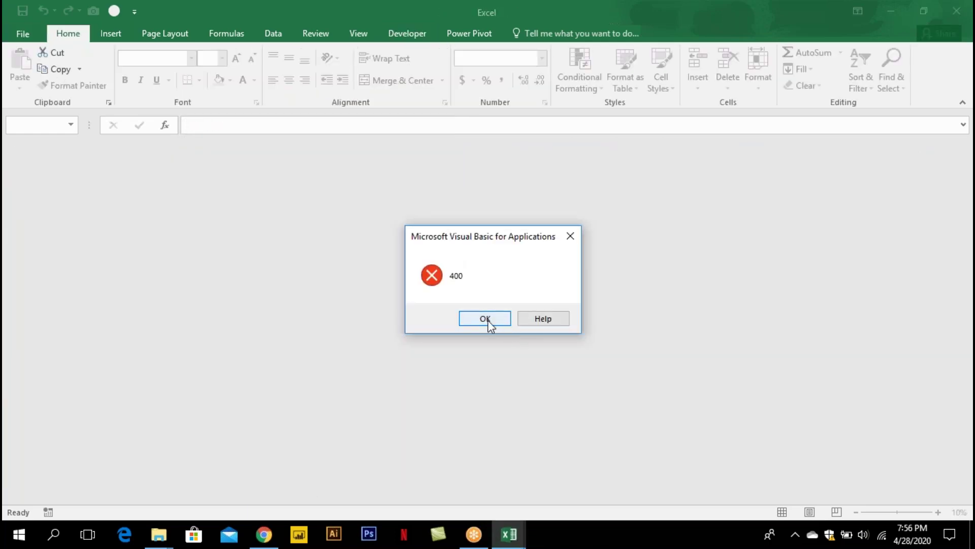
# Close the Book1 workbook containing the copied East sheet without saving it
pyautogui.click(147, 320)
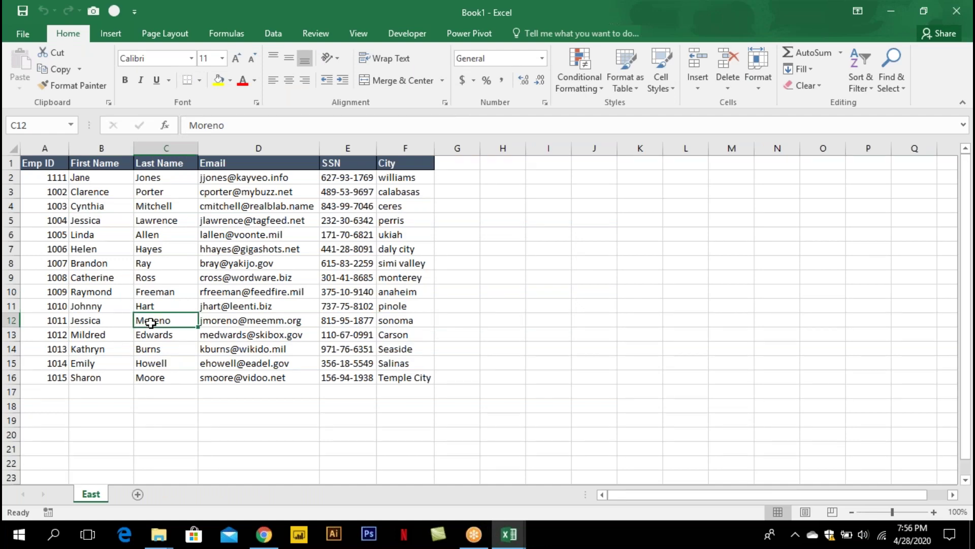
pyautogui.hotkey('alt', 'f')
pyautogui.press('c')
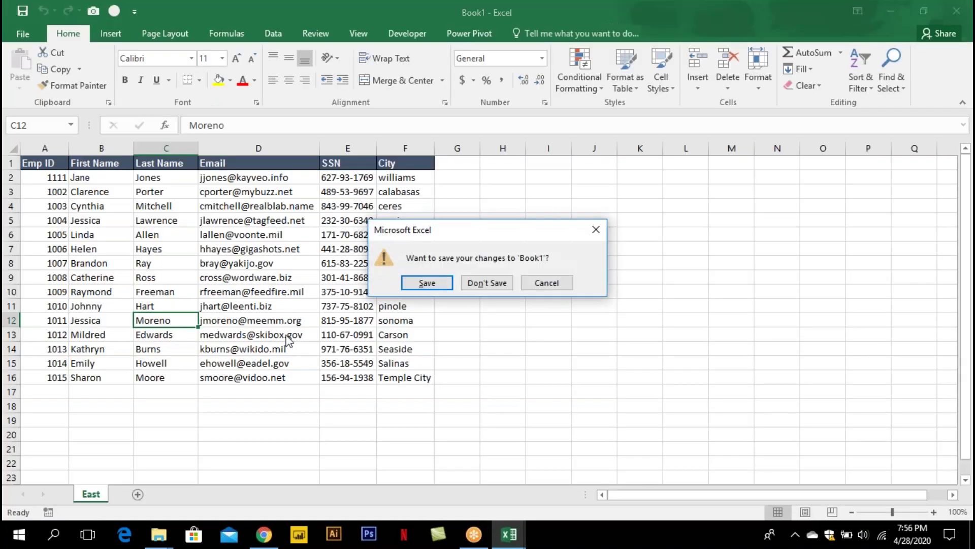
pyautogui.click(486, 283)
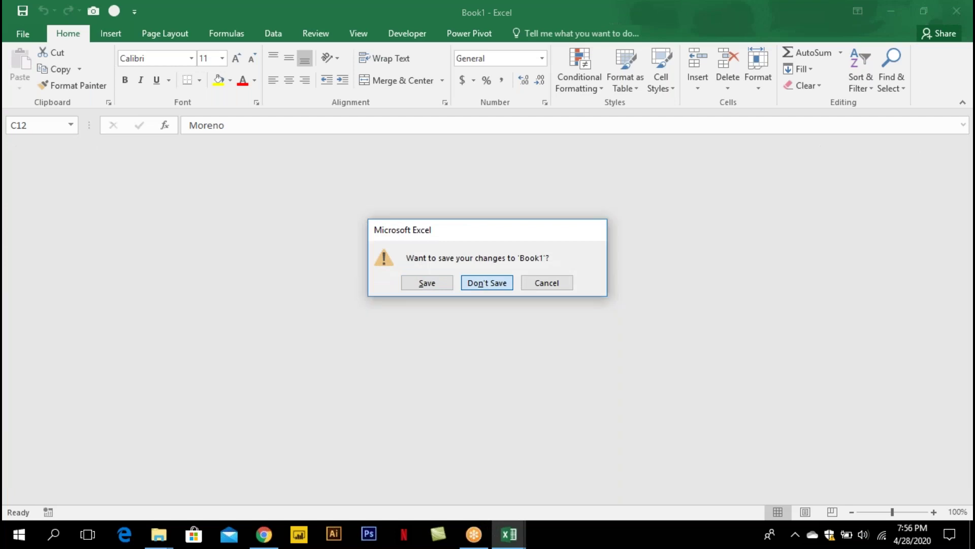
# Sort the IPD Advanced Excel folder by date modified in File Explorer, check its newest files, and return to Excel
pyautogui.hotkey('alt', 'Tab')
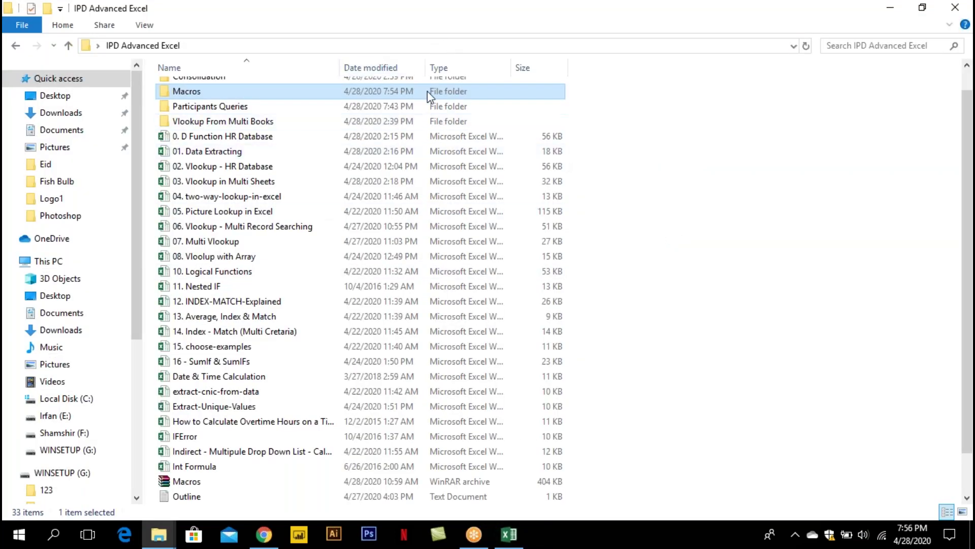
pyautogui.click(398, 72)
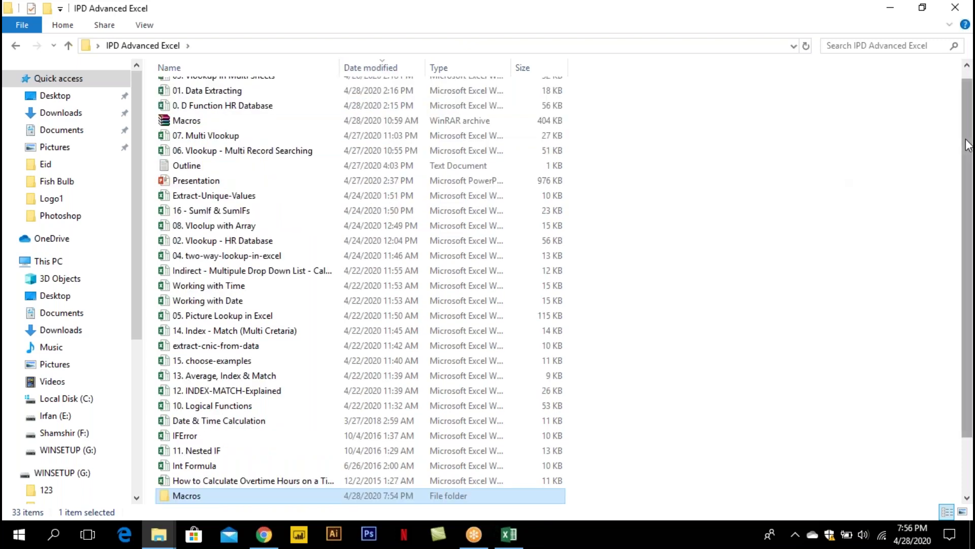
pyautogui.scroll(1, 968, 137)
pyautogui.hotkey('alt', 'Tab')
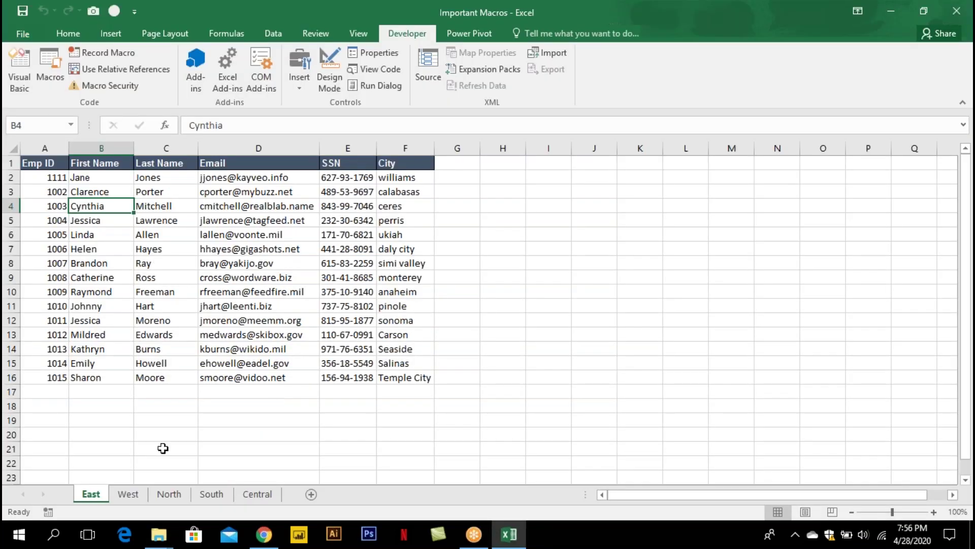
# Look through the West, North, South and Central sheets, finishing on cell B9 of Central
pyautogui.click(136, 495)
pyautogui.click(169, 493)
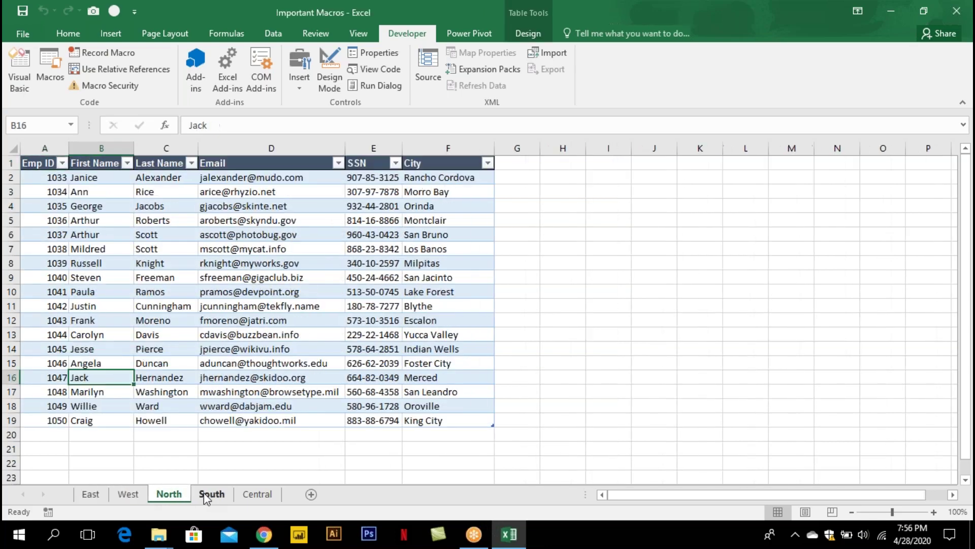
pyautogui.click(211, 494)
pyautogui.click(257, 494)
pyautogui.click(76, 271)
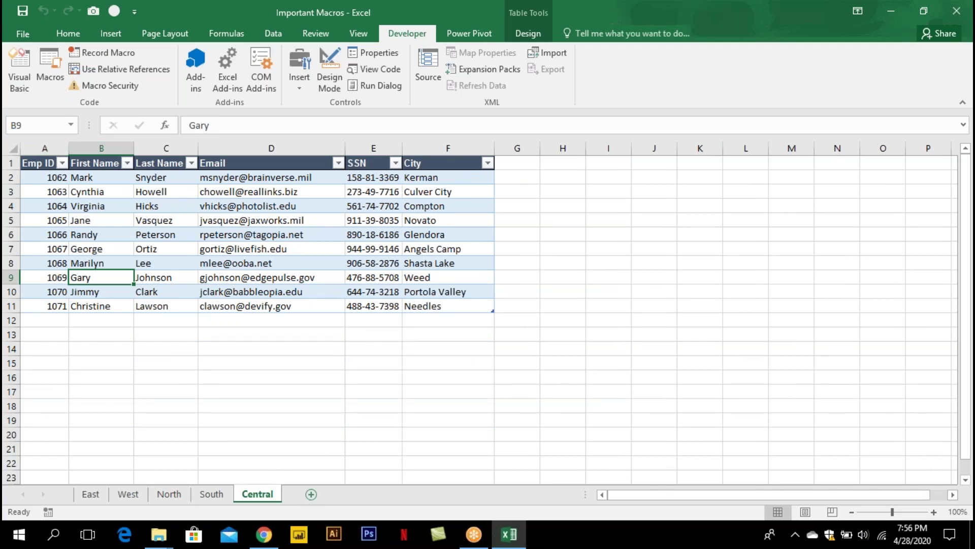
# Insert a new blank worksheet and move it in front of the East sheet
pyautogui.click(311, 495)
pyautogui.moveTo(83, 501); pyautogui.dragTo(78, 496)
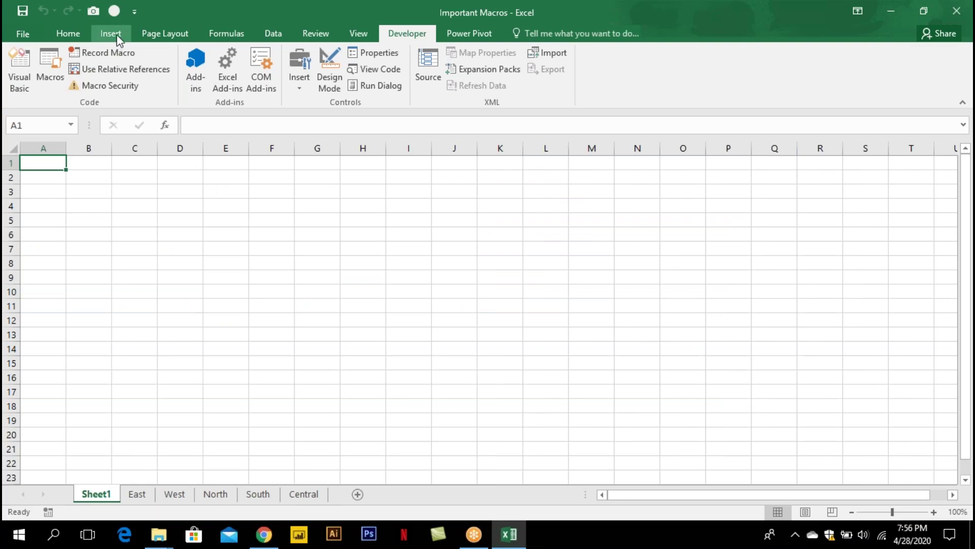
# Try to run ThisWorkbook.SplitEachWorksheet again from the blank Sheet1 and dismiss the error
pyautogui.click(50, 70)
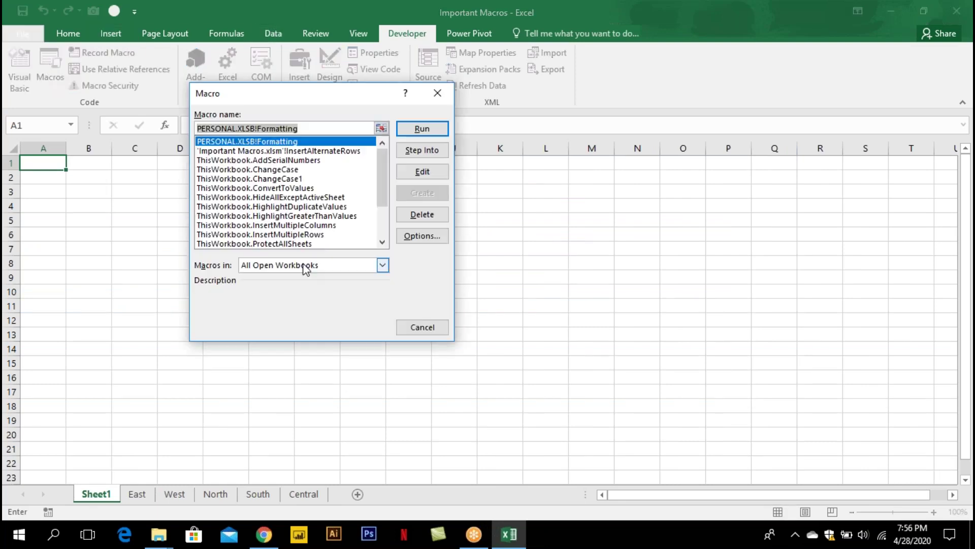
pyautogui.moveTo(384, 211); pyautogui.dragTo(382, 232)
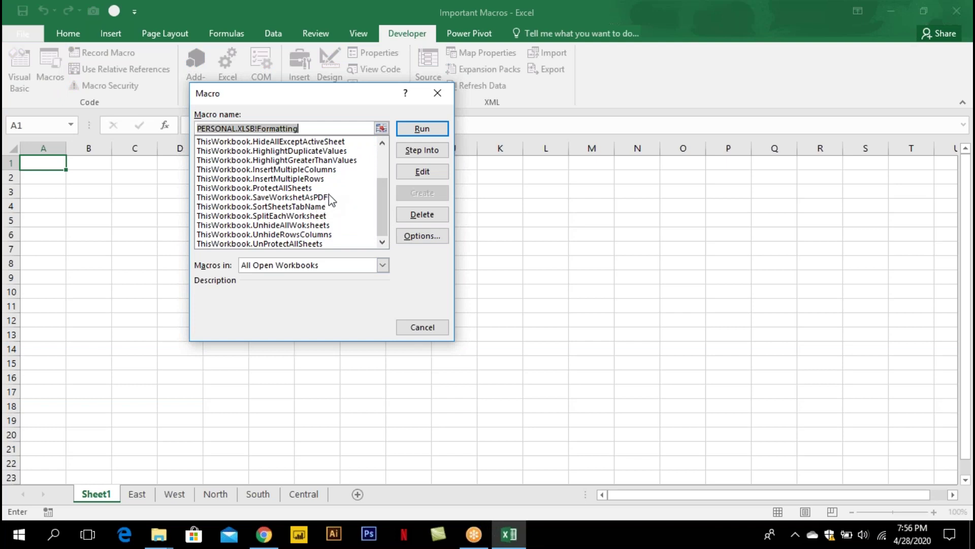
pyautogui.click(328, 215)
pyautogui.click(422, 129)
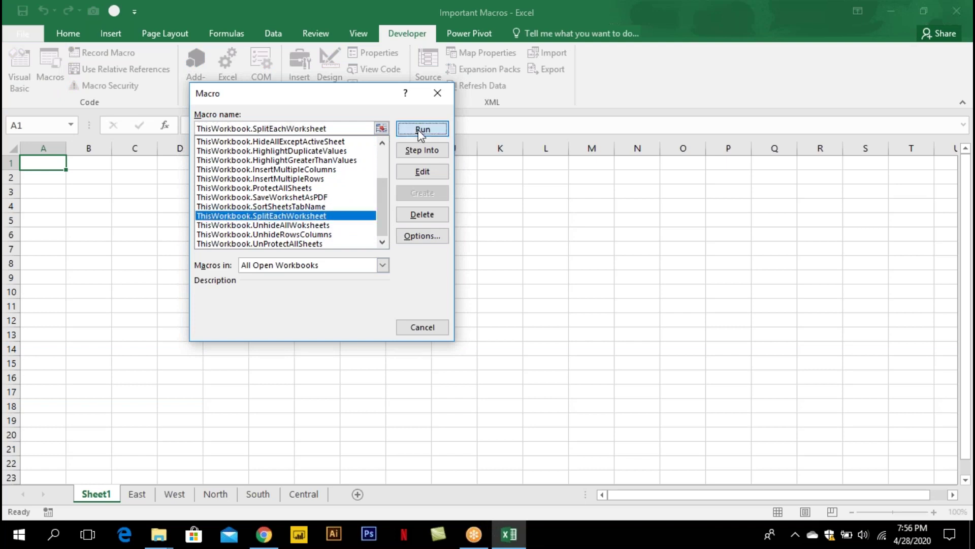
pyautogui.click(500, 318)
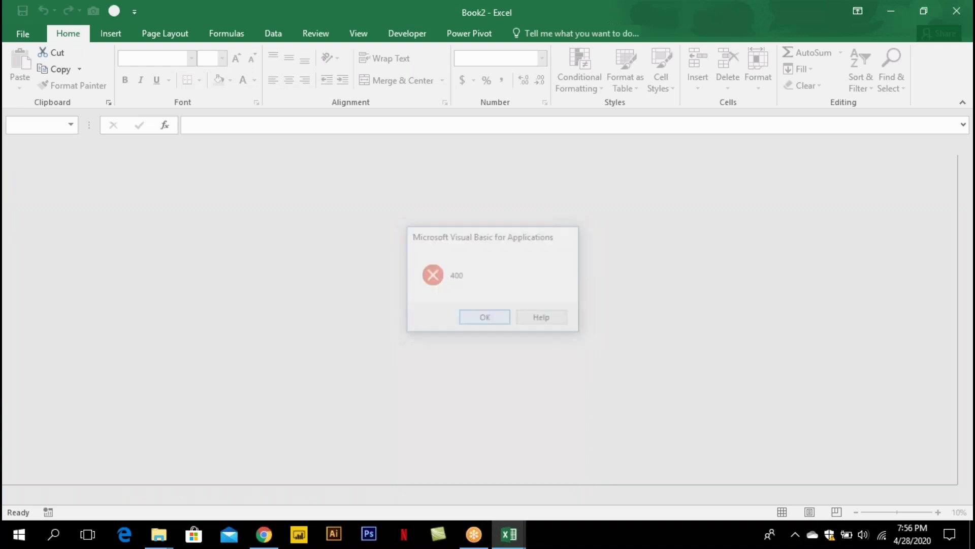
# Open the ThisWorkbook code of Important Macros in the Visual Basic editor and select the folder path in SplitEachWorksheet's SaveAs line
pyautogui.click(408, 34)
pyautogui.click(19, 72)
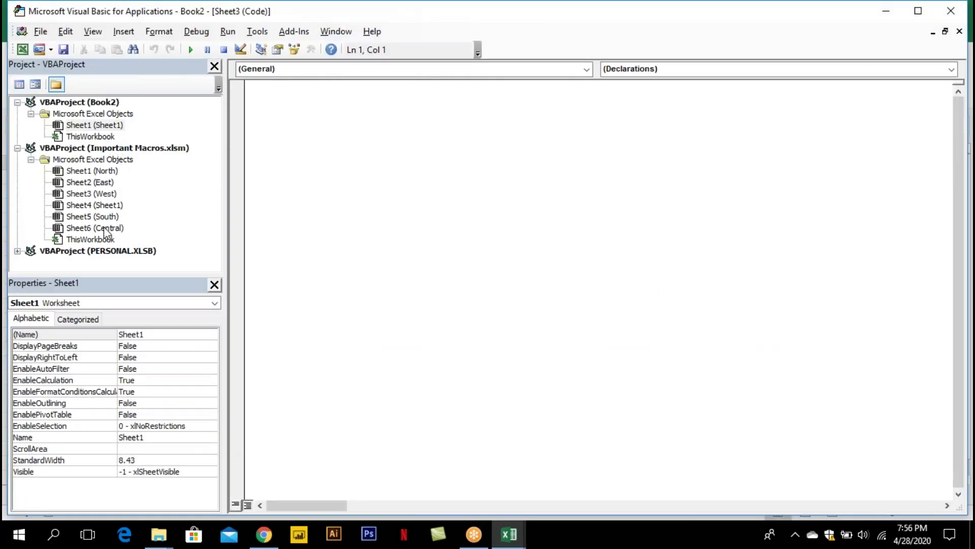
pyautogui.doubleClick(91, 239)
pyautogui.click(787, 263)
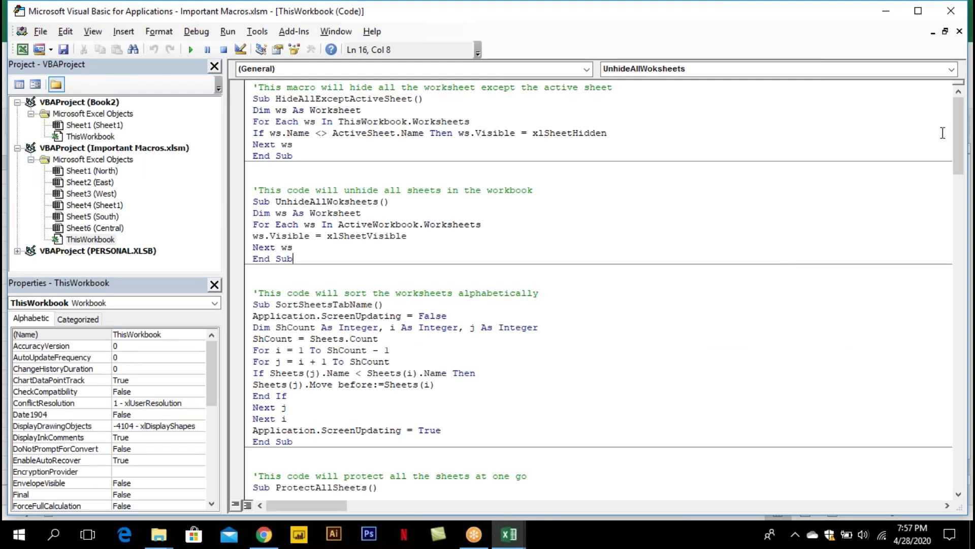
pyautogui.click(493, 190)
pyautogui.moveTo(959, 156); pyautogui.dragTo(962, 377)
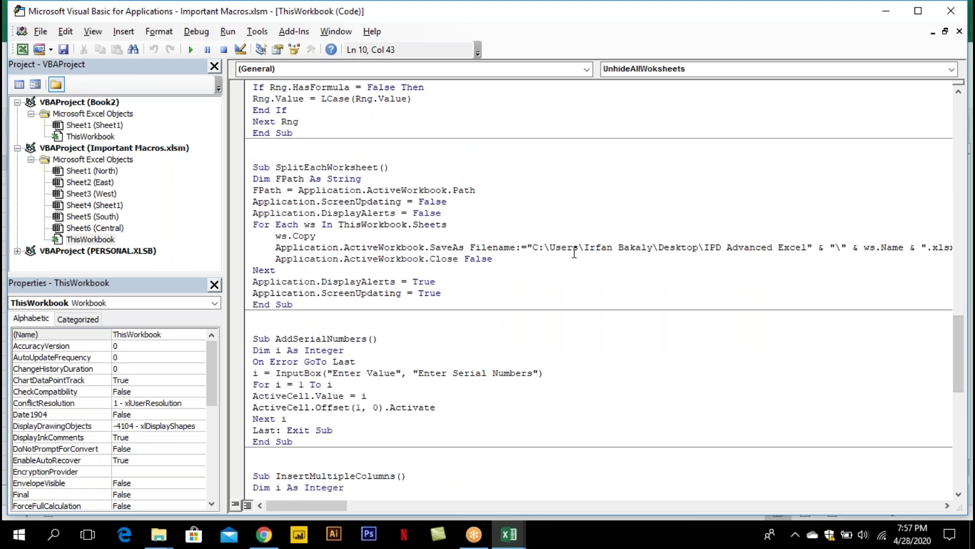
pyautogui.moveTo(532, 247); pyautogui.dragTo(807, 250)
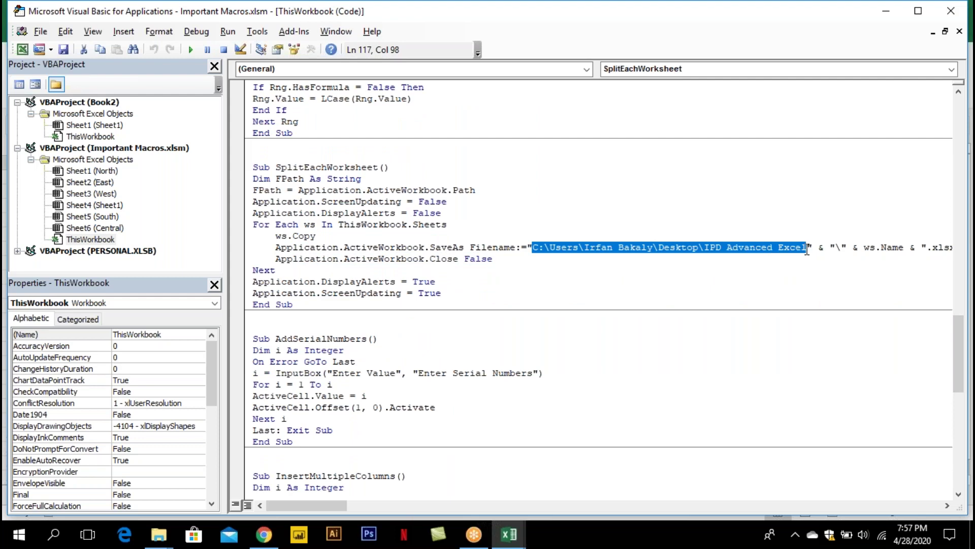
# Switch to the Book2 workbook and close it without saving
pyautogui.hotkey('alt', 'Tab')
pyautogui.hotkey('alt', 'Tab')
pyautogui.hotkey('alt', 'Tab')
pyautogui.hotkey('alt', 'Tab')
pyautogui.hotkey('alt', 'Tab')
pyautogui.hotkey('alt', 'Tab')
pyautogui.hotkey('alt', 'Tab')
pyautogui.hotkey('alt', 'Tab')
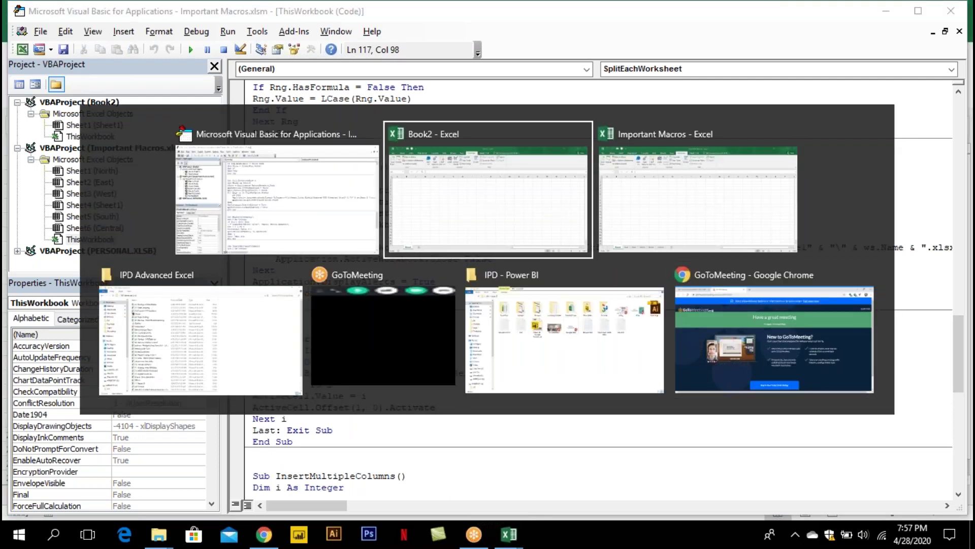
pyautogui.hotkey('alt', 'F4')
pyautogui.click(493, 285)
# Copy the IPD Advanced Excel folder's address from File Explorer and set SplitEachWorksheet's SaveAs path to C:\Users\HP\Desktop\IPD Advanced Excel
pyautogui.hotkey('alt', 'Tab')
pyautogui.hotkey('alt', 'Tab')
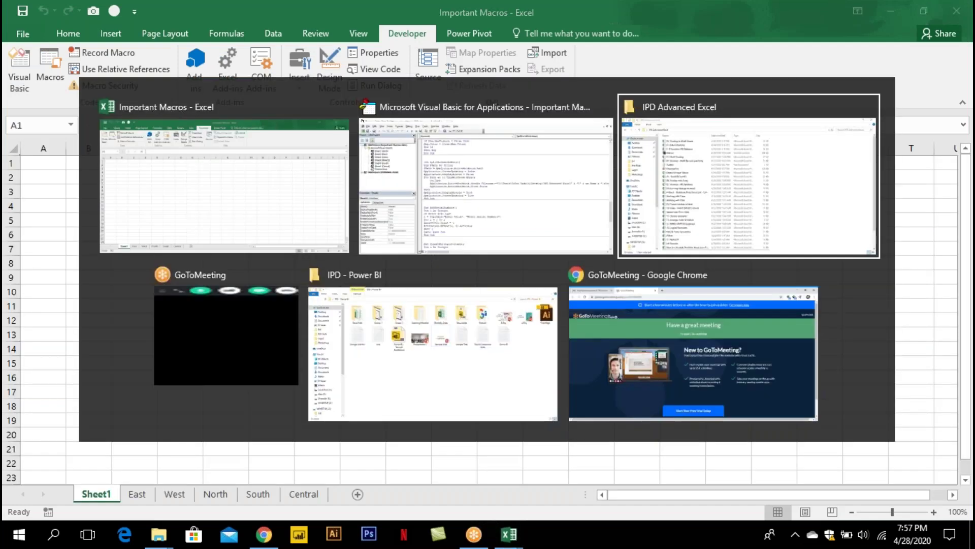
pyautogui.click(374, 47)
pyautogui.hotkey('ctrl', 'c')
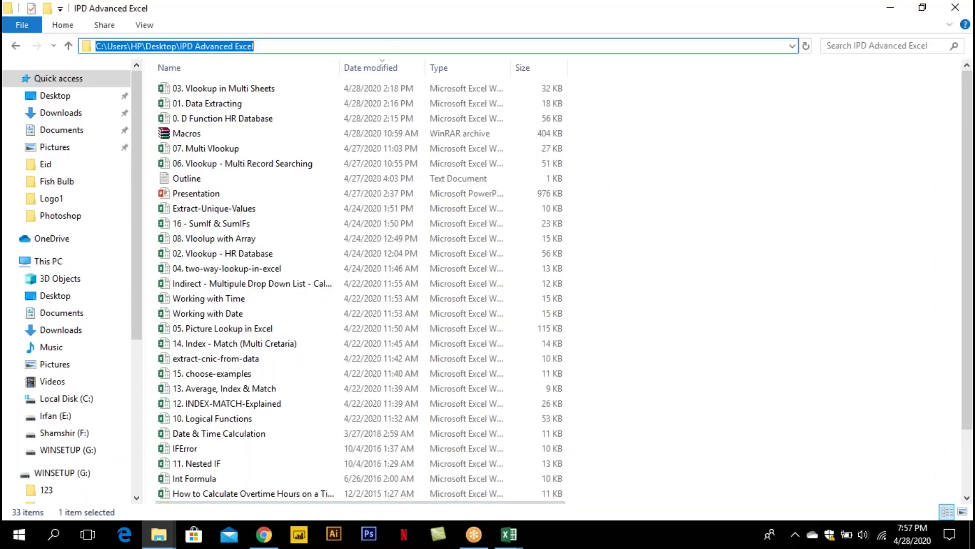
pyautogui.hotkey('alt', 'Tab')
pyautogui.hotkey('alt', 'Tab')
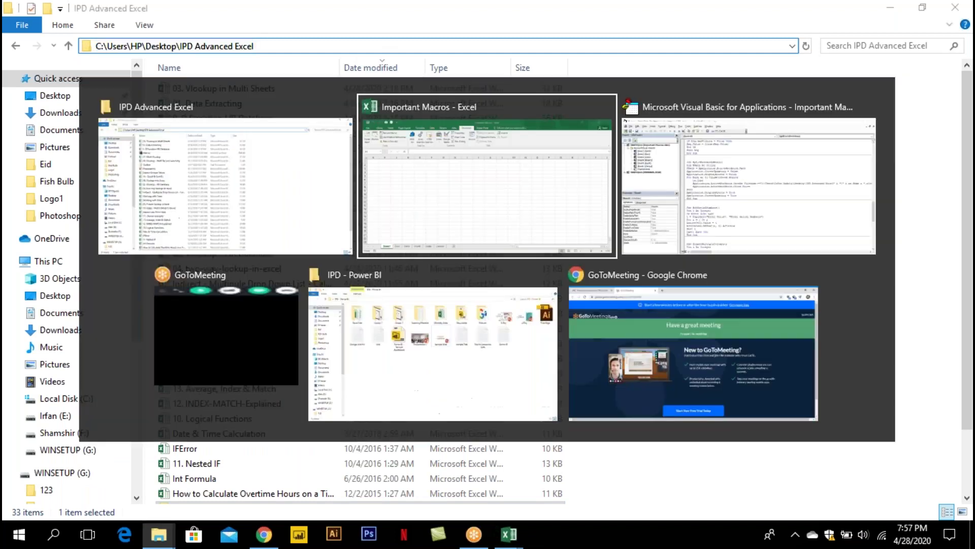
pyautogui.hotkey('ctrl', 'v')
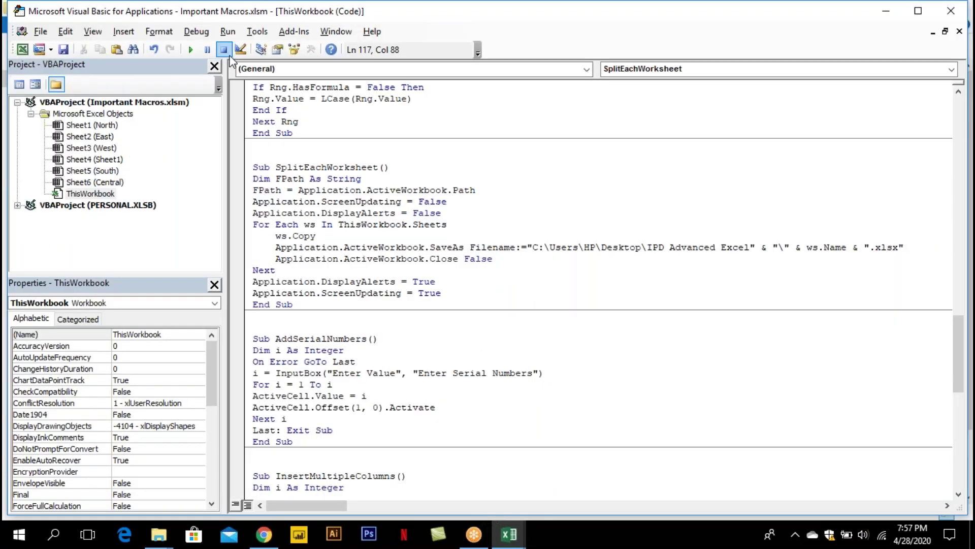
# Return to the Important Macros workbook and run ThisWorkbook.SplitEachWorksheet from the blank Sheet1
pyautogui.hotkey('alt', 'Tab')
pyautogui.hotkey('alt', 'Tab')
pyautogui.click(97, 251)
pyautogui.click(60, 70)
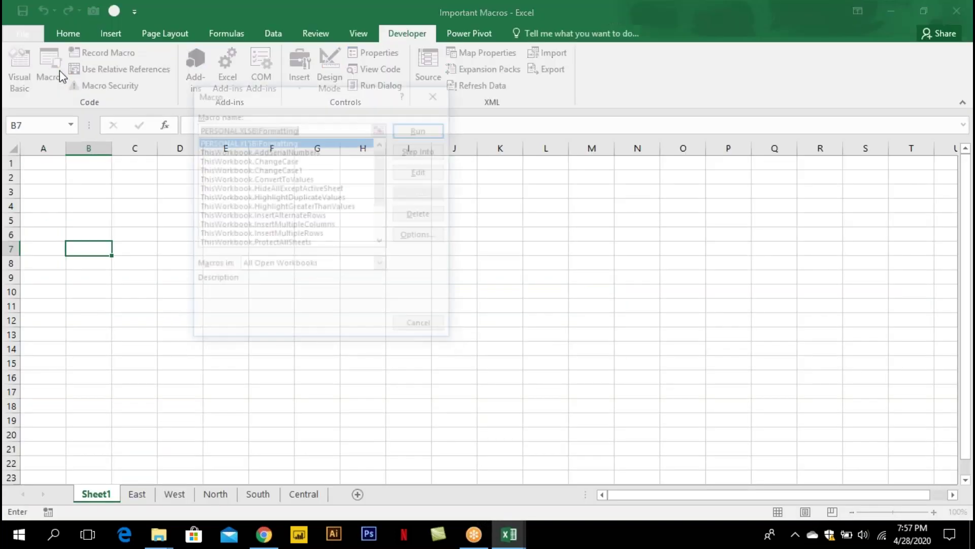
pyautogui.moveTo(382, 187); pyautogui.dragTo(382, 220)
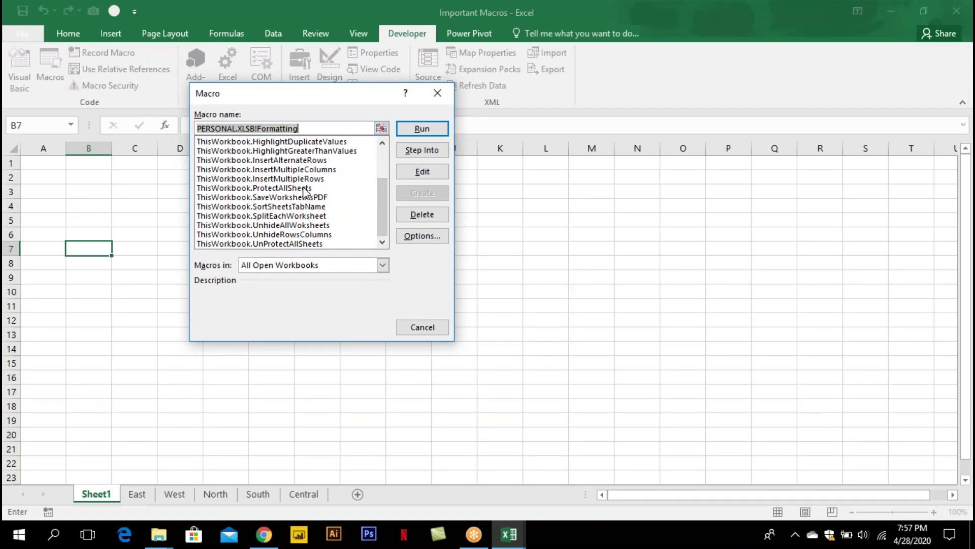
pyautogui.click(309, 215)
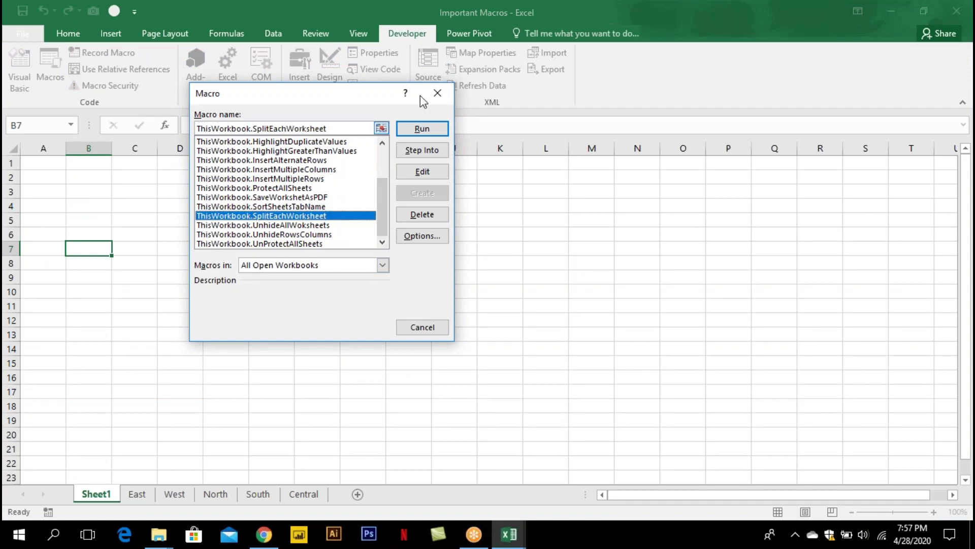
pyautogui.click(423, 130)
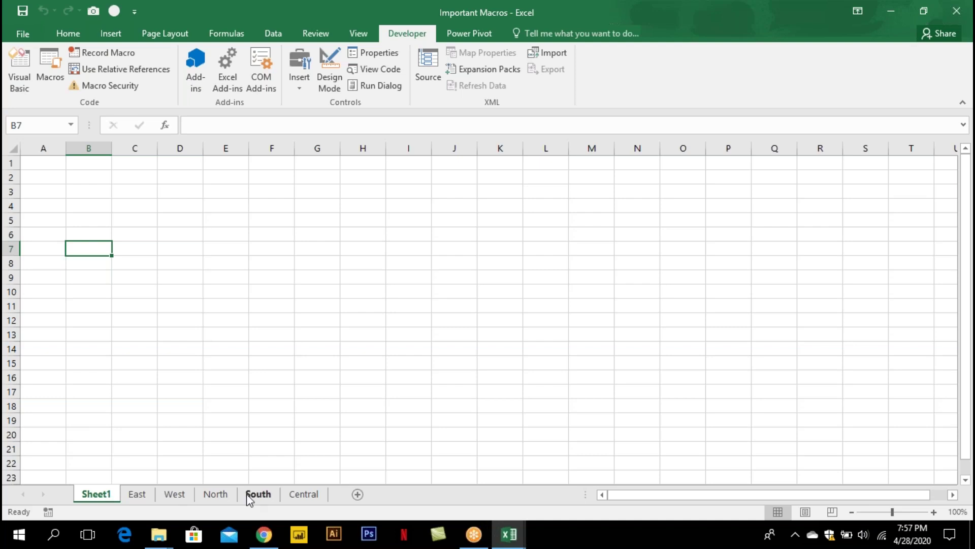
# Switch to the IPD Advanced Excel folder in File Explorer and open the Central workbook to check the split output
pyautogui.hotkey('alt', 'Tab')
pyautogui.hotkey('alt', 'Tab')
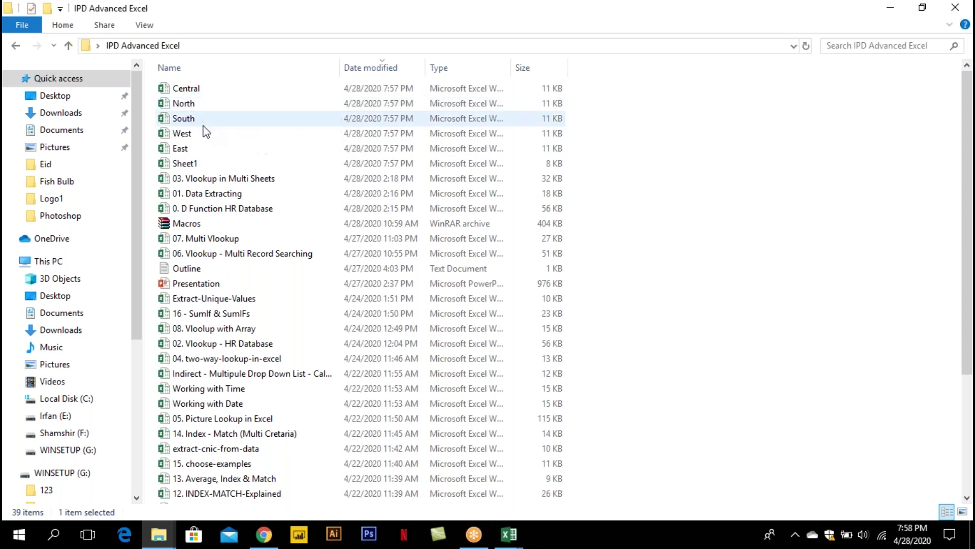
pyautogui.doubleClick(211, 94)
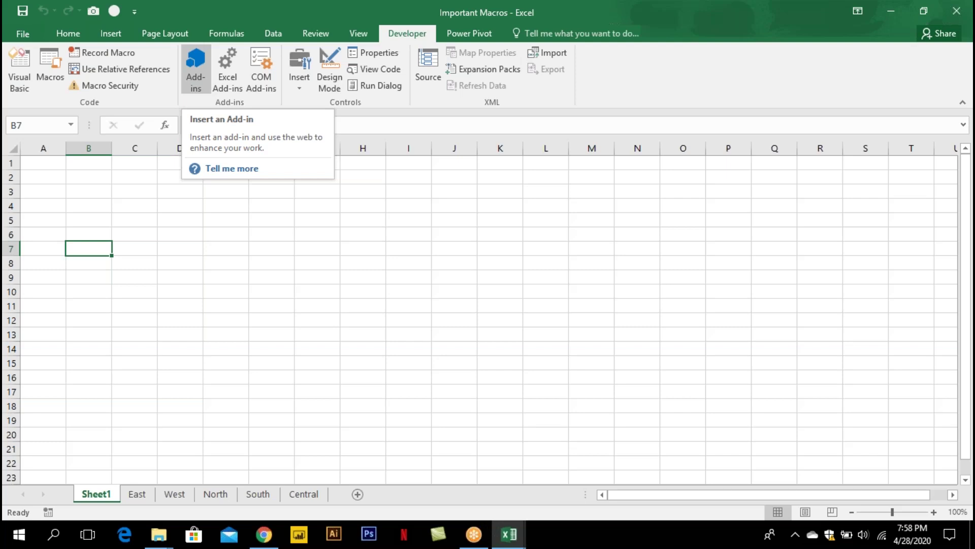
# Close Important Macros without saving and delete the split workbooks Central through Sheet1 from the IPD Advanced Excel folder
pyautogui.hotkey('alt', 'F4')
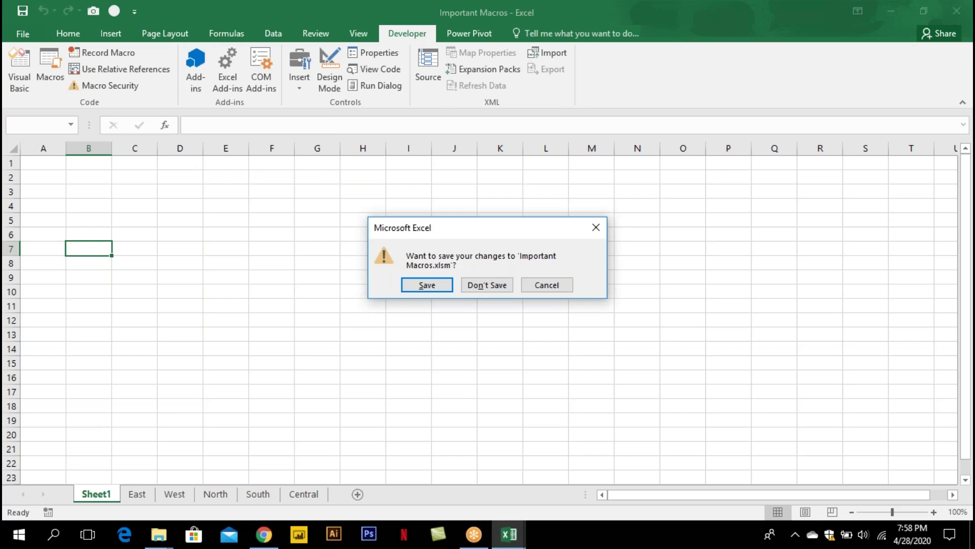
pyautogui.press('Tab')
pyautogui.press('Return')
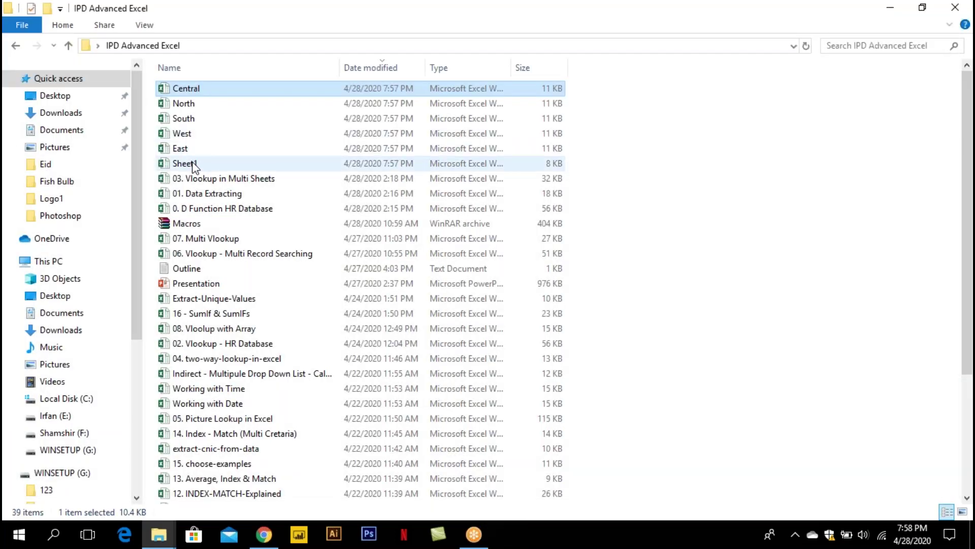
pyautogui.keyDown('shift'); pyautogui.click(196, 168); pyautogui.keyUp('shift')
pyautogui.press('Delete')
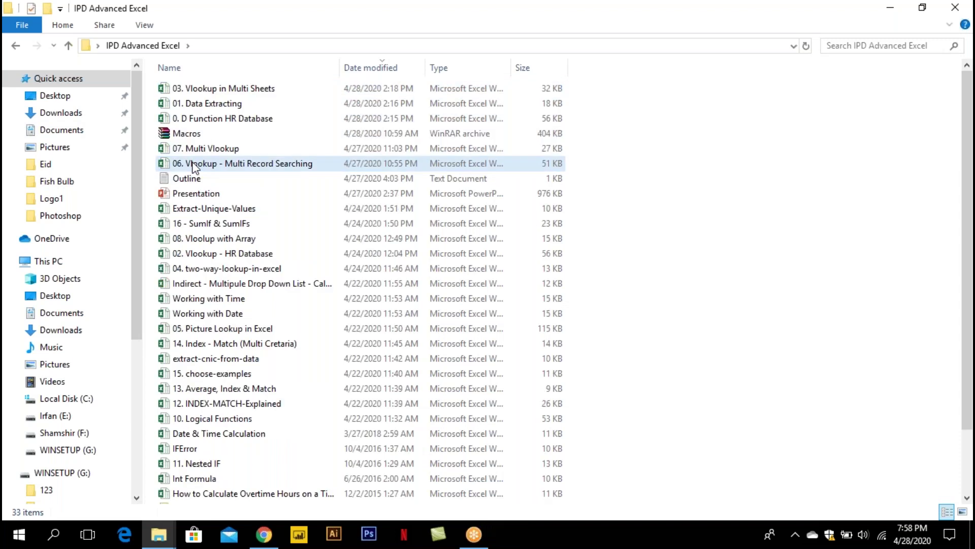
# Go to the Macros folder inside IPD Advanced Excel and open its New Data subfolder
pyautogui.press('BackSpace')
pyautogui.press('Up')
pyautogui.press('Up')
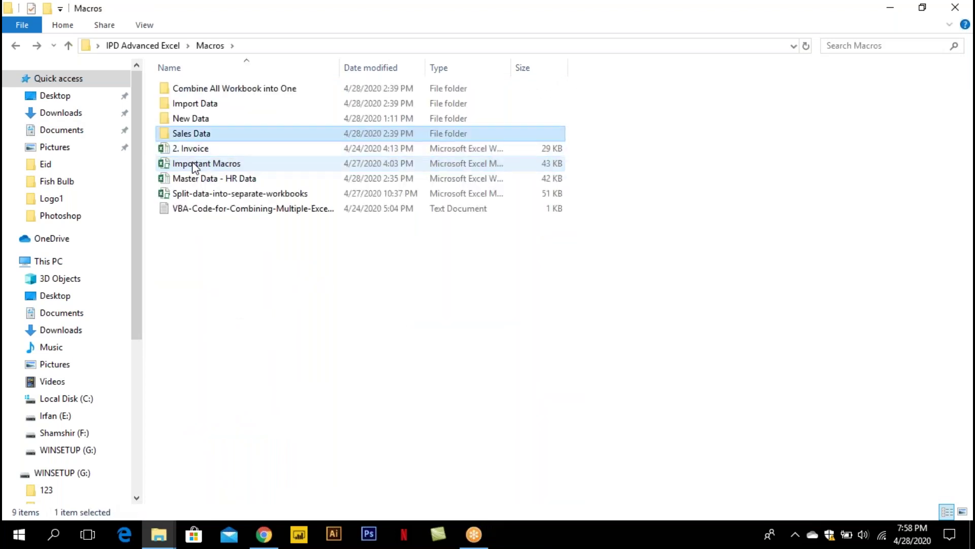
pyautogui.press('Down')
pyautogui.press('Down')
pyautogui.press('Down')
pyautogui.press('Up')
pyautogui.press('Up')
pyautogui.press('Up')
pyautogui.press('Up')
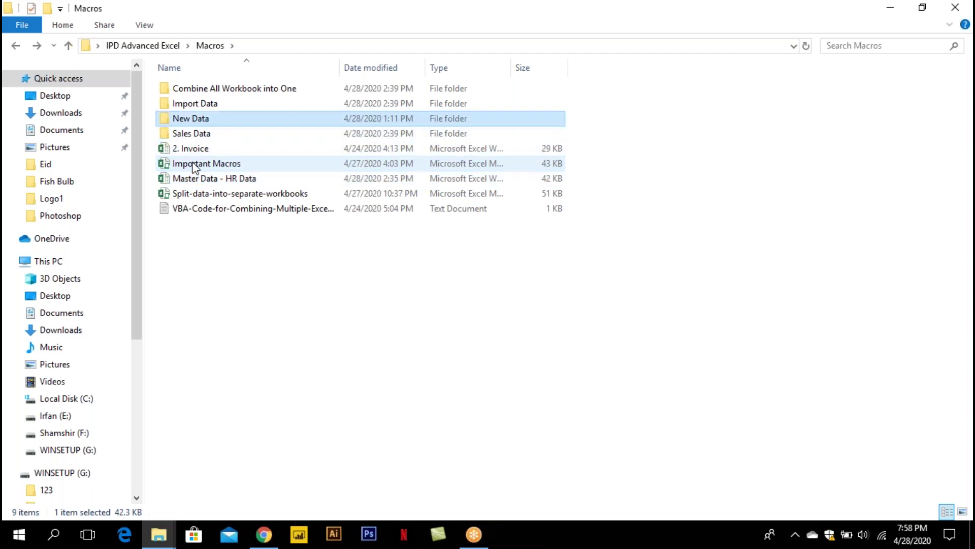
pyautogui.press('Return')
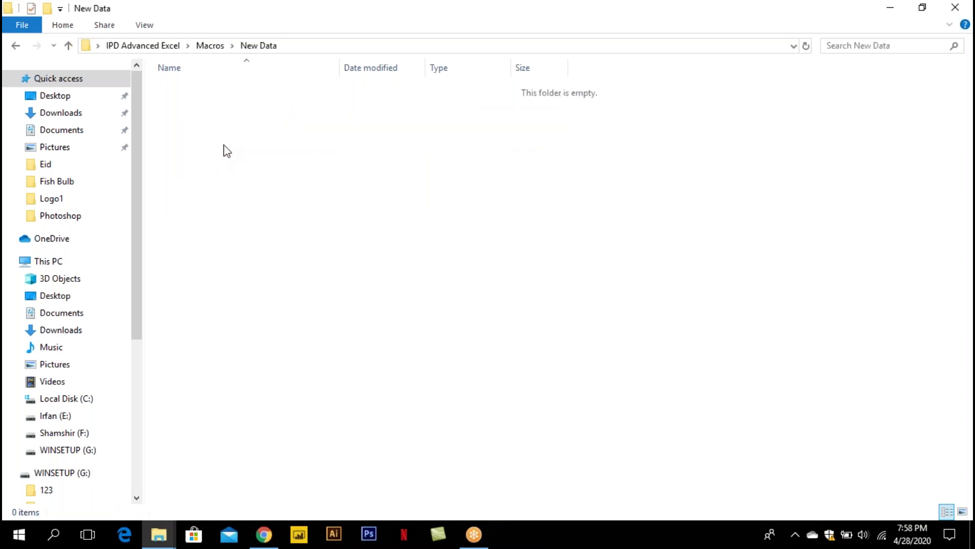
# Copy the full address of the New Data folder
pyautogui.click(448, 46)
pyautogui.hotkey('ctrl', 'c')
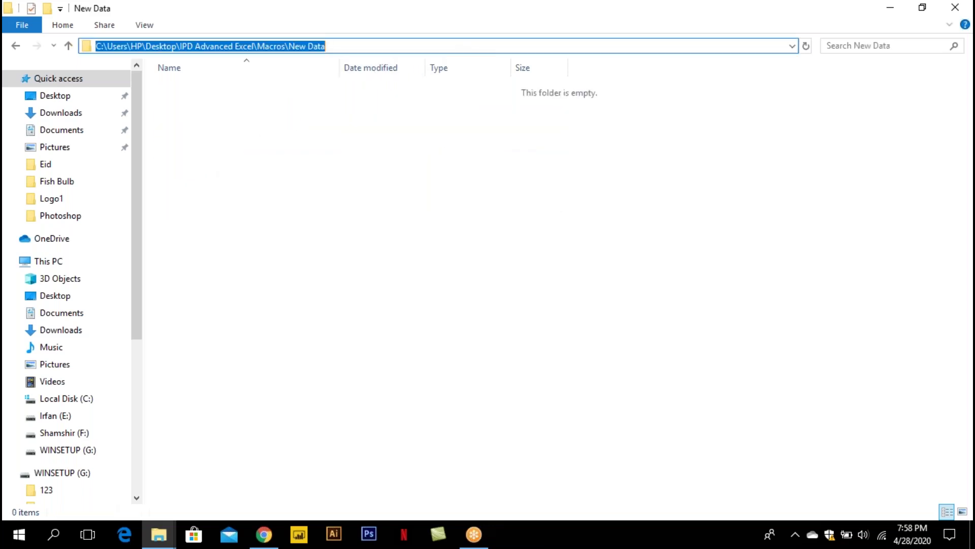
pyautogui.press('Escape')
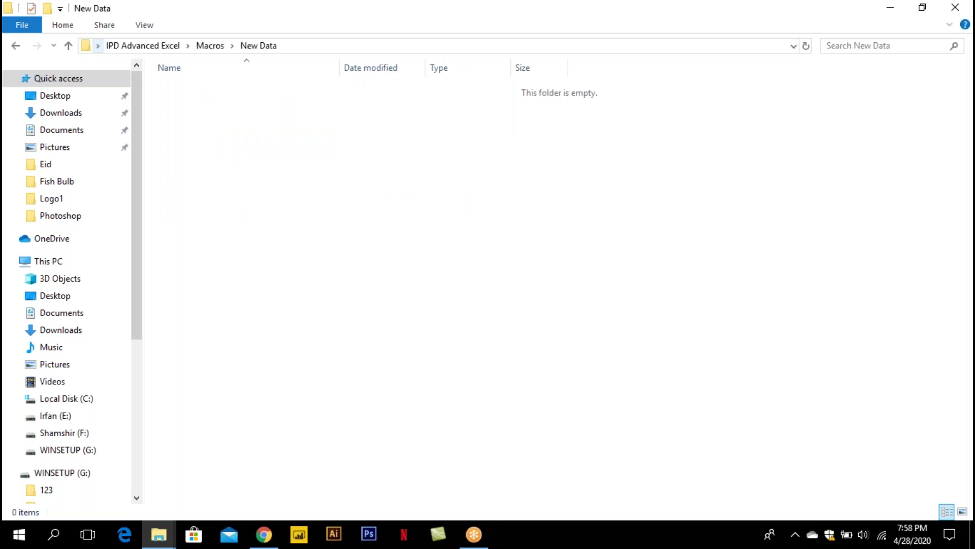
# Open Split-data-into-separate-workbooks from the Macros folder and enable its macro content
pyautogui.click(210, 45)
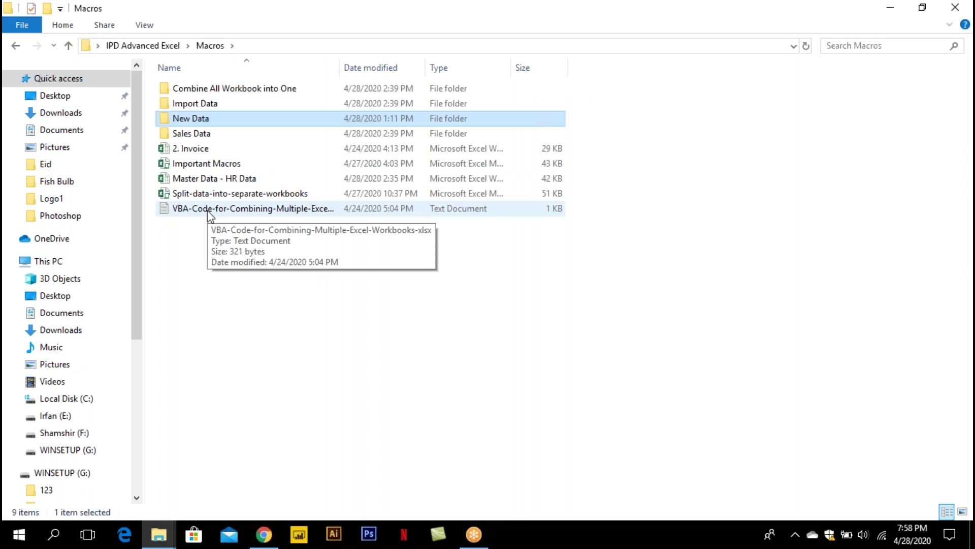
pyautogui.click(193, 246)
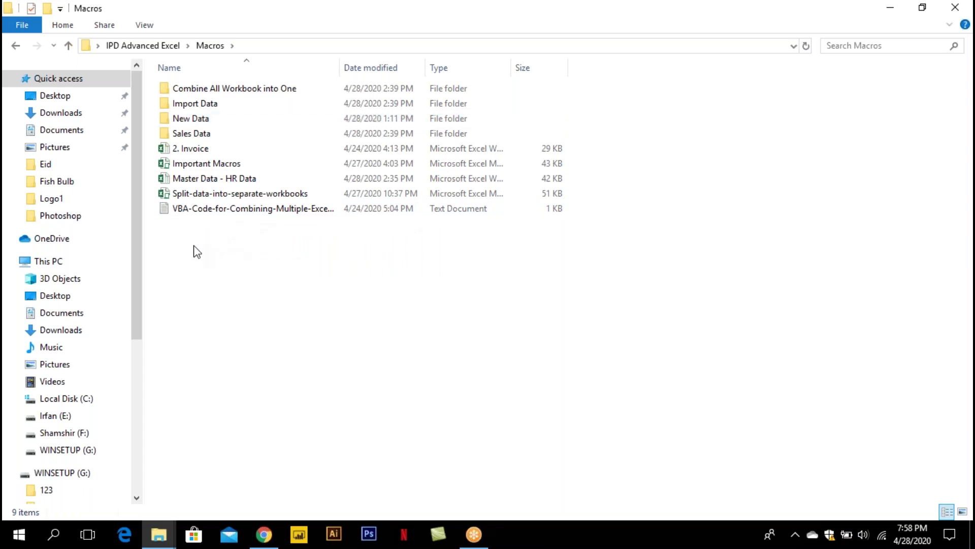
pyautogui.doubleClick(215, 195)
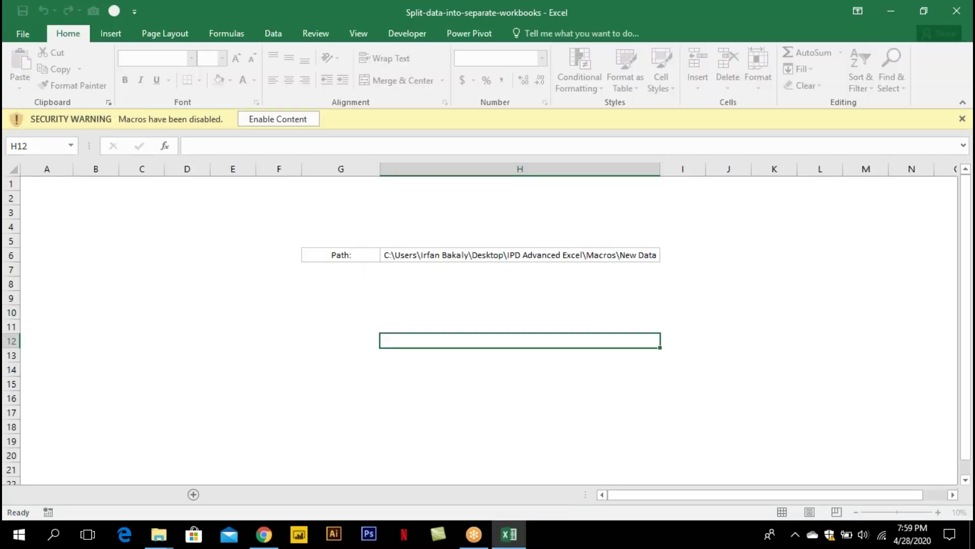
pyautogui.click(299, 122)
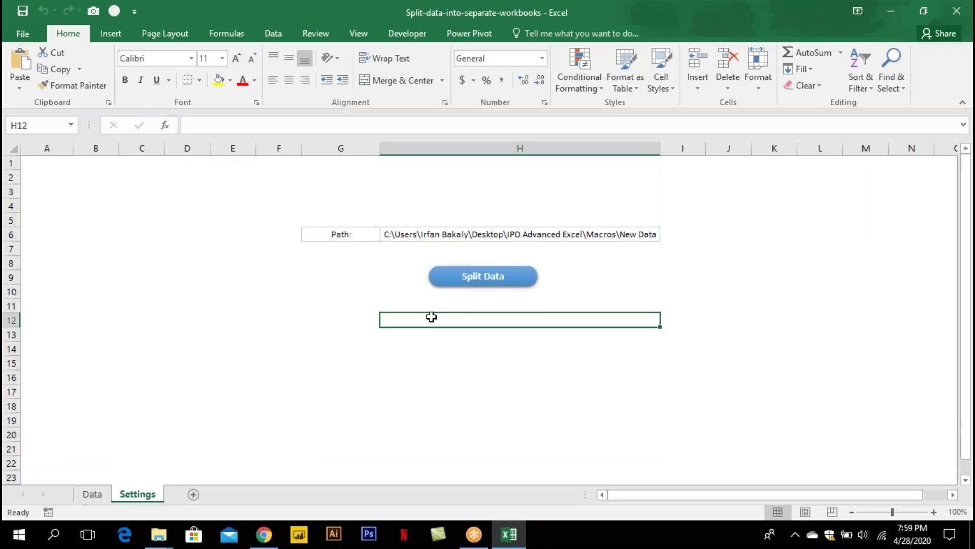
# Set the Path in cell H6 of the Settings sheet to C:\Users\HP\Desktop\IPD Advanced Excel\Macros\New Data
pyautogui.click(399, 234)
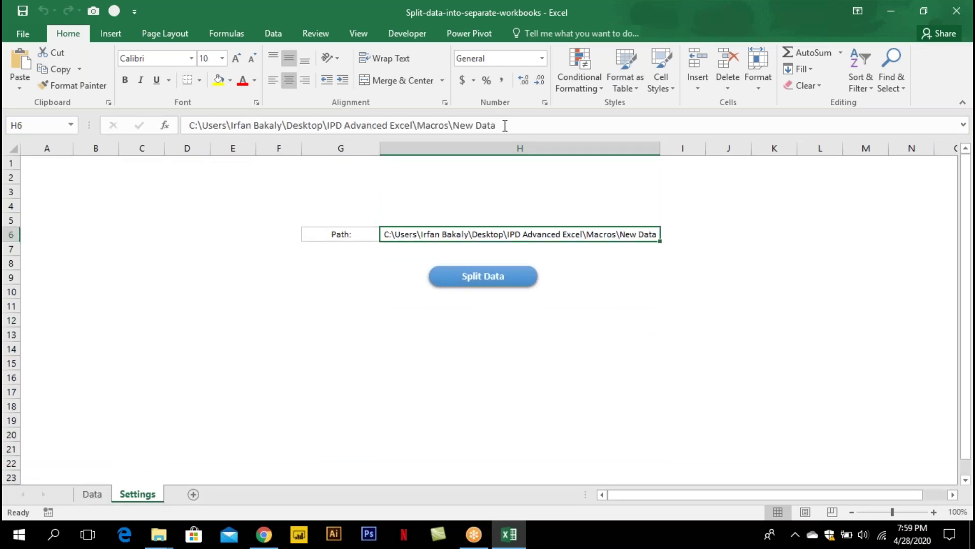
pyautogui.hotkey('ctrl', 'v')
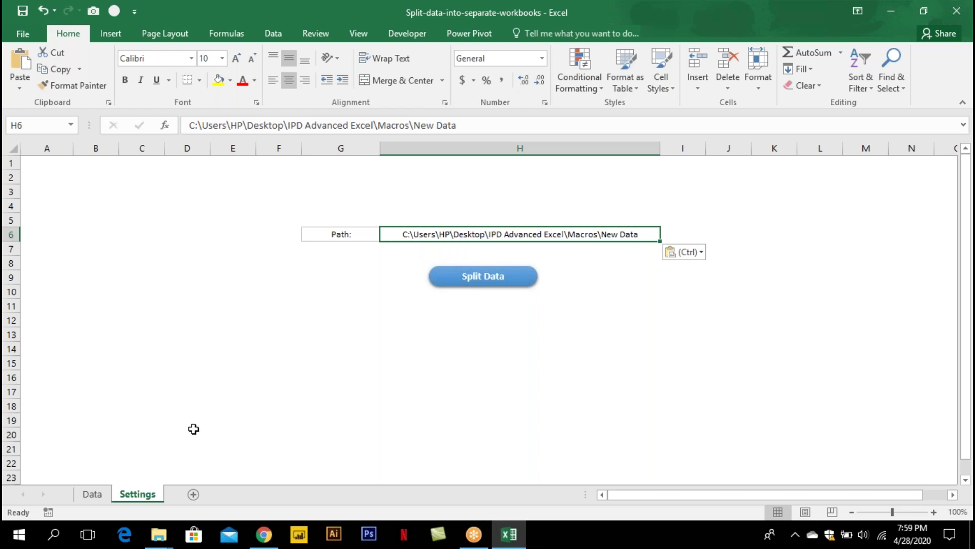
# Turn on filtering for the Data sheet's header row and check the City column's filter list
pyautogui.click(94, 497)
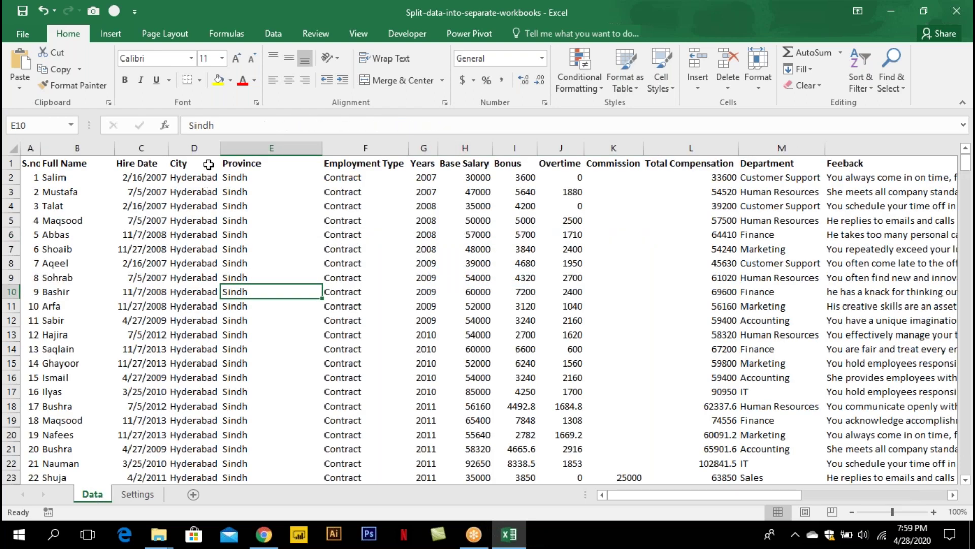
pyautogui.click(204, 165)
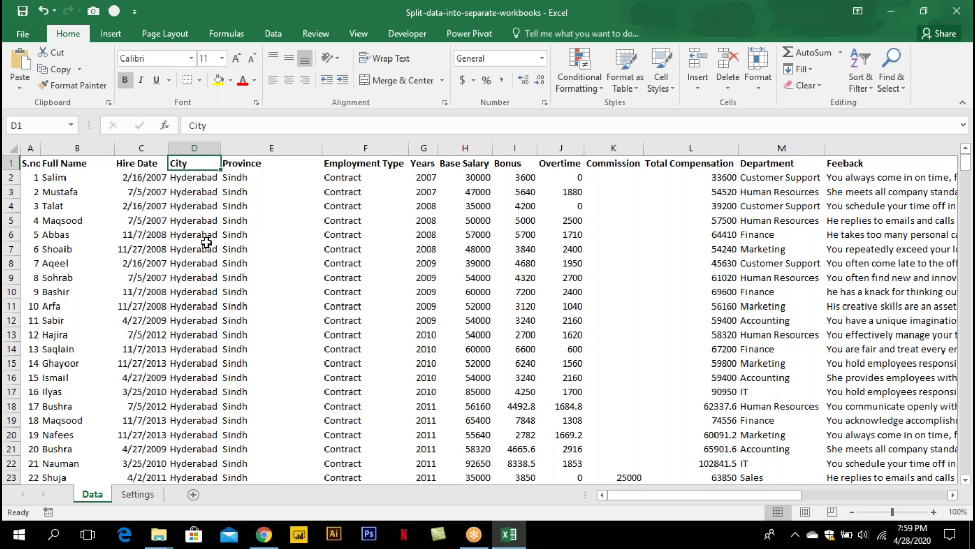
pyautogui.hotkey('ctrl', 'shift', 'l')
pyautogui.click(214, 162)
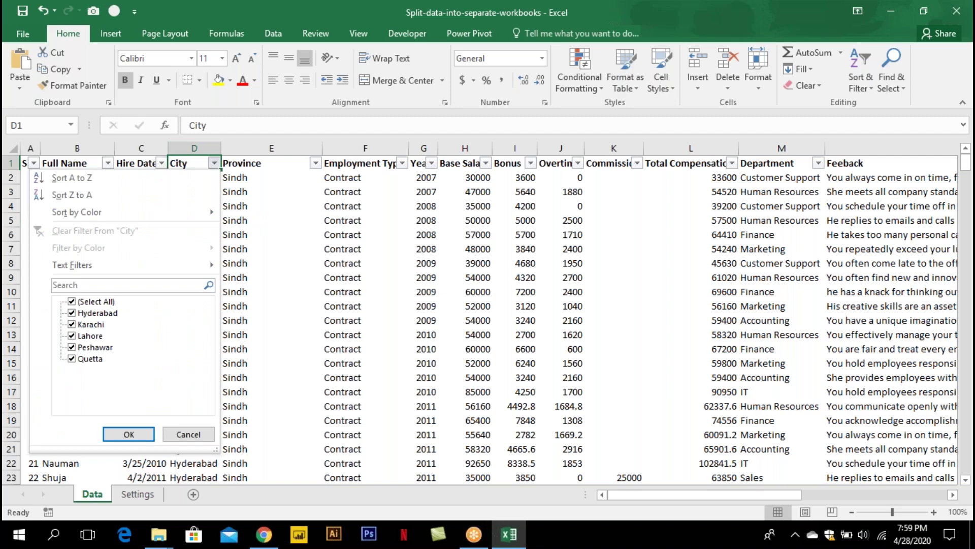
pyautogui.click(214, 163)
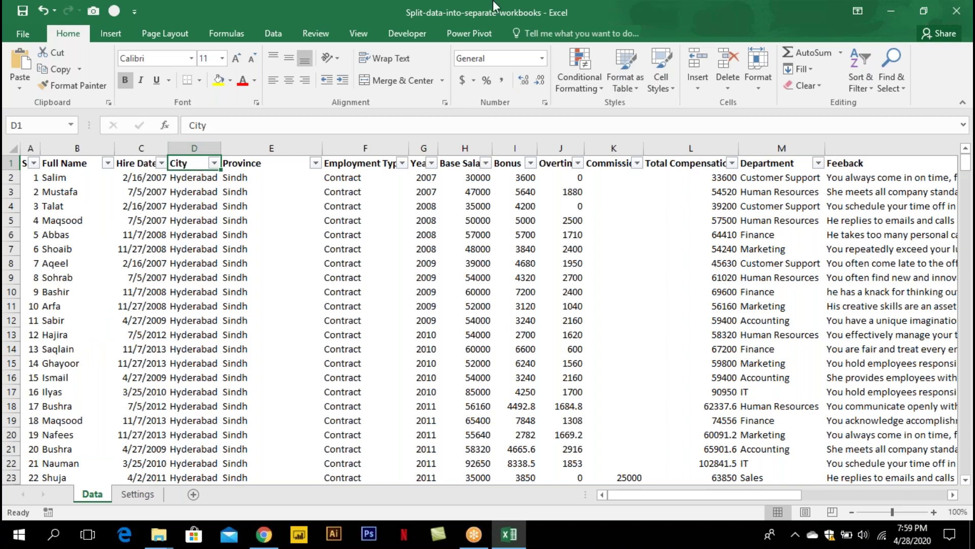
# Open Module1 in the Visual Basic editor and highlight the line copying data_sh.Range("D:D") to setting_Sh.Range("A1")
pyautogui.click(407, 33)
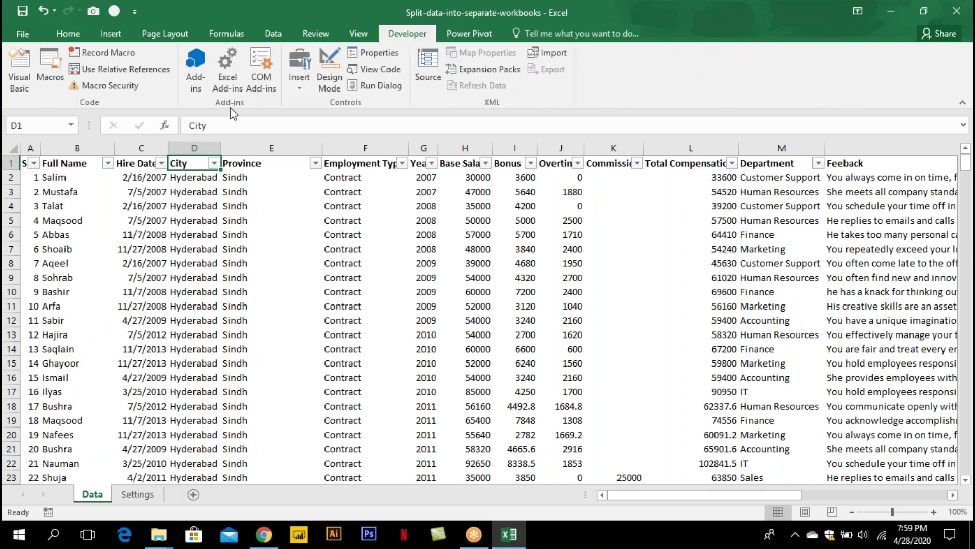
pyautogui.click(19, 70)
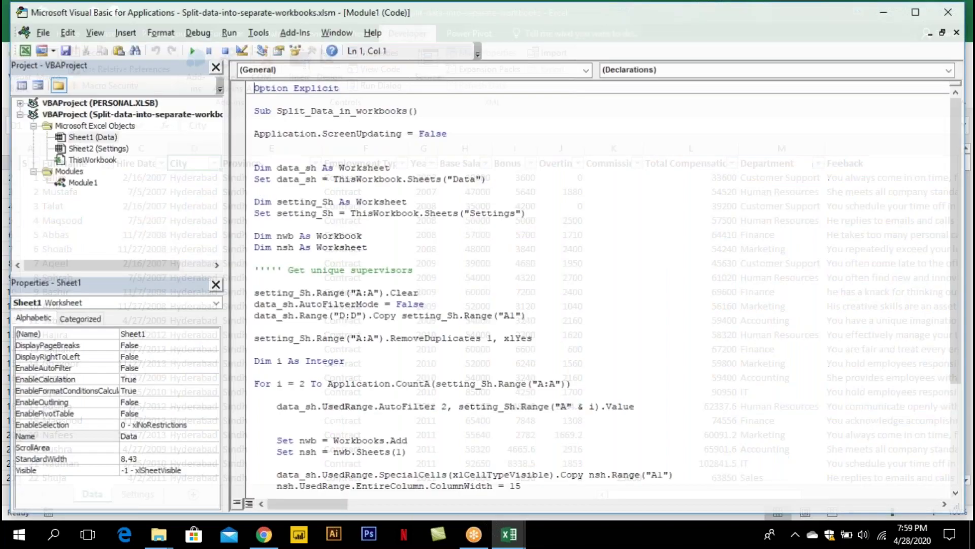
pyautogui.doubleClick(80, 182)
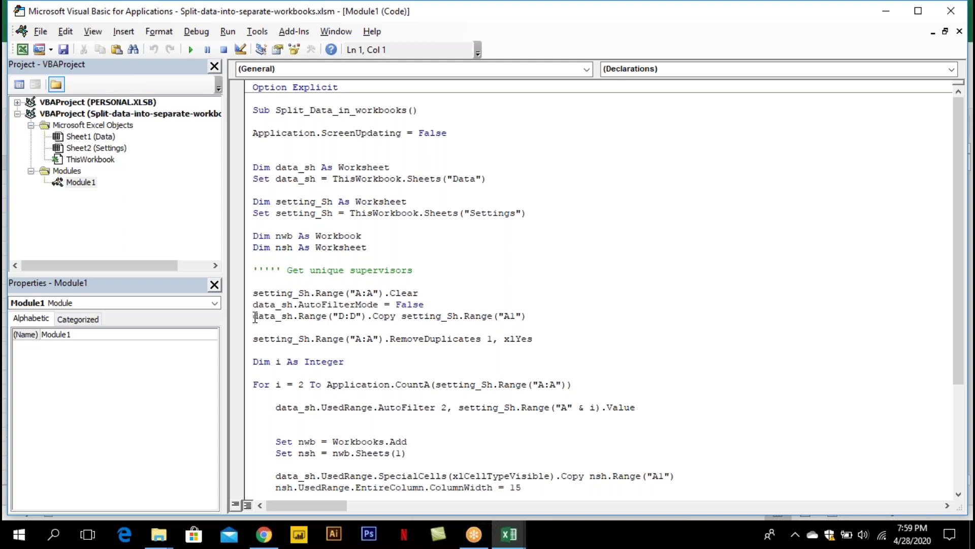
pyautogui.moveTo(254, 316); pyautogui.dragTo(494, 327)
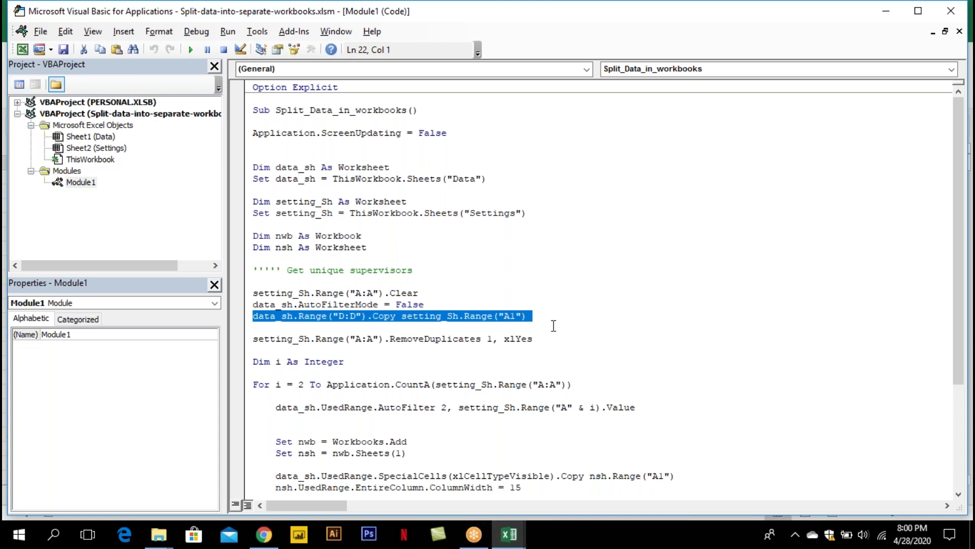
# Close the Visual Basic editor and review the City values in the Data sheet's filter list
pyautogui.doubleClick(19, 11)
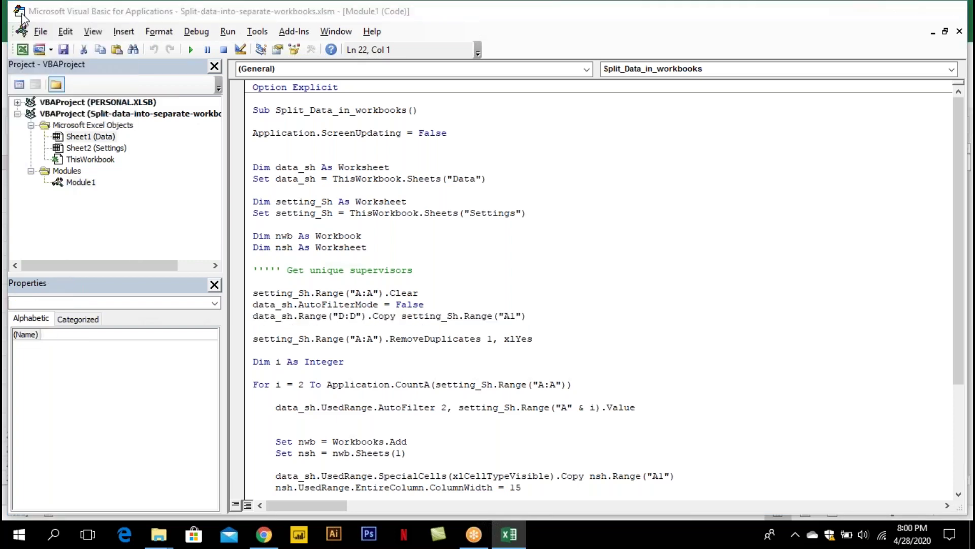
pyautogui.click(214, 163)
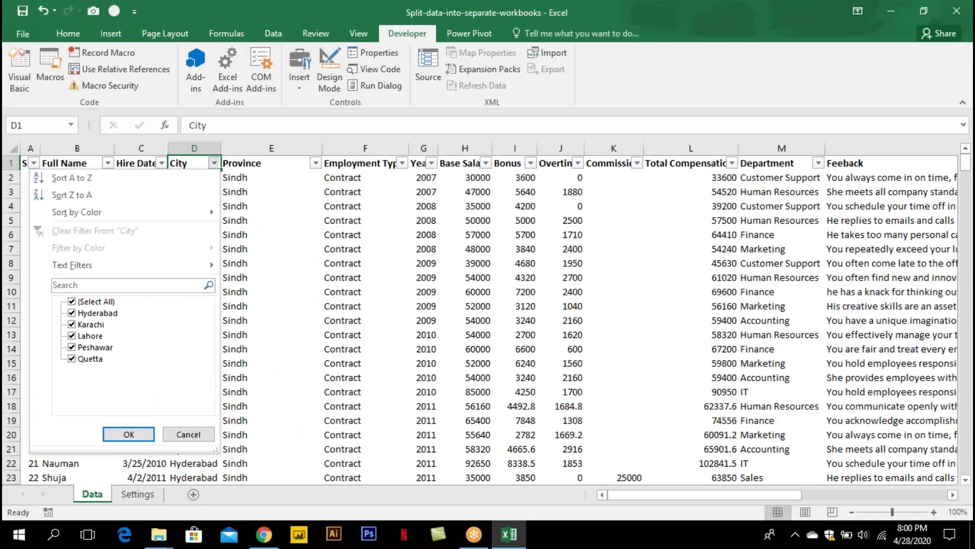
pyautogui.click(214, 163)
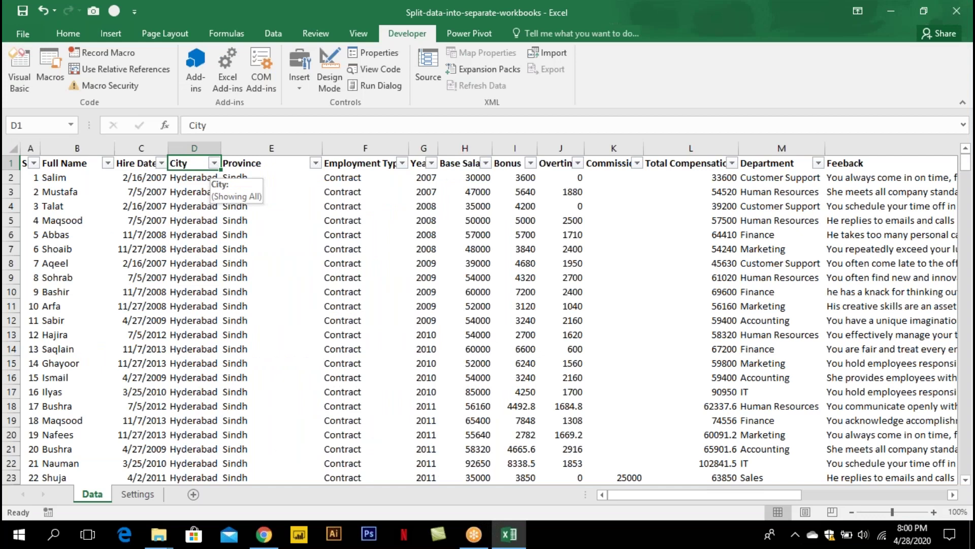
# Review the Path on the Settings sheet, and copy the address of the Macros\New Data folder in File Explorer
pyautogui.click(137, 495)
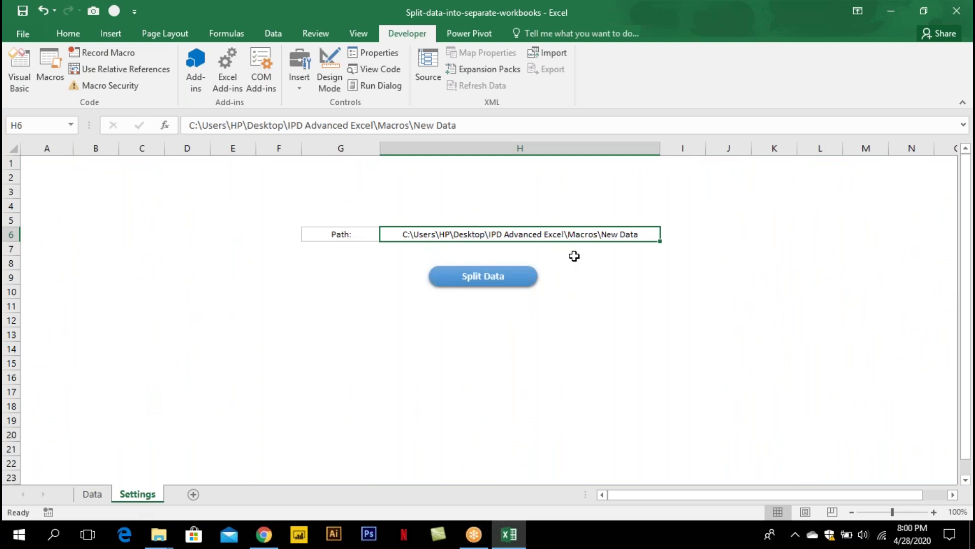
pyautogui.hotkey('alt', 'Tab')
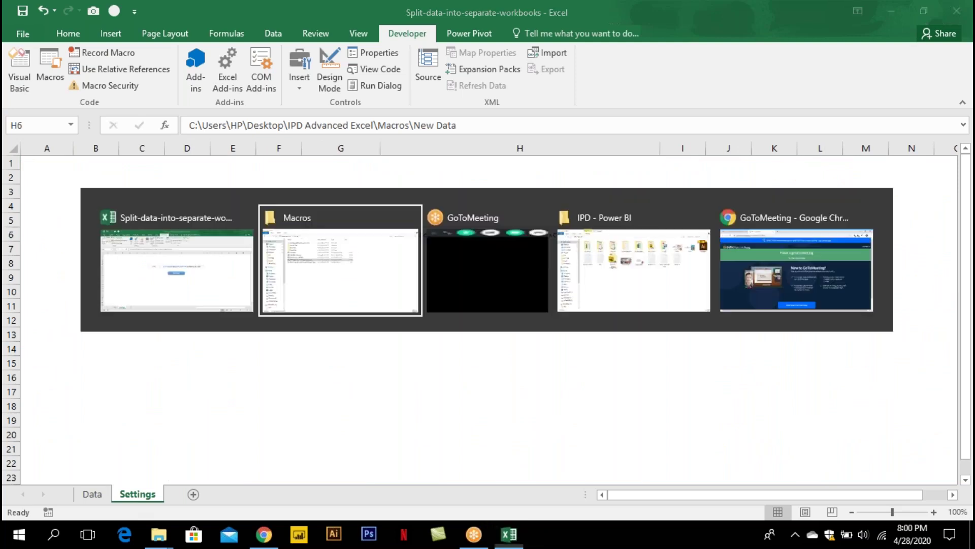
pyautogui.doubleClick(180, 119)
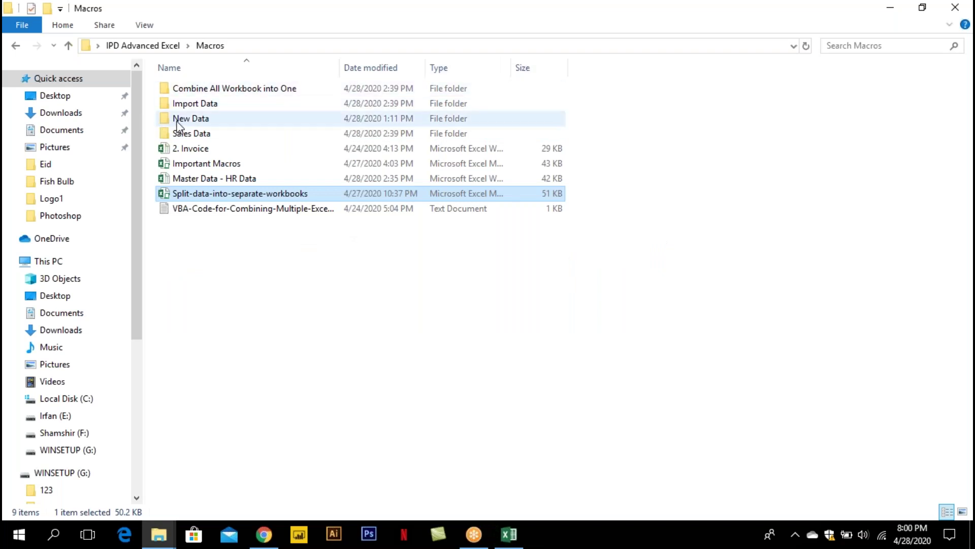
pyautogui.click(472, 45)
pyautogui.hotkey('ctrl', 'c')
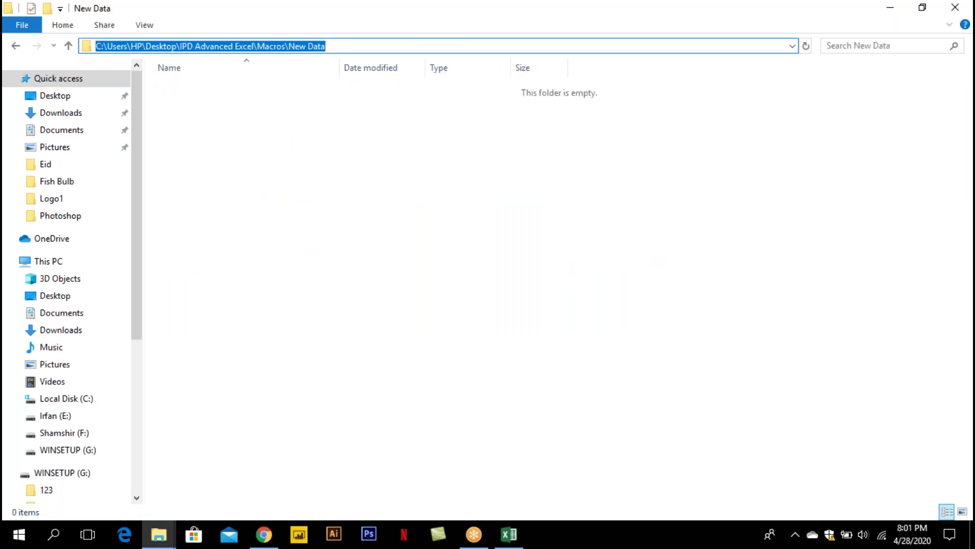
# Paste the copied New Data folder address into the Path cell H6 on the Settings sheet, and run Split Data
pyautogui.hotkey('alt', 'Tab')
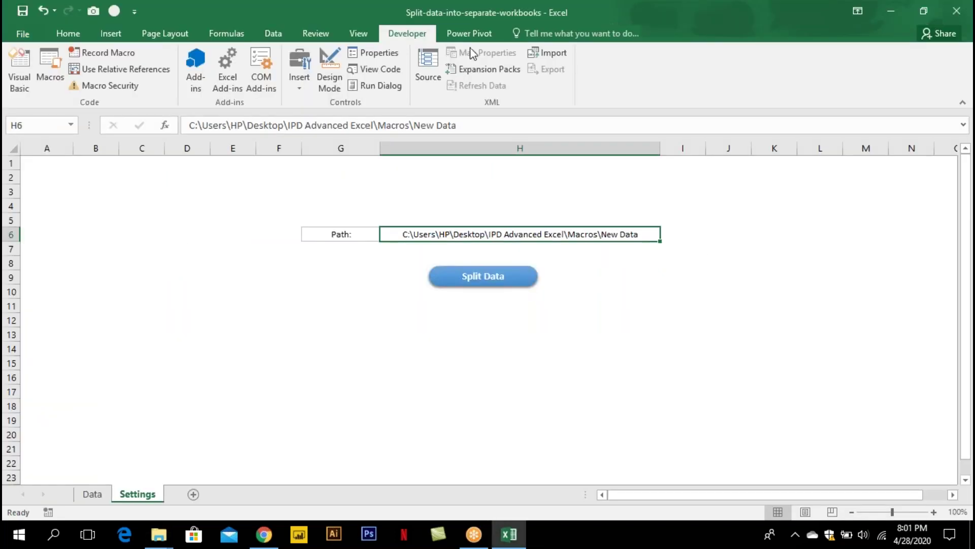
pyautogui.hotkey('ctrl', 'v')
pyautogui.click(478, 282)
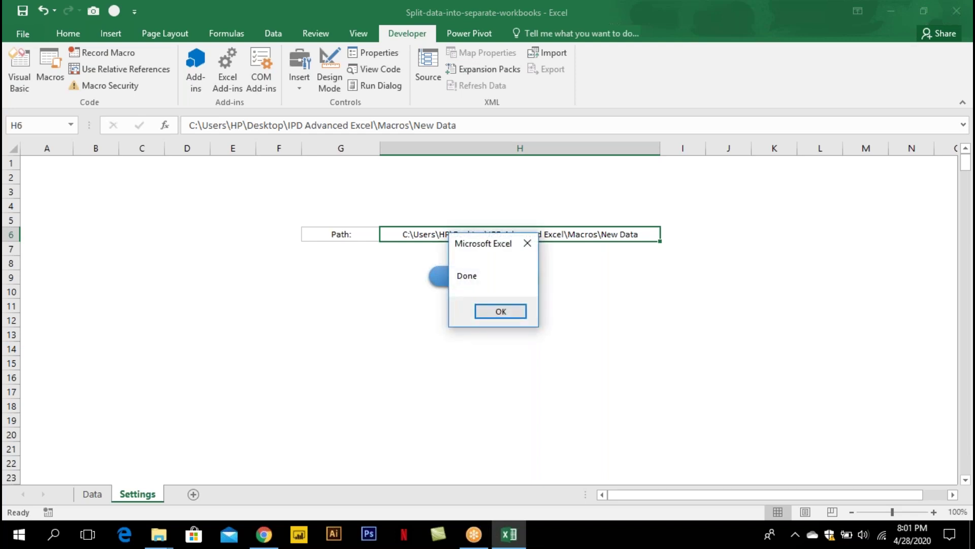
pyautogui.click(498, 311)
# Open the generated Hyderabad workbook from the New Data folder to check its contents, and return to Split-data-into-separate-workbooks
pyautogui.hotkey('alt', 'Tab')
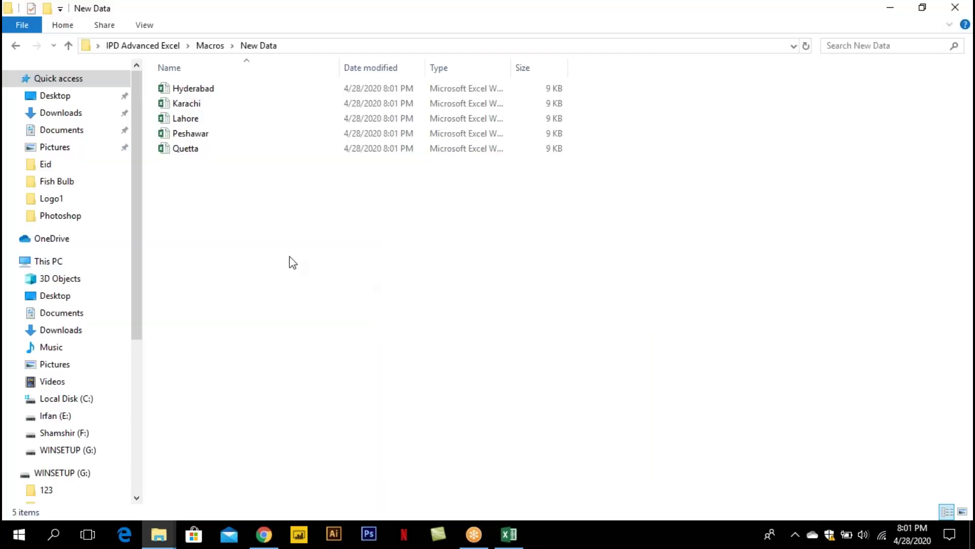
pyautogui.doubleClick(201, 90)
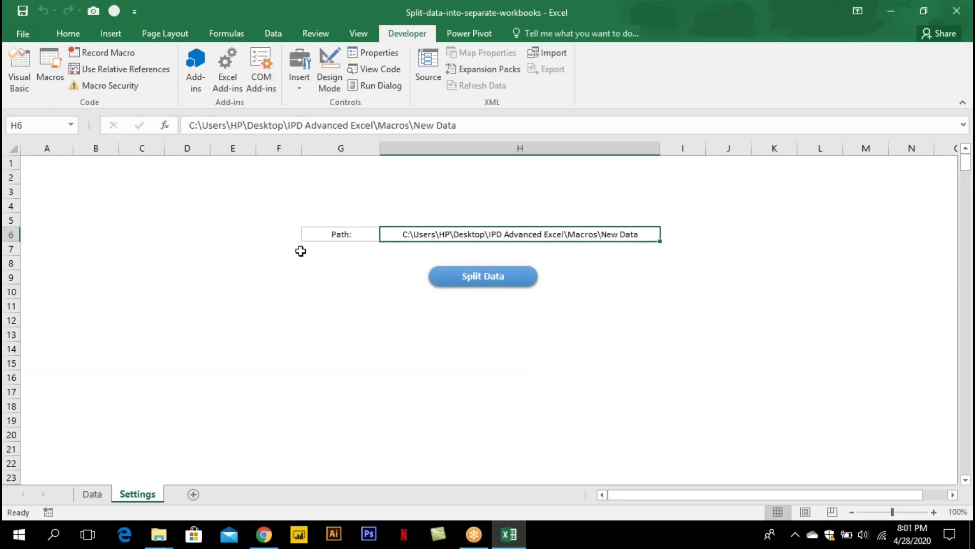
pyautogui.hotkey('alt', 'Tab')
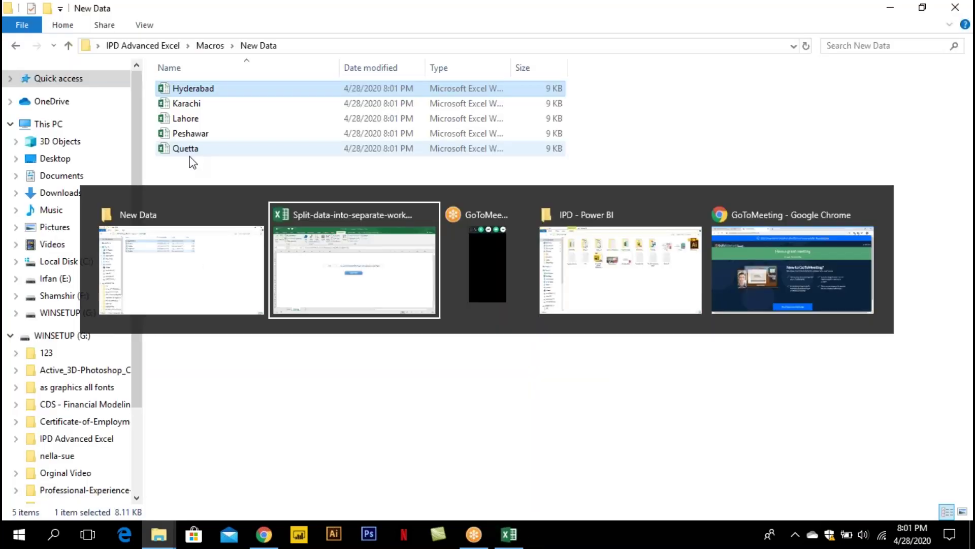
pyautogui.hotkey('alt', 'Tab')
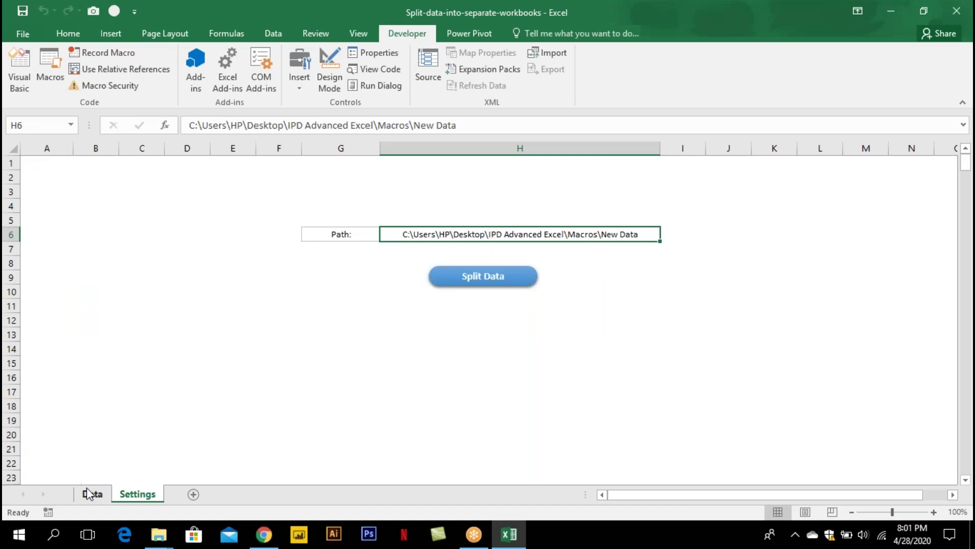
# Auto-fit the S.no column on the Data sheet
pyautogui.click(90, 492)
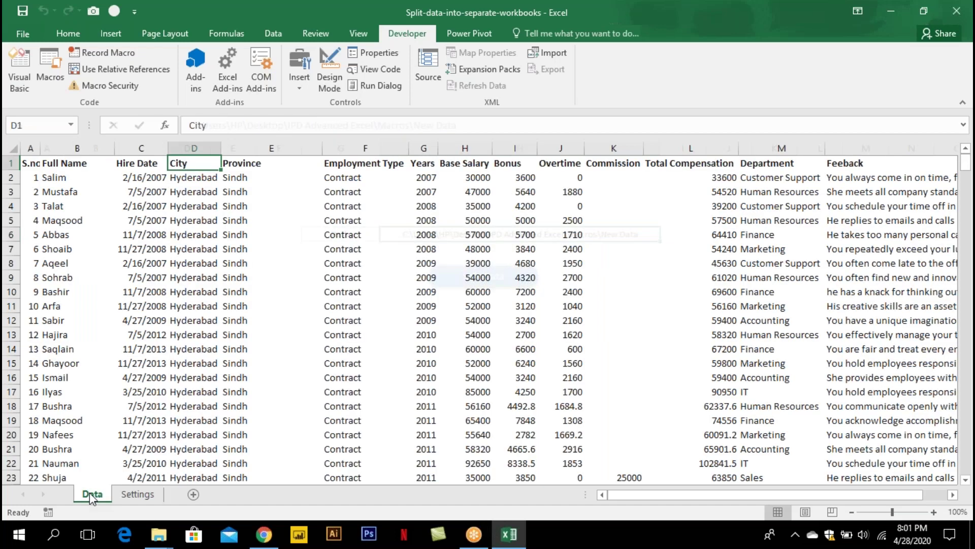
pyautogui.click(29, 162)
pyautogui.doubleClick(39, 148)
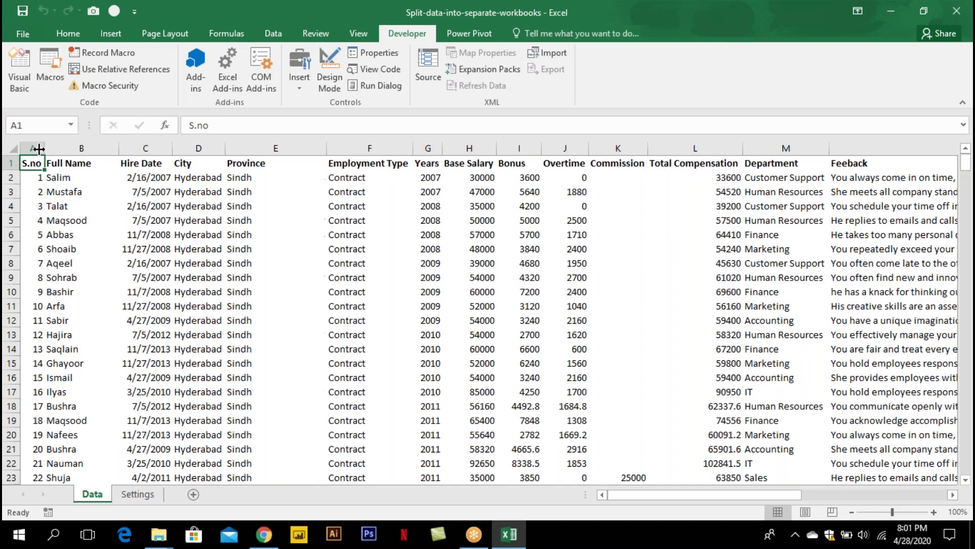
# Review the Split_Data_in_workbooks code in Module1 from its declarations down to End Sub
pyautogui.click(23, 76)
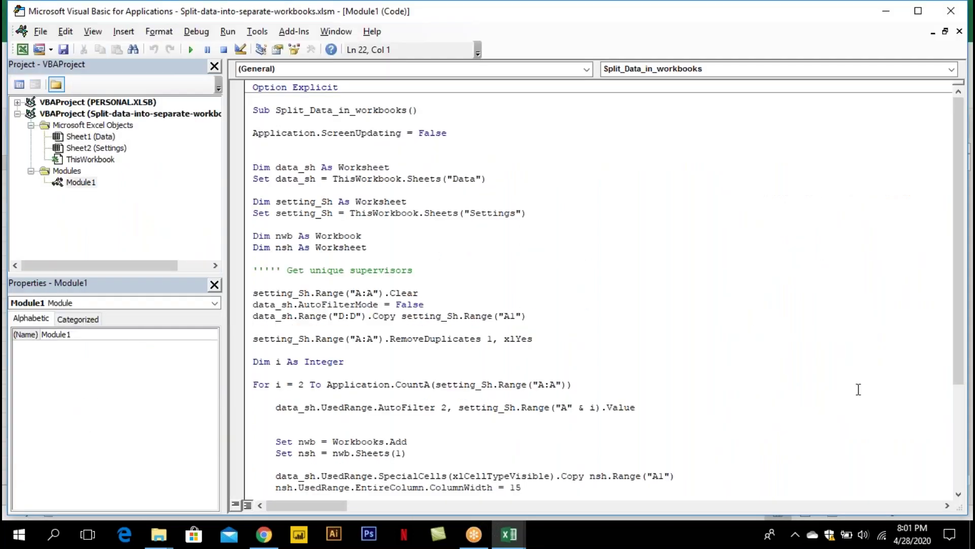
pyautogui.moveTo(959, 197); pyautogui.dragTo(963, 340)
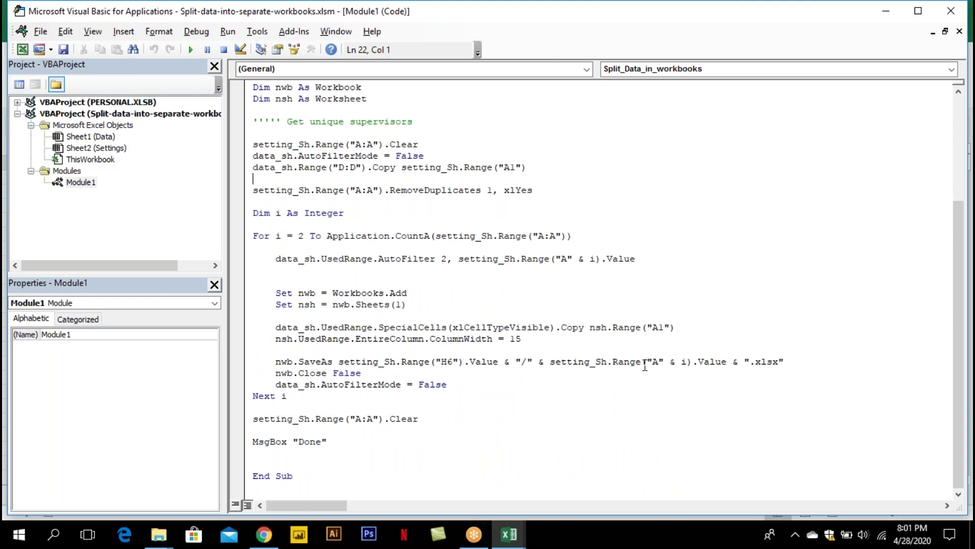
pyautogui.hotkey('alt', 'F11')
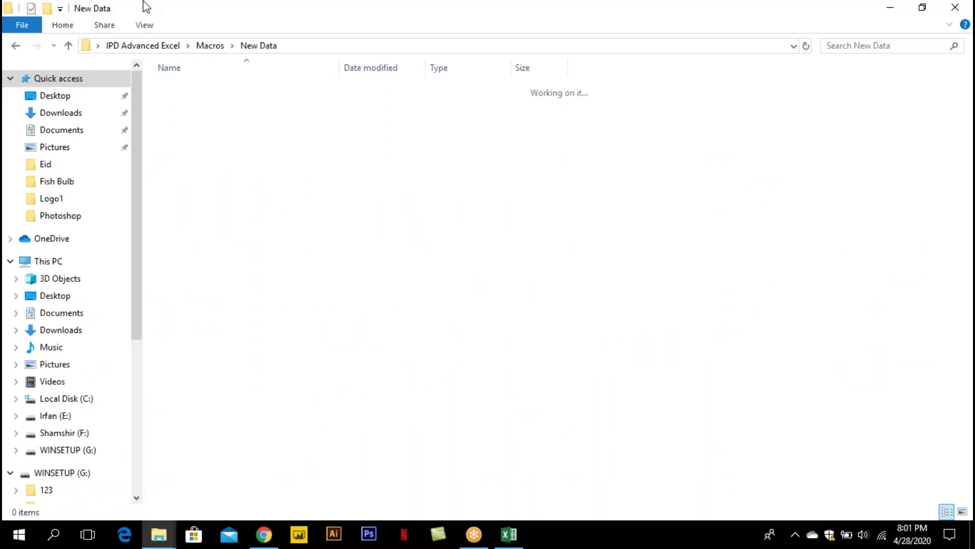
# Empty the New Data folder and run Split Data again from the Settings sheet
pyautogui.click(218, 52)
pyautogui.hotkey('alt', 'Tab')
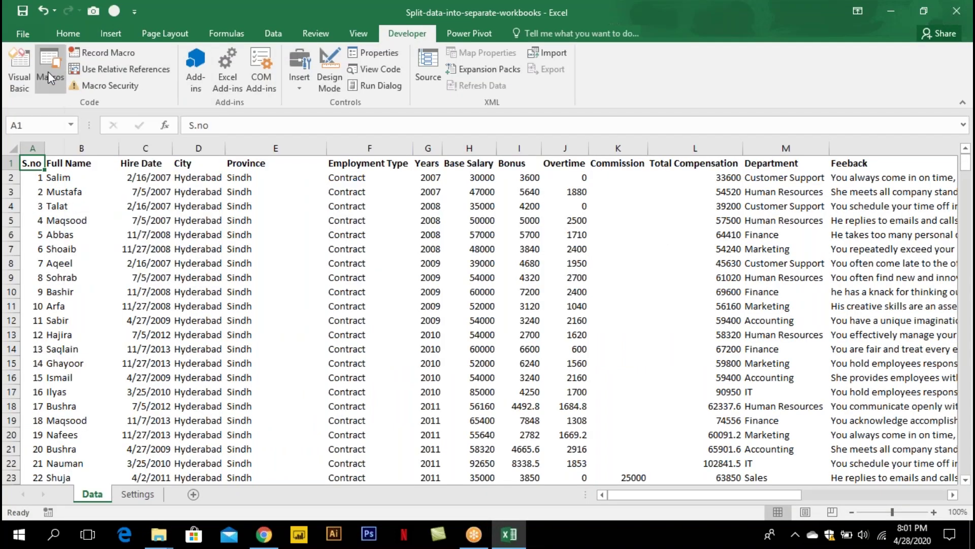
pyautogui.click(48, 71)
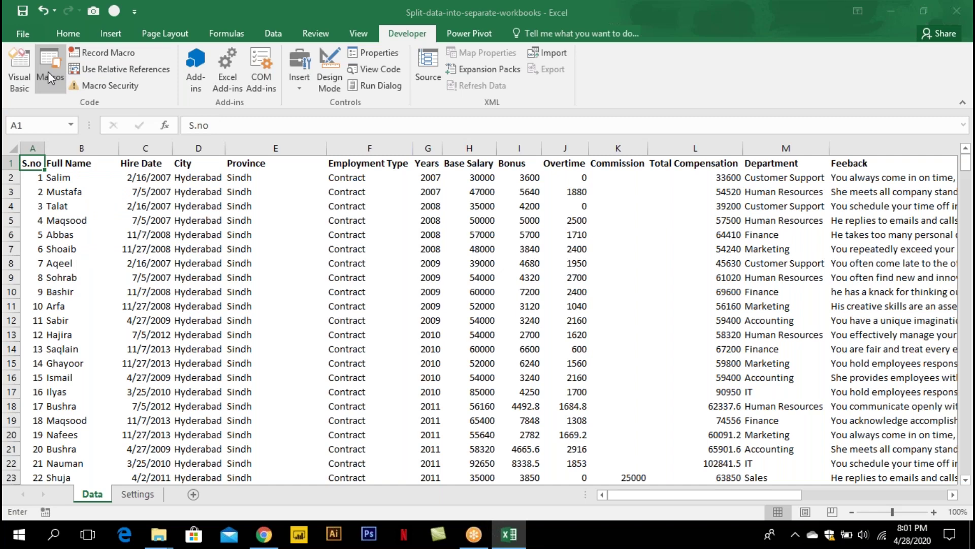
pyautogui.press('Escape')
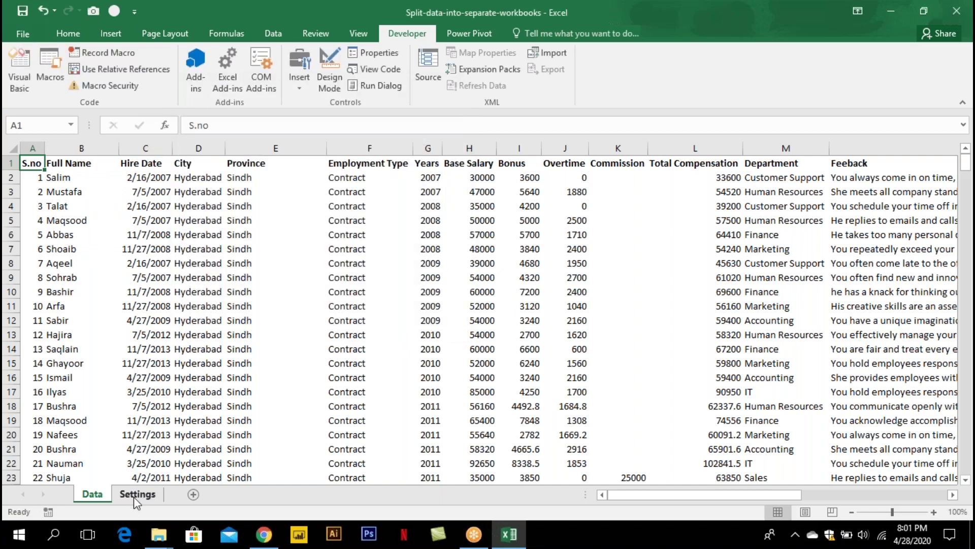
pyautogui.click(133, 497)
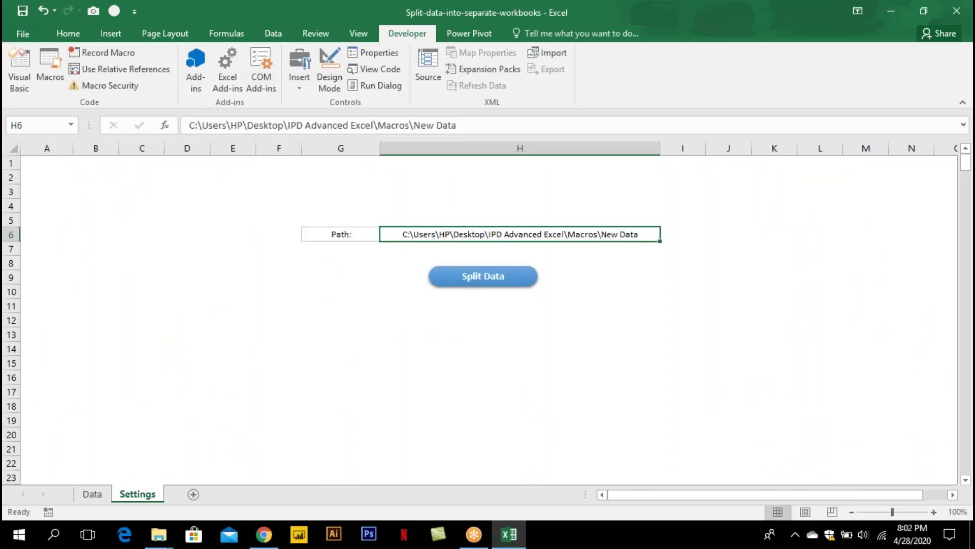
pyautogui.click(489, 307)
# Open the Karachi workbook from the New Data folder to check its contents, and close it
pyautogui.hotkey('alt', 'Tab')
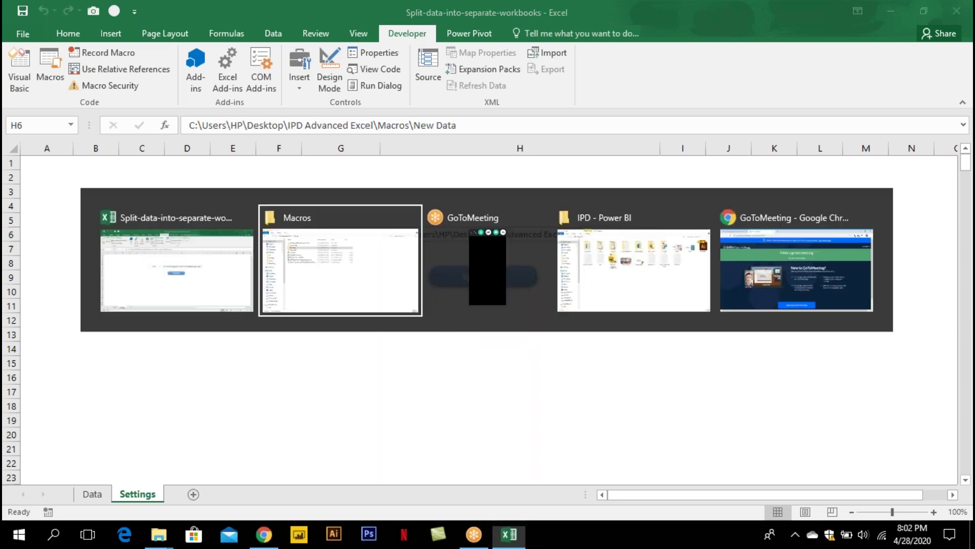
pyautogui.doubleClick(185, 120)
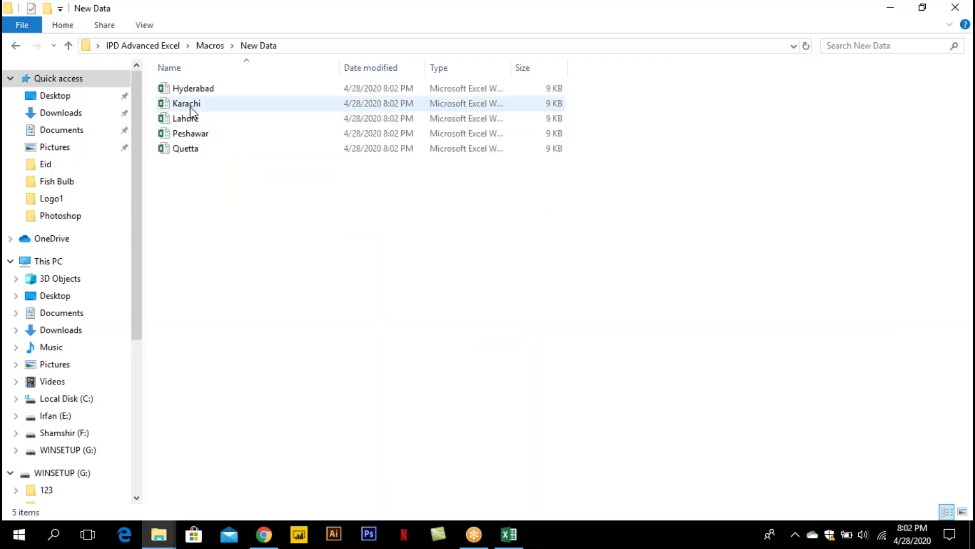
pyautogui.doubleClick(198, 104)
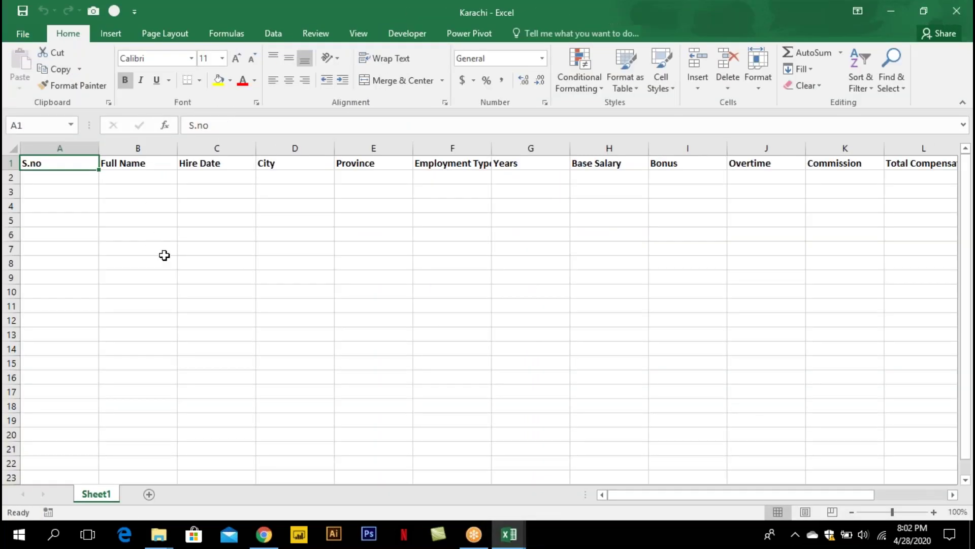
pyautogui.hotkey('ctrl', 'w')
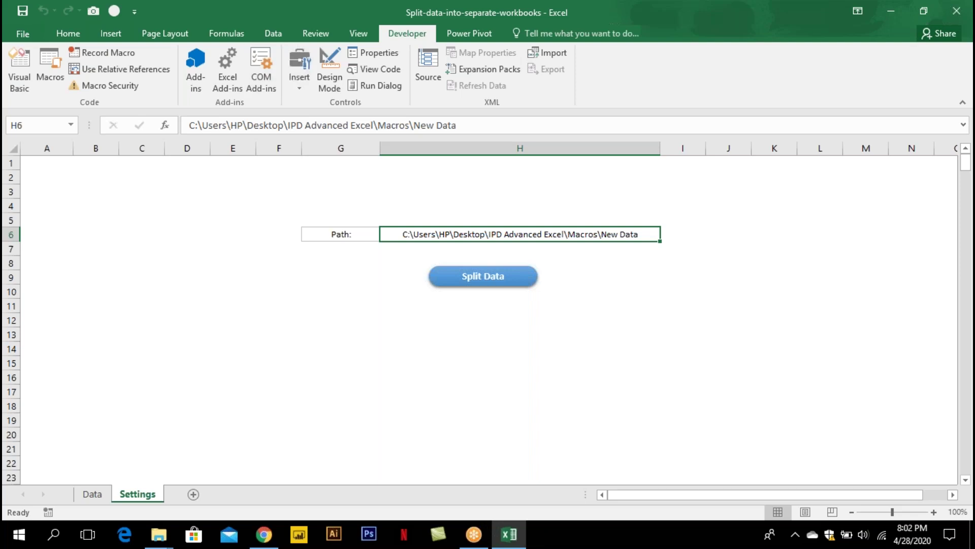
# Close Split-data-into-separate-workbooks without saving, and delete all the city workbooks from the New Data folder
pyautogui.hotkey('alt', 'F4')
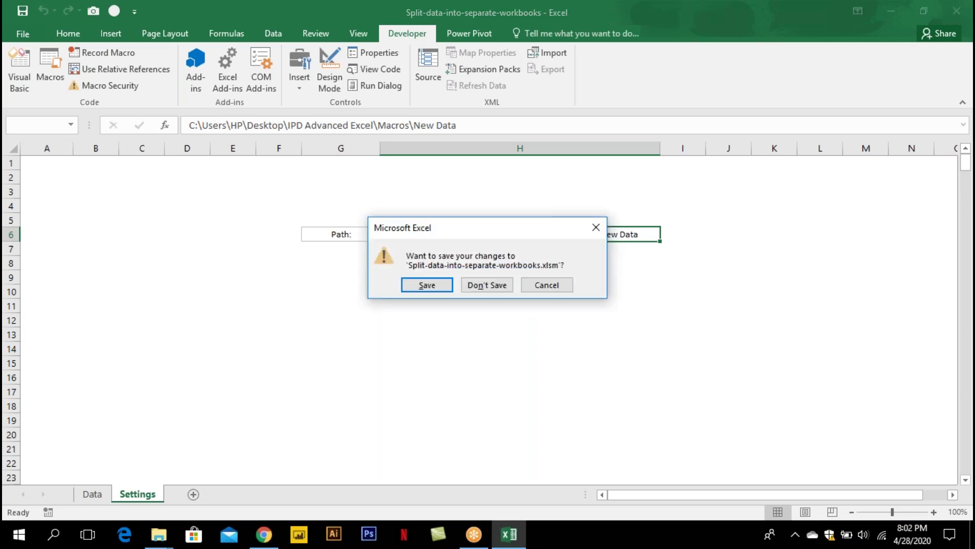
pyautogui.press('Tab')
pyautogui.press('Return')
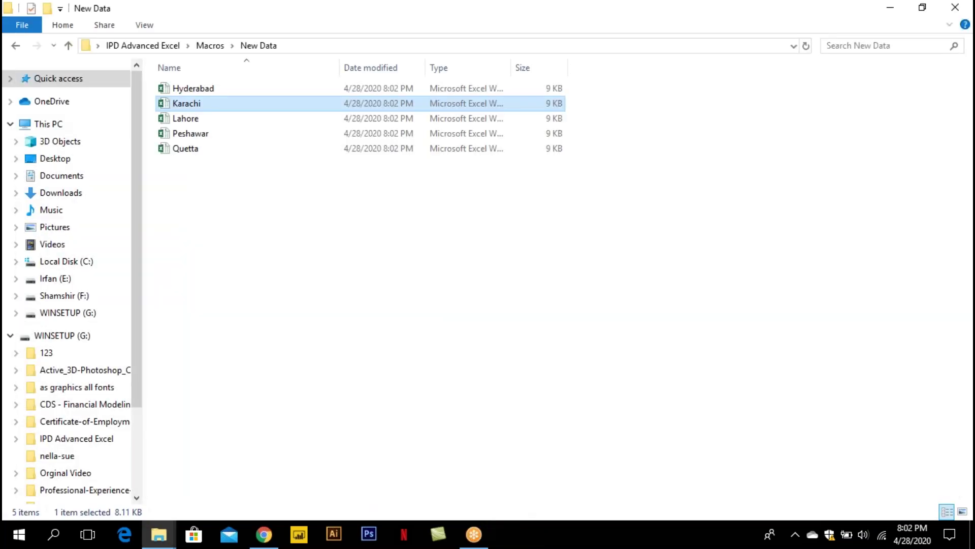
pyautogui.hotkey('ctrl', 'a')
pyautogui.press('Delete')
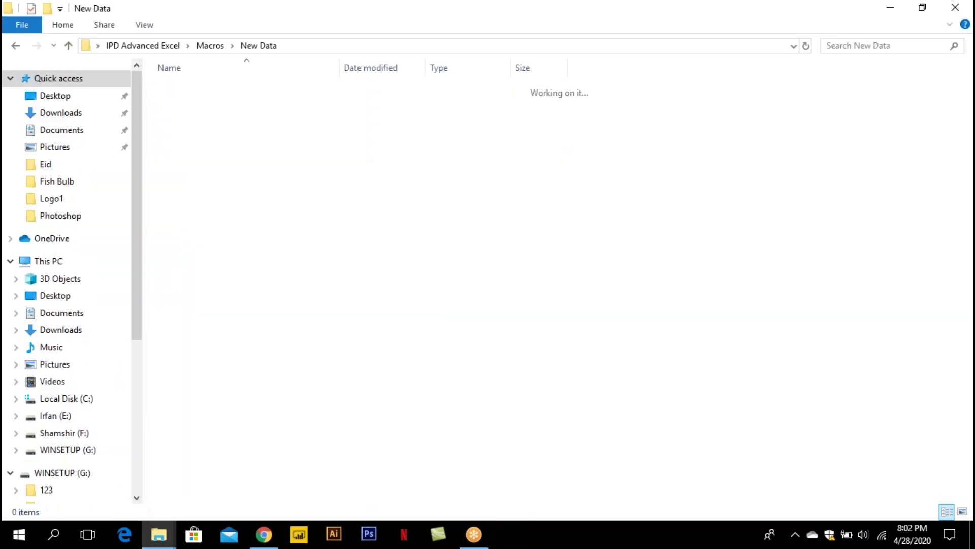
# Open the Master Data - HR Data workbook from the Macros folder
pyautogui.press('BackSpace')
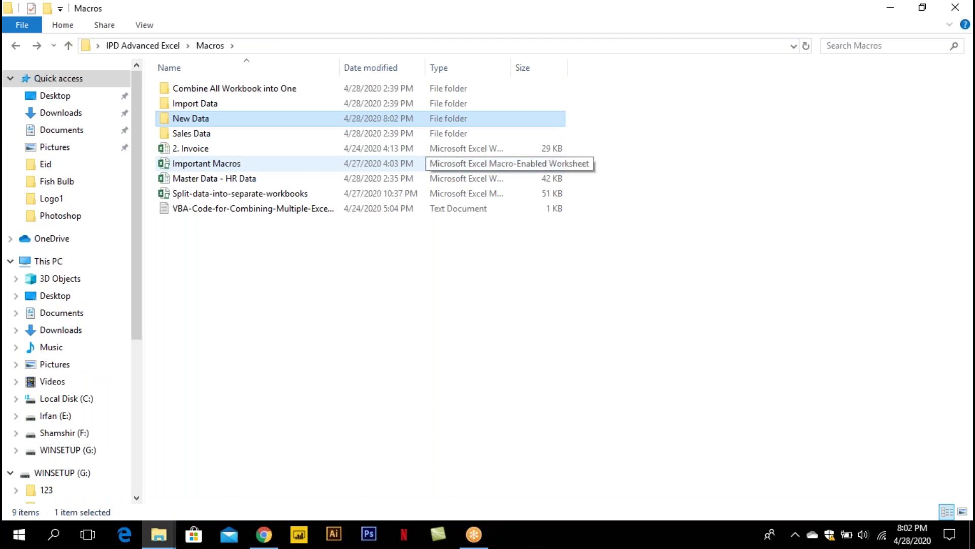
pyautogui.press('Down')
pyautogui.press('Down')
pyautogui.press('Down')
pyautogui.press('Down')
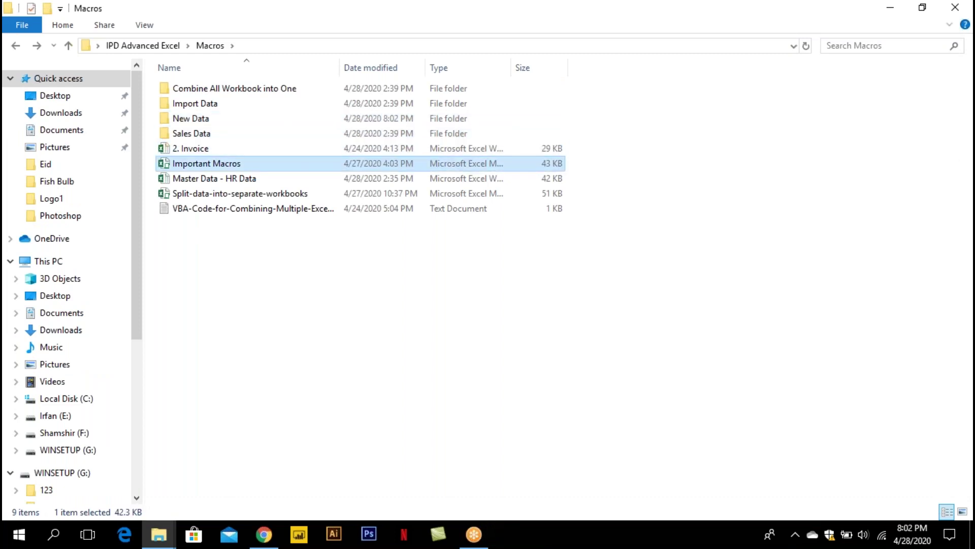
pyautogui.press('Return')
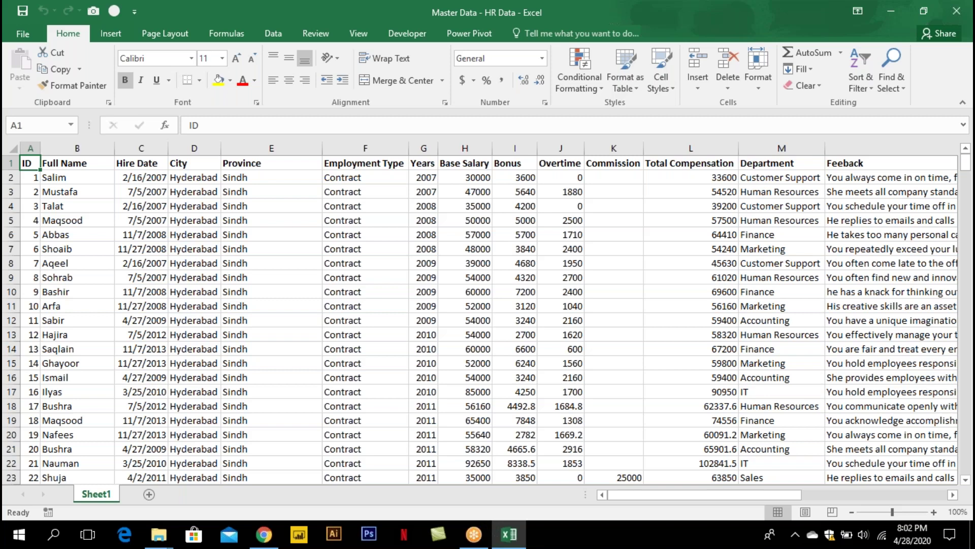
# Move the whole HR data table on Sheet1 down so that it starts at cell A6
pyautogui.hotkey('ctrl', 'shift', 'Right')
pyautogui.hotkey('ctrl', 'shift', 'Down')
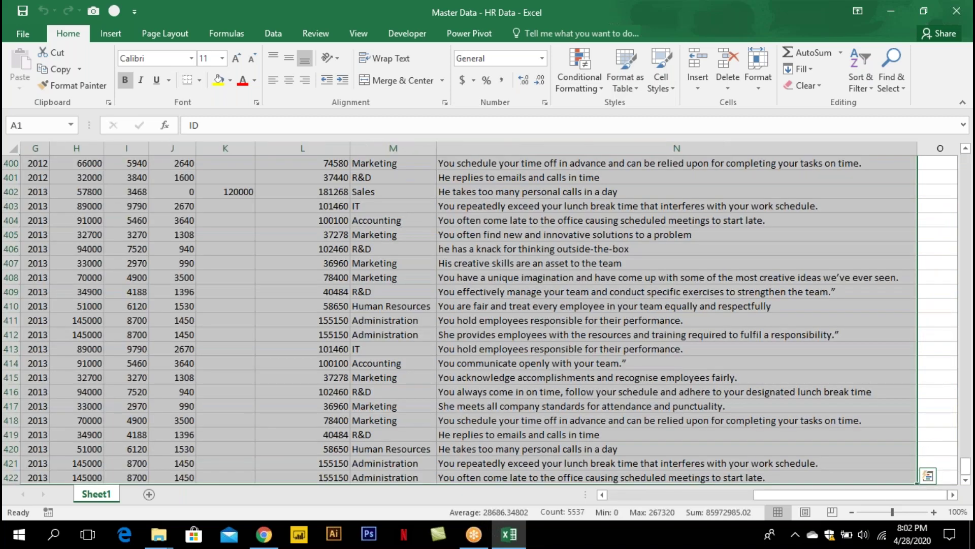
pyautogui.hotkey('ctrl', 'BackSpace')
pyautogui.hotkey('ctrl', 'c')
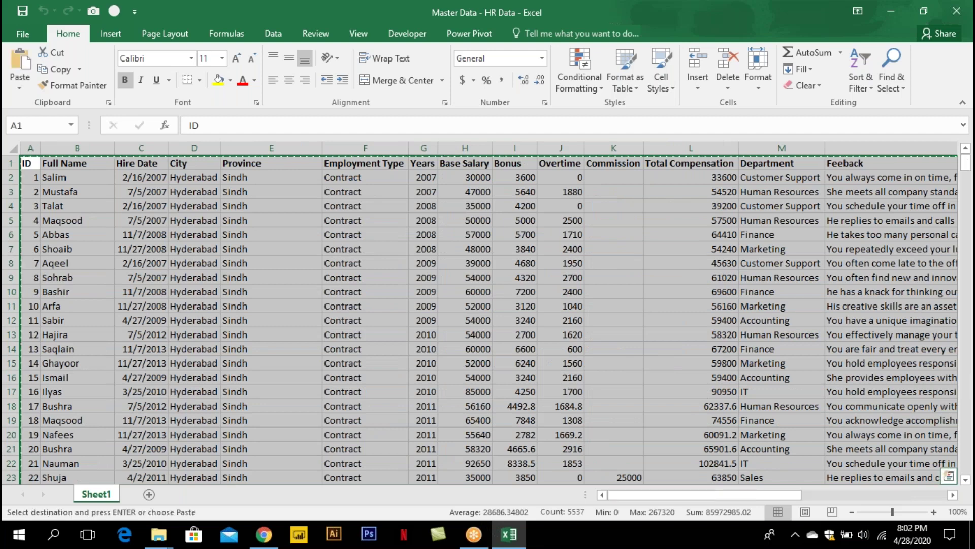
pyautogui.press('Down')
pyautogui.press('Down')
pyautogui.press('Down')
pyautogui.press('Down')
pyautogui.press('Down')
pyautogui.hotkey('ctrl', 'v')
pyautogui.press('Up')
pyautogui.press('Up')
pyautogui.press('Up')
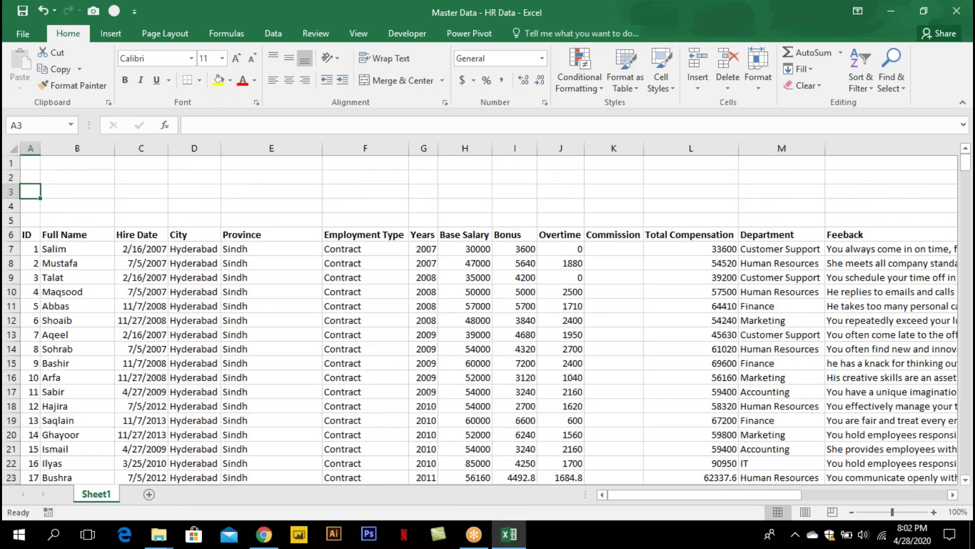
# Move the whole HR data table further down so that its header row starts at cell A10
pyautogui.press('Down')
pyautogui.press('Down')
pyautogui.press('Down')
pyautogui.hotkey('ctrl', 'shift', 'Right')
pyautogui.hotkey('ctrl', 'shift', 'Down')
pyautogui.hotkey('ctrl', 'BackSpace')
pyautogui.hotkey('ctrl', 'c')
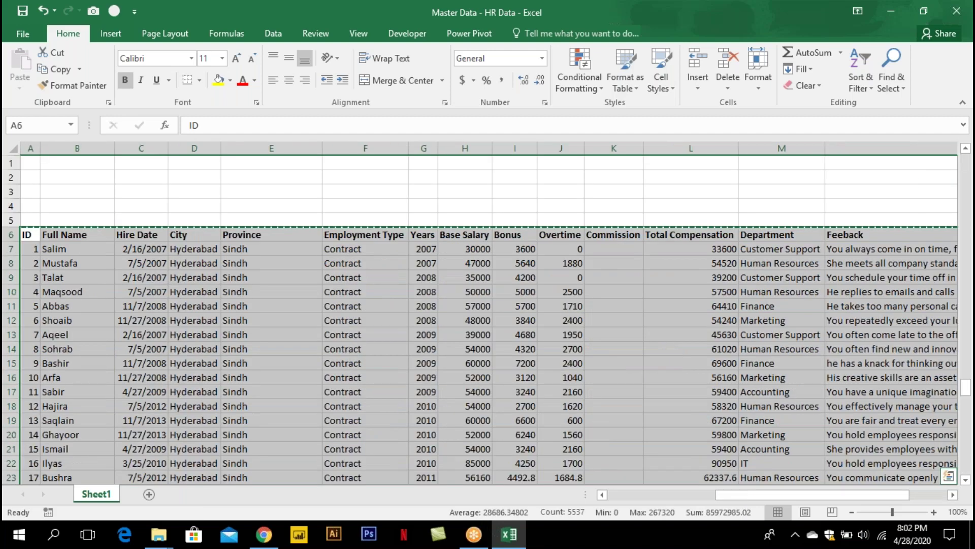
pyautogui.press('Down')
pyautogui.press('Down')
pyautogui.press('Down')
pyautogui.press('Down')
pyautogui.hotkey('ctrl', 'v')
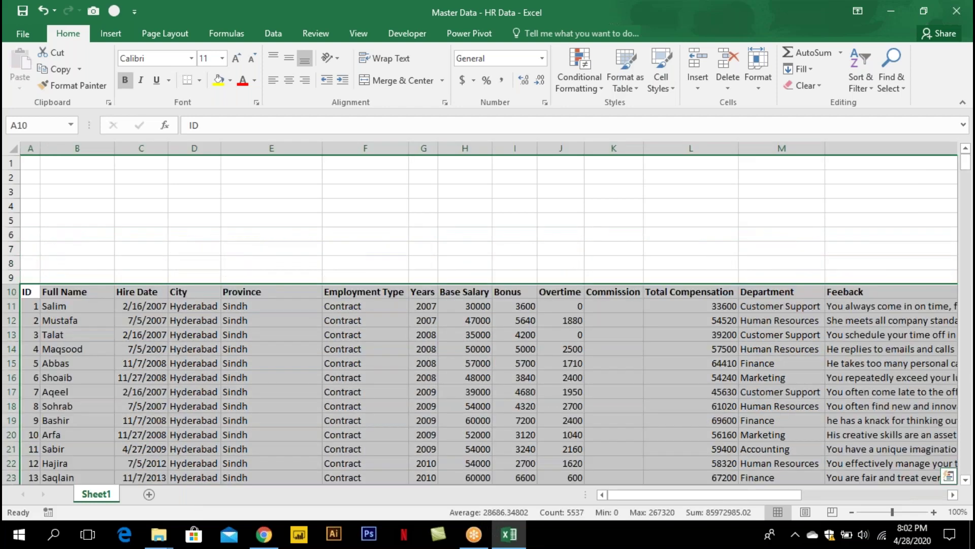
# Copy the table's header row from row 10 into row 1, starting at cell A1
pyautogui.hotkey('ctrl', 'Home')
pyautogui.press('Down')
pyautogui.press('Down')
pyautogui.press('Down')
pyautogui.press('Down')
pyautogui.press('Down')
pyautogui.press('Down')
pyautogui.press('Down')
pyautogui.press('Down')
pyautogui.press('Down')
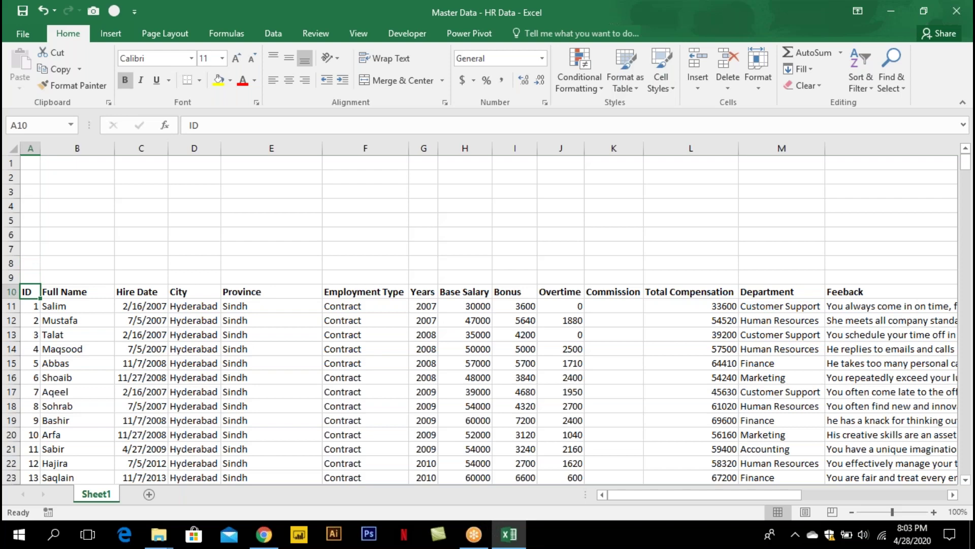
pyautogui.hotkey('ctrl', 'shift', 'Right')
pyautogui.hotkey('ctrl', 'c')
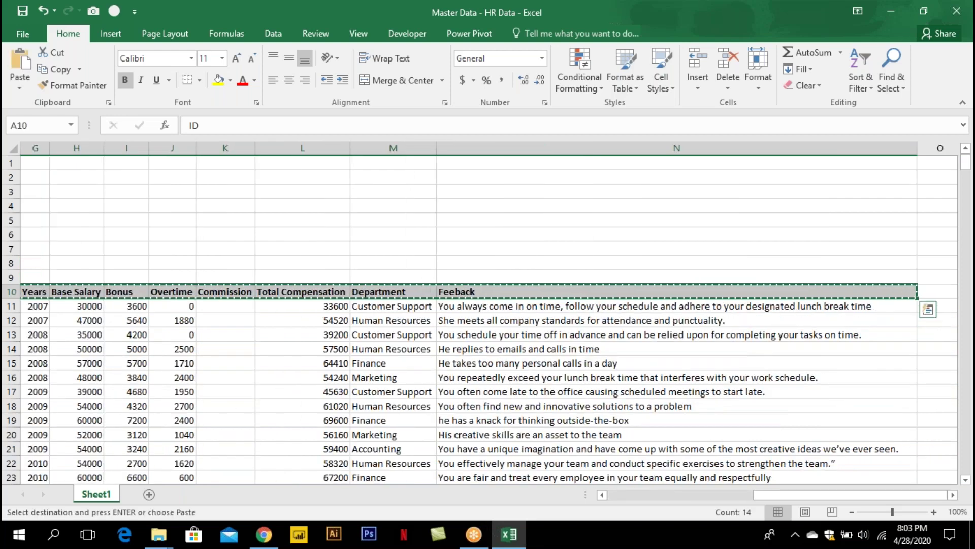
pyautogui.hotkey('ctrl', 'Home')
pyautogui.press('Return')
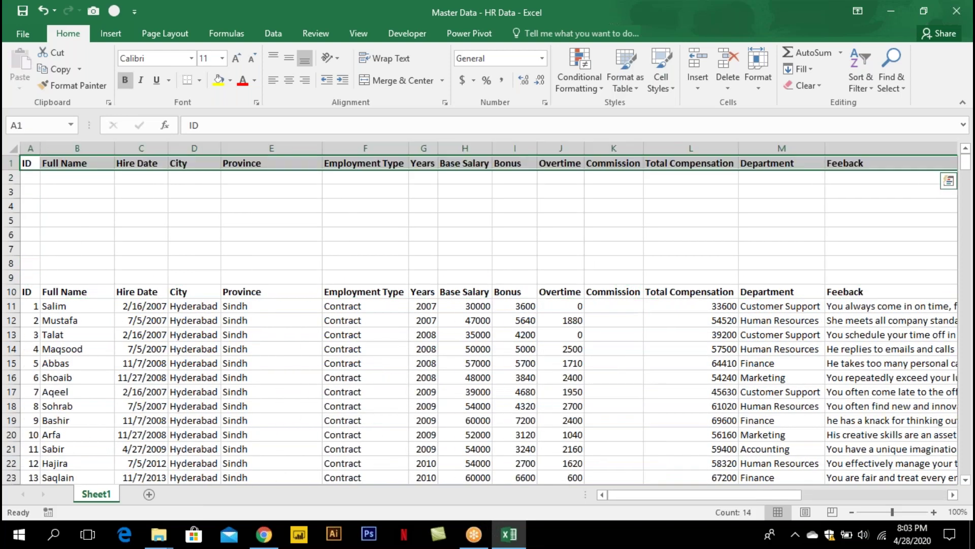
# Copy the table's whole City column, from header cell D10 down, into column Q starting at cell Q1
pyautogui.hotkey('ctrl', 'Home')
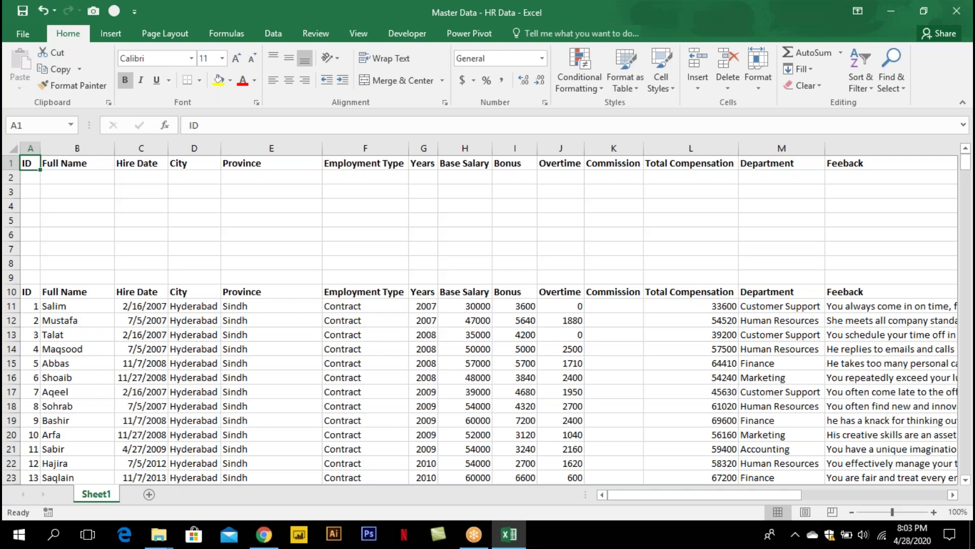
pyautogui.press('Down')
pyautogui.press('Down')
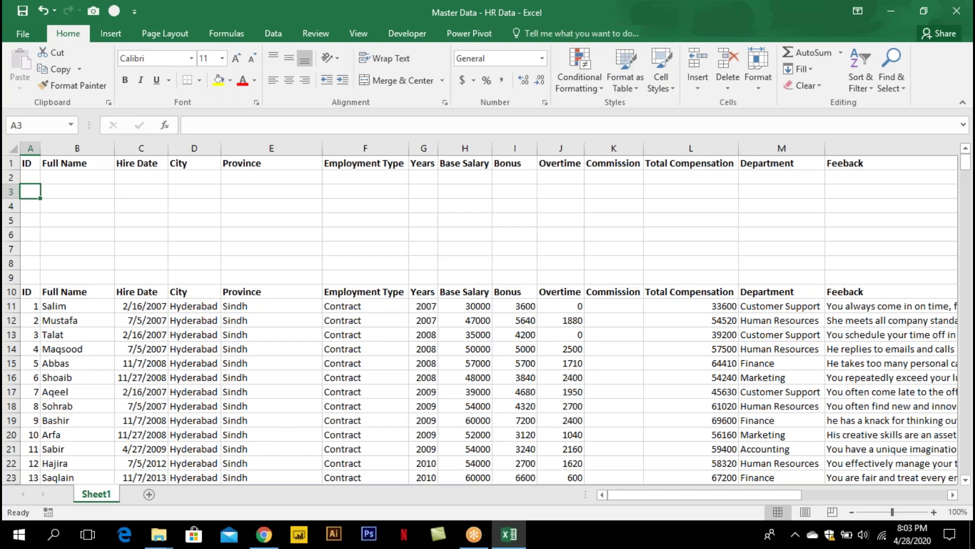
pyautogui.press('Right')
pyautogui.press('Right')
pyautogui.press('Down')
pyautogui.press('Down')
pyautogui.press('Down')
pyautogui.press('Down')
pyautogui.press('Down')
pyautogui.press('Down')
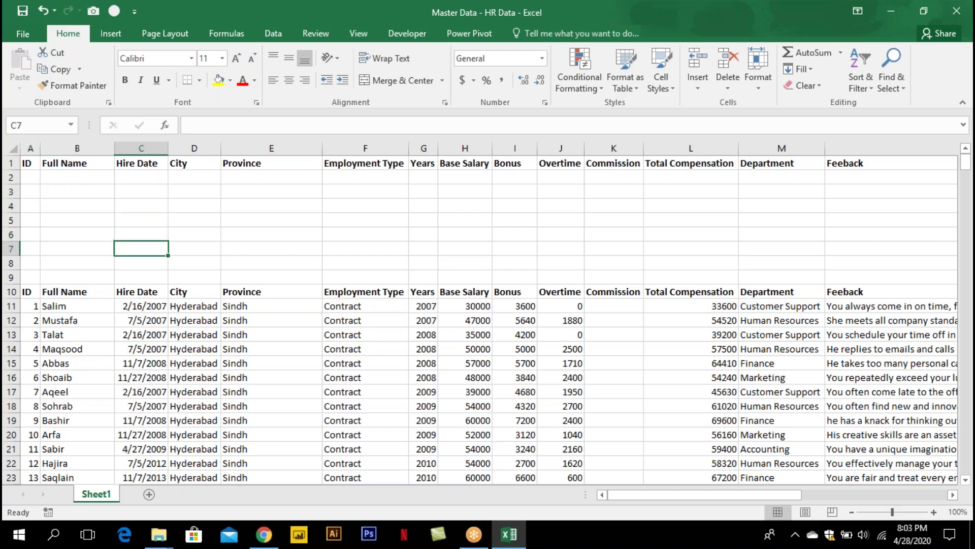
pyautogui.press('Right')
pyautogui.press('Down')
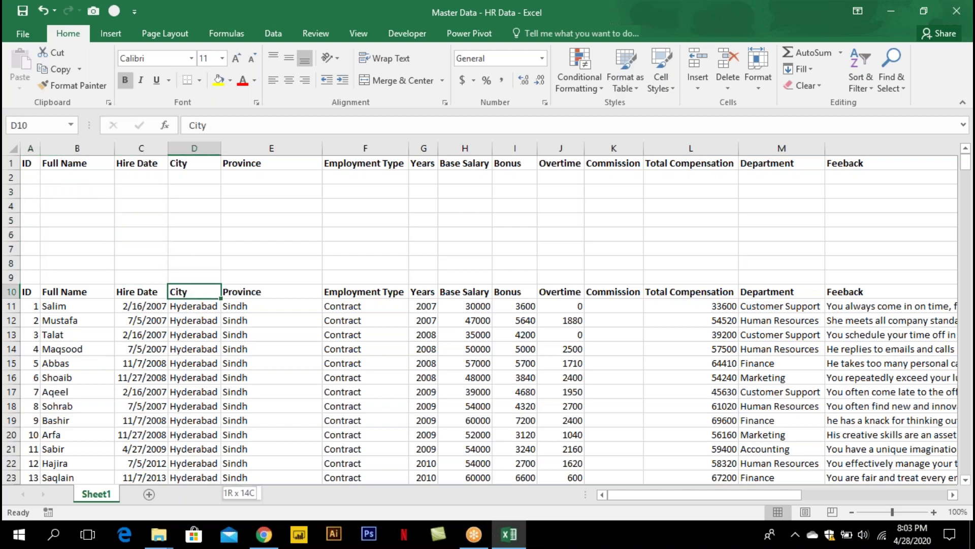
pyautogui.hotkey('ctrl', 'shift', 'Down')
pyautogui.hotkey('ctrl', 'c')
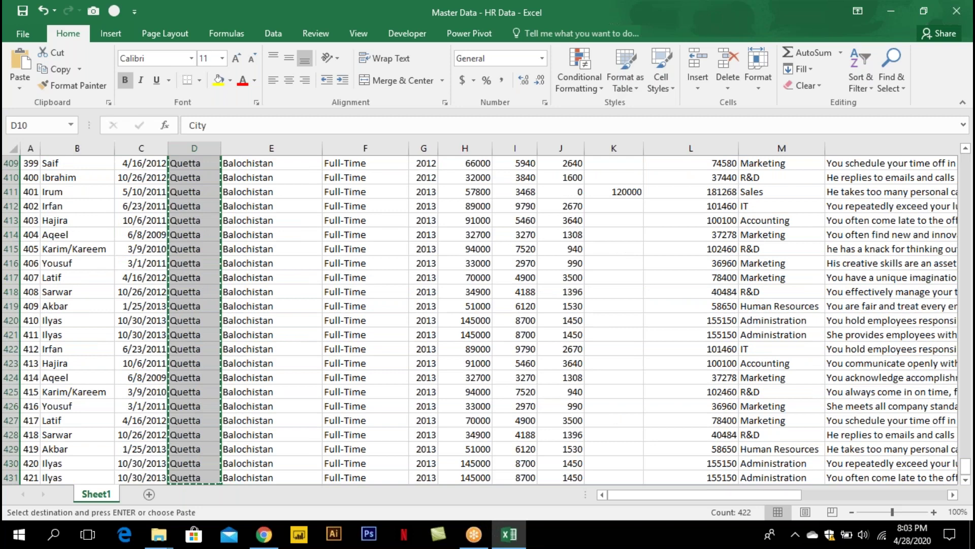
pyautogui.hotkey('ctrl', 'Up')
pyautogui.press('Right')
pyautogui.press('Right')
pyautogui.press('Right')
pyautogui.press('Right')
pyautogui.press('Right')
pyautogui.press('Right')
pyautogui.press('Right')
pyautogui.press('Right')
pyautogui.press('Right')
pyautogui.press('Right')
pyautogui.press('Right')
pyautogui.press('Right')
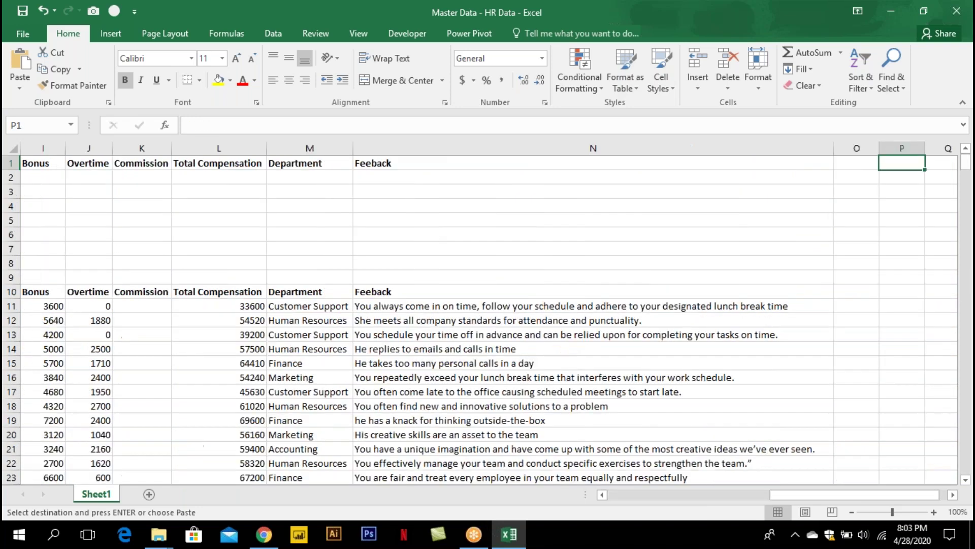
pyautogui.press('Right')
pyautogui.press('Return')
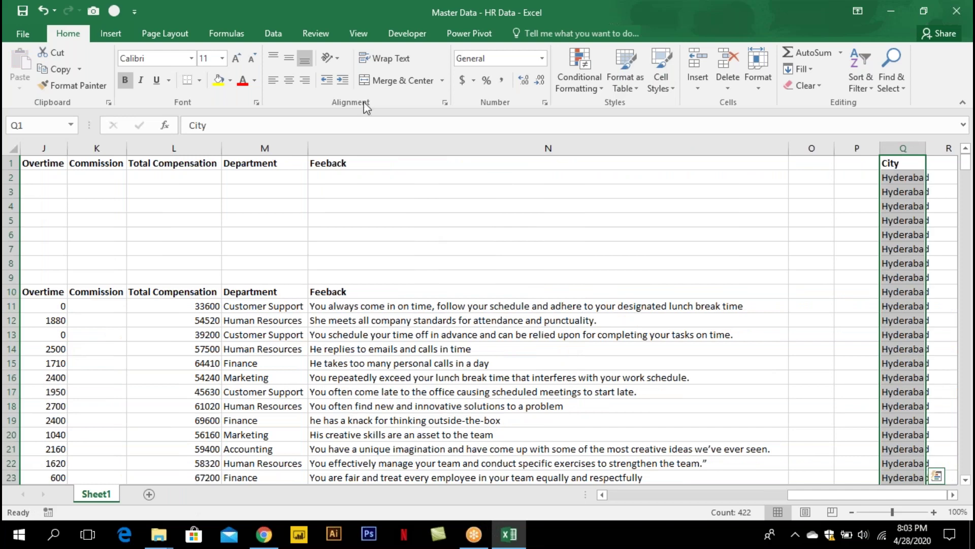
# Remove the duplicate values from the City list in column Q, treating its first row as a header
pyautogui.click(273, 33)
pyautogui.press('Return')
pyautogui.click(498, 75)
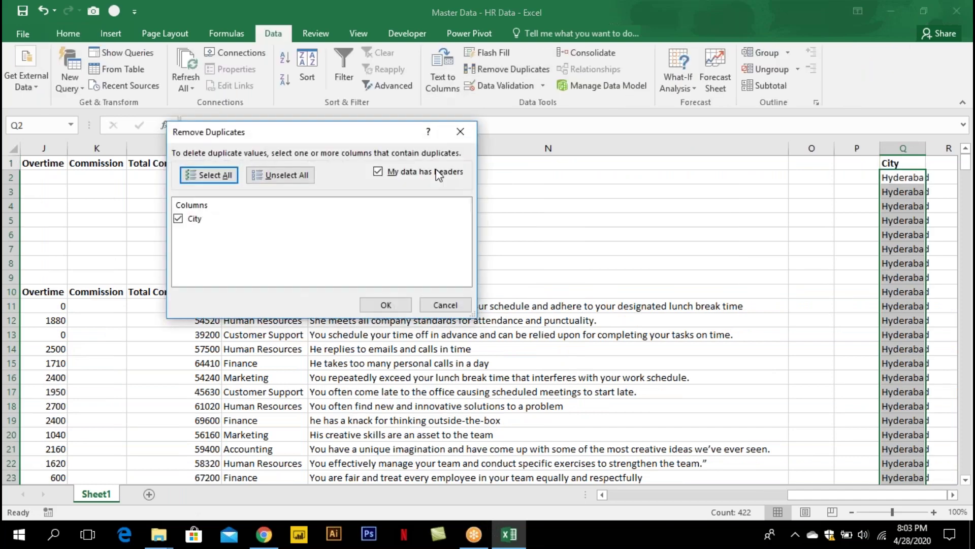
pyautogui.click(386, 305)
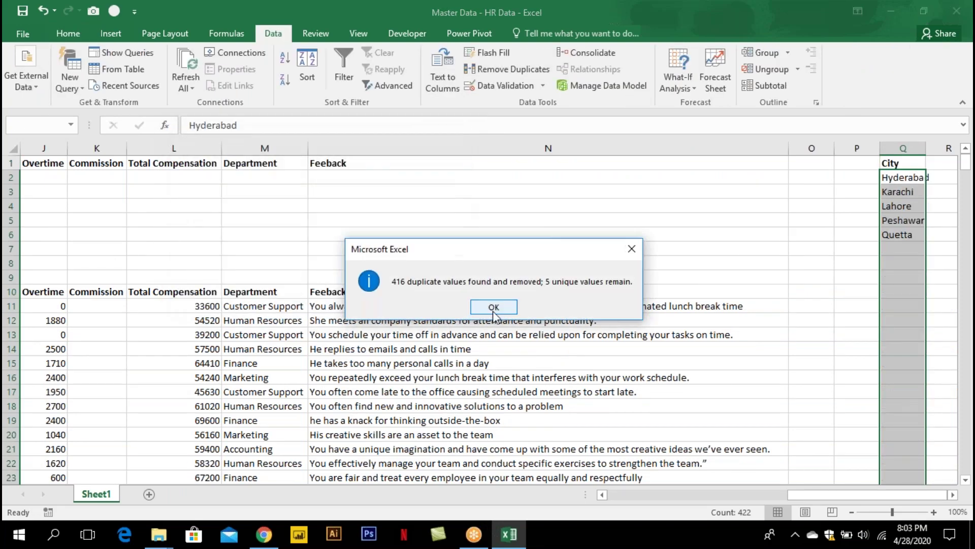
pyautogui.click(492, 307)
# Add list data validation to cell D2, under the upper City header, with =$Q$2:$Q$6 as the source
pyautogui.click(175, 175)
pyautogui.press('Left')
pyautogui.press('Left')
pyautogui.press('Left')
pyautogui.press('Left')
pyautogui.press('Left')
pyautogui.press('Left')
pyautogui.press('Left')
pyautogui.press('Left')
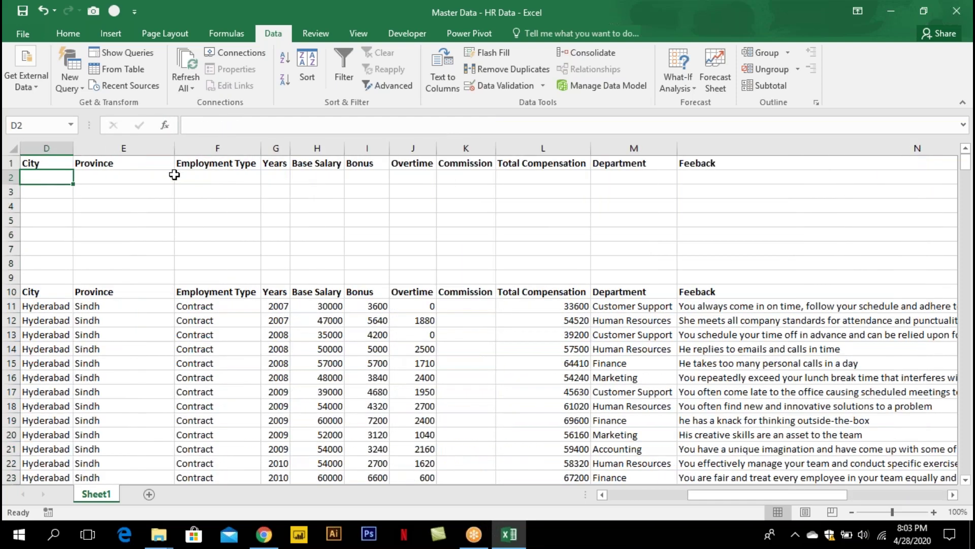
pyautogui.click(502, 87)
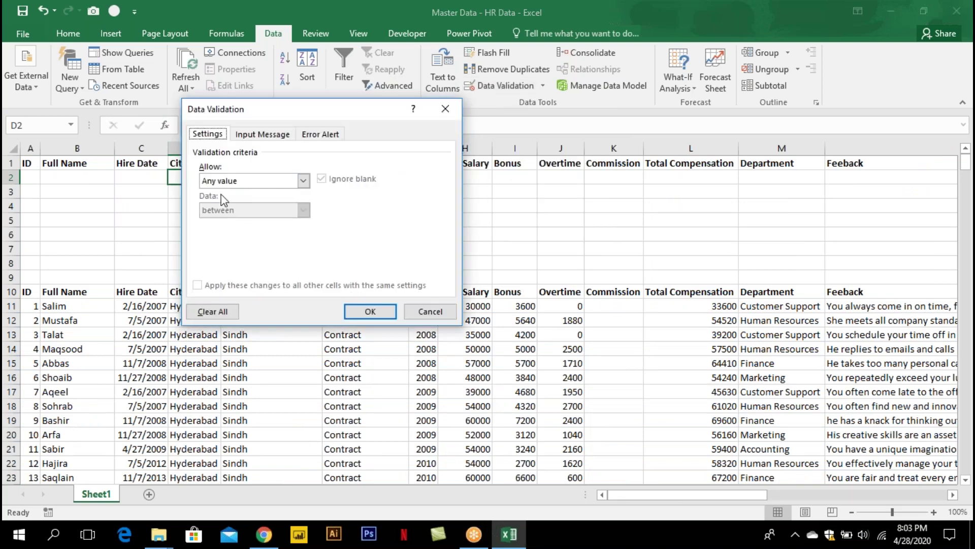
pyautogui.click(239, 181)
pyautogui.click(238, 221)
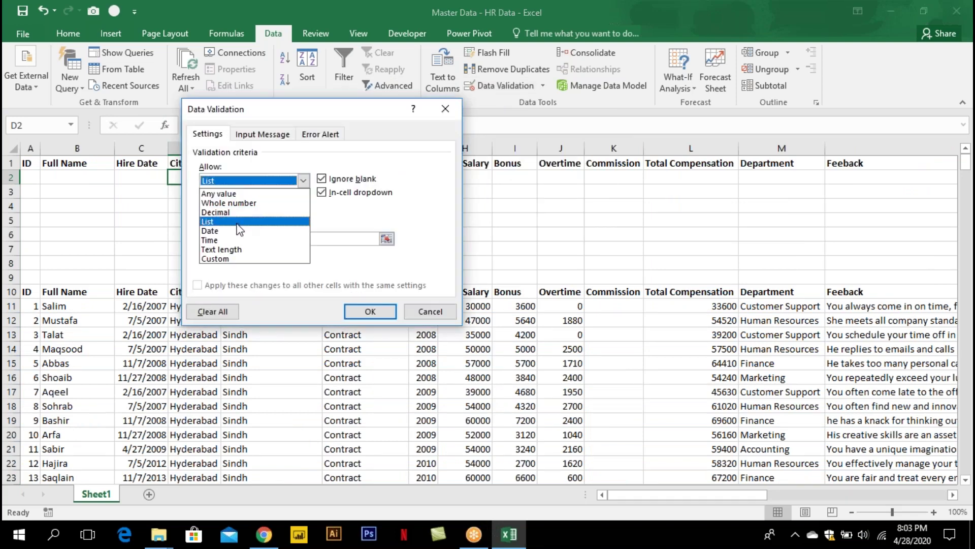
pyautogui.click(700, 163)
pyautogui.press('Right')
pyautogui.press('Right')
pyautogui.press('Right')
pyautogui.press('Right')
pyautogui.press('Right')
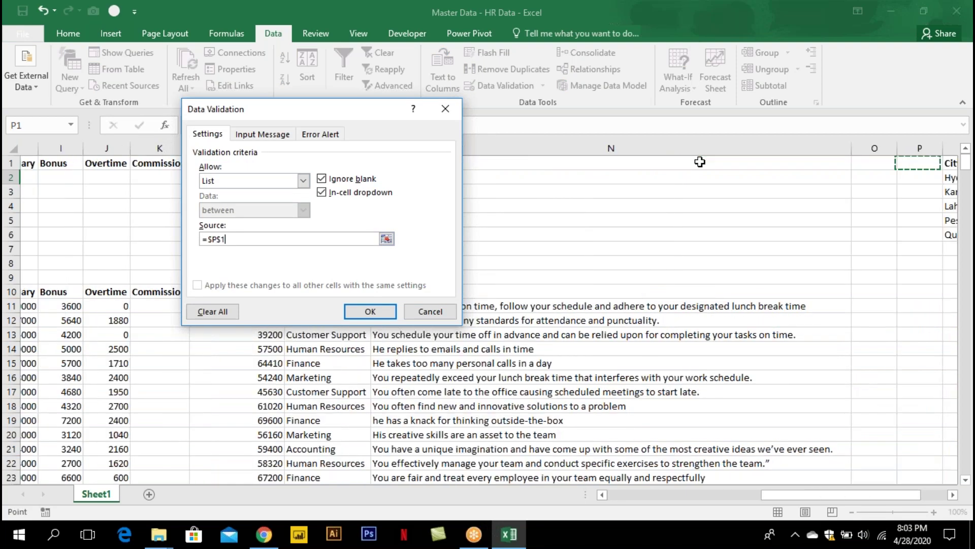
pyautogui.press('Down')
pyautogui.hotkey('ctrl', 'shift', 'Down')
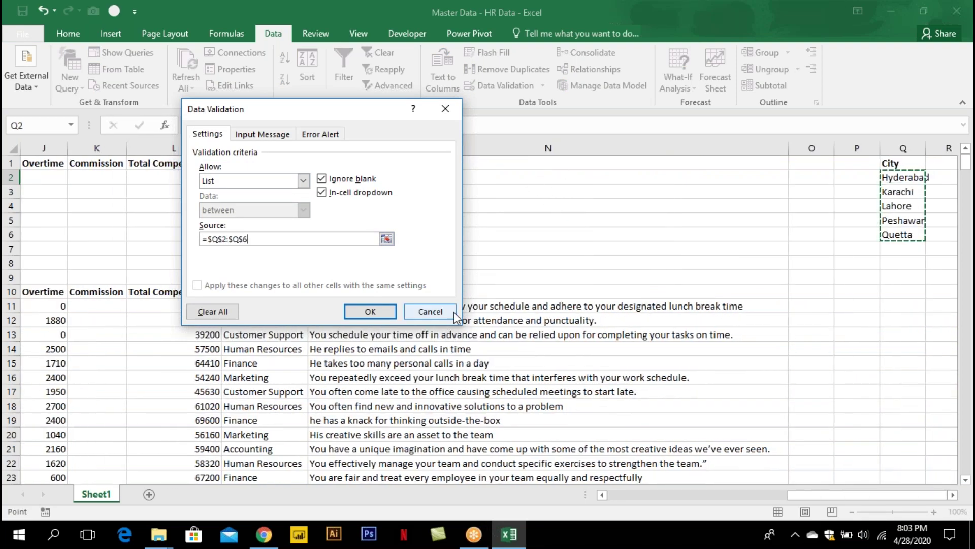
pyautogui.click(370, 311)
# Choose Hyderabad from the City dropdown list in cell D2
pyautogui.press('Left')
pyautogui.press('Left')
pyautogui.press('Left')
pyautogui.press('Left')
pyautogui.press('Left')
pyautogui.press('Left')
pyautogui.press('Left')
pyautogui.press('Left')
pyautogui.press('Left')
pyautogui.press('Left')
pyautogui.press('Left')
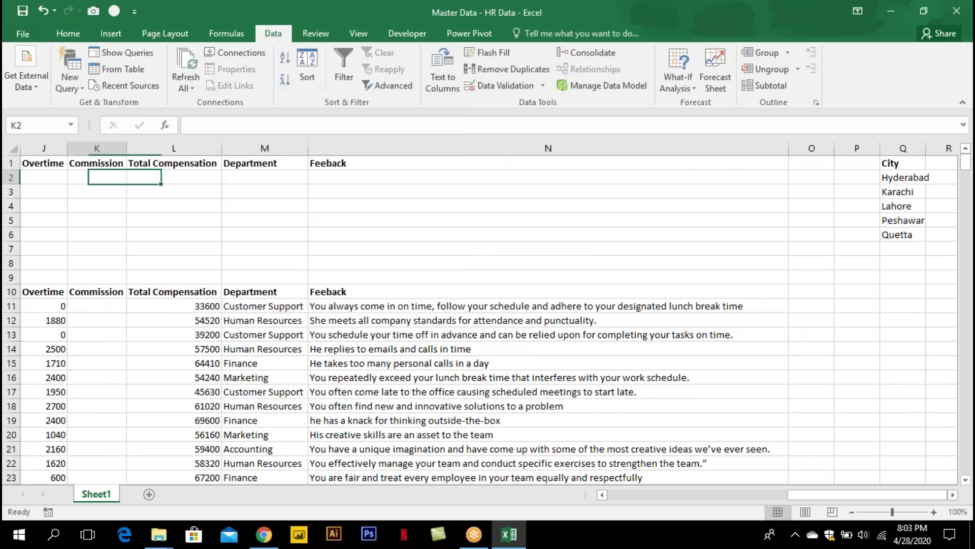
pyautogui.click(180, 176)
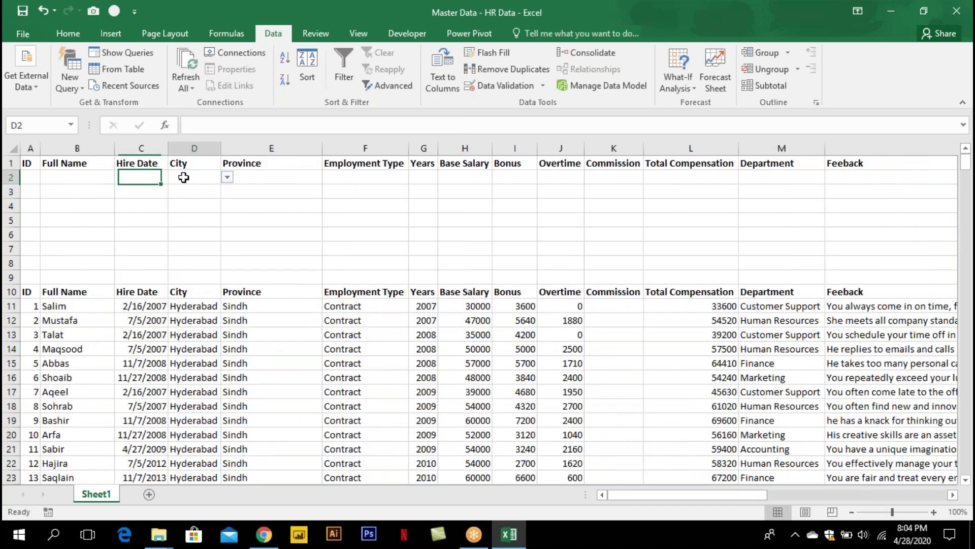
pyautogui.click(227, 177)
pyautogui.click(203, 189)
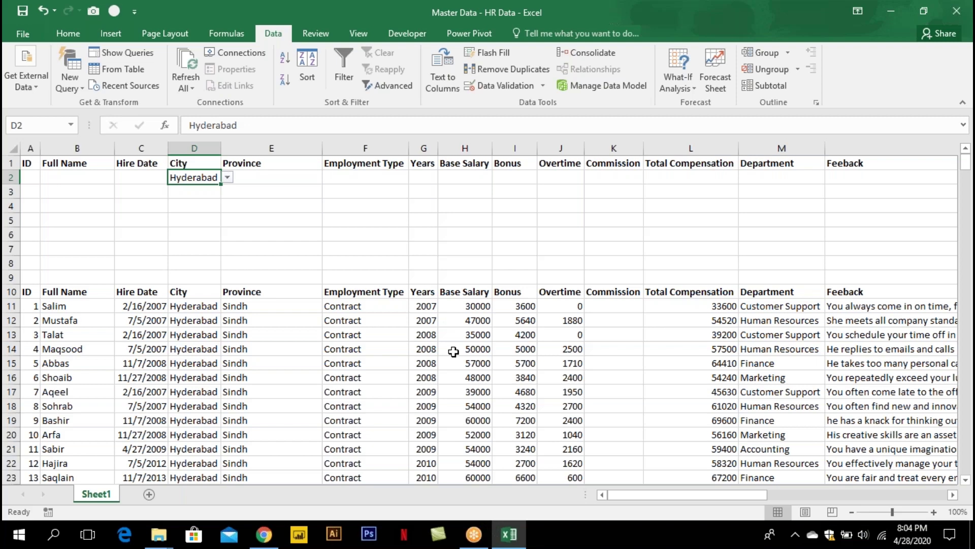
# Start recording a macro with cell A10, the ID header of the data table, selected
pyautogui.click(414, 34)
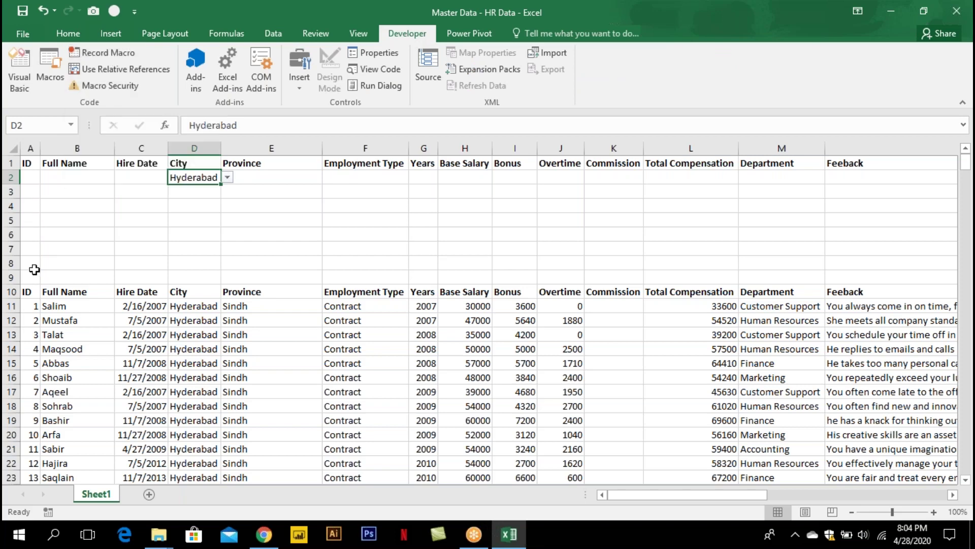
pyautogui.click(28, 290)
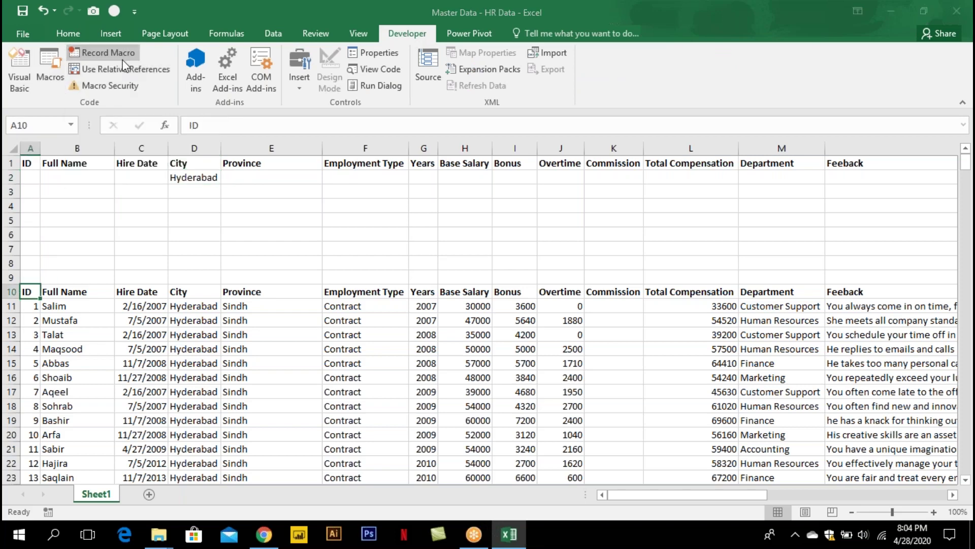
pyautogui.click(104, 53)
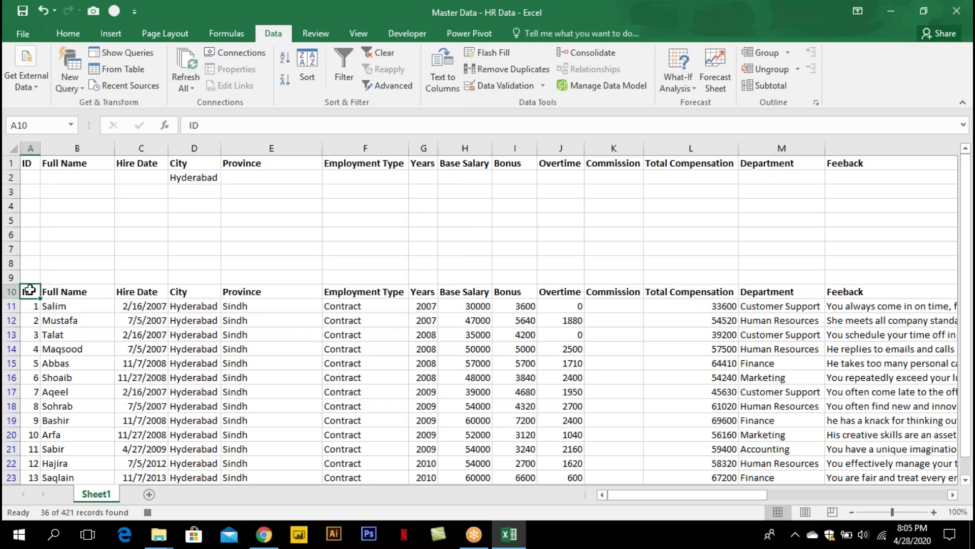
# Copy the filtered Hyderabad table, including its header row, into a new worksheet starting at cell A1
pyautogui.hotkey('ctrl', 'shift', 'Right')
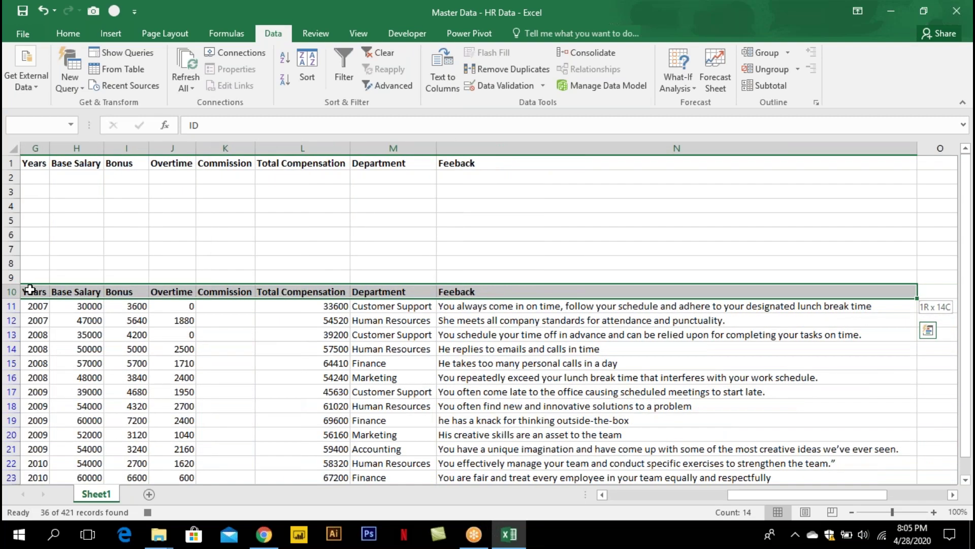
pyautogui.hotkey('ctrl', 'shift', 'Down')
pyautogui.hotkey('ctrl', 'c')
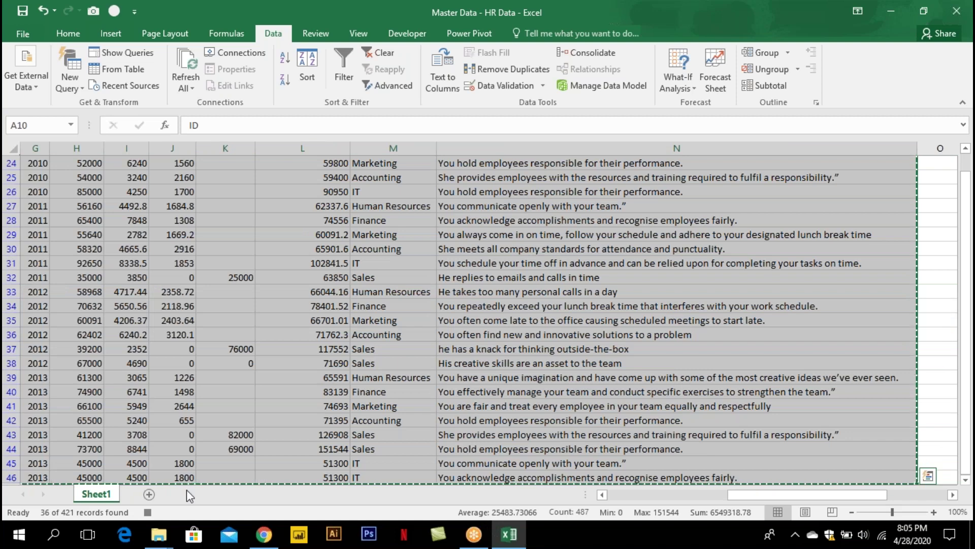
pyautogui.click(151, 494)
pyautogui.hotkey('ctrl', 'v')
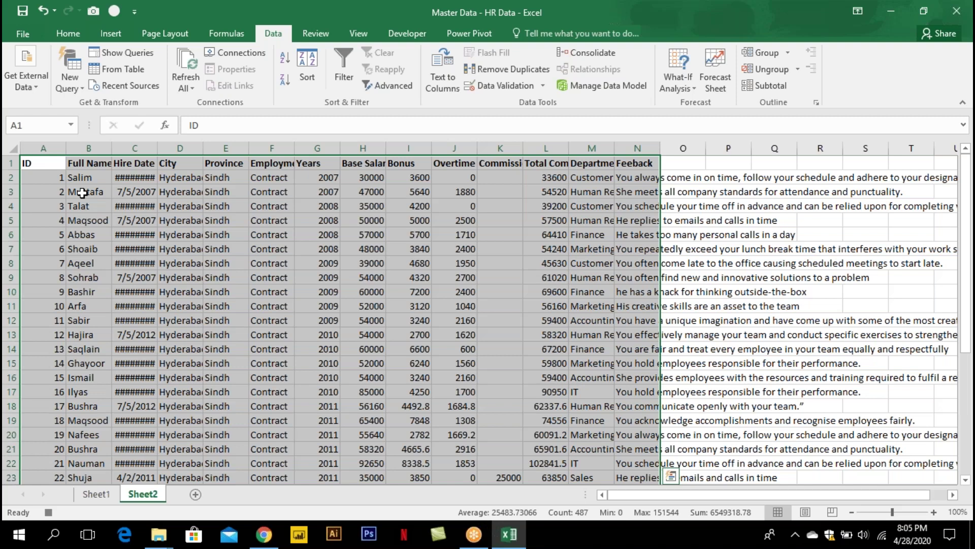
# Auto-fit the width of all columns on Sheet2 to their contents
pyautogui.click(82, 192)
pyautogui.click(16, 150)
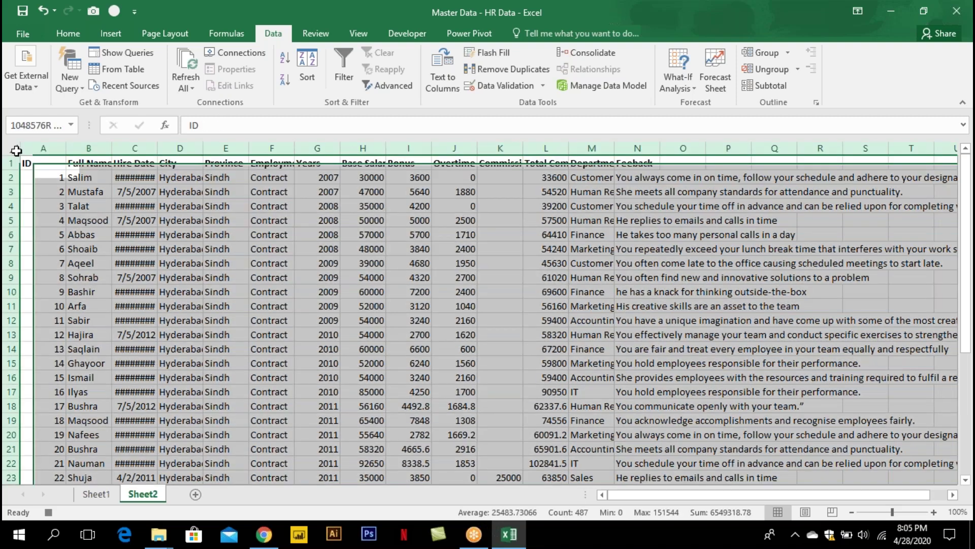
pyautogui.doubleClick(63, 149)
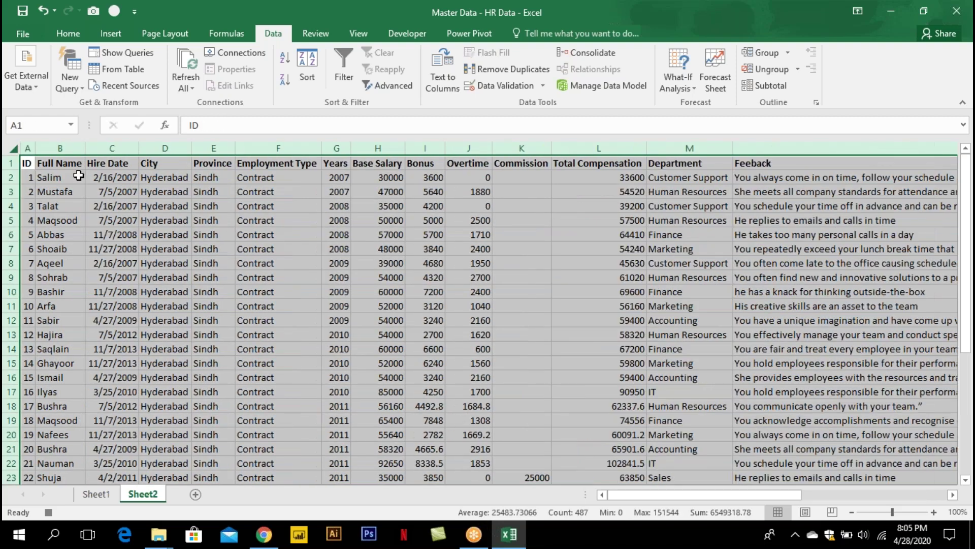
pyautogui.click(79, 175)
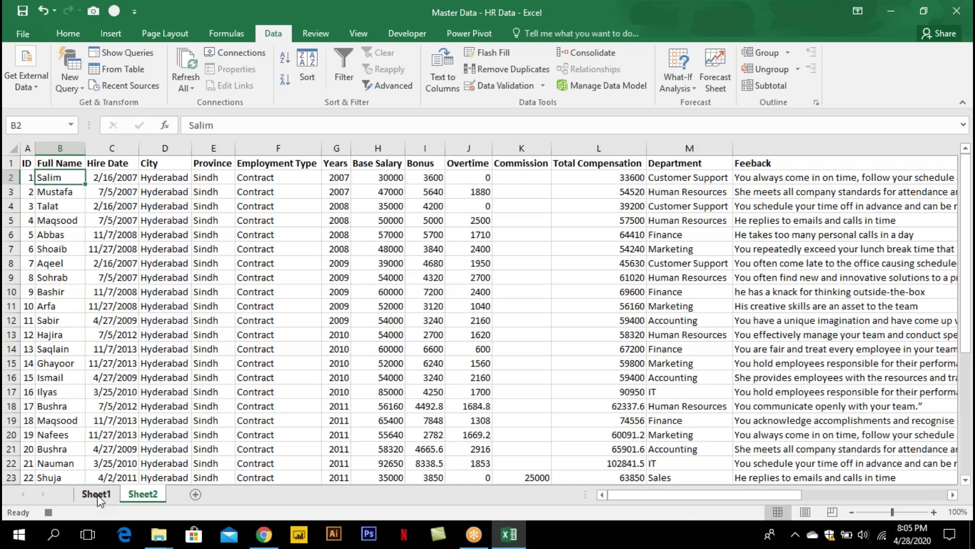
# Clear the filter from the data table on Sheet1 and stop recording the macro
pyautogui.click(97, 495)
pyautogui.click(76, 251)
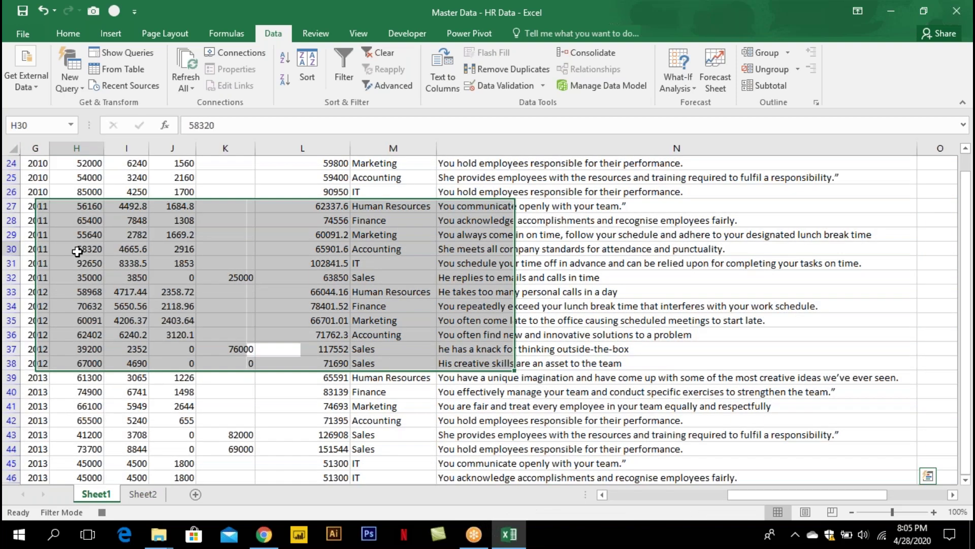
pyautogui.click(379, 52)
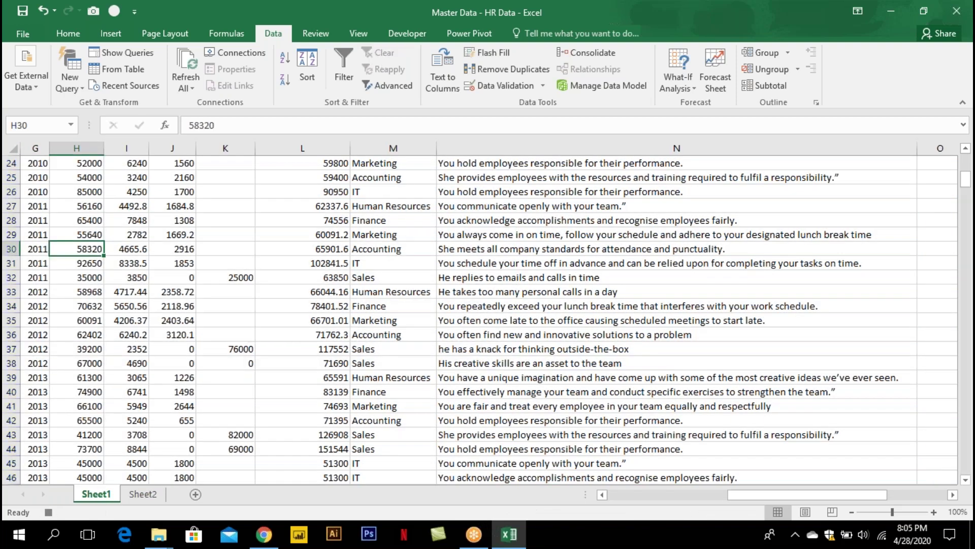
pyautogui.click(407, 33)
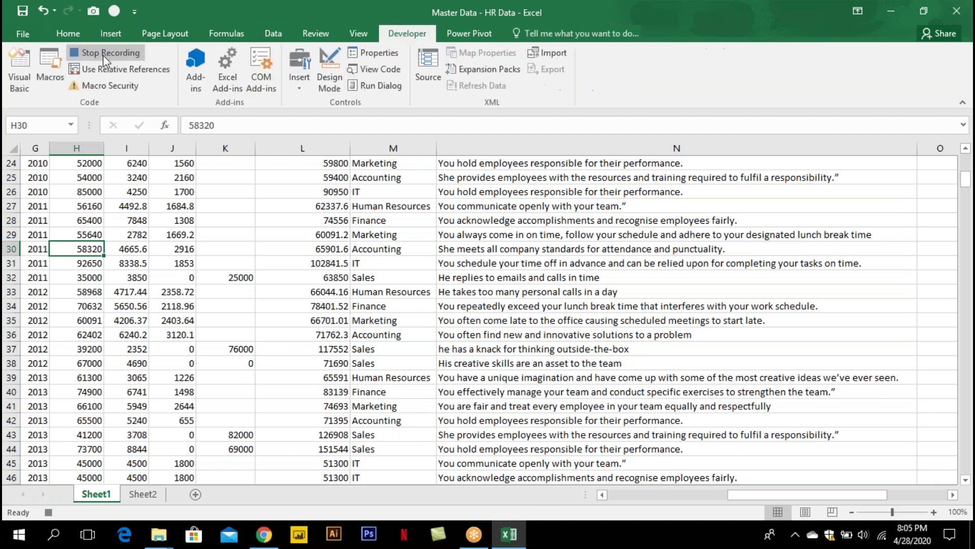
pyautogui.click(105, 56)
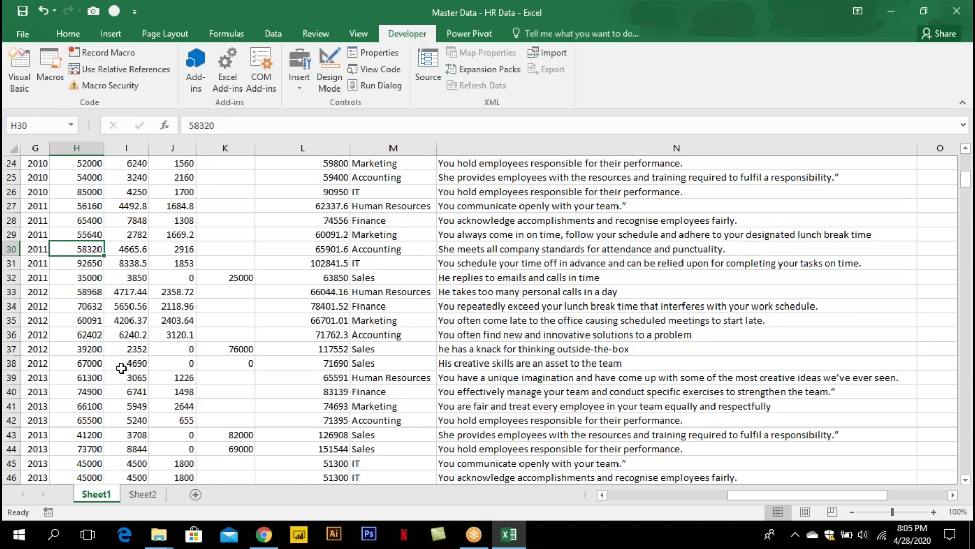
# Set the city criterion in cell D2 of Sheet1 to Karachi, after checking the copied data on Sheet2
pyautogui.hotkey('ctrl', 'Up')
pyautogui.hotkey('ctrl', 'Up')
pyautogui.hotkey('ctrl', 'Left')
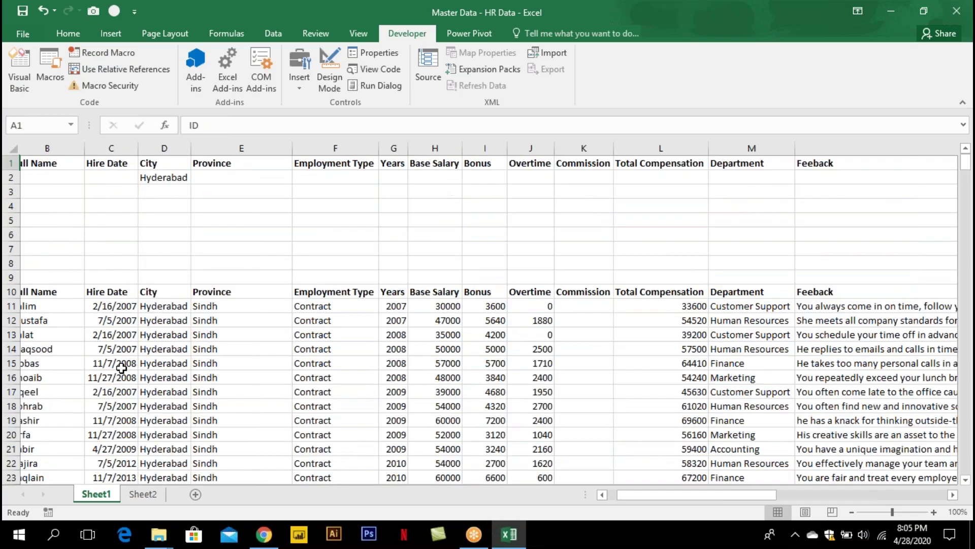
pyautogui.press('Right')
pyautogui.press('Right')
pyautogui.press('Right')
pyautogui.press('Down')
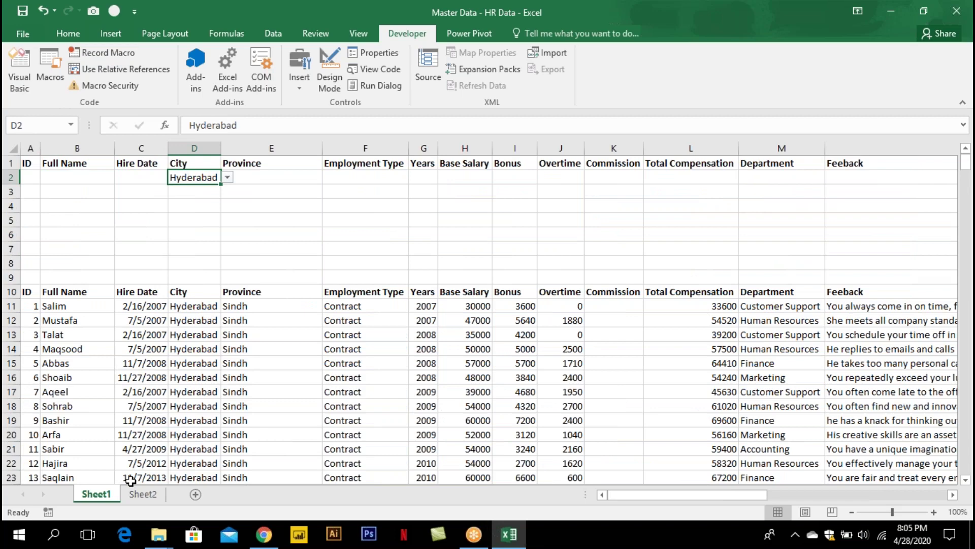
pyautogui.click(142, 495)
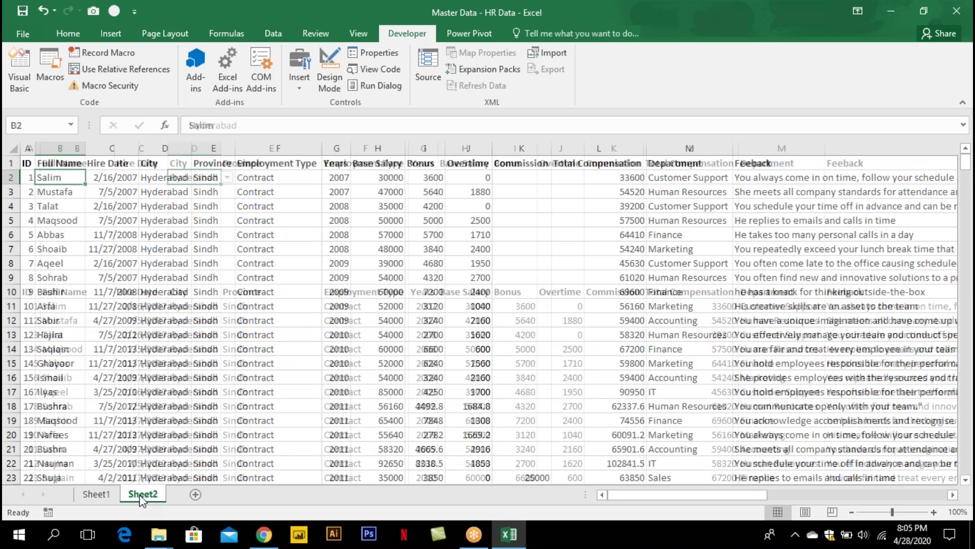
pyautogui.click(113, 498)
pyautogui.click(227, 177)
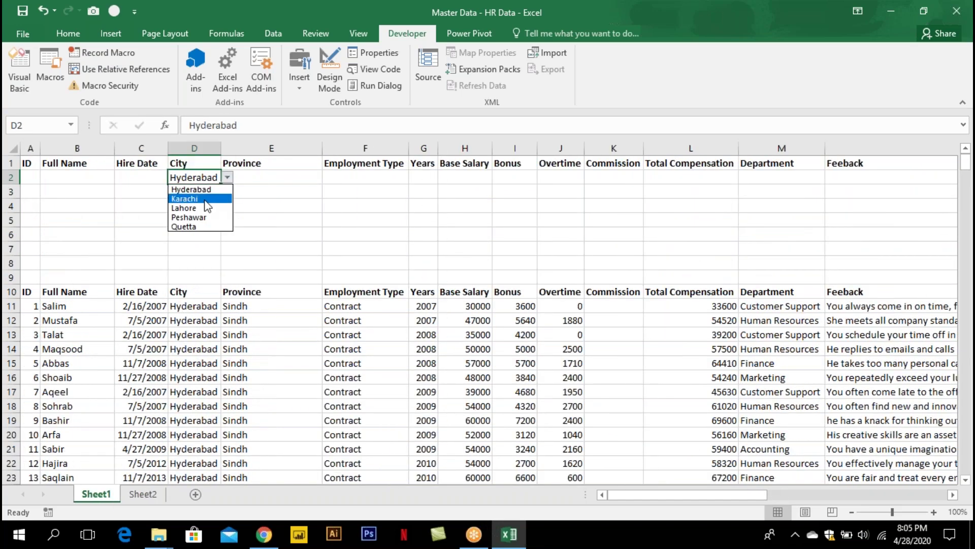
pyautogui.click(206, 199)
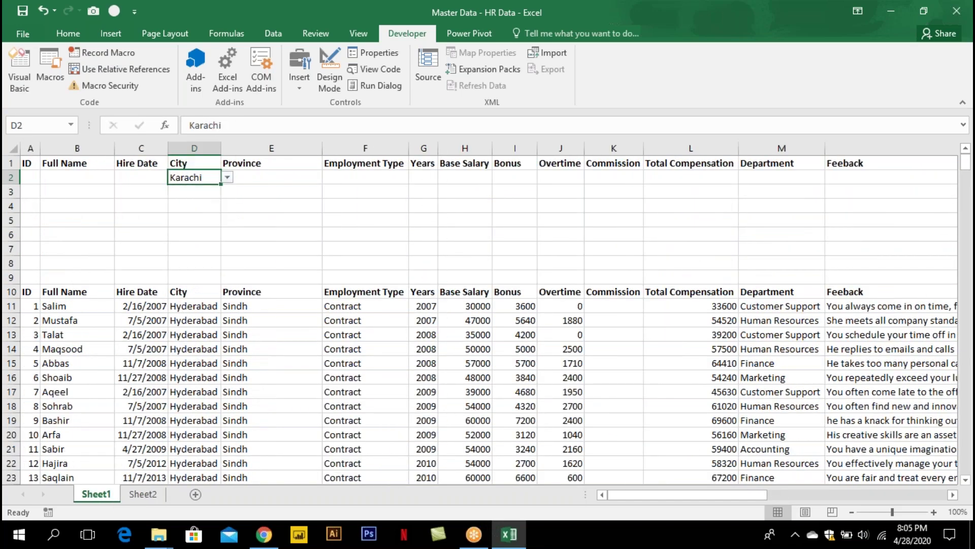
# Run Macro1 to extract the Karachi records into a new sheet
pyautogui.click(44, 67)
pyautogui.click(219, 151)
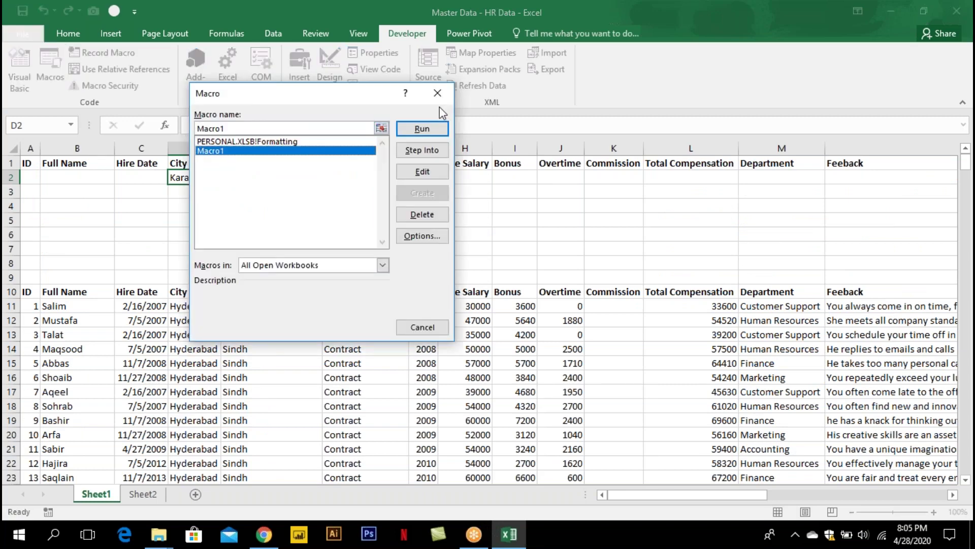
pyautogui.click(420, 129)
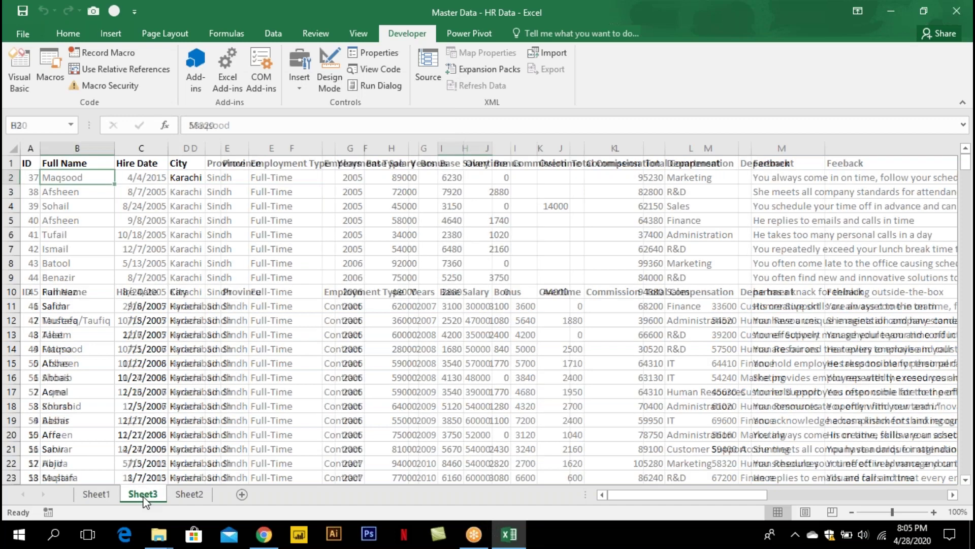
# Return to Sheet1 and set the city criterion in cell D2 to Peshawar
pyautogui.click(89, 500)
pyautogui.click(193, 177)
pyautogui.click(227, 177)
pyautogui.click(198, 217)
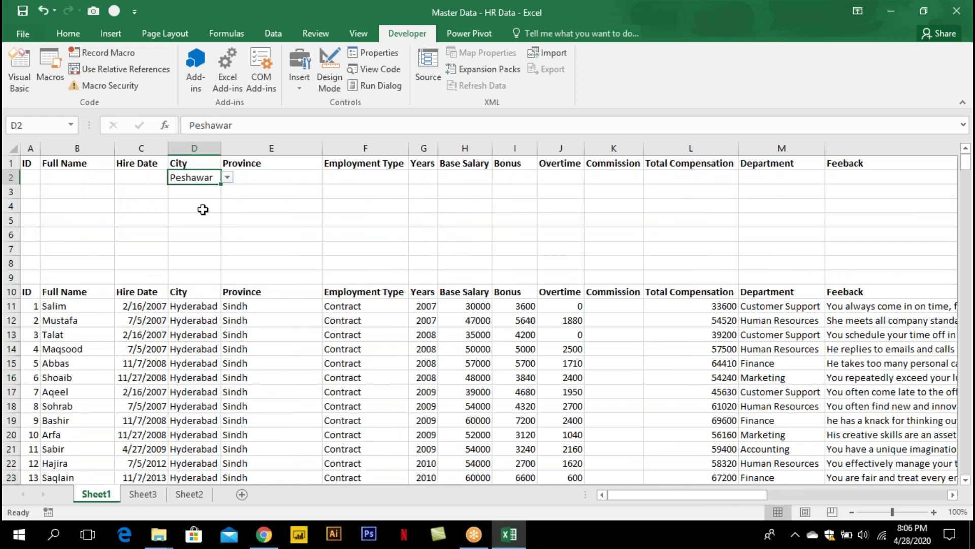
# Run Macro1 for the Peshawar criterion and view the extracted records on Sheet4
pyautogui.click(49, 71)
pyautogui.click(218, 151)
pyautogui.click(422, 130)
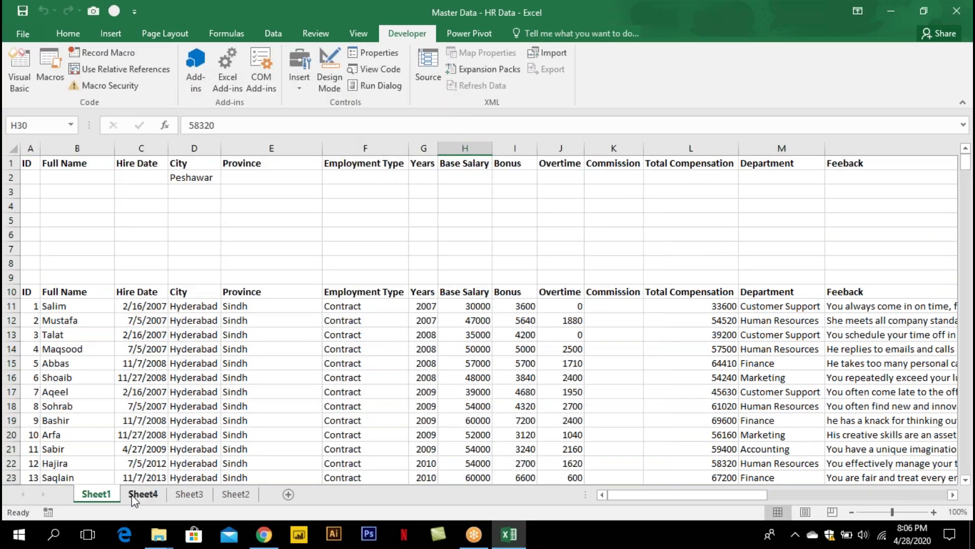
pyautogui.click(133, 496)
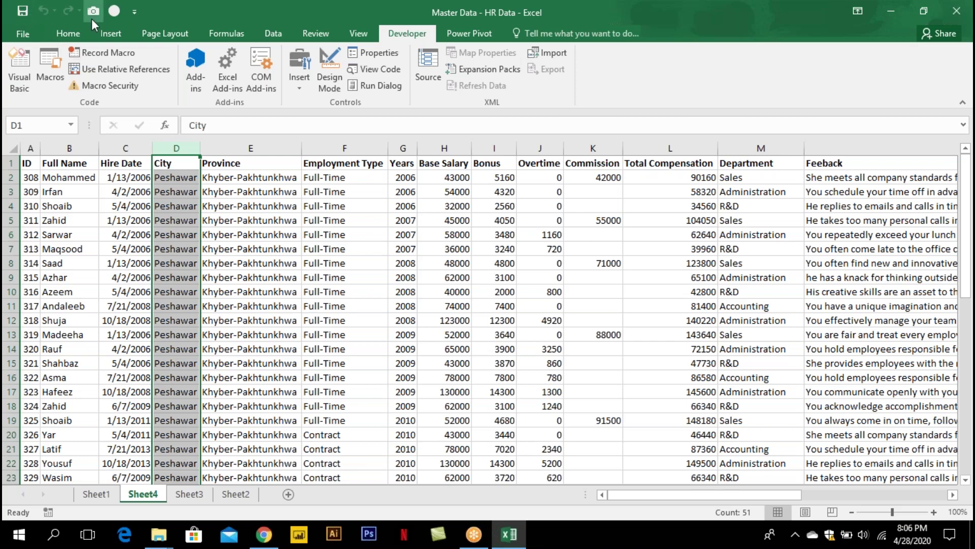
# Close Master Data - HR Data without saving and open the Split-data-into-separate-workbooks file from the Macros folder
pyautogui.hotkey('alt', 'F4')
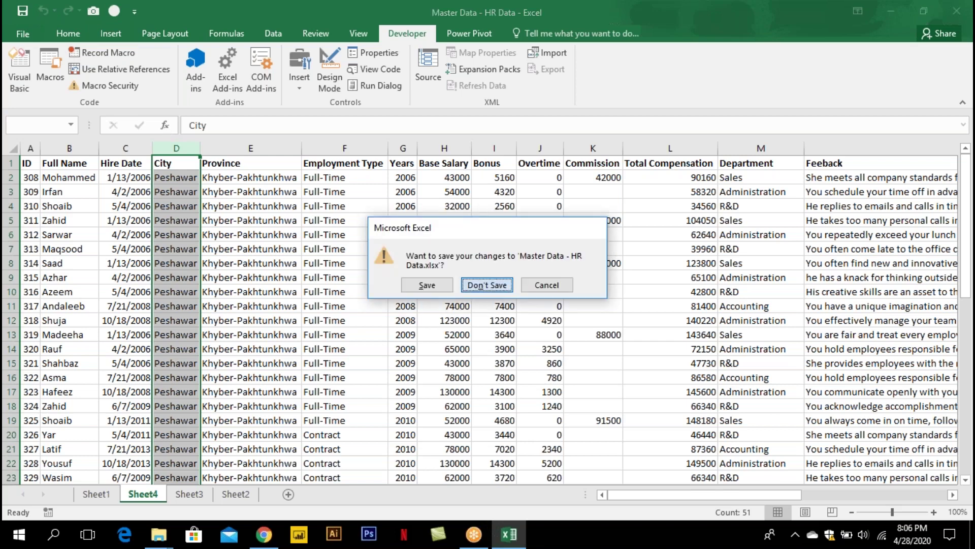
pyautogui.press('Return')
pyautogui.doubleClick(235, 195)
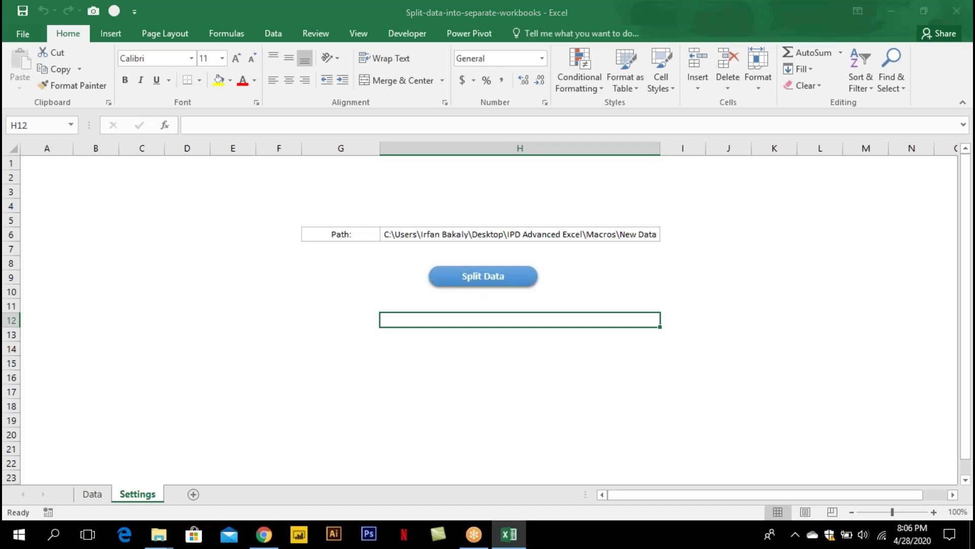
# Try to split the data with the Split Data macro, end its execution and discard the leftover Book1
pyautogui.click(483, 279)
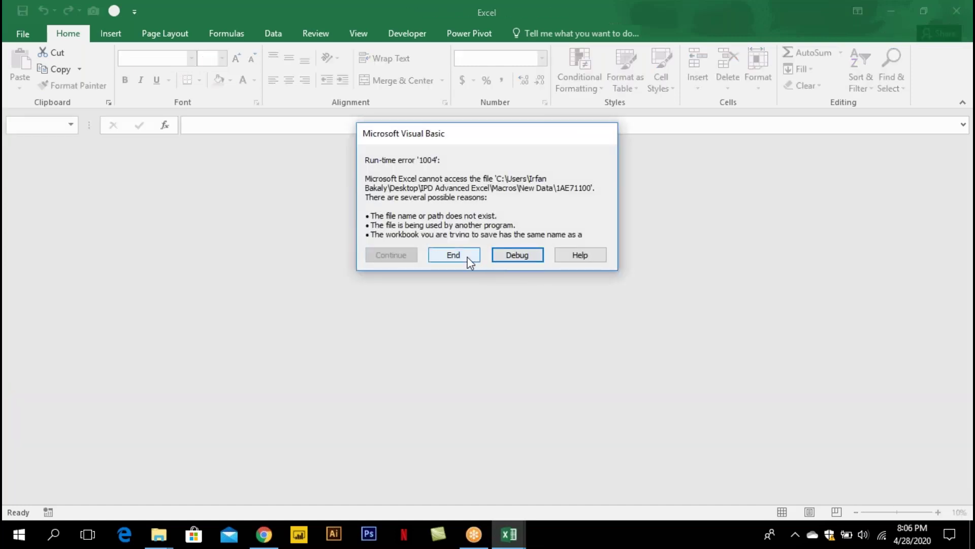
pyautogui.click(468, 258)
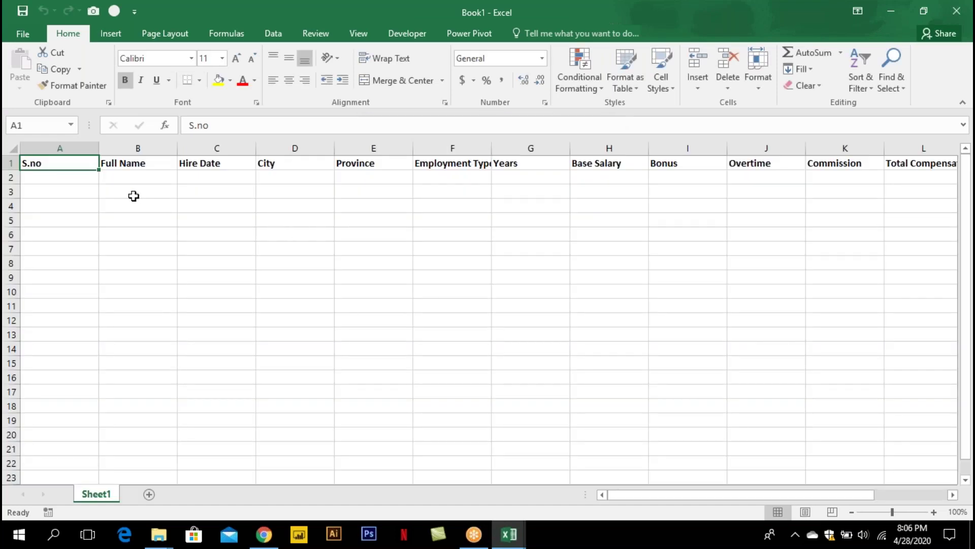
pyautogui.hotkey('ctrl', 'w')
pyautogui.press('n')
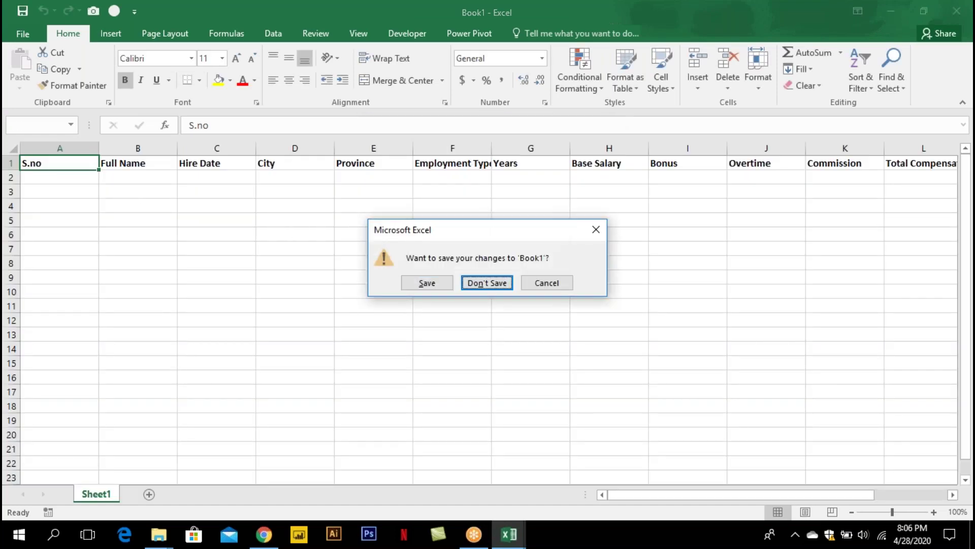
# Copy the New Data folder's address from File Explorer and paste it into Path cell H6 of the Settings sheet in Excel
pyautogui.hotkey('alt', 'Tab')
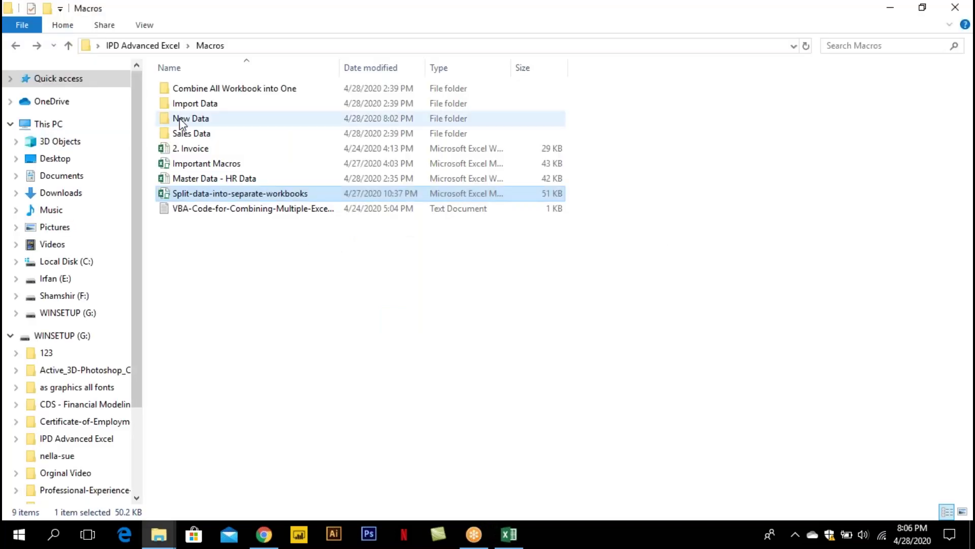
pyautogui.doubleClick(184, 120)
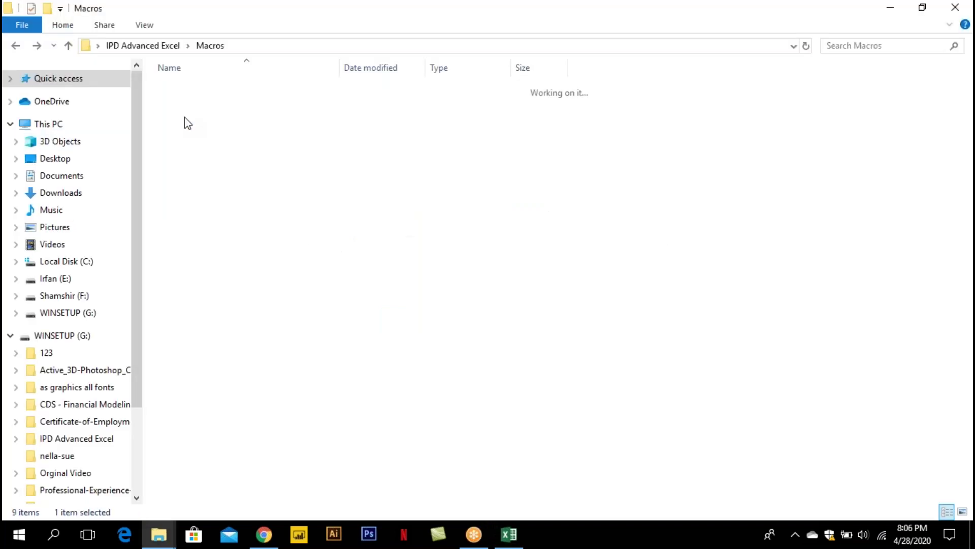
pyautogui.click(422, 45)
pyautogui.hotkey('ctrl', 'c')
pyautogui.hotkey('alt', 'Tab')
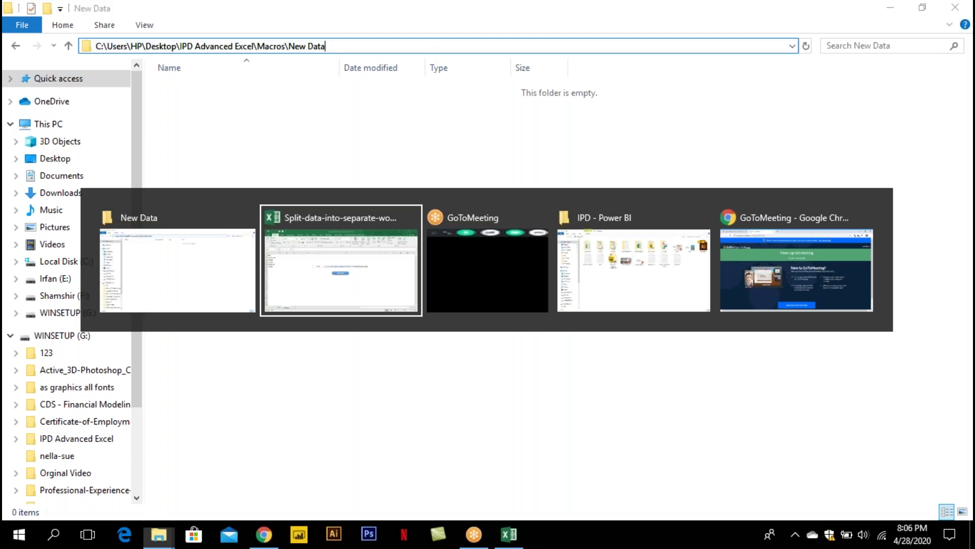
pyautogui.doubleClick(385, 234)
pyautogui.hotkey('ctrl', 'v')
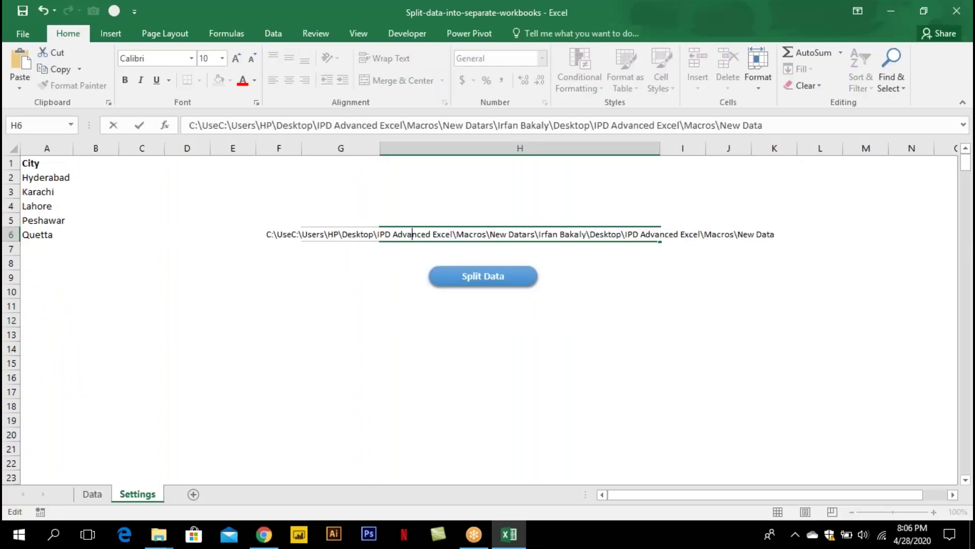
pyautogui.press('Escape')
pyautogui.hotkey('ctrl', 'v')
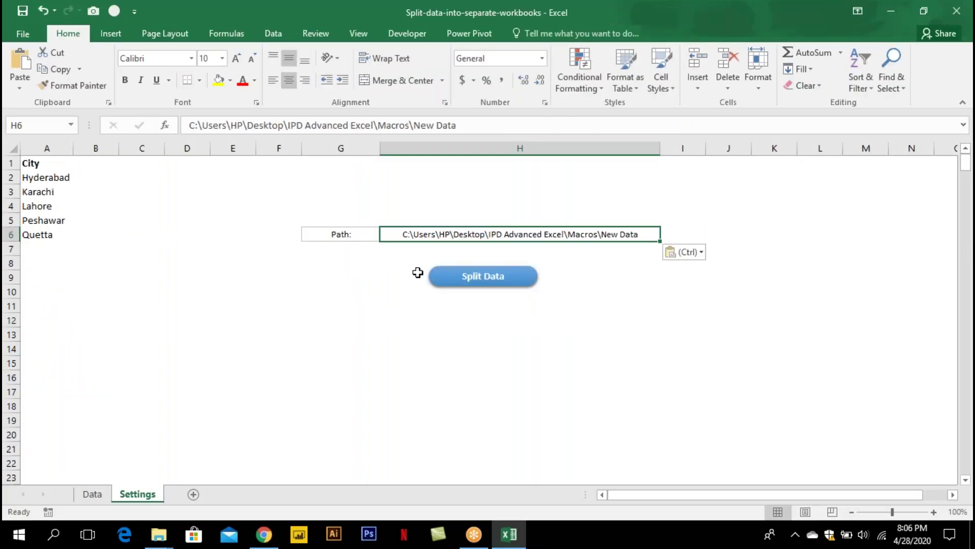
# Delete the leftover city list from cells A1:A6 of the Settings sheet
pyautogui.click(414, 292)
pyautogui.moveTo(44, 163); pyautogui.dragTo(51, 235)
pyautogui.press('Delete')
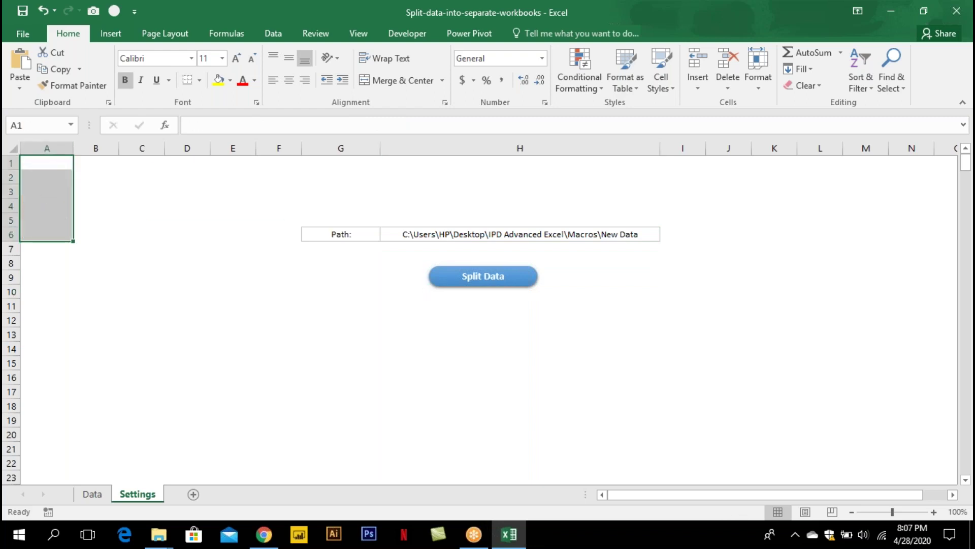
pyautogui.click(122, 278)
# Remove the AutoFilter from the table on the Data sheet
pyautogui.click(99, 494)
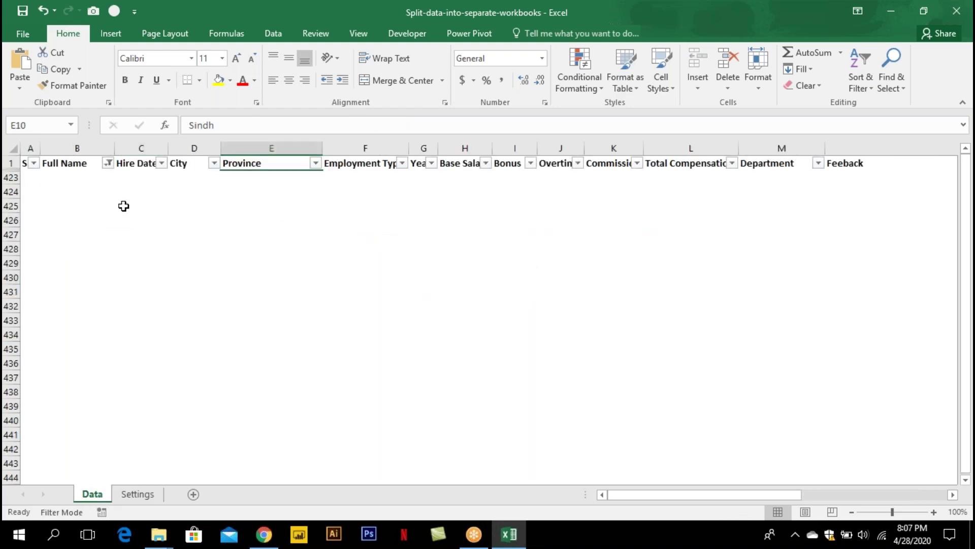
pyautogui.click(80, 163)
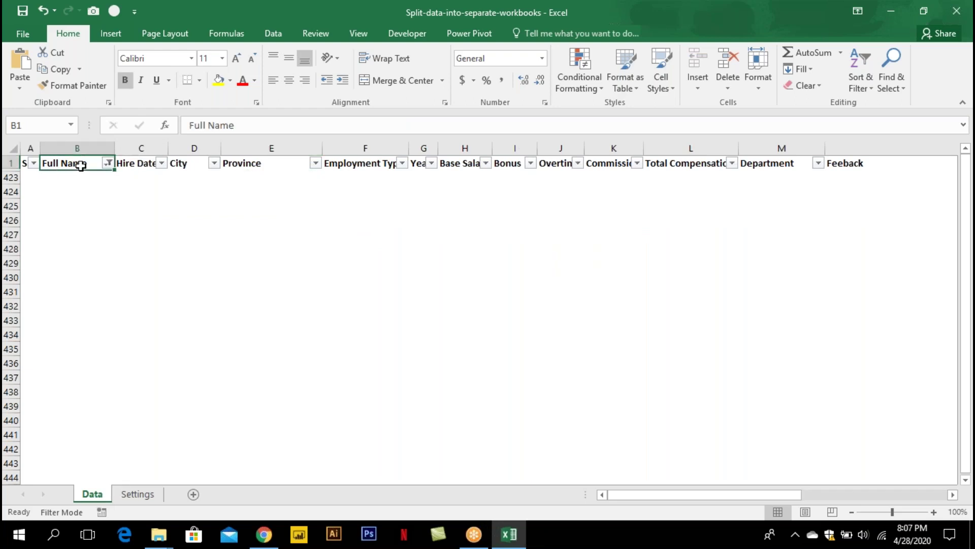
pyautogui.hotkey('ctrl', 'shift', 'l')
# Run the Split Data macro from the Settings sheet and dismiss its completion message
pyautogui.click(146, 495)
pyautogui.click(505, 277)
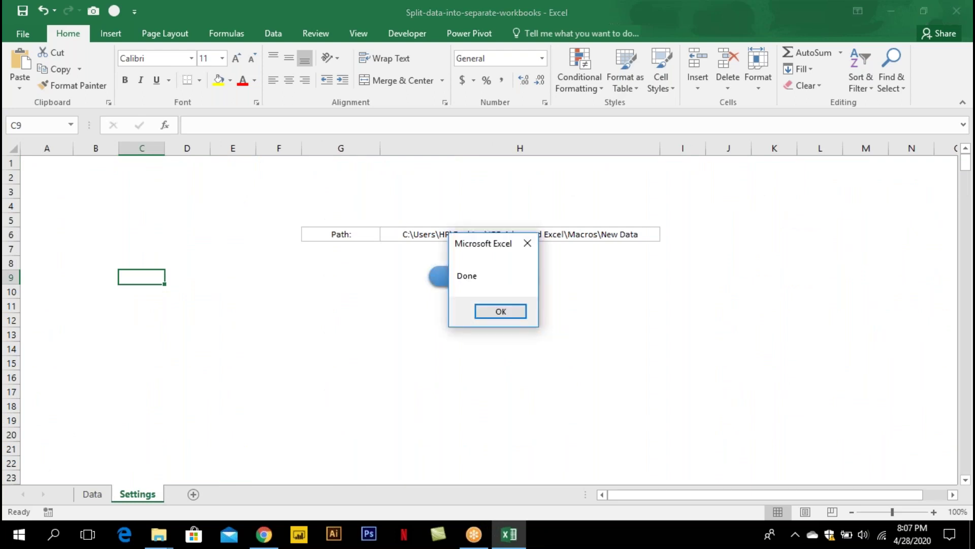
pyautogui.click(499, 310)
# Inspect the Quetta workbook in the New Data folder, and close it and the Split-data-into-separate-workbooks file without saving
pyautogui.hotkey('alt', 'Tab')
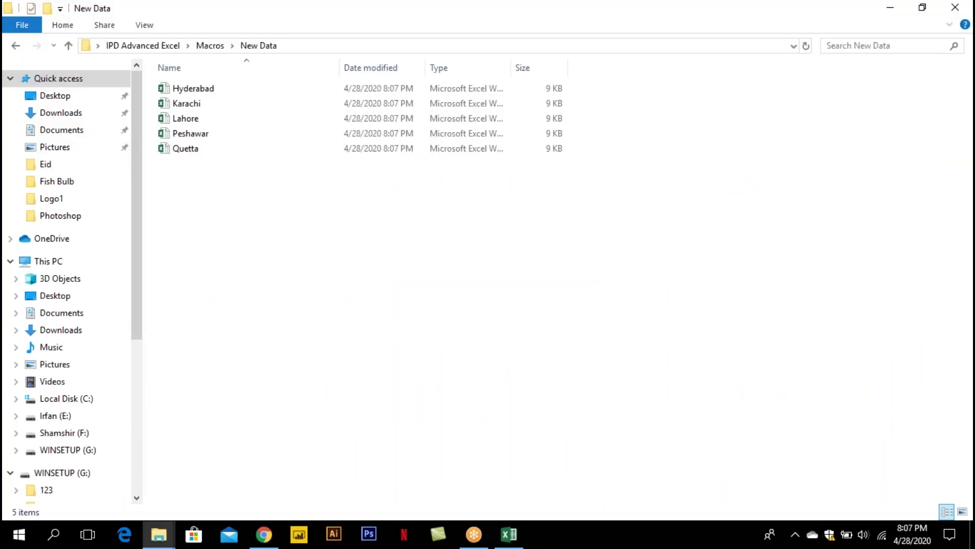
pyautogui.doubleClick(190, 154)
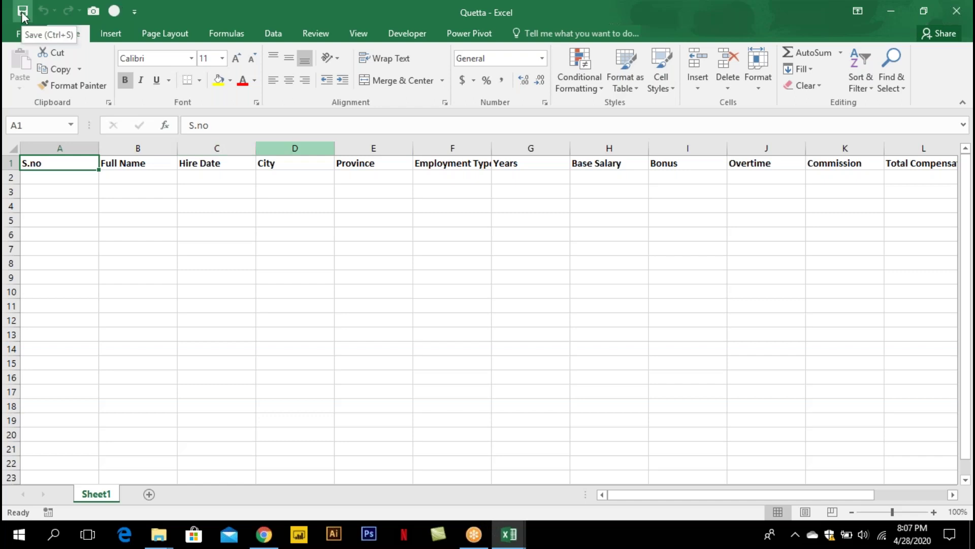
pyautogui.hotkey('alt', 'F4')
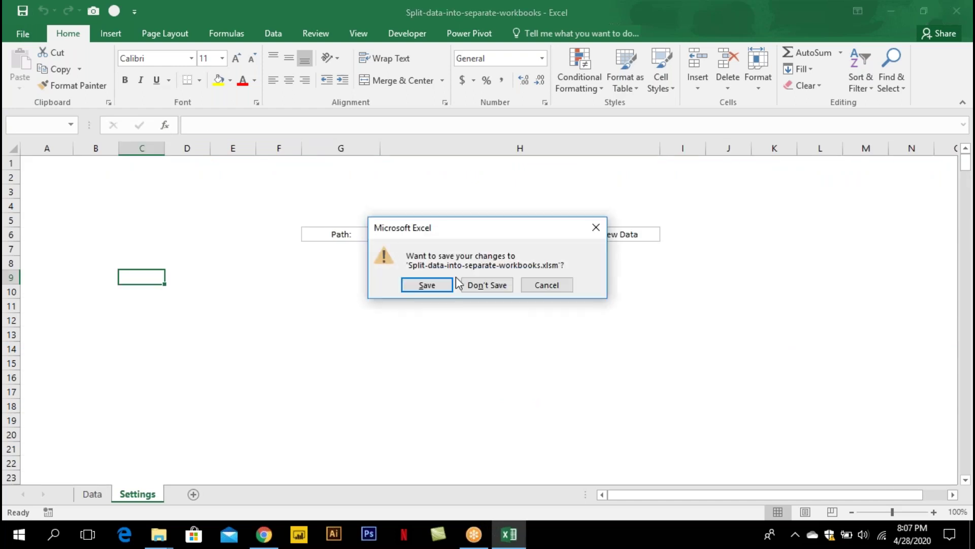
pyautogui.click(488, 283)
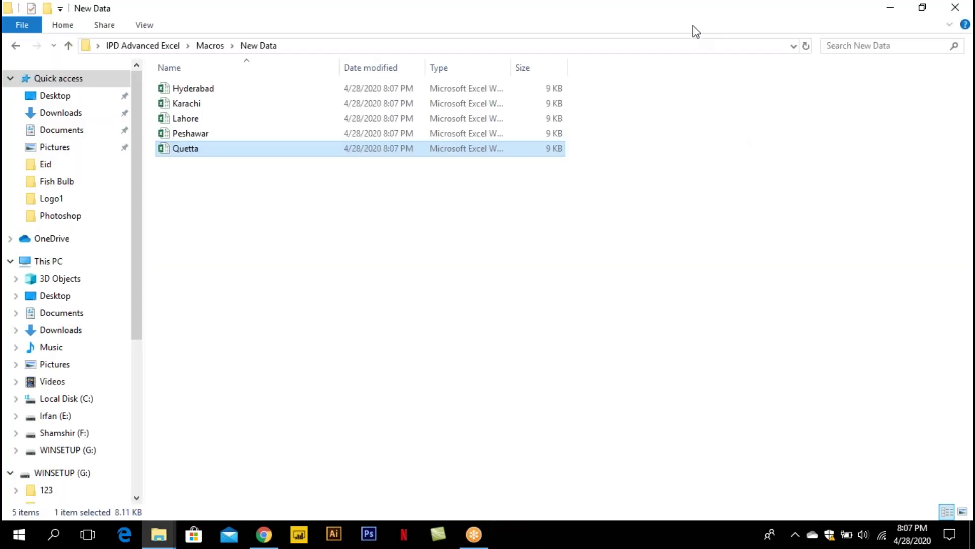
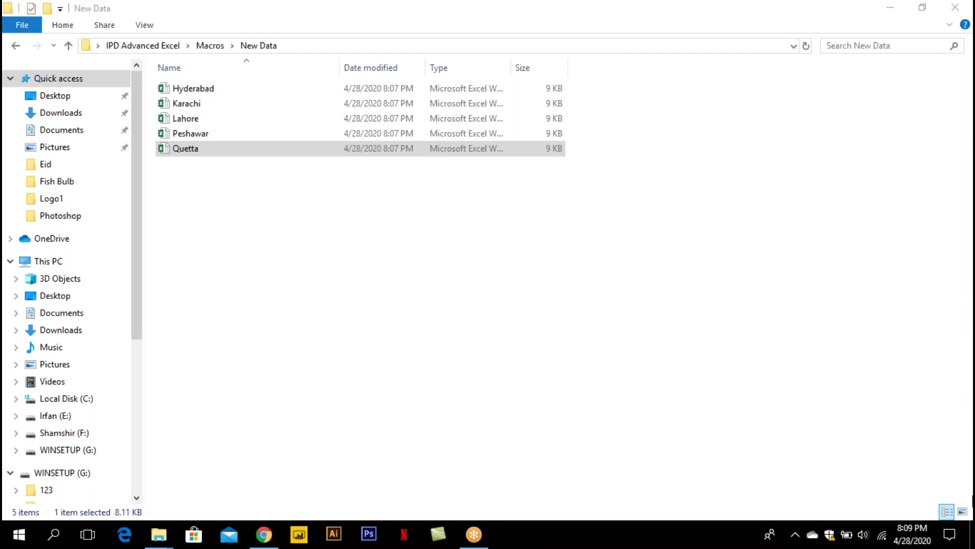
# Go up from the New Data folder to the IPD Advanced Excel folder in File Explorer
pyautogui.click(377, 340)
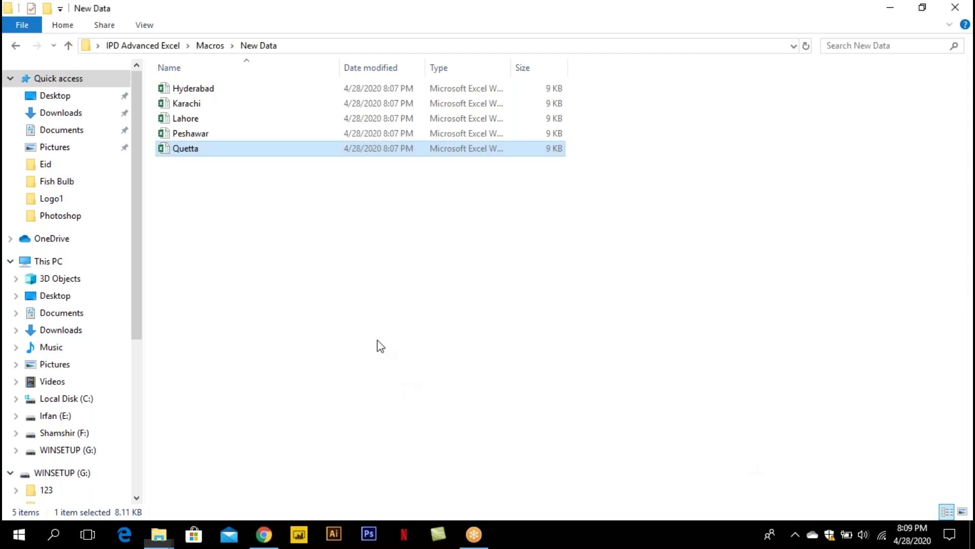
pyautogui.click(206, 45)
pyautogui.click(145, 45)
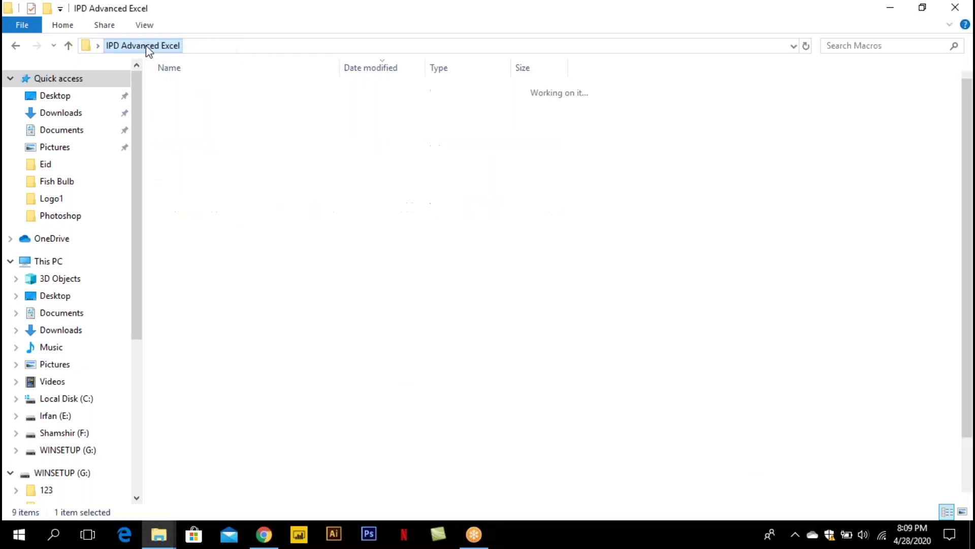
pyautogui.click(658, 132)
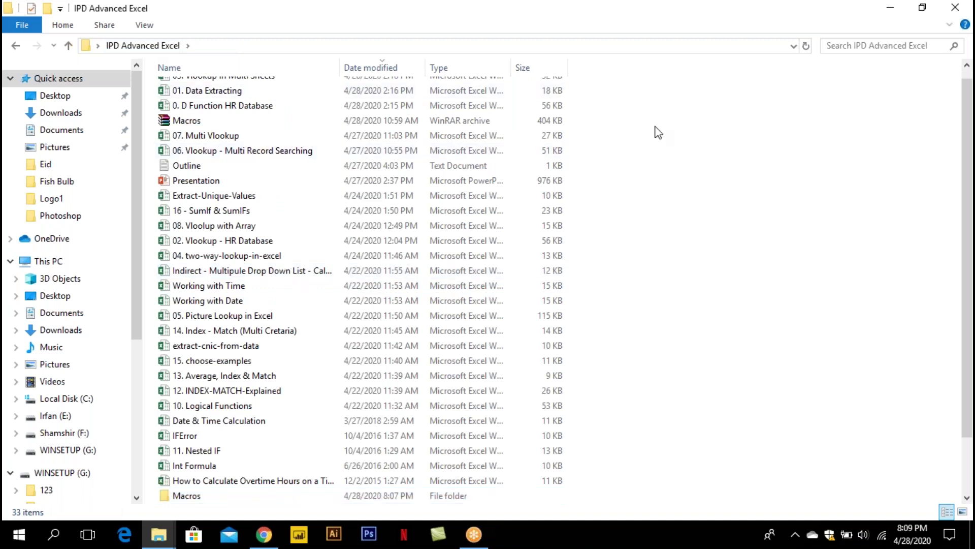
# Move the selection up to the 03. Vlookup in Multi Sheets file and sort the IPD Advanced Excel folder by type
pyautogui.press('Up')
pyautogui.press('Up')
pyautogui.press('Up')
pyautogui.press('Up')
pyautogui.press('Up')
pyautogui.press('Up')
pyautogui.press('Up')
pyautogui.press('Up')
pyautogui.press('Up')
pyautogui.press('Up')
pyautogui.press('Up')
pyautogui.press('Up')
pyautogui.press('Up')
pyautogui.press('Up')
pyautogui.press('Up')
pyautogui.press('Up')
pyautogui.press('Up')
pyautogui.press('Up')
pyautogui.press('Up')
pyautogui.press('Up')
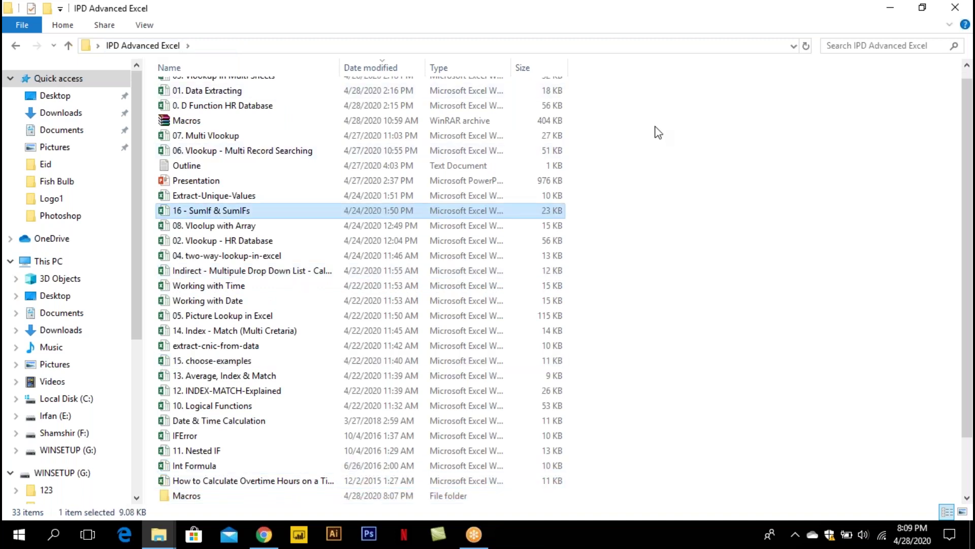
pyautogui.press('Up')
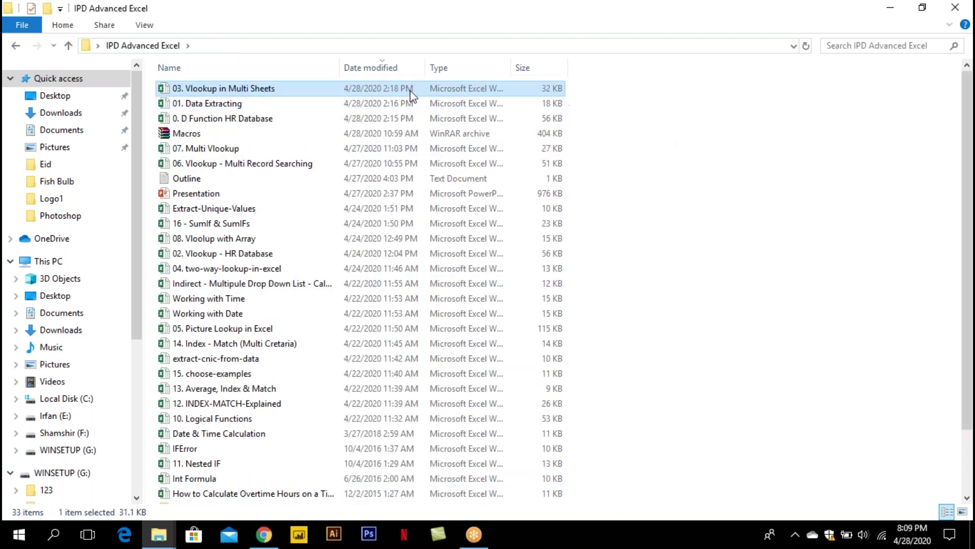
pyautogui.click(457, 73)
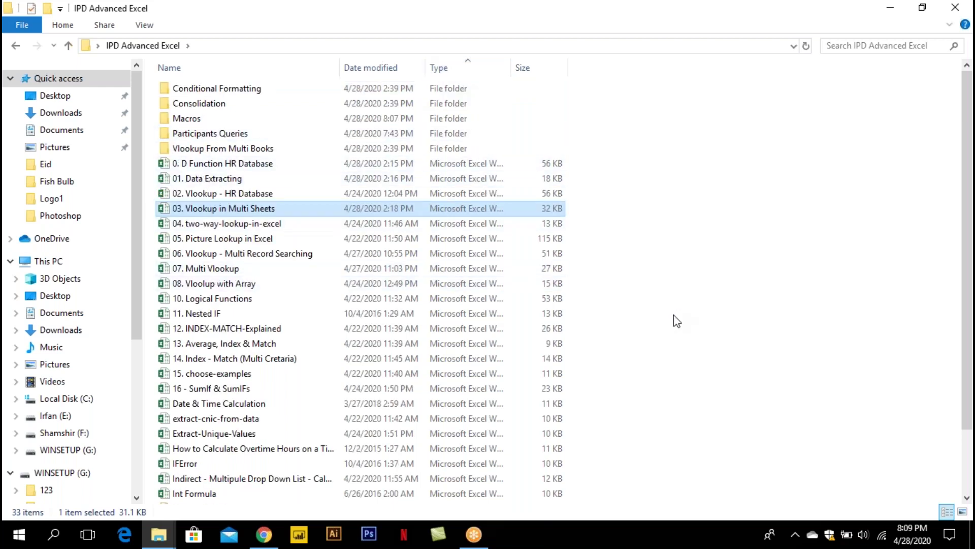
# Open the 01. Data Extracting workbook from the IPD Advanced Excel folder
pyautogui.click(970, 474)
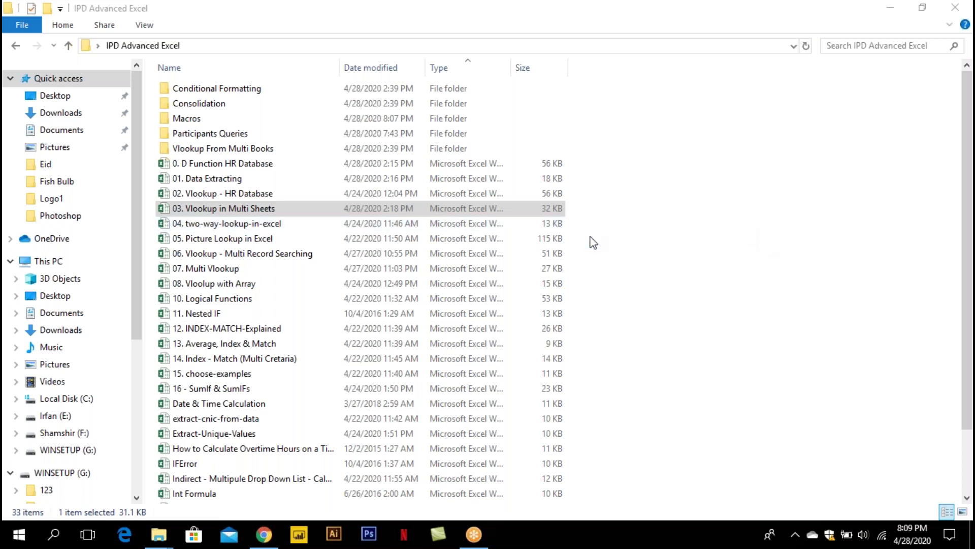
pyautogui.click(611, 257)
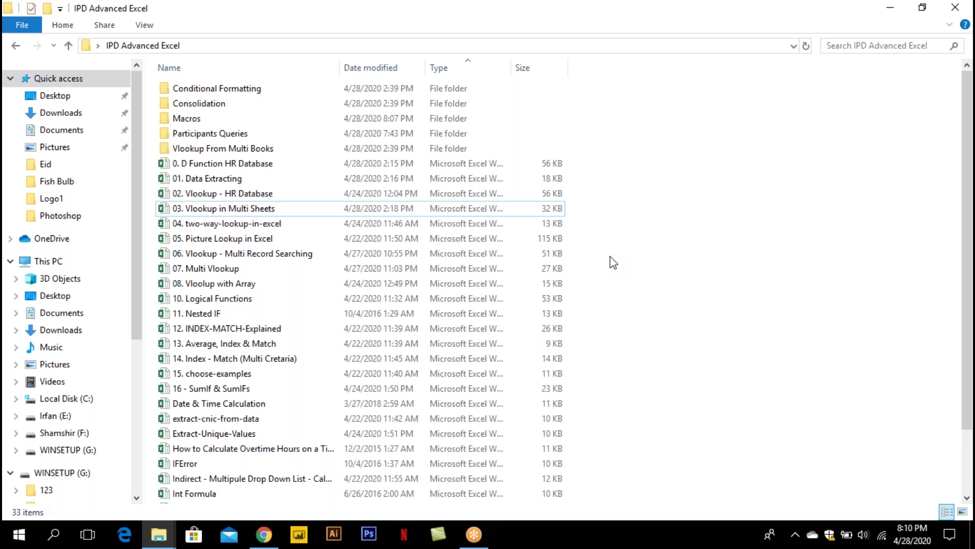
pyautogui.doubleClick(225, 184)
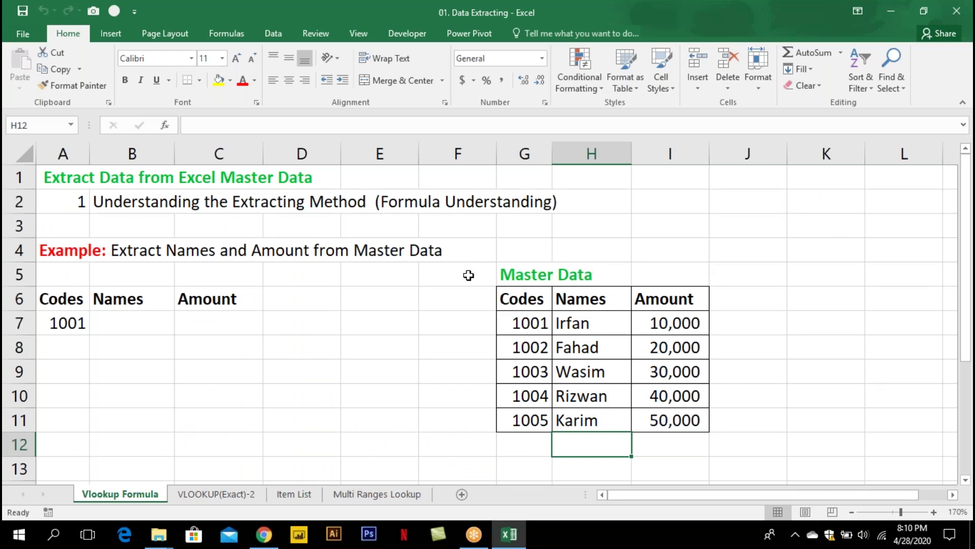
# Examine the lookup code in A7 and the Master Data table in G6:I11 on the Vlookup Formula sheet
pyautogui.click(75, 321)
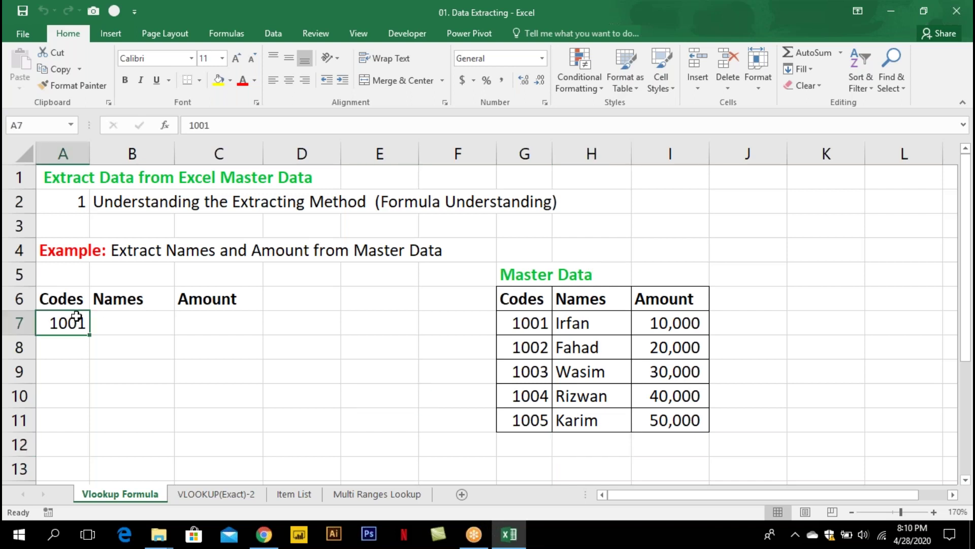
pyautogui.click(524, 301)
pyautogui.moveTo(523, 301); pyautogui.dragTo(686, 420)
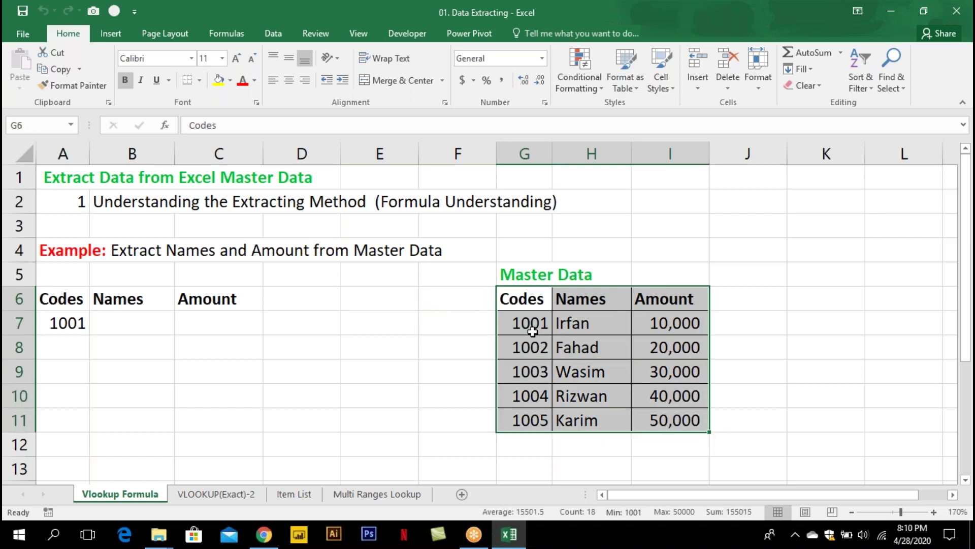
# Convert the Master Data range G6:I11 into an Excel table with headers
pyautogui.click(60, 324)
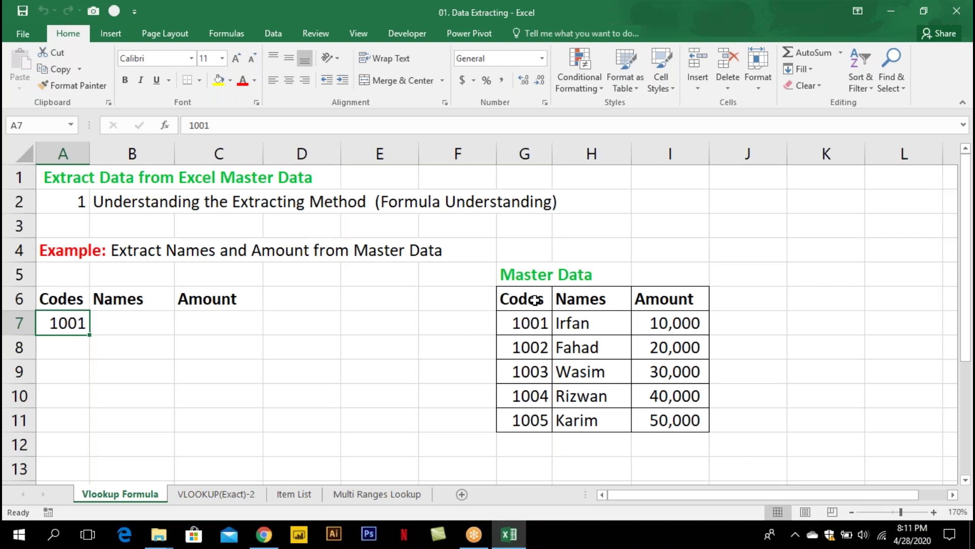
pyautogui.moveTo(535, 300); pyautogui.dragTo(700, 420)
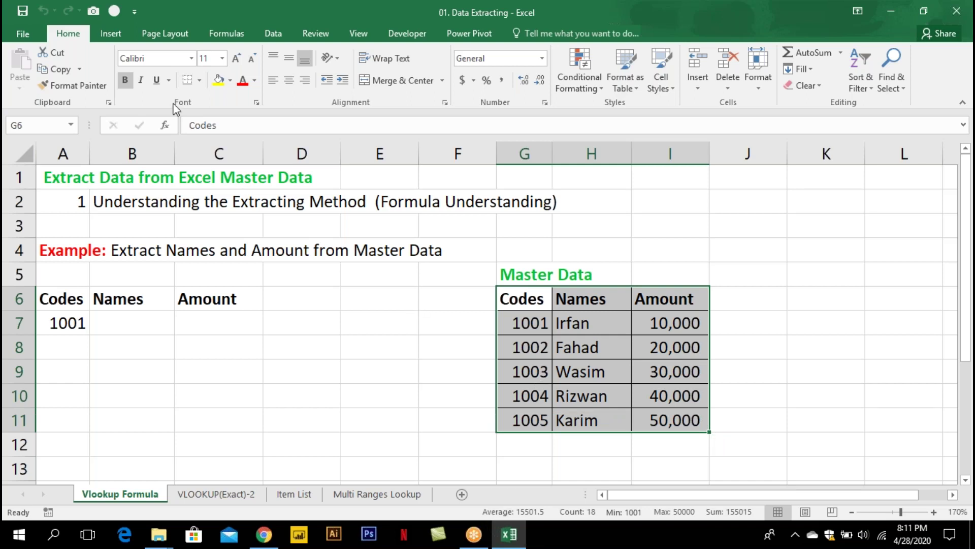
pyautogui.click(116, 40)
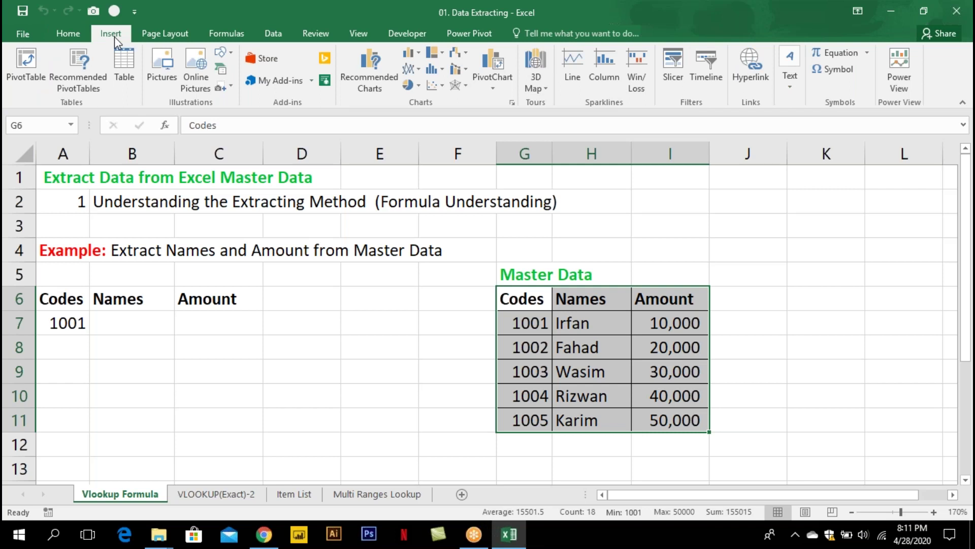
pyautogui.click(125, 71)
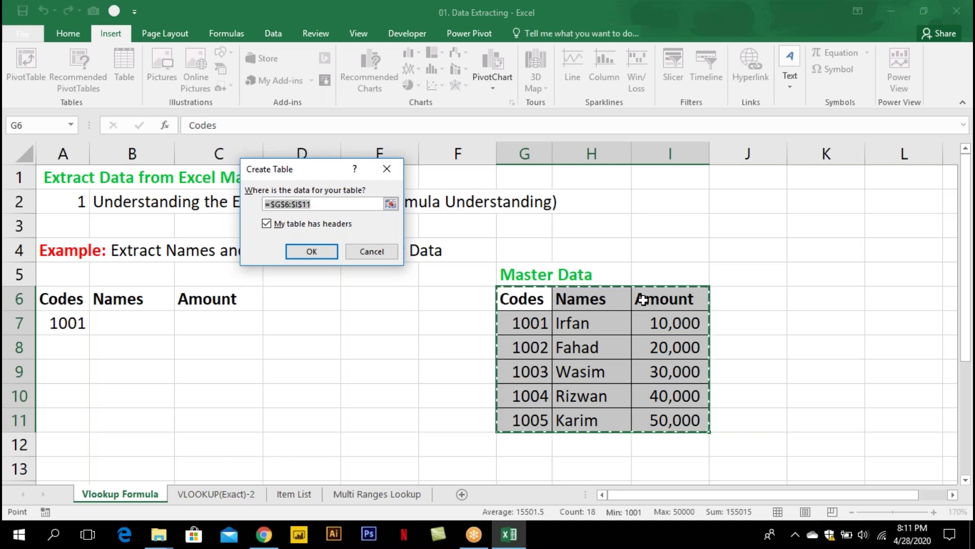
pyautogui.click(311, 251)
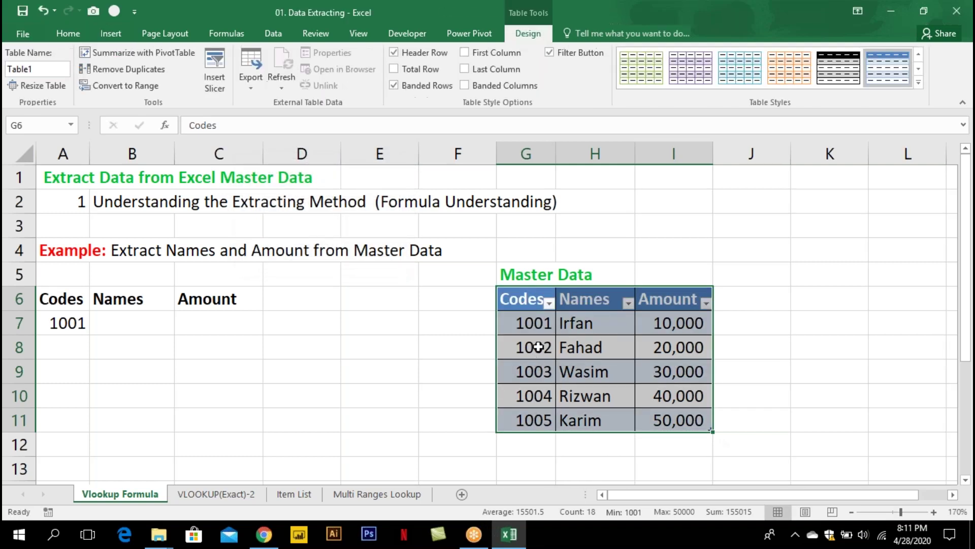
pyautogui.click(538, 347)
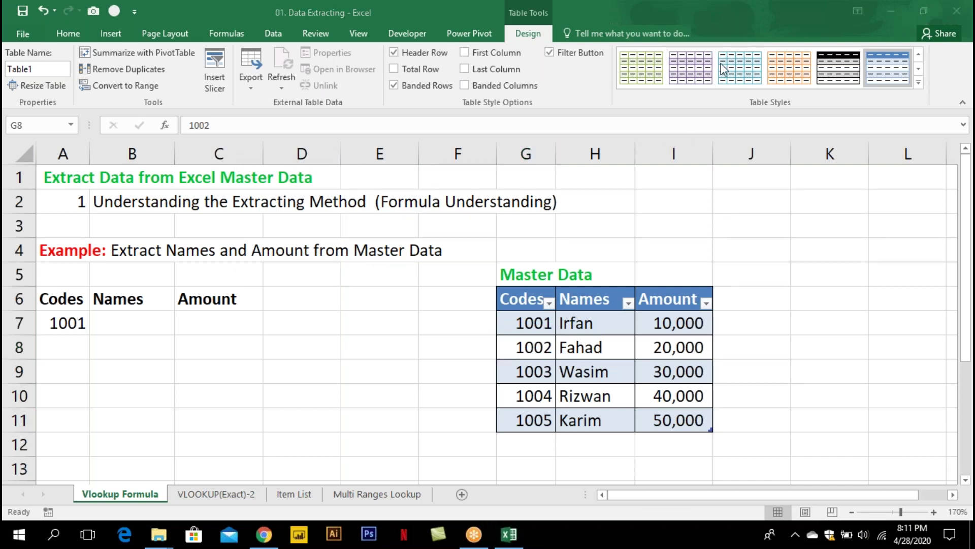
# Review the Master Data table's style options, table name and Names column filter list, leaving them as they are
pyautogui.click(753, 78)
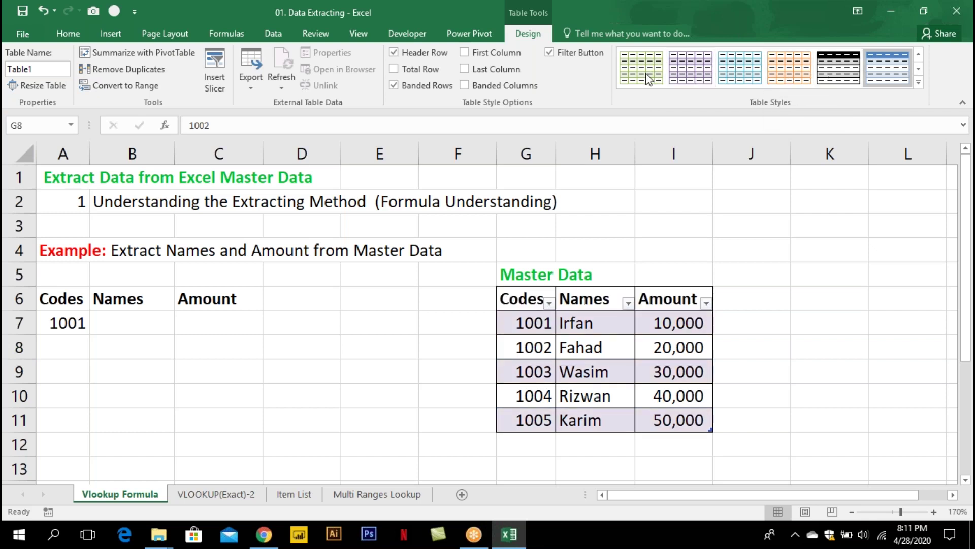
pyautogui.click(40, 69)
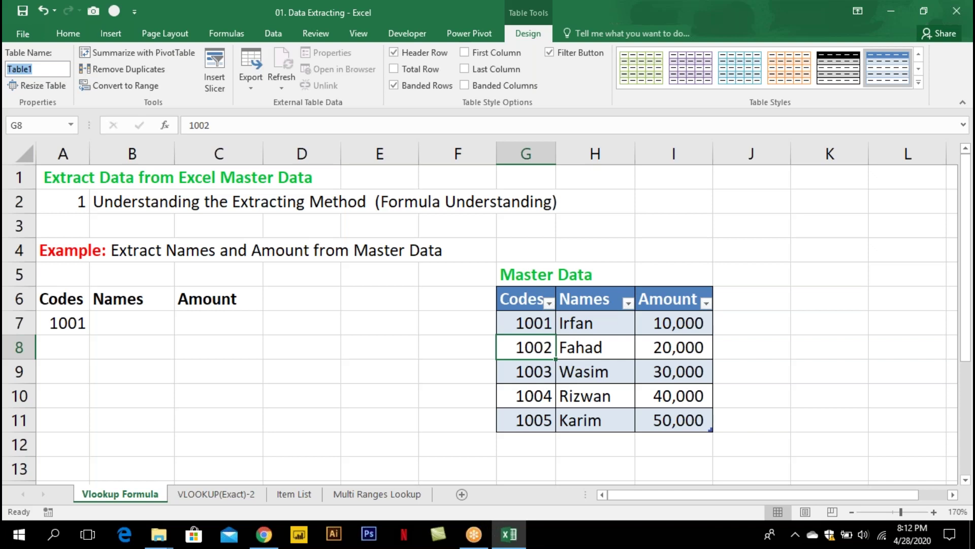
pyautogui.click(612, 367)
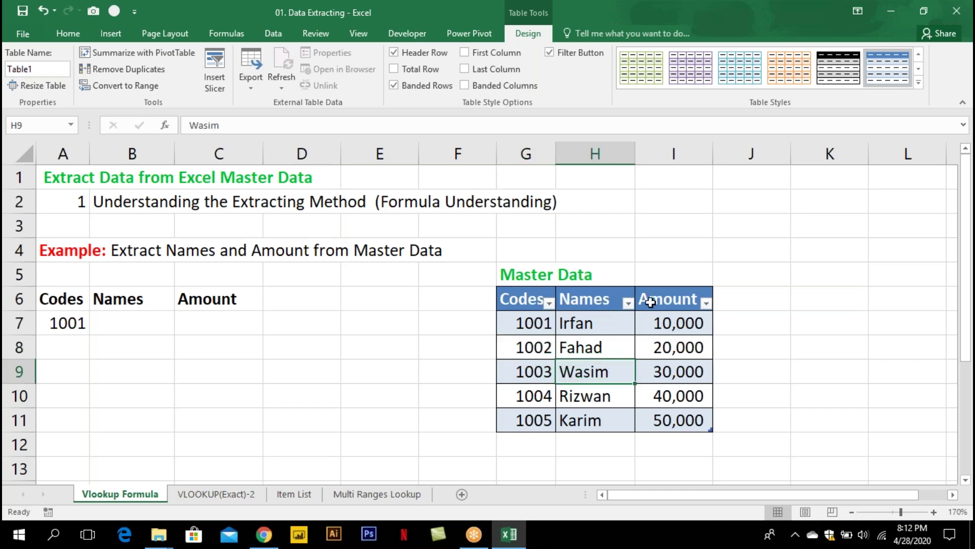
pyautogui.click(629, 303)
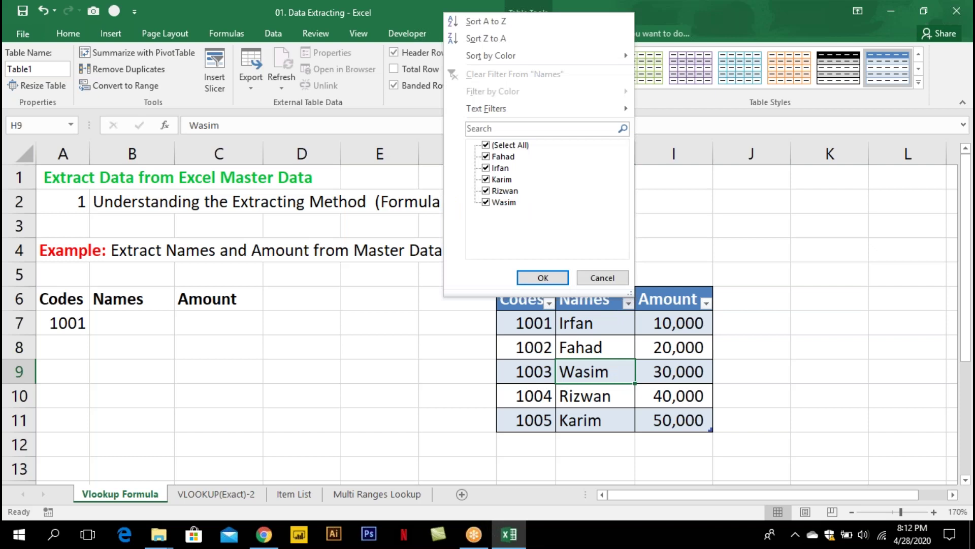
pyautogui.click(618, 279)
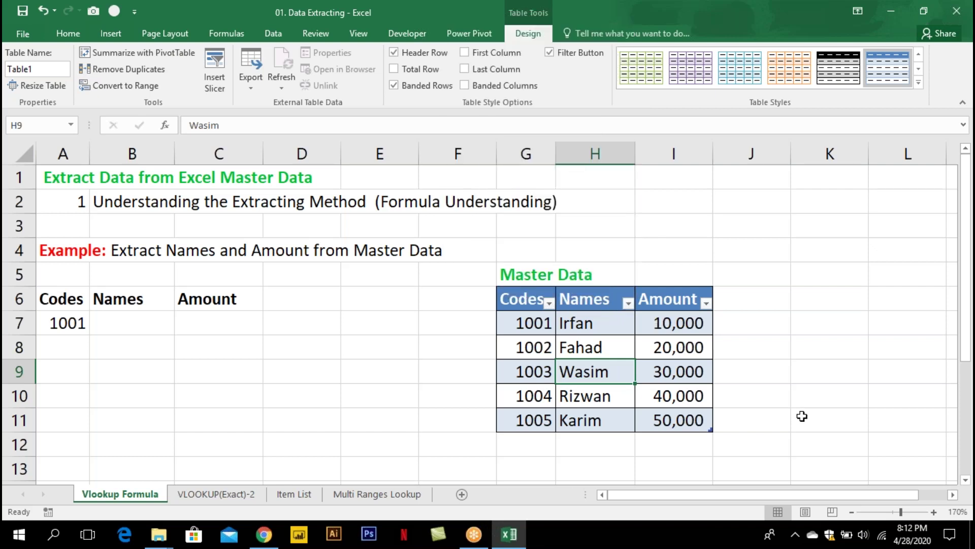
# Examine how the Master Data table's header row is shown at different vertical positions of the sheet
pyautogui.scroll(-2, 964, 483)
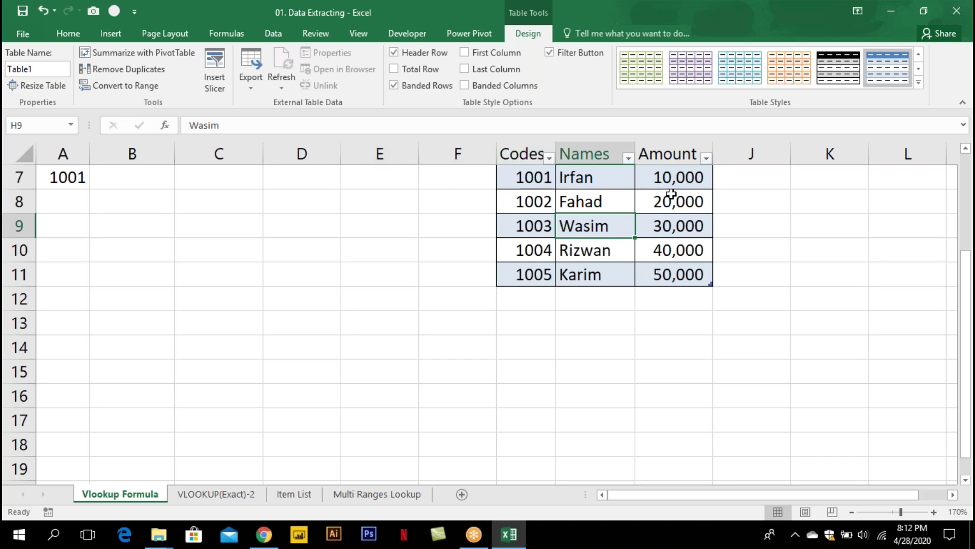
pyautogui.click(966, 148)
pyautogui.click(966, 149)
pyautogui.click(965, 148)
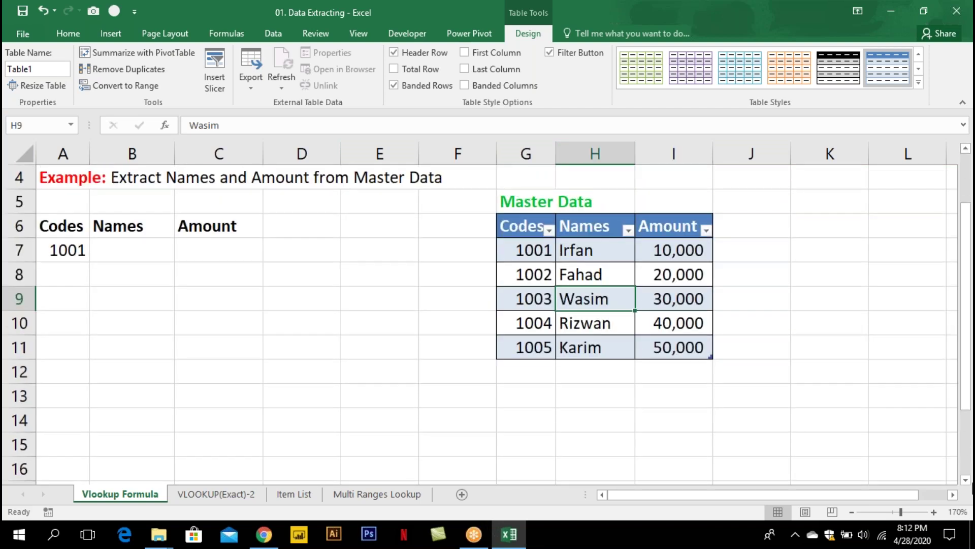
pyautogui.click(967, 481)
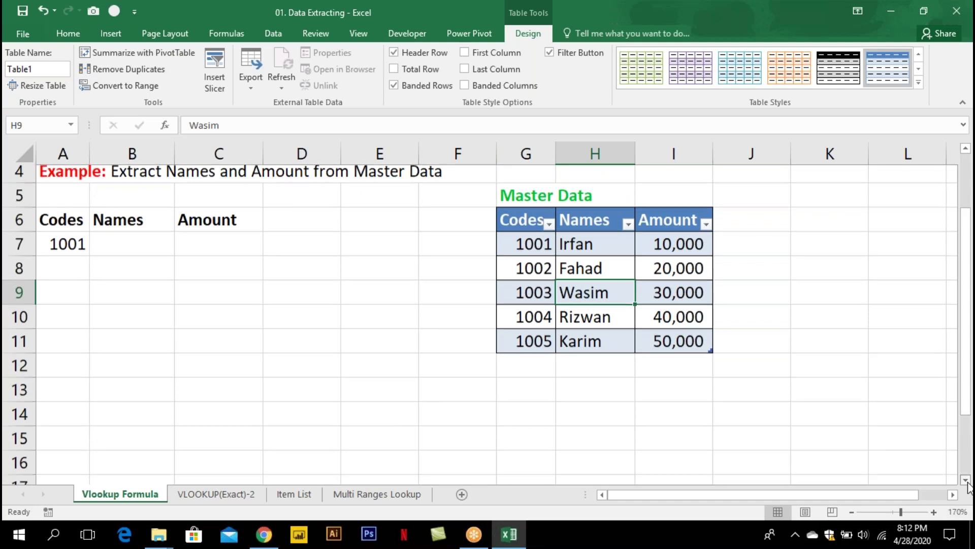
pyautogui.click(967, 481)
pyautogui.click(966, 481)
pyautogui.click(966, 481)
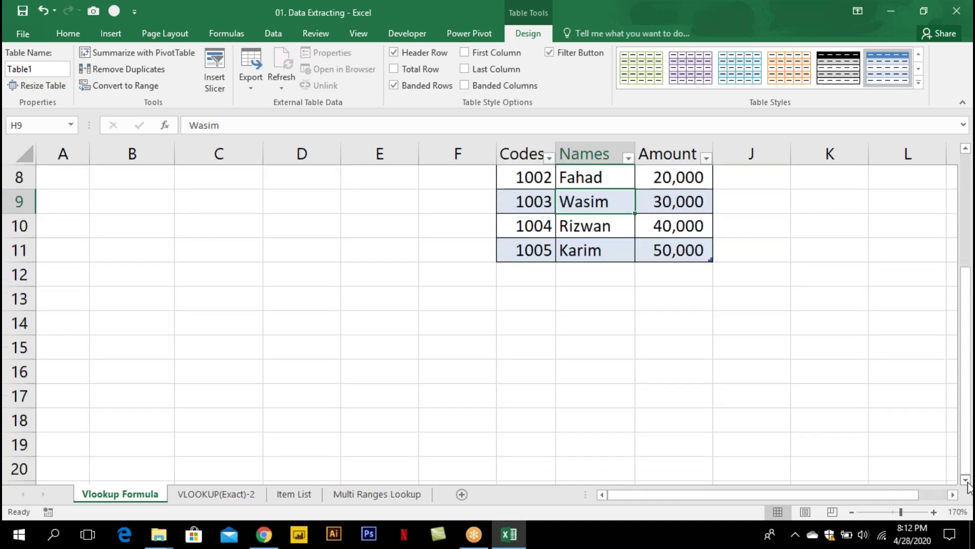
pyautogui.click(965, 148)
pyautogui.click(966, 148)
pyautogui.click(965, 148)
pyautogui.click(966, 148)
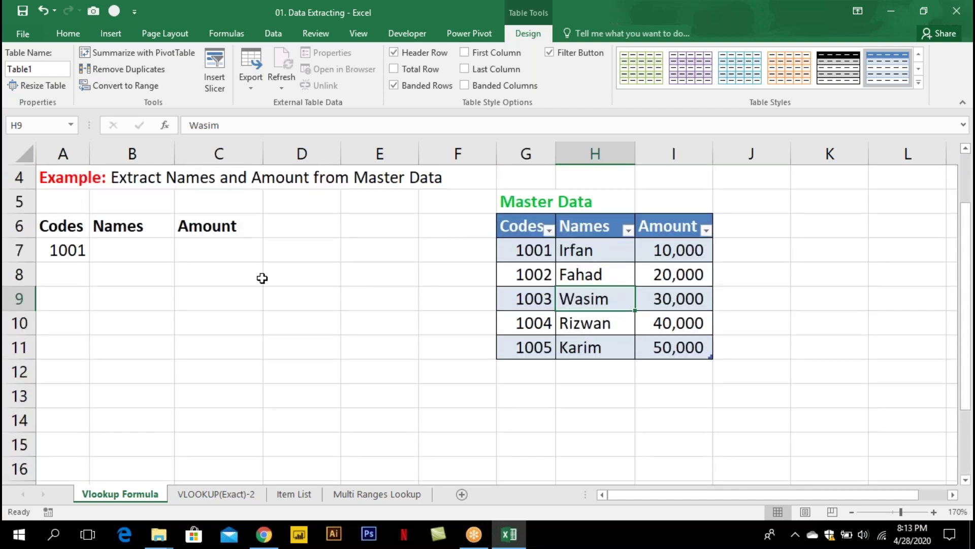
# Enter =VLOOKUP(A7,Table1,2,FALSE) in B7 to extract the name for the code in A7
pyautogui.click(131, 254)
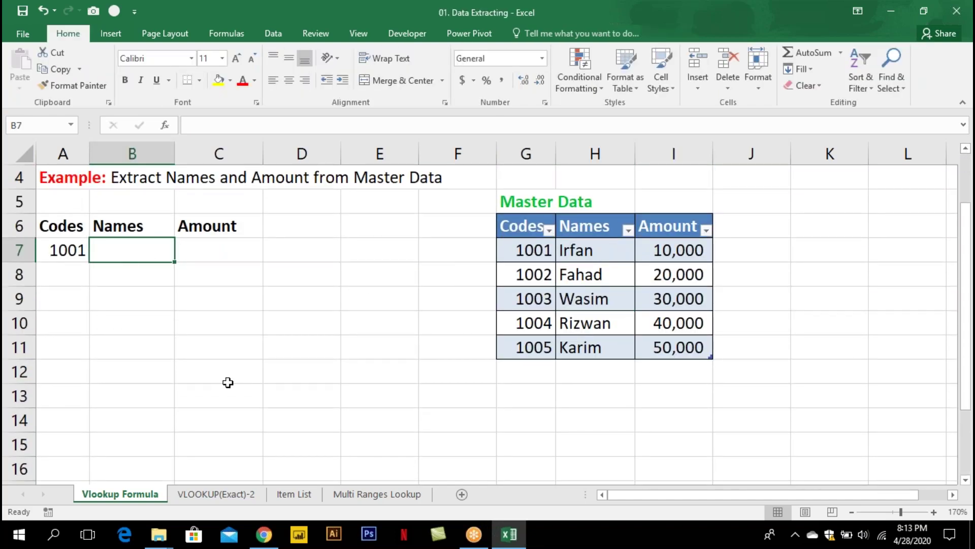
pyautogui.write('=vl')
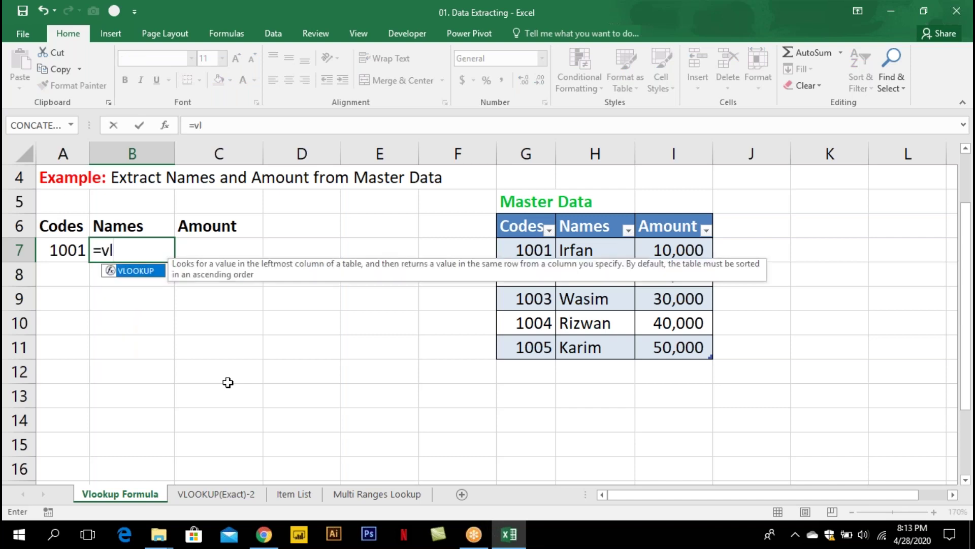
pyautogui.press('Tab')
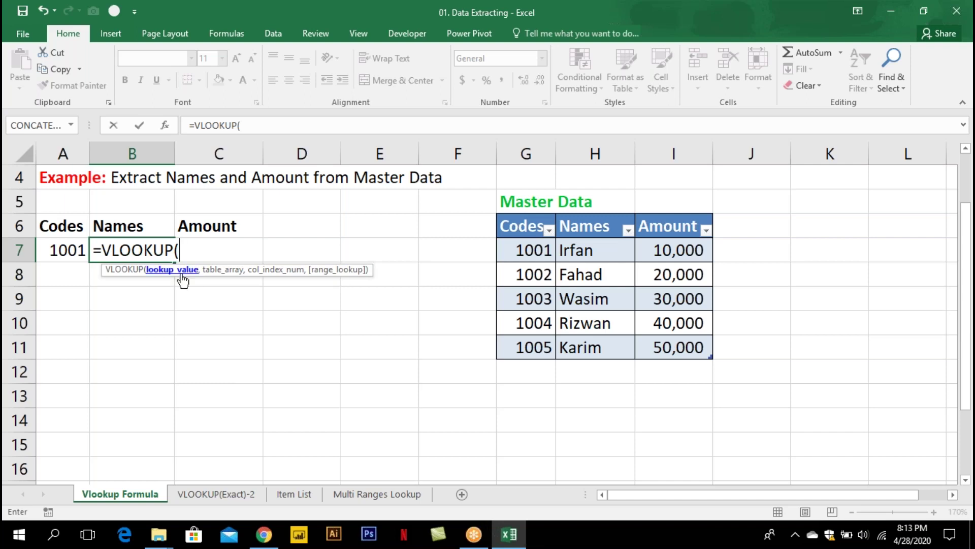
pyautogui.click(76, 251)
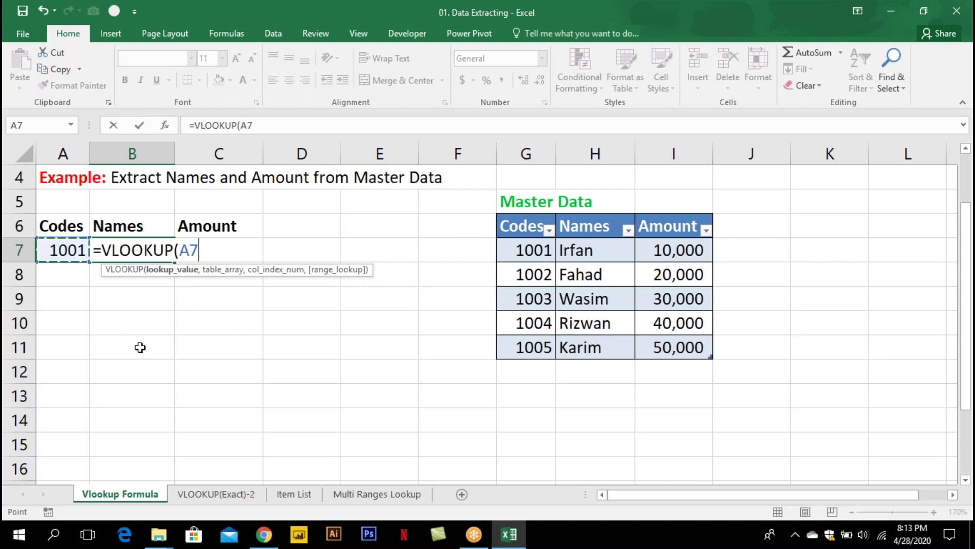
pyautogui.write(',')
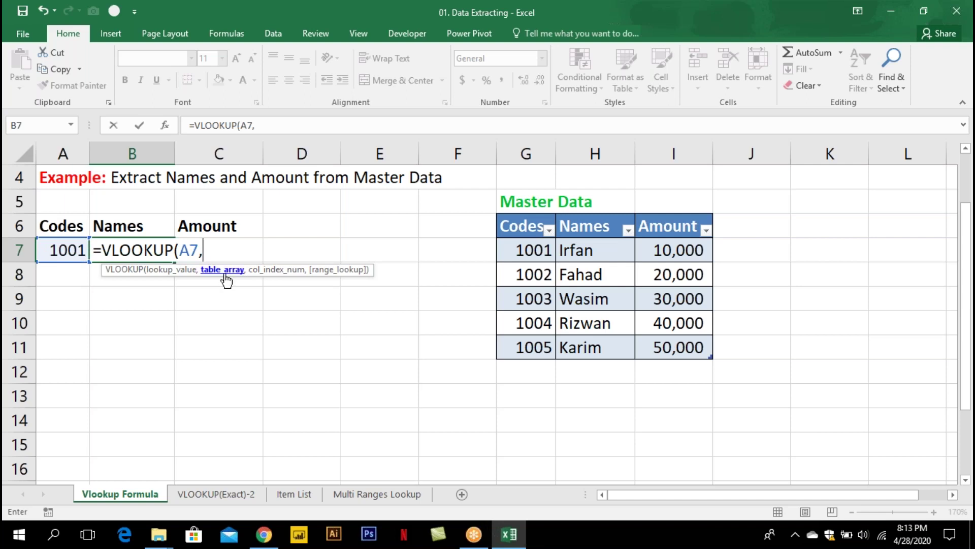
pyautogui.moveTo(521, 250); pyautogui.dragTo(671, 346)
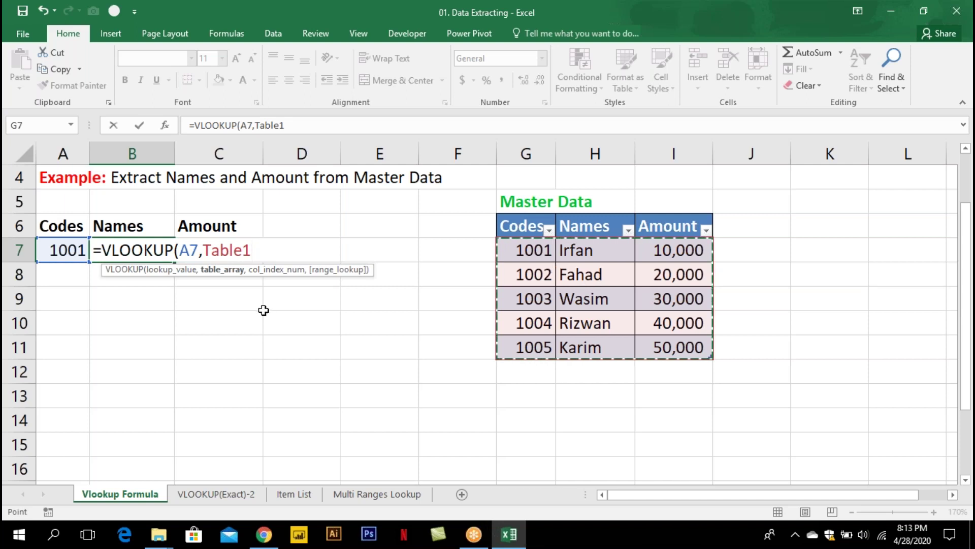
pyautogui.write(',')
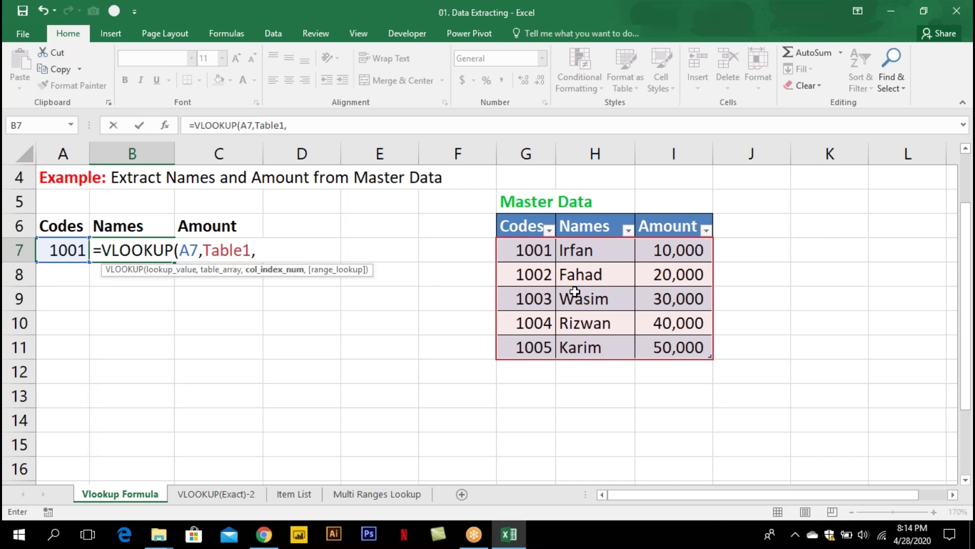
pyautogui.write('2,')
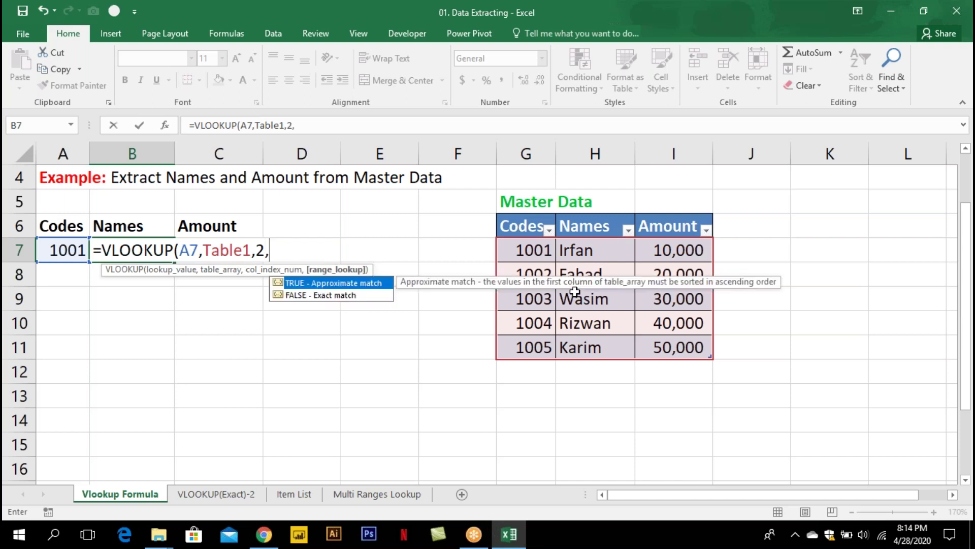
pyautogui.click(336, 295)
pyautogui.press('Tab')
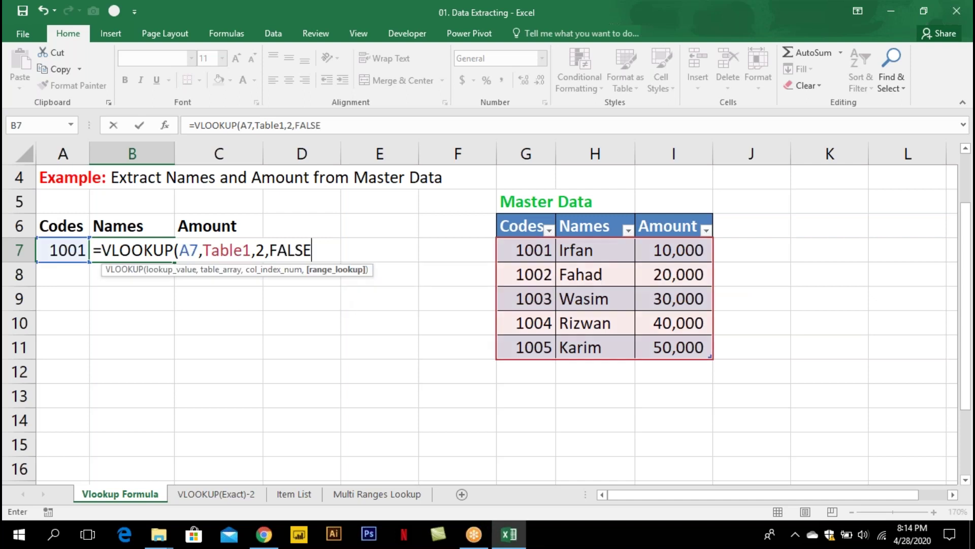
pyautogui.press('Return')
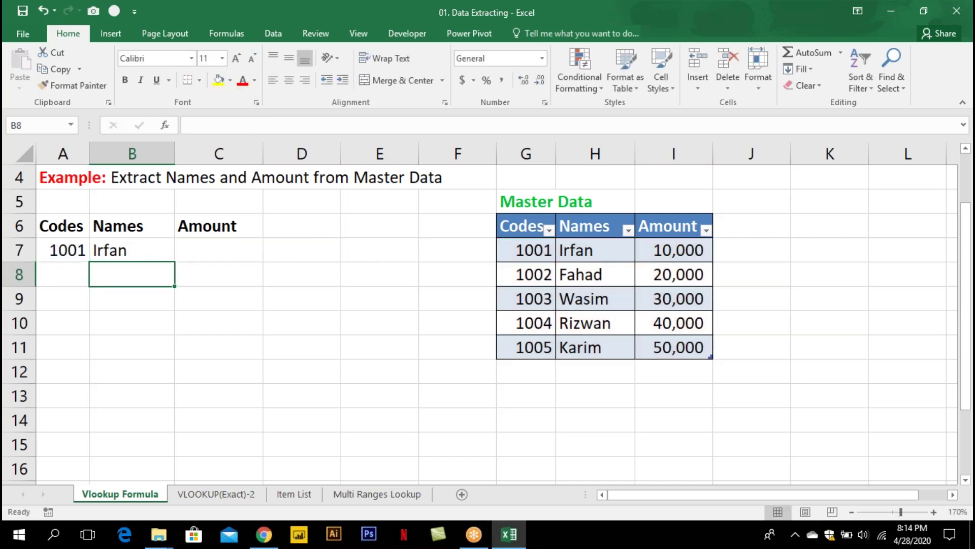
# Test the name lookup by changing the code in A7 to 1002
pyautogui.press('Up')
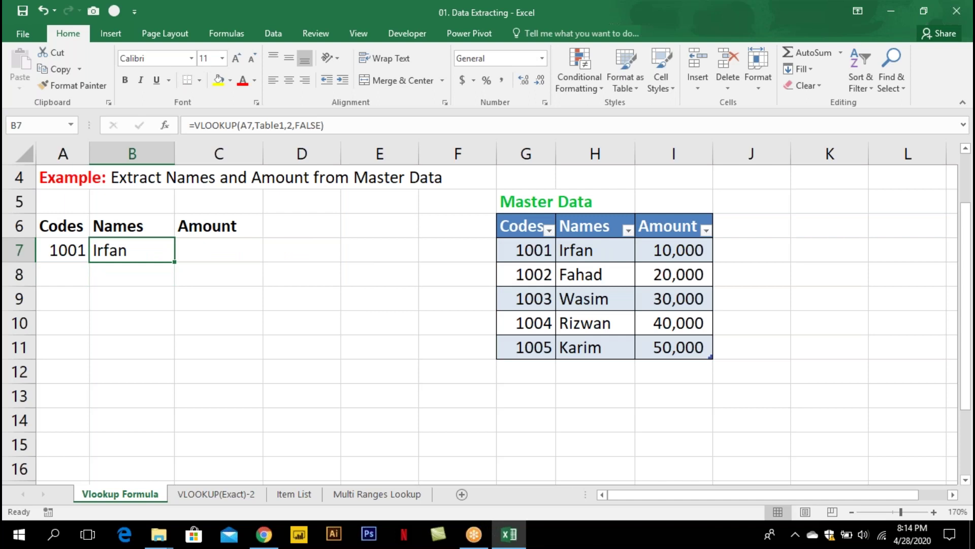
pyautogui.press('Left')
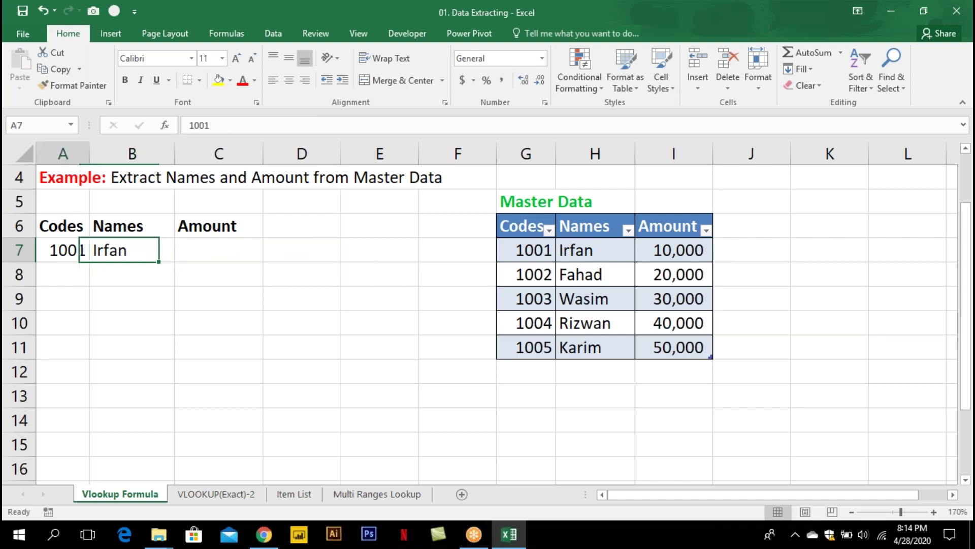
pyautogui.press('F2')
pyautogui.press('BackSpace')
pyautogui.write('2')
pyautogui.press('Return')
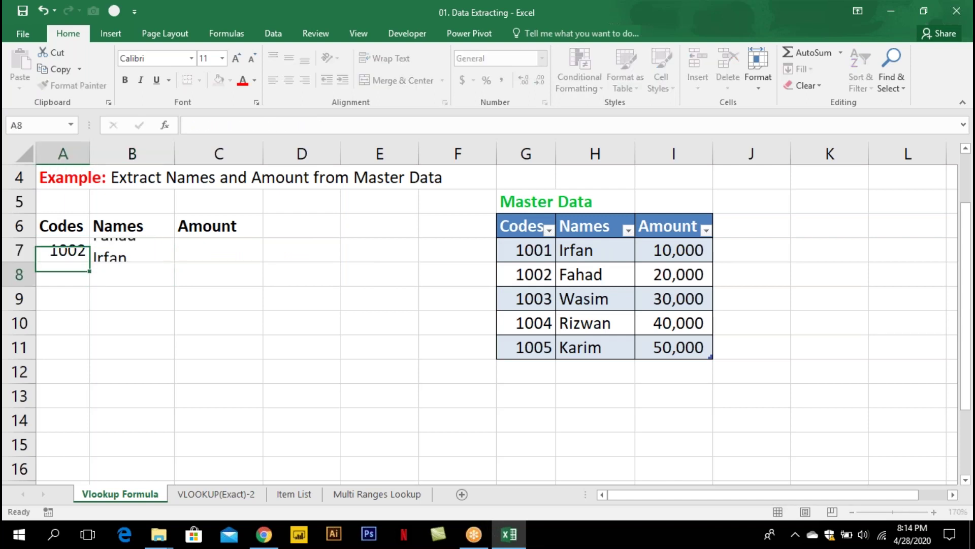
# Test the name lookup with code 1003 in A7 and check the formula cell B7
pyautogui.press('Up')
pyautogui.write('1003')
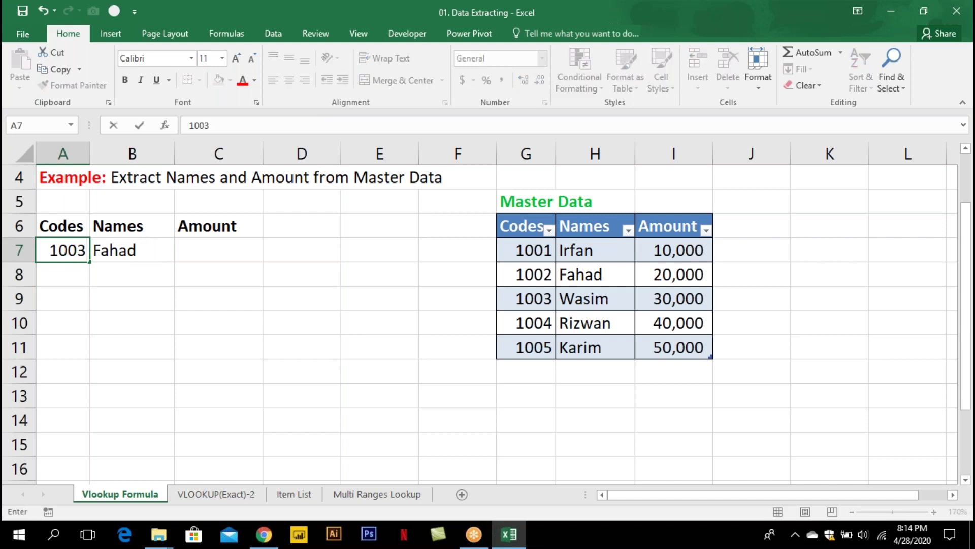
pyautogui.press('Return')
pyautogui.press('Up')
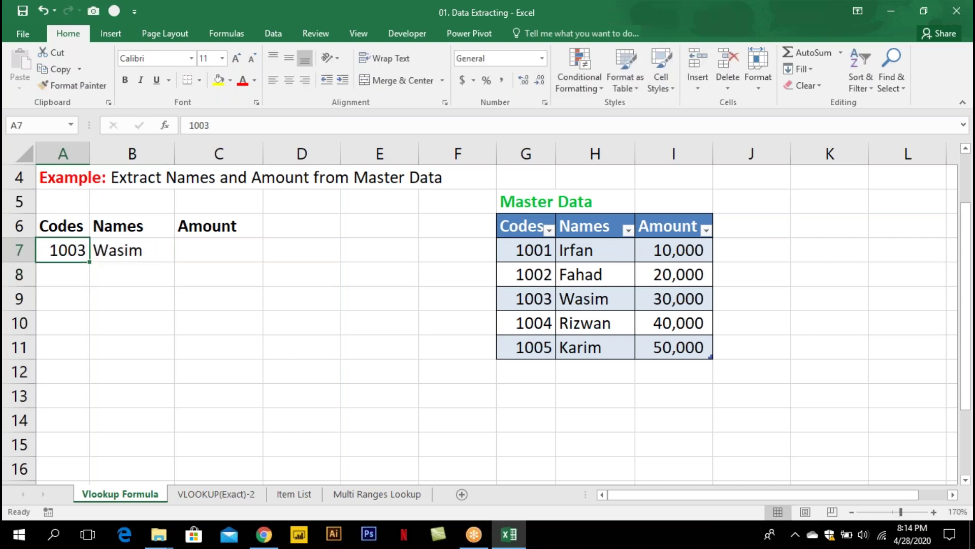
pyautogui.press('Right')
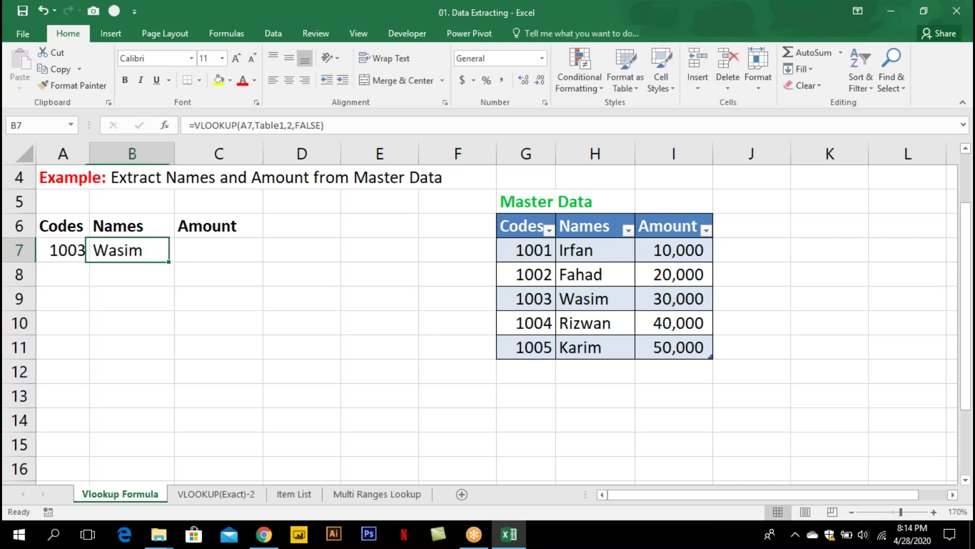
# Set the code in A7 to 1010, which is missing from the Master Data table, and select B7
pyautogui.press('Left')
pyautogui.write('1010')
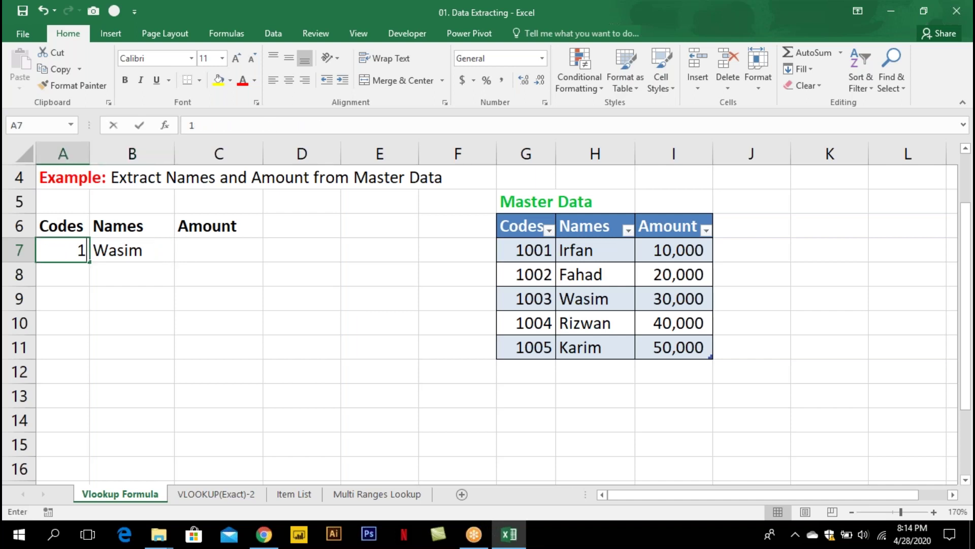
pyautogui.press('Return')
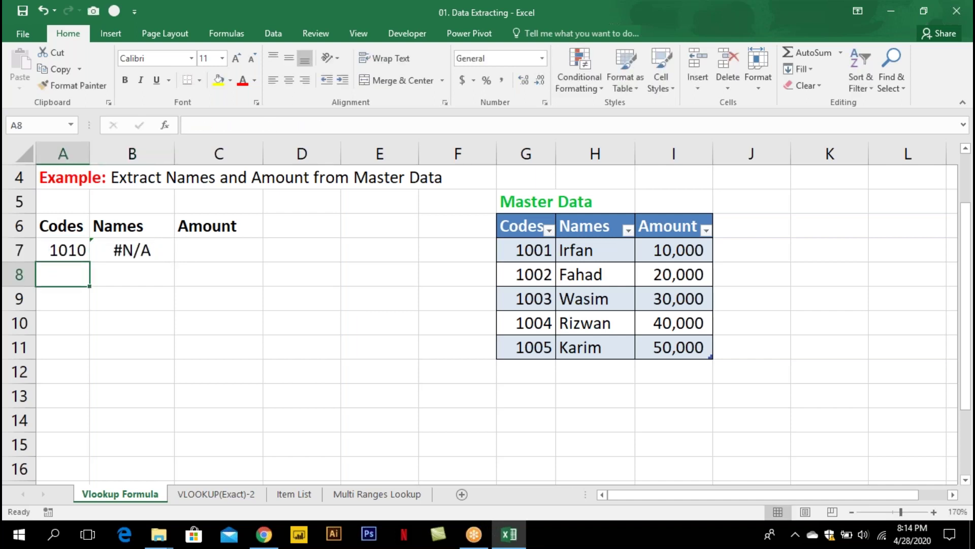
pyautogui.press('Up')
pyautogui.press('Right')
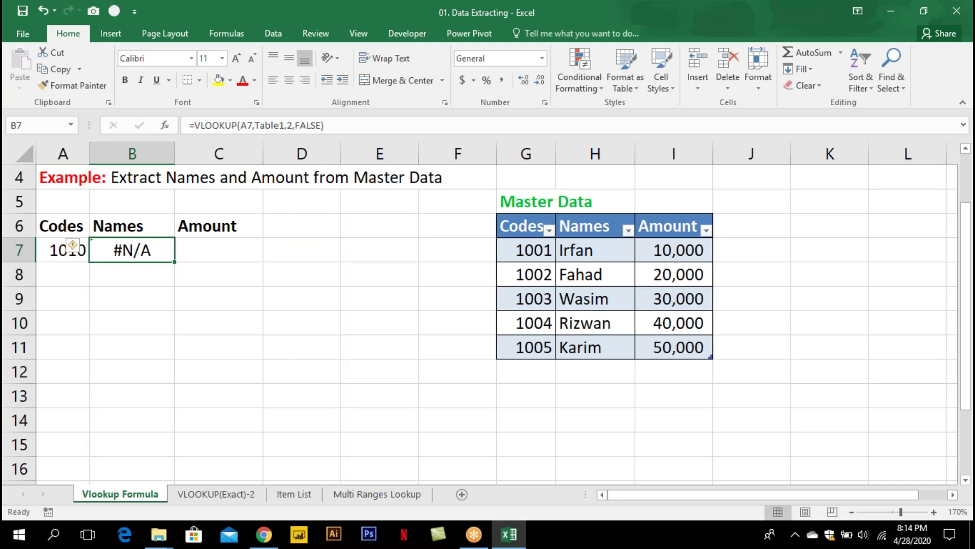
# Wrap the VLOOKUP in B7 in IFERROR so that missing codes return "Record Not Found"
pyautogui.press('F2')
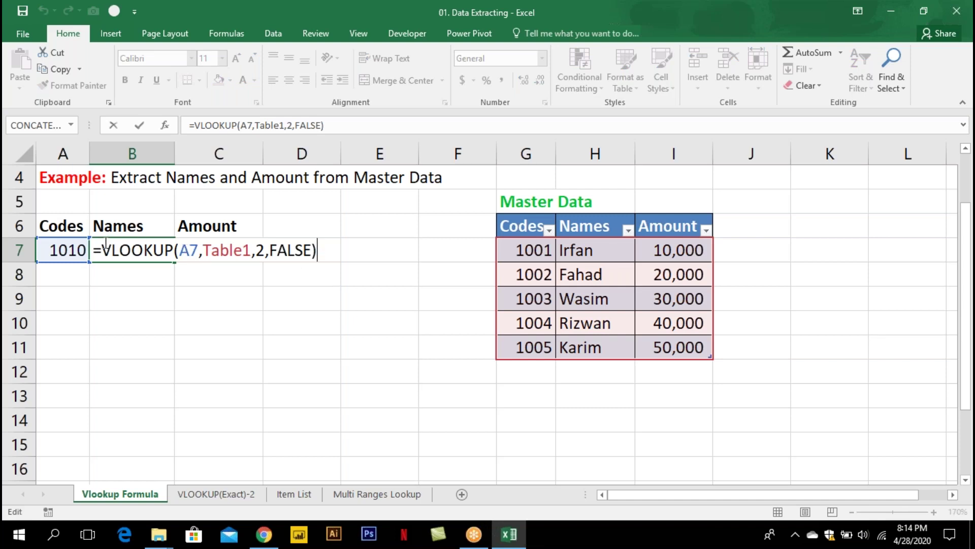
pyautogui.click(103, 249)
pyautogui.write('IFERROR(')
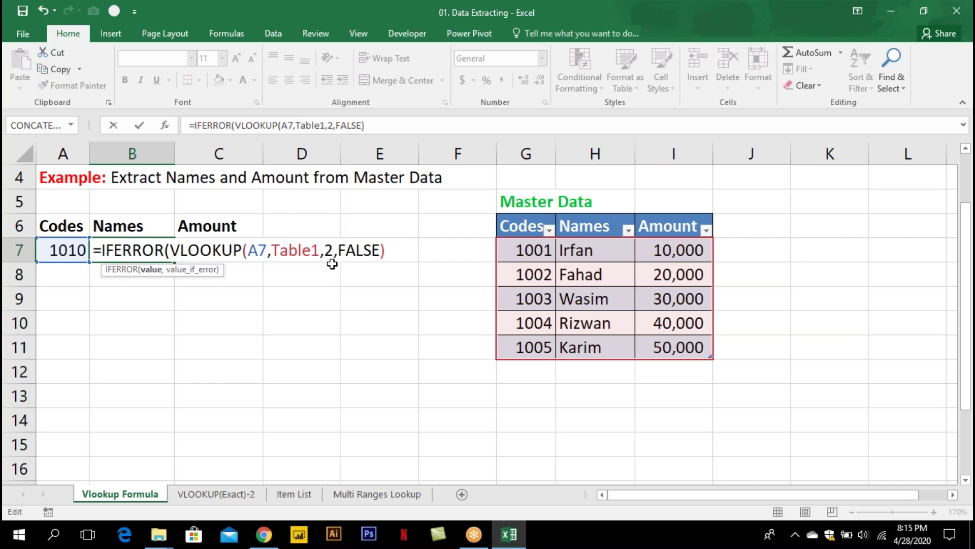
pyautogui.click(390, 249)
pyautogui.write(',')
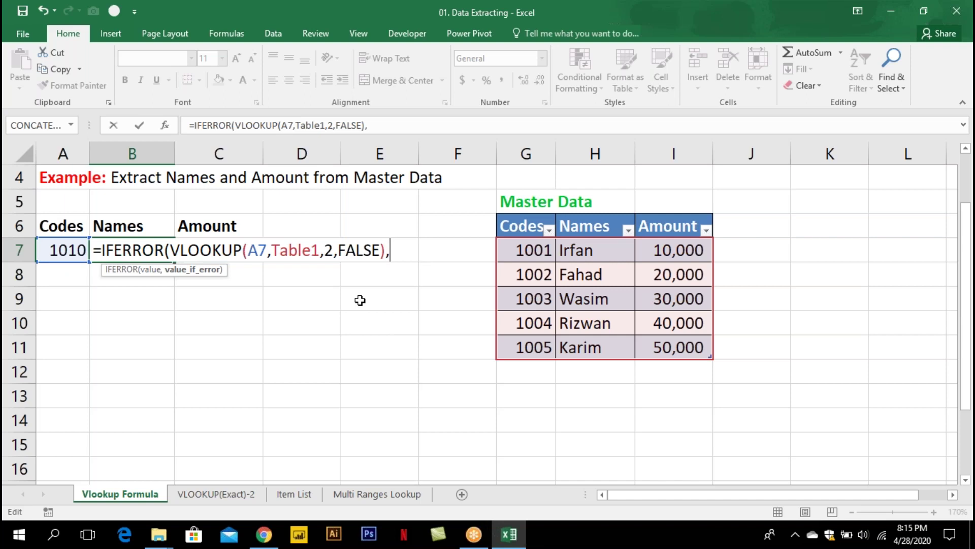
pyautogui.write('"Record Not ')
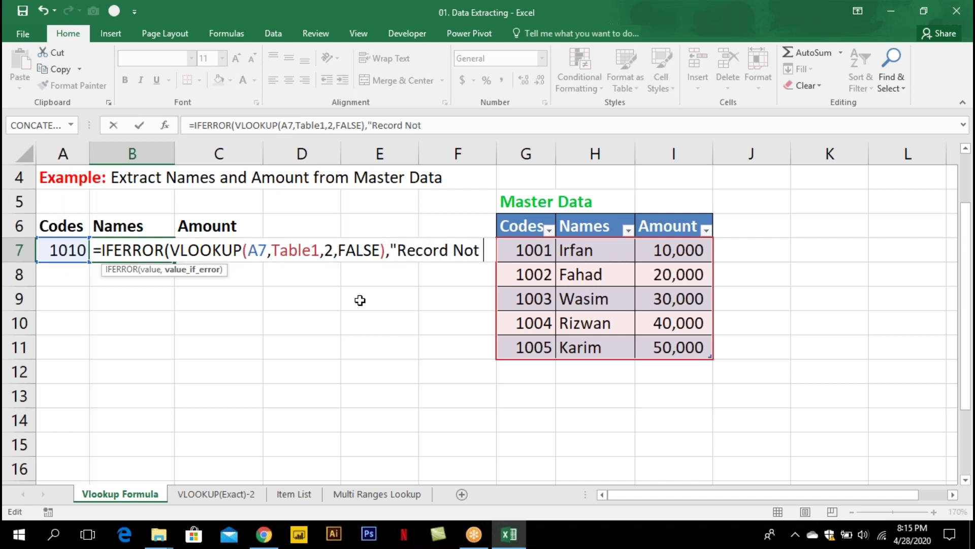
pyautogui.write('Found")')
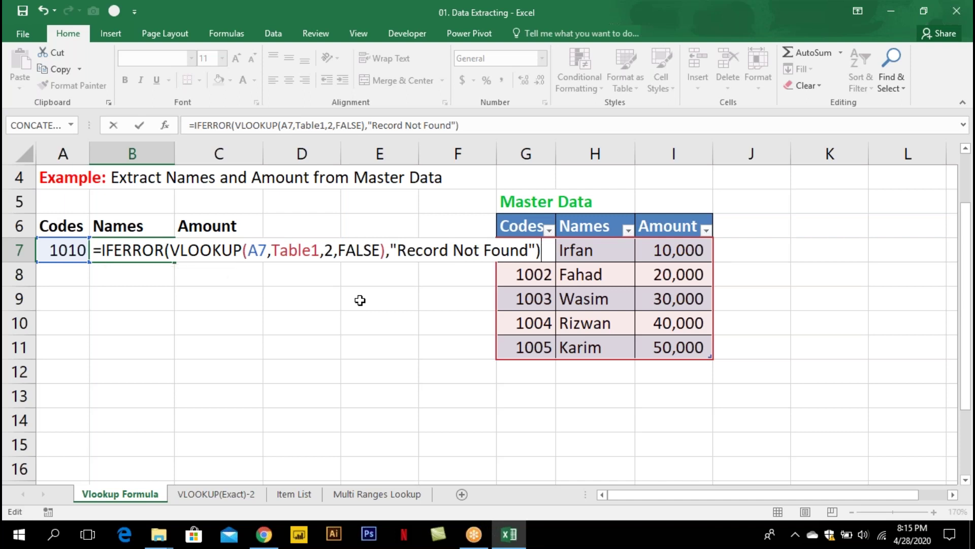
pyautogui.press('Return')
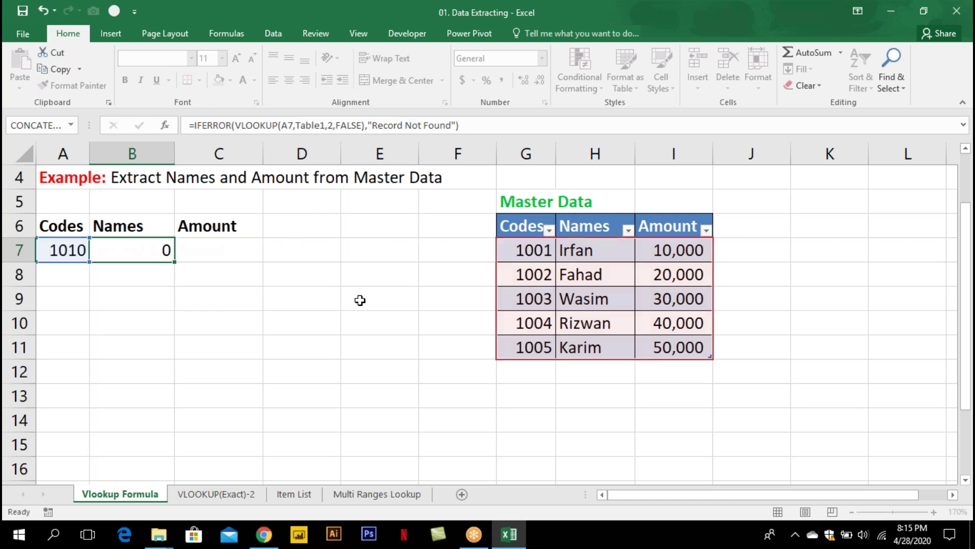
# Test the IFERROR name lookup with the existing code 1001 in A7
pyautogui.press('Up')
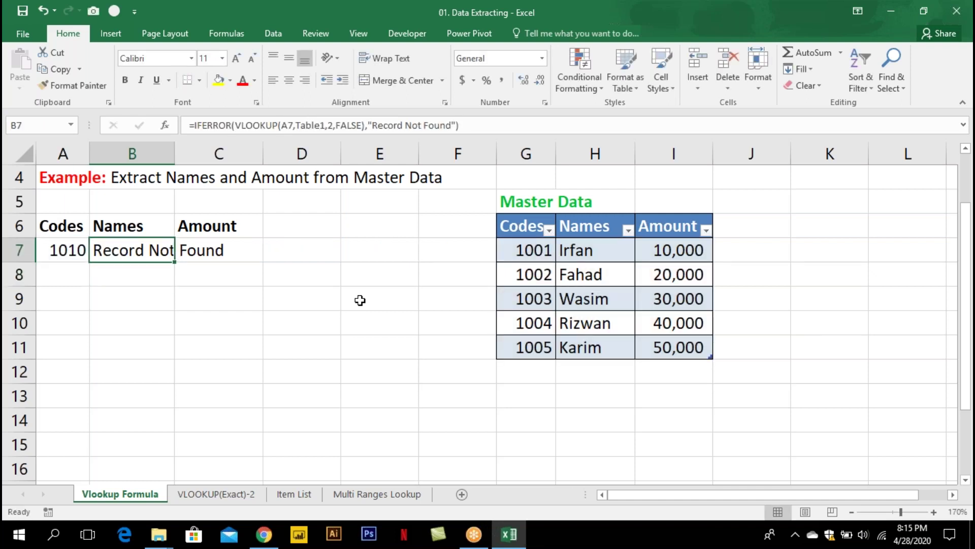
pyautogui.press('Left')
pyautogui.write('101')
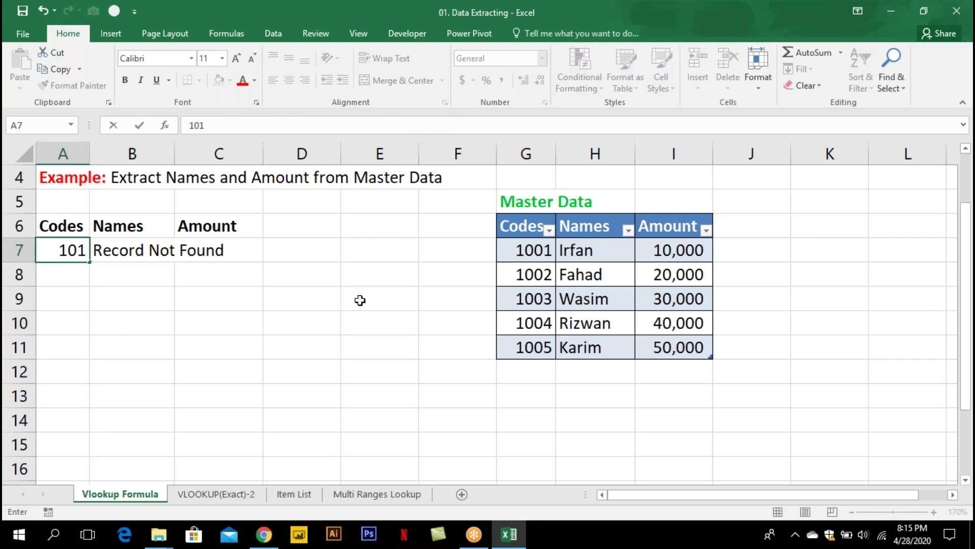
pyautogui.press('BackSpace')
pyautogui.write('01')
pyautogui.press('Return')
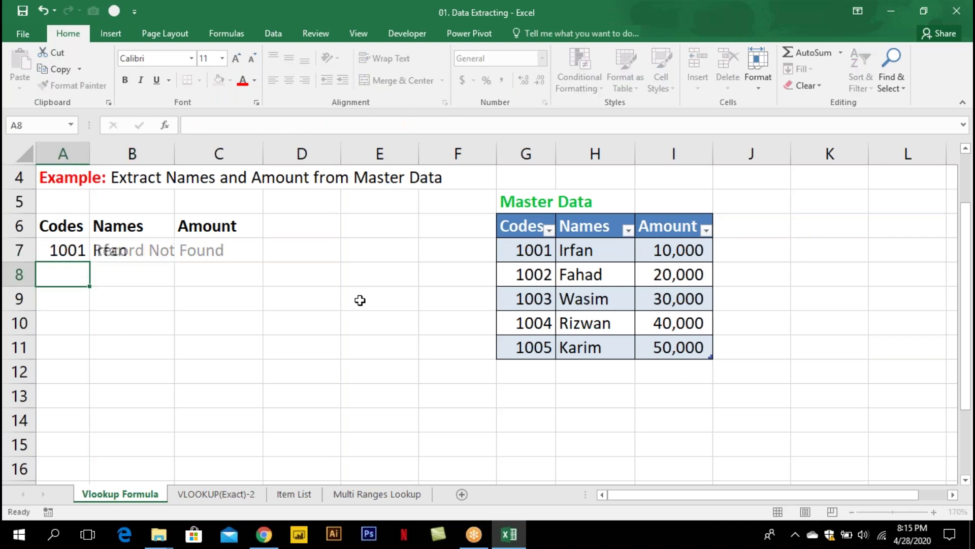
# Set the code in A7 to 1015, which is missing from the Master Data, and review the formula in B7
pyautogui.press('Up')
pyautogui.write('1015')
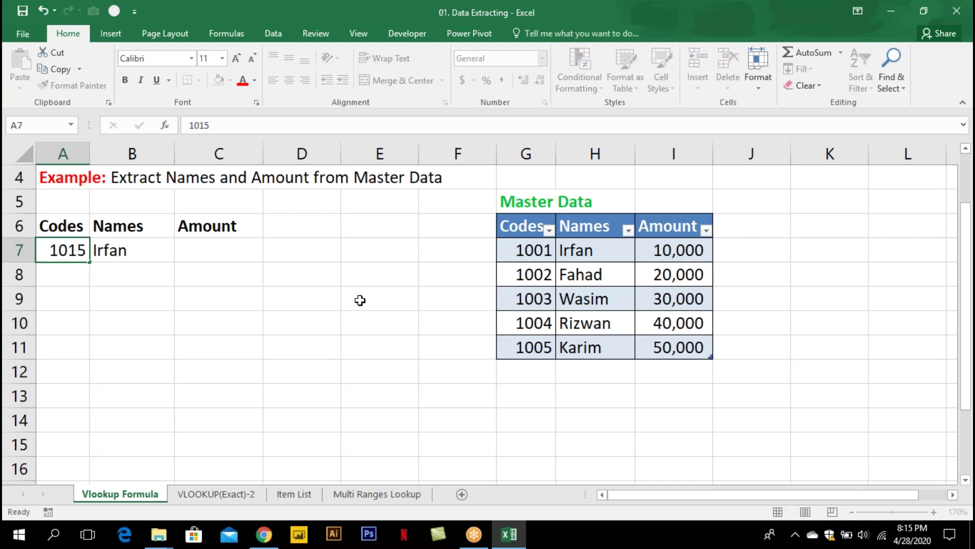
pyautogui.press('Return')
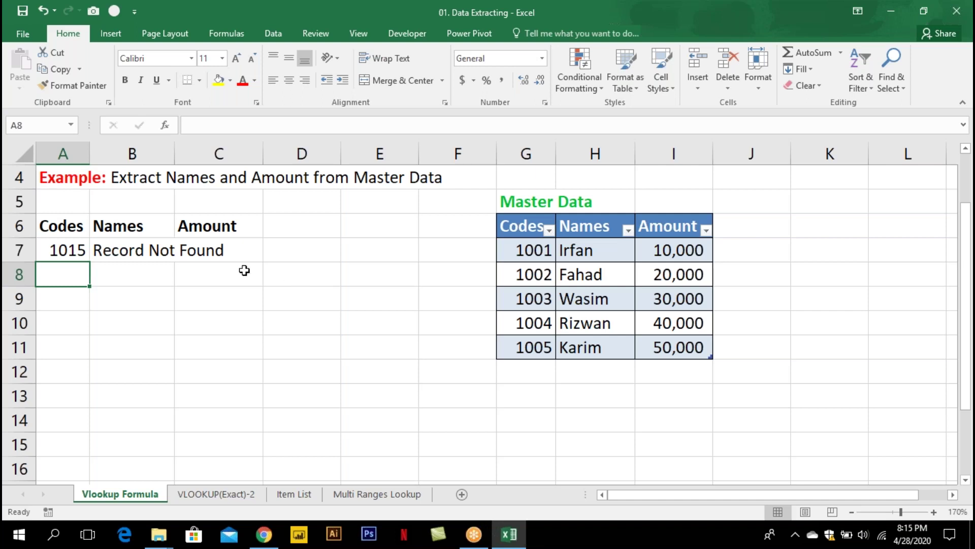
pyautogui.doubleClick(133, 250)
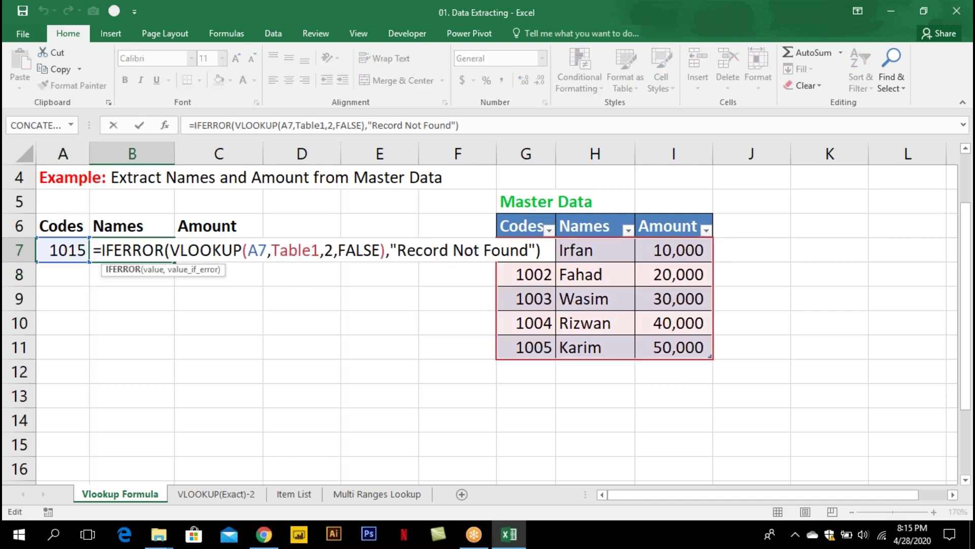
pyautogui.press('Escape')
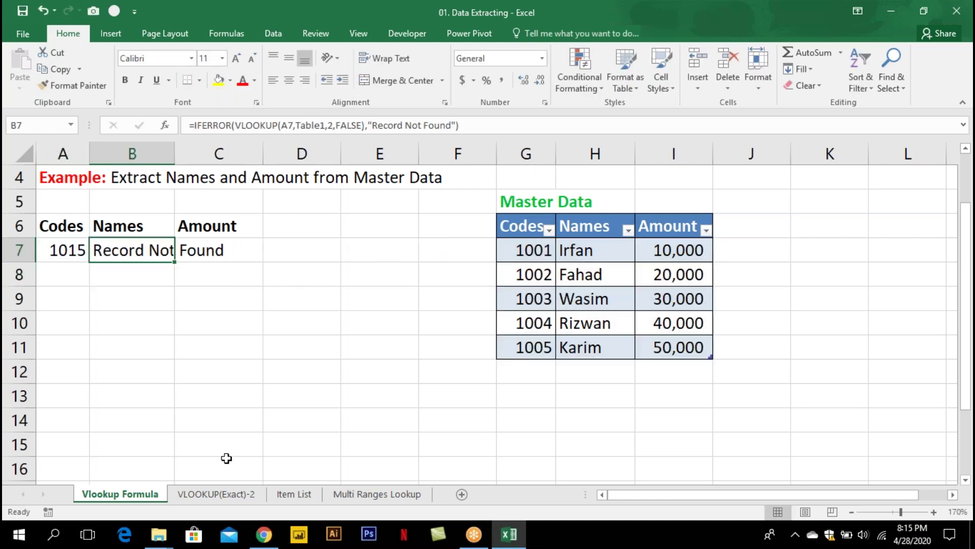
# Switch to the VLOOKUP(Exact)-2 sheet and examine the item numbers and the empty Description and Unit Price columns
pyautogui.click(233, 494)
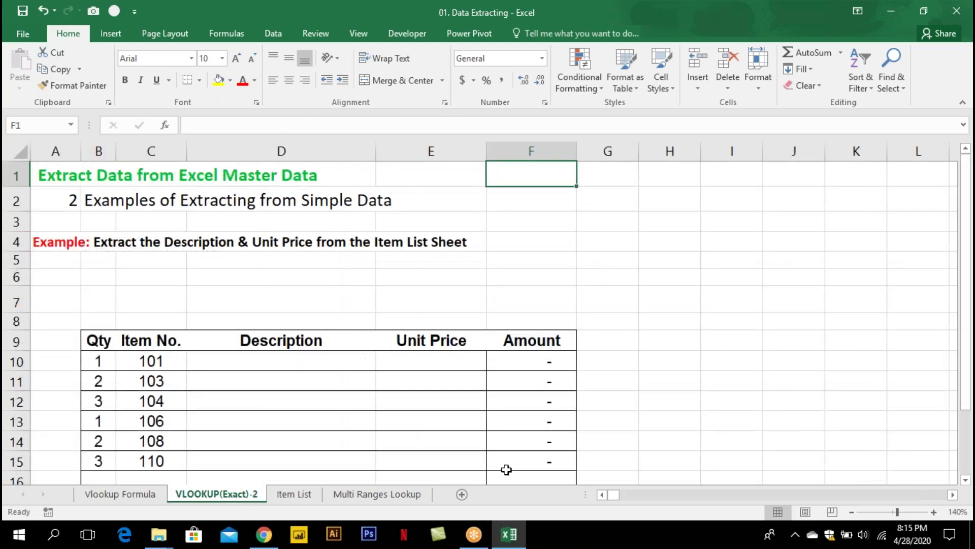
pyautogui.scroll(-2, 968, 485)
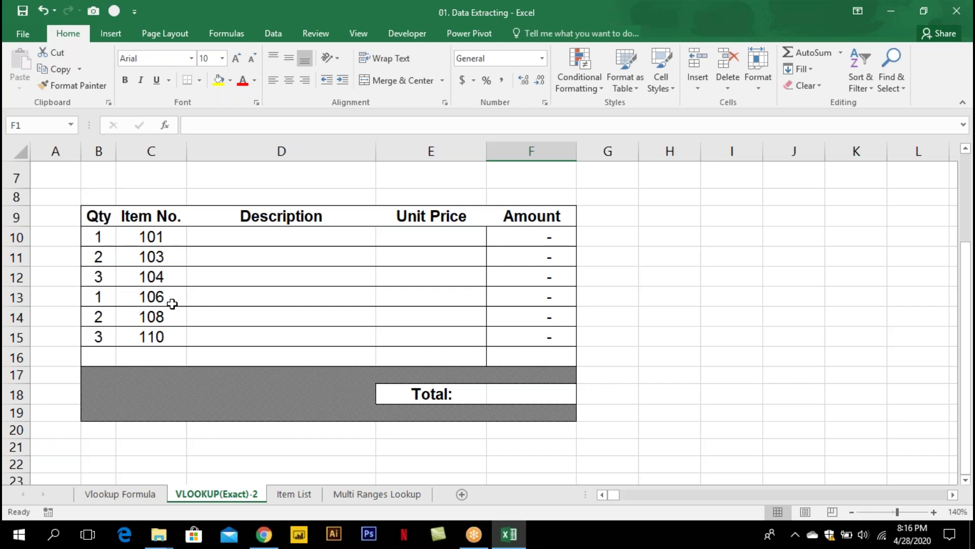
pyautogui.click(169, 240)
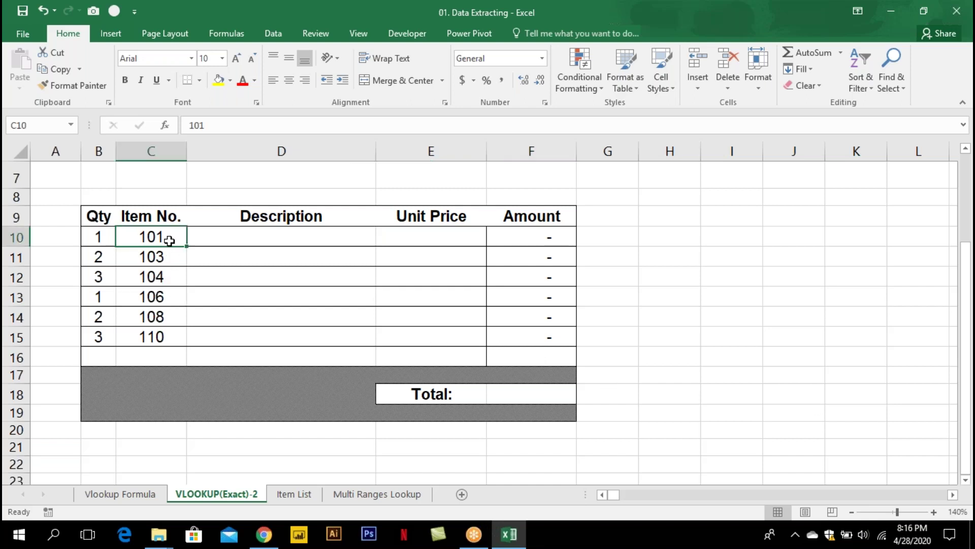
pyautogui.click(168, 262)
pyautogui.click(168, 277)
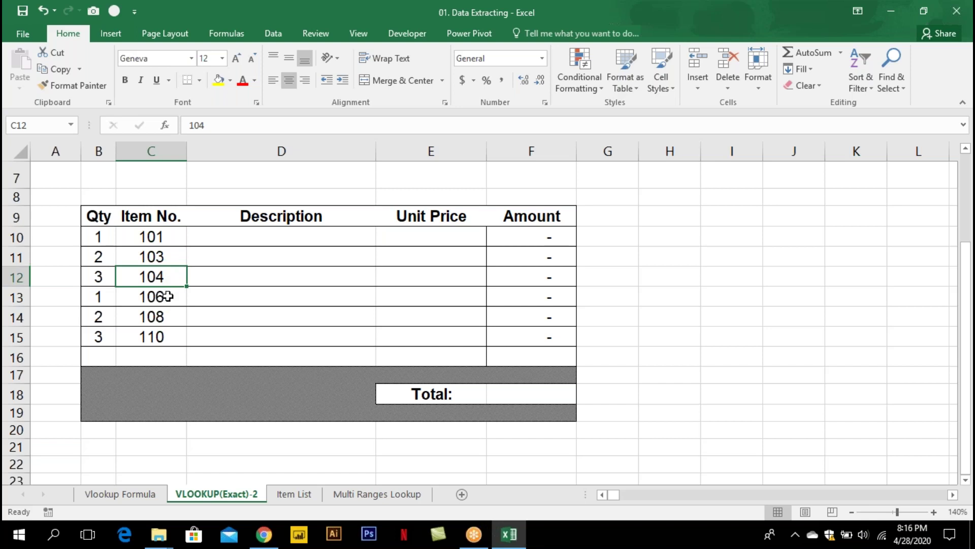
pyautogui.click(168, 296)
pyautogui.click(162, 238)
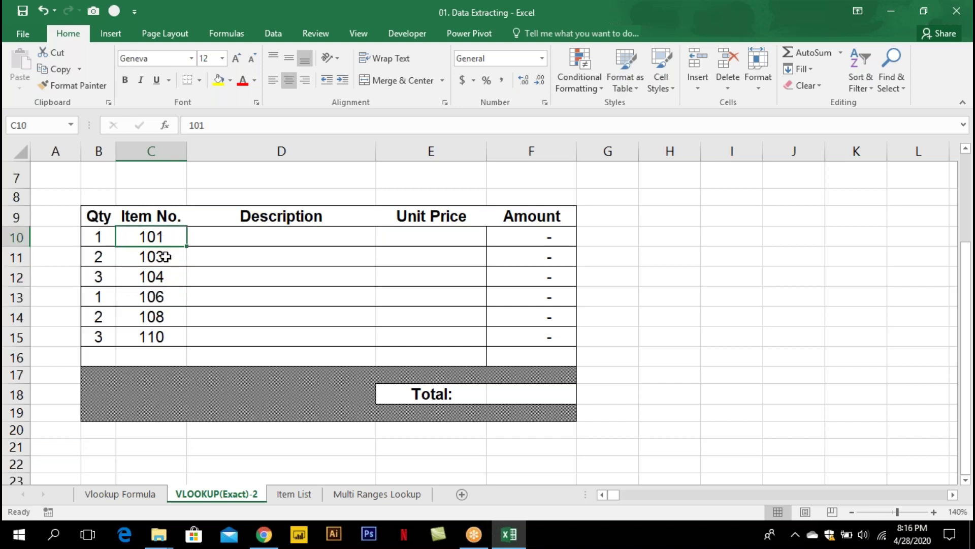
pyautogui.click(165, 257)
pyautogui.click(168, 237)
pyautogui.click(239, 231)
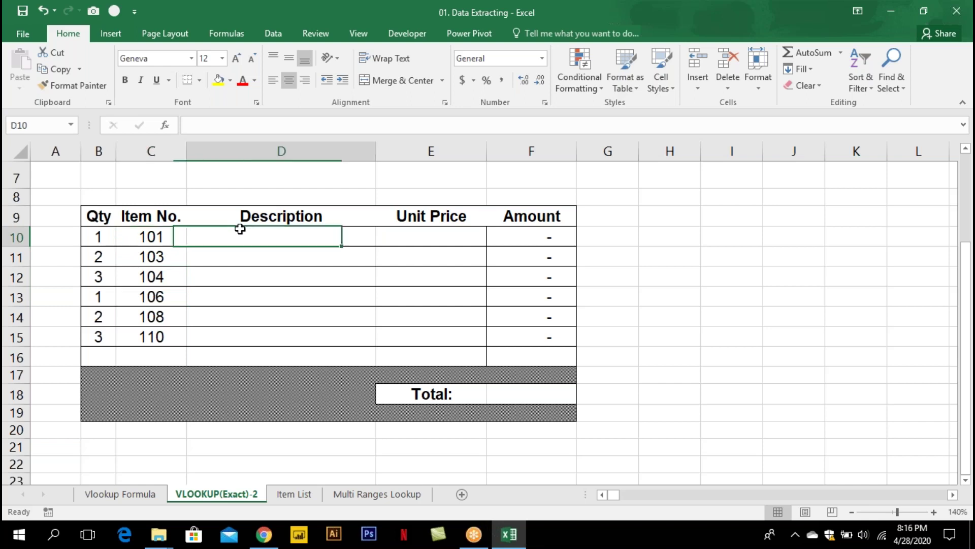
pyautogui.click(442, 248)
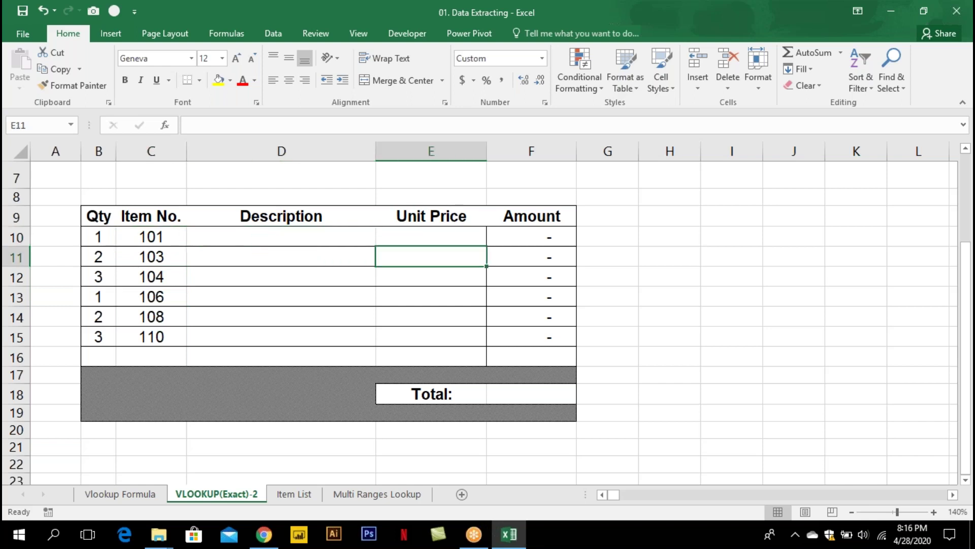
pyautogui.click(440, 233)
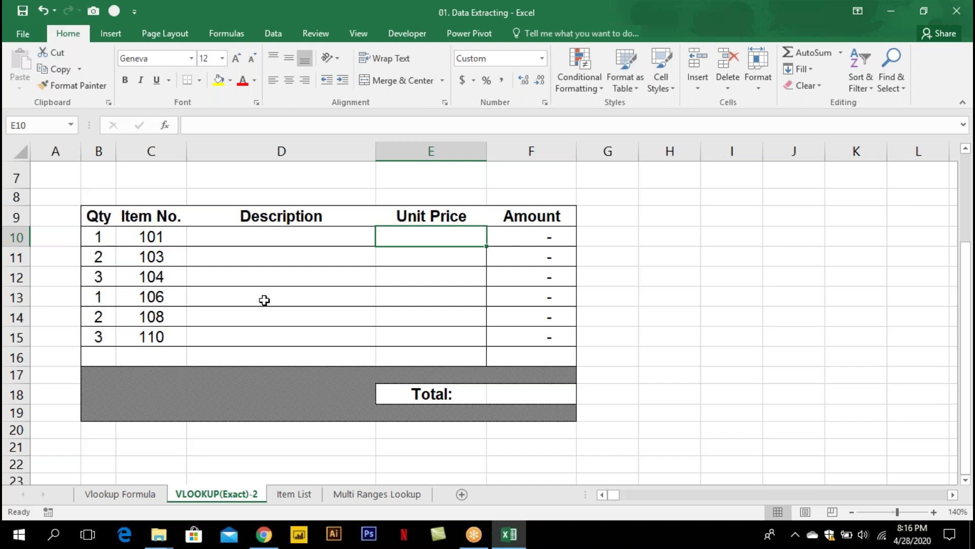
# Examine the Amount formula in F10 and the Total formula in F18, leaving both unchanged
pyautogui.doubleClick(540, 239)
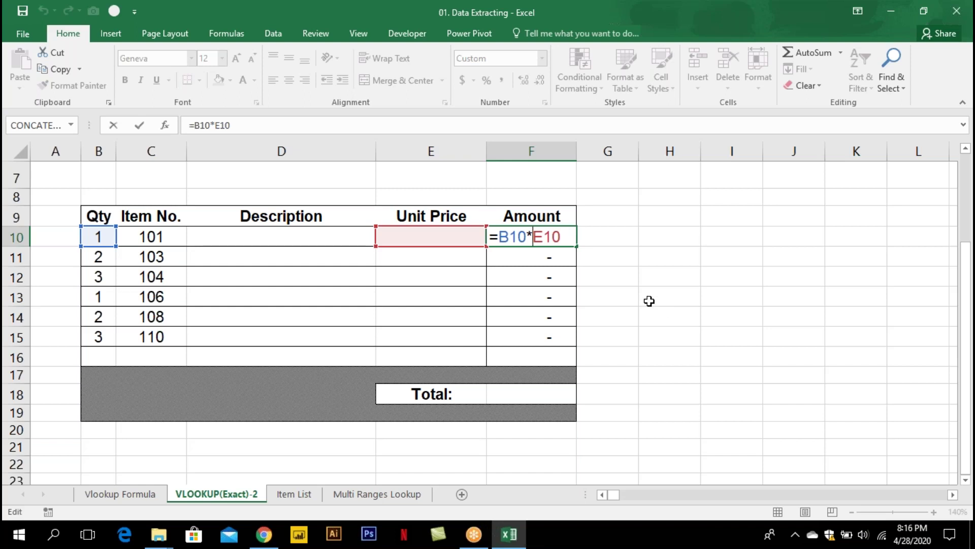
pyautogui.press('Escape')
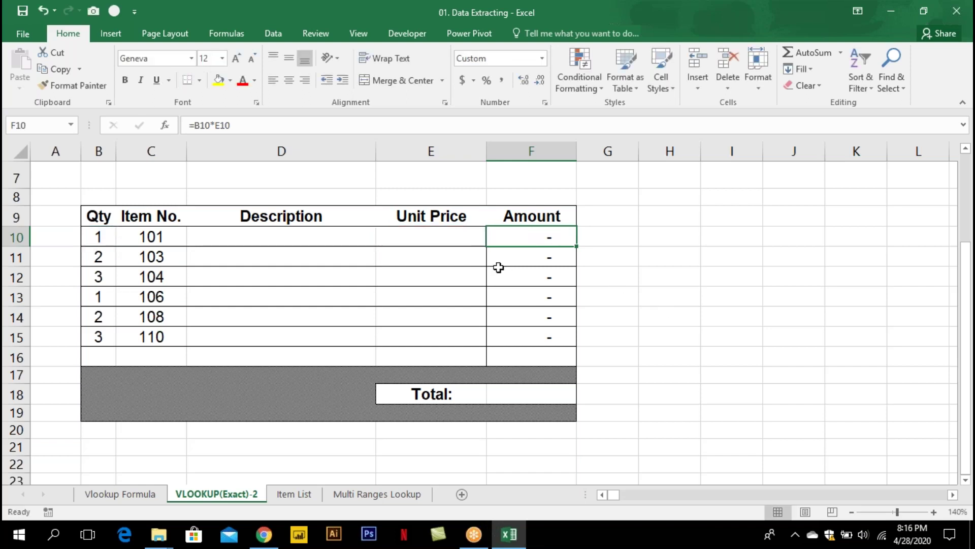
pyautogui.click(546, 392)
pyautogui.hotkey('alt', '=')
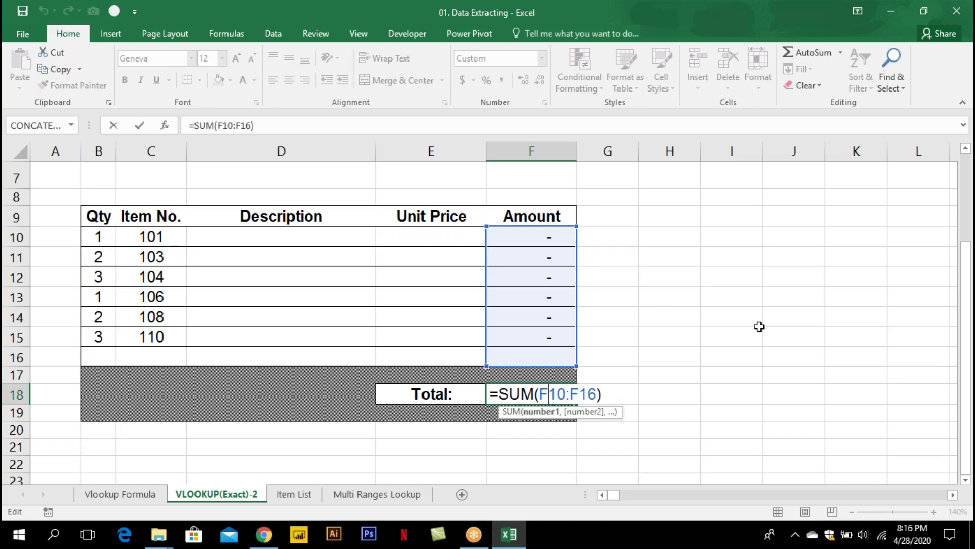
pyautogui.hotkey('ctrl', 'Return')
pyautogui.click(104, 241)
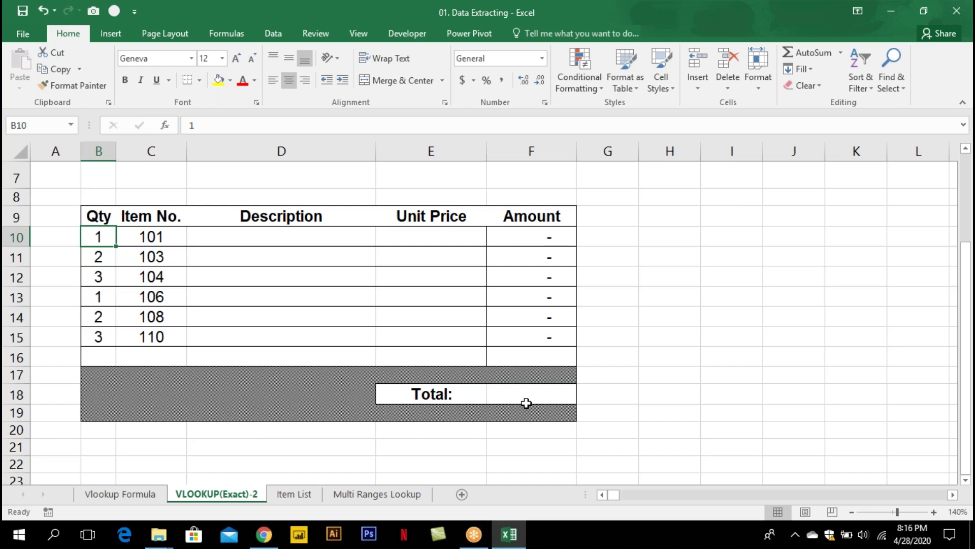
# Convert range B2:D12 on the Item List sheet into a table with headers
pyautogui.click(293, 494)
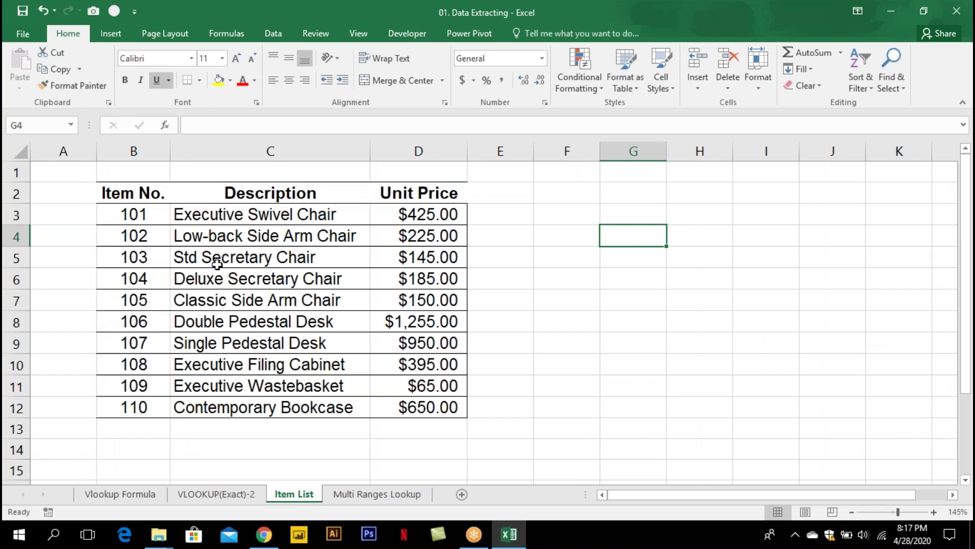
pyautogui.click(246, 501)
pyautogui.click(286, 501)
pyautogui.moveTo(137, 192); pyautogui.dragTo(406, 405)
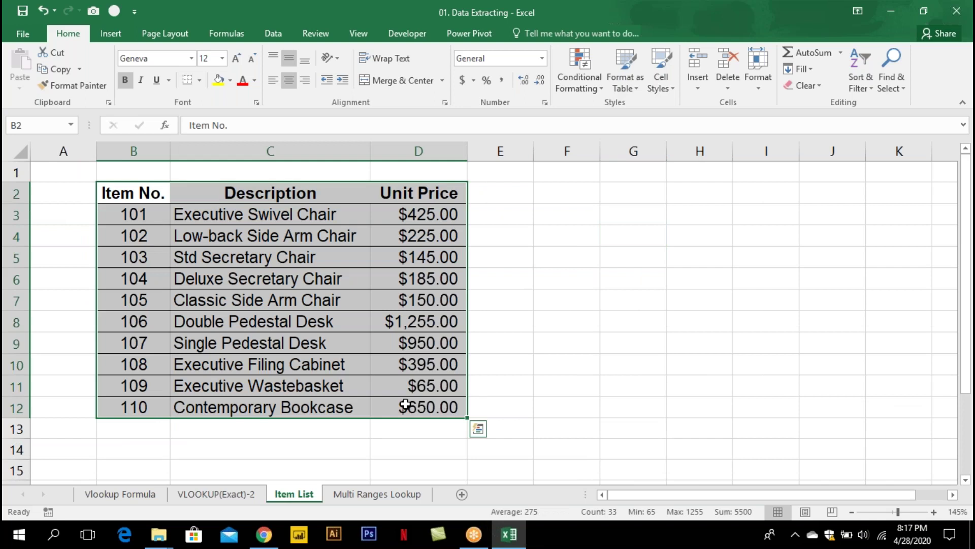
pyautogui.hotkey('ctrl', 't')
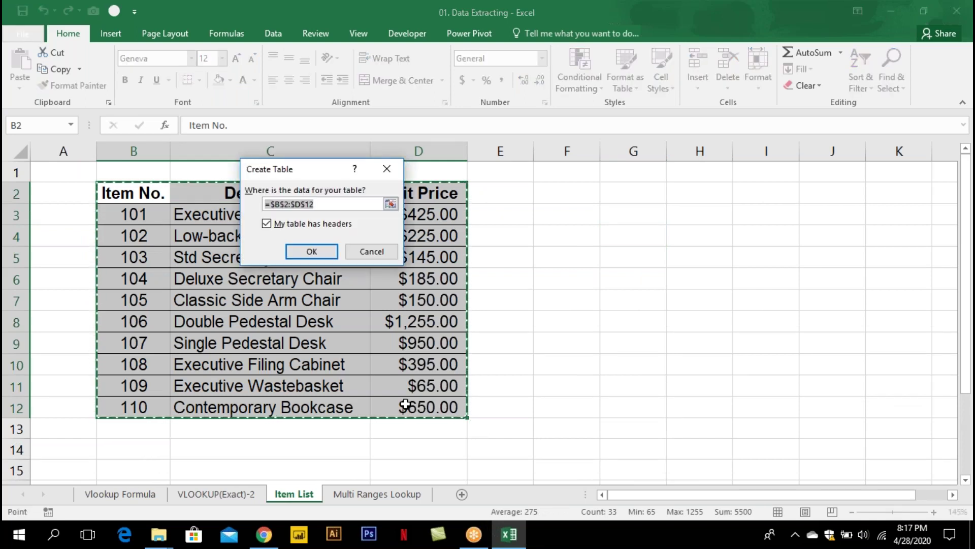
pyautogui.click(325, 254)
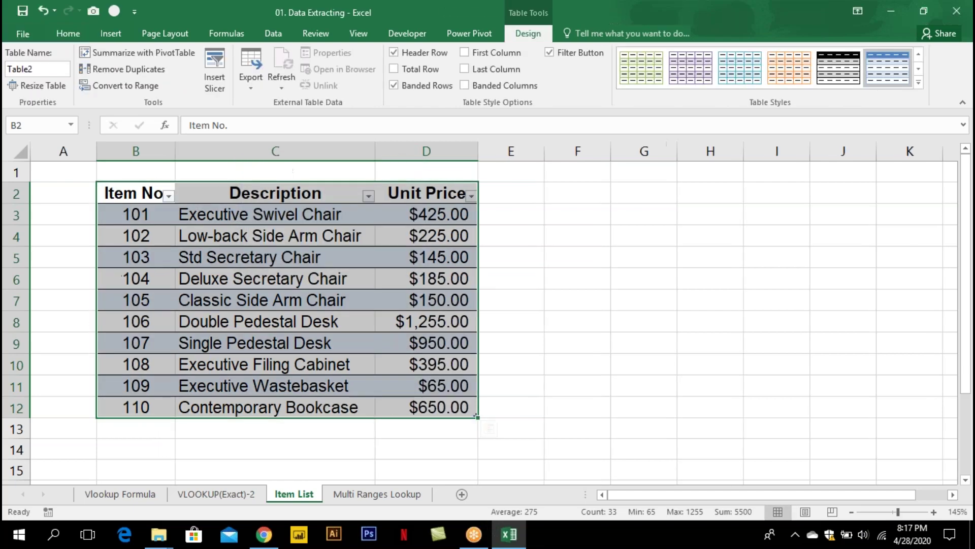
# Name the item list table Sales_Data
pyautogui.click(275, 257)
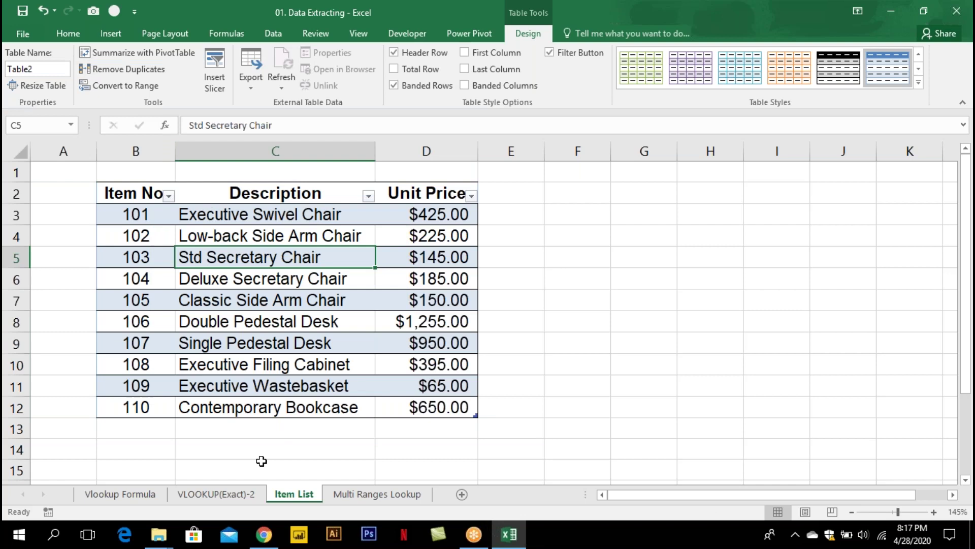
pyautogui.click(30, 69)
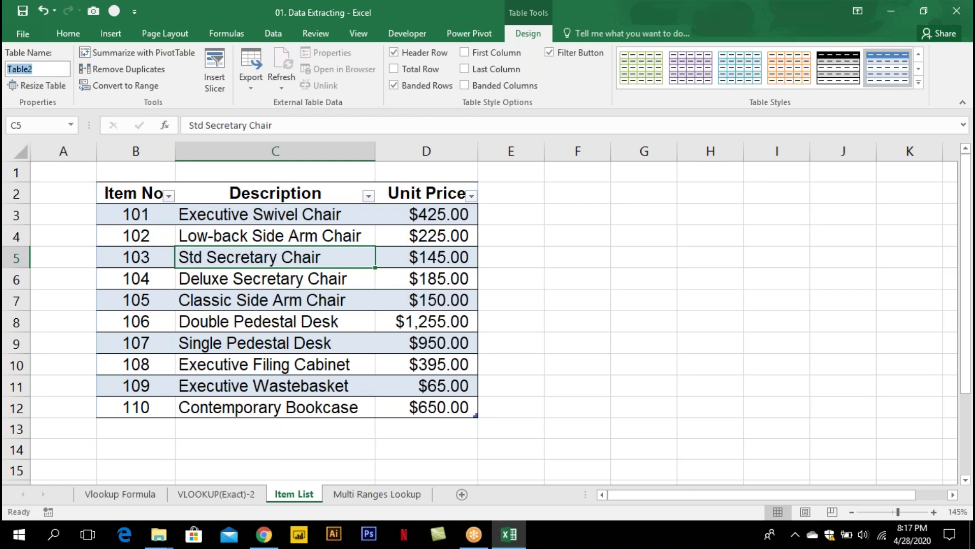
pyautogui.write('Sales_Data')
pyautogui.click(191, 240)
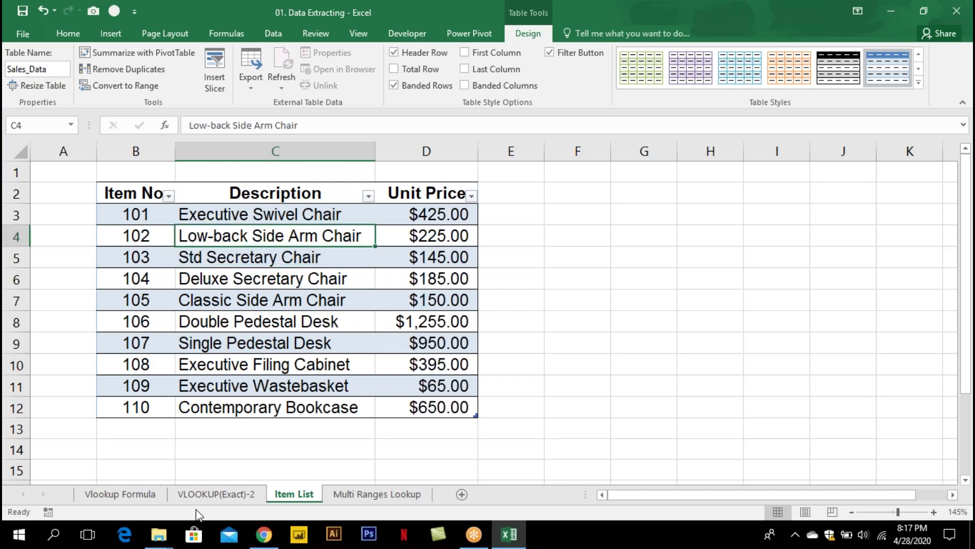
# On the VLOOKUP(Exact)-2 sheet, enter =VLOOKUP(C10,Sales_Data,2,0) in D10 to fetch the item's description
pyautogui.click(220, 492)
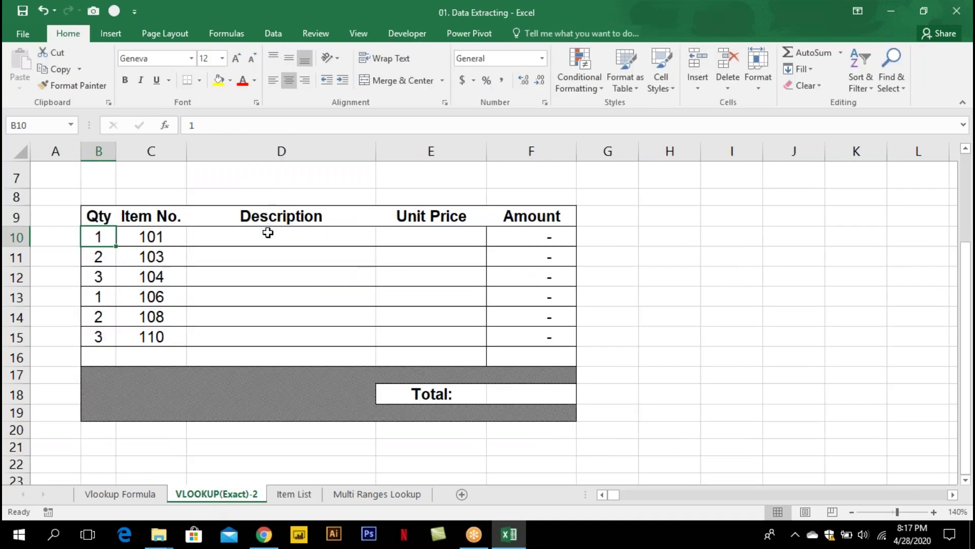
pyautogui.click(268, 232)
pyautogui.write('=vlo')
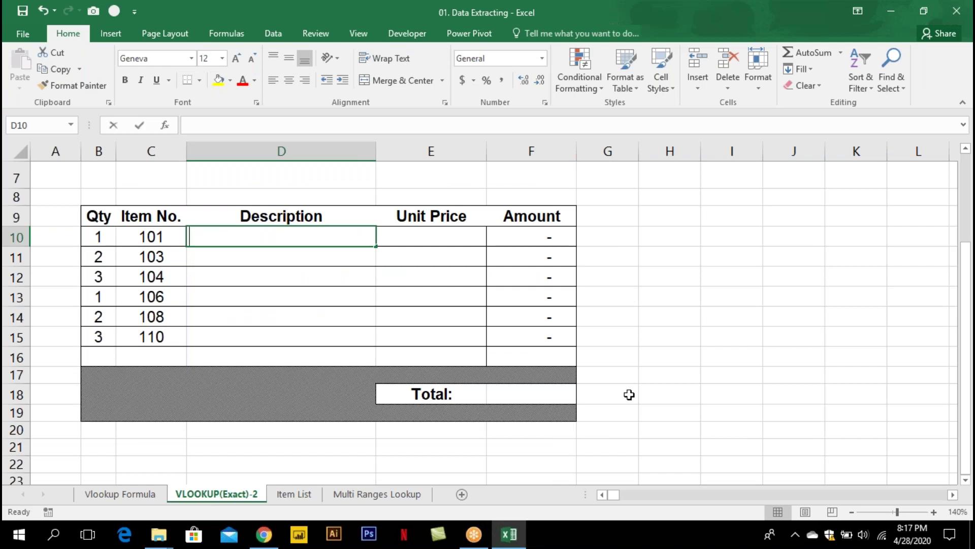
pyautogui.press('Tab')
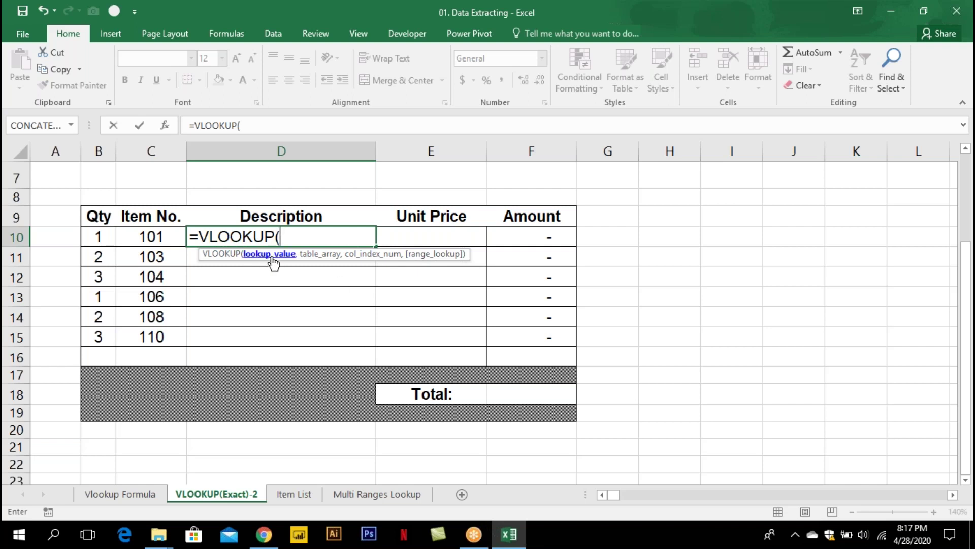
pyautogui.click(140, 233)
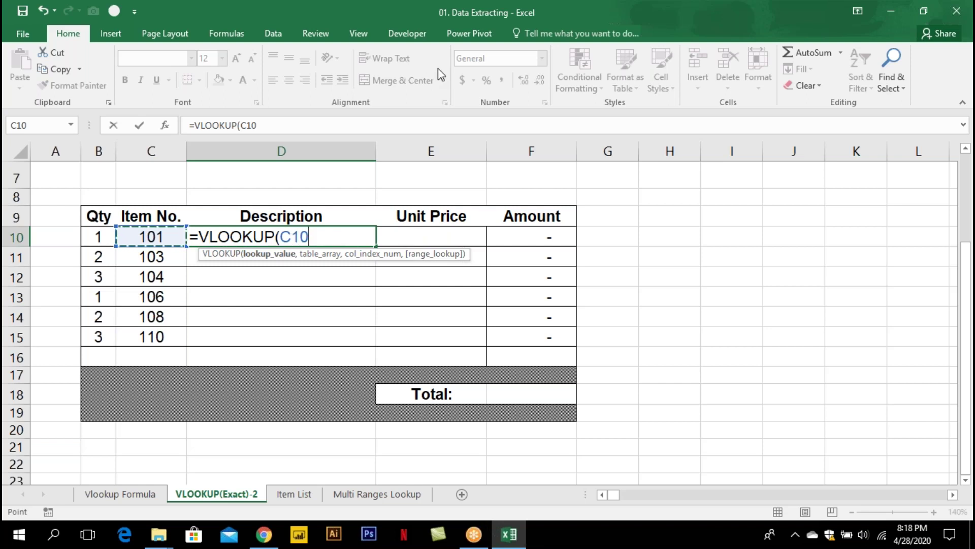
pyautogui.write(',')
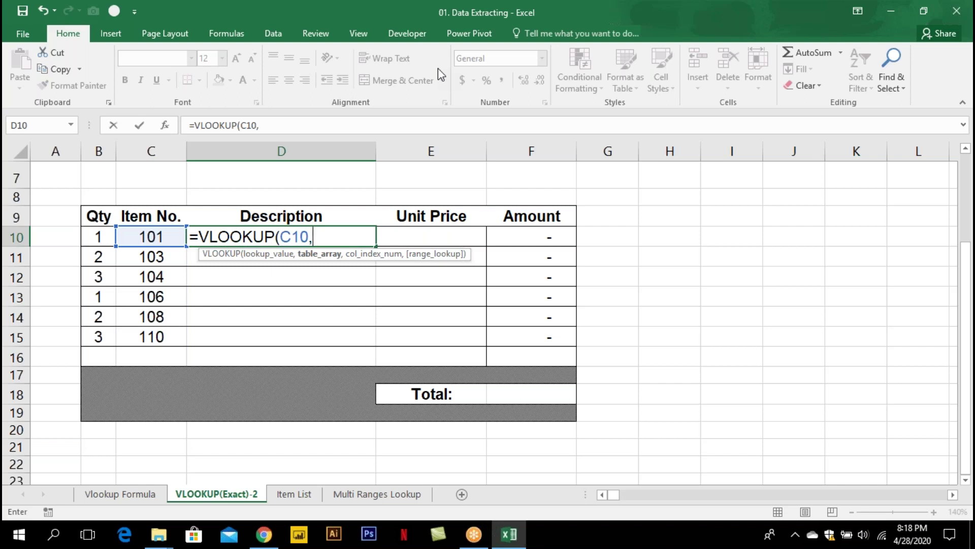
pyautogui.write('sal')
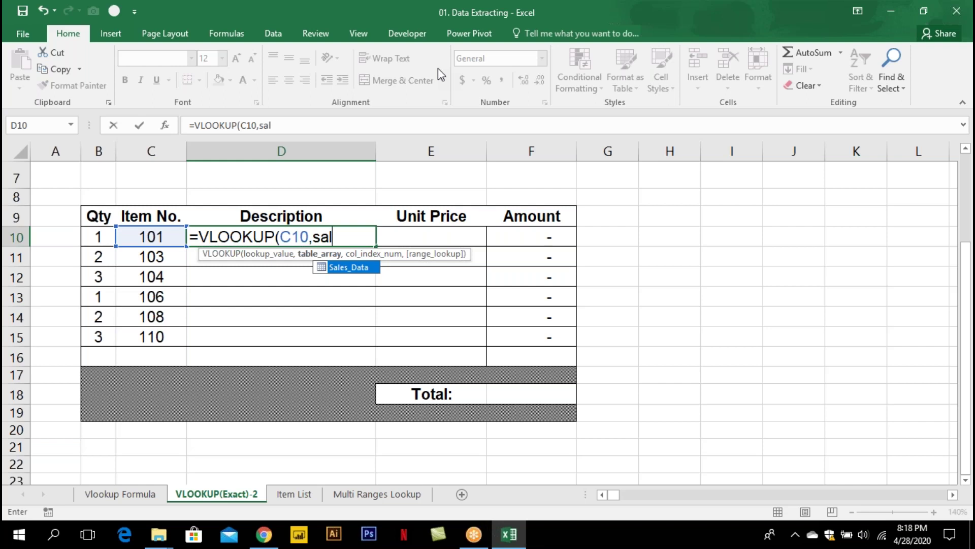
pyautogui.press('Tab')
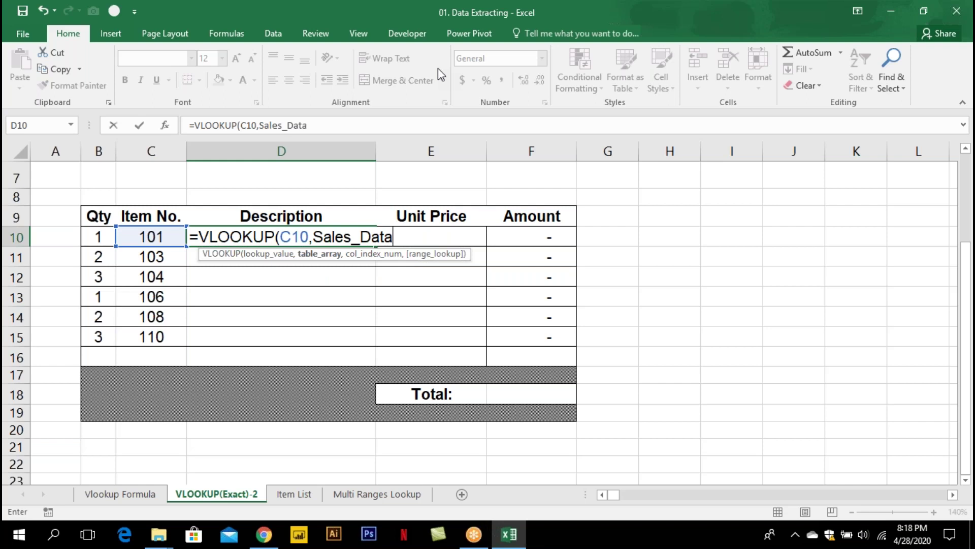
pyautogui.write(',')
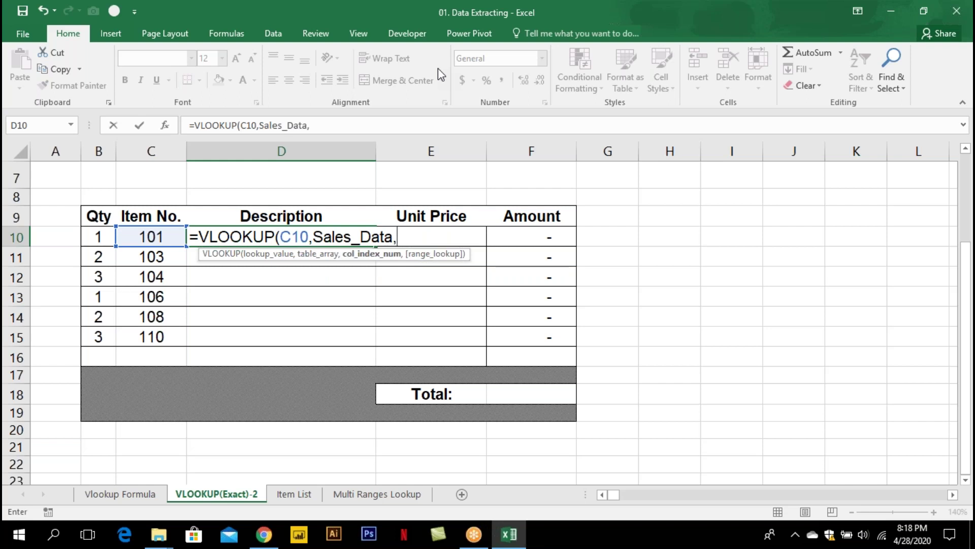
pyautogui.write('2,0')
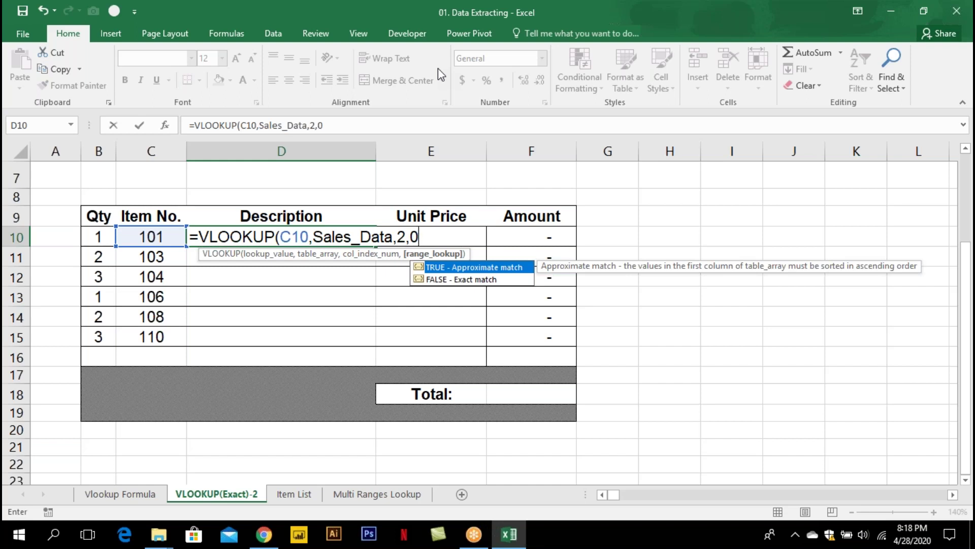
pyautogui.press('Return')
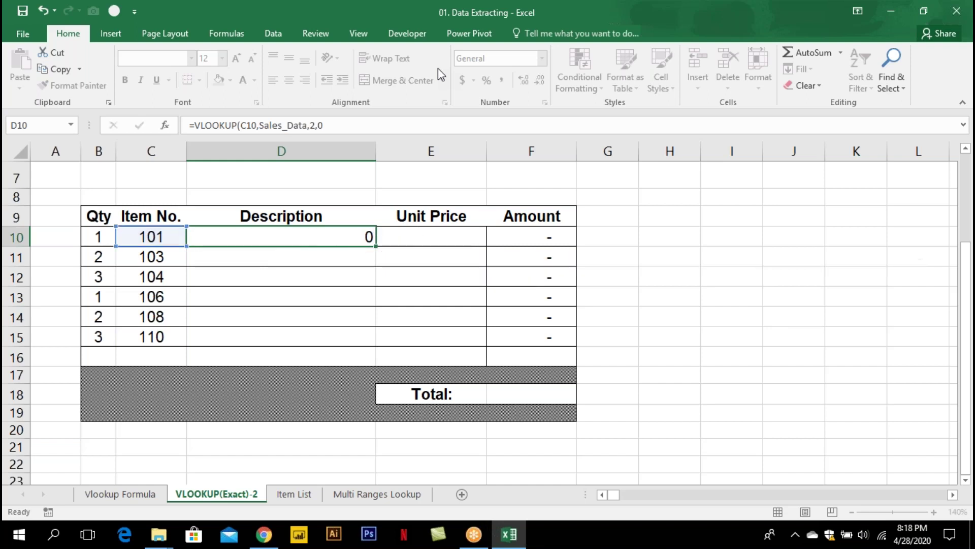
# Test the description lookup with item numbers 103 and 104 in C10, and restore 101
pyautogui.press('Up')
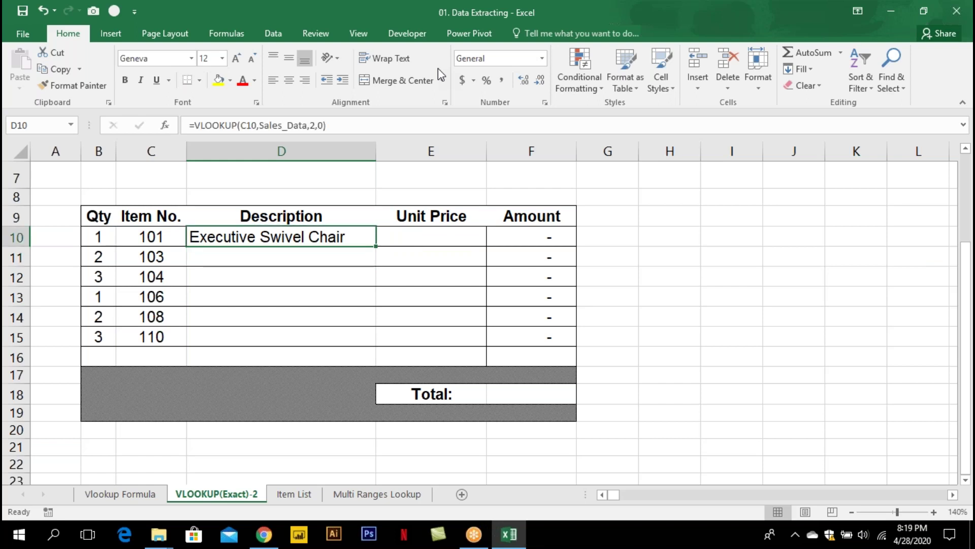
pyautogui.press('Left')
pyautogui.write('103')
pyautogui.press('Return')
pyautogui.press('Up')
pyautogui.write('1')
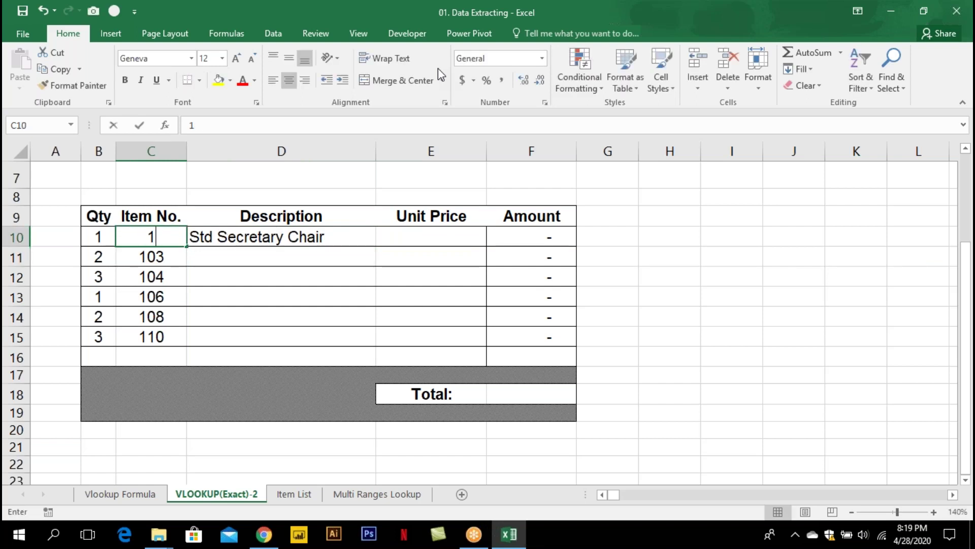
pyautogui.write('04')
pyautogui.press('Return')
pyautogui.press('Up')
pyautogui.write('101')
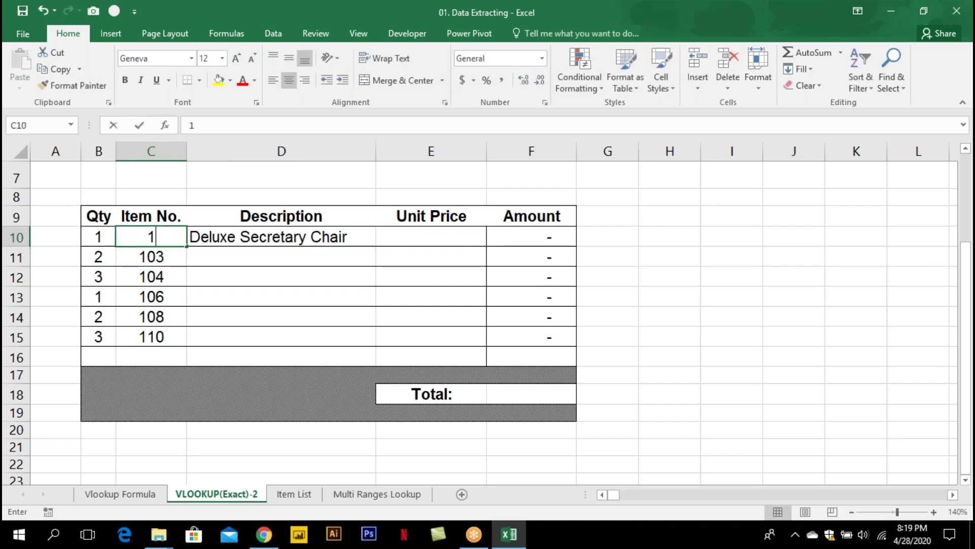
pyautogui.press('Return')
# Copy the description lookup formula from D10 to D11:D15
pyautogui.press('Up')
pyautogui.press('Right')
pyautogui.hotkey('ctrl', 'c')
pyautogui.press('Down')
pyautogui.hotkey('shift', 'Down')
pyautogui.hotkey('shift', 'Down')
pyautogui.hotkey('shift', 'Down')
pyautogui.hotkey('shift', 'Down')
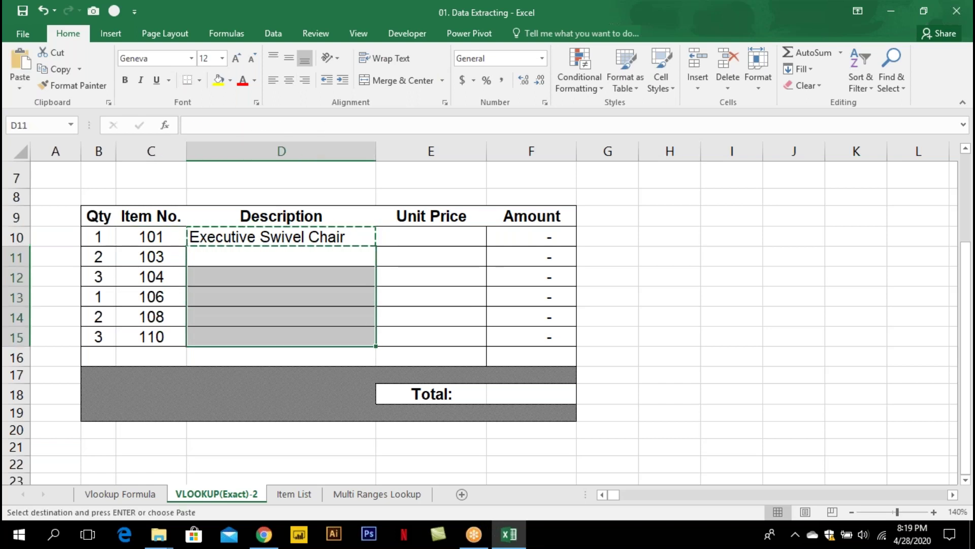
pyautogui.press('Return')
# Examine the cell references of the copied lookup formula in D15
pyautogui.press('Down')
pyautogui.press('Down')
pyautogui.press('Down')
pyautogui.press('Down')
pyautogui.press('F2')
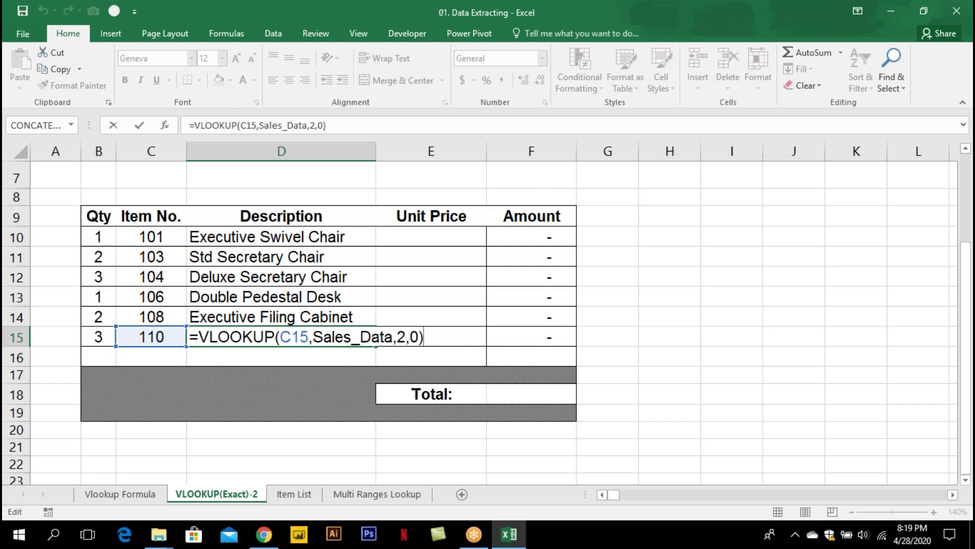
pyautogui.hotkey('ctrl', 'Return')
# Copy the description lookup formula from D10 into the first Unit Price cell, E10
pyautogui.press('Up')
pyautogui.press('Up')
pyautogui.press('Up')
pyautogui.press('Up')
pyautogui.press('Up')
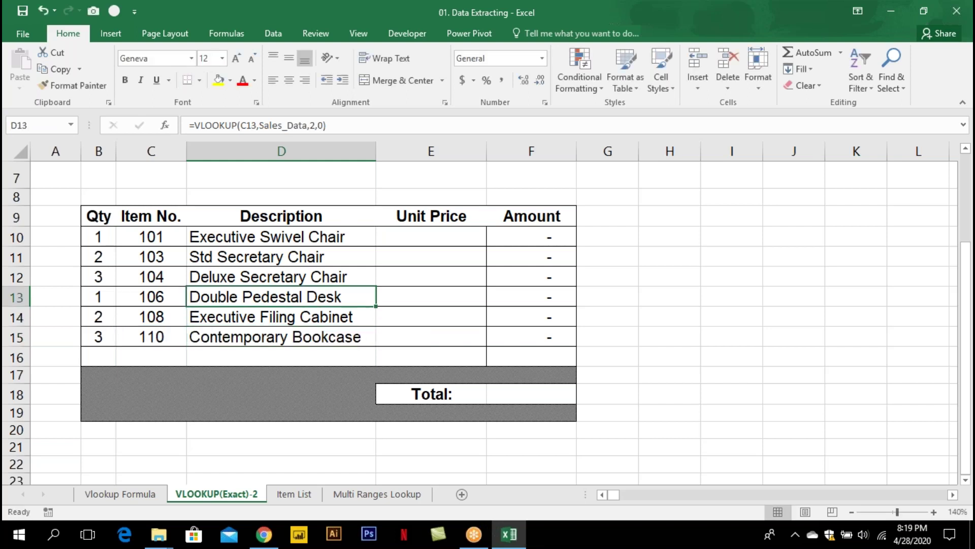
pyautogui.hotkey('ctrl', 'c')
pyautogui.press('Right')
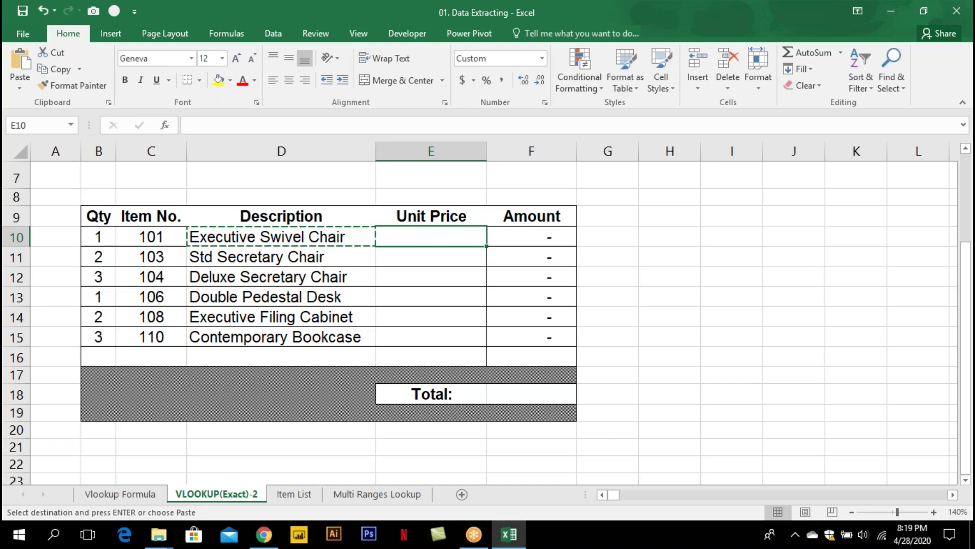
pyautogui.press('Return')
# Change the E10 formula's lookup value to C10 and its column index to 3 for the unit price
pyautogui.press('F2')
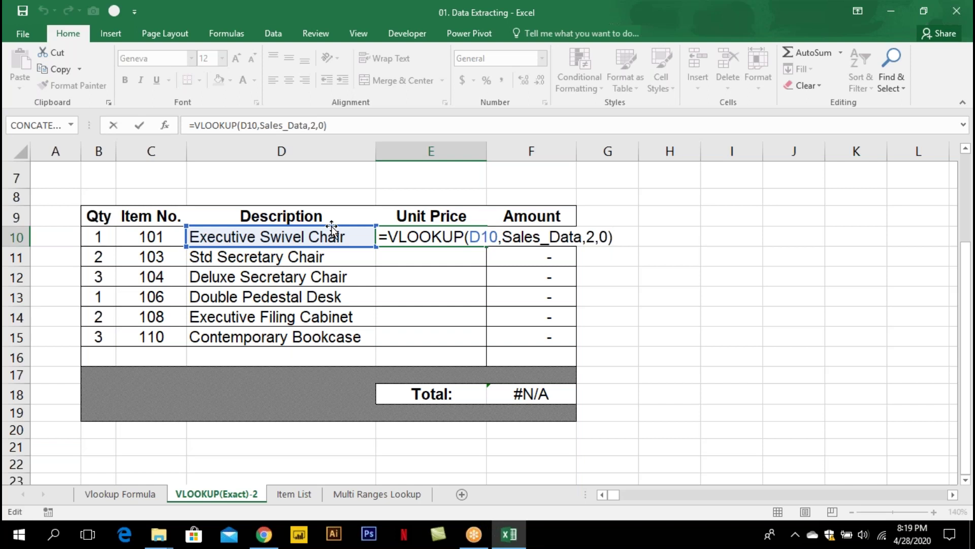
pyautogui.moveTo(332, 226); pyautogui.dragTo(170, 246)
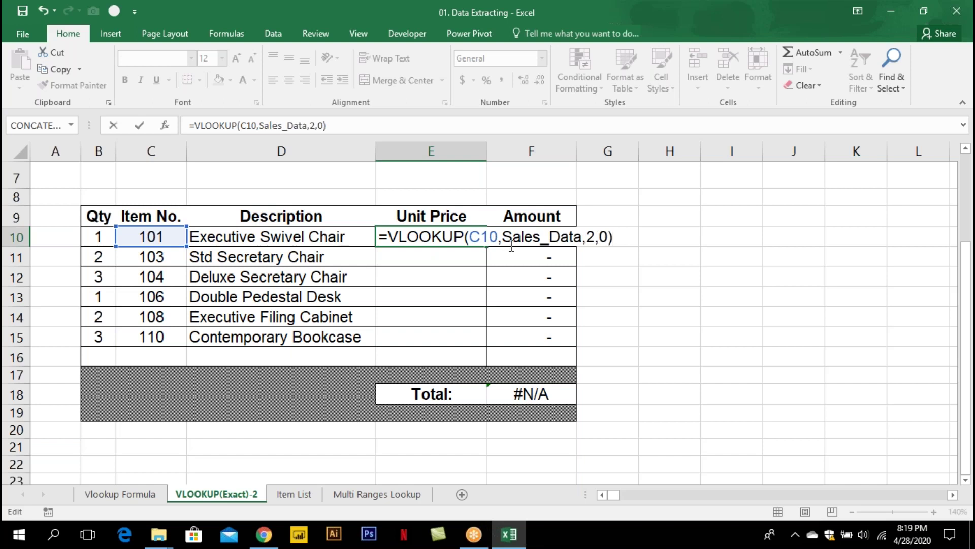
pyautogui.doubleClick(590, 237)
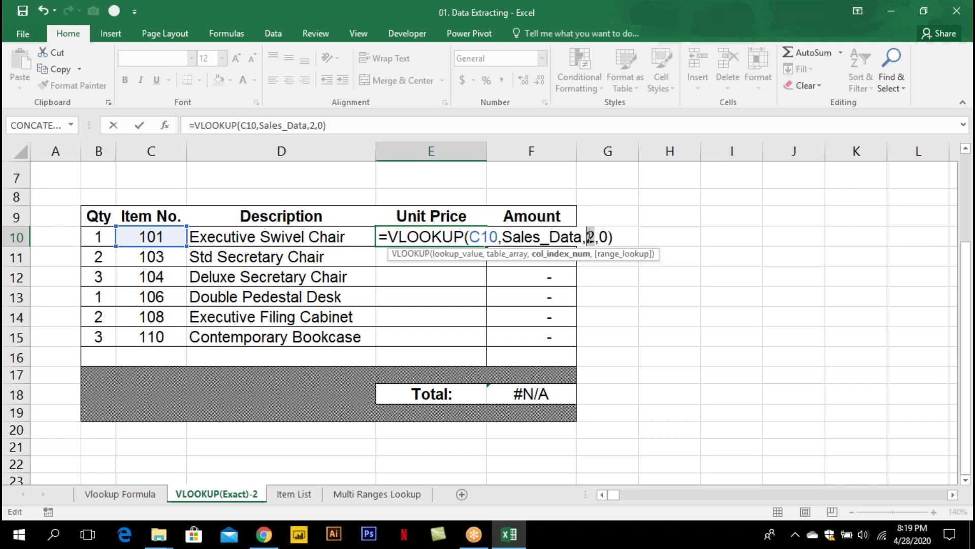
pyautogui.write('3')
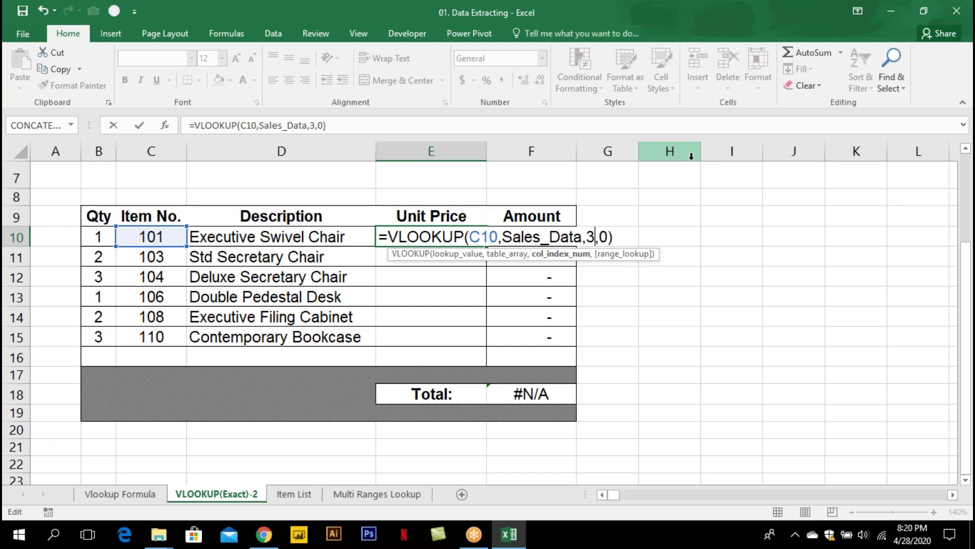
pyautogui.press('Return')
# Fill the unit price formula from E10 down to E15
pyautogui.click(460, 238)
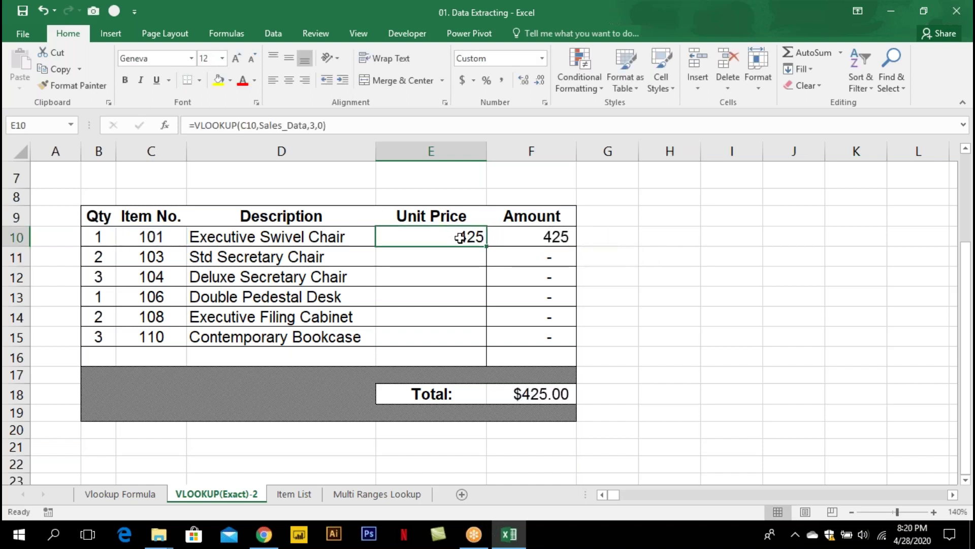
pyautogui.moveTo(486, 246); pyautogui.dragTo(483, 339)
pyautogui.click(474, 295)
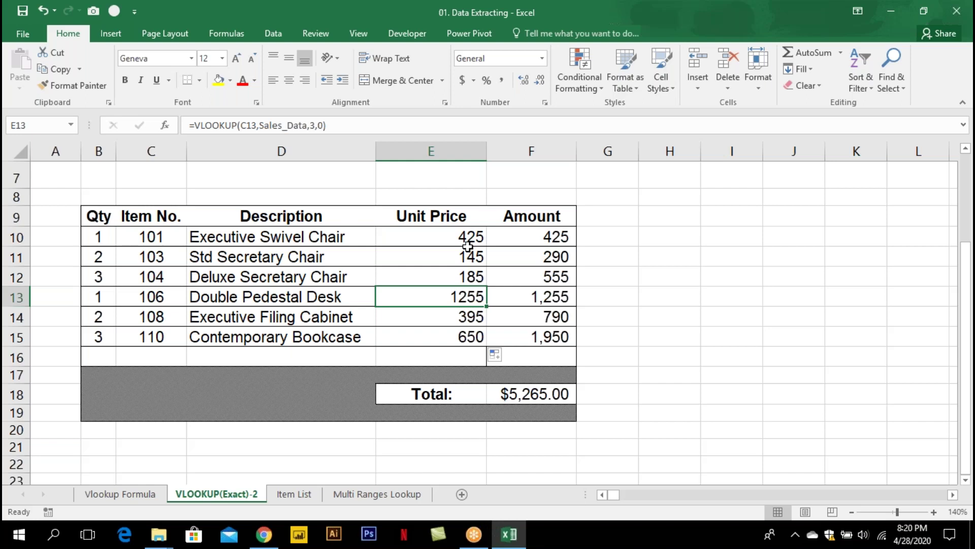
pyautogui.press('Up')
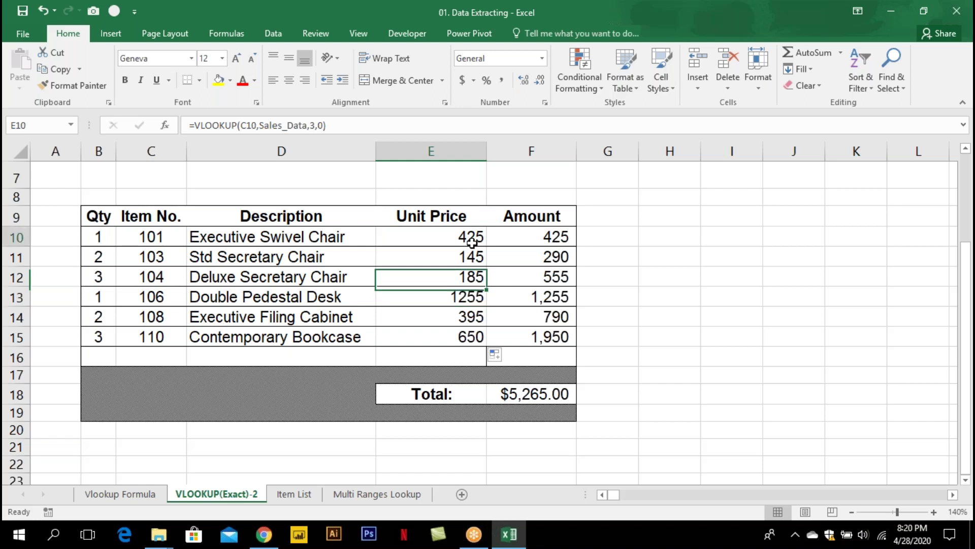
# Clear the lookup formulas from the Description and Unit Price cells D10:E15
pyautogui.doubleClick(468, 239)
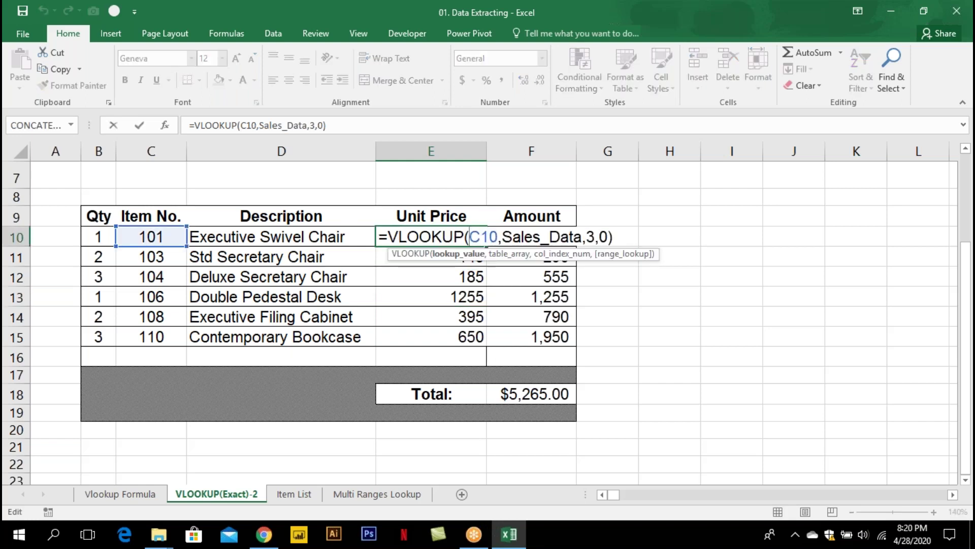
pyautogui.press('Escape')
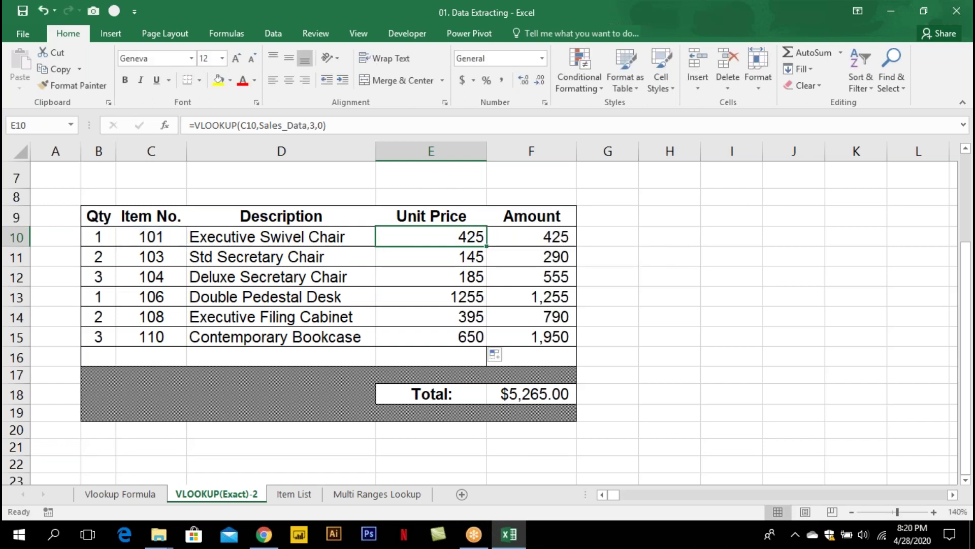
pyautogui.click(281, 236)
pyautogui.hotkey('shift', 'Right')
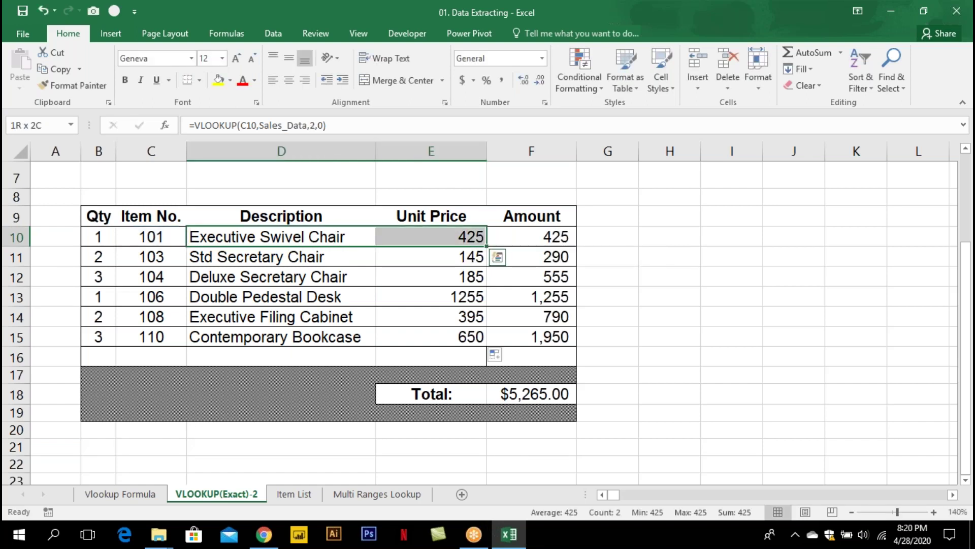
pyautogui.hotkey('ctrl', 'shift', 'Down')
pyautogui.press('Delete')
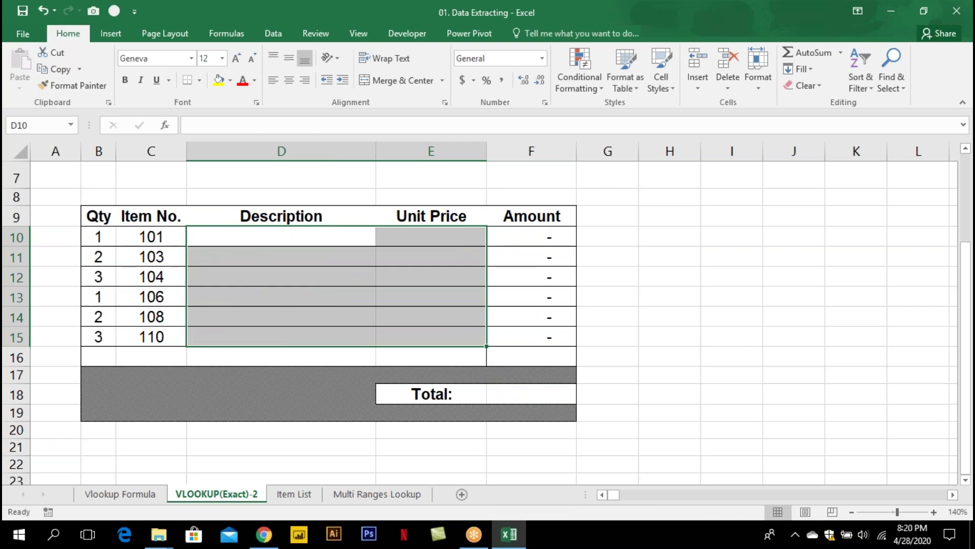
pyautogui.press('Down')
pyautogui.press('Down')
pyautogui.press('Down')
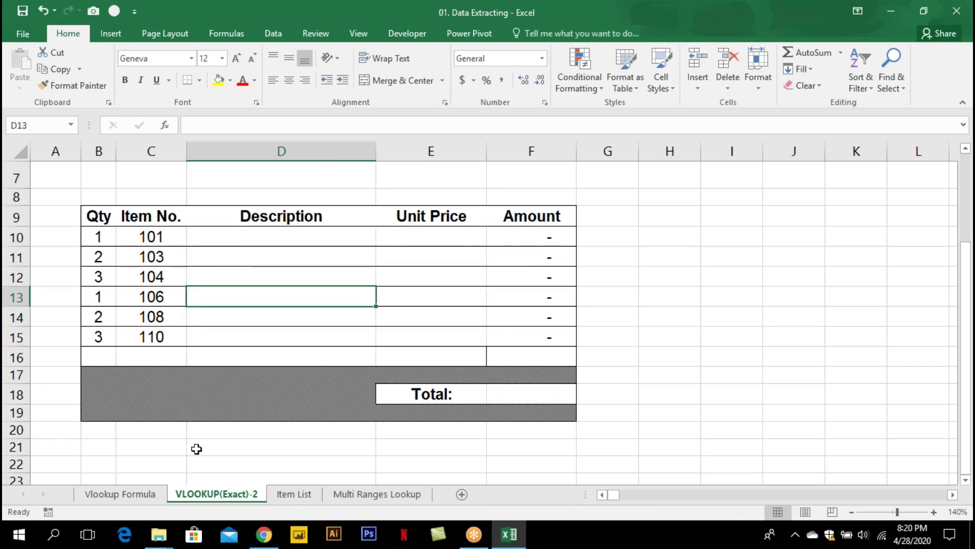
# Check the column order of the headers on the Item List sheet
pyautogui.click(288, 496)
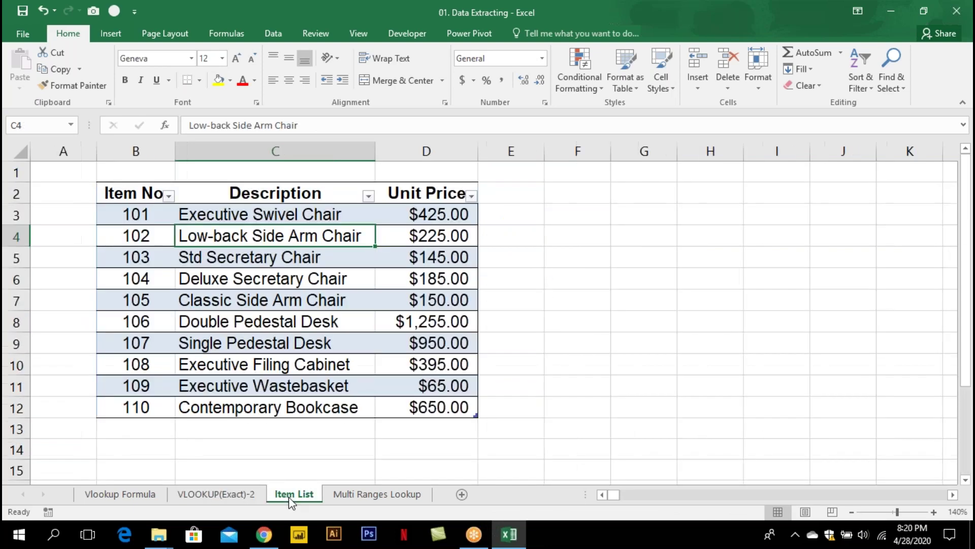
pyautogui.click(139, 195)
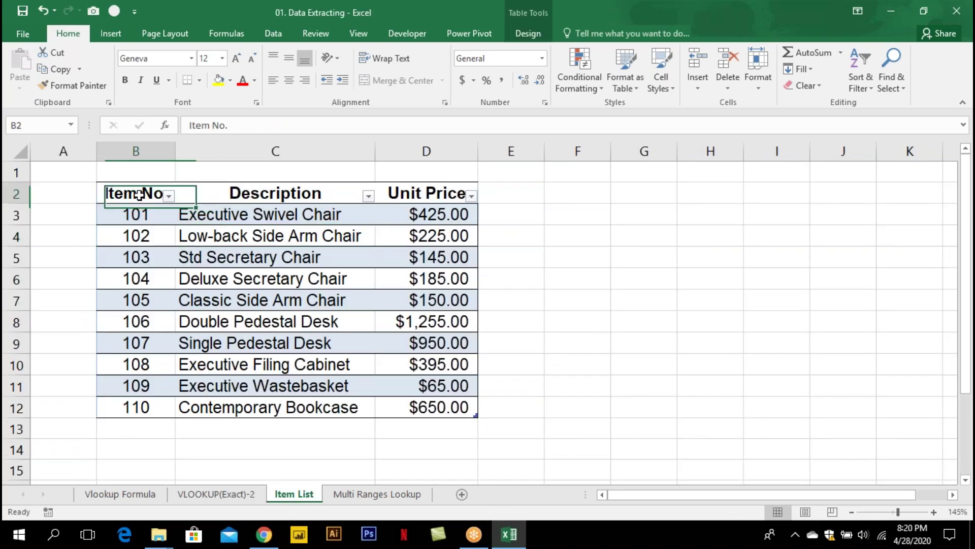
pyautogui.click(262, 194)
pyautogui.click(407, 200)
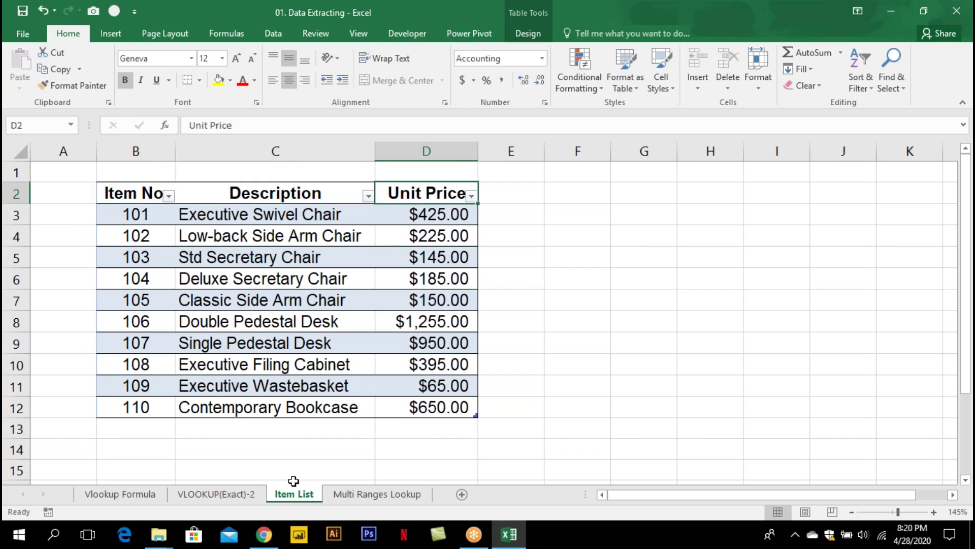
# On the VLOOKUP(Exact)-2 sheet, enter the column numbers 1, 2 and 3 in C8:E8 above the Item No., Description and Unit Price headers
pyautogui.click(245, 502)
pyautogui.click(155, 201)
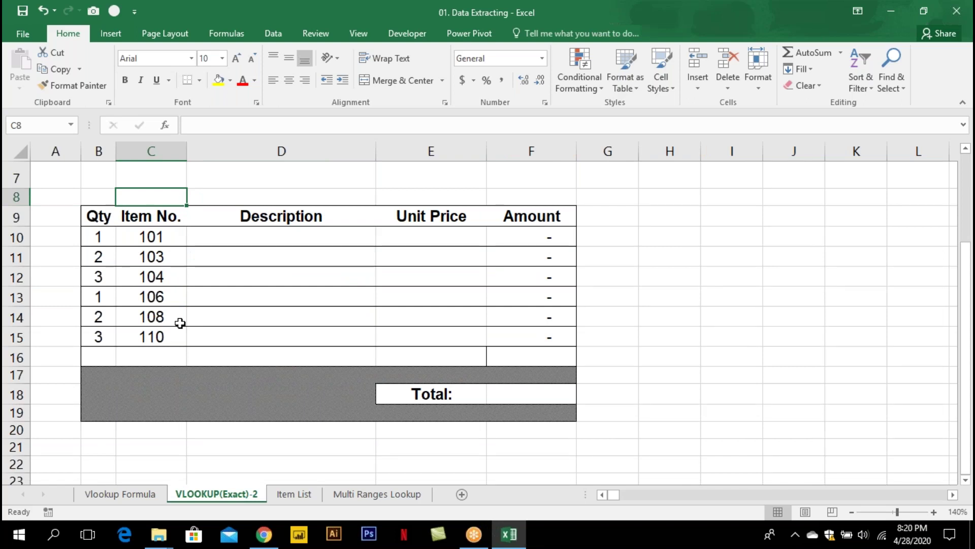
pyautogui.write('1')
pyautogui.press('Tab')
pyautogui.write('2')
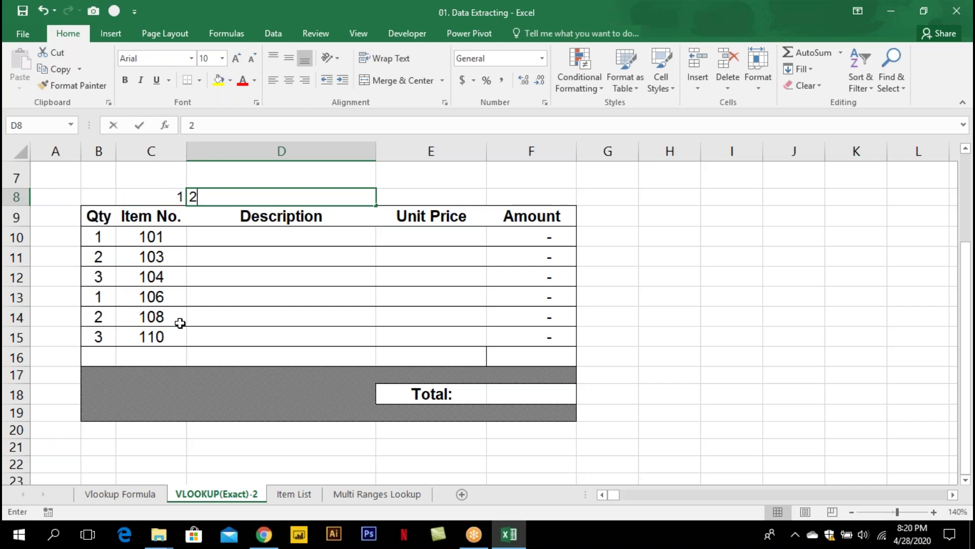
pyautogui.press('Tab')
pyautogui.write('3')
pyautogui.press('Down')
pyautogui.press('Down')
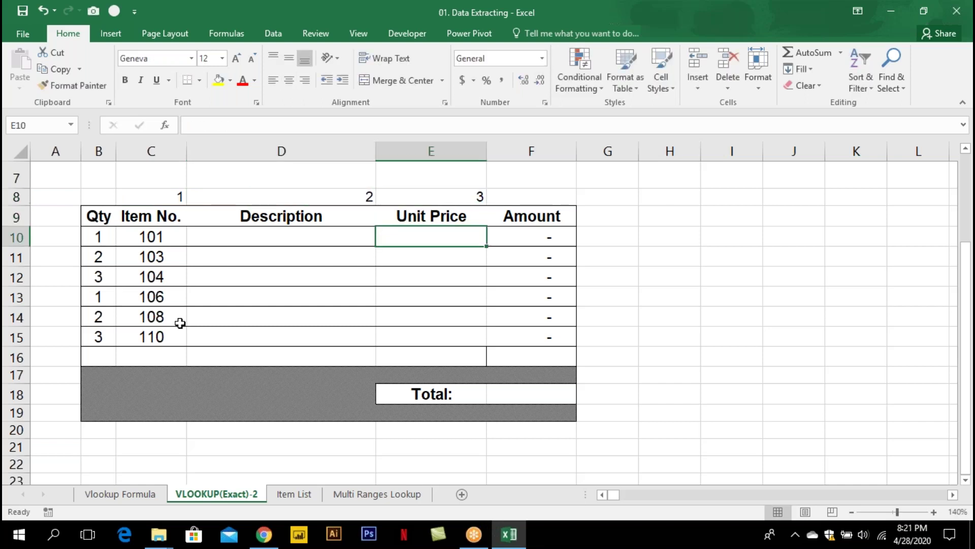
# Begin a VLOOKUP formula in D10 with the column-locked lookup value $C10
pyautogui.press('Left')
pyautogui.press('Left')
pyautogui.press('Right')
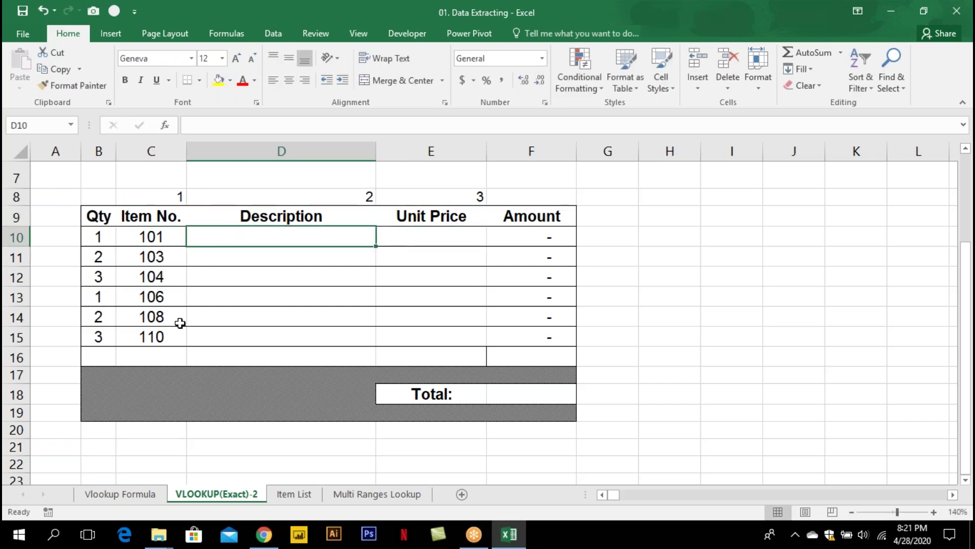
pyautogui.write('=vl')
pyautogui.press('Tab')
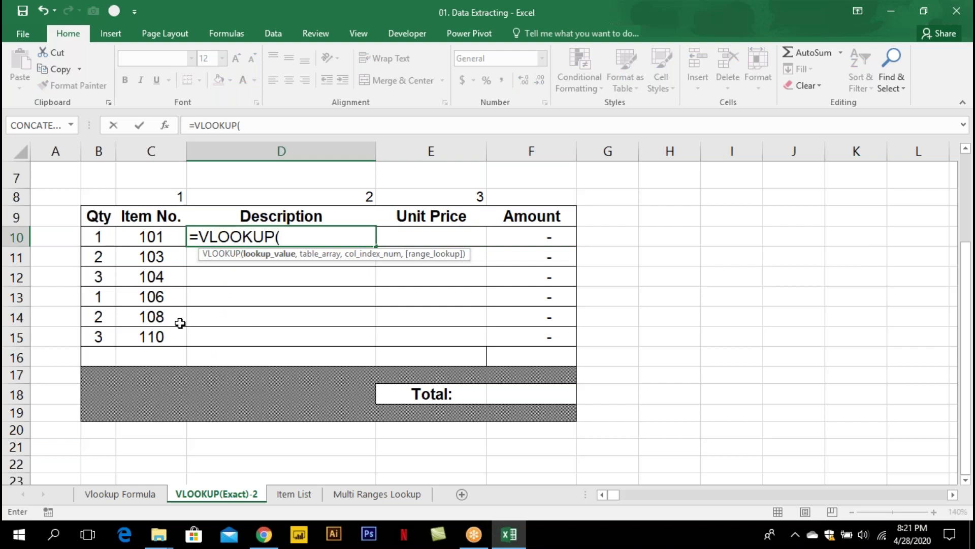
pyautogui.press('Left')
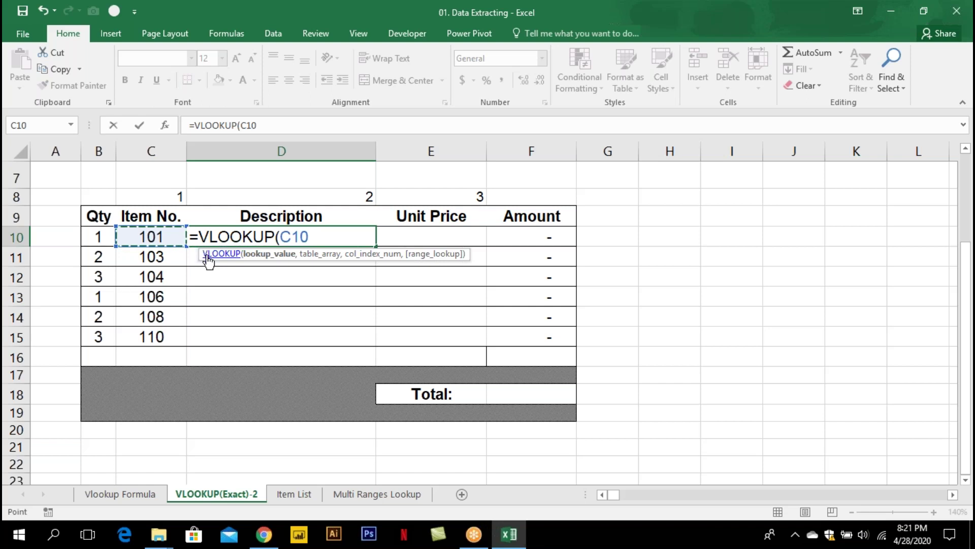
pyautogui.press('F4')
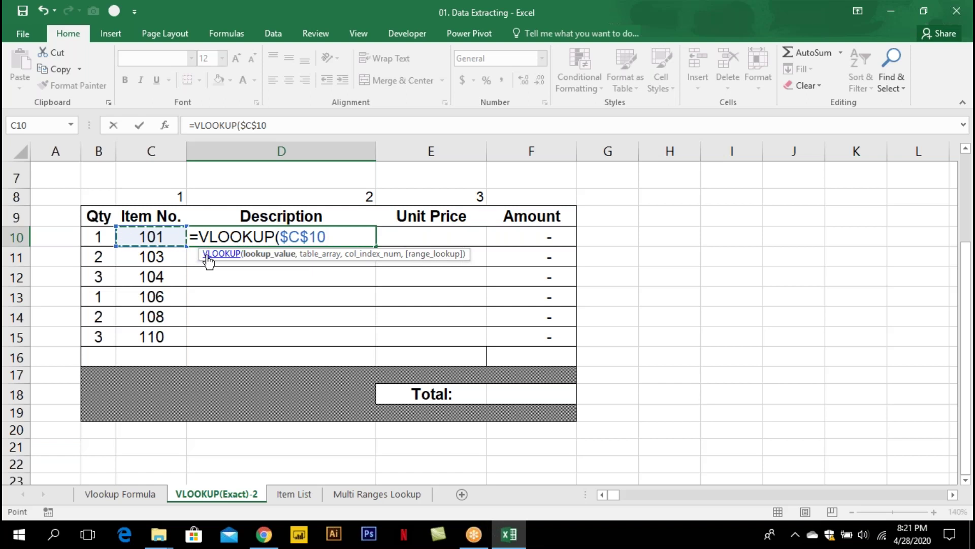
pyautogui.press('F4')
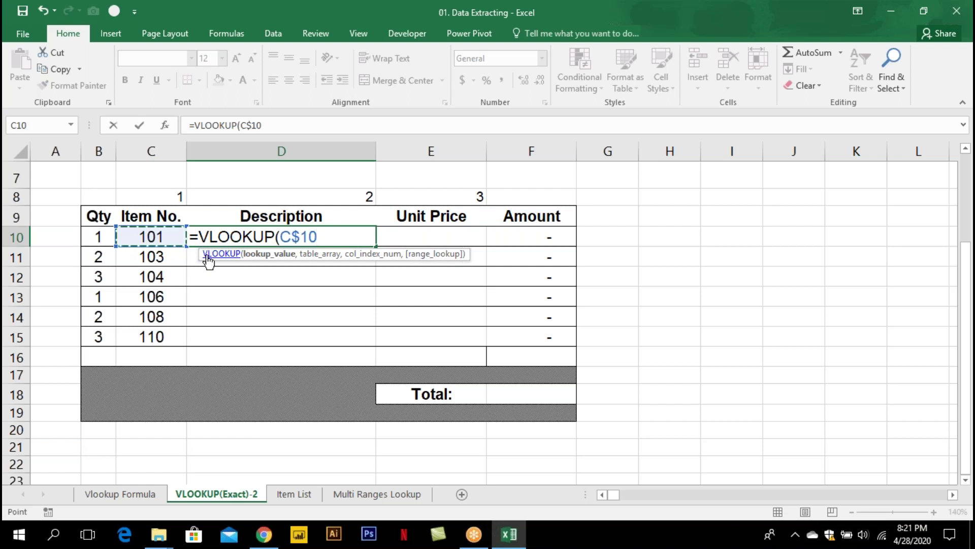
pyautogui.press('F4')
pyautogui.press('F4')
pyautogui.click(286, 238)
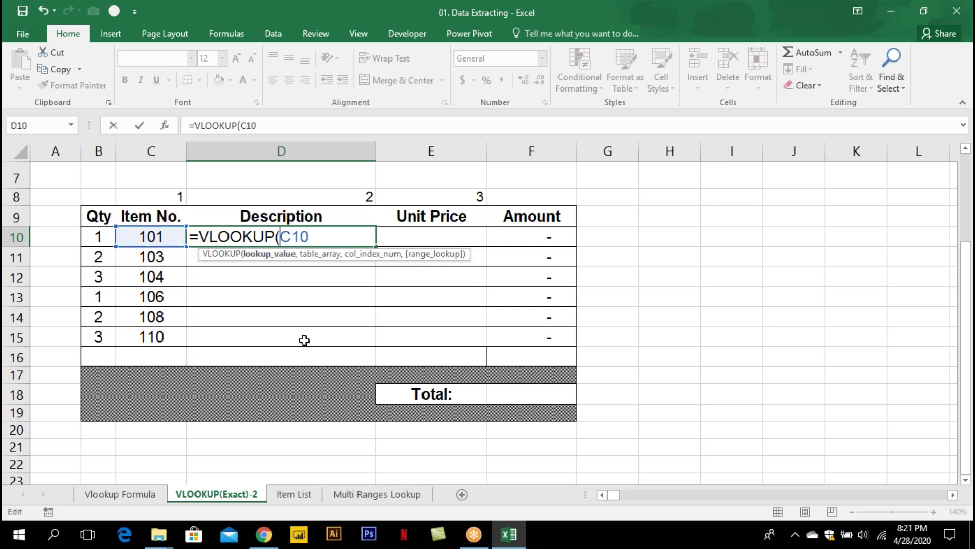
pyautogui.write('$C10')
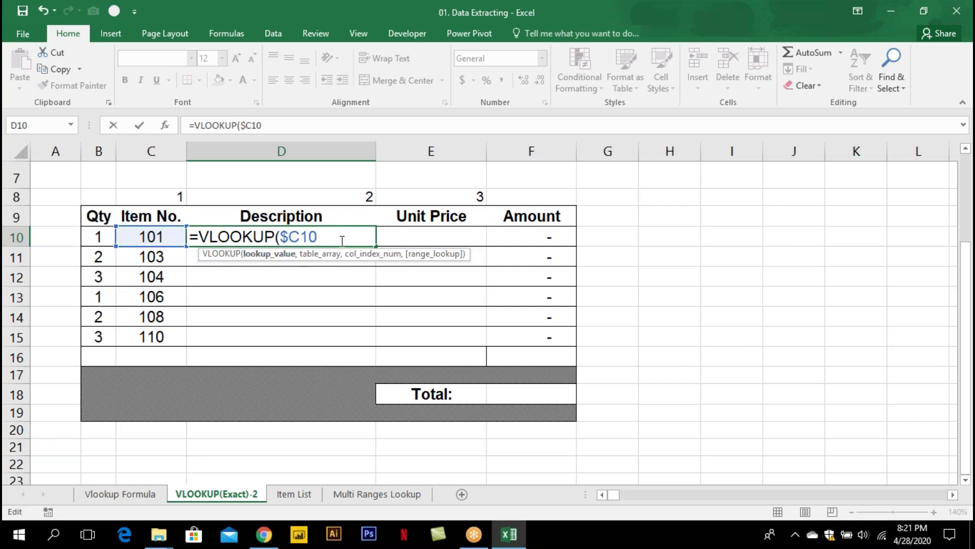
# Complete the D10 formula with the table Sales_Data, the row-locked column index D$8 and exact match 0
pyautogui.write(',')
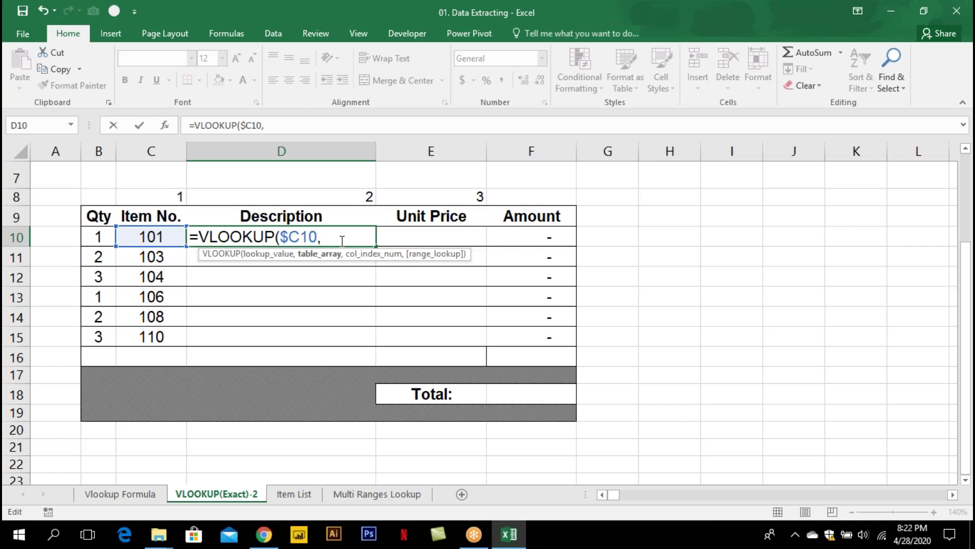
pyautogui.write('Sales_Data')
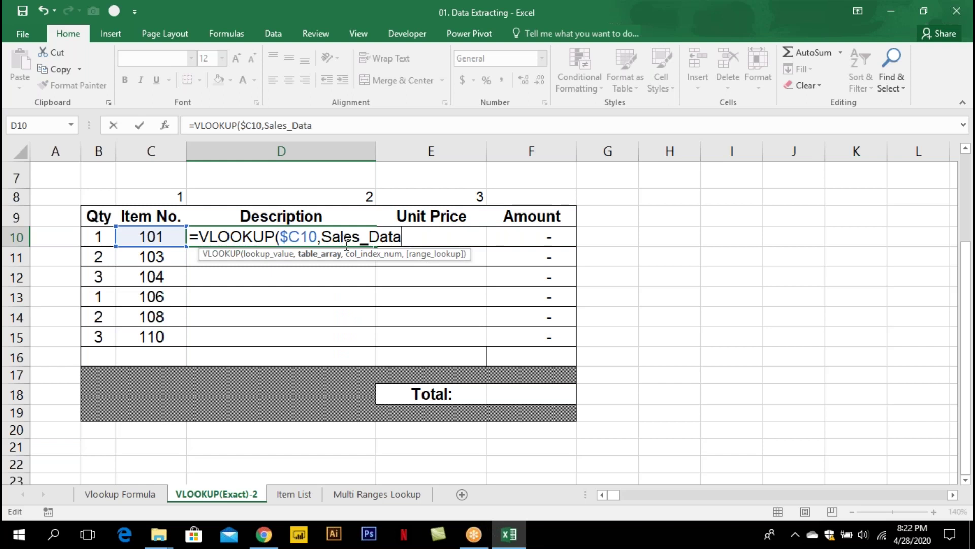
pyautogui.write(',')
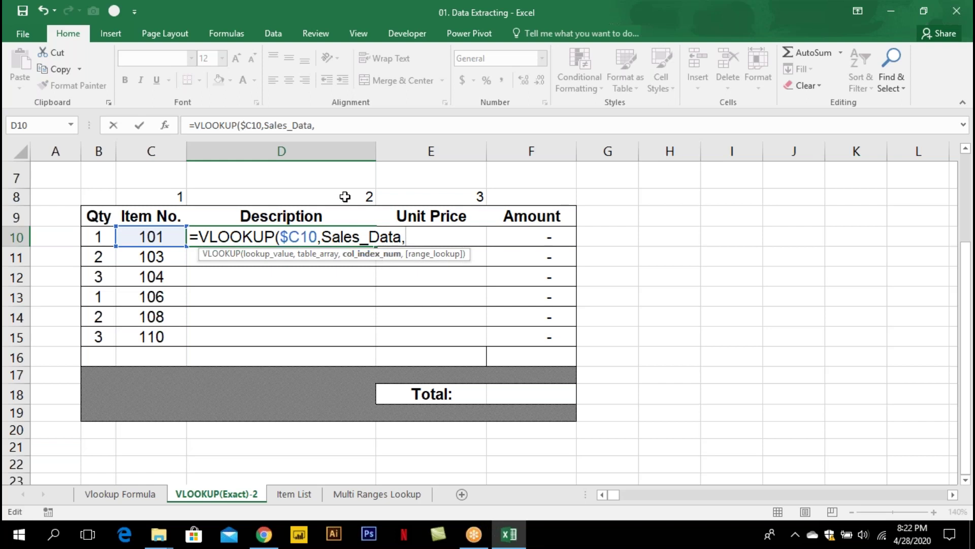
pyautogui.click(365, 197)
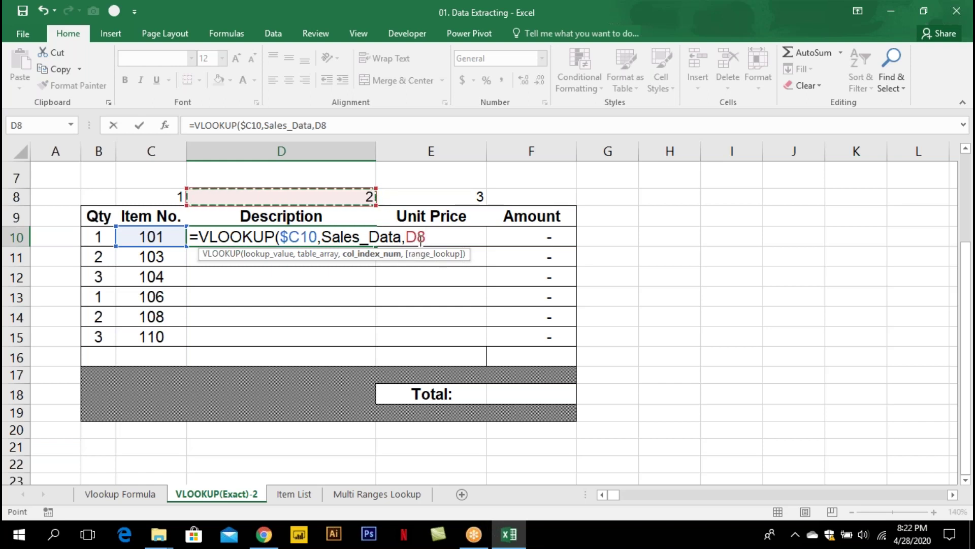
pyautogui.press('F4')
pyautogui.press('F4')
pyautogui.write(',0')
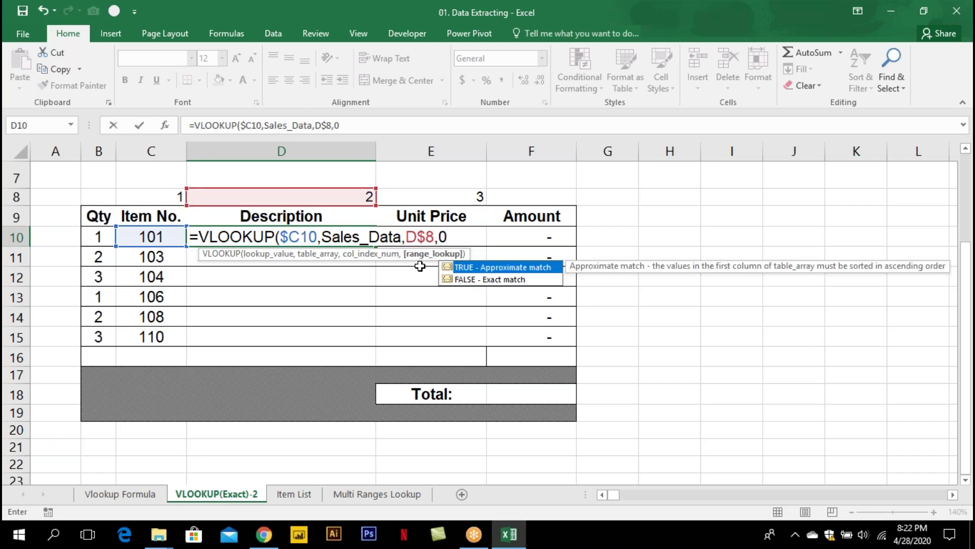
pyautogui.press('Return')
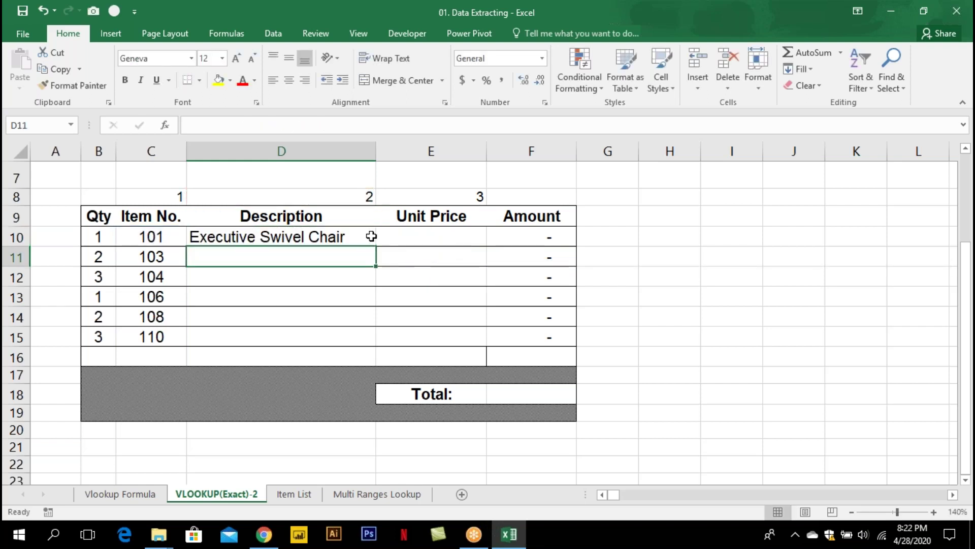
# Fill the D10 lookup formula across to E10 and examine the copied formula's cell references
pyautogui.click(369, 237)
pyautogui.moveTo(375, 247); pyautogui.dragTo(453, 236)
pyautogui.click(453, 236)
pyautogui.doubleClick(453, 237)
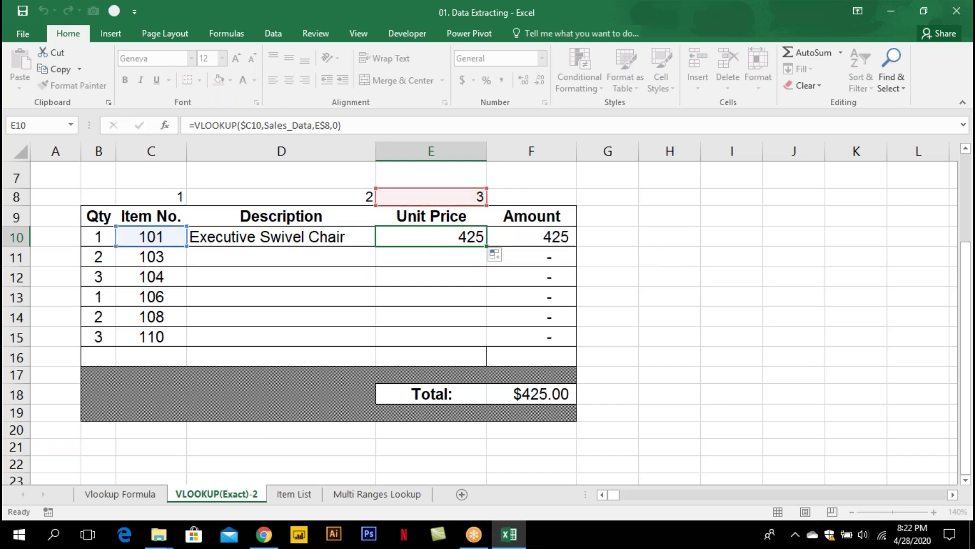
pyautogui.press('Escape')
# Fill the formulas in D10:E10 down to row 15 and examine the references of the formula in E15
pyautogui.moveTo(366, 238); pyautogui.dragTo(488, 346)
pyautogui.click(407, 293)
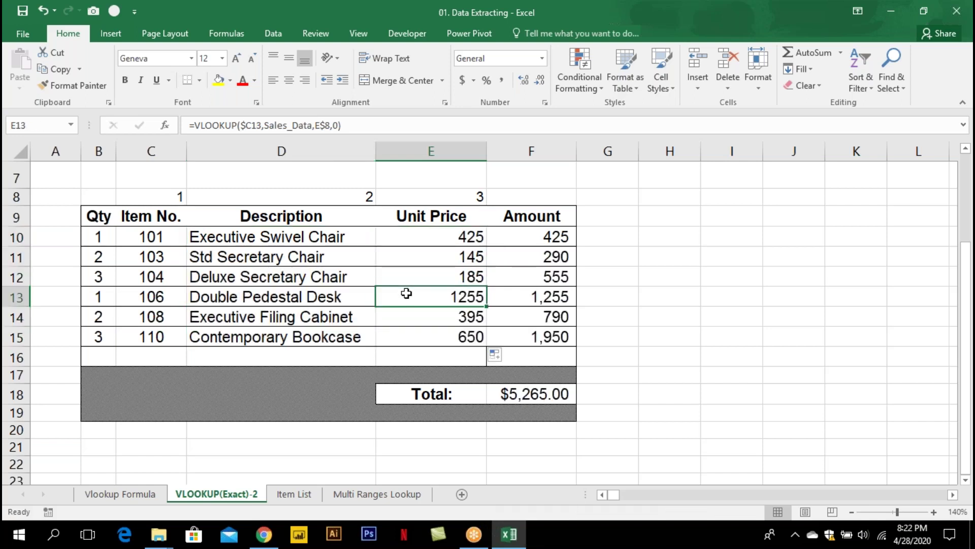
pyautogui.doubleClick(438, 334)
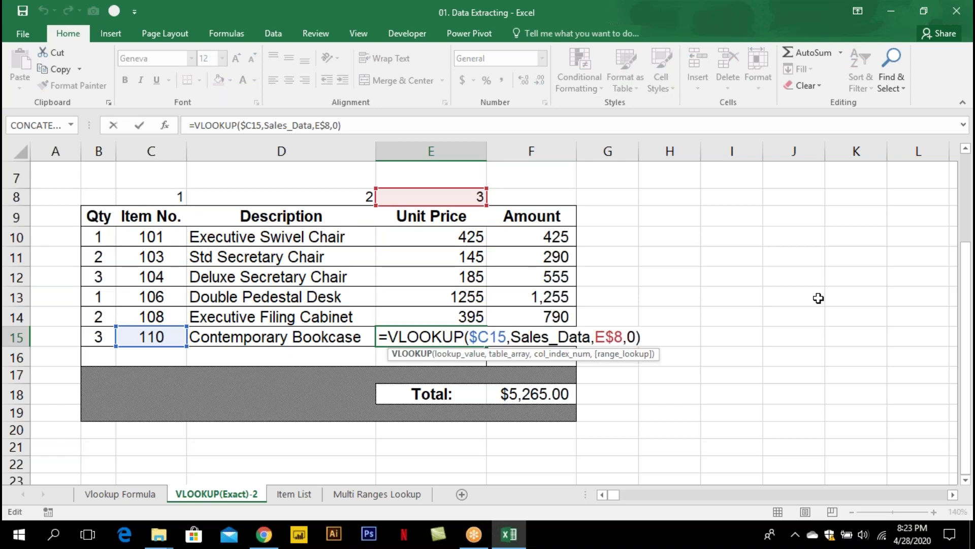
pyautogui.hotkey('ctrl', 'Return')
pyautogui.press('Up')
pyautogui.press('Up')
pyautogui.press('Down')
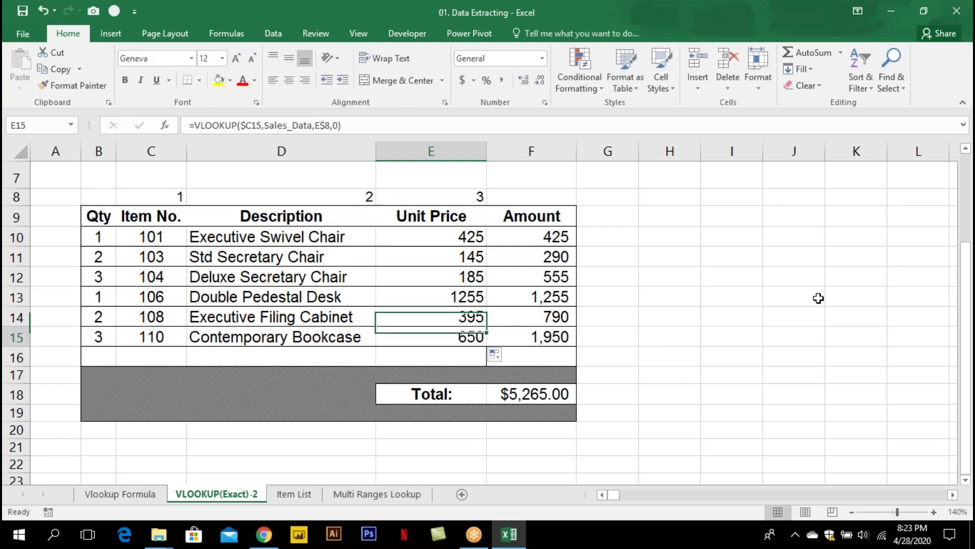
# Change the item numbers in C14 and C15 to 101 to test the lookups
pyautogui.press('Left')
pyautogui.press('Left')
pyautogui.press('Up')
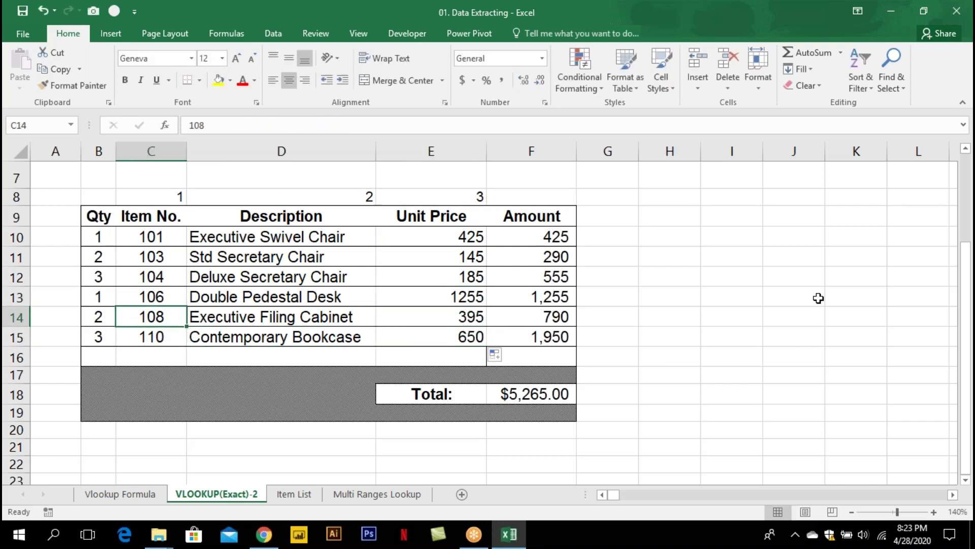
pyautogui.write('101')
pyautogui.press('Return')
pyautogui.write('101')
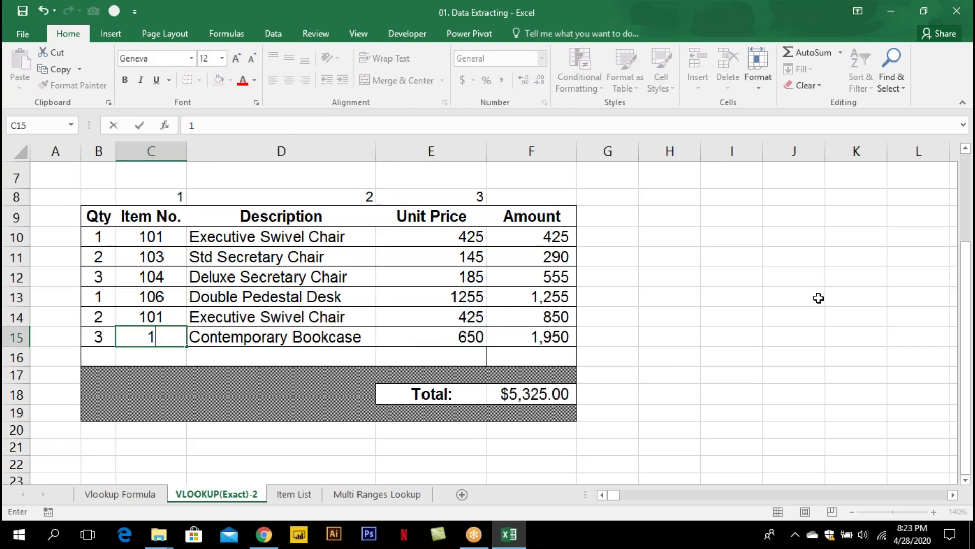
pyautogui.press('Return')
# Set the item number in C15 back to 110
pyautogui.press('Up')
pyautogui.write('110')
pyautogui.press('Return')
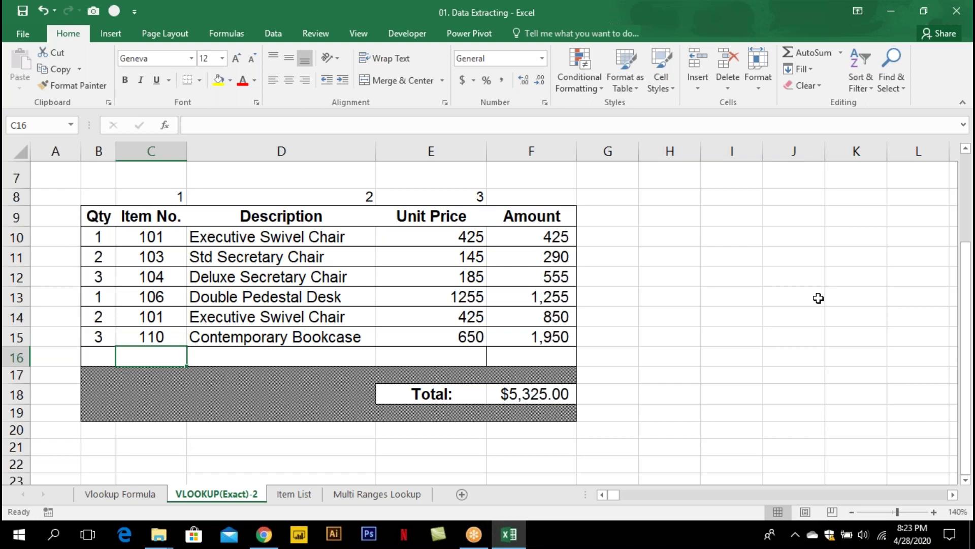
# Examine the mixed references in the description lookup formula in D15
pyautogui.press('Up')
pyautogui.press('Right')
pyautogui.press('F2')
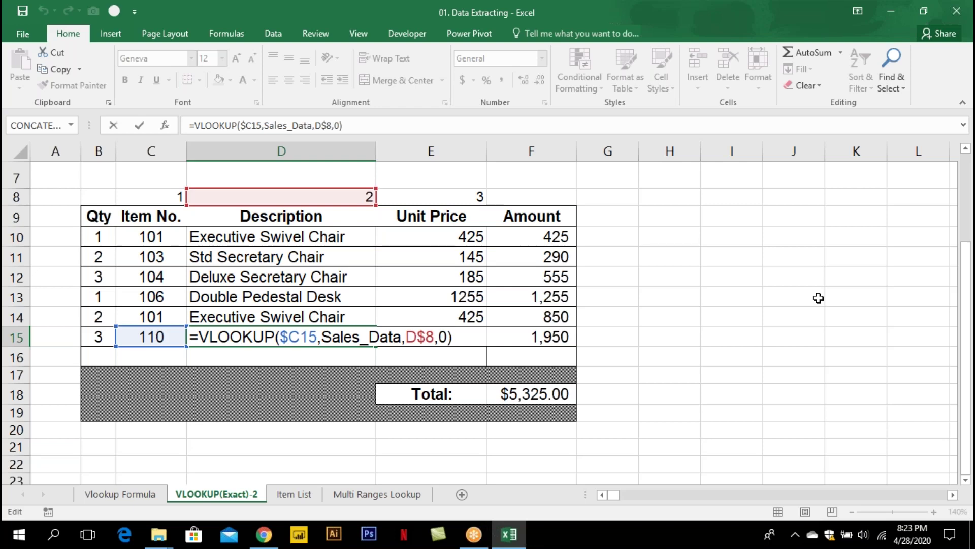
pyautogui.hotkey('ctrl', 'Return')
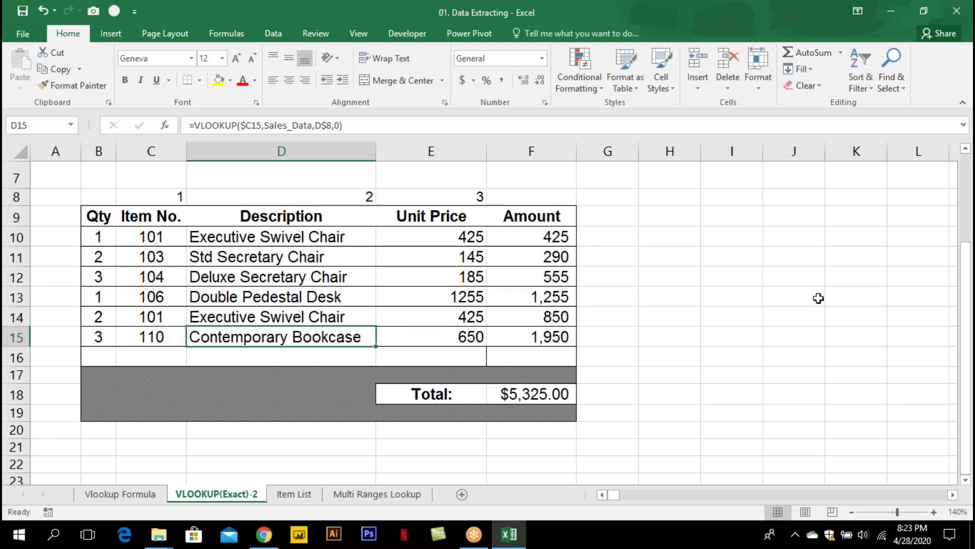
# Close the 01. Data Extracting workbook without saving and switch to the IPD Advanced Excel folder in File Explorer
pyautogui.hotkey('alt', 'f')
pyautogui.press('c')
pyautogui.press('n')
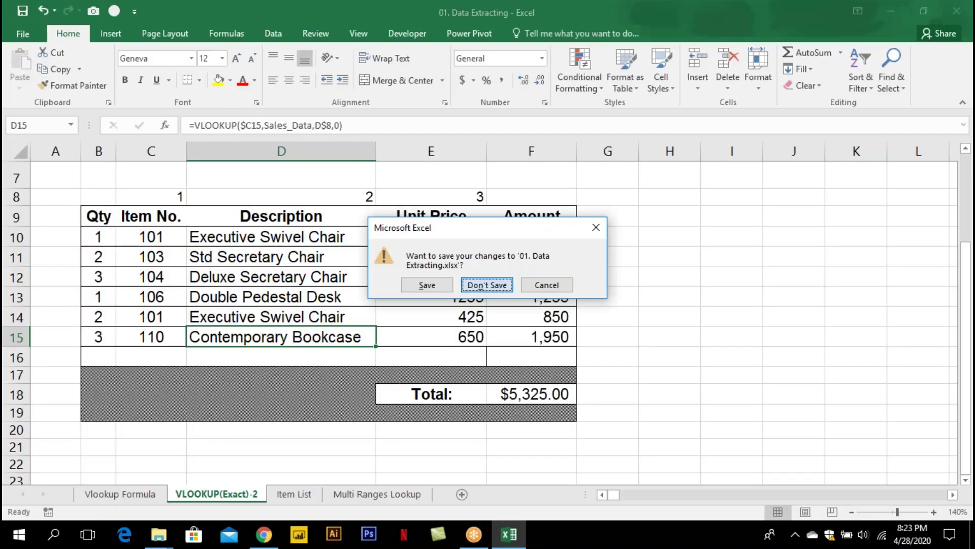
pyautogui.hotkey('alt', 'Tab')
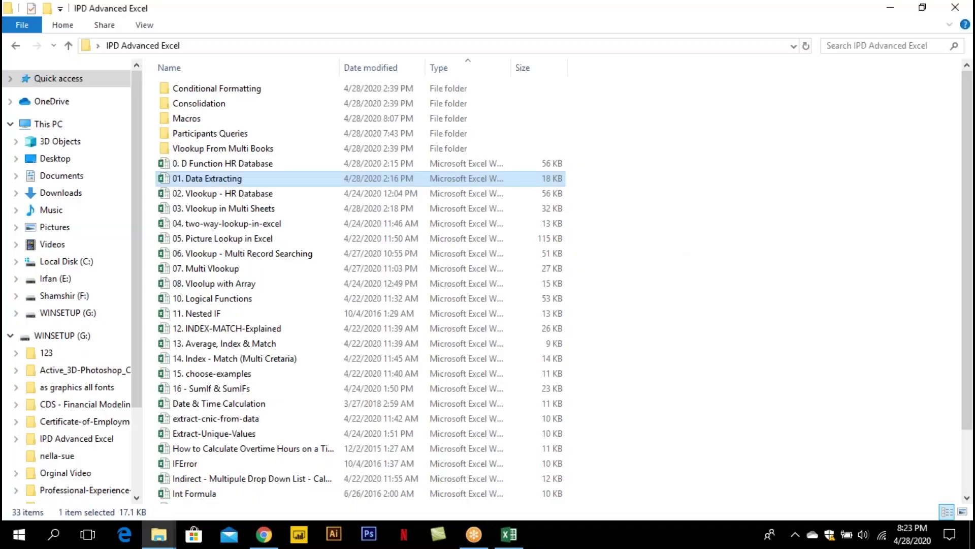
# Open the 02. Vlookup - HR Database workbook and add a new worksheet
pyautogui.press('Down')
pyautogui.press('Return')
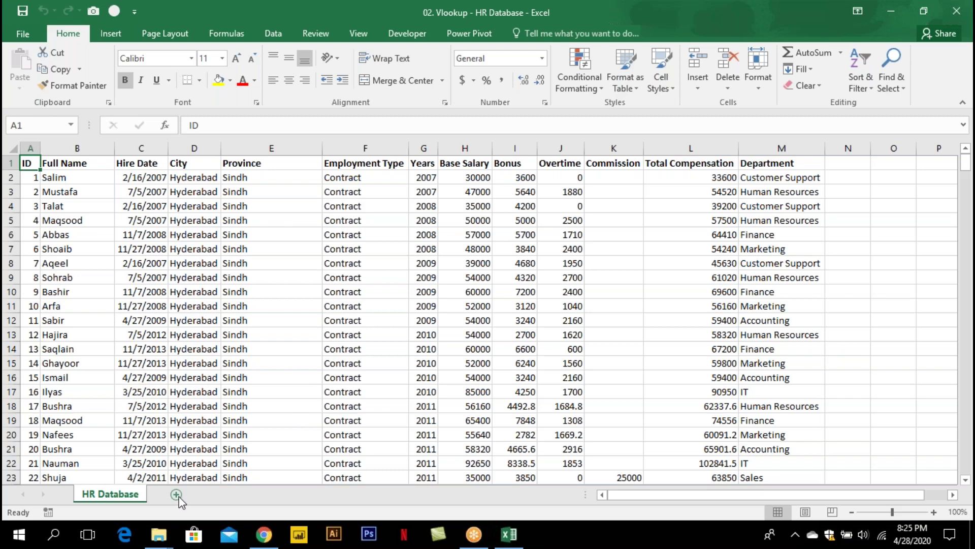
pyautogui.click(193, 495)
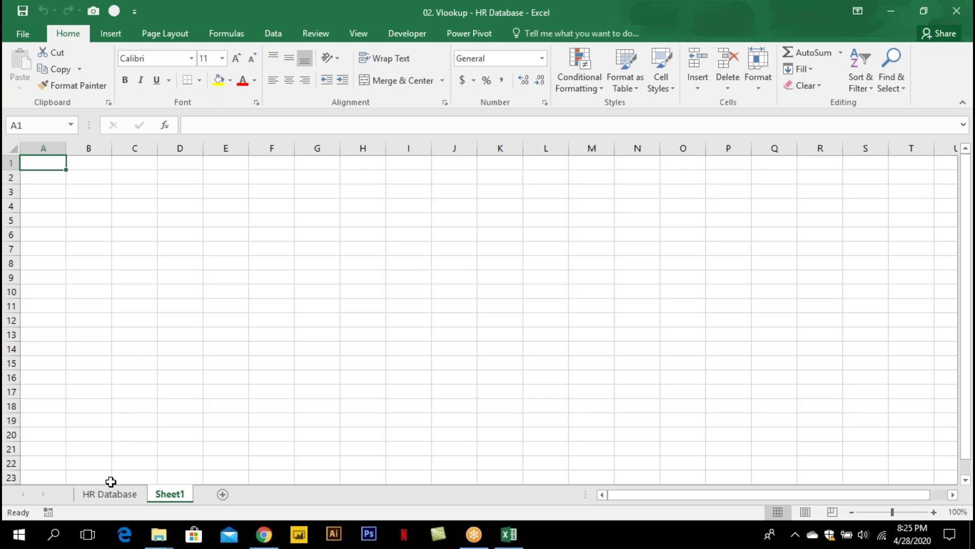
# Copy the header row, ID through Department, from the HR Database sheet to Sheet1 starting at A2
pyautogui.click(113, 497)
pyautogui.click(28, 319)
pyautogui.hotkey('ctrl', 'Down')
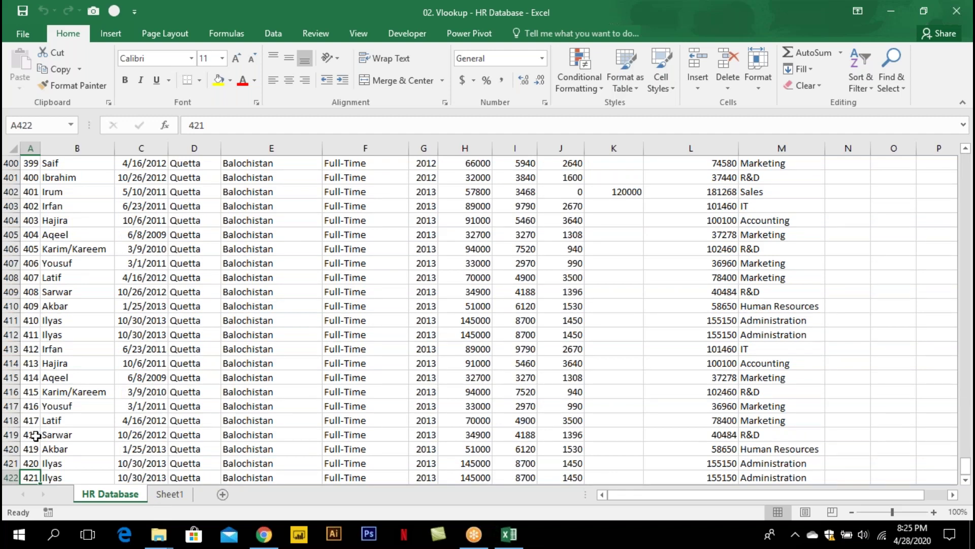
pyautogui.hotkey('ctrl', 'Up')
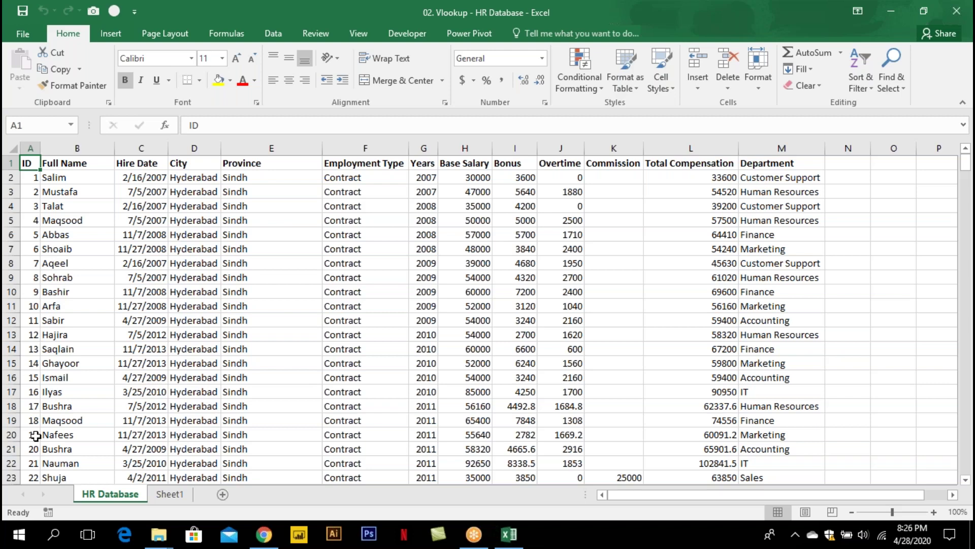
pyautogui.hotkey('ctrl', 'shift', 'Right')
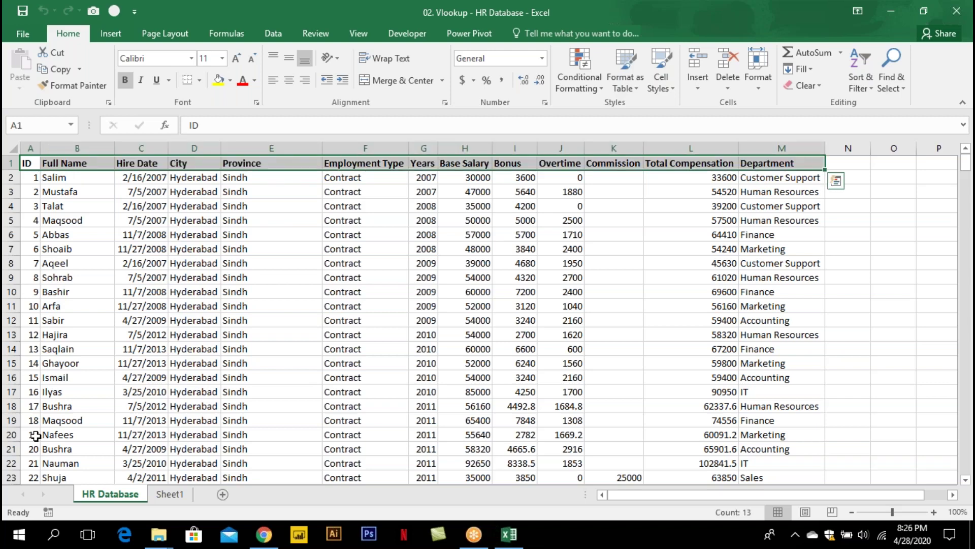
pyautogui.hotkey('ctrl', 'c')
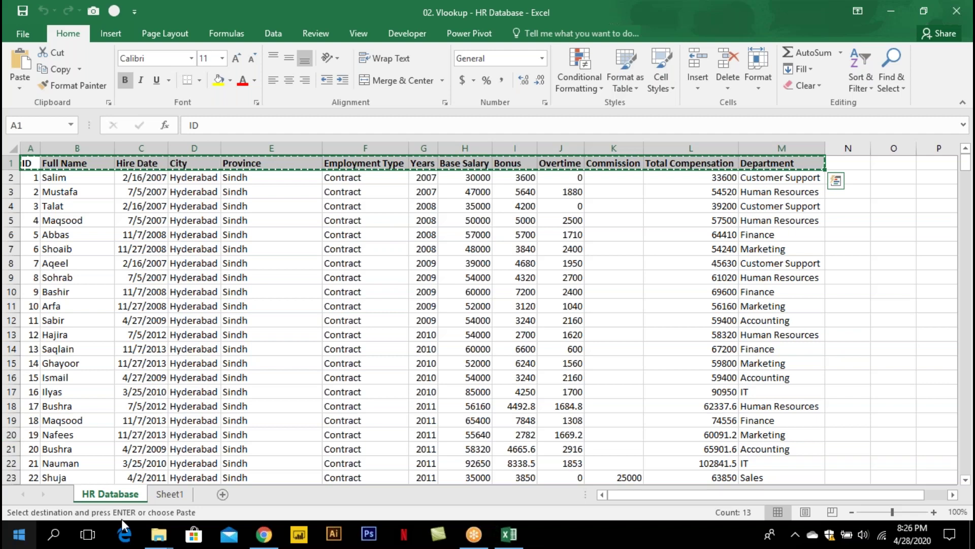
pyautogui.click(170, 494)
pyautogui.click(50, 177)
pyautogui.press('Return')
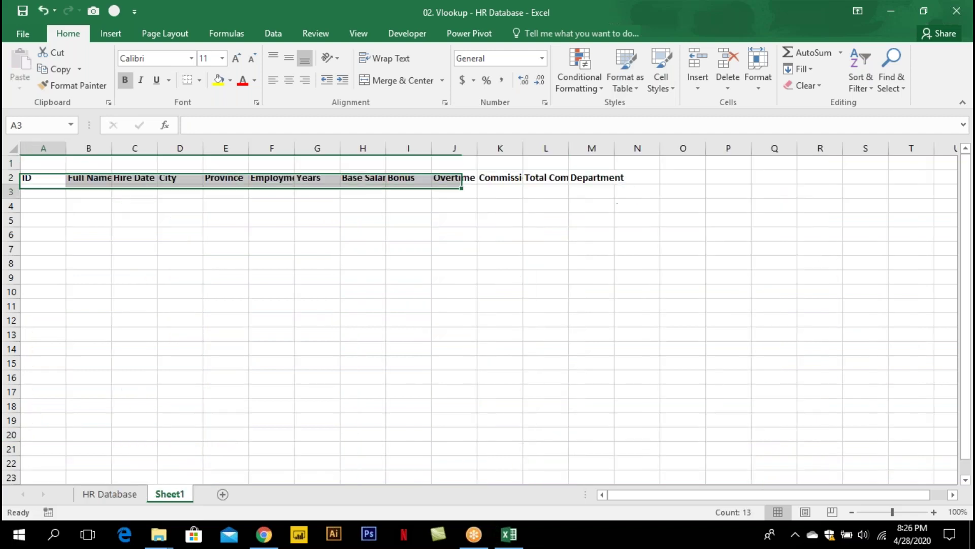
# Number the columns above the Sheet1 headers from 1 to 13 in A1:M1
pyautogui.press('Up')
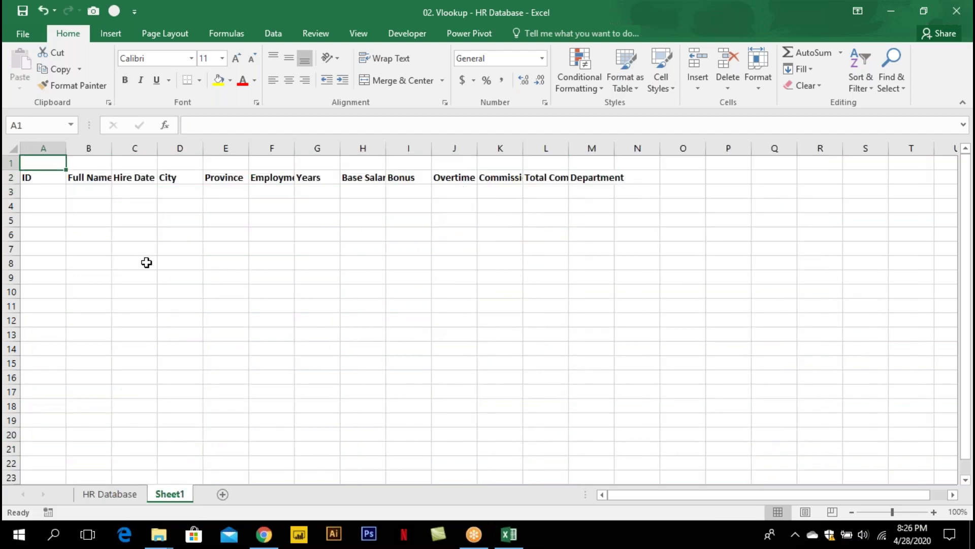
pyautogui.write('1')
pyautogui.press('Right')
pyautogui.press('Left')
pyautogui.moveTo(66, 168); pyautogui.dragTo(624, 177)
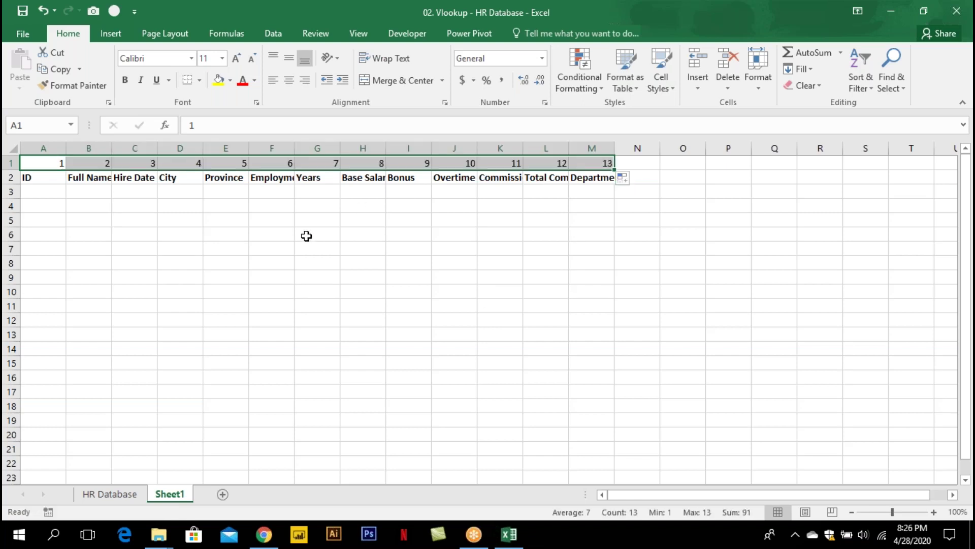
# Autofit the Full Name, Commission and Total Compensation columns to their headers
pyautogui.doubleClick(111, 151)
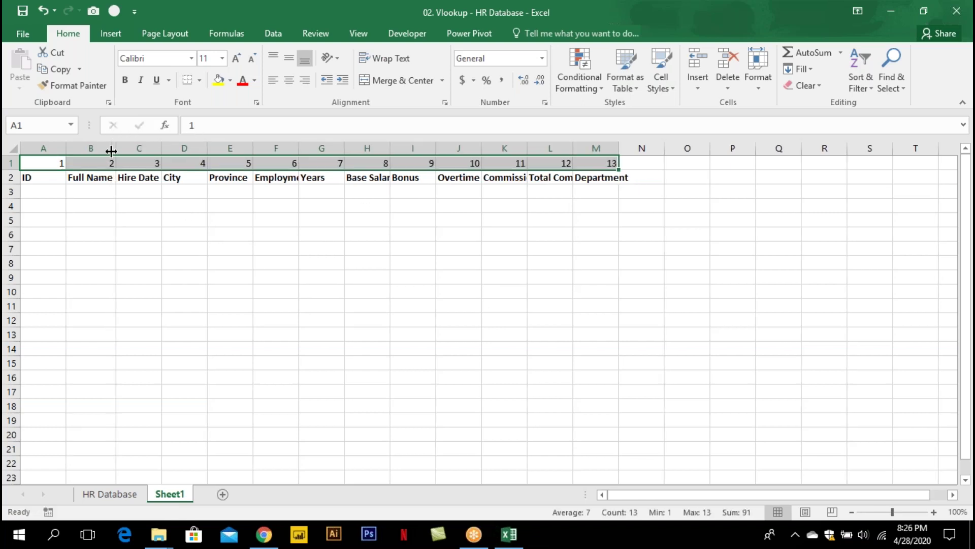
pyautogui.doubleClick(527, 148)
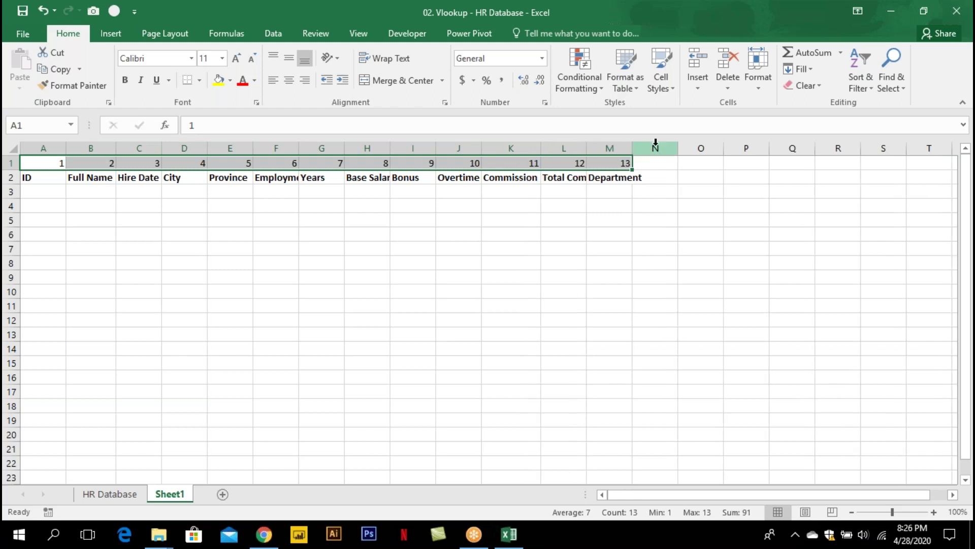
pyautogui.doubleClick(587, 148)
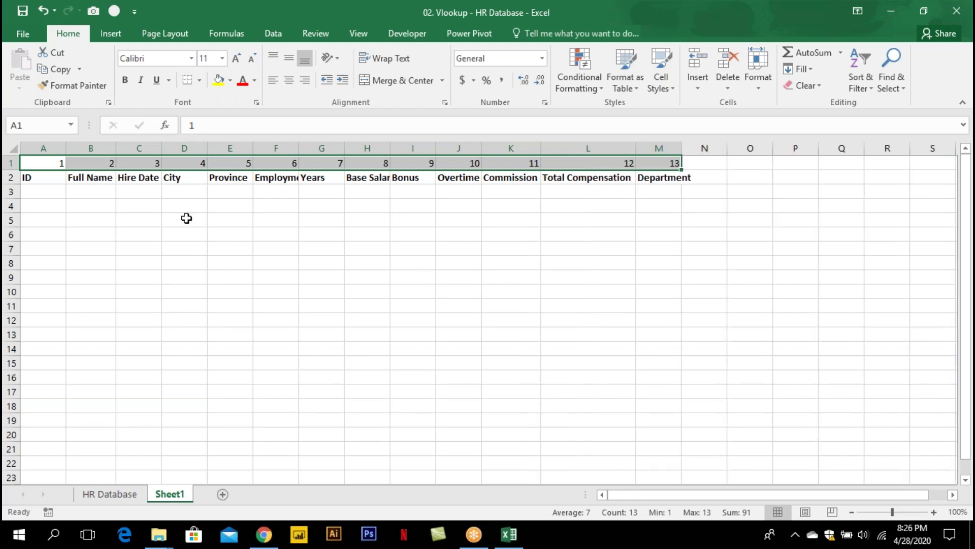
pyautogui.click(33, 193)
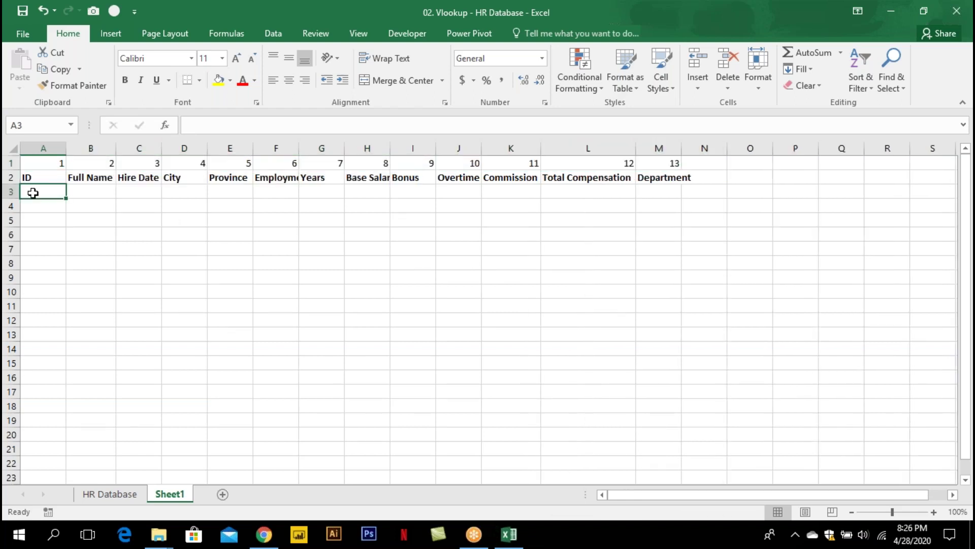
pyautogui.click(108, 496)
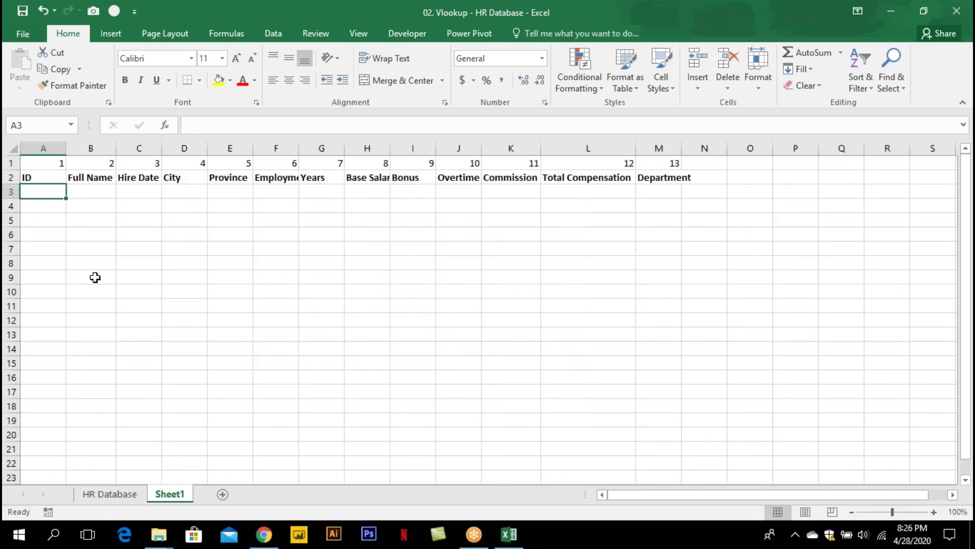
pyautogui.write('1')
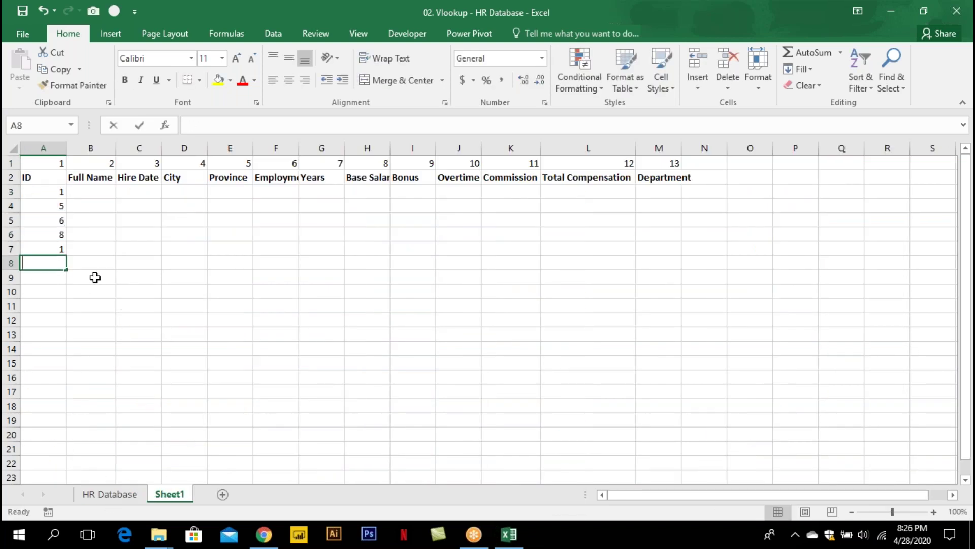
pyautogui.write(' 5 6 8 1 8 9 2 5 6')
pyautogui.hotkey('ctrl', 'Return')
pyautogui.hotkey('ctrl', 'shift', 'Up')
pyautogui.hotkey('shift', 'Down')
pyautogui.hotkey('shift', 'Down')
pyautogui.write('1')
pyautogui.press('Return')
pyautogui.press('Return')
pyautogui.press('Return')
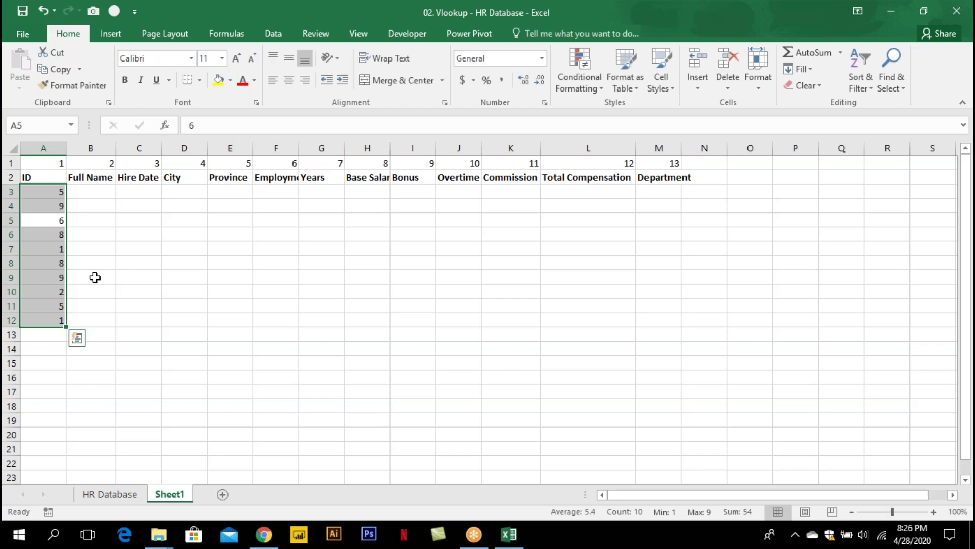
pyautogui.hotkey('ctrl', 'shift', 'Down')
pyautogui.press('Delete')
# Enter the lookup IDs 1, 5 and 9 in A3:A5 and select B3
pyautogui.press('Up')
pyautogui.press('Up')
pyautogui.write('1')
pyautogui.press('Return')
pyautogui.write('5')
pyautogui.press('Return')
pyautogui.write('9')
pyautogui.press('Return')
pyautogui.press('Up')
pyautogui.press('Up')
pyautogui.press('Up')
pyautogui.press('Right')
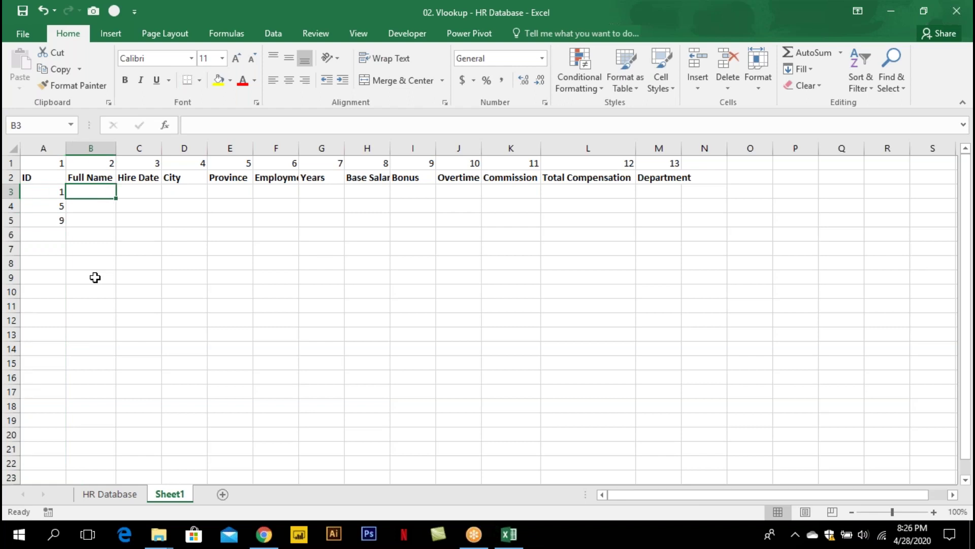
# Convert the HR Database range A1:M422 into a table with headers and name it Database
pyautogui.click(108, 496)
pyautogui.click(132, 219)
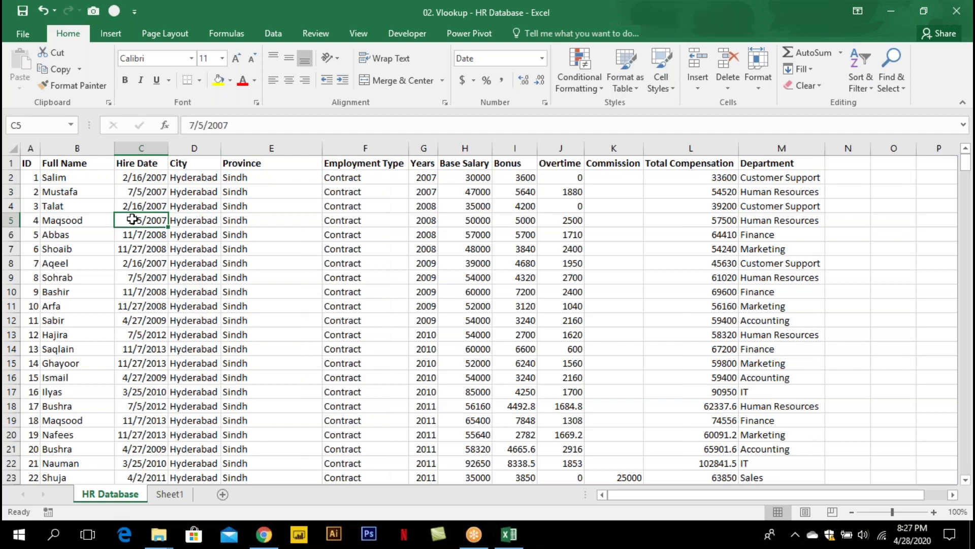
pyautogui.hotkey('ctrl', 't')
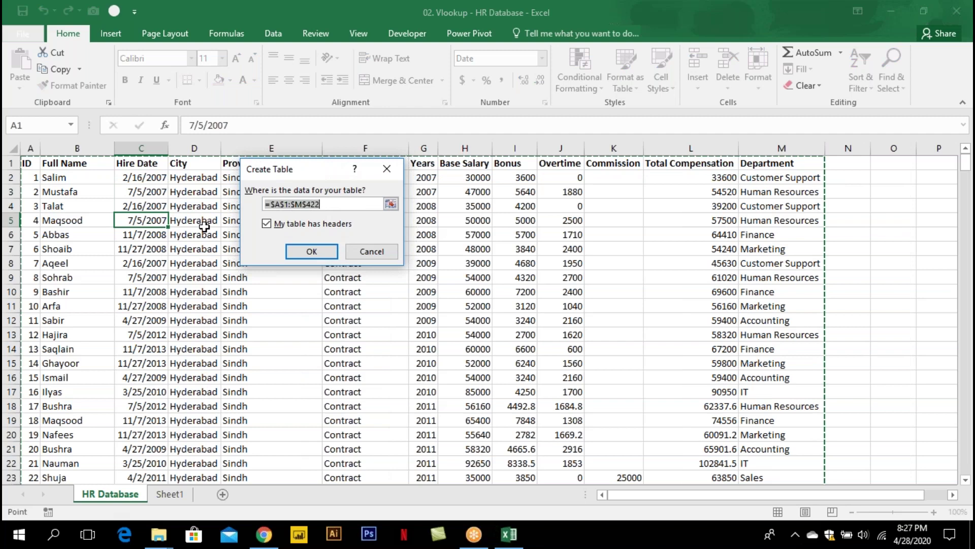
pyautogui.click(306, 250)
pyautogui.click(22, 68)
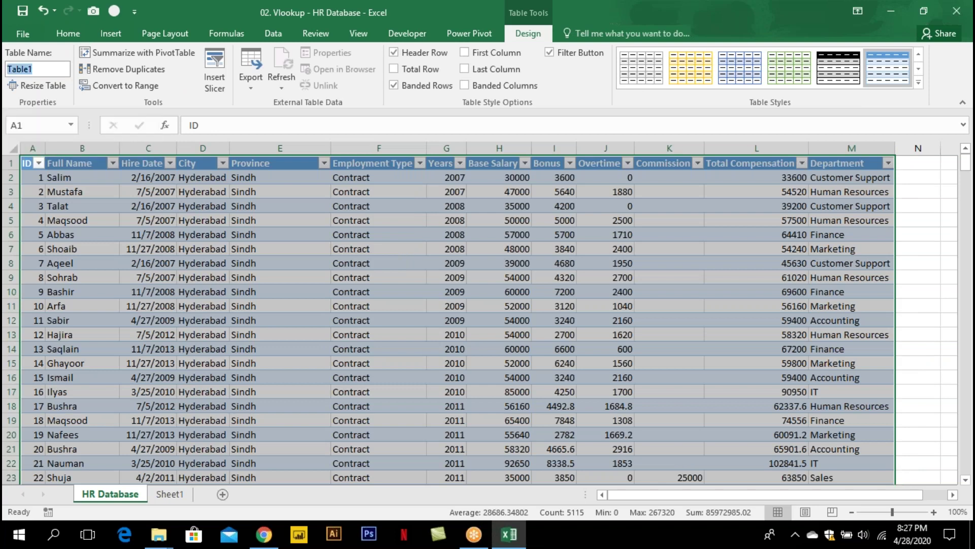
pyautogui.write('Database')
pyautogui.press('Return')
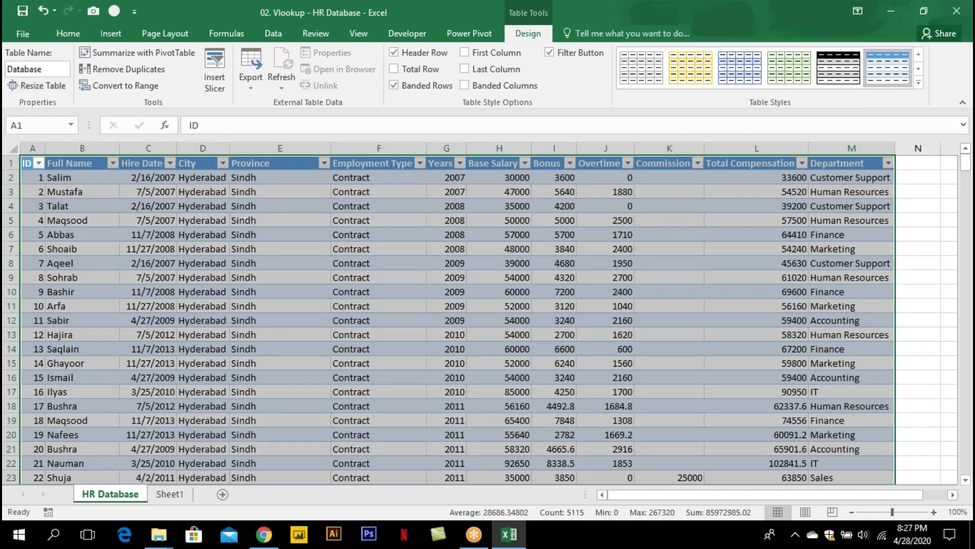
pyautogui.click(147, 220)
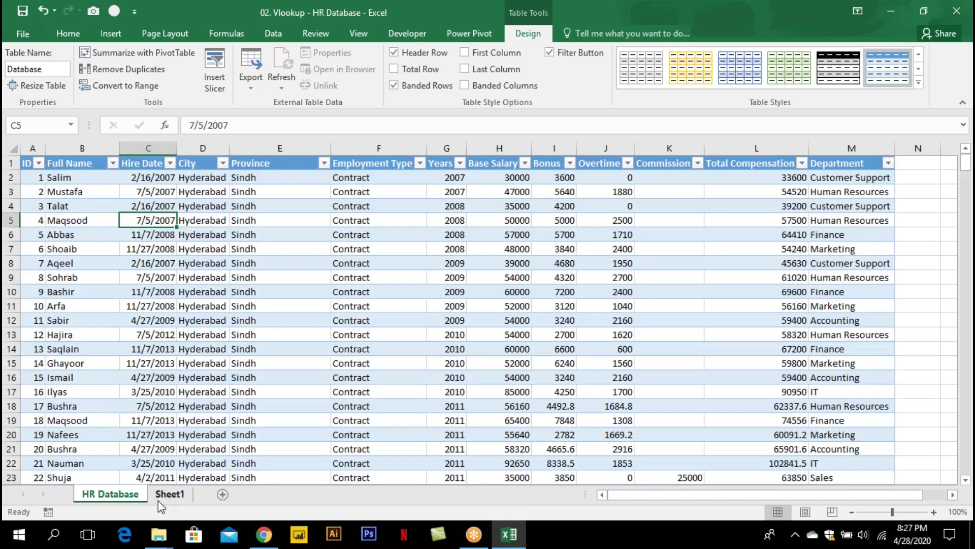
# In Sheet1 cell B3, start an IFERROR formula wrapping a VLOOKUP with the column-locked lookup value $A3
pyautogui.click(165, 499)
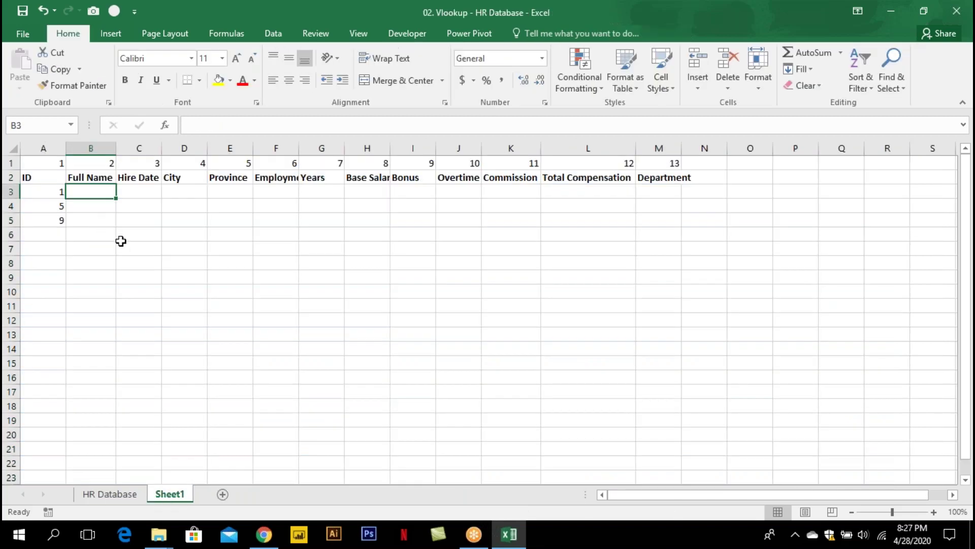
pyautogui.click(934, 513)
pyautogui.click(934, 512)
pyautogui.click(934, 512)
pyautogui.write('=')
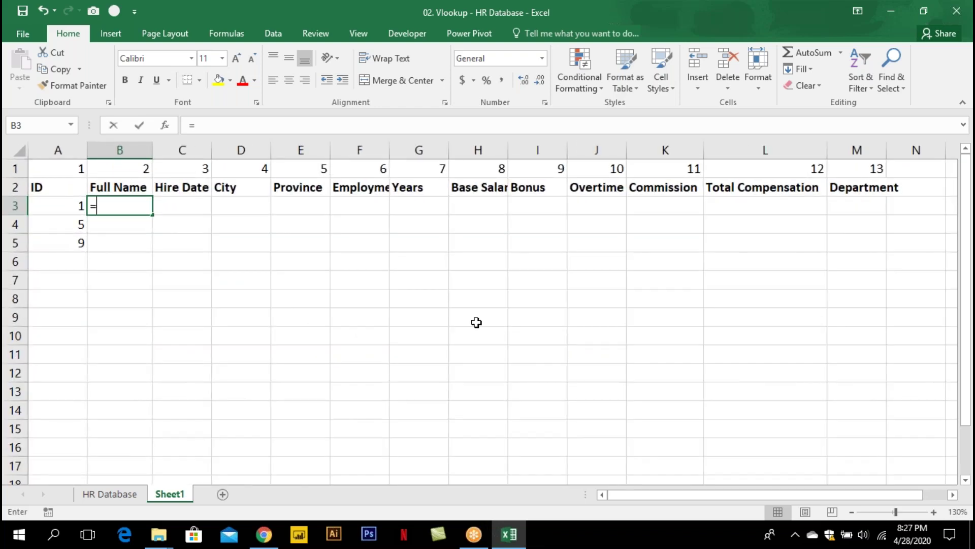
pyautogui.write('if')
pyautogui.press('Down')
pyautogui.press('Tab')
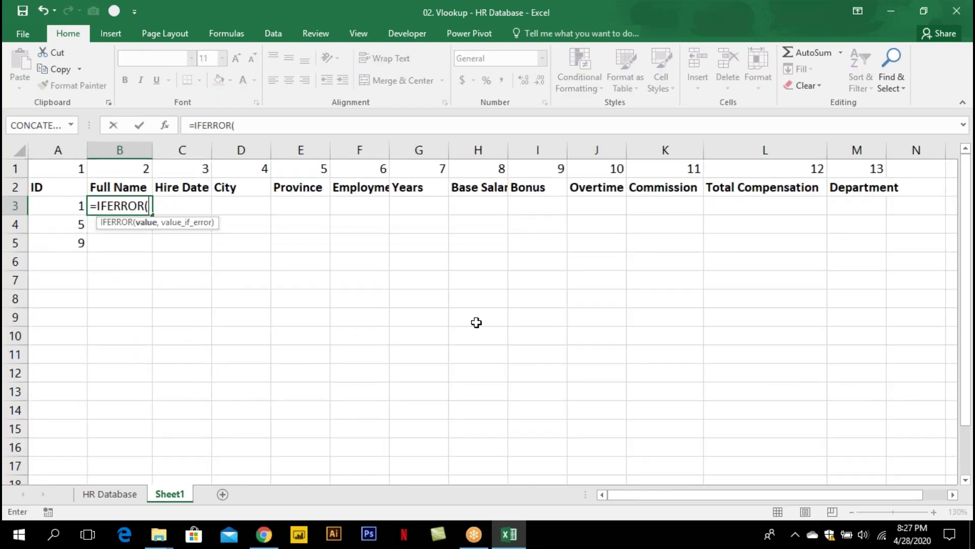
pyautogui.write('vl')
pyautogui.press('Tab')
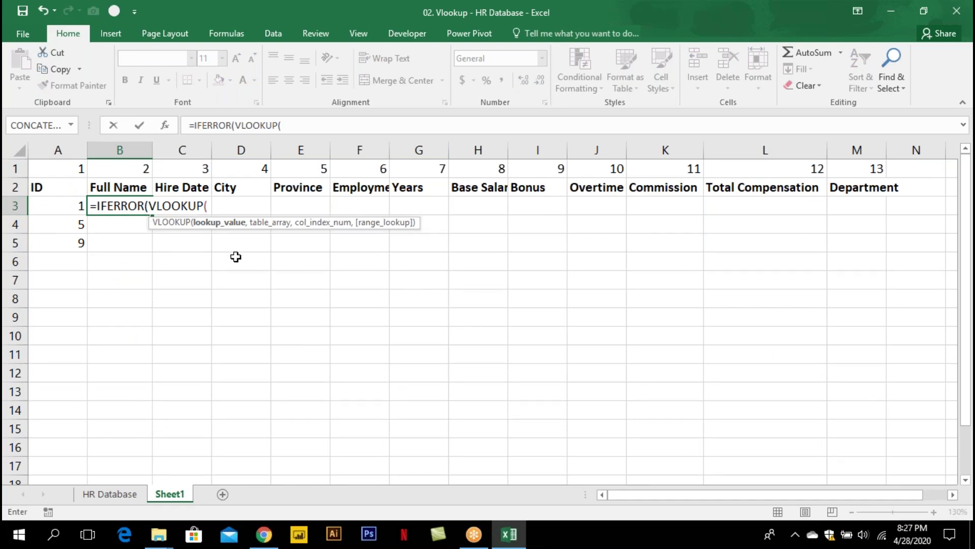
pyautogui.click(72, 206)
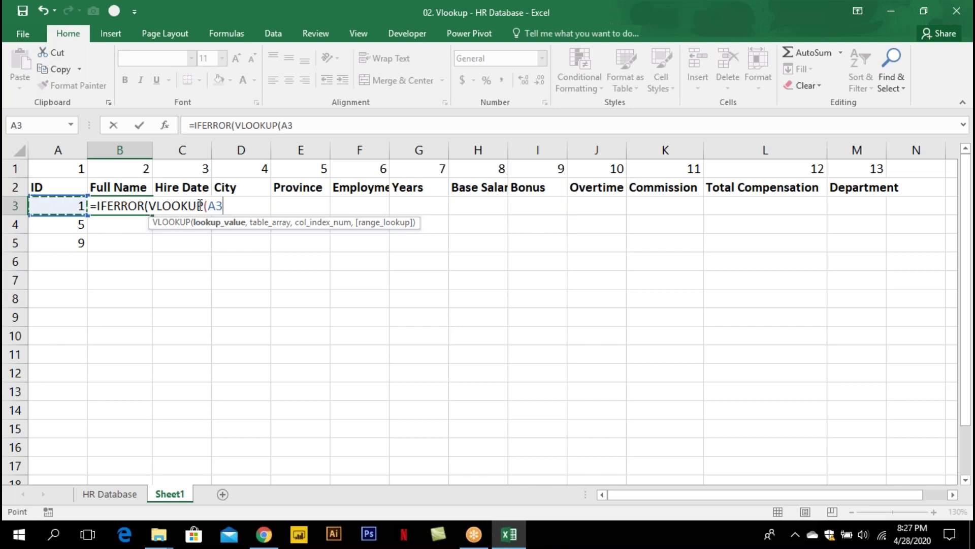
pyautogui.press('F4')
pyautogui.press('F4')
pyautogui.press('F4')
pyautogui.write(',')
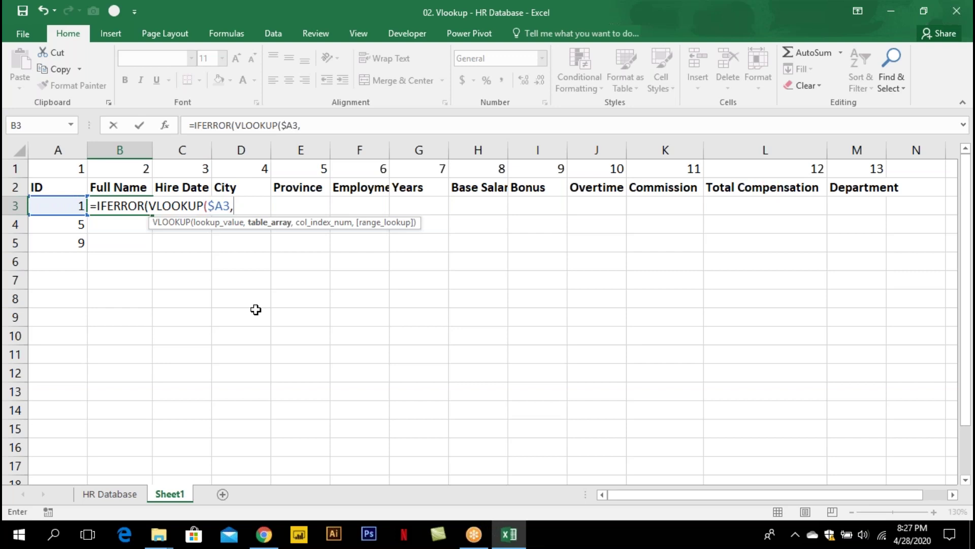
# Add the Database table as the VLOOKUP table array and row-locked B$1 as the column index in B3's formula
pyautogui.write('dat')
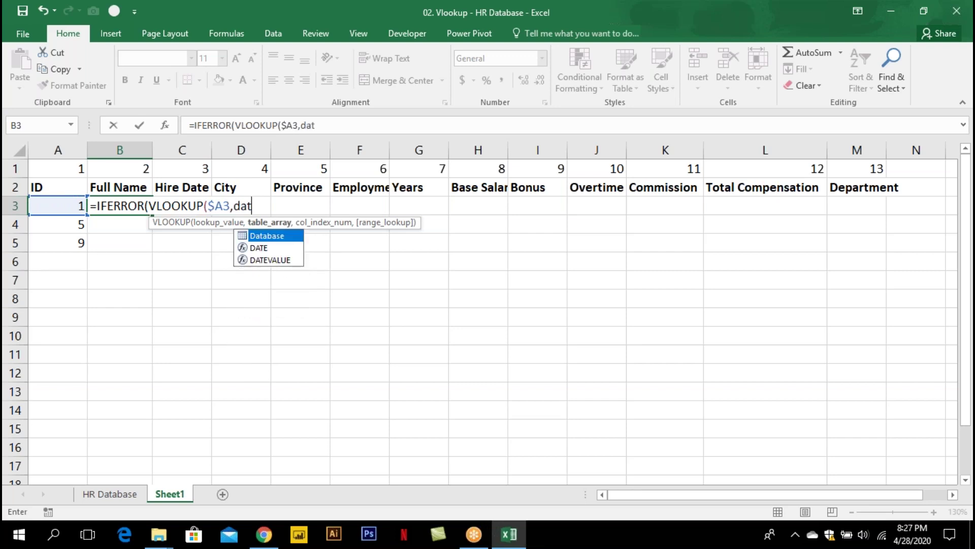
pyautogui.press('Tab')
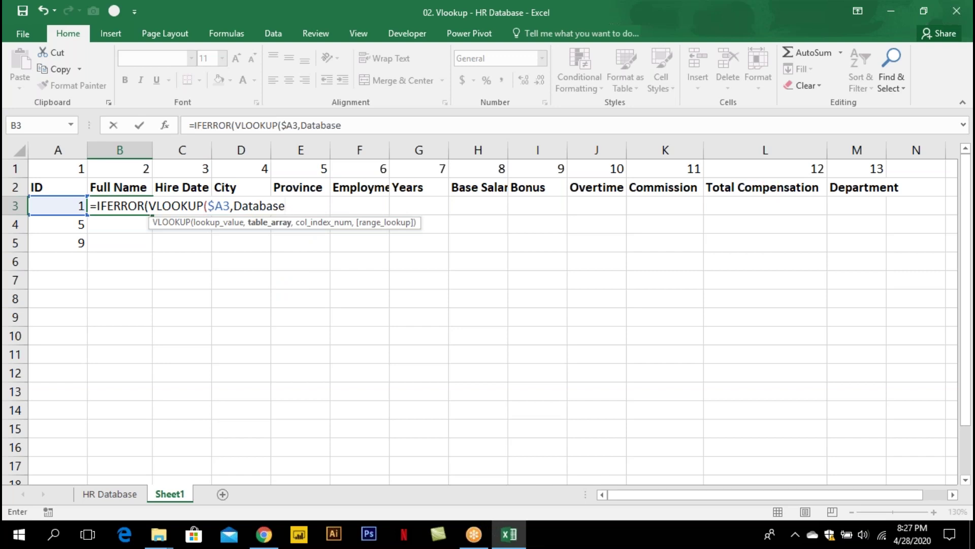
pyautogui.write(',')
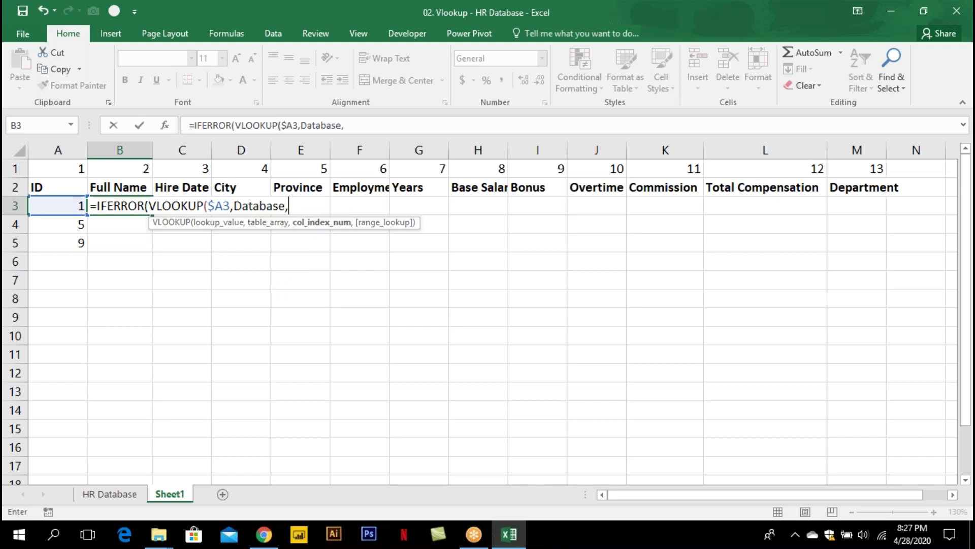
pyautogui.press('Up')
pyautogui.press('Up')
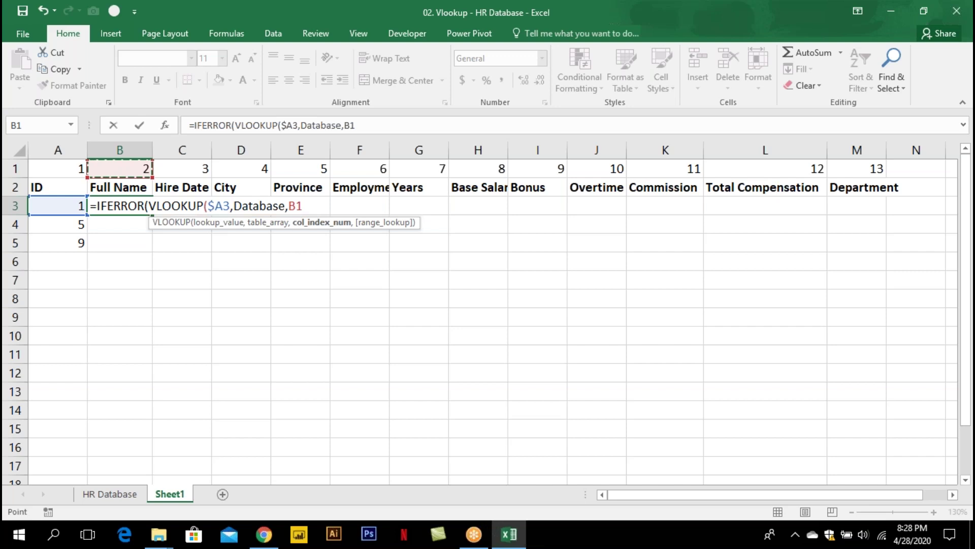
pyautogui.press('F4')
pyautogui.press('F4')
# Complete B3's formula with 0 for exact match and "-" as the IFERROR fallback
pyautogui.write(',0')
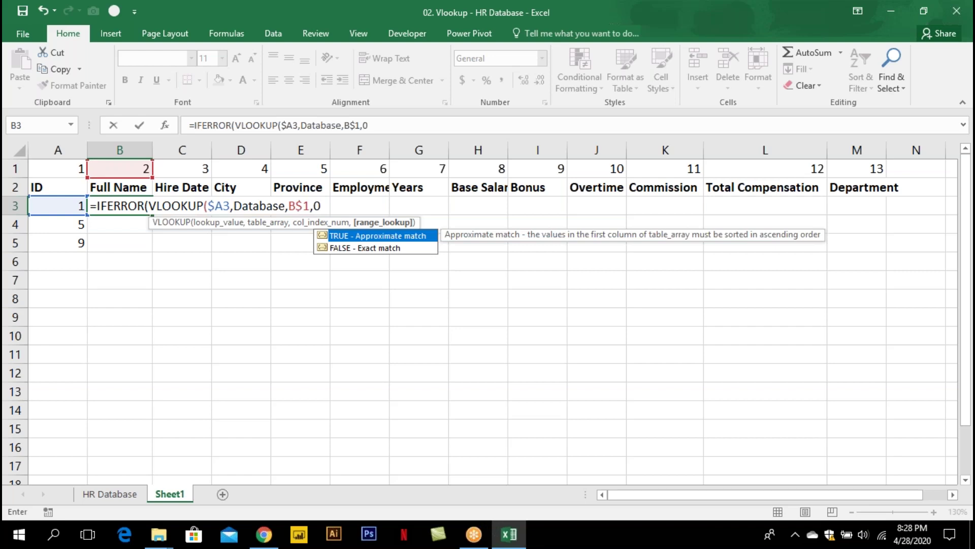
pyautogui.write(')')
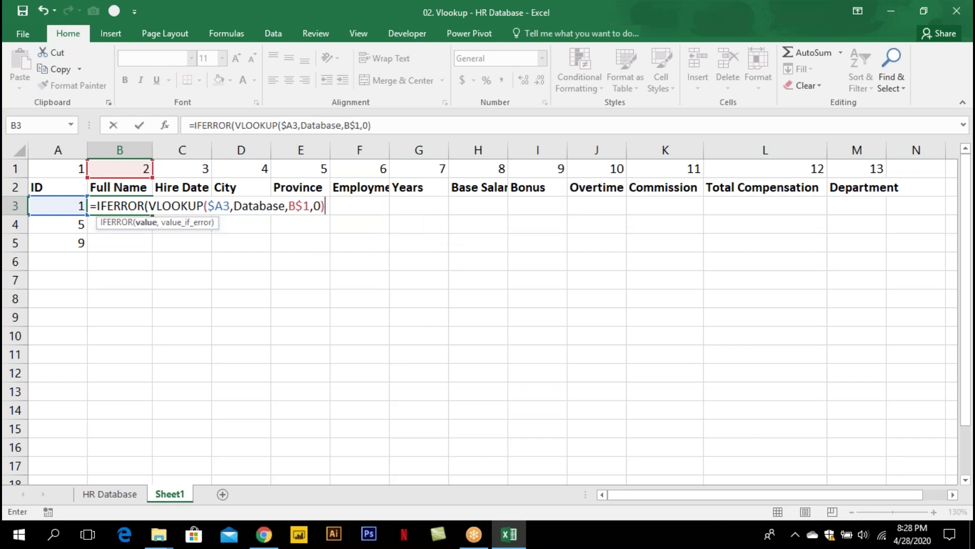
pyautogui.write(',')
pyautogui.write('"-")')
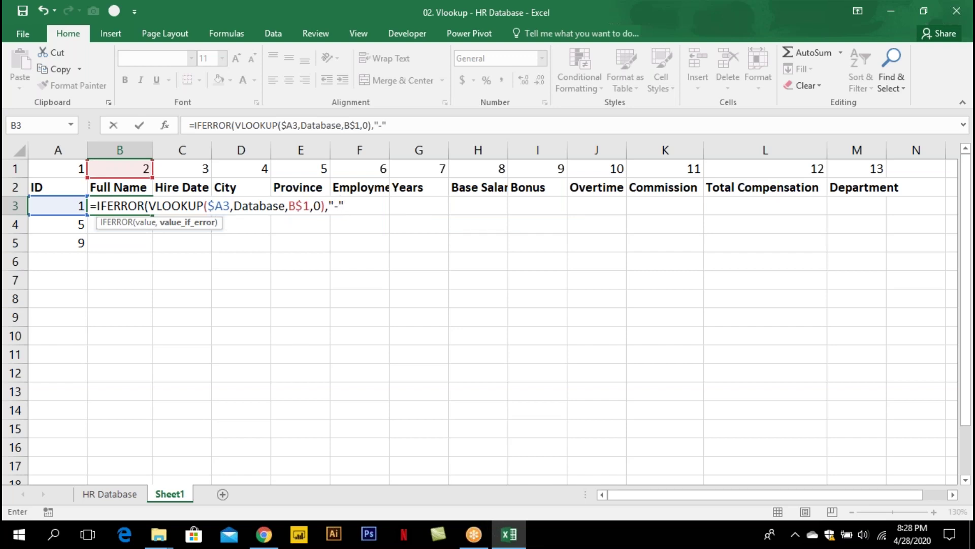
pyautogui.press('Return')
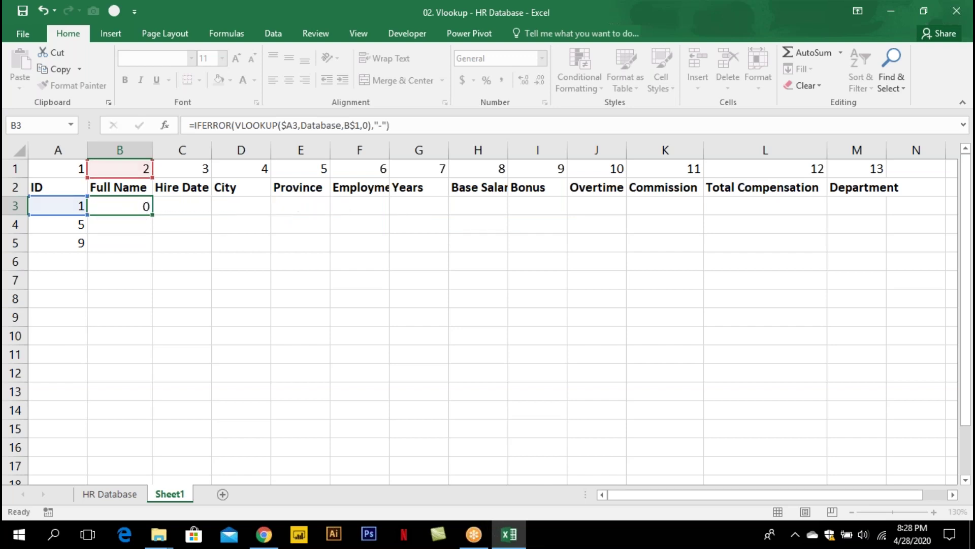
# Copy the B3 lookup formula into the whole result range B3:M5
pyautogui.press('Up')
pyautogui.hotkey('ctrl', 'c')
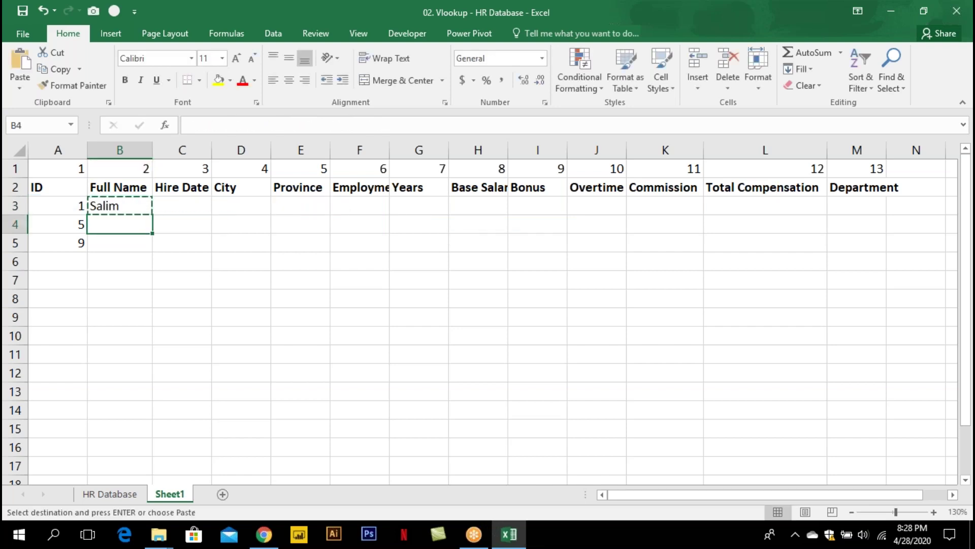
pyautogui.hotkey('shift', 'Right')
pyautogui.hotkey('shift', 'Right')
pyautogui.hotkey('shift', 'Right')
pyautogui.hotkey('shift', 'Right')
pyautogui.hotkey('shift', 'Right')
pyautogui.hotkey('shift', 'Right')
pyautogui.hotkey('shift', 'Right')
pyautogui.hotkey('shift', 'Right')
pyautogui.hotkey('shift', 'Right')
pyautogui.hotkey('shift', 'Right')
pyautogui.hotkey('shift', 'Right')
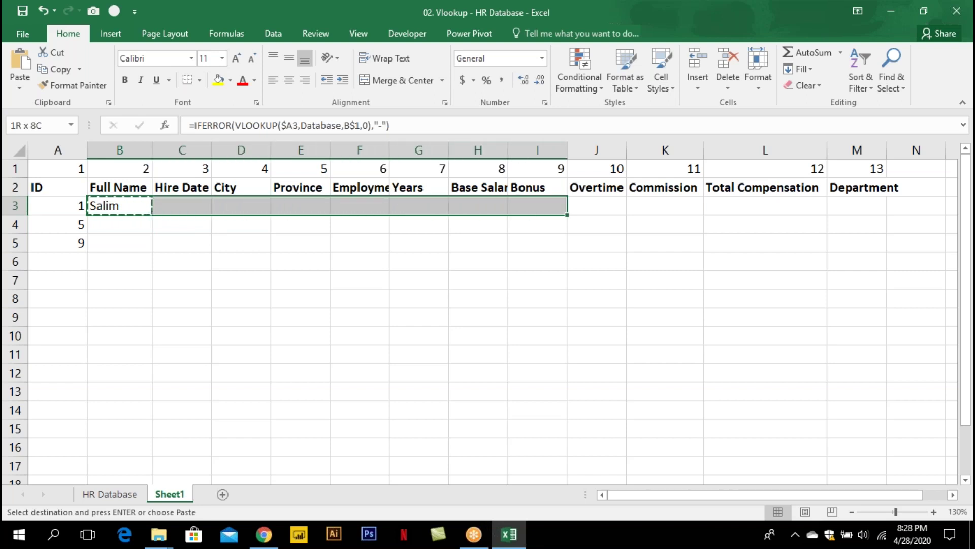
pyautogui.hotkey('shift', 'Down')
pyautogui.hotkey('shift', 'Down')
pyautogui.press('Return')
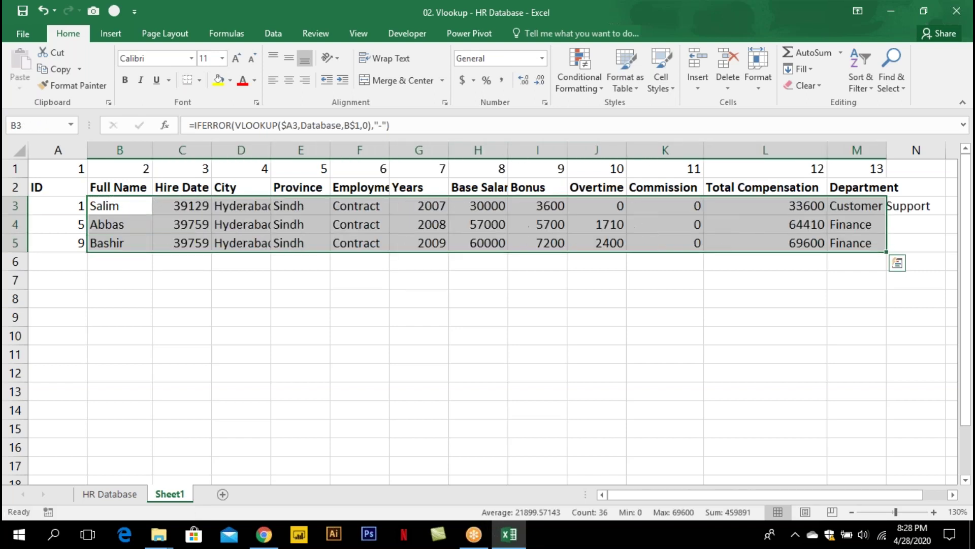
# Format the hire dates in C3:C5 as short dates
pyautogui.press('Down')
pyautogui.press('Down')
pyautogui.press('Up')
pyautogui.press('Up')
pyautogui.press('Right')
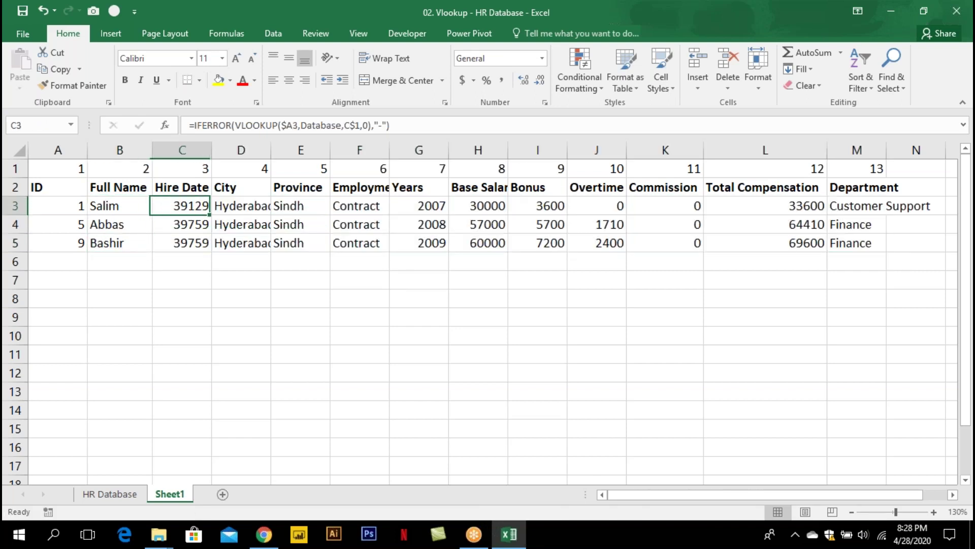
pyautogui.hotkey('ctrl', 'shift', 'Down')
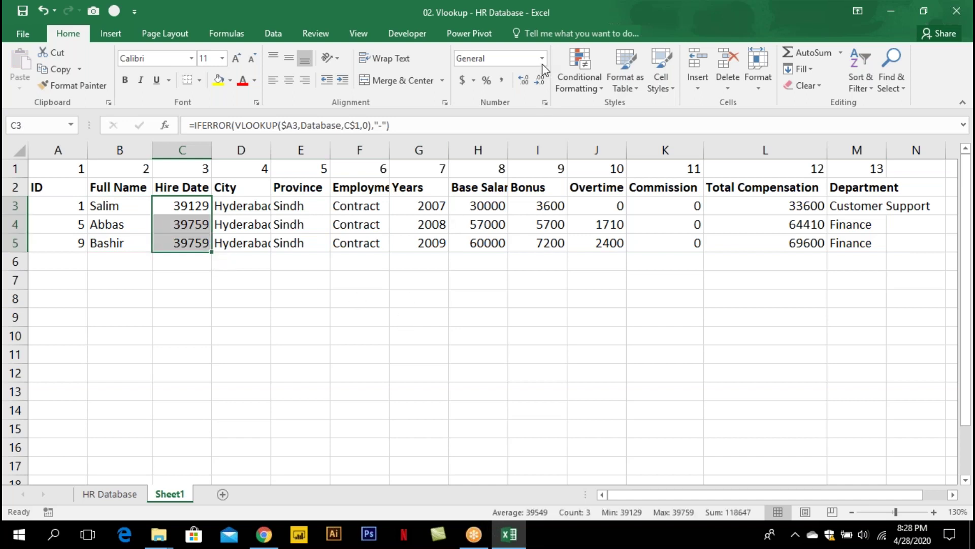
pyautogui.click(542, 60)
pyautogui.click(514, 208)
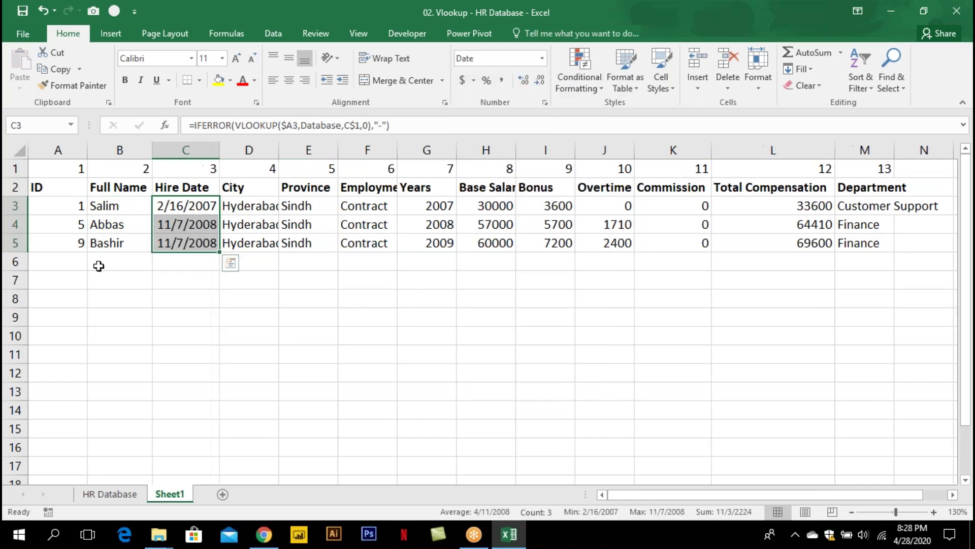
# Enter the lookup ID 15 in A6 and copy the row 5 lookup formulas from B5:M5
pyautogui.click(65, 265)
pyautogui.write('15')
pyautogui.press('Return')
pyautogui.press('Up')
pyautogui.press('Up')
pyautogui.press('Right')
pyautogui.hotkey('ctrl', 'shift', 'Right')
pyautogui.hotkey('ctrl', 'c')
pyautogui.press('Down')
pyautogui.press('Left')
pyautogui.hotkey('ctrl', 'v')
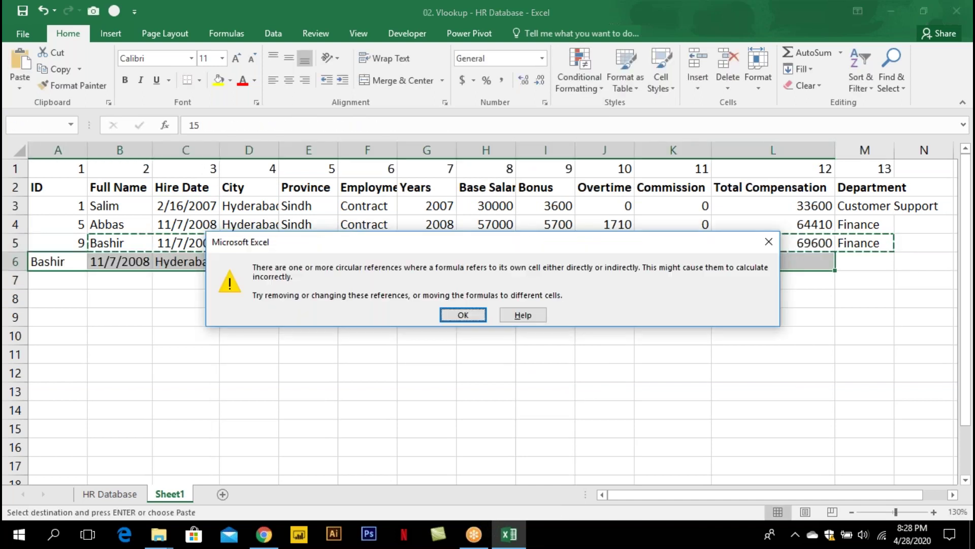
pyautogui.press('Return')
pyautogui.press('Right')
pyautogui.press('Down')
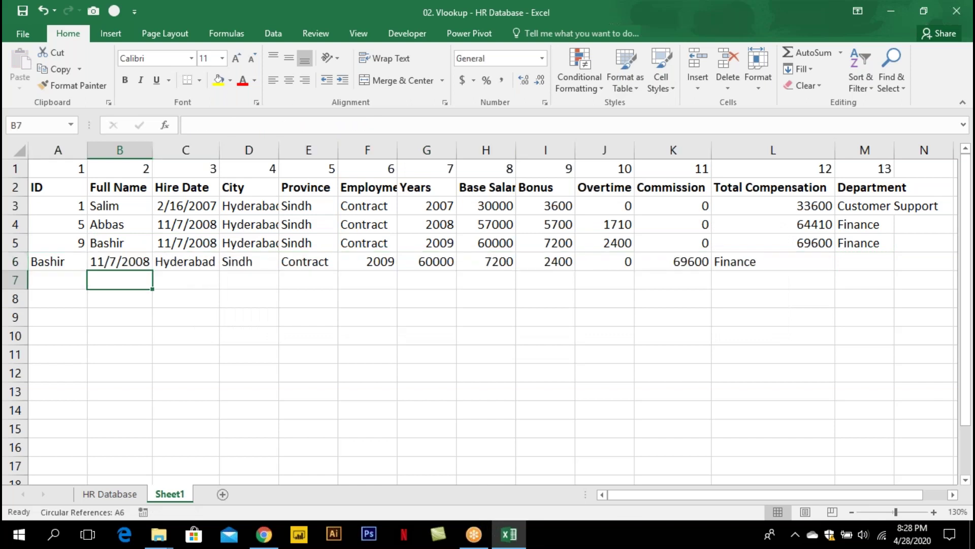
pyautogui.hotkey('ctrl', 'z')
# Paste the copied lookup formulas into row 6 starting at B6 and autofit the City column
pyautogui.press('Right')
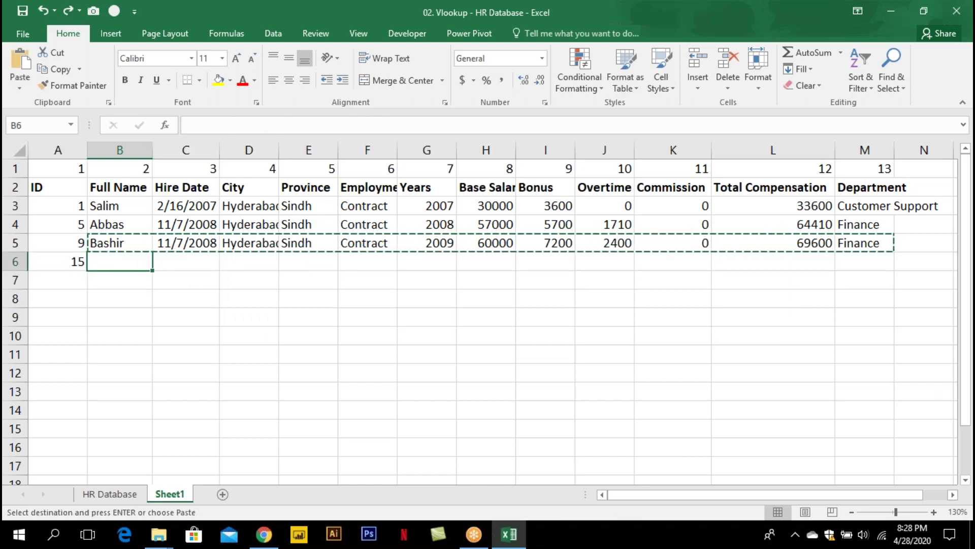
pyautogui.press('Return')
pyautogui.press('Down')
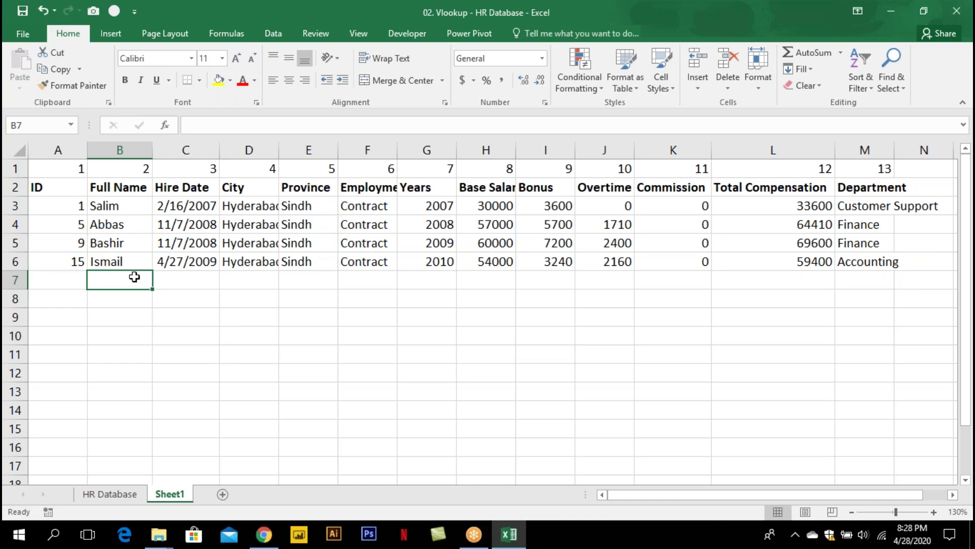
pyautogui.click(73, 208)
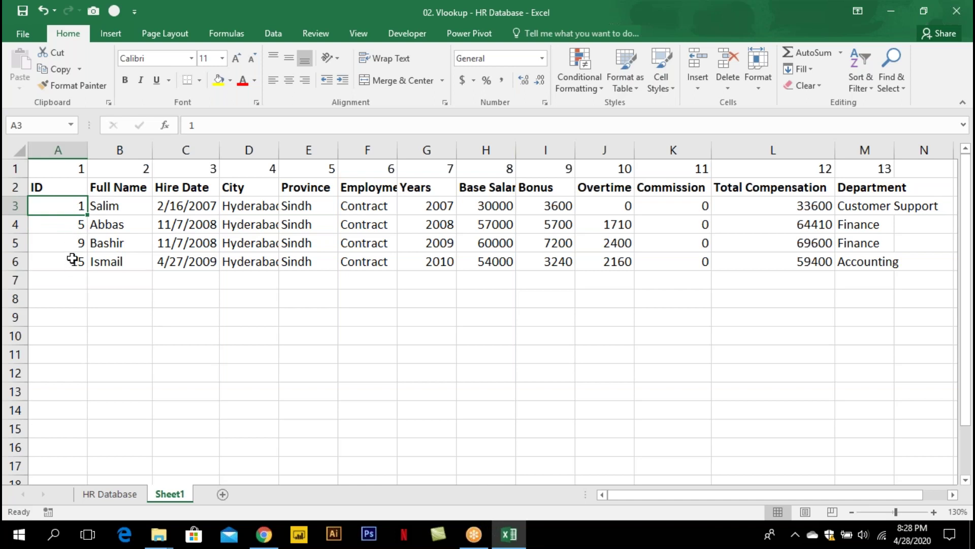
pyautogui.doubleClick(278, 149)
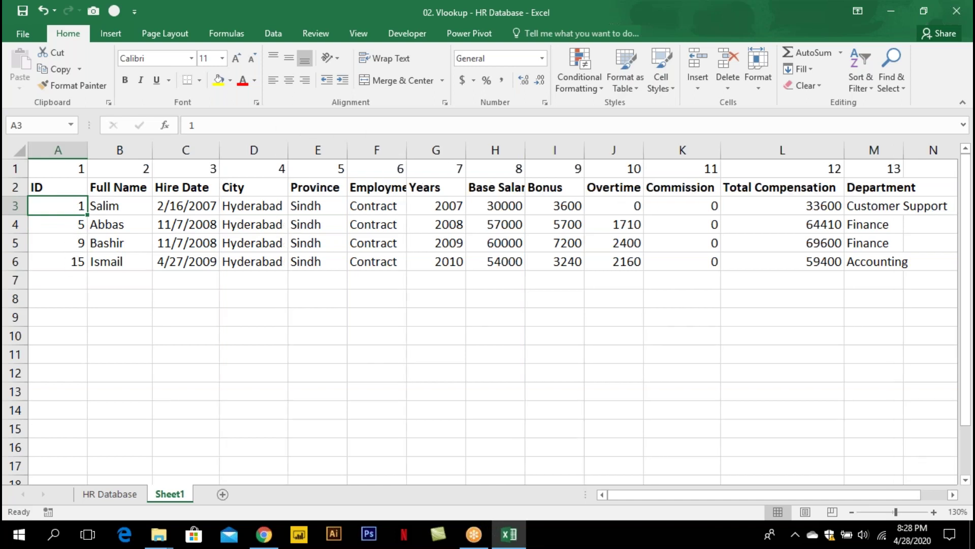
# Examine the mixed references in the lookup formula of Province cell E3
pyautogui.click(317, 210)
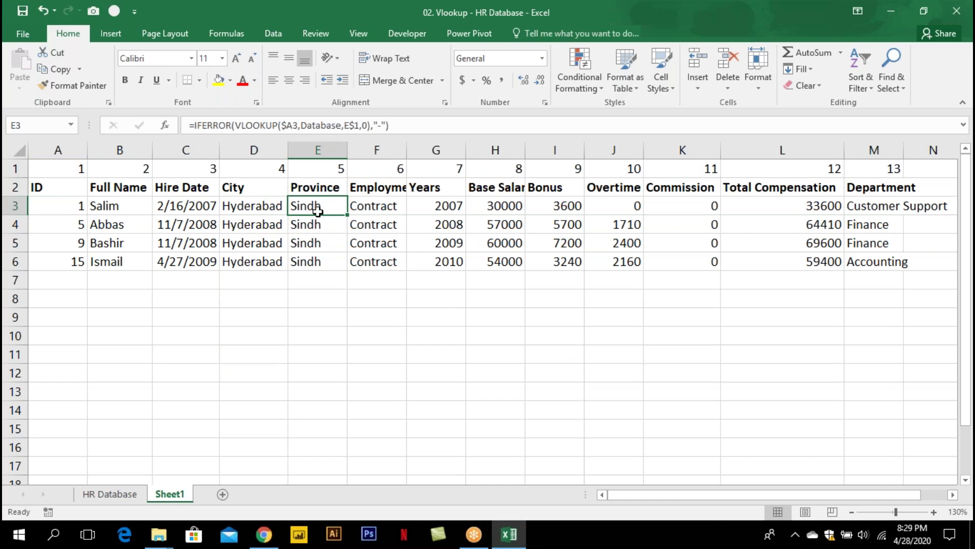
pyautogui.doubleClick(318, 210)
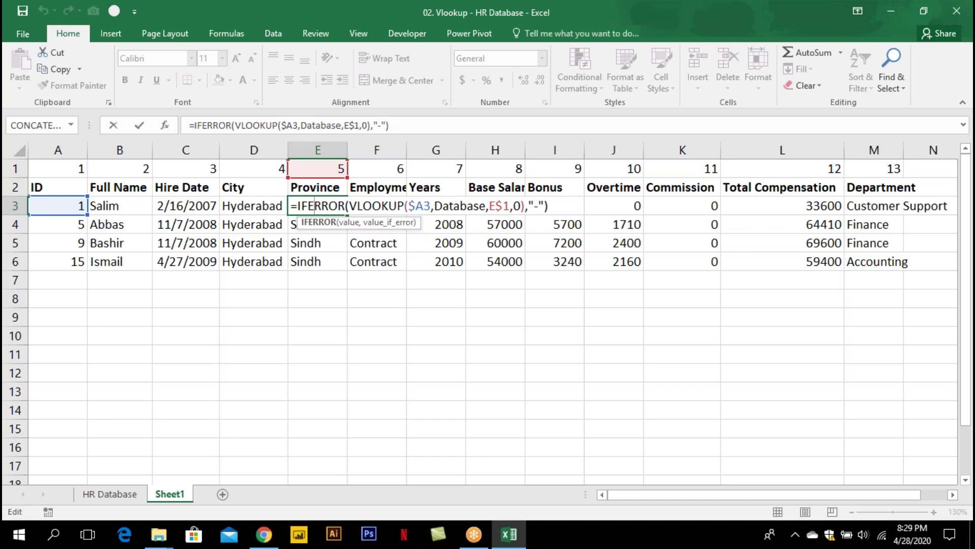
pyautogui.hotkey('ctrl', 'Return')
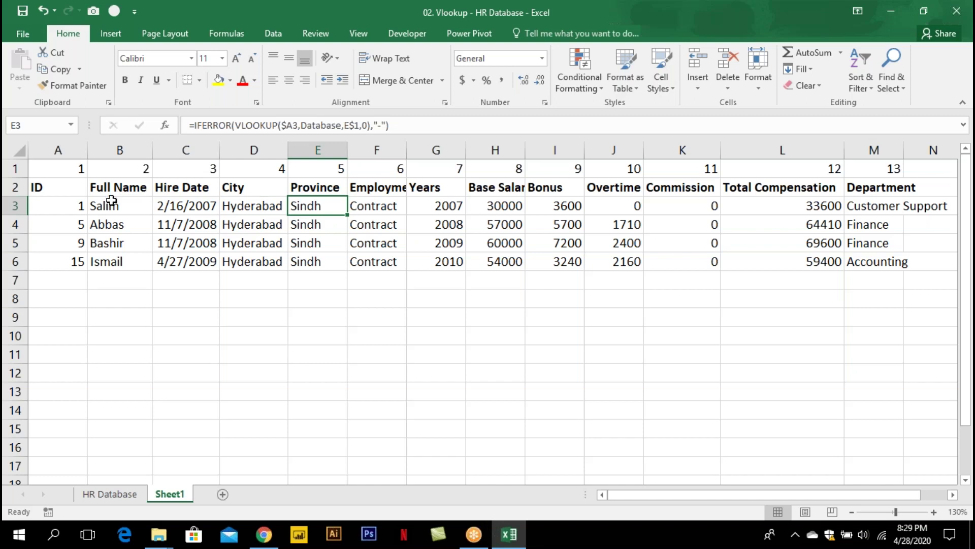
# Close the HR Database workbook without saving and open the workbook 12. INDEX-MATCH-Explained
pyautogui.hotkey('ctrl', 'w')
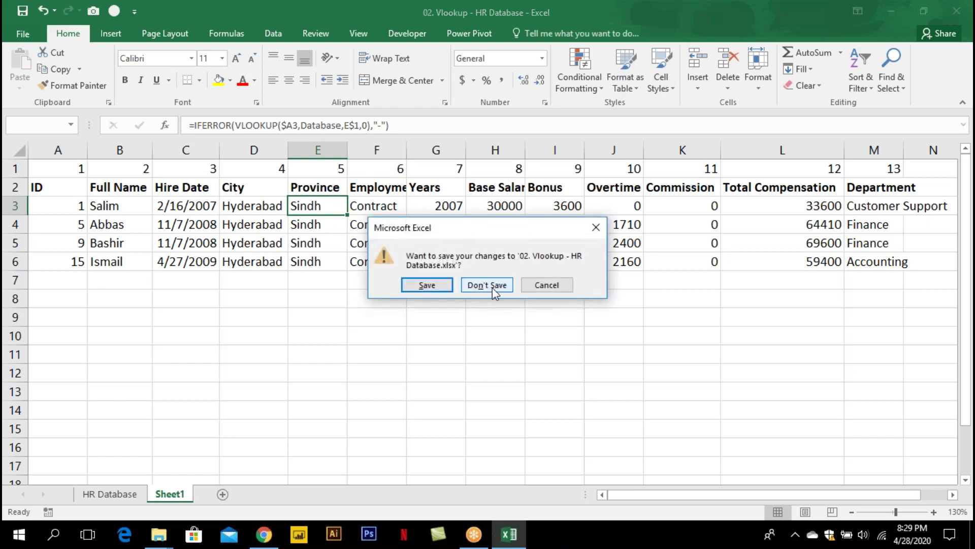
pyautogui.click(491, 286)
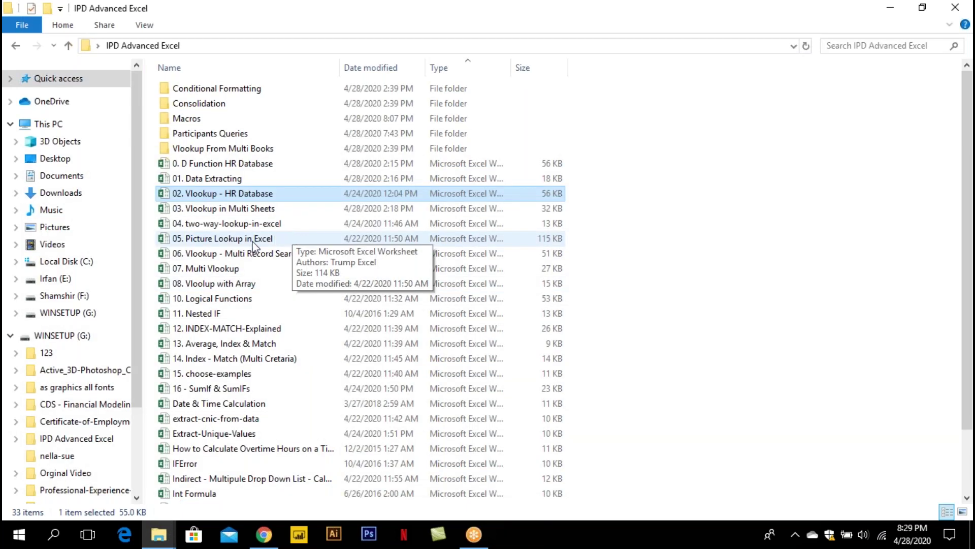
pyautogui.click(230, 329)
pyautogui.doubleClick(232, 333)
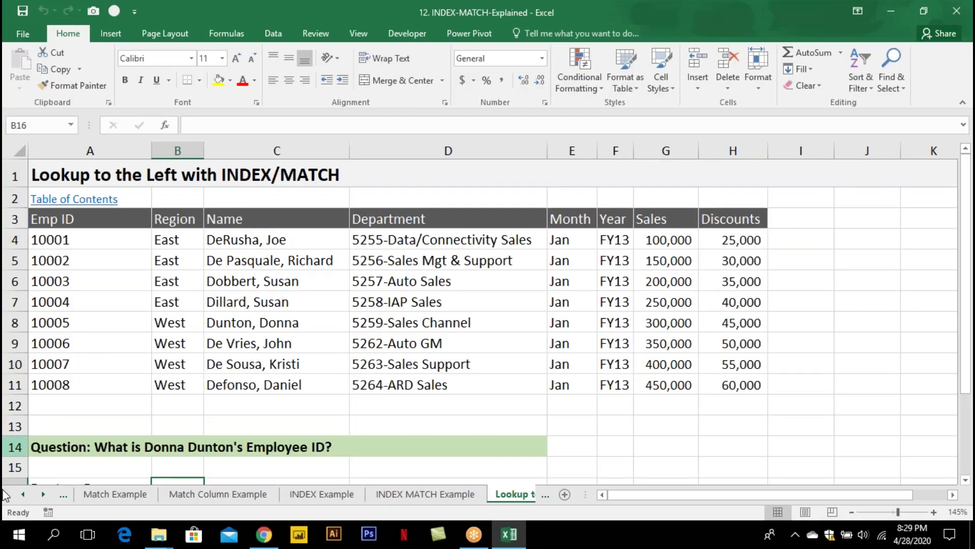
# Switch to the VLOOKUP Breaks sheet and select the item prices in B4:B12
pyautogui.click(23, 494)
pyautogui.click(23, 494)
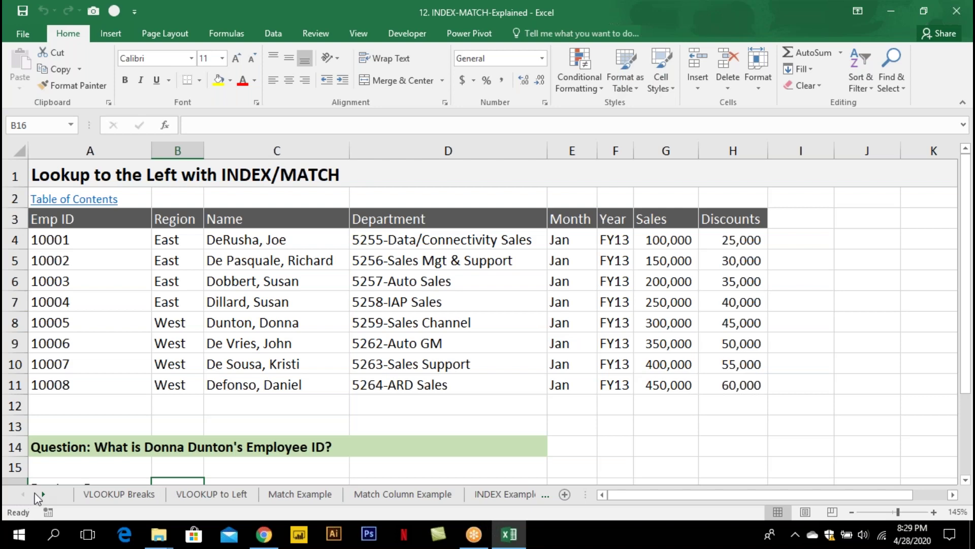
pyautogui.click(134, 495)
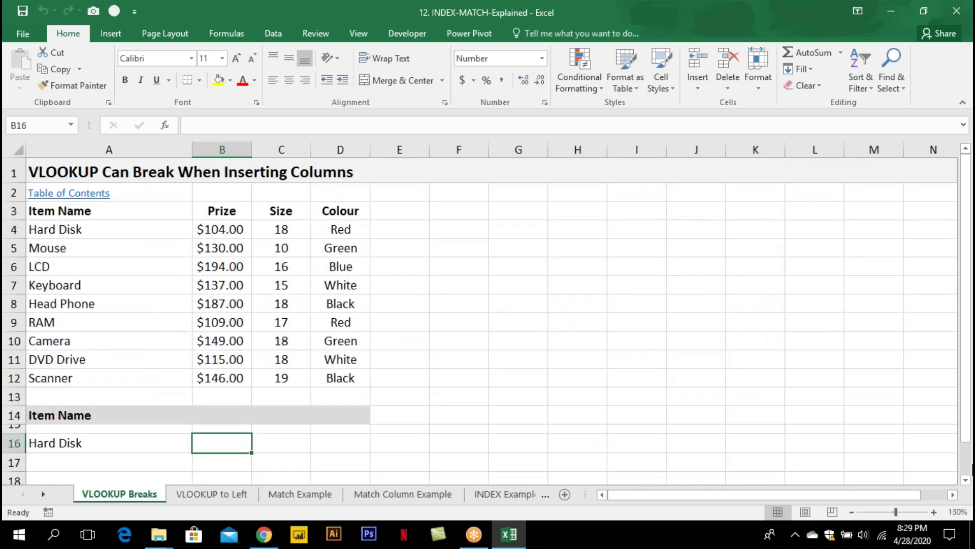
pyautogui.moveTo(896, 512); pyautogui.dragTo(895, 512)
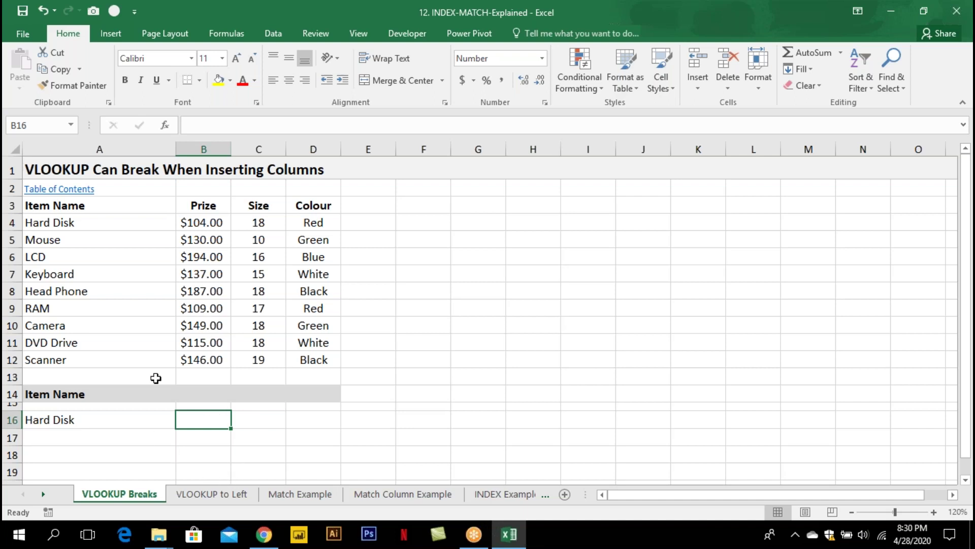
pyautogui.moveTo(208, 224); pyautogui.dragTo(208, 360)
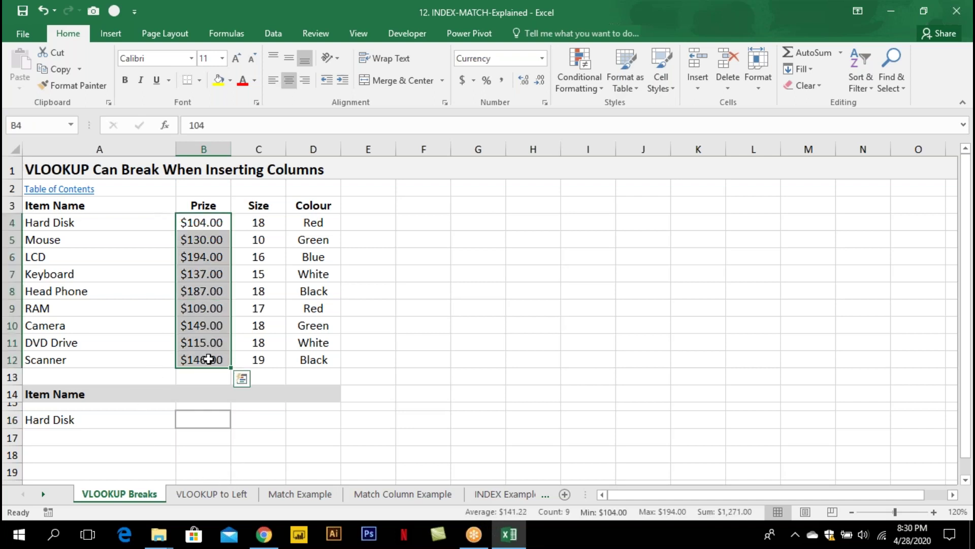
# Add a list-type data validation dropdown to cell A16 with the item names in $A$4:$A$12 as its source
pyautogui.click(105, 419)
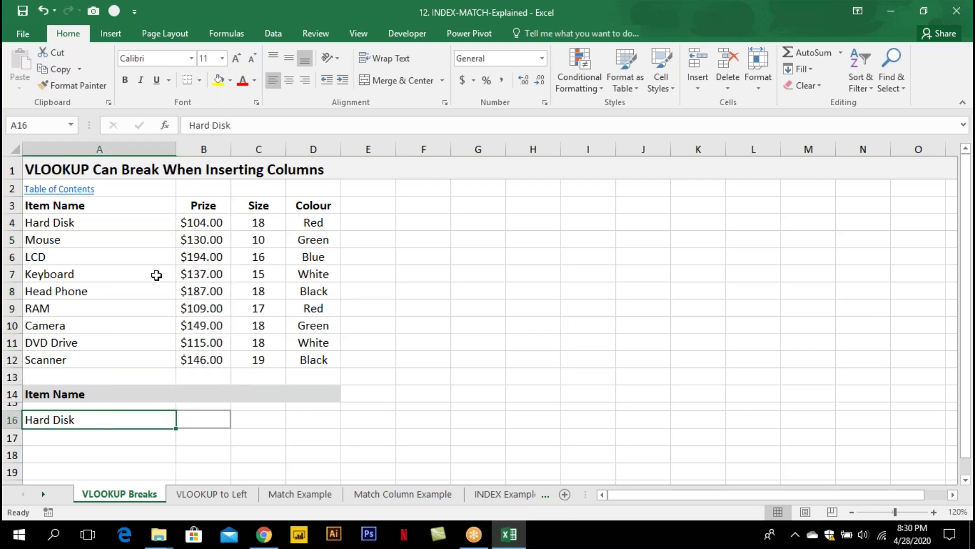
pyautogui.click(274, 35)
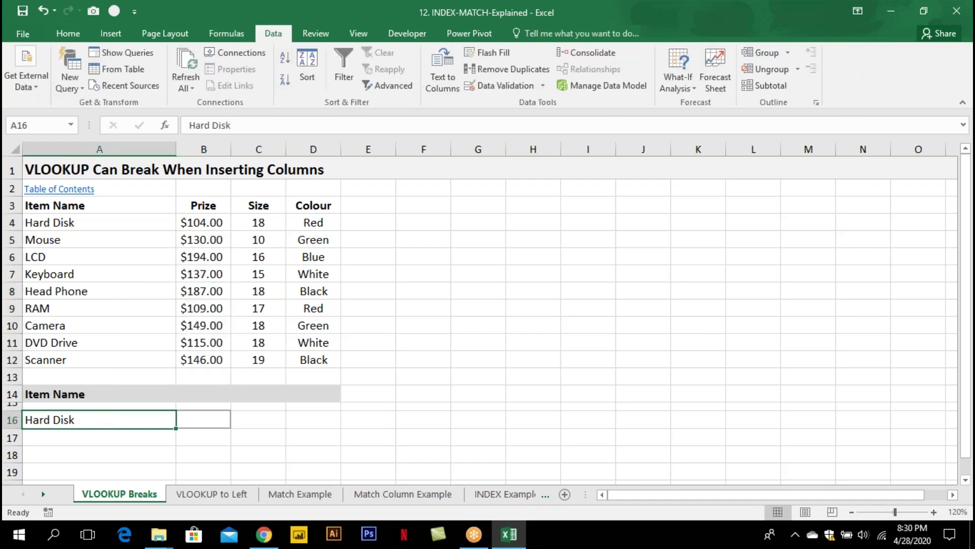
pyautogui.click(533, 86)
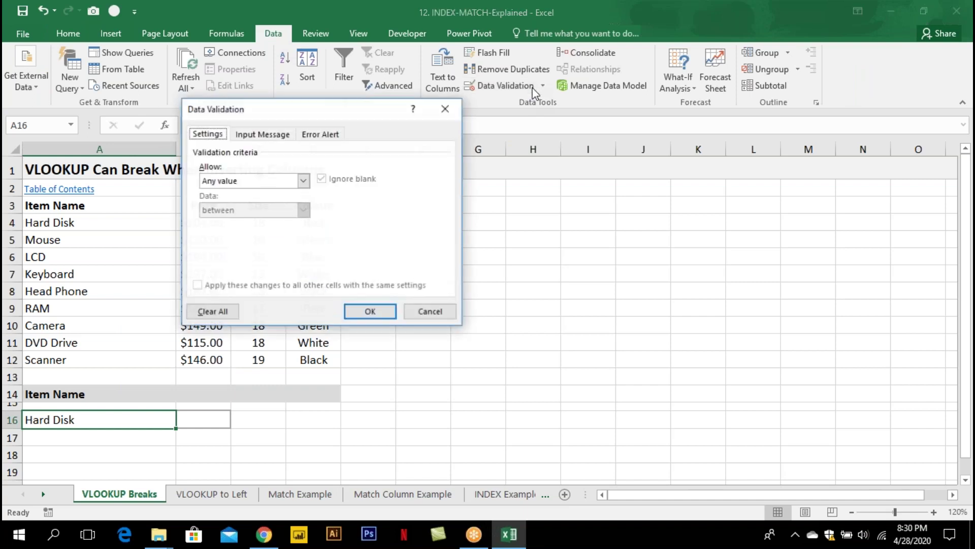
pyautogui.click(260, 182)
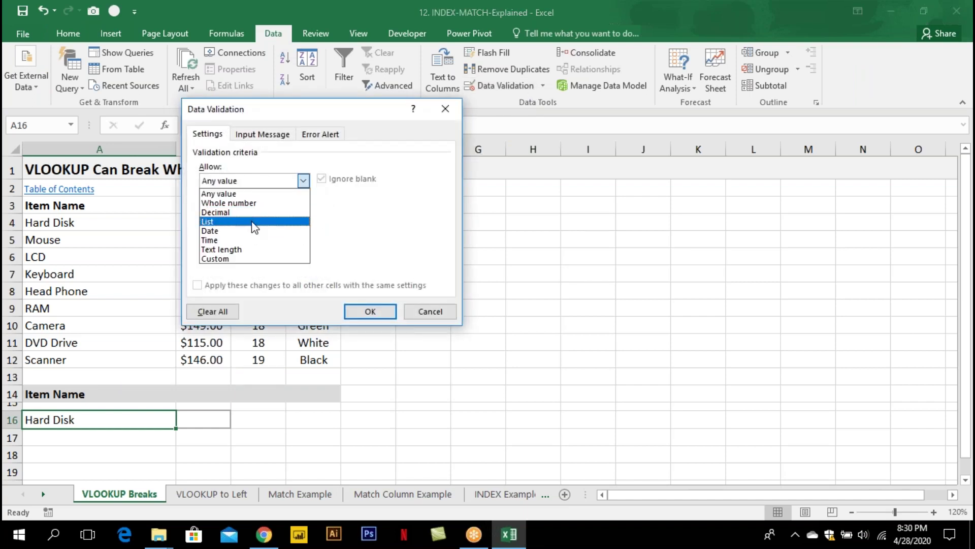
pyautogui.click(254, 221)
pyautogui.click(246, 239)
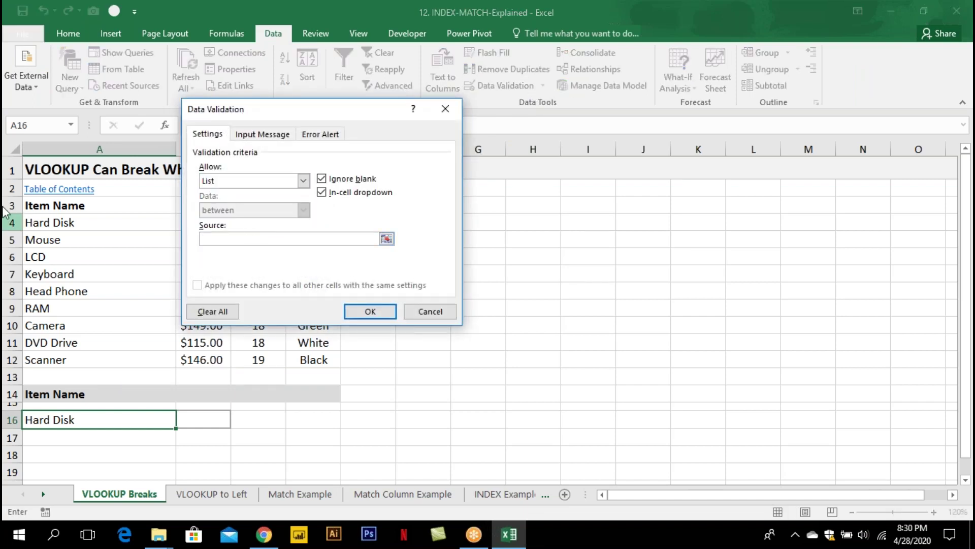
pyautogui.click(44, 222)
pyautogui.moveTo(45, 222); pyautogui.dragTo(45, 358)
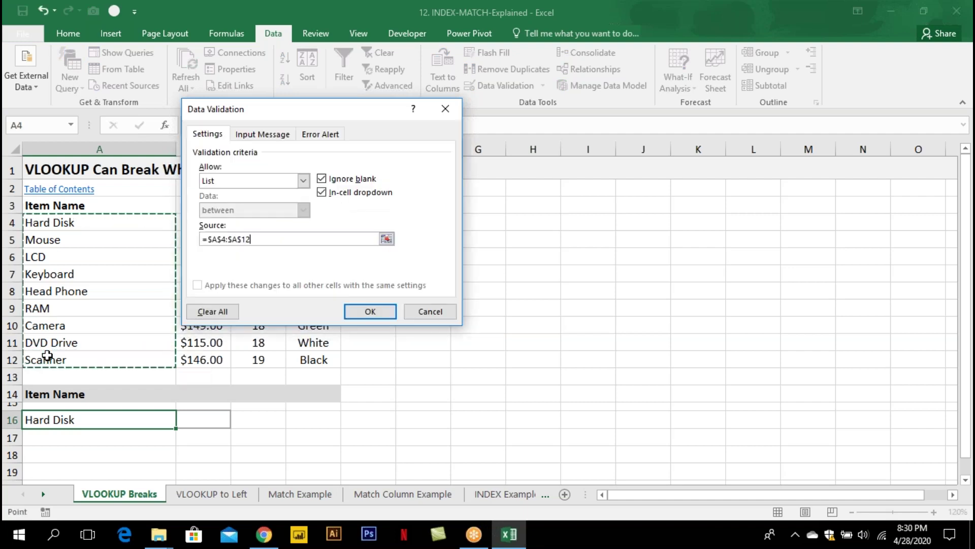
pyautogui.click(361, 313)
# Test the A16 dropdown by choosing RAM and switching the item to Head Phone
pyautogui.click(181, 422)
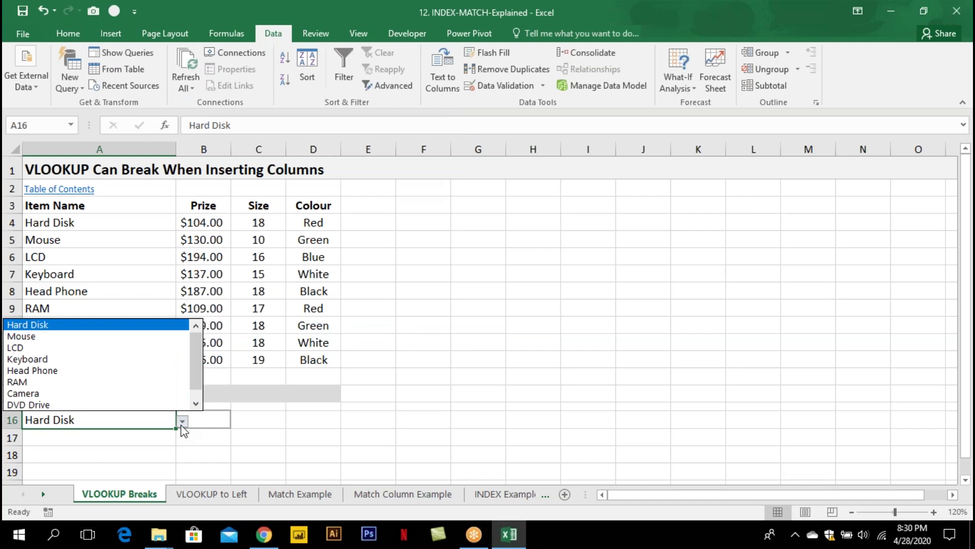
pyautogui.click(127, 385)
pyautogui.click(182, 421)
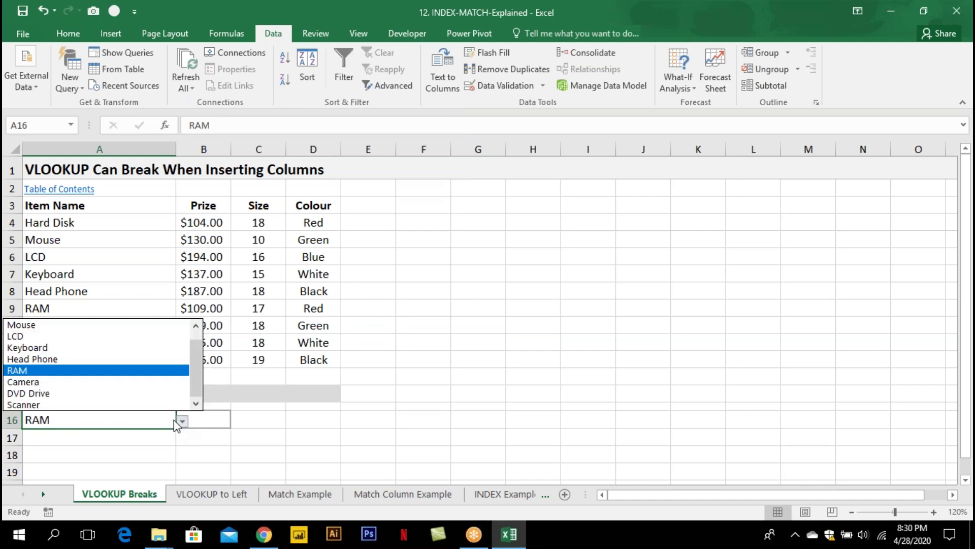
pyautogui.click(140, 360)
# Enter a VLOOKUP formula in B16 that looks up A16 in A4:D12 and returns column 2 with match type 0
pyautogui.click(213, 422)
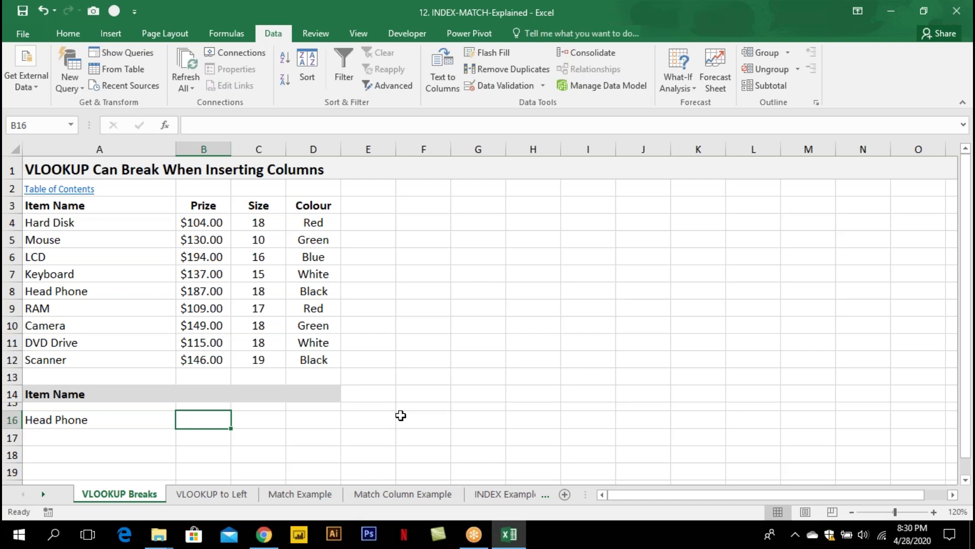
pyautogui.write('=vlo')
pyautogui.press('Tab')
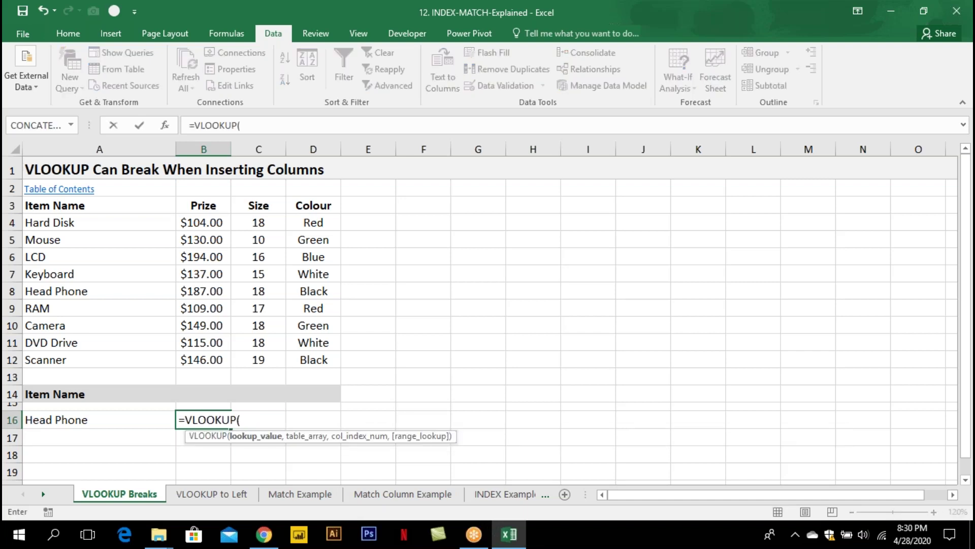
pyautogui.press('Left')
pyautogui.write(',')
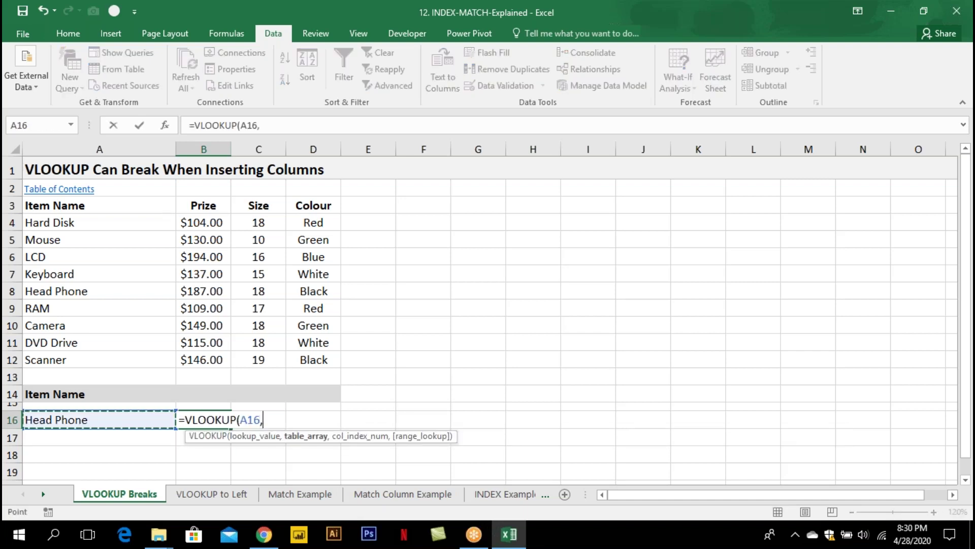
pyautogui.moveTo(102, 222); pyautogui.dragTo(319, 356)
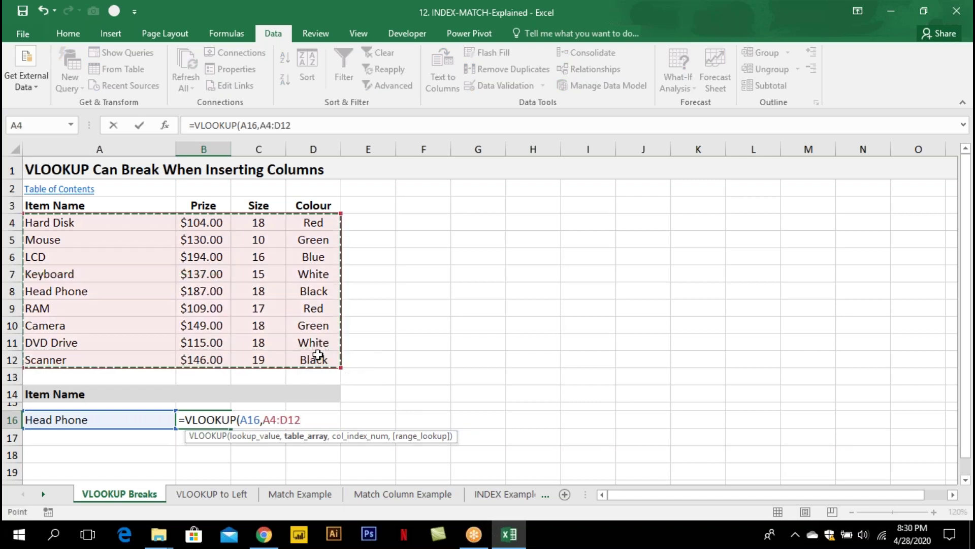
pyautogui.write(',2,0')
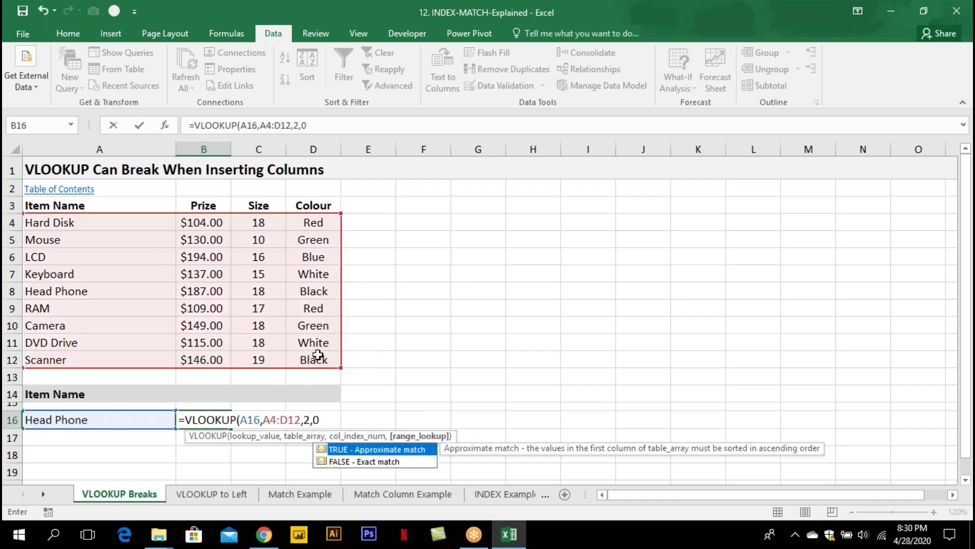
pyautogui.press('Return')
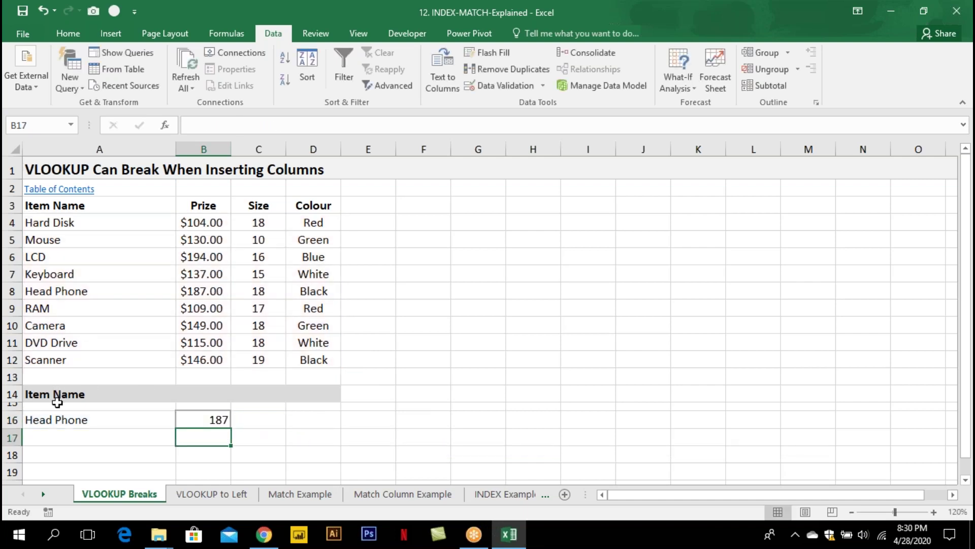
# Change the item in A16 to Keyboard to test the price lookup
pyautogui.click(65, 418)
pyautogui.click(182, 421)
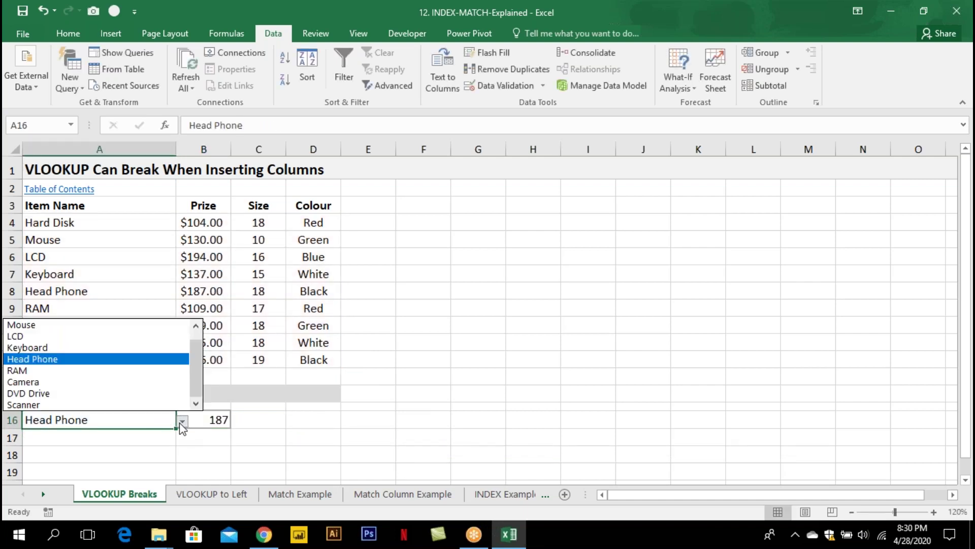
pyautogui.click(138, 382)
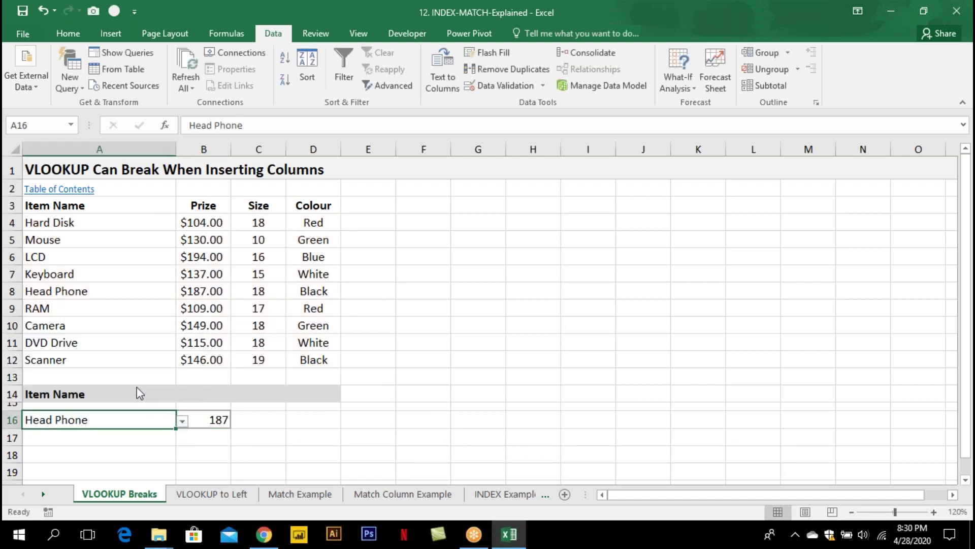
pyautogui.click(182, 421)
pyautogui.click(151, 348)
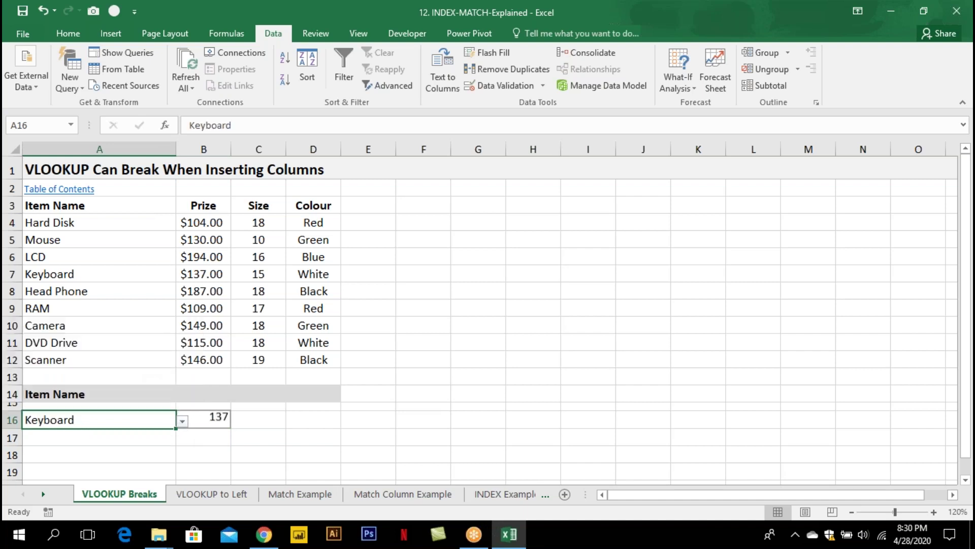
# Insert a blank column between the Item Name and Prize columns
pyautogui.click(198, 372)
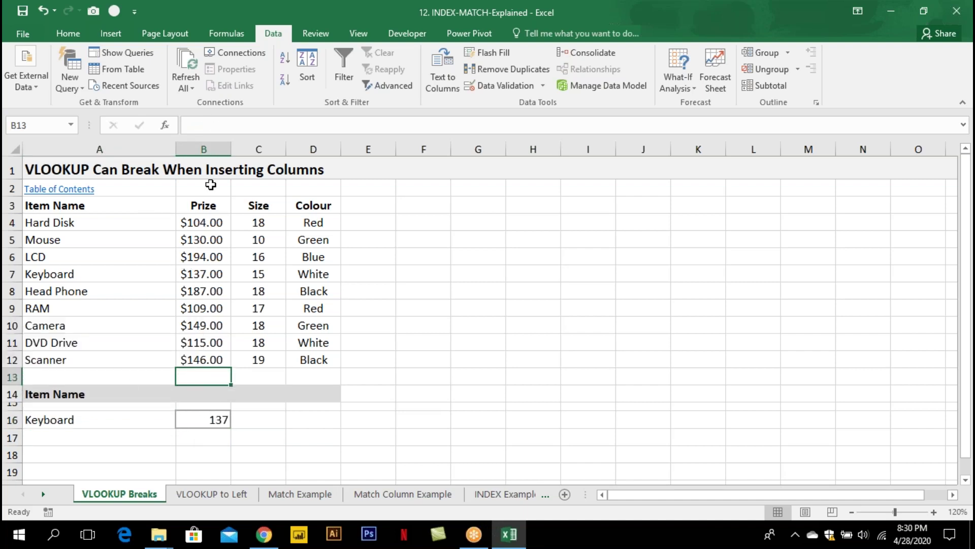
pyautogui.rightClick(206, 150)
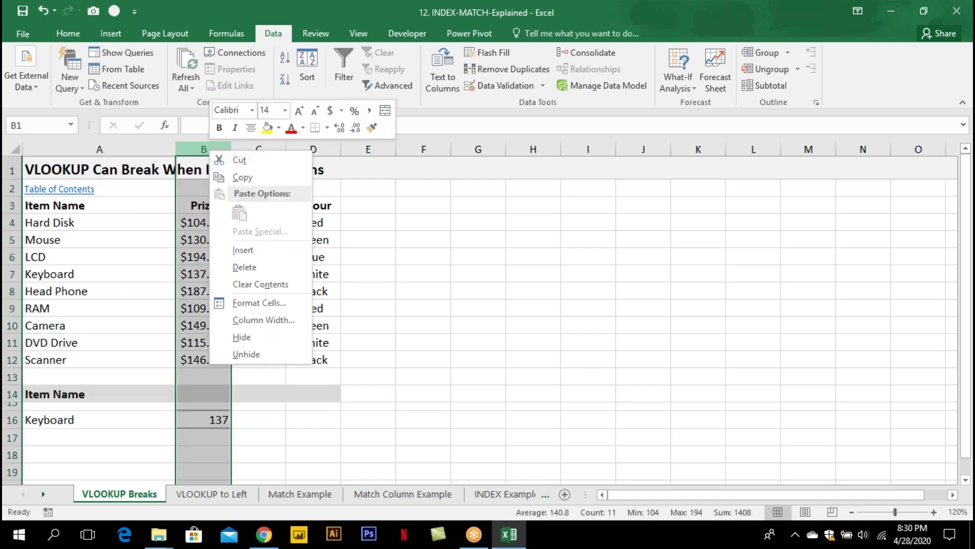
pyautogui.click(240, 250)
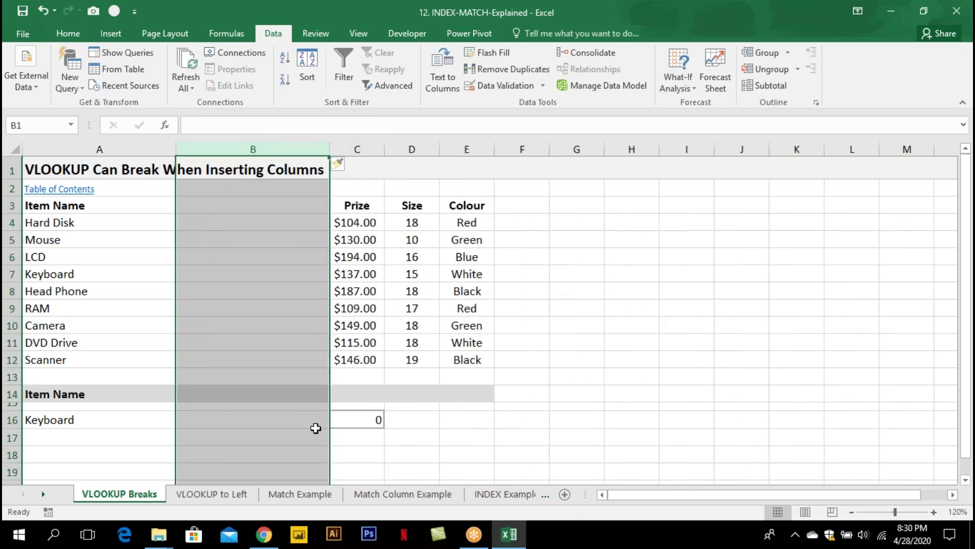
# Examine the table range and column index in the lookup formula of C16
pyautogui.click(356, 416)
pyautogui.doubleClick(356, 415)
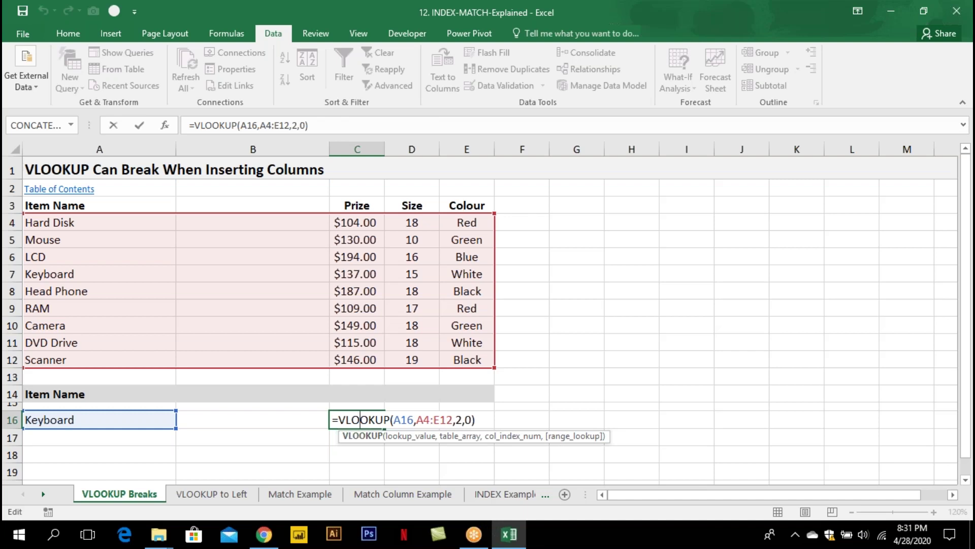
pyautogui.press('Escape')
pyautogui.press('F2')
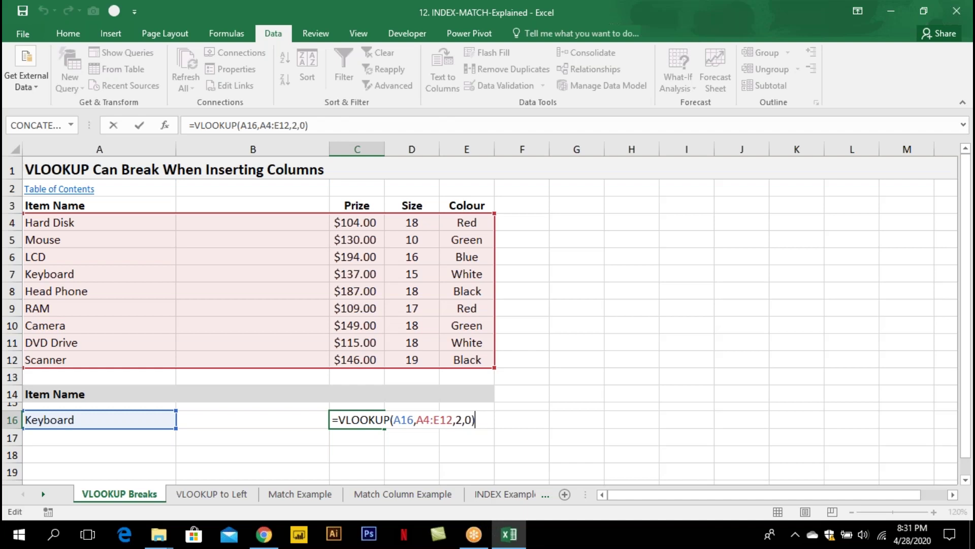
pyautogui.hotkey('ctrl', 'Return')
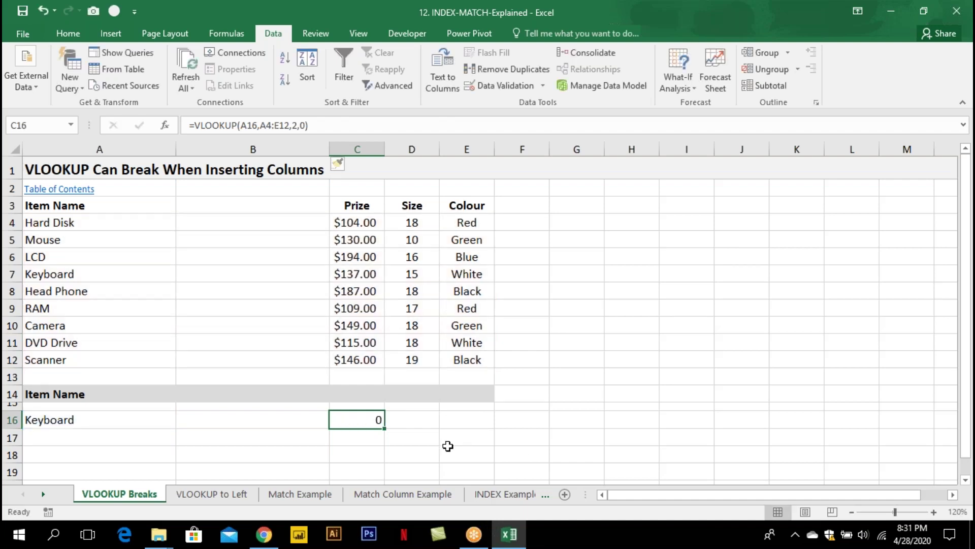
# Switch to the VLOOKUP to Left sheet and clear the lookup names in A5:A6
pyautogui.click(211, 494)
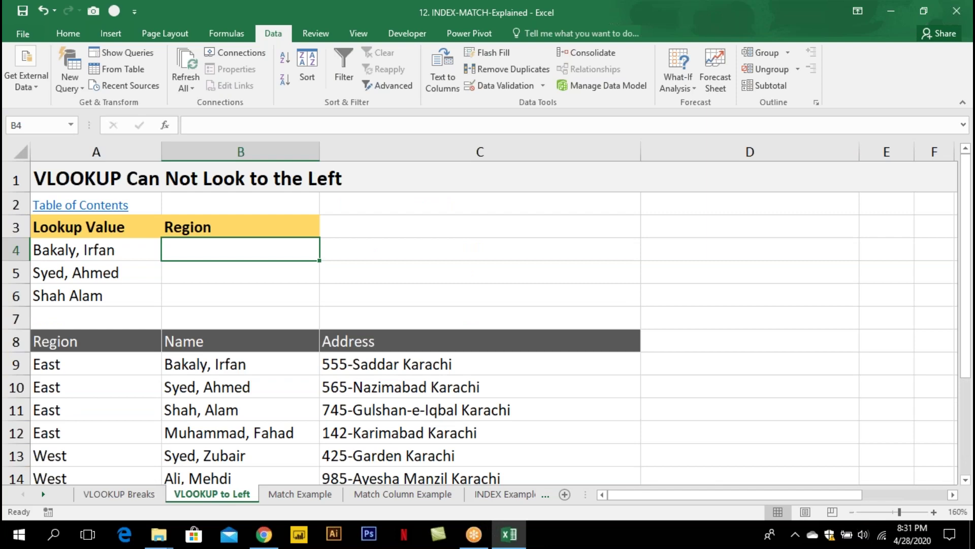
pyautogui.click(852, 512)
pyautogui.click(852, 511)
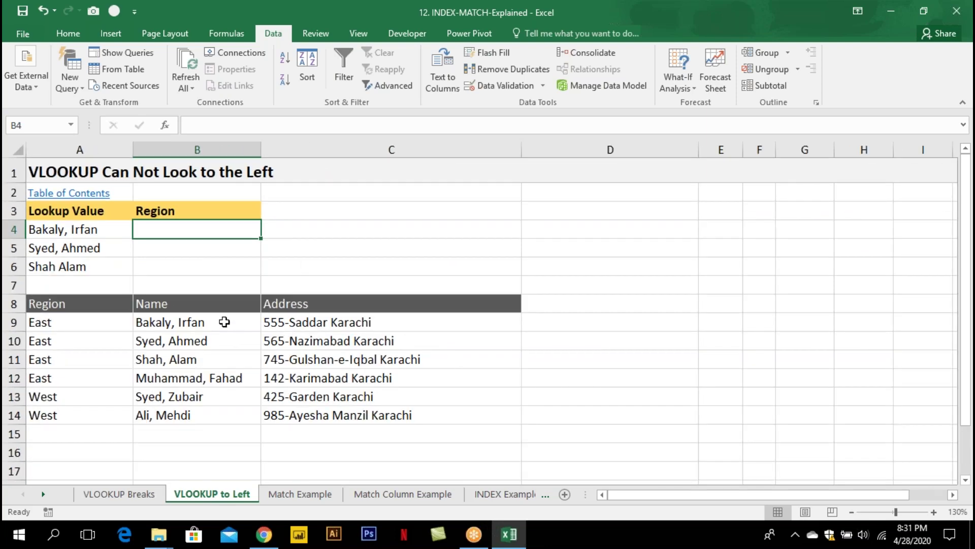
pyautogui.moveTo(96, 253); pyautogui.dragTo(96, 267)
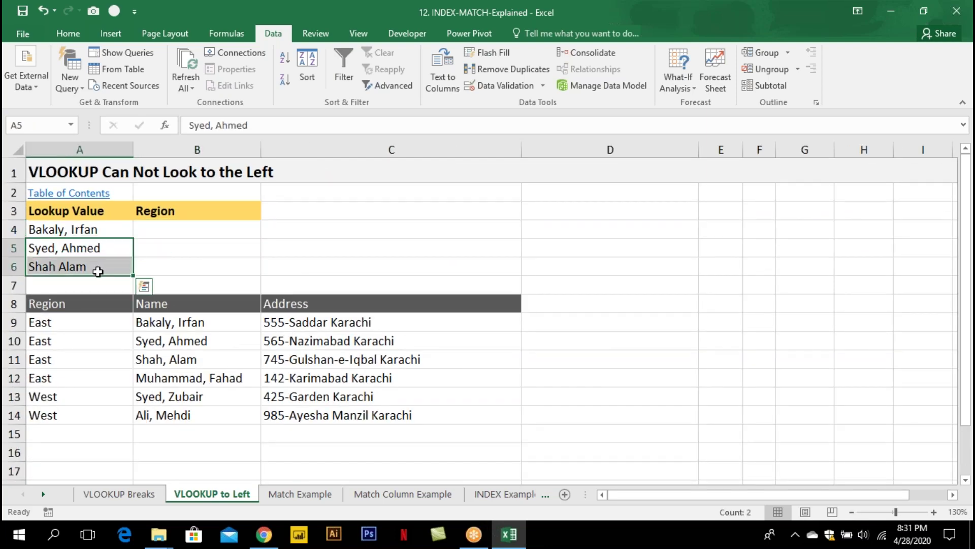
pyautogui.press('Delete')
# Start a VLOOKUP formula in Region cell B4 with A4 as the lookup value
pyautogui.click(94, 324)
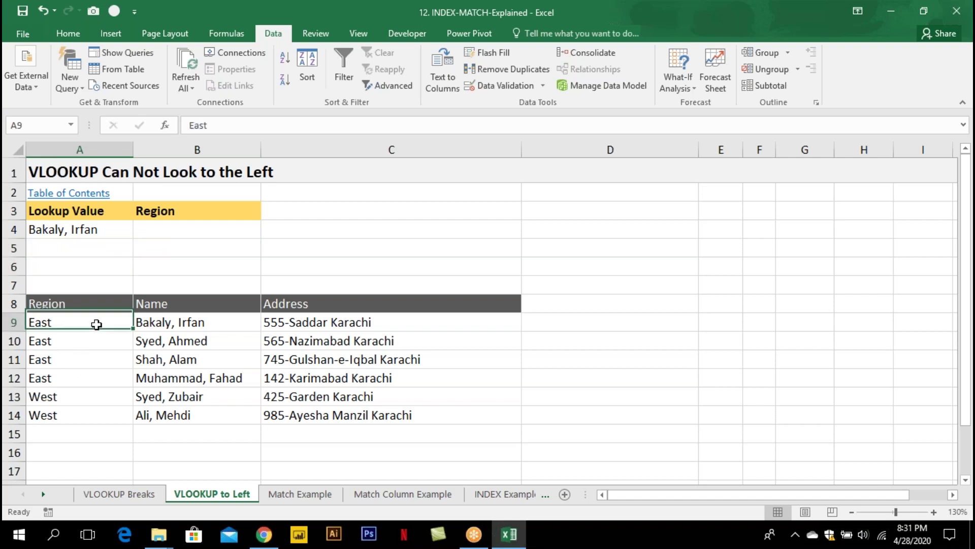
pyautogui.click(170, 323)
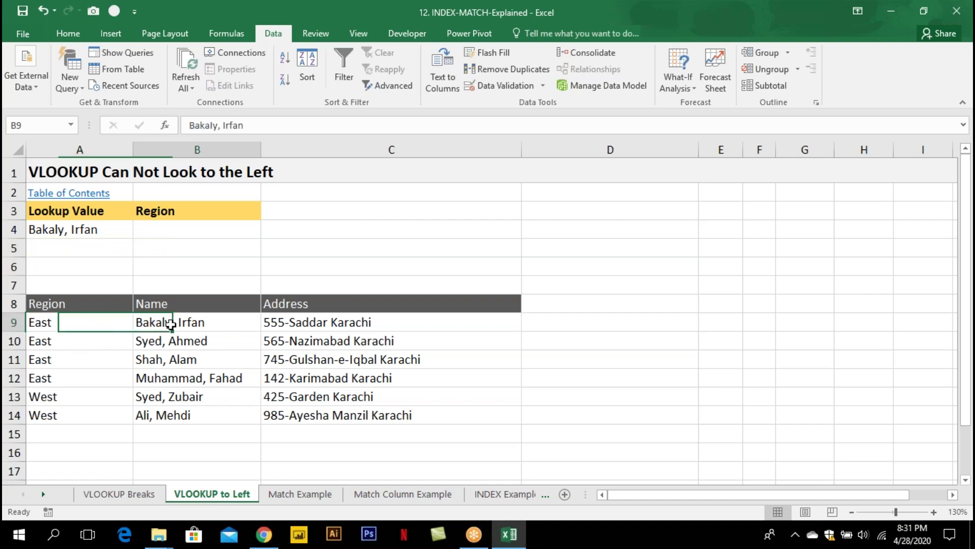
pyautogui.click(85, 321)
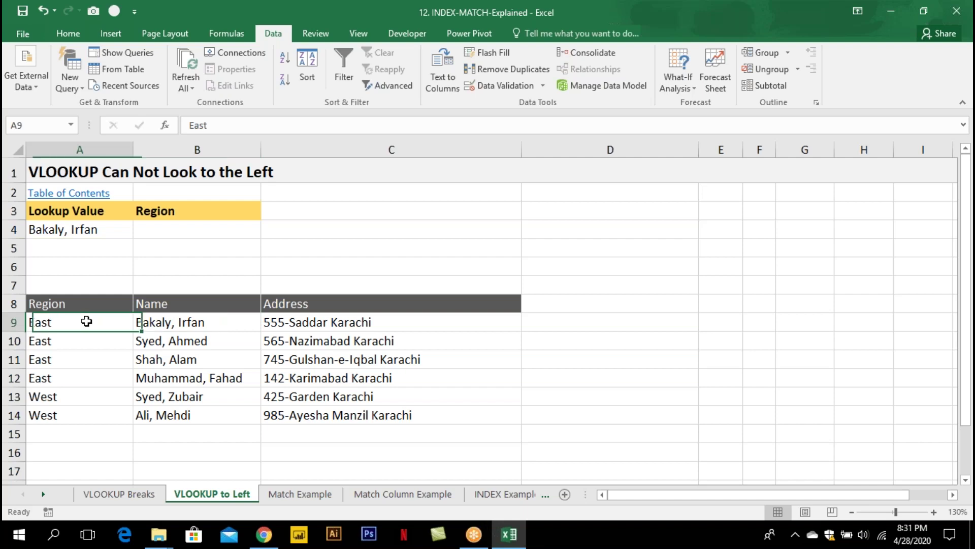
pyautogui.click(207, 234)
pyautogui.write('=vl')
pyautogui.press('Tab')
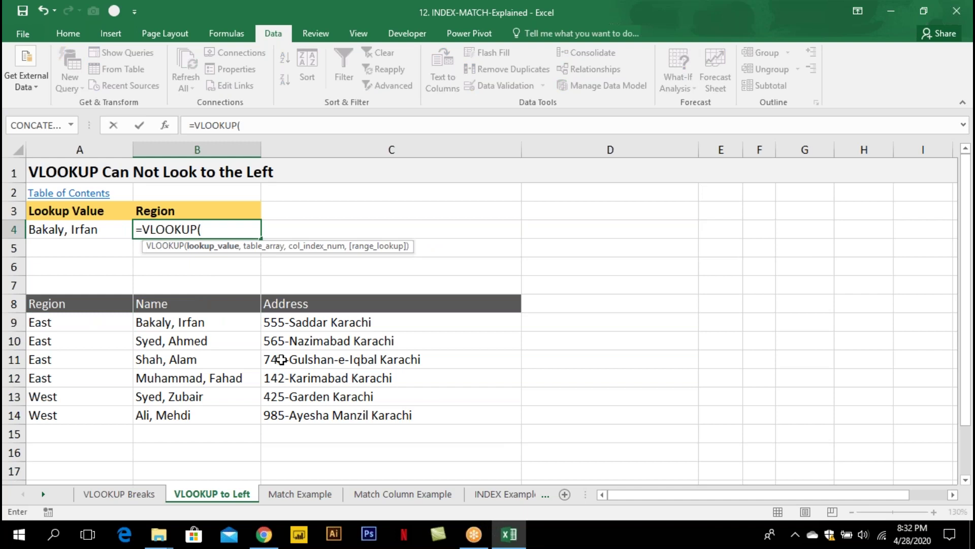
pyautogui.press('Left')
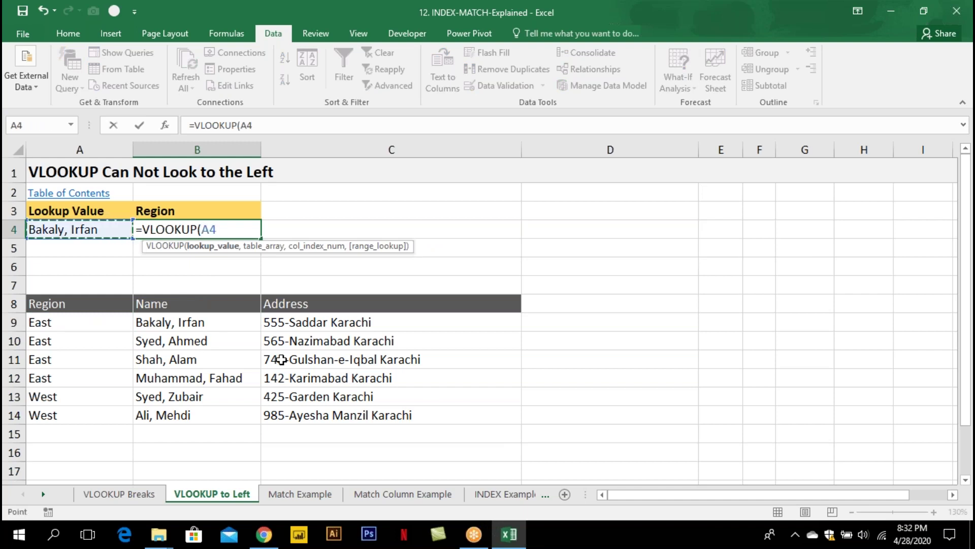
pyautogui.write(',')
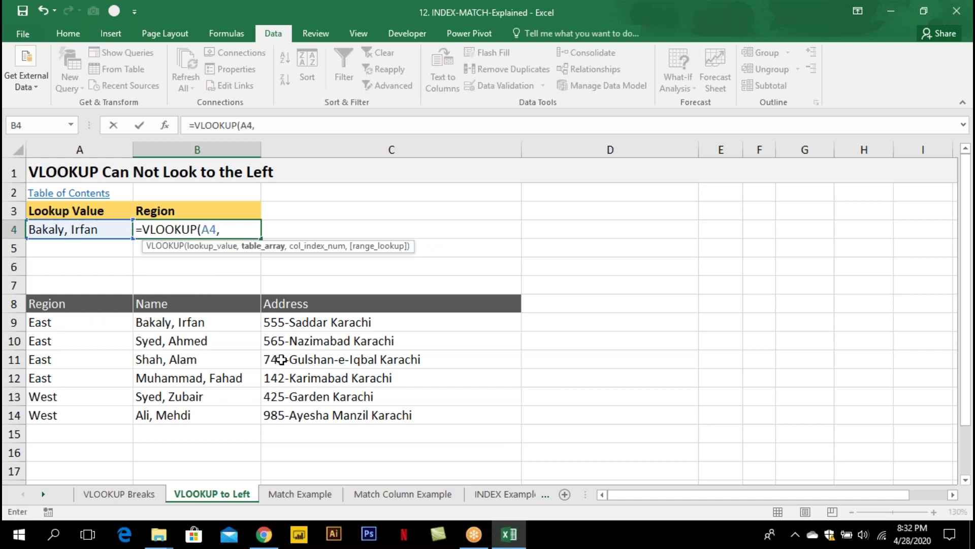
# Set the region, name and address data in A9:C14 as the table array of the B4 formula
pyautogui.press('Down')
pyautogui.press('Down')
pyautogui.press('Down')
pyautogui.press('Down')
pyautogui.press('Down')
pyautogui.press('Down')
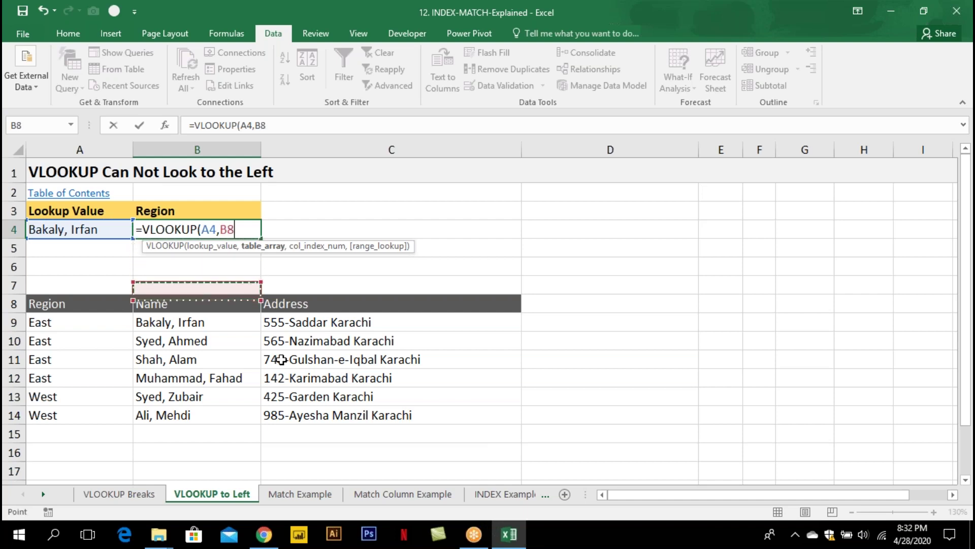
pyautogui.press('Left')
pyautogui.press('Up')
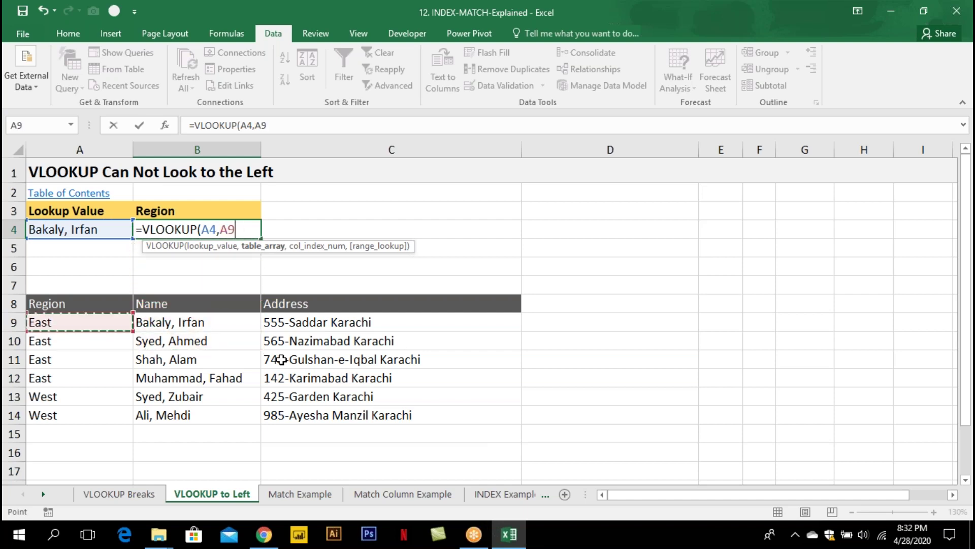
pyautogui.hotkey('shift', 'Right')
pyautogui.hotkey('shift', 'Right')
pyautogui.hotkey('shift', 'Down')
pyautogui.hotkey('shift', 'Down')
pyautogui.hotkey('shift', 'Down')
pyautogui.hotkey('shift', 'Down')
pyautogui.hotkey('shift', 'Down')
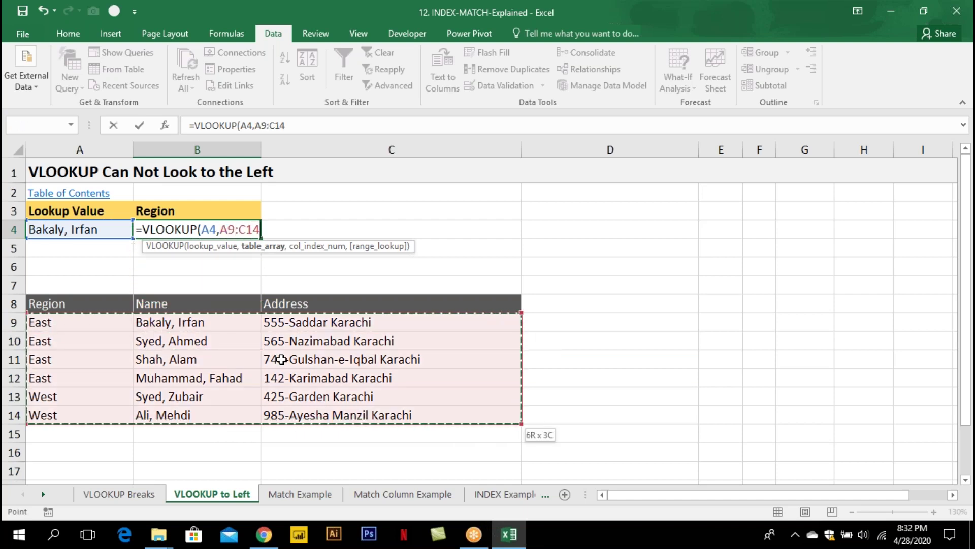
# Complete the VLOOKUP in B4 with column index 1 and exact match (0)
pyautogui.write(',1,')
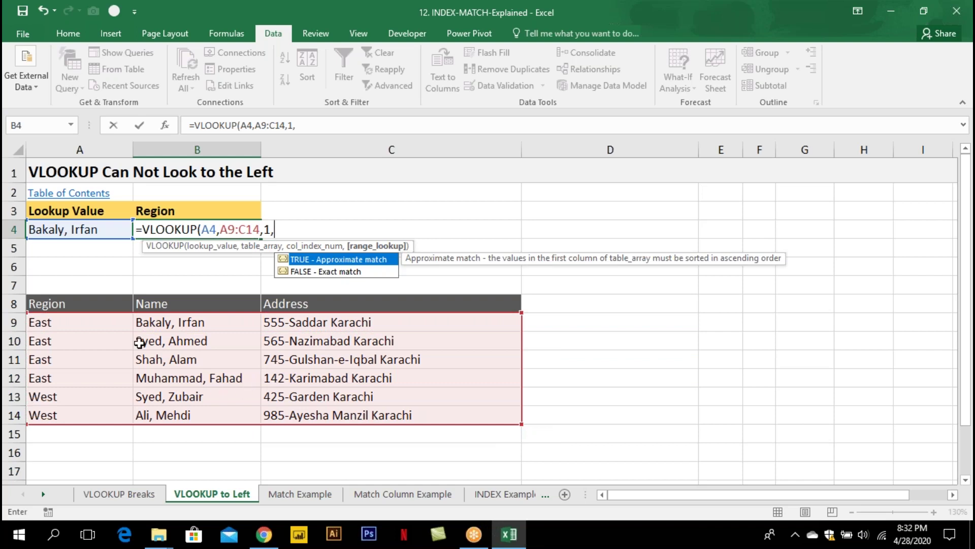
pyautogui.write('0')
pyautogui.press('Return')
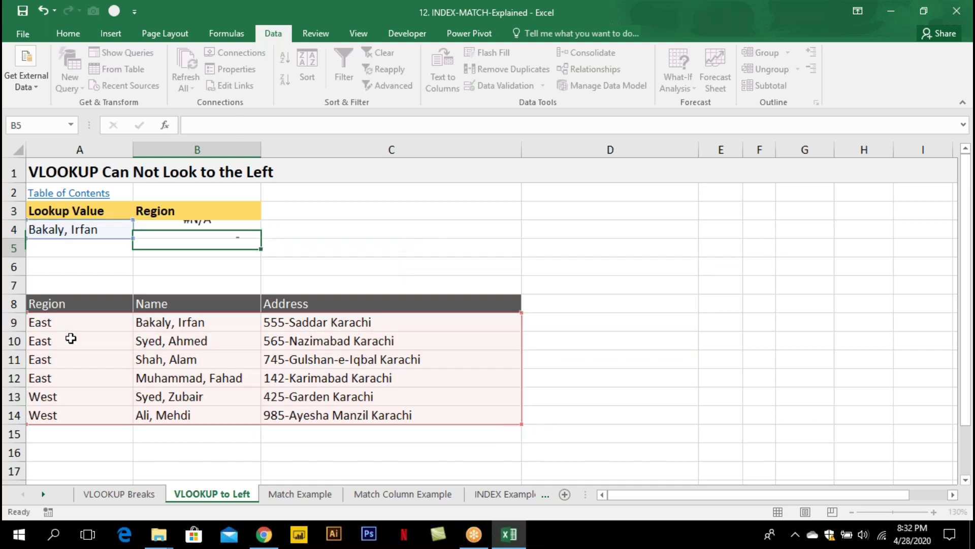
# Examine the lookup value, table array, column index and match type arguments of the B4 formula
pyautogui.press('Up')
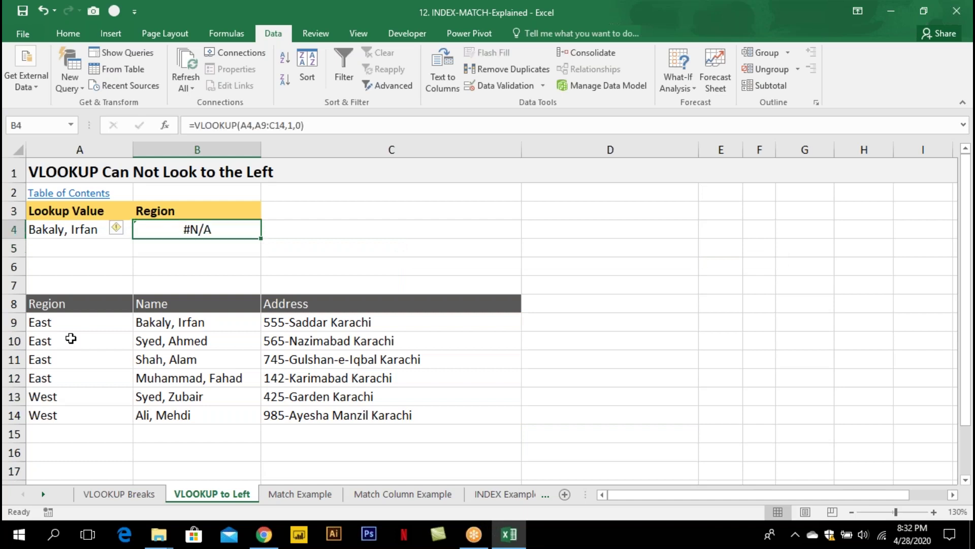
pyautogui.press('F2')
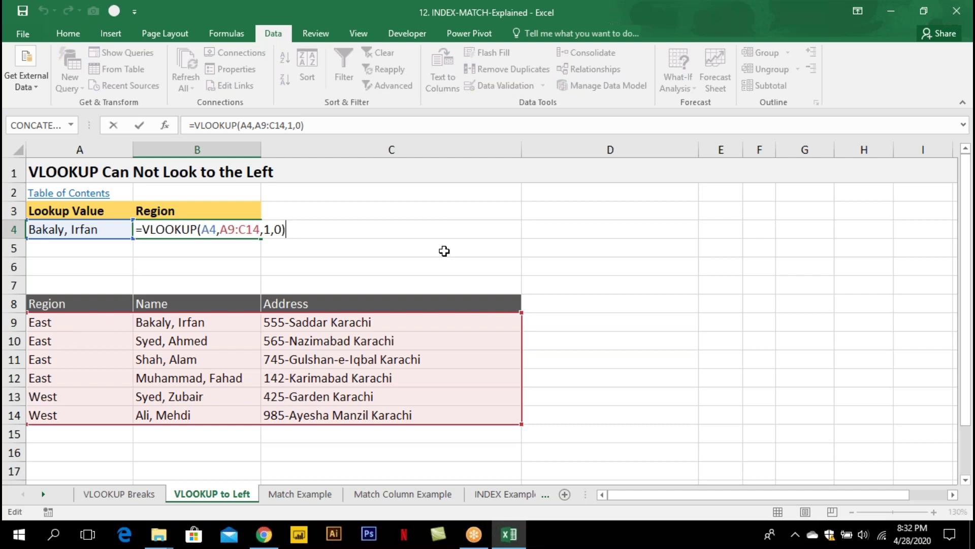
pyautogui.press('Left')
pyautogui.press('Left')
pyautogui.press('Left')
pyautogui.press('Left')
pyautogui.press('Left')
pyautogui.press('Left')
pyautogui.press('Left')
pyautogui.press('Left')
pyautogui.press('Left')
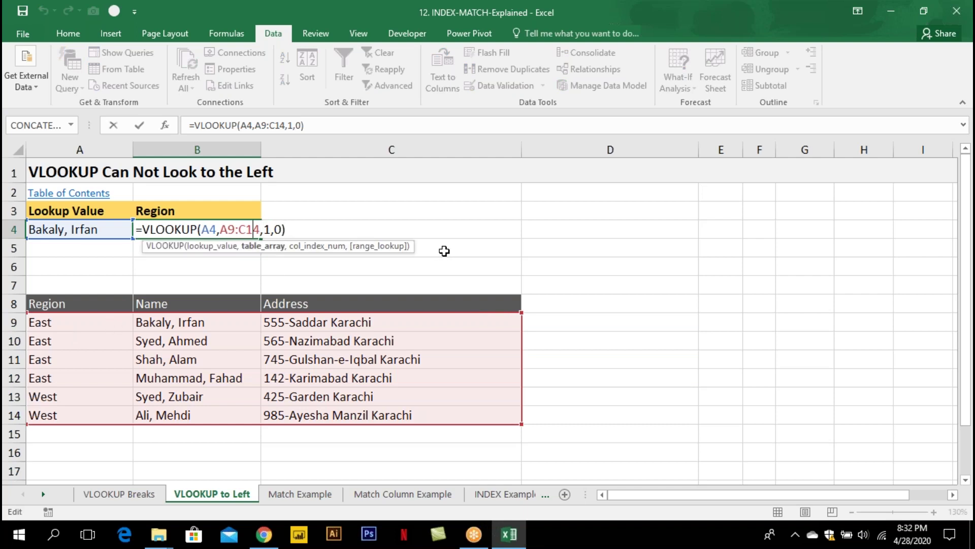
pyautogui.press('Left')
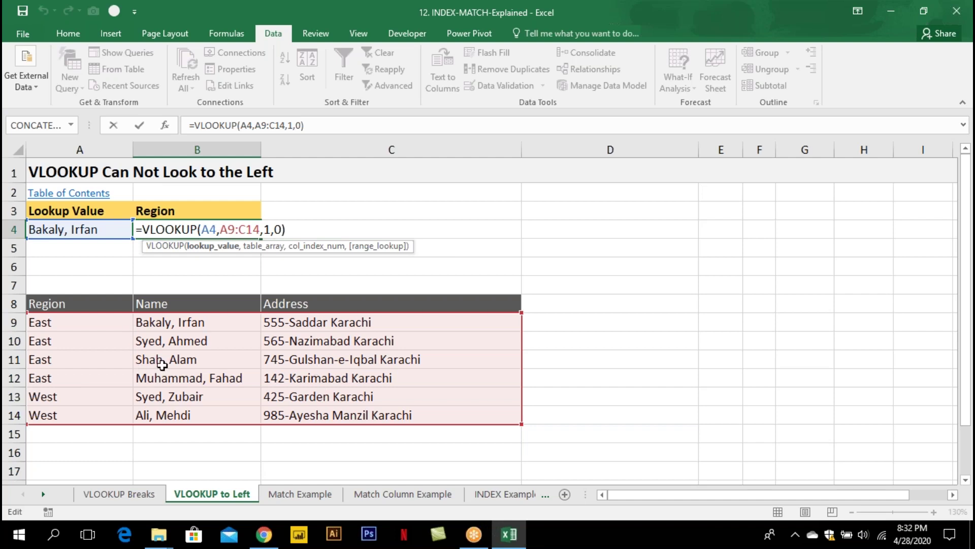
pyautogui.press('Right')
pyautogui.press('Right')
pyautogui.press('Right')
pyautogui.press('Right')
pyautogui.press('Right')
pyautogui.press('Right')
pyautogui.press('Right')
pyautogui.press('Right')
pyautogui.press('Right')
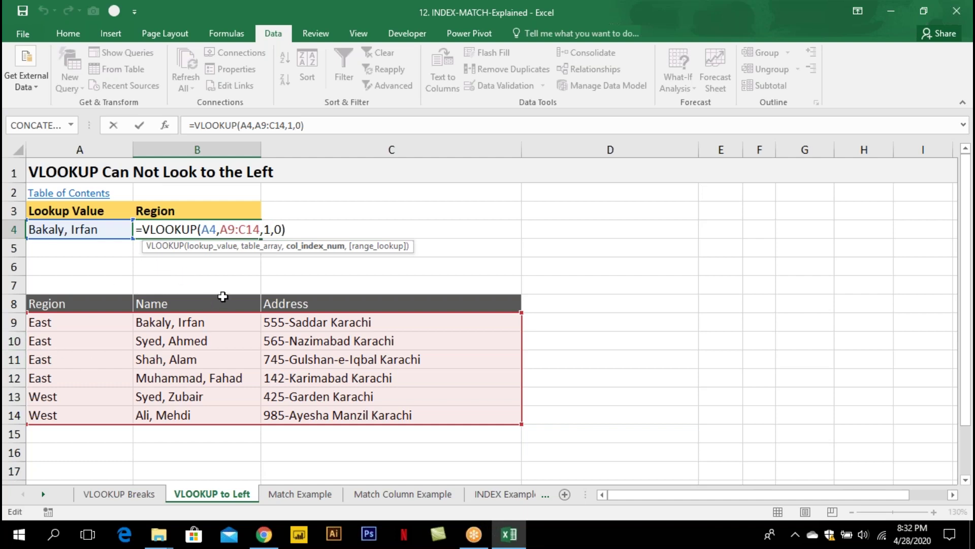
pyautogui.press('Right')
pyautogui.press('Right')
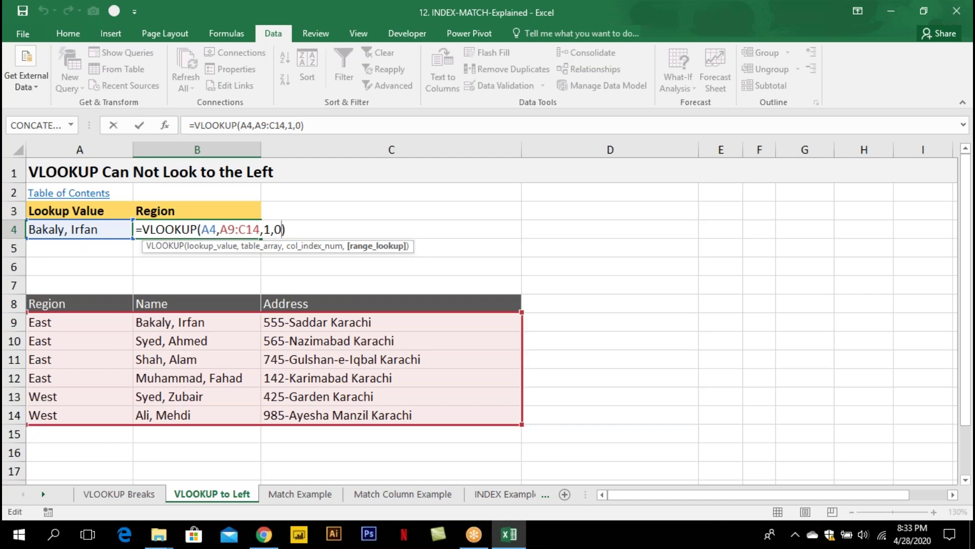
# Shrink the B4 formula's table array to B9:C14 so that it starts at the Name column
pyautogui.moveTo(27, 425); pyautogui.dragTo(134, 425)
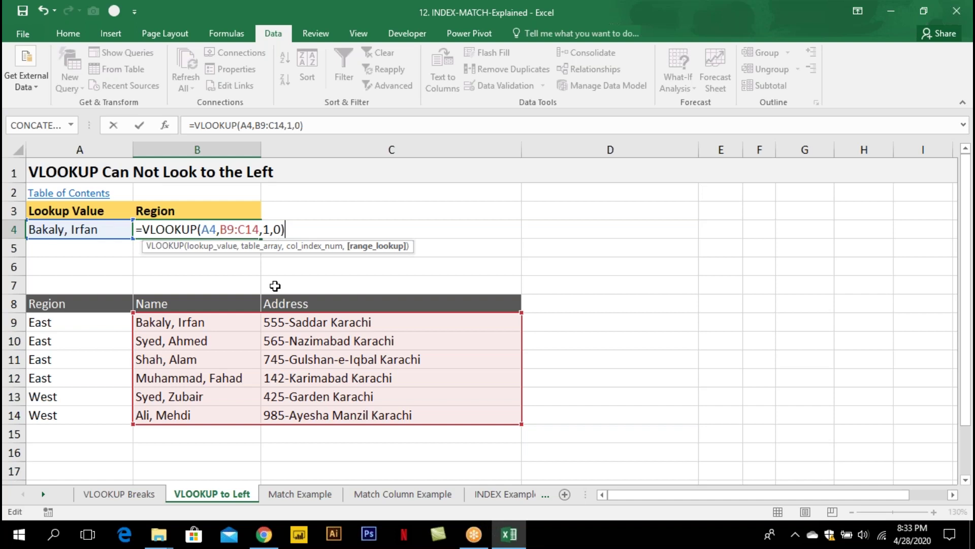
pyautogui.press('Return')
# Move the table's Region column from A8:A14 to D8:D14, after the Address column
pyautogui.press('Down')
pyautogui.press('Down')
pyautogui.press('Down')
pyautogui.press('Down')
pyautogui.press('Left')
pyautogui.press('Up')
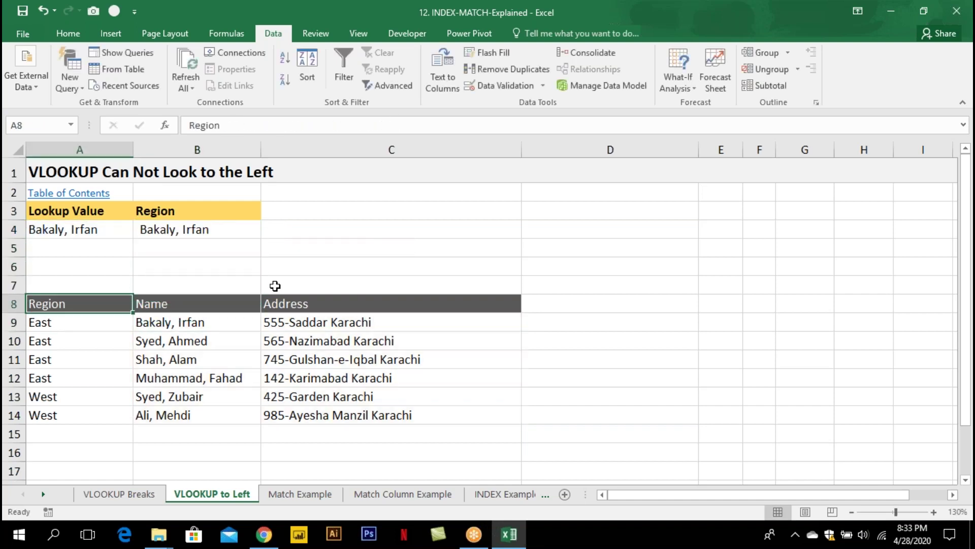
pyautogui.hotkey('ctrl', 'shift', 'Down')
pyautogui.hotkey('ctrl', 'c')
pyautogui.press('Right')
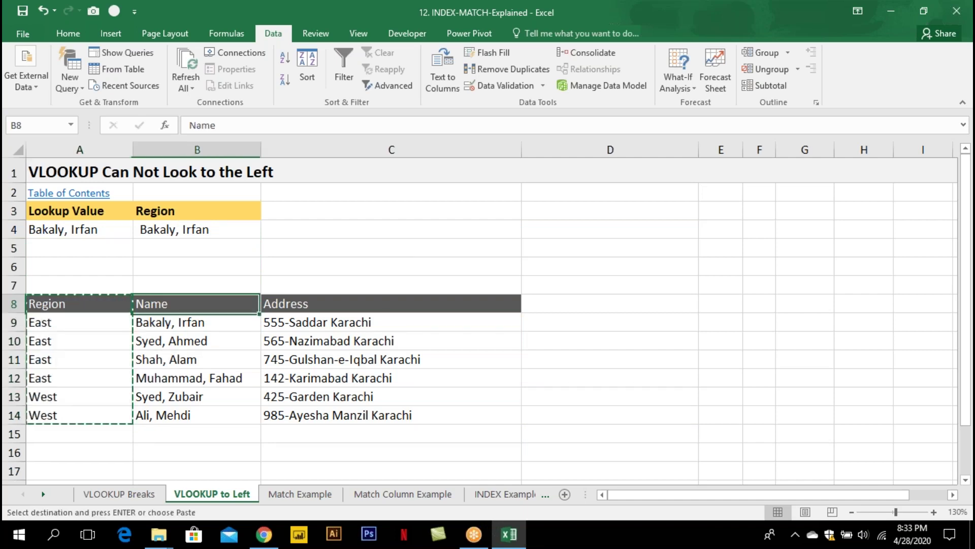
pyautogui.press('Right')
pyautogui.press('Right')
pyautogui.hotkey('ctrl', 'v')
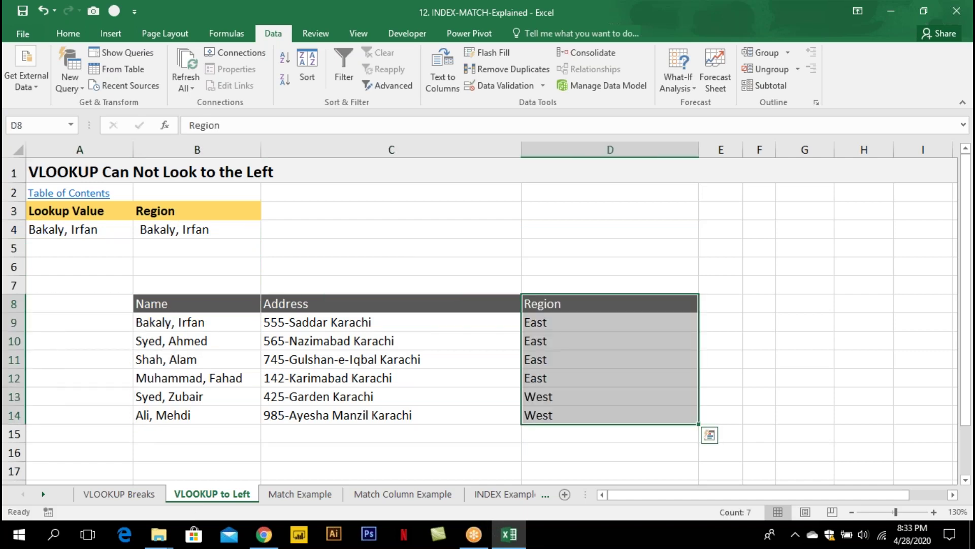
# Extend the B4 formula's table array to B9:D14 and set its column index to 3
pyautogui.press('Left')
pyautogui.press('Left')
pyautogui.press('Up')
pyautogui.press('Up')
pyautogui.press('Up')
pyautogui.press('Up')
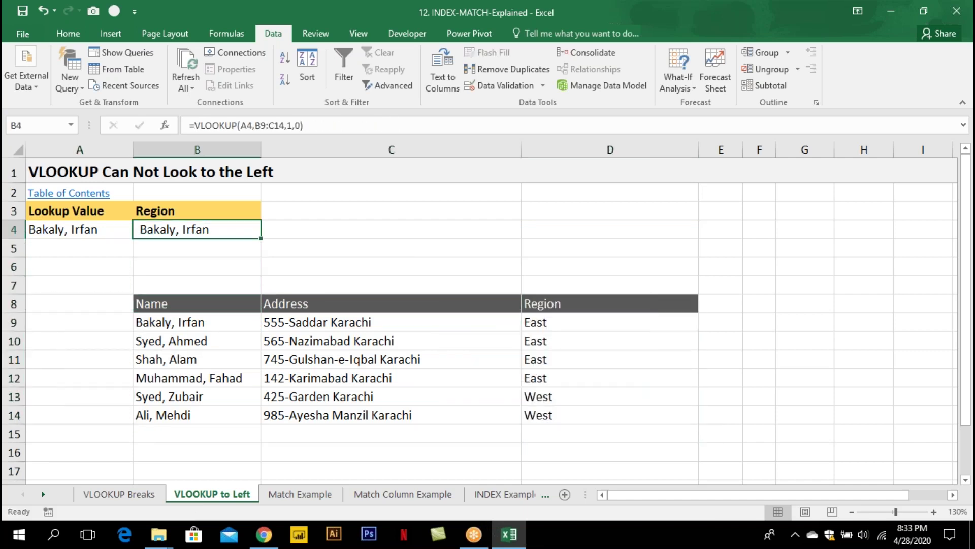
pyautogui.press('F2')
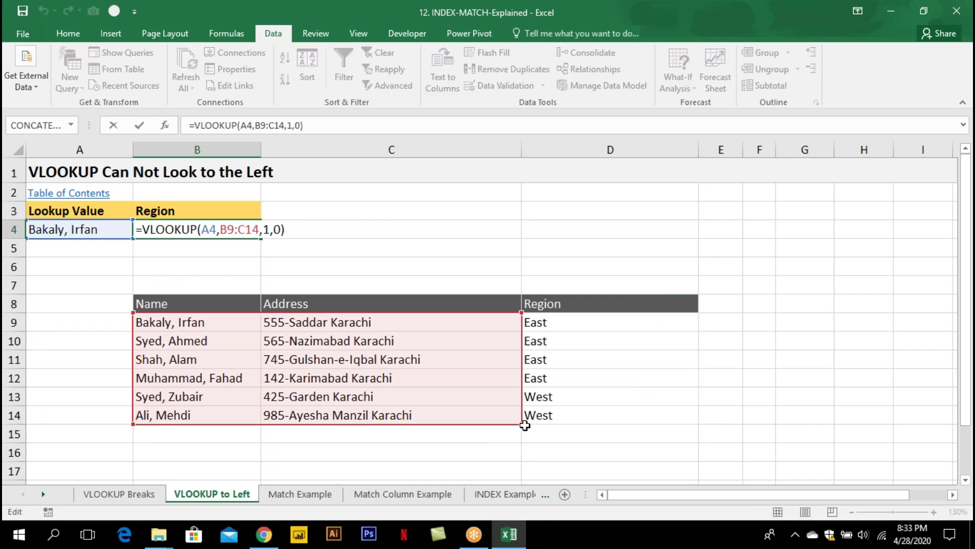
pyautogui.moveTo(525, 425); pyautogui.dragTo(618, 422)
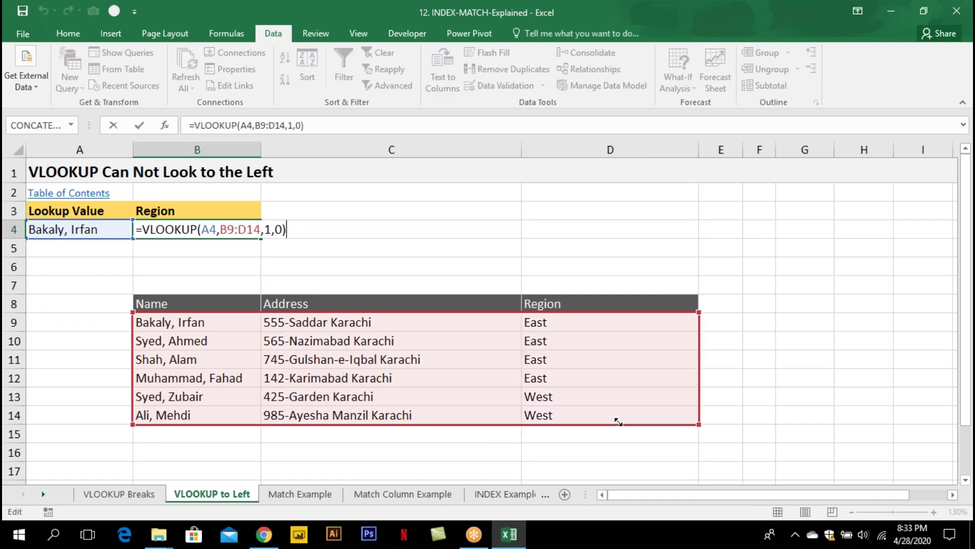
pyautogui.click(272, 229)
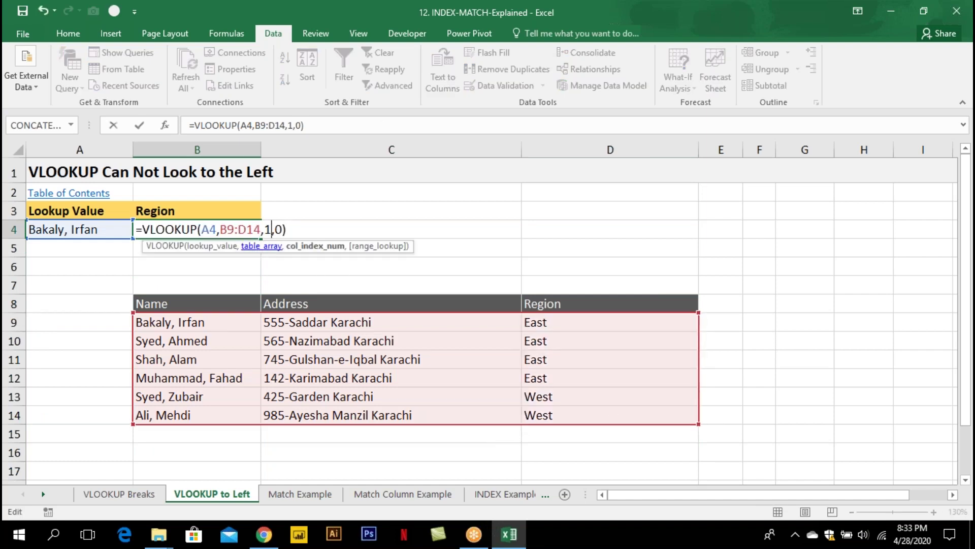
pyautogui.press('BackSpace')
pyautogui.write('3')
pyautogui.press('Return')
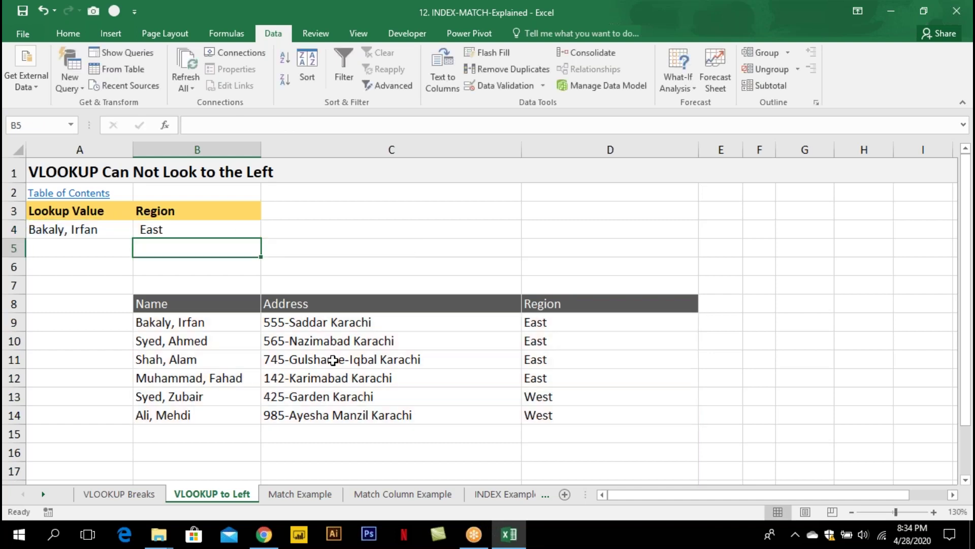
# Copy the name in B11 into lookup cell A4 to test the Region formula
pyautogui.press('Down')
pyautogui.press('Down')
pyautogui.press('Down')
pyautogui.press('Down')
pyautogui.press('Down')
pyautogui.press('Down')
pyautogui.hotkey('ctrl', 'c')
pyautogui.click(90, 229)
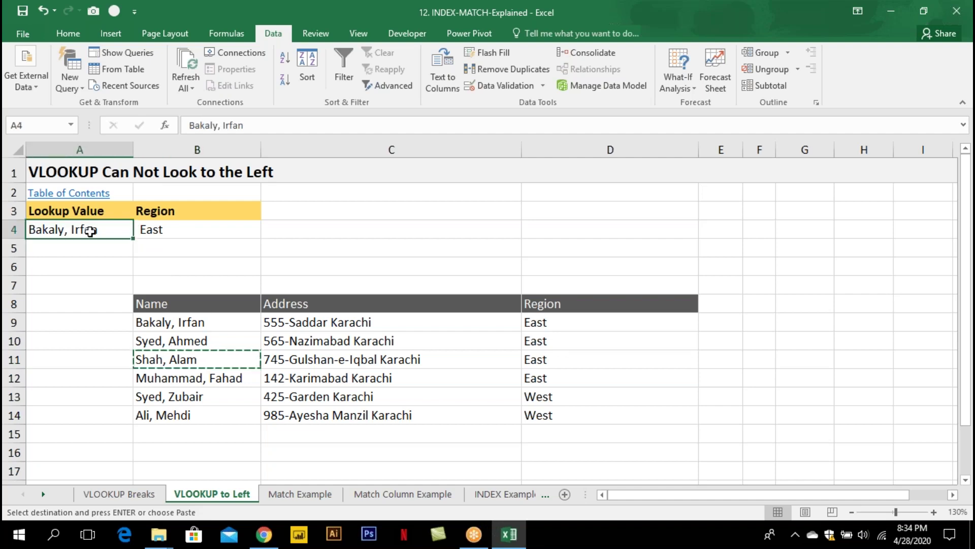
pyautogui.press('Return')
# Replace the lookup value in A4 with a copy of the last name in the table, B14
pyautogui.press('Return')
pyautogui.press('Down')
pyautogui.press('Down')
pyautogui.press('Down')
pyautogui.press('Down')
pyautogui.press('Down')
pyautogui.press('Down')
pyautogui.press('Down')
pyautogui.press('Down')
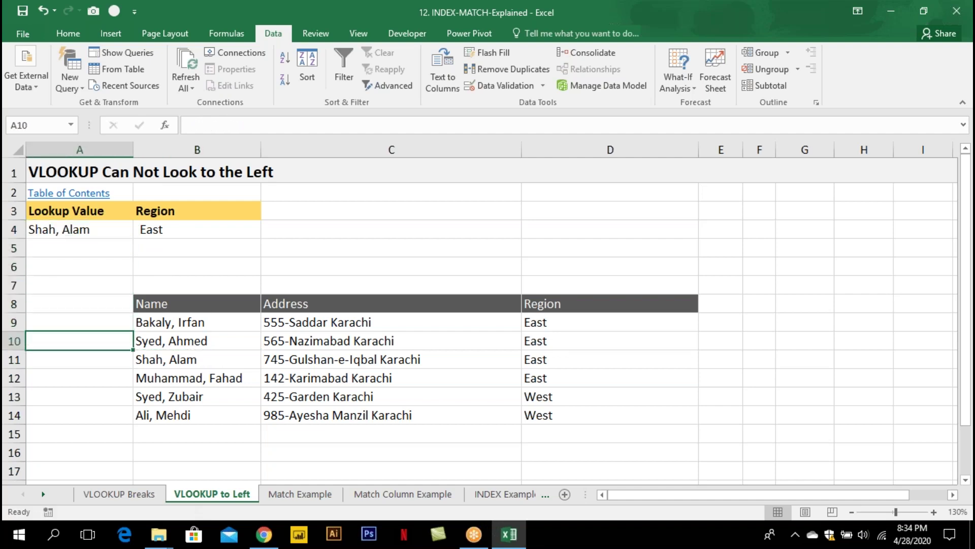
pyautogui.press('Right')
pyautogui.press('Down')
pyautogui.hotkey('ctrl', 'c')
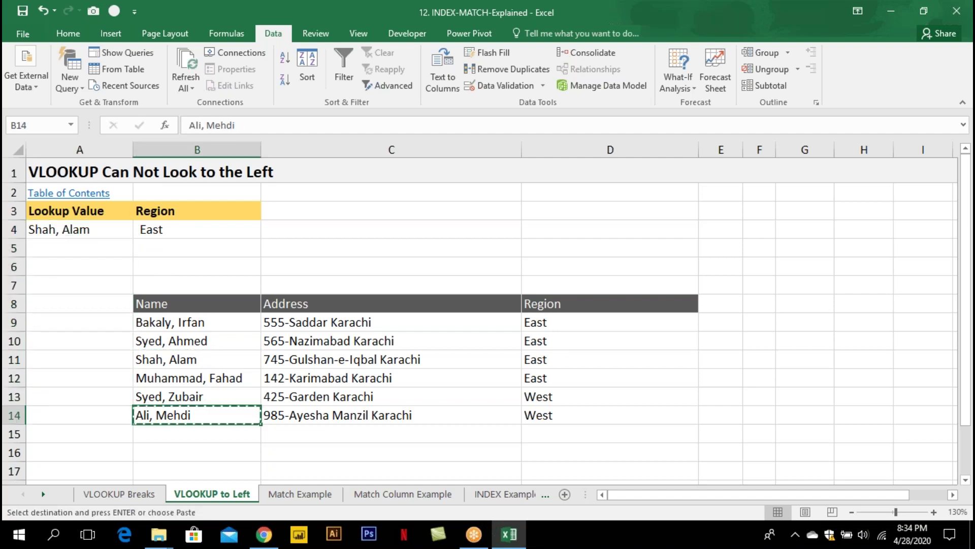
pyautogui.press('Left')
pyautogui.hotkey('ctrl', 'Up')
pyautogui.press('Return')
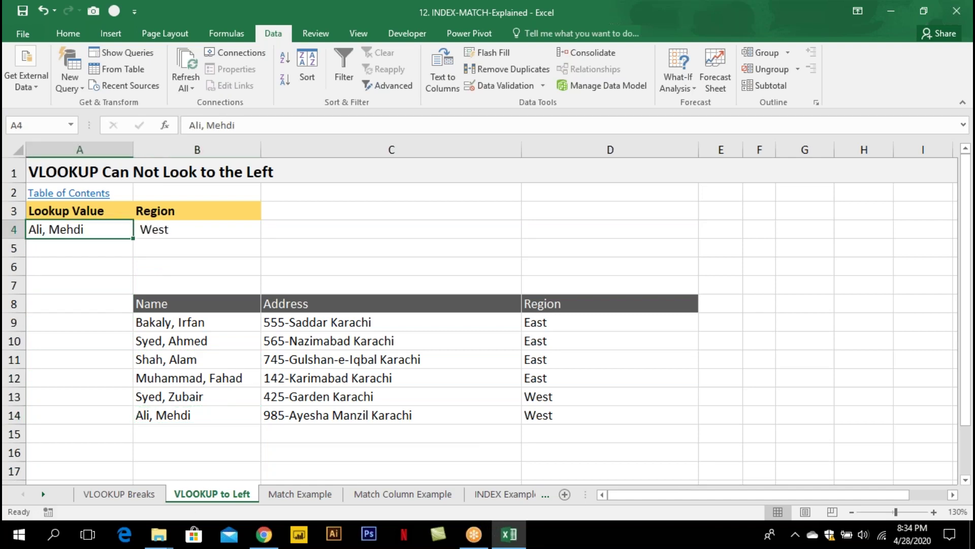
# Review the table range and column index used by the Region formula in B4
pyautogui.press('Right')
pyautogui.press('F2')
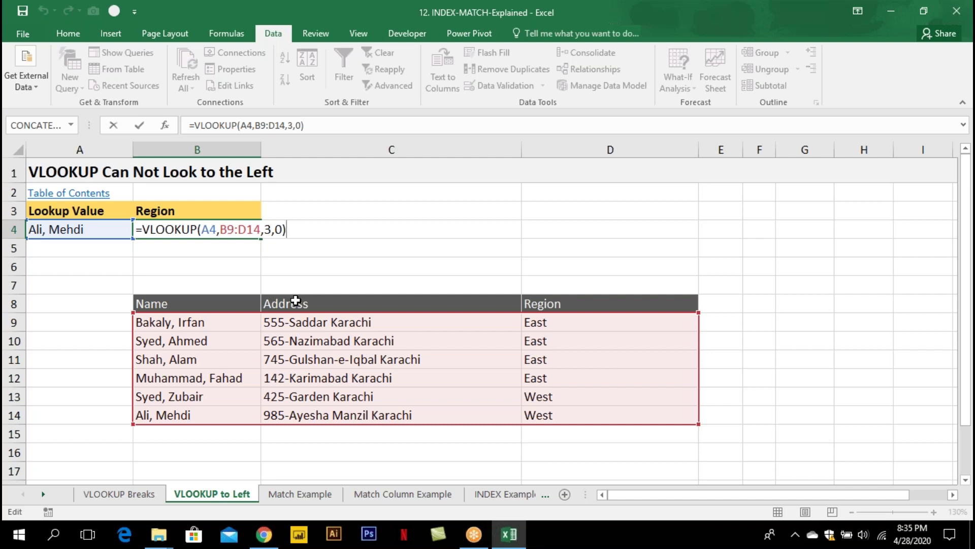
pyautogui.hotkey('ctrl', 'Return')
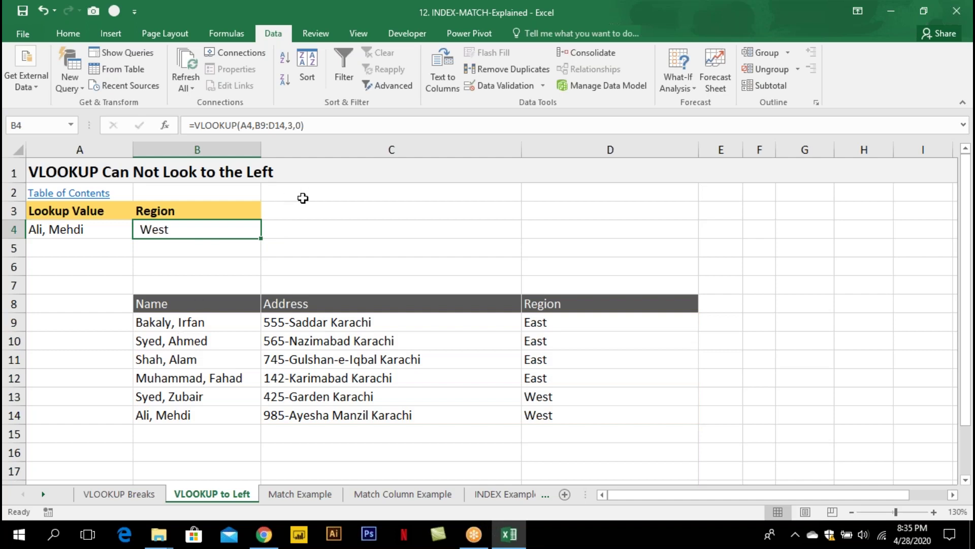
# Close the INDEX-MATCH workbook without saving and open 03. Vlookup in Multi Sheets from the IPD Advanced Excel folder
pyautogui.click(302, 203)
pyautogui.hotkey('alt', 'F4')
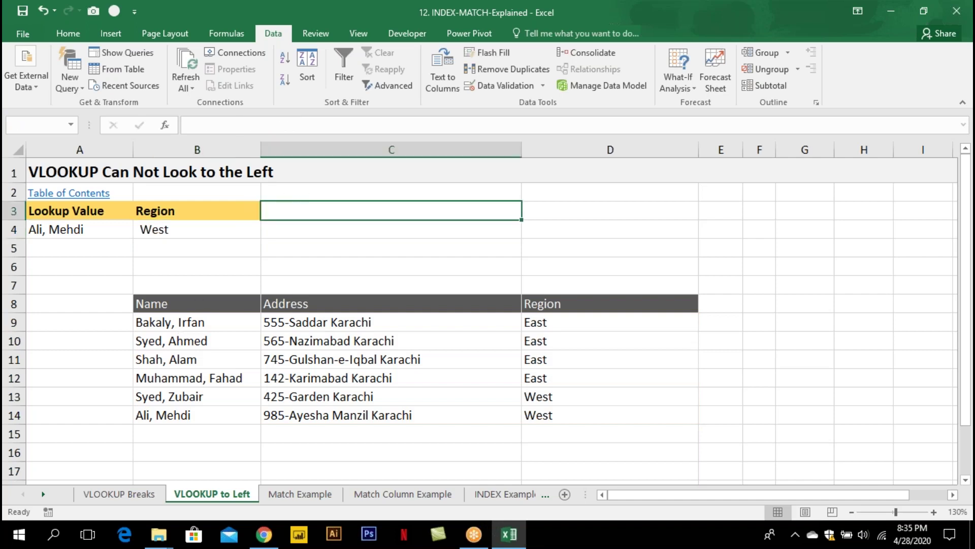
pyautogui.press('n')
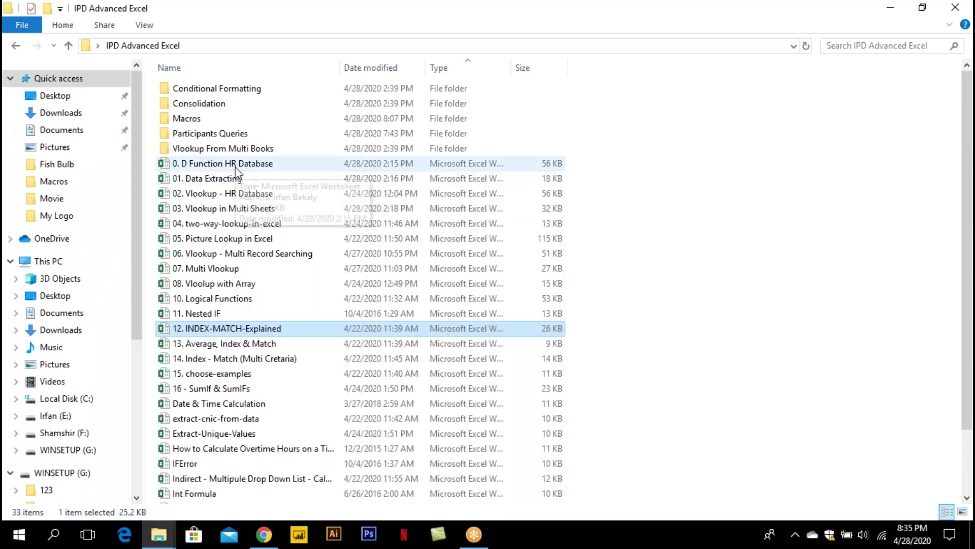
pyautogui.doubleClick(251, 209)
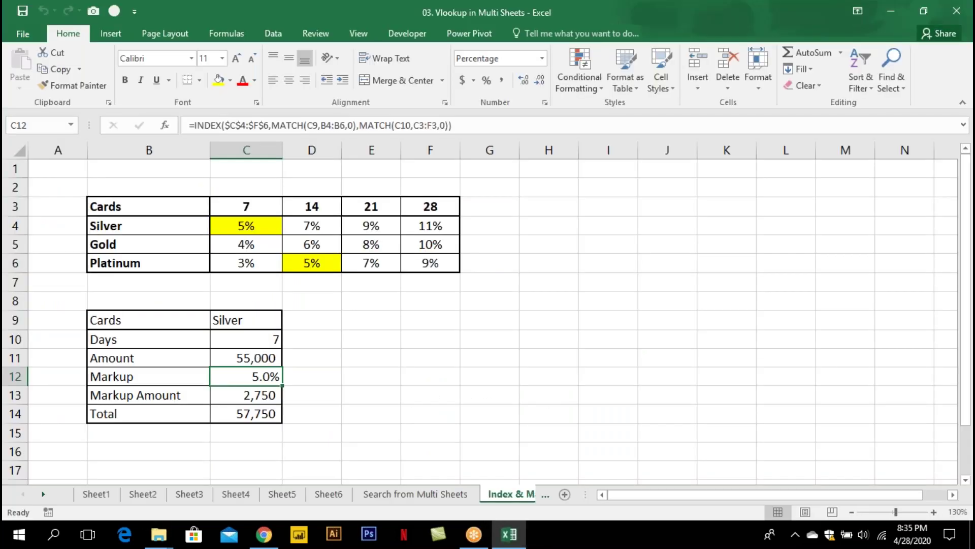
# Look through the employee tables on Sheet1 to Sheet6
pyautogui.click(97, 495)
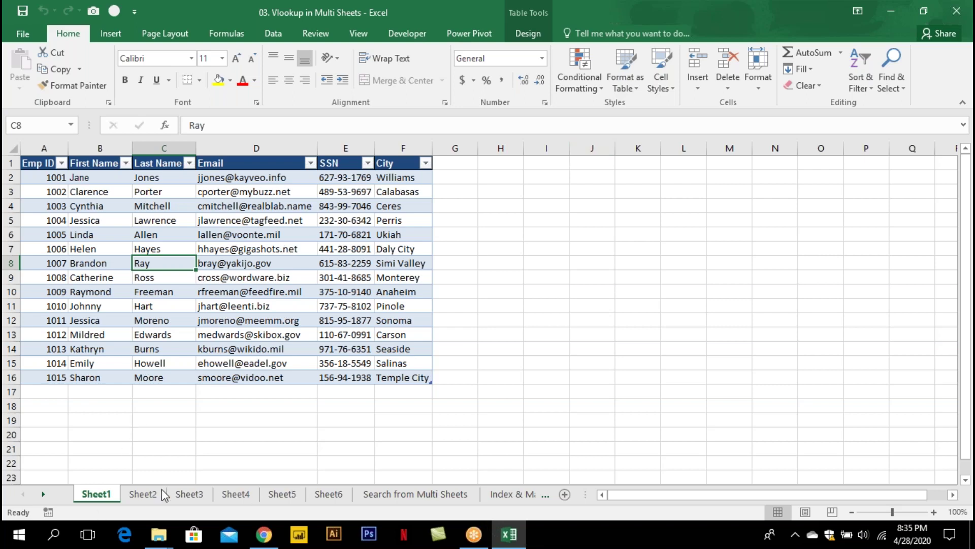
pyautogui.click(149, 496)
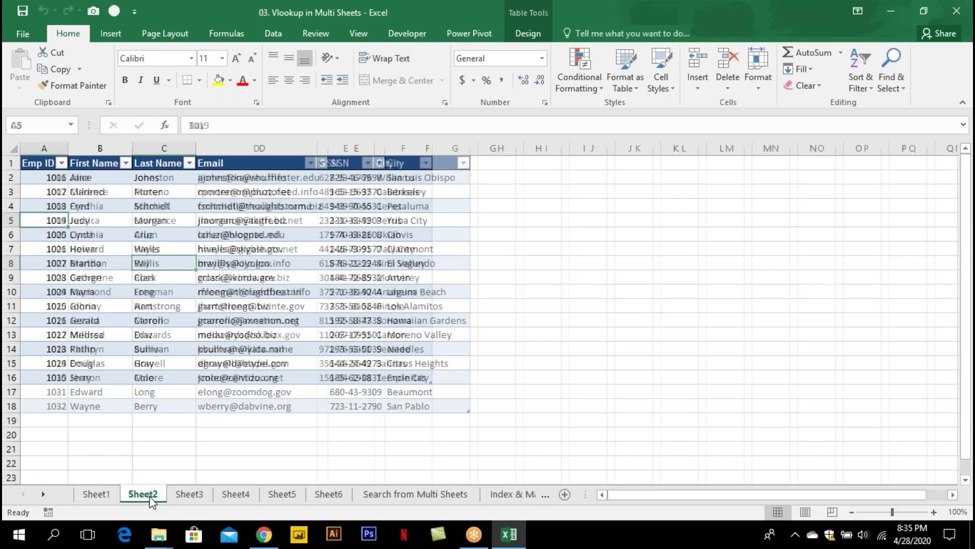
pyautogui.click(184, 496)
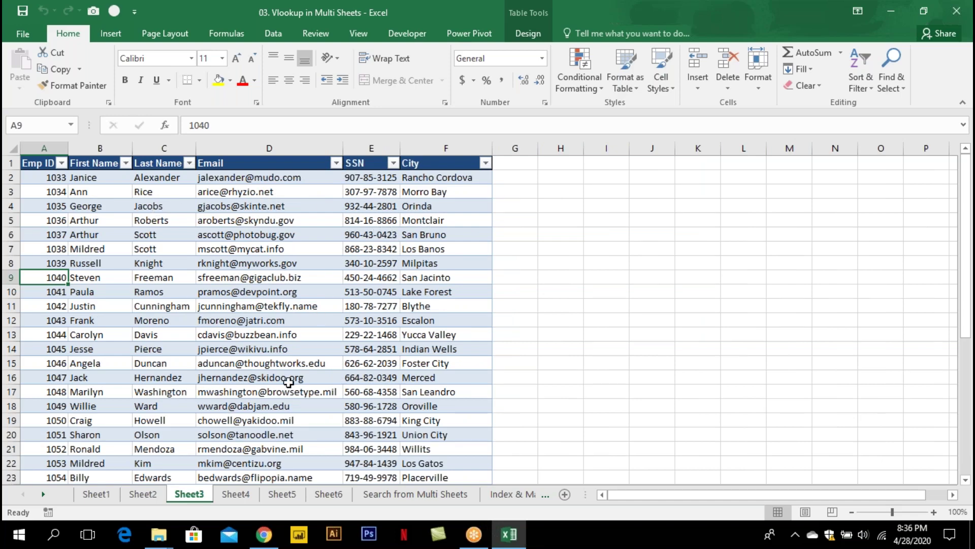
pyautogui.click(236, 496)
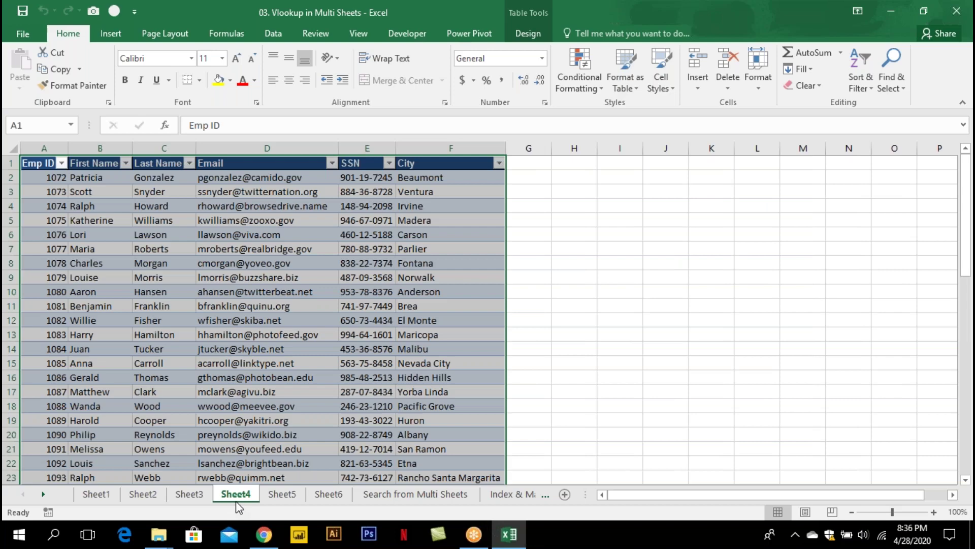
pyautogui.click(281, 494)
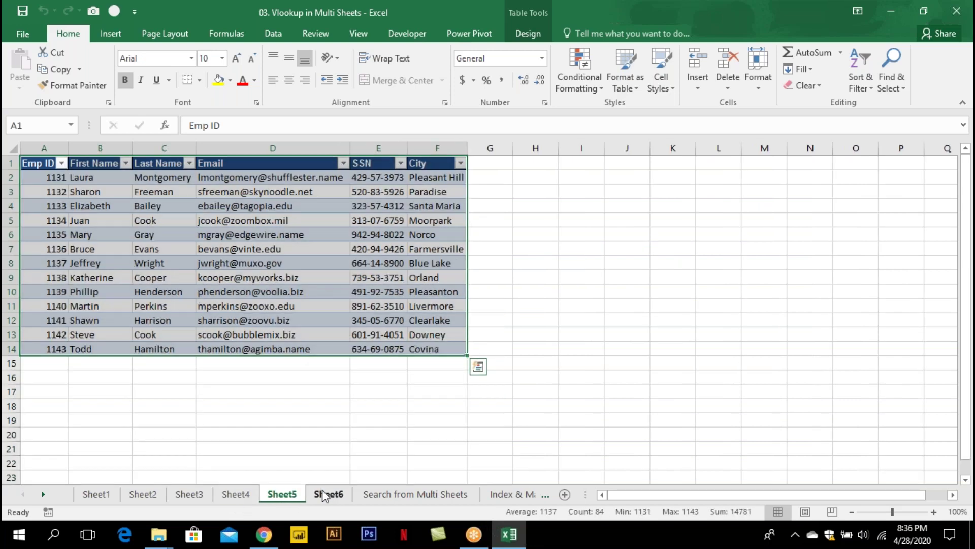
pyautogui.click(325, 494)
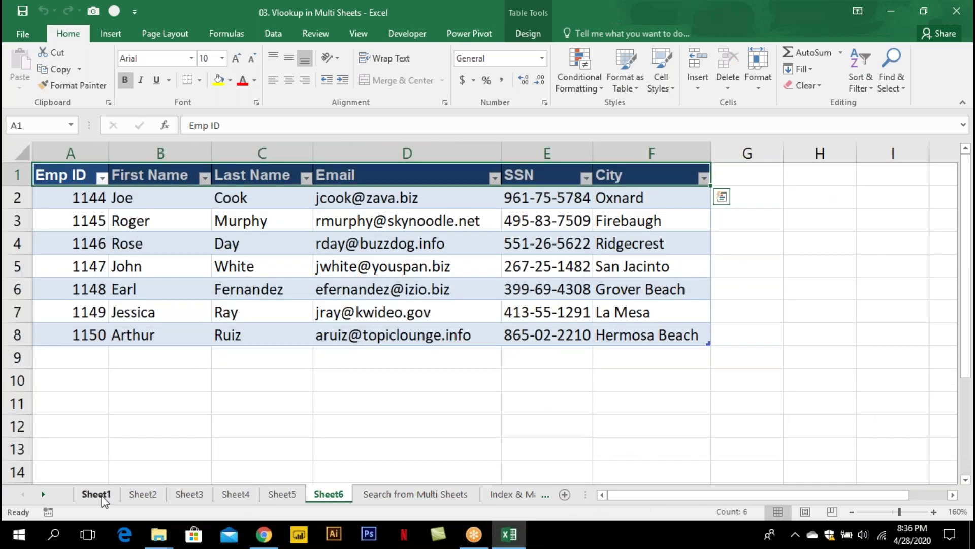
# Check which Emp ID ranges are held on Sheet1, Sheet2 and Sheet3
pyautogui.click(97, 494)
pyautogui.click(53, 376)
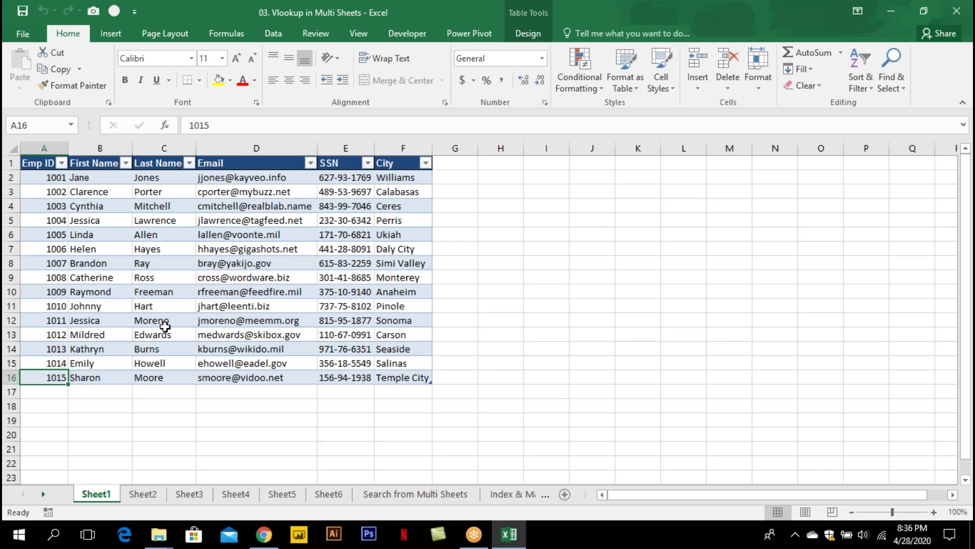
pyautogui.click(150, 497)
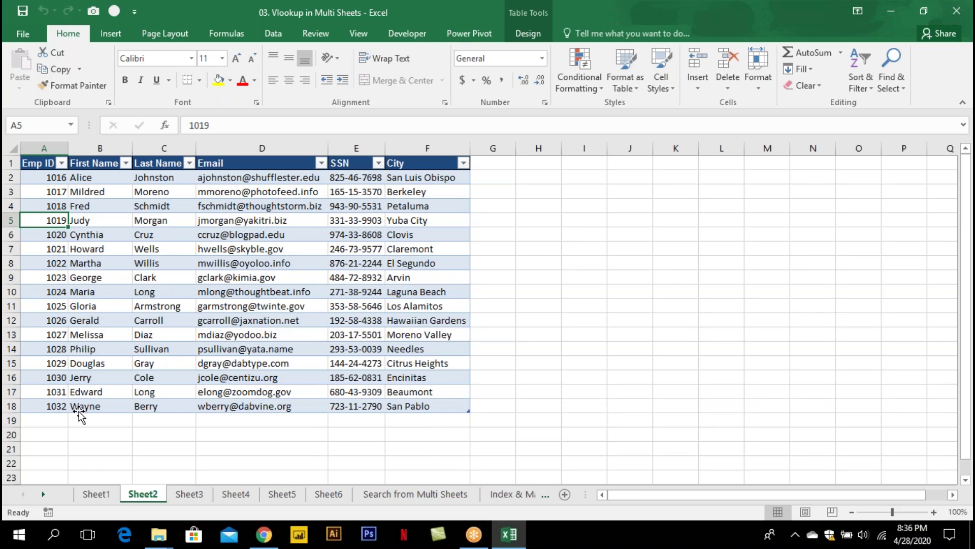
pyautogui.click(189, 497)
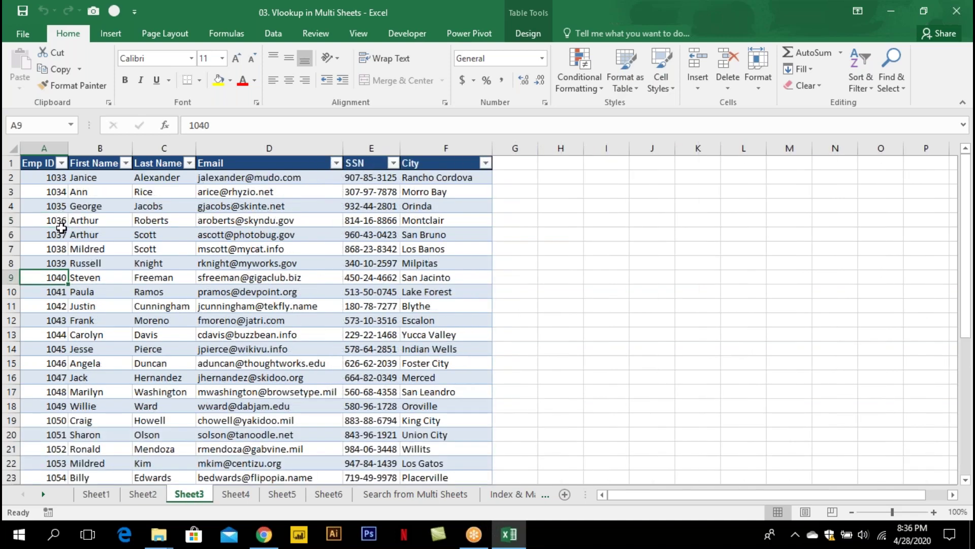
# Look through the remaining Emp IDs on Sheet3 down to the table's last row
pyautogui.press('Down')
pyautogui.press('Down')
pyautogui.press('Down')
pyautogui.press('Down')
pyautogui.press('Down')
pyautogui.press('Down')
pyautogui.press('Down')
pyautogui.press('Down')
pyautogui.press('Down')
pyautogui.press('Down')
pyautogui.press('Down')
pyautogui.press('Down')
pyautogui.press('Down')
pyautogui.press('Down')
pyautogui.press('Down')
pyautogui.press('Down')
pyautogui.press('Down')
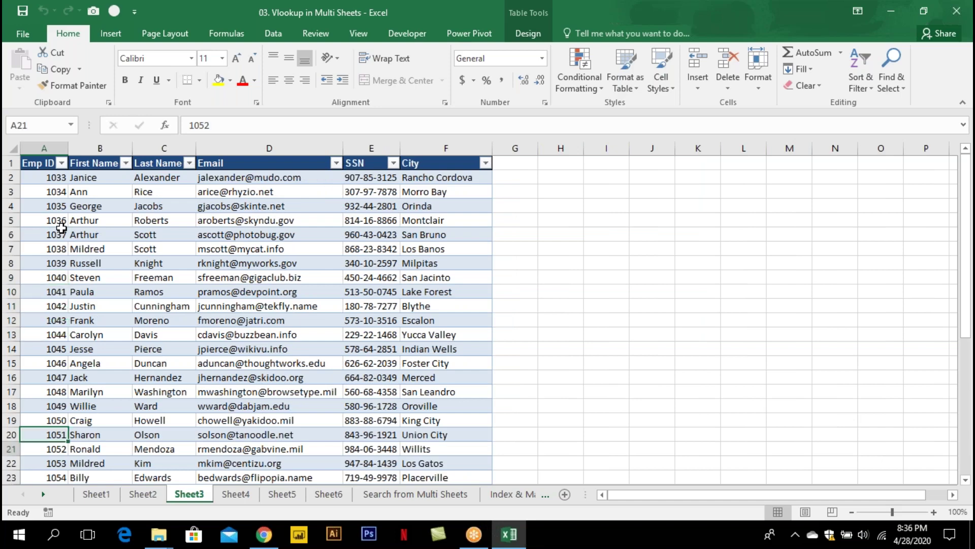
pyautogui.press('Down')
pyautogui.press('Down')
pyautogui.press('Down')
pyautogui.press('Down')
pyautogui.press('Down')
pyautogui.press('Down')
pyautogui.press('Down')
pyautogui.press('Down')
pyautogui.press('Down')
pyautogui.press('Down')
pyautogui.press('Down')
pyautogui.press('Down')
pyautogui.press('Down')
pyautogui.press('Down')
pyautogui.press('Down')
pyautogui.press('Down')
pyautogui.press('Down')
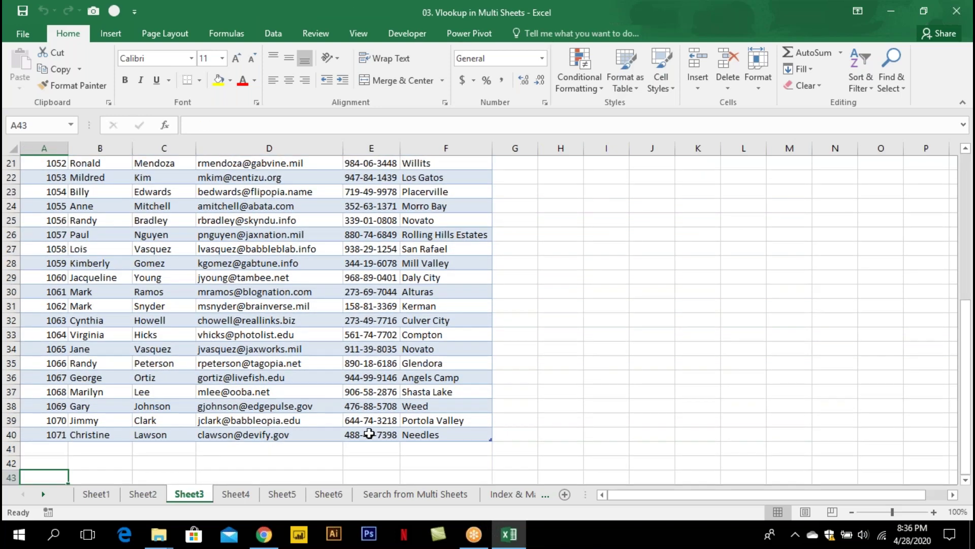
pyautogui.click(45, 348)
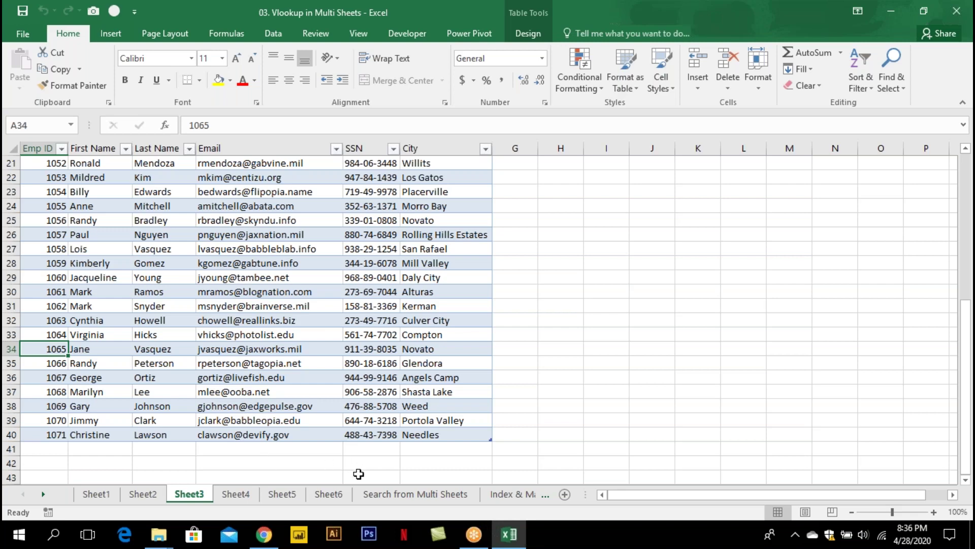
# Clear the existing results from B3:F4 on the Search from Multi Sheets worksheet
pyautogui.click(374, 492)
pyautogui.press('Up')
pyautogui.hotkey('ctrl', 'shift', 'Down')
pyautogui.hotkey('ctrl', 'shift', 'Right')
pyautogui.press('Delete')
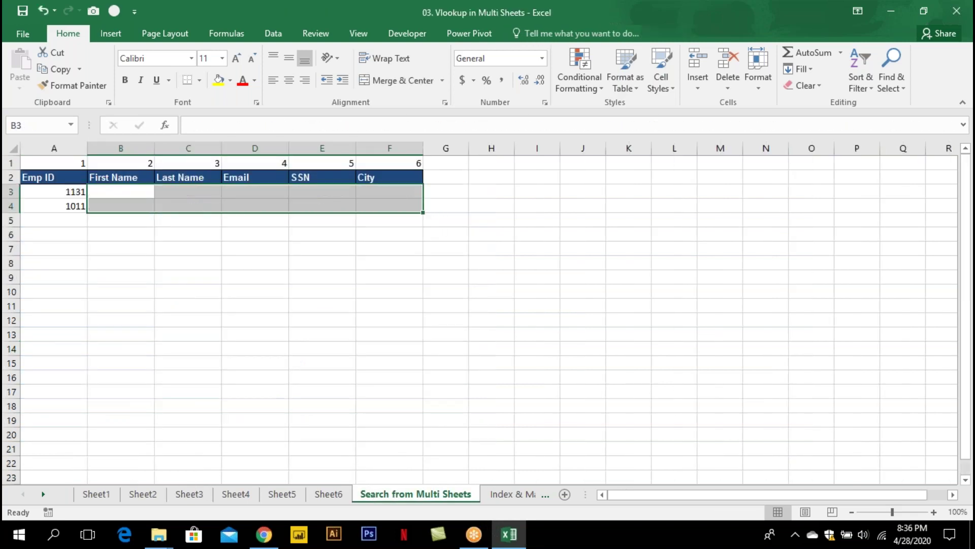
# Review the two Emp IDs in A3 and A4 that the lookup has to search for
pyautogui.press('Down')
pyautogui.press('Up')
pyautogui.press('Left')
pyautogui.hotkey('ctrl', 'shift', 'Down')
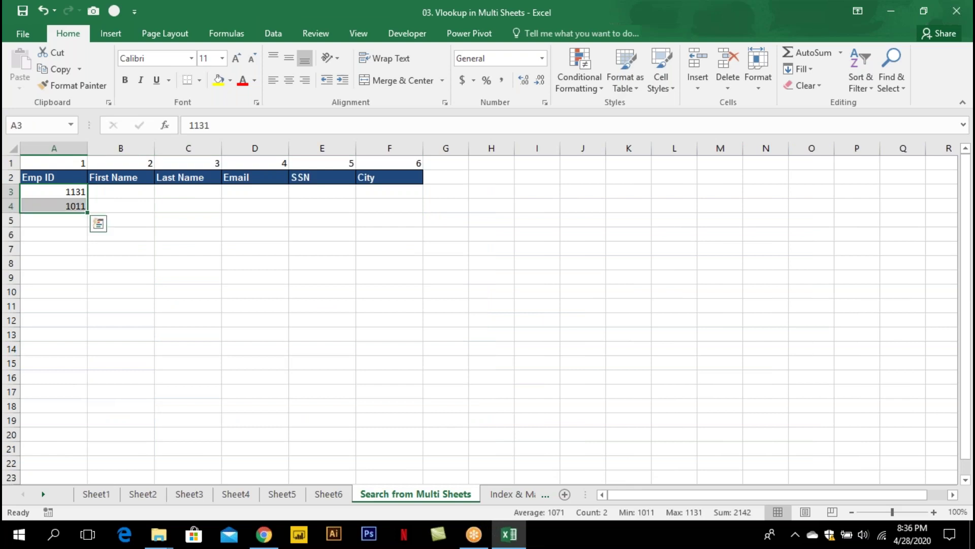
pyautogui.press('Down')
pyautogui.press('Up')
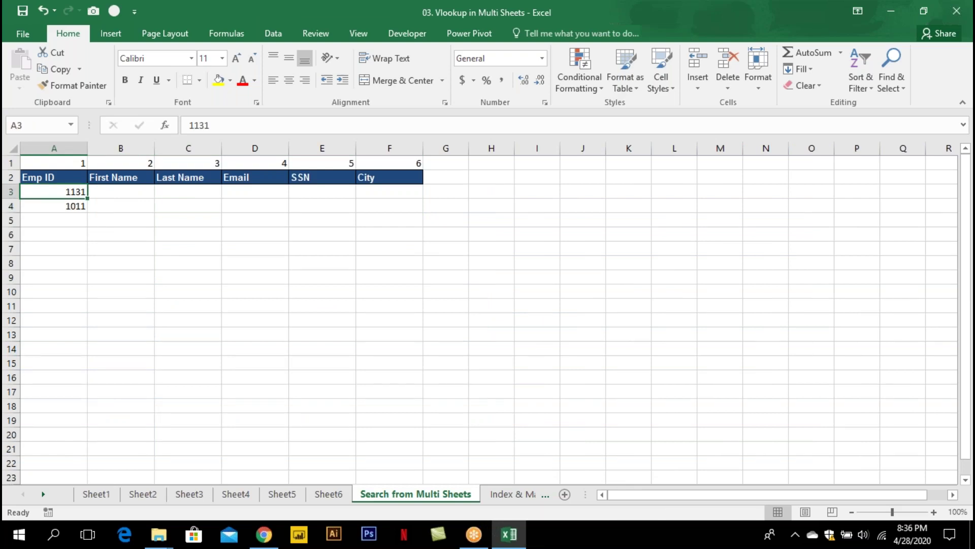
pyautogui.press('Down')
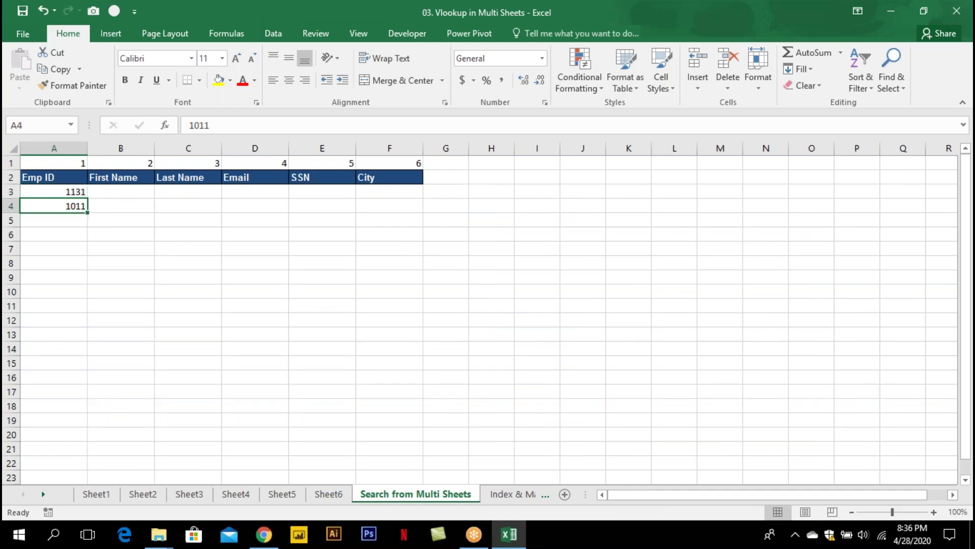
pyautogui.press('Right')
pyautogui.press('Up')
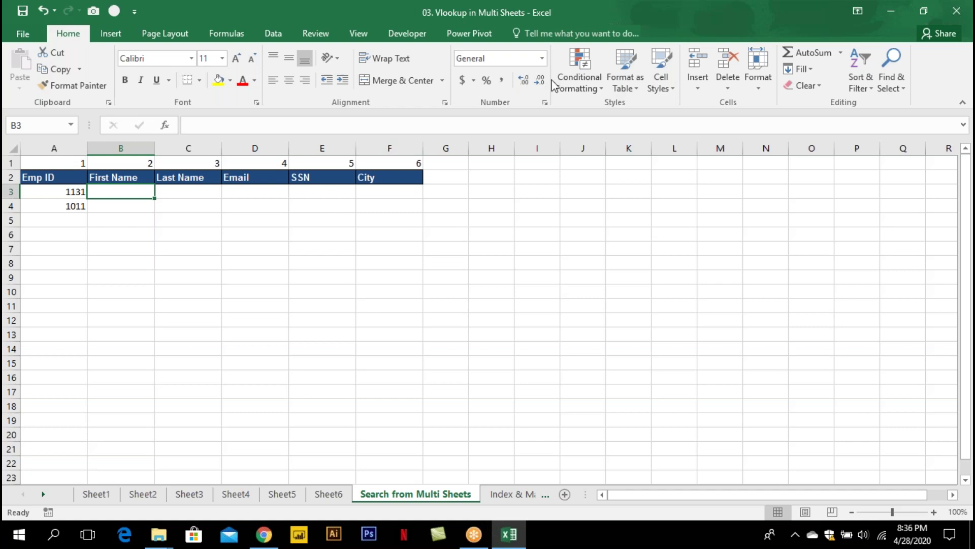
pyautogui.click(716, 25)
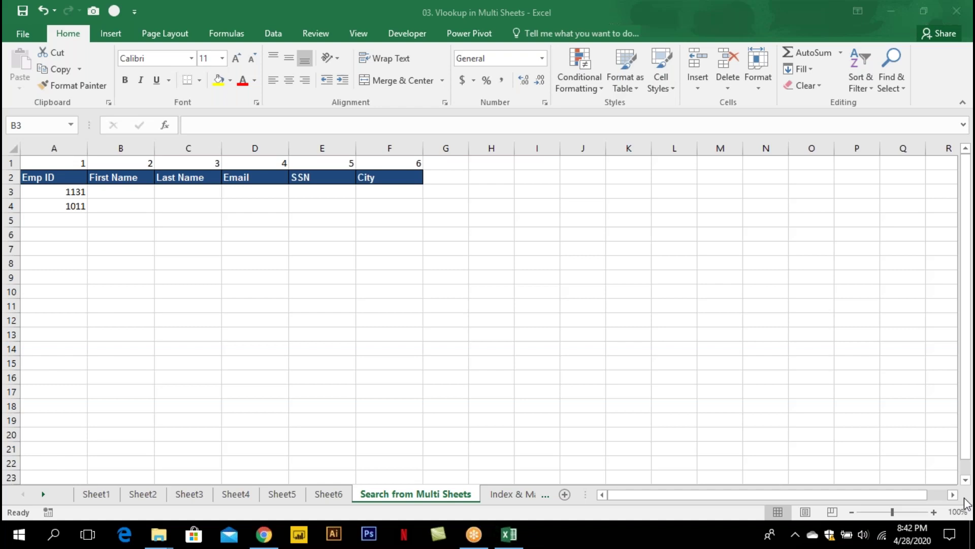
# Check the table names assigned on Sheet1 to Sheet4, then return to the Search from Multi Sheets worksheet
pyautogui.click(120, 193)
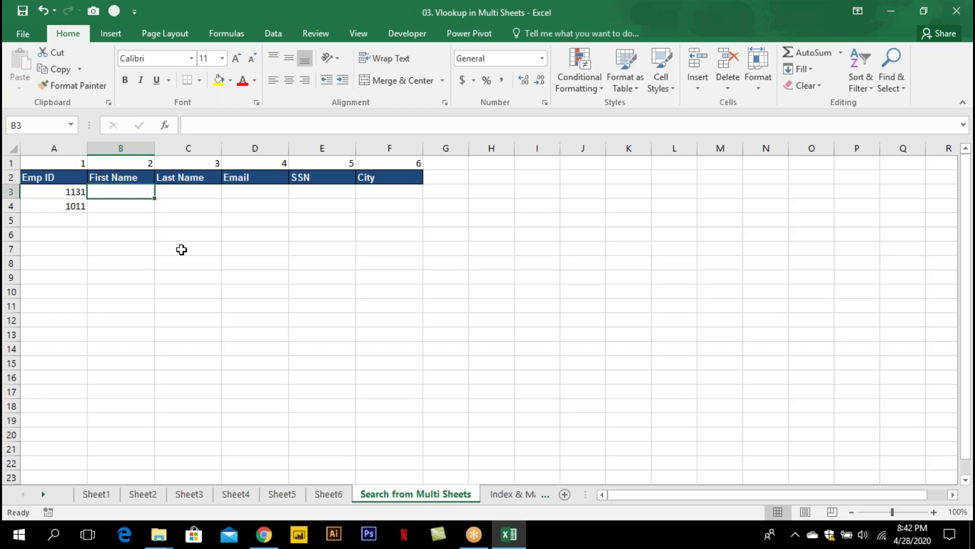
pyautogui.click(104, 495)
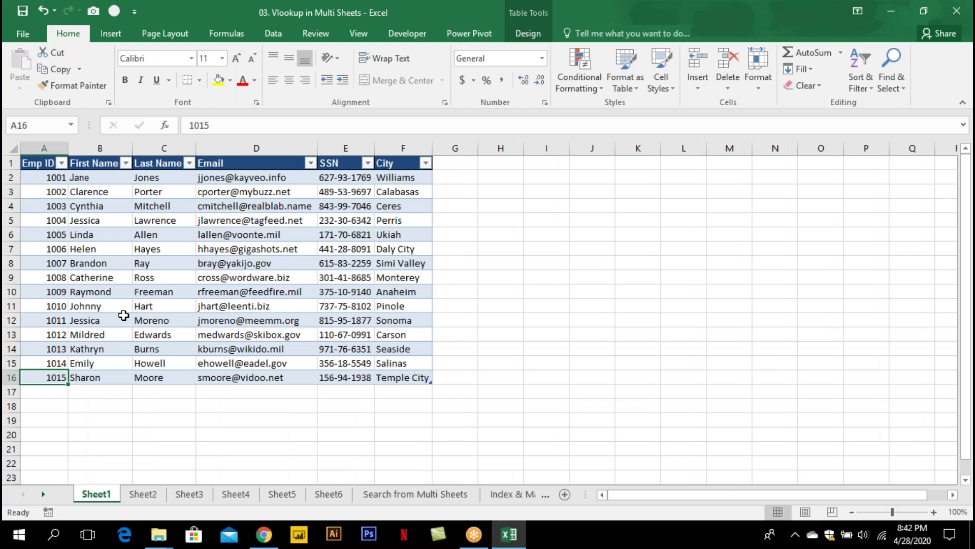
pyautogui.click(527, 35)
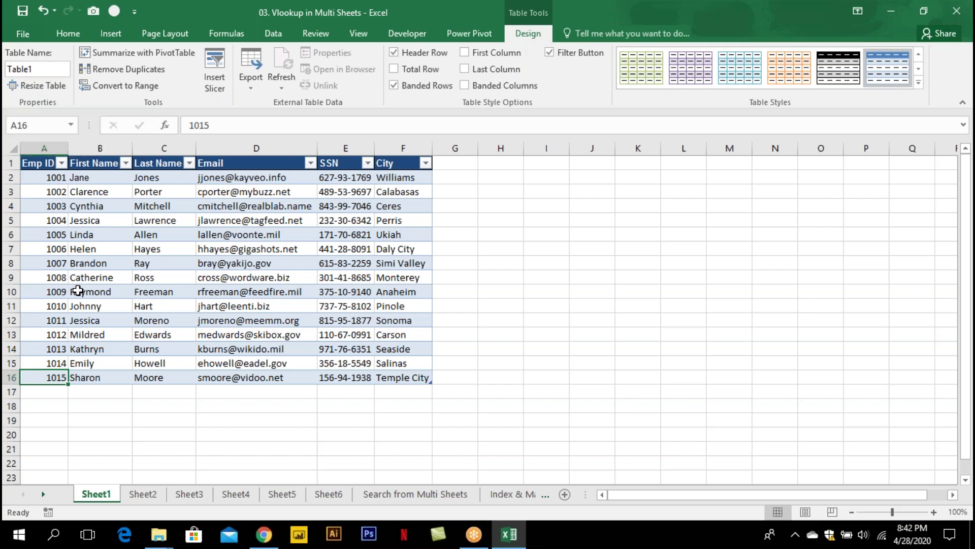
pyautogui.click(150, 499)
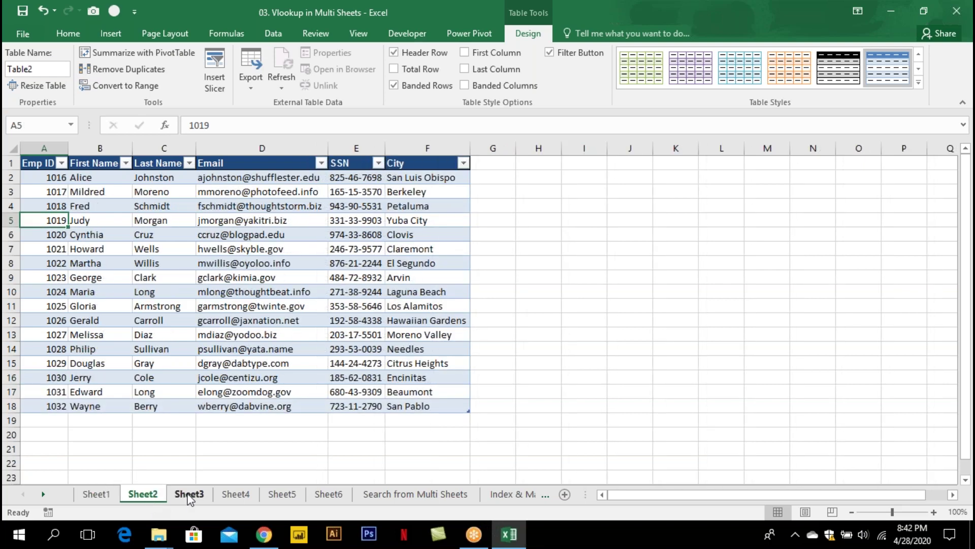
pyautogui.click(188, 496)
pyautogui.click(239, 493)
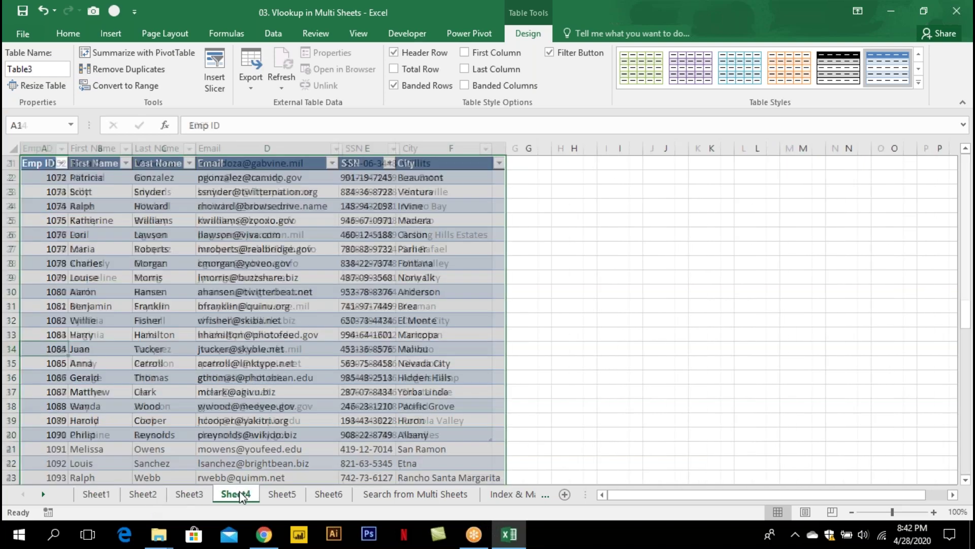
pyautogui.click(373, 496)
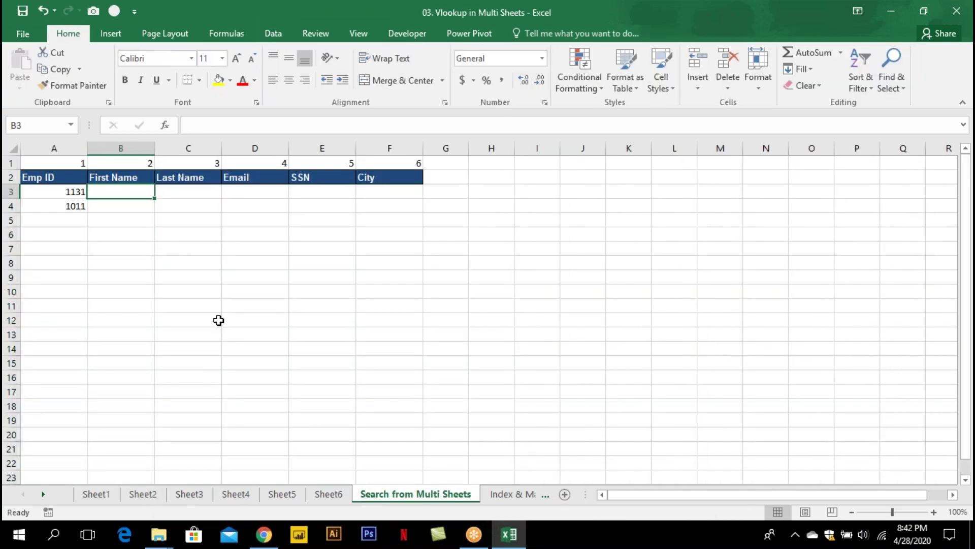
# Start a VLOOKUP formula in B3 with $A3 as the lookup value and Table1 as the table array
pyautogui.write('=vlo')
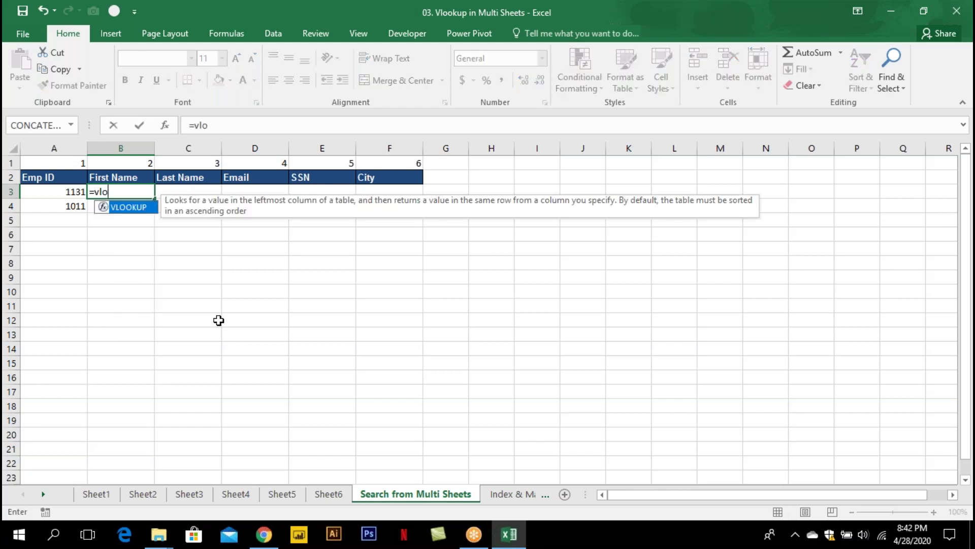
pyautogui.press('Tab')
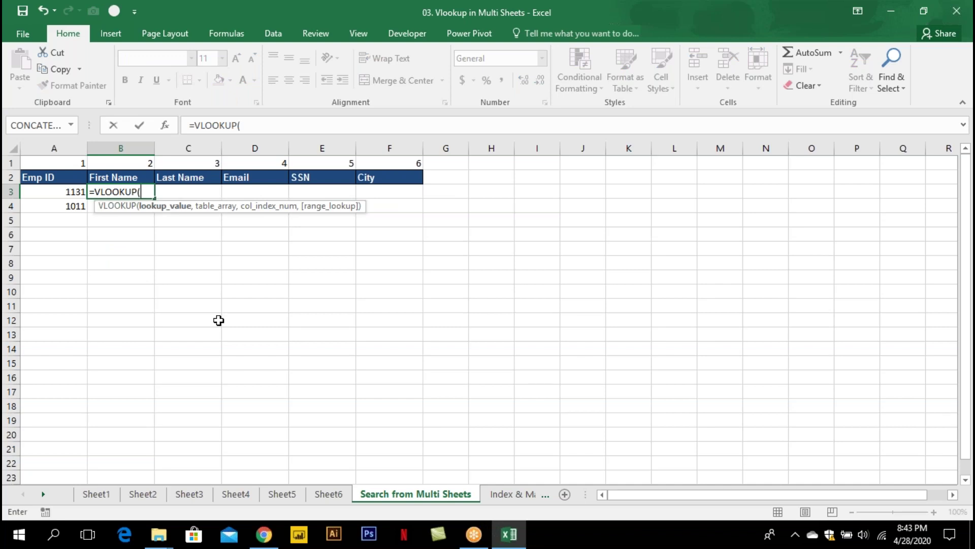
pyautogui.press('Left')
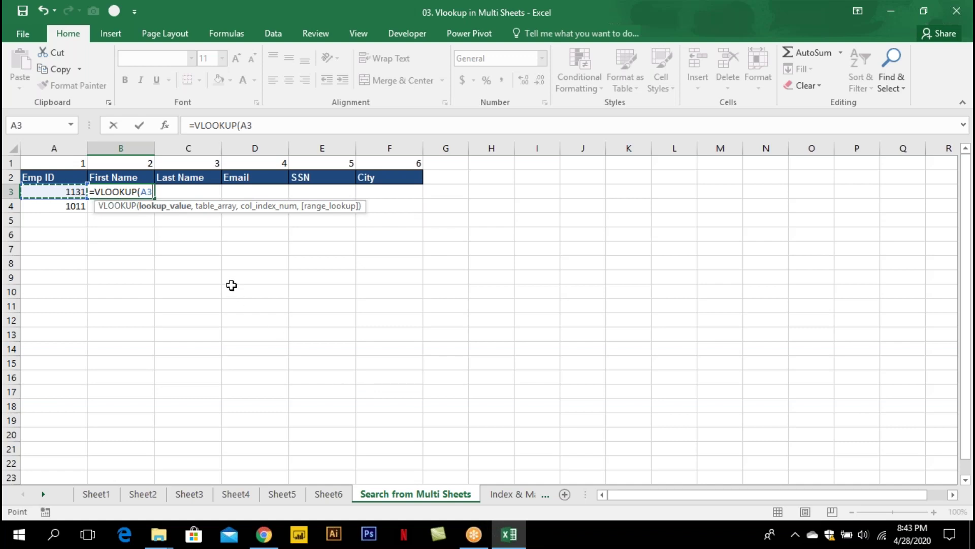
pyautogui.click(141, 192)
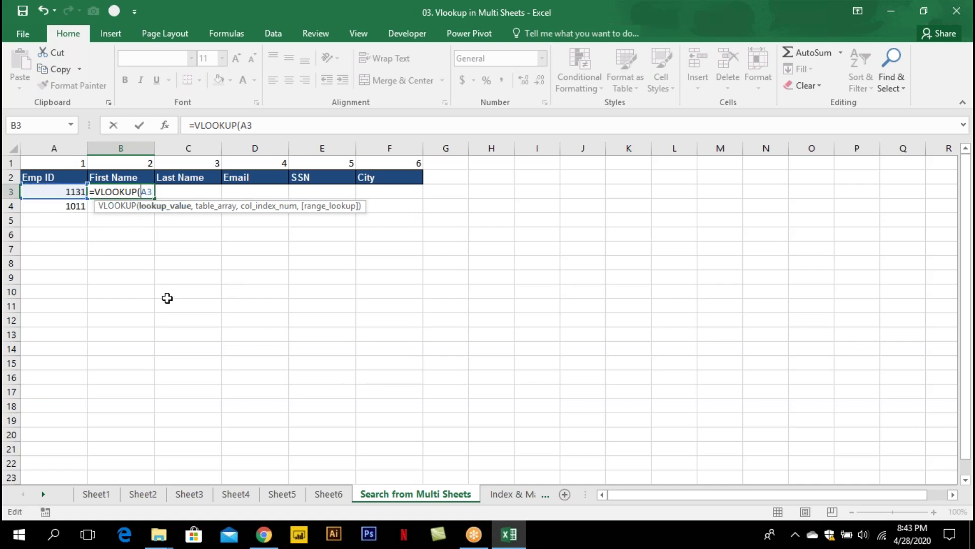
pyautogui.write('$A3,')
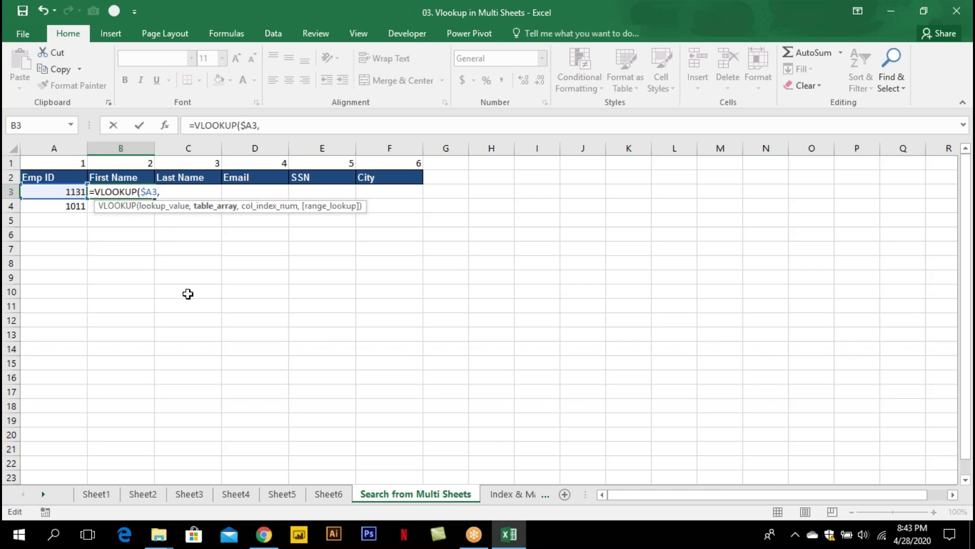
pyautogui.write('ta')
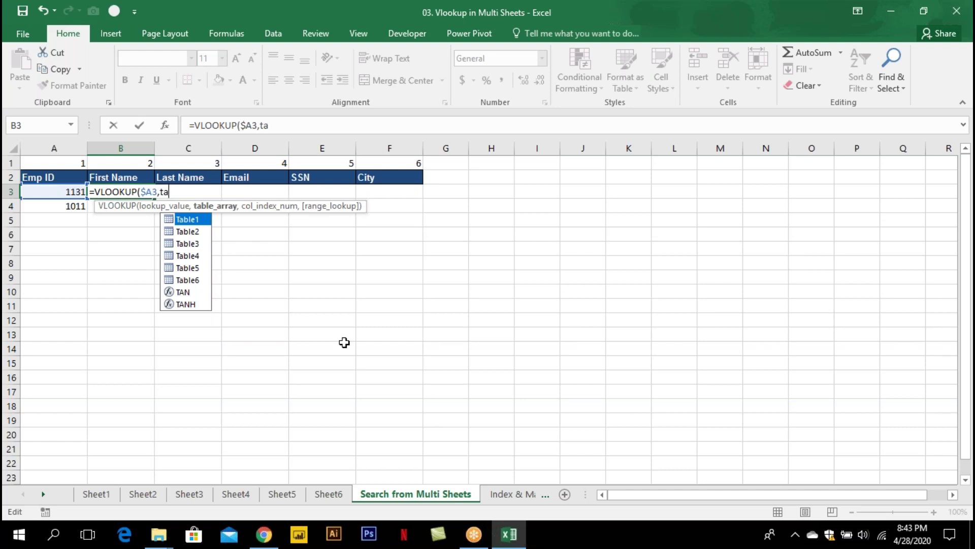
pyautogui.press('Tab')
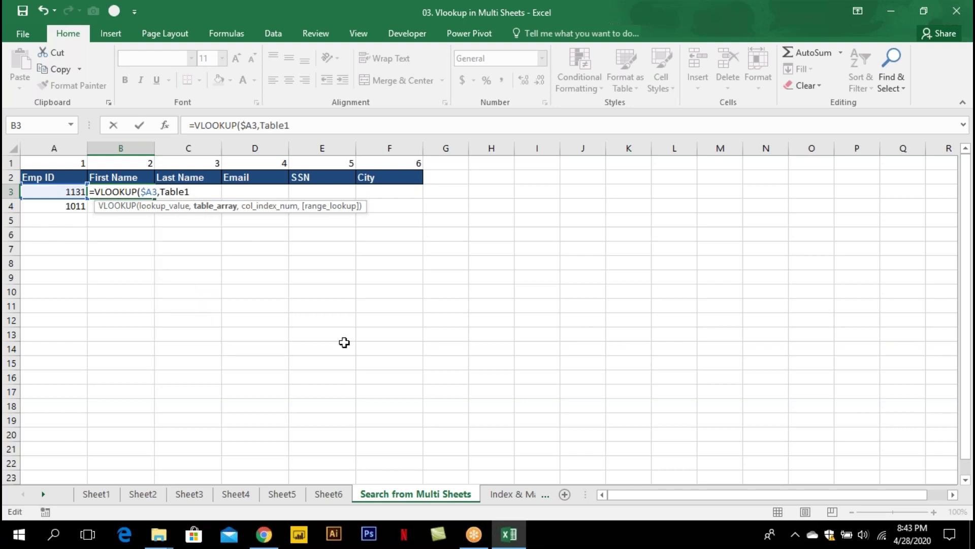
pyautogui.write(',')
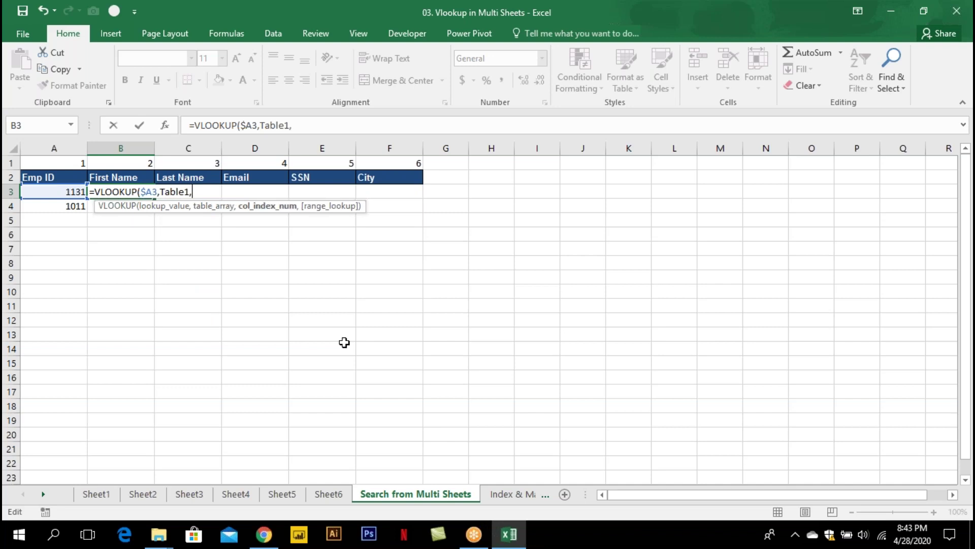
# Complete the VLOOKUP in B3 with B$1 as the column index and 0 for an exact match
pyautogui.click(136, 162)
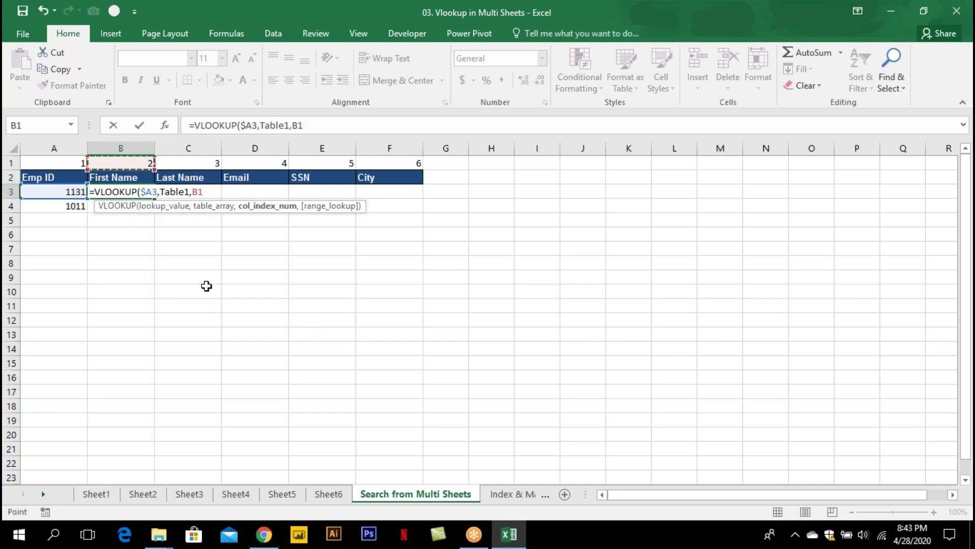
pyautogui.press('F4')
pyautogui.press('F4')
pyautogui.write(',0')
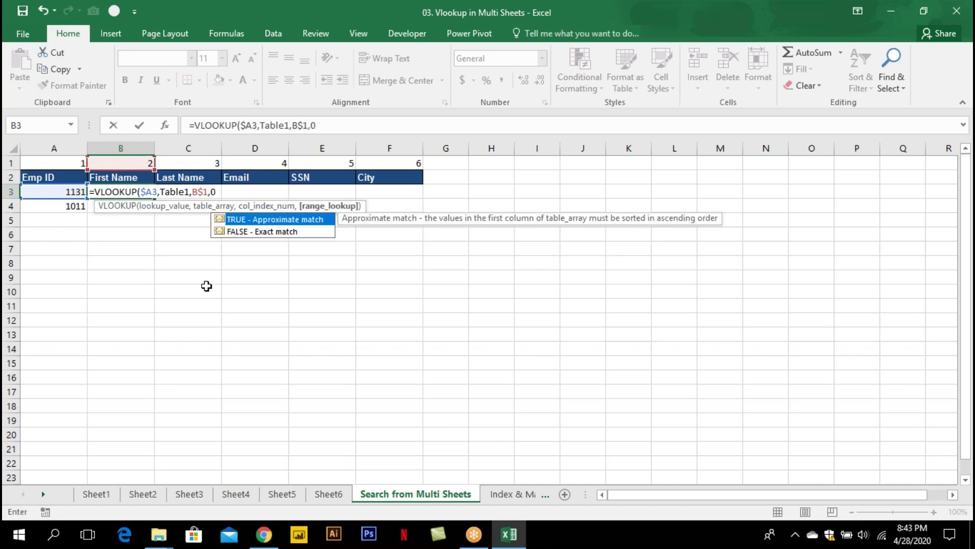
pyautogui.write(')')
pyautogui.press('Return')
pyautogui.press('Up')
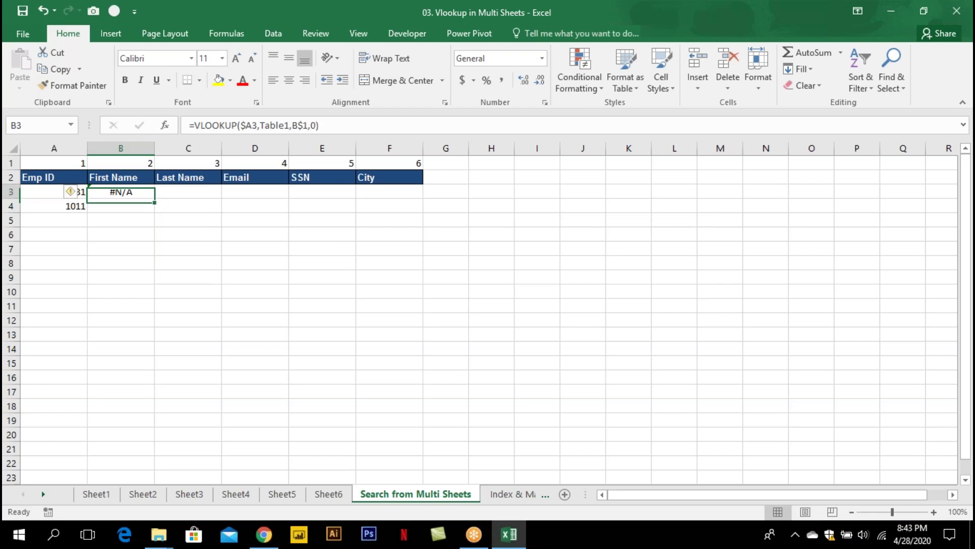
# Test the First Name lookup by changing the Emp ID in A3 to the first ID in Sheet1's table
pyautogui.press('Left')
pyautogui.write('1')
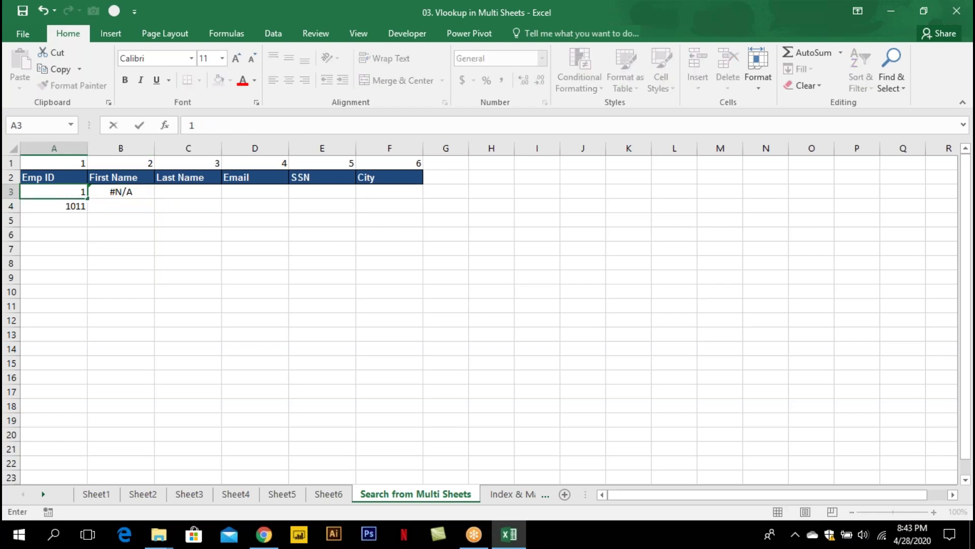
pyautogui.write('001')
pyautogui.press('Return')
pyautogui.press('Up')
pyautogui.press('Right')
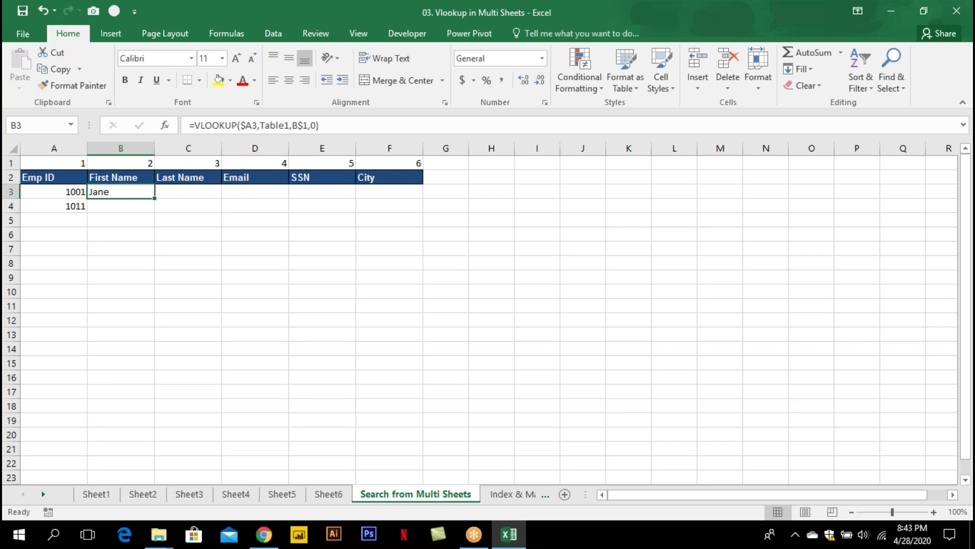
pyautogui.click(59, 194)
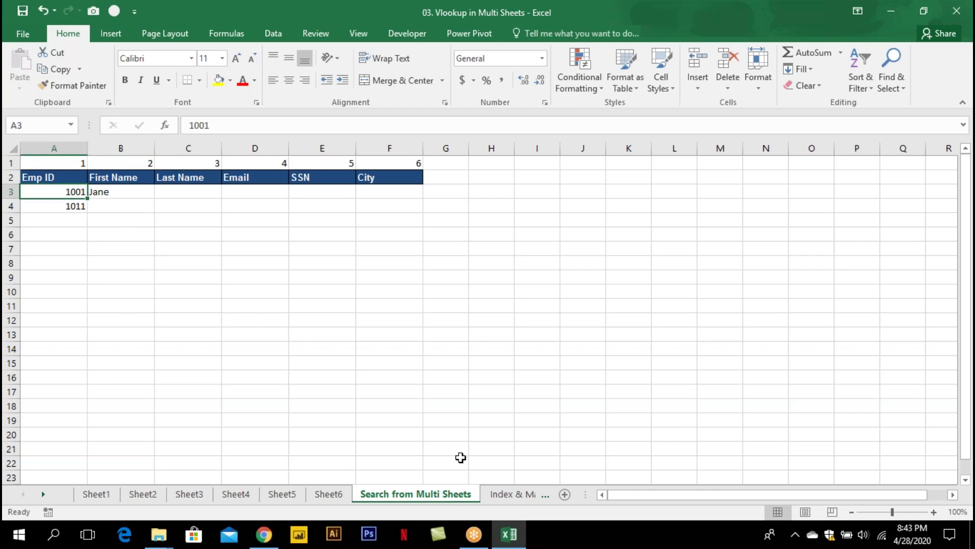
# Wrap the VLOOKUP in B3 in IFERROR with "-" as the value if error
pyautogui.press('Right')
pyautogui.press('F2')
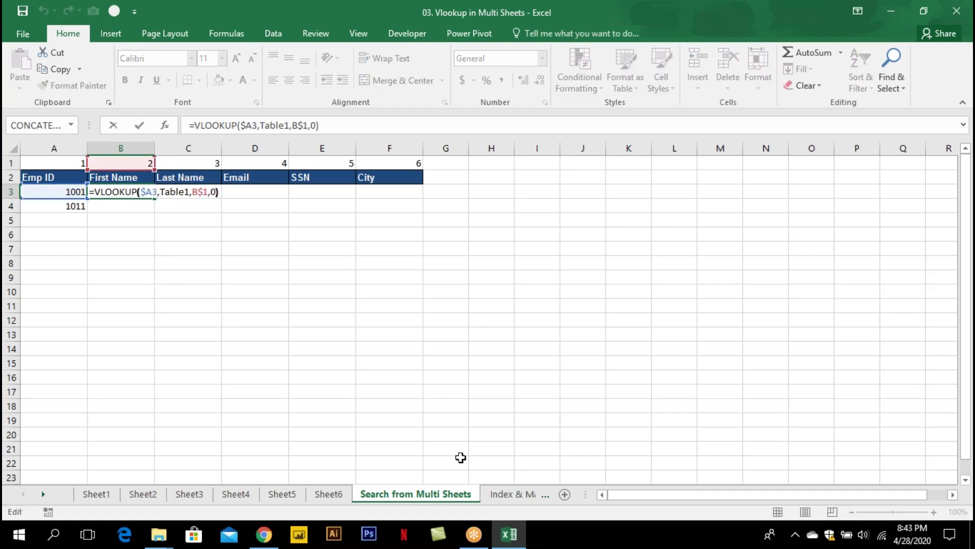
pyautogui.press('Left')
pyautogui.press('Left')
pyautogui.press('Left')
pyautogui.press('Left')
pyautogui.press('Left')
pyautogui.press('Left')
pyautogui.press('Left')
pyautogui.press('Left')
pyautogui.press('Left')
pyautogui.press('Left')
pyautogui.press('Left')
pyautogui.press('Left')
pyautogui.press('Left')
pyautogui.press('Left')
pyautogui.press('Left')
pyautogui.press('Left')
pyautogui.press('Left')
pyautogui.press('Left')
pyautogui.press('Left')
pyautogui.press('Left')
pyautogui.press('Left')
pyautogui.press('Left')
pyautogui.press('Left')
pyautogui.press('Left')
pyautogui.press('Left')
pyautogui.press('Left')
pyautogui.press('End')
pyautogui.press('Left')
pyautogui.press('Left')
pyautogui.press('Left')
pyautogui.press('Left')
pyautogui.press('Left')
pyautogui.press('Left')
pyautogui.press('Left')
pyautogui.press('Left')
pyautogui.press('Left')
pyautogui.press('Left')
pyautogui.press('Left')
pyautogui.press('Left')
pyautogui.press('Left')
pyautogui.press('Left')
pyautogui.press('Left')
pyautogui.press('Left')
pyautogui.press('Left')
pyautogui.press('Left')
pyautogui.press('Left')
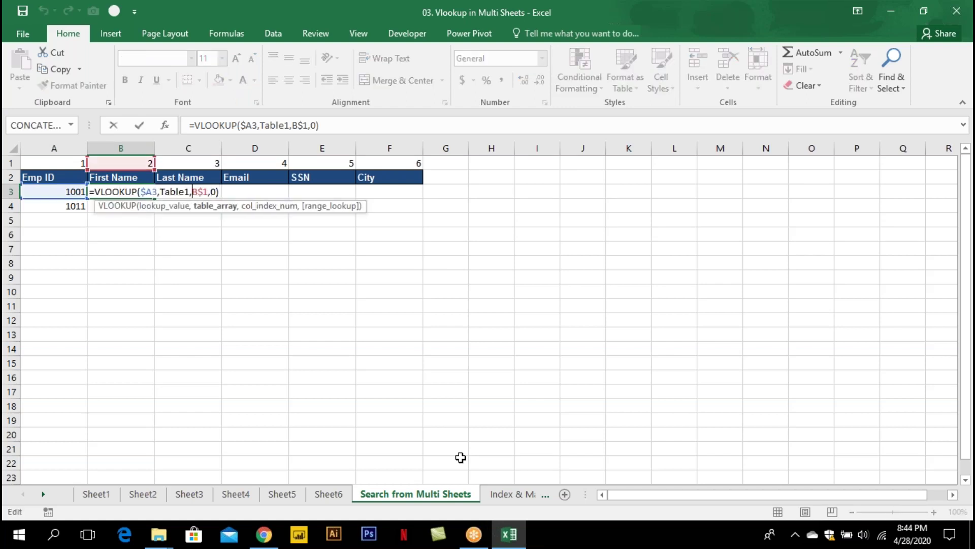
pyautogui.press('End')
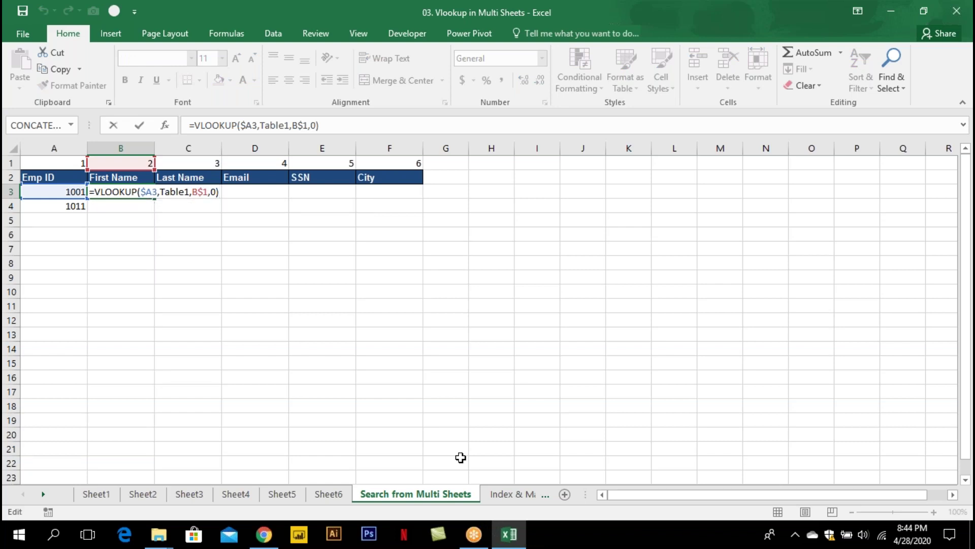
pyautogui.press('Left')
pyautogui.press('Left')
pyautogui.press('Left')
pyautogui.press('Left')
pyautogui.press('Left')
pyautogui.press('Left')
pyautogui.press('Left')
pyautogui.press('Left')
pyautogui.press('Left')
pyautogui.press('Left')
pyautogui.press('Left')
pyautogui.press('Left')
pyautogui.press('Left')
pyautogui.press('Left')
pyautogui.press('Left')
pyautogui.press('Left')
pyautogui.press('Left')
pyautogui.press('Left')
pyautogui.press('Left')
pyautogui.press('Left')
pyautogui.write('if')
pyautogui.press('Down')
pyautogui.press('Tab')
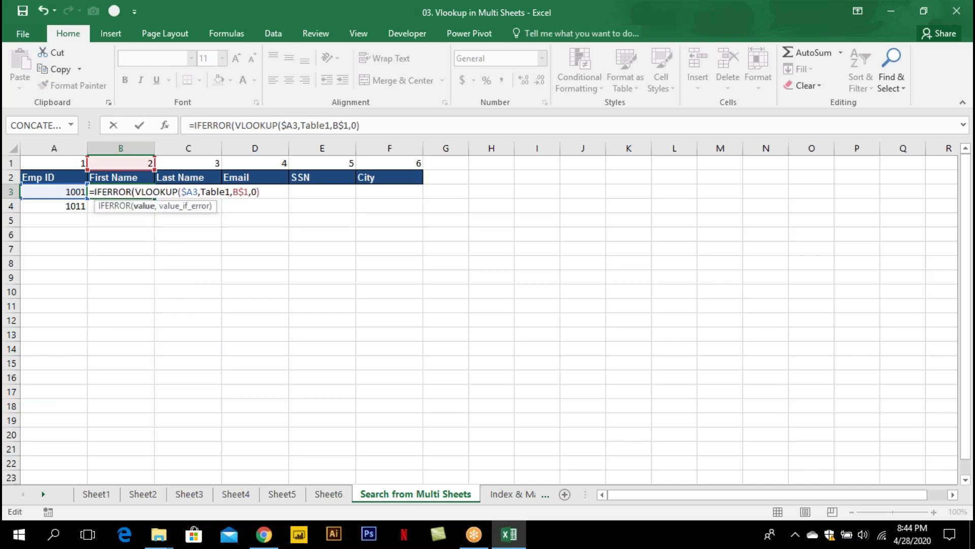
pyautogui.click(268, 195)
pyautogui.write(',"-")')
pyautogui.press('Return')
# Test the First Name lookup by entering in A3 an Emp ID from Table1, followed by one outside that table
pyautogui.press('Up')
pyautogui.press('Left')
pyautogui.write('1015')
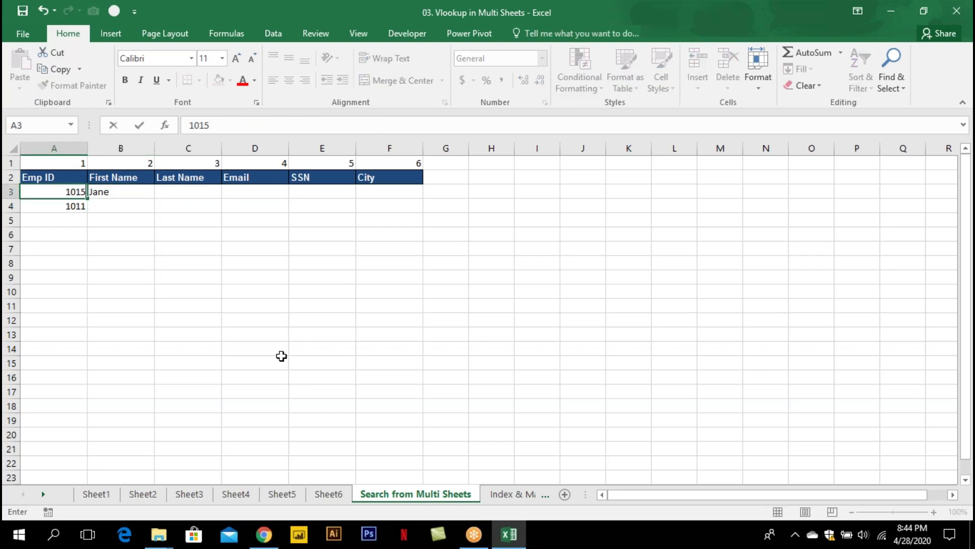
pyautogui.press('Return')
pyautogui.press('Up')
pyautogui.write('10')
pyautogui.press('BackSpace')
pyautogui.write('150')
pyautogui.press('Return')
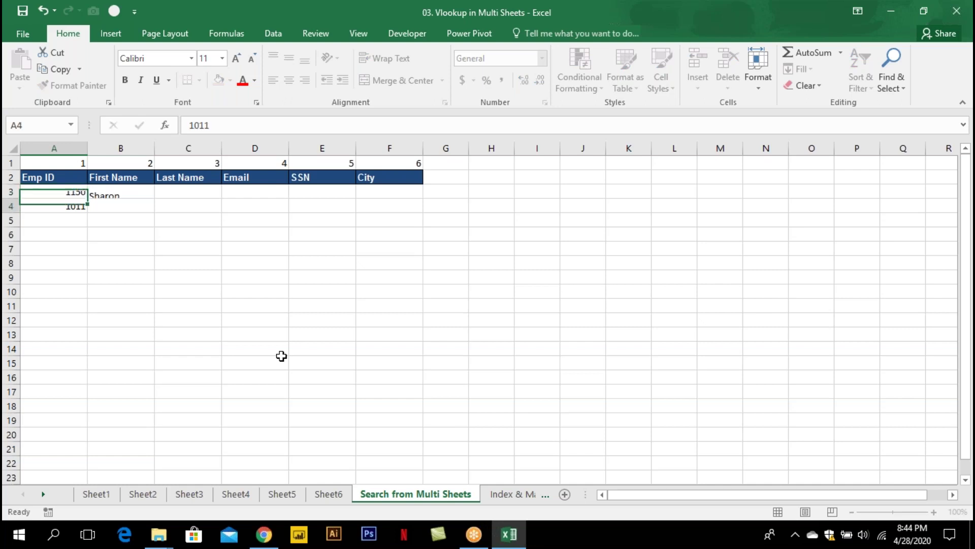
pyautogui.press('Up')
pyautogui.press('Right')
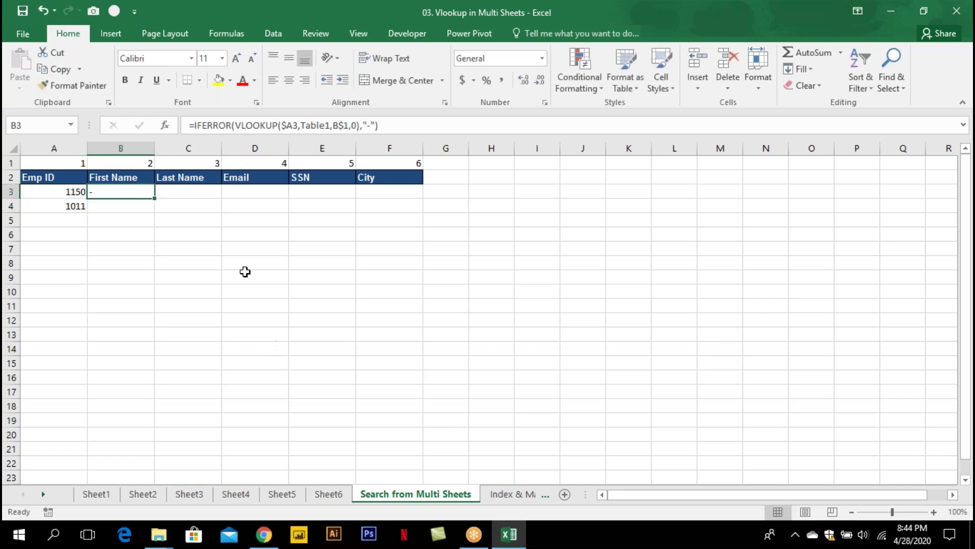
# Fill the IFERROR formula from B3 across to F3 and inspect the formulas in F3 and B3
pyautogui.moveTo(152, 201); pyautogui.dragTo(425, 216)
pyautogui.doubleClick(401, 192)
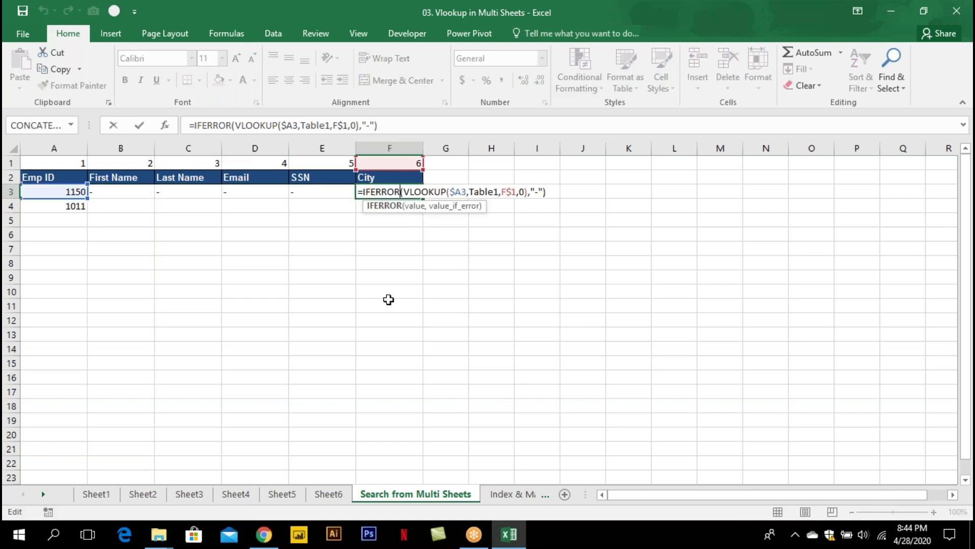
pyautogui.hotkey('ctrl', 'Return')
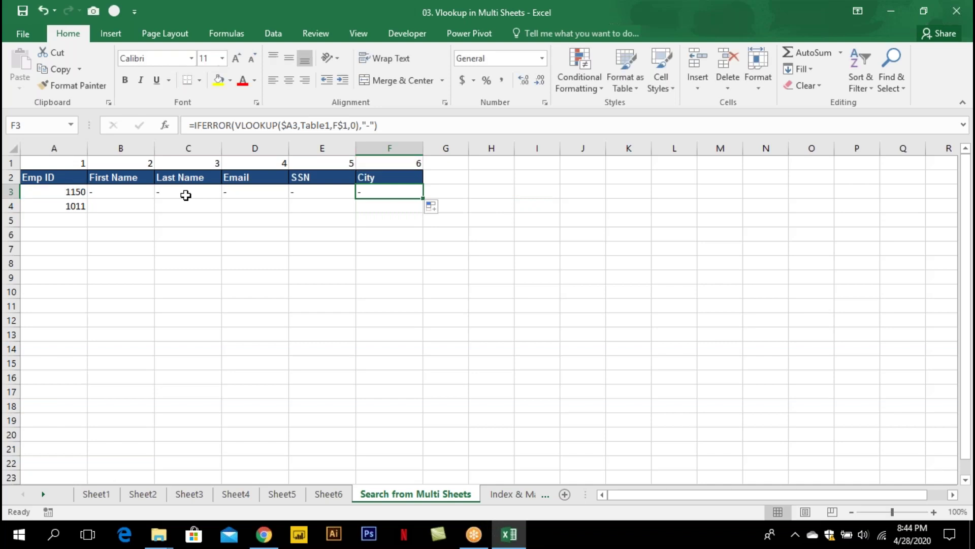
pyautogui.doubleClick(129, 191)
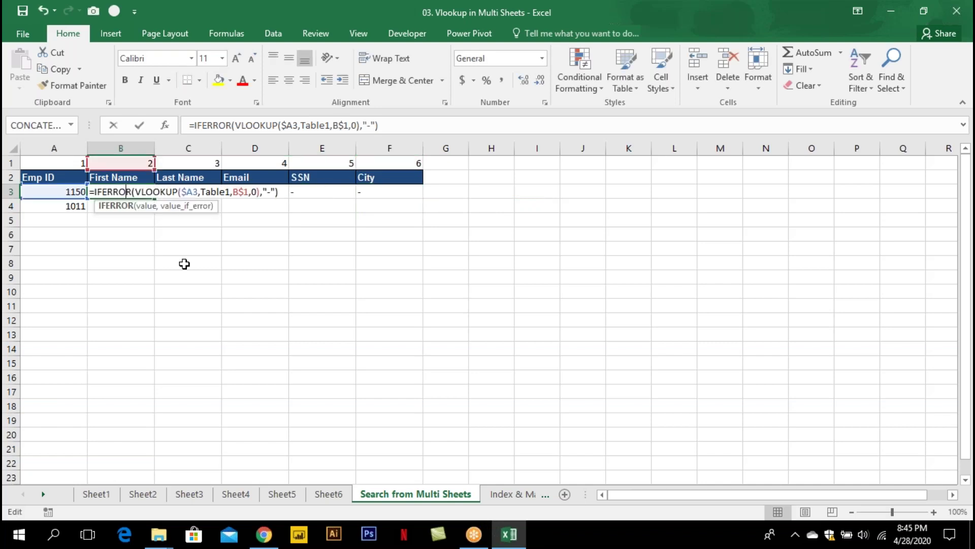
pyautogui.click(265, 192)
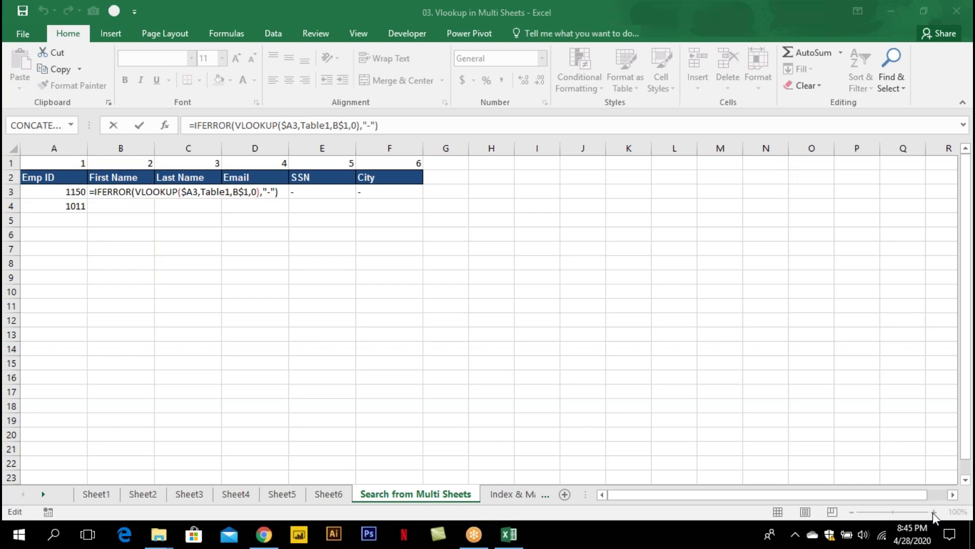
pyautogui.click(264, 193)
pyautogui.hotkey('ctrl', 'Return')
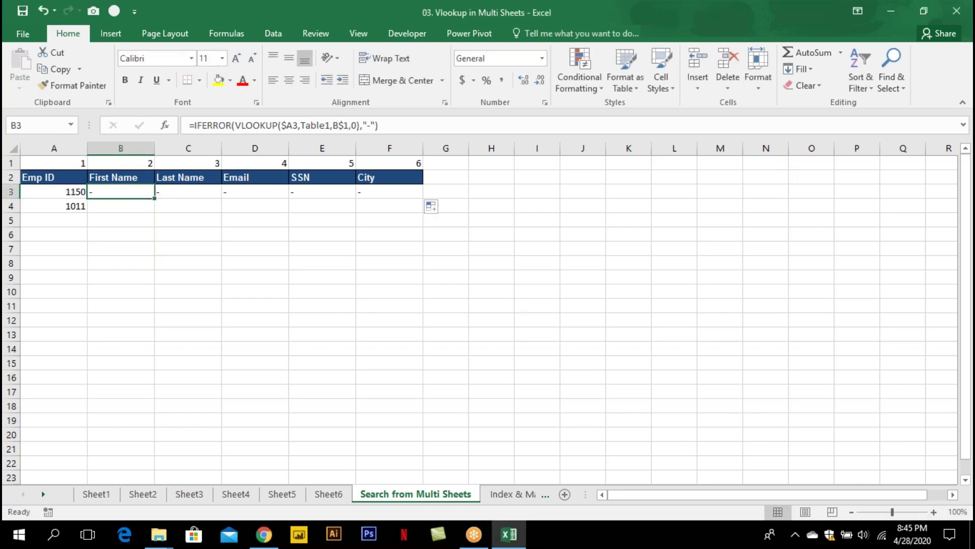
# Enlarge the sheet view to 120% and copy the portion IFERROR(VLOOKUP($A3,Table1,B$1,0), from the formula in B3
pyautogui.click(934, 511)
pyautogui.click(933, 511)
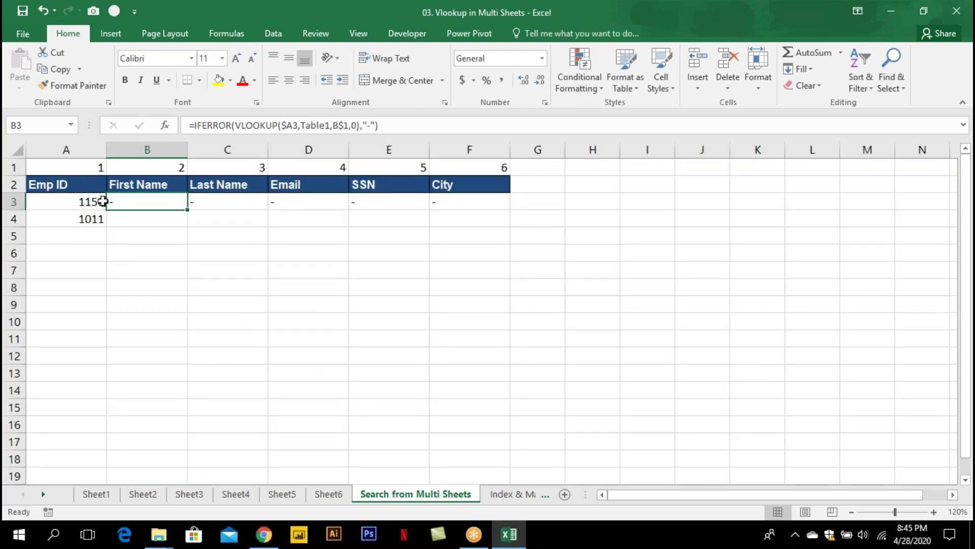
pyautogui.doubleClick(140, 201)
pyautogui.click(317, 203)
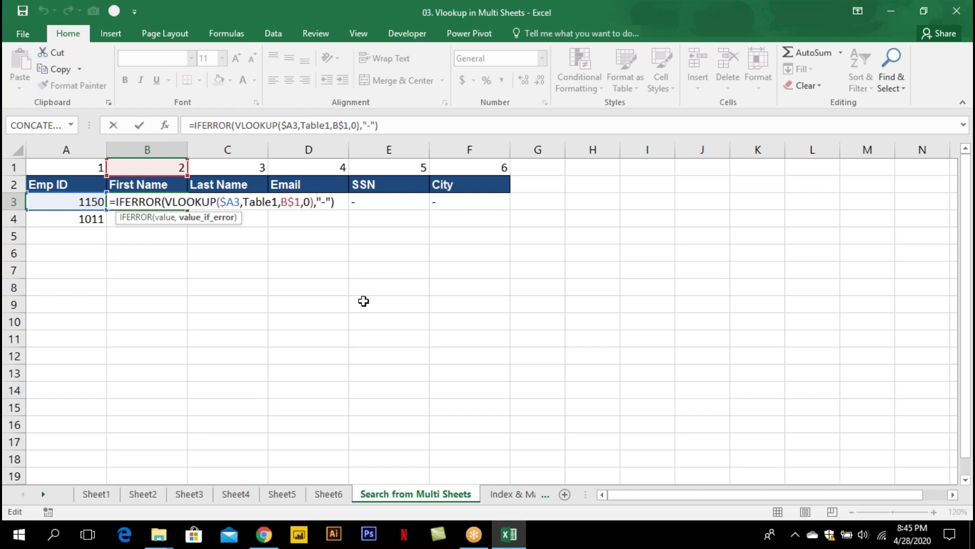
pyautogui.press('Left')
pyautogui.hotkey('shift', 'Left')
pyautogui.hotkey('shift', 'Left')
pyautogui.hotkey('shift', 'Left')
pyautogui.hotkey('shift', 'Left')
pyautogui.hotkey('shift', 'Left')
pyautogui.hotkey('shift', 'Left')
pyautogui.hotkey('shift', 'Left')
pyautogui.hotkey('shift', 'Left')
pyautogui.hotkey('shift', 'Left')
pyautogui.hotkey('shift', 'Left')
pyautogui.hotkey('shift', 'Left')
pyautogui.hotkey('shift', 'Left')
pyautogui.hotkey('shift', 'Left')
pyautogui.hotkey('shift', 'Left')
pyautogui.hotkey('shift', 'Left')
pyautogui.hotkey('shift', 'Left')
pyautogui.hotkey('shift', 'Left')
pyautogui.hotkey('shift', 'Left')
pyautogui.hotkey('shift', 'Left')
pyautogui.hotkey('shift', 'Left')
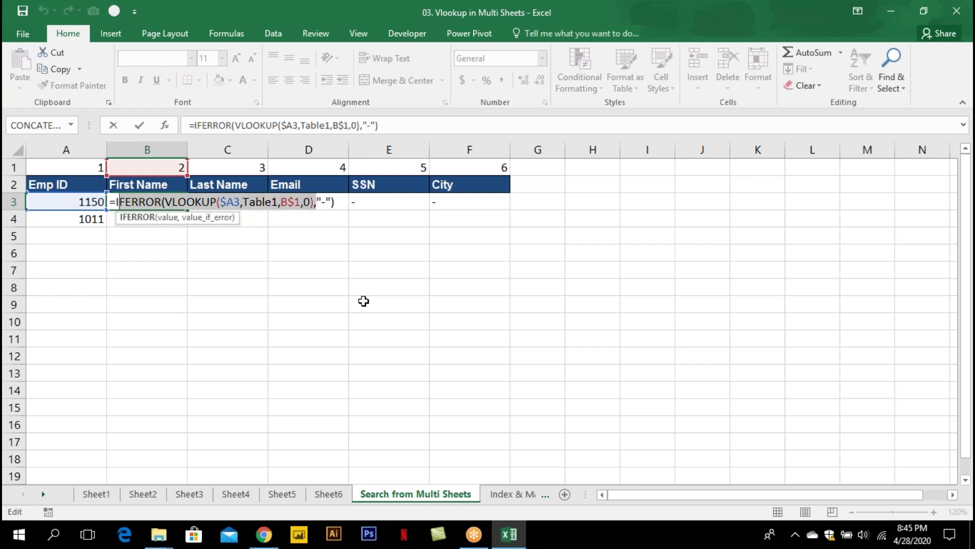
pyautogui.hotkey('ctrl', 'c')
# Insert the copied IFERROR-VLOOKUP portion before "-" in B3's formula and set its table array to Table2
pyautogui.press('Left')
pyautogui.press('Right')
pyautogui.press('Right')
pyautogui.press('Right')
pyautogui.press('Right')
pyautogui.press('Right')
pyautogui.press('Right')
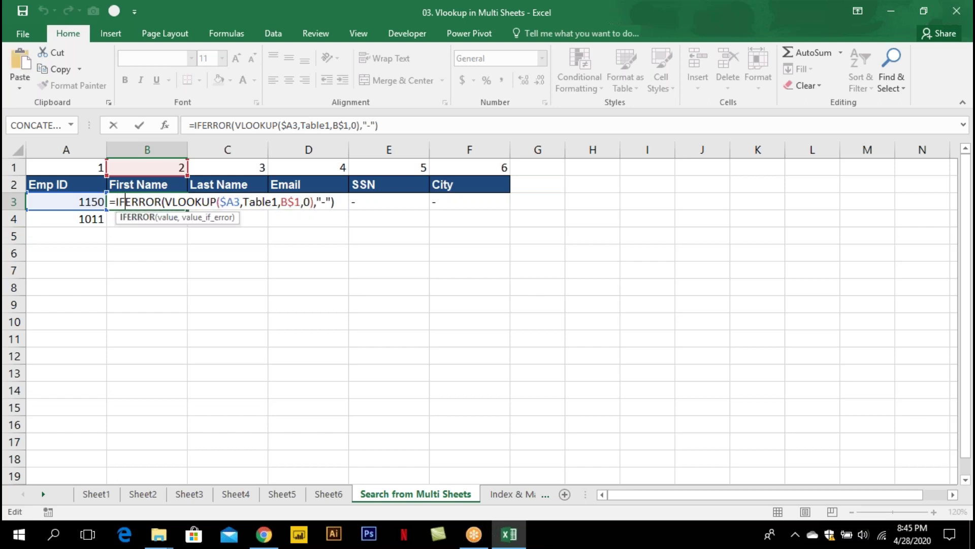
pyautogui.press('Right')
pyautogui.press('Right')
pyautogui.press('Right')
pyautogui.press('Right')
pyautogui.press('Right')
pyautogui.press('Right')
pyautogui.press('Right')
pyautogui.press('Right')
pyautogui.press('Right')
pyautogui.press('Right')
pyautogui.press('Right')
pyautogui.press('Right')
pyautogui.press('Right')
pyautogui.press('Right')
pyautogui.press('Right')
pyautogui.press('Right')
pyautogui.press('Right')
pyautogui.press('Right')
pyautogui.press('Right')
pyautogui.press('Right')
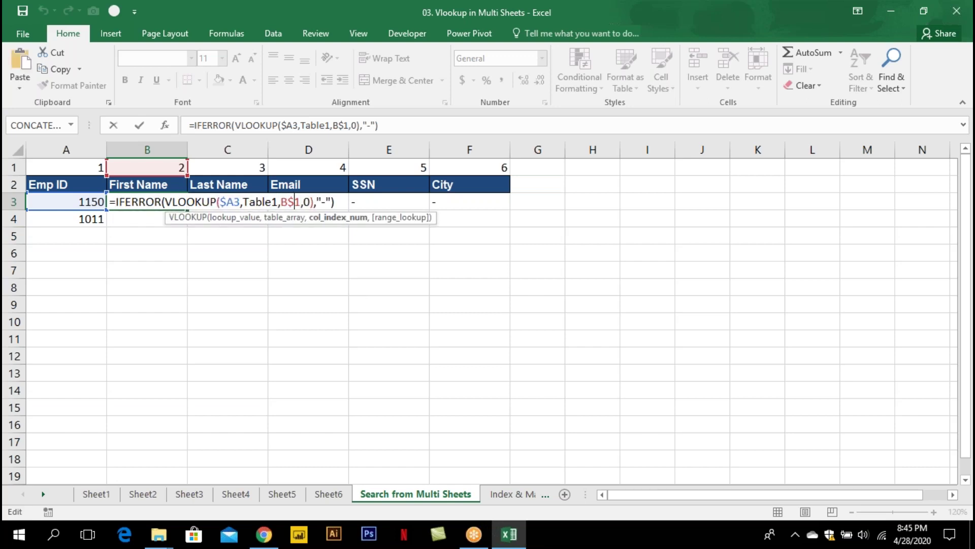
pyautogui.press('Right')
pyautogui.press('Right')
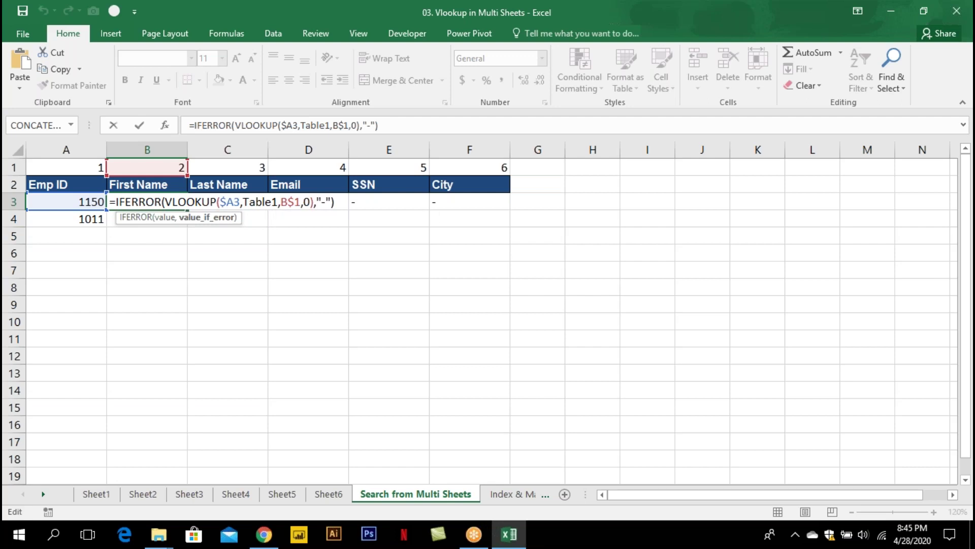
pyautogui.hotkey('ctrl', 'v')
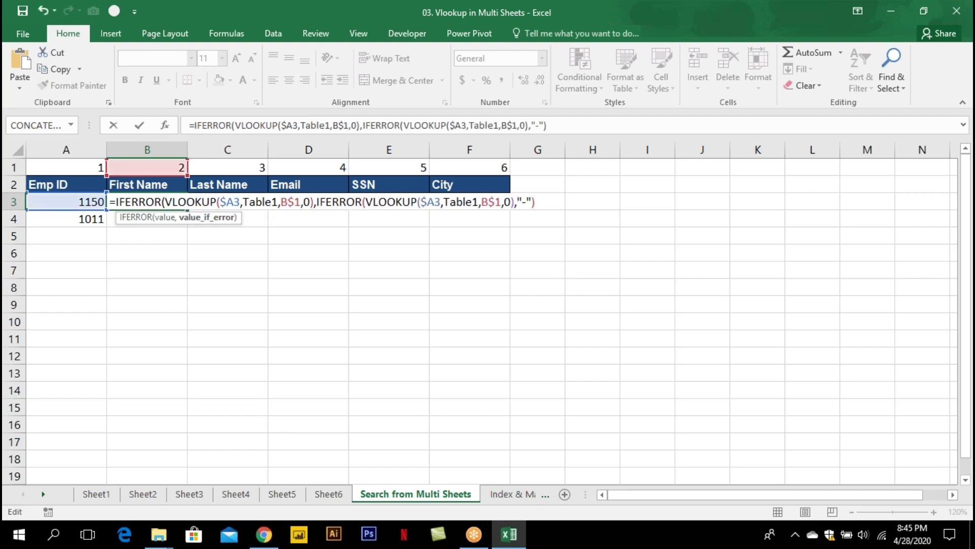
pyautogui.click(477, 202)
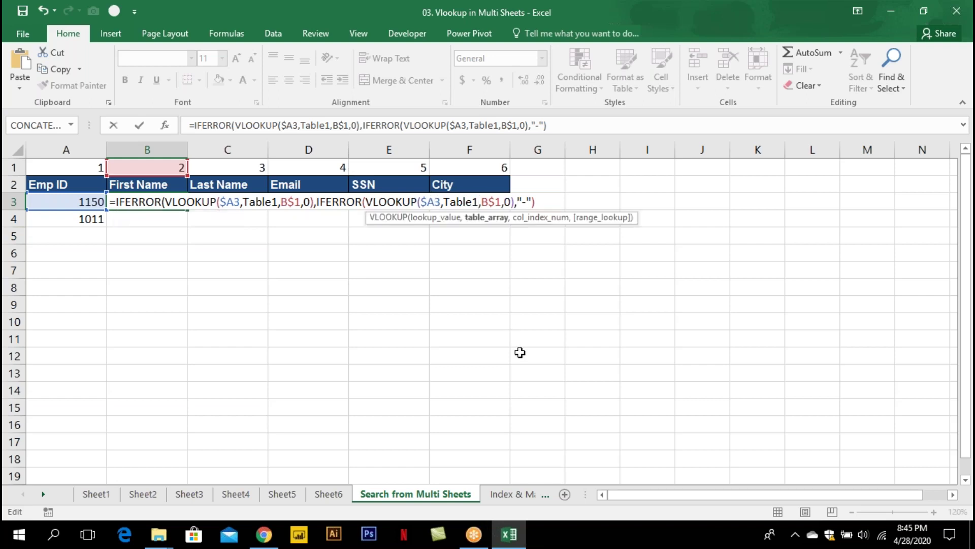
pyautogui.press('BackSpace')
pyautogui.write('2')
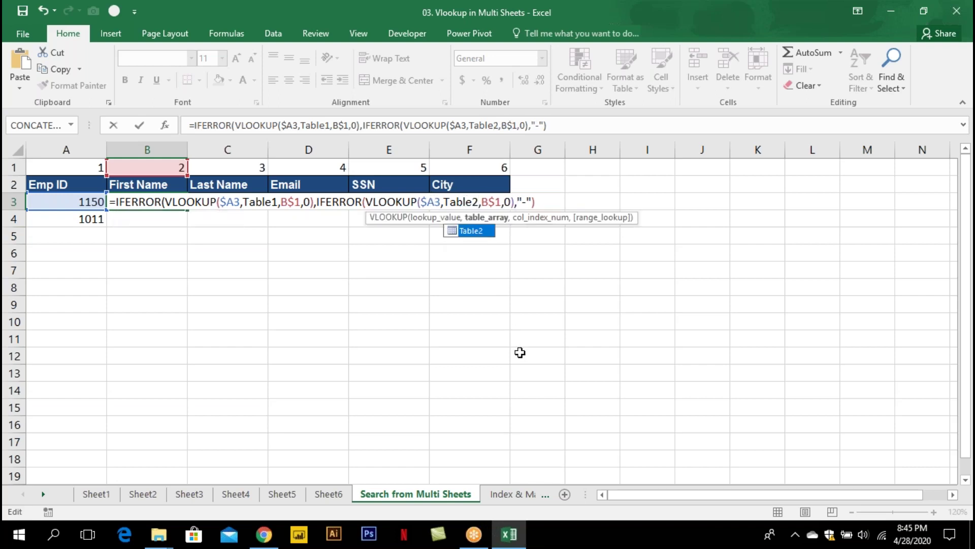
# Add a third nested IFERROR-VLOOKUP after the Table2 lookup in B3, using Table3 as its table array
pyautogui.press('Right')
pyautogui.press('Right')
pyautogui.press('Right')
pyautogui.press('Right')
pyautogui.press('Right')
pyautogui.press('Right')
pyautogui.press('Right')
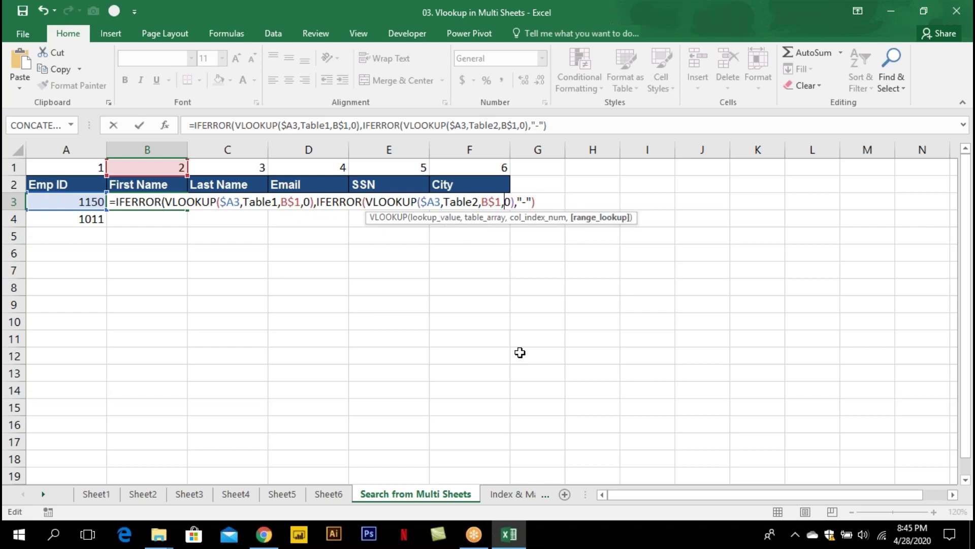
pyautogui.press('Right')
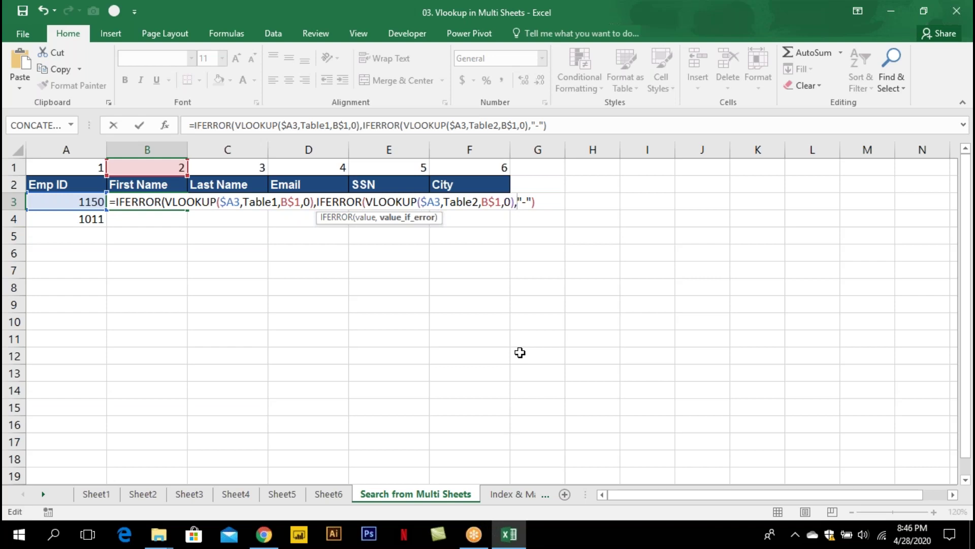
pyautogui.hotkey('ctrl', 'v')
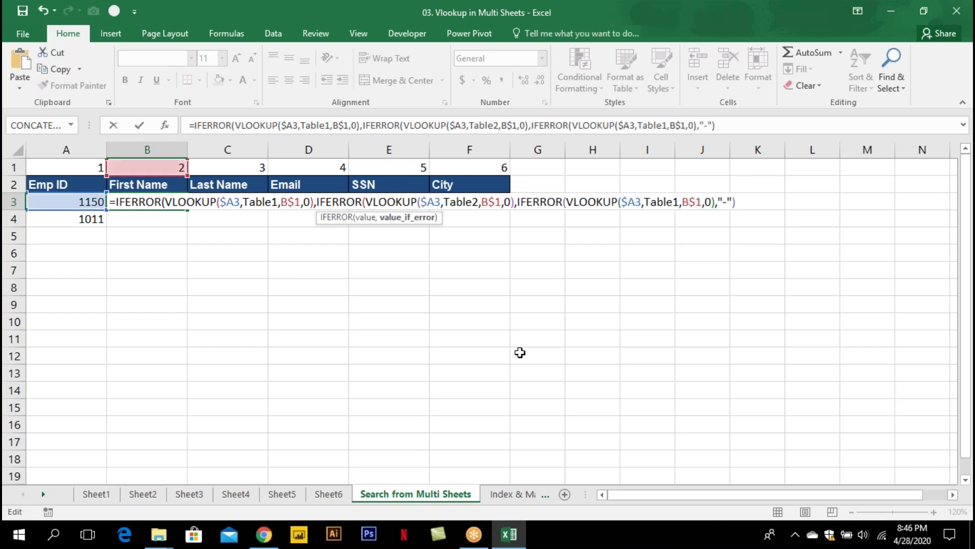
pyautogui.press('Left')
pyautogui.press('Left')
pyautogui.press('Left')
pyautogui.press('Left')
pyautogui.press('Left')
pyautogui.press('Left')
pyautogui.press('Left')
pyautogui.press('Left')
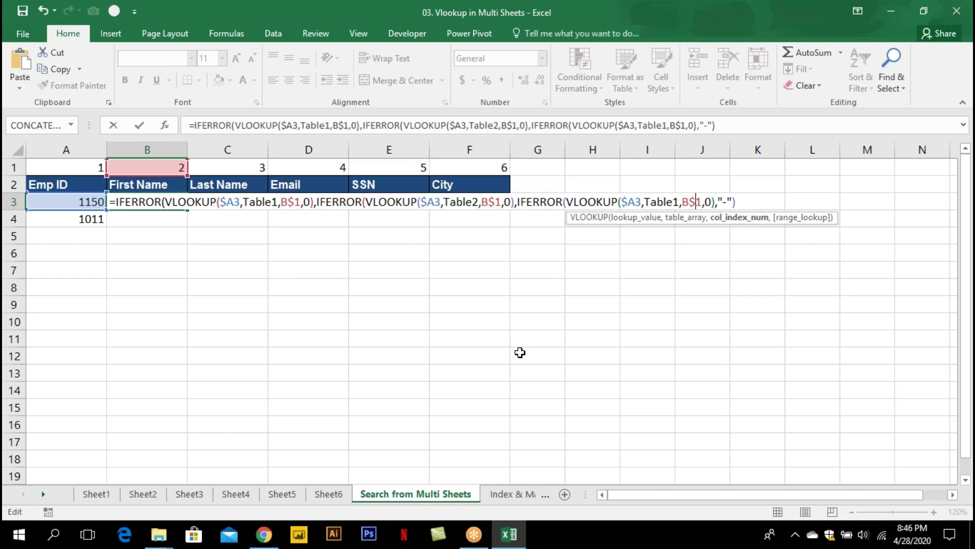
pyautogui.press('BackSpace')
pyautogui.write('3')
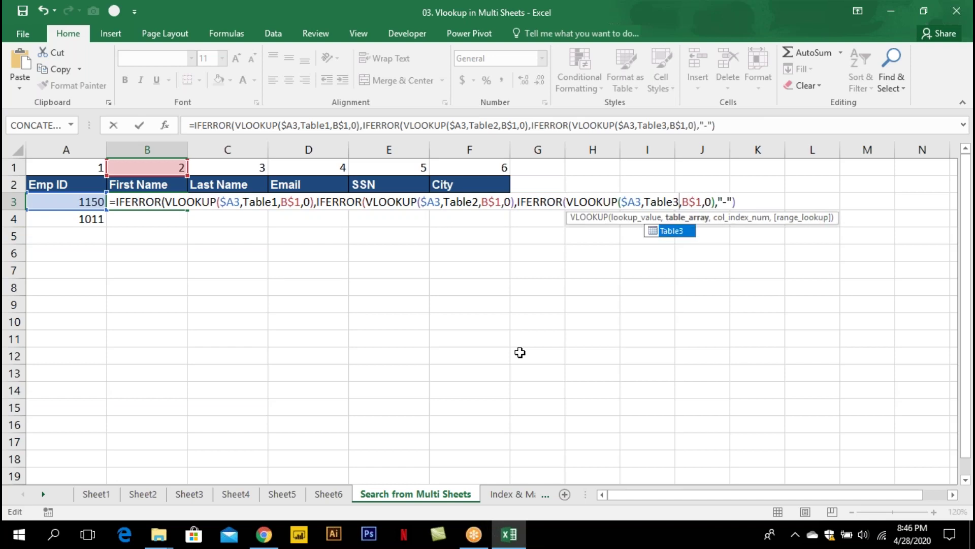
pyautogui.press('Right')
pyautogui.press('Right')
pyautogui.press('Right')
pyautogui.press('Return')
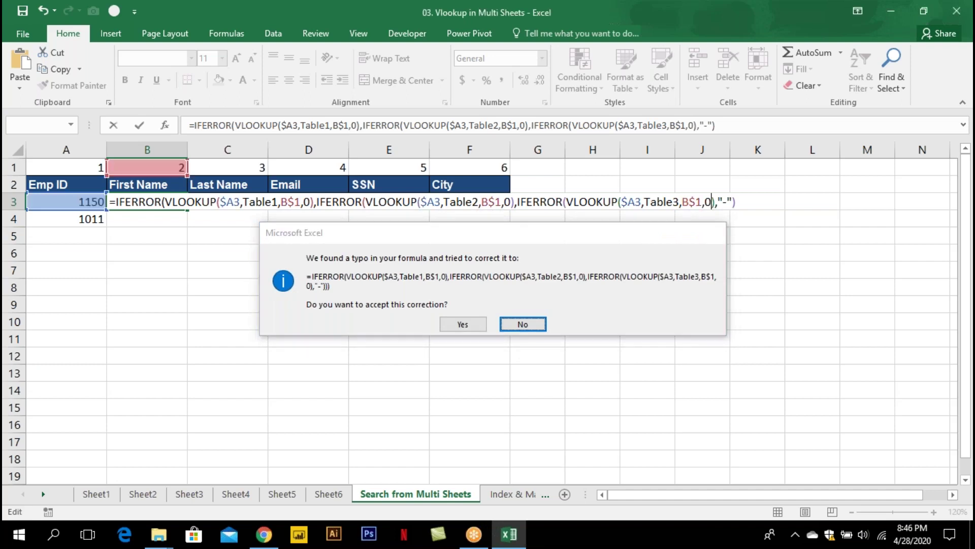
pyautogui.press('Return')
pyautogui.press('Return')
# Add a fourth nested IFERROR-VLOOKUP before "-" in B3's formula, with Table4 as its table array
pyautogui.press('Left')
pyautogui.press('Left')
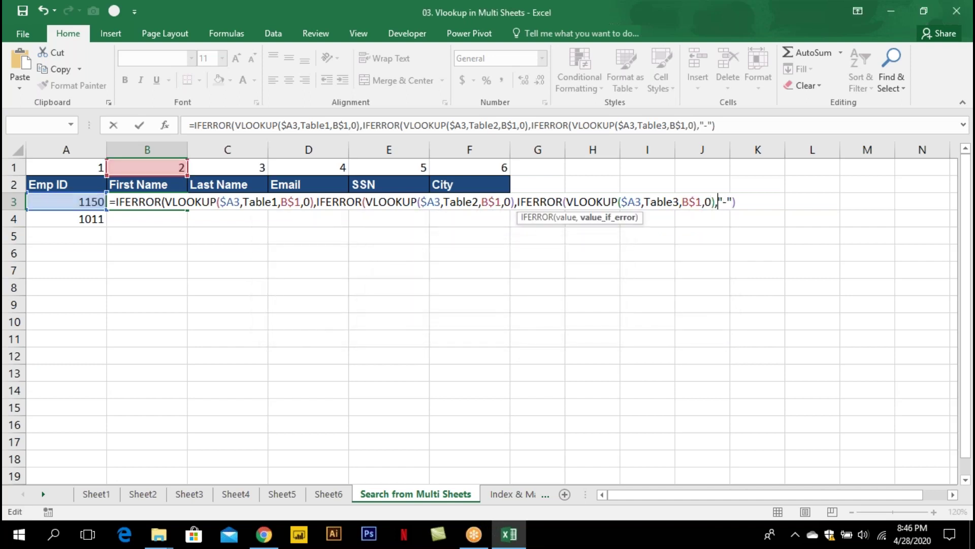
pyautogui.hotkey('ctrl', 'v')
pyautogui.press('Left')
pyautogui.press('Left')
pyautogui.press('Left')
pyautogui.press('Left')
pyautogui.press('Left')
pyautogui.press('Left')
pyautogui.press('Left')
pyautogui.press('Left')
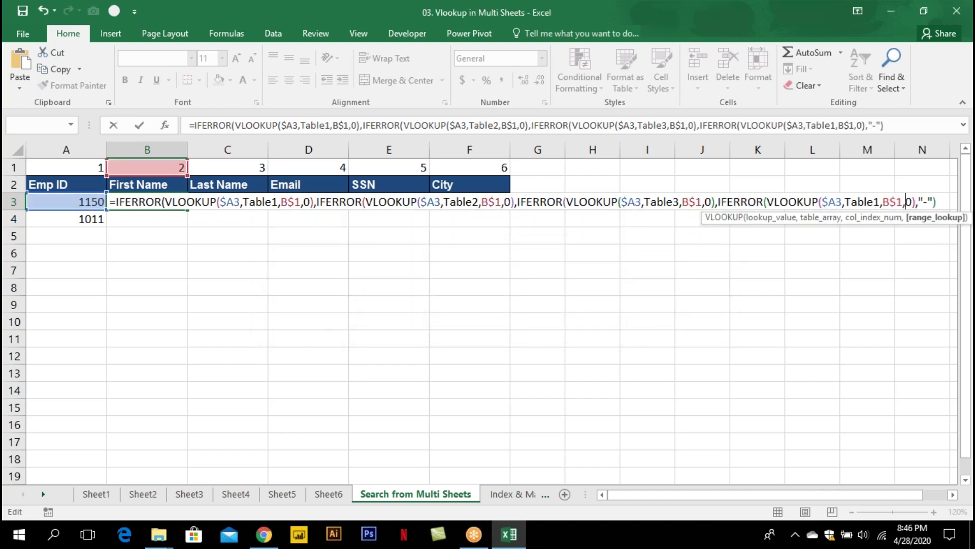
pyautogui.press('BackSpace')
pyautogui.write('4')
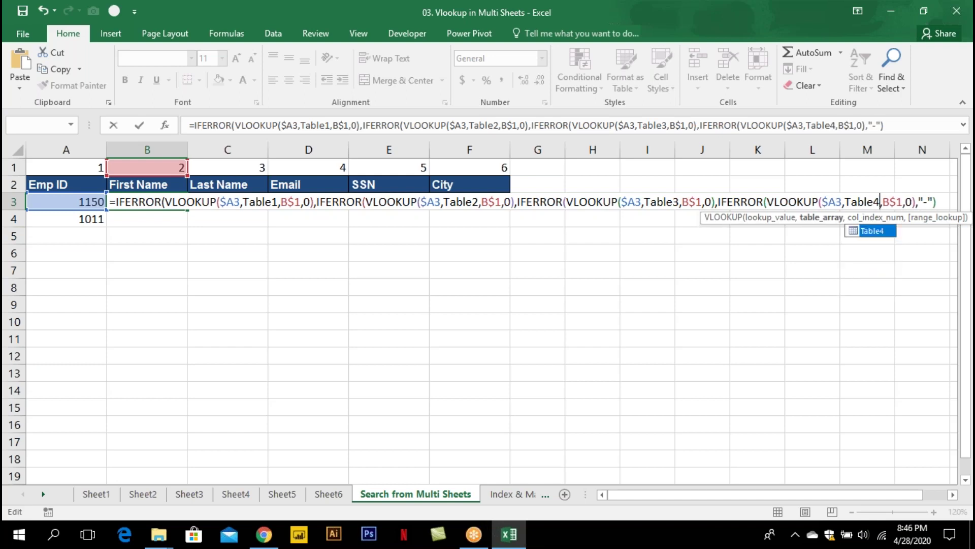
# Nest a fifth IFERROR-VLOOKUP copy after the Table4 lookup in B3 and change its table to Table5
pyautogui.click(920, 201)
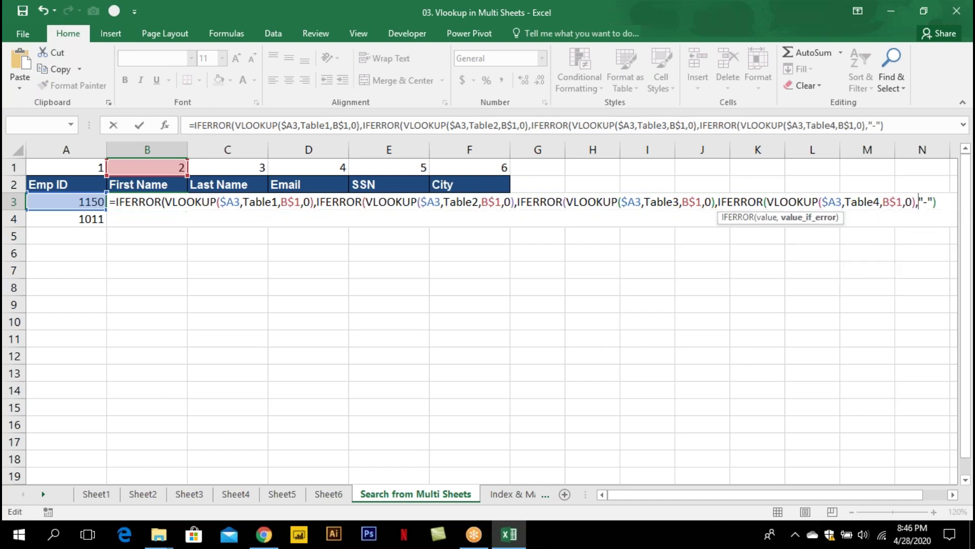
pyautogui.hotkey('ctrl', 'v')
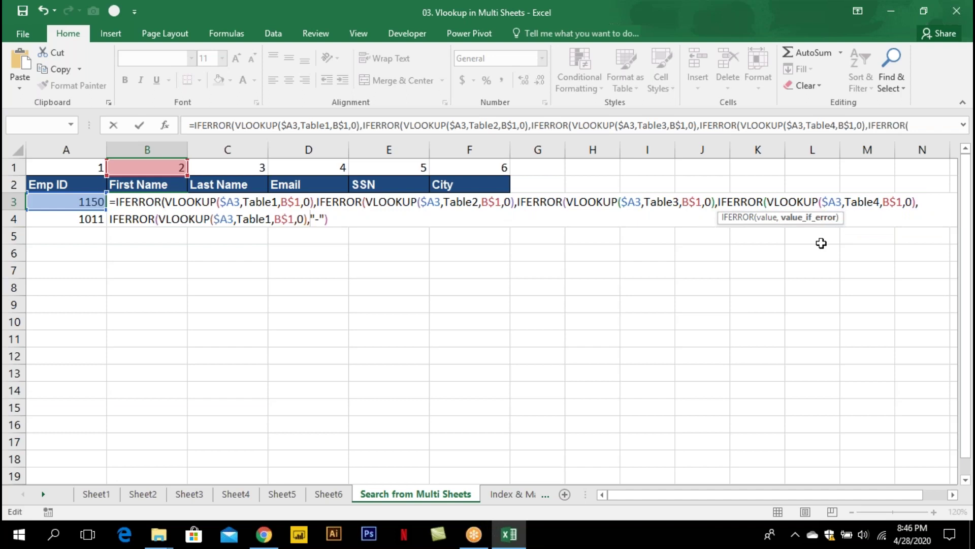
pyautogui.click(273, 219)
pyautogui.press('BackSpace')
pyautogui.write('5')
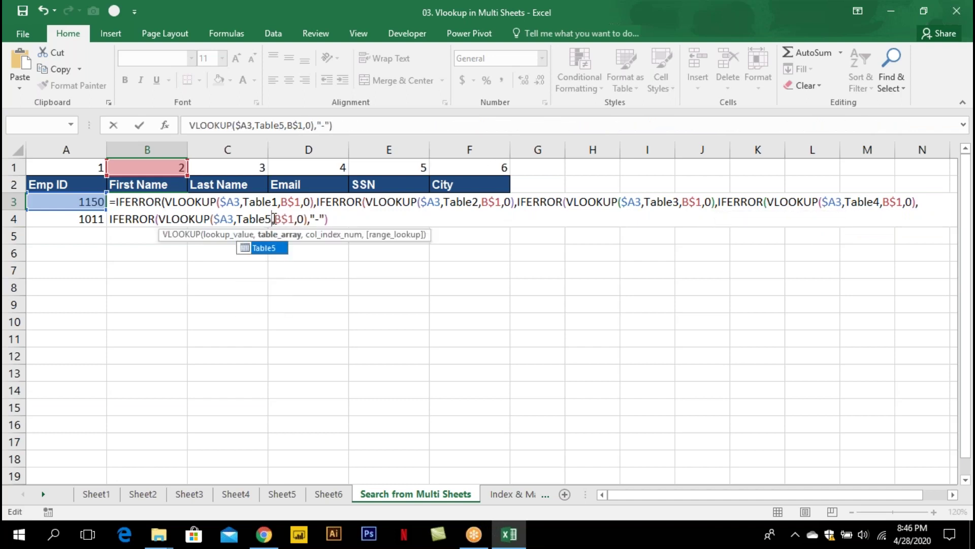
# Nest a sixth IFERROR-VLOOKUP copy after the Table5 lookup in B3 and change its table to Table6
pyautogui.click(310, 219)
pyautogui.write('IFERROR(VLOOKUP($A3,Table1,B$1,0),')
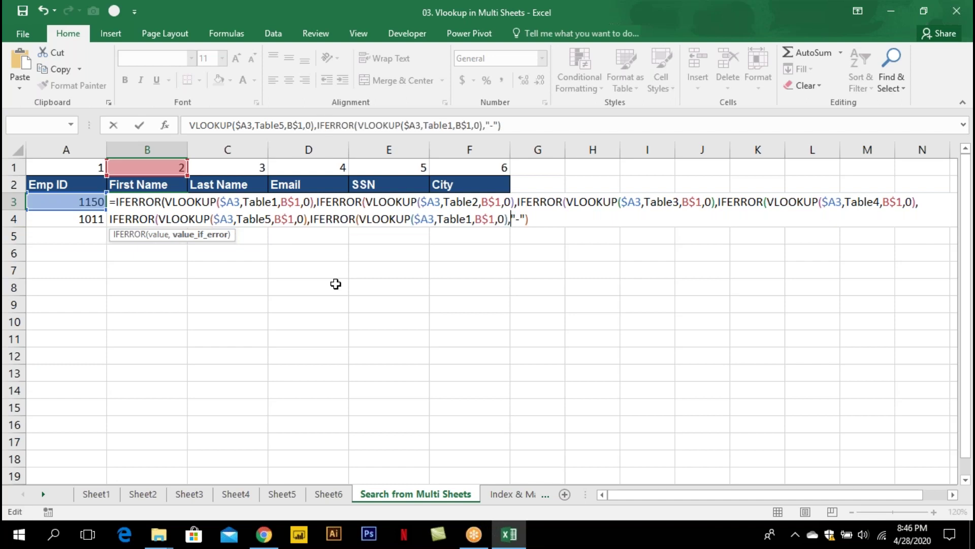
pyautogui.click(472, 219)
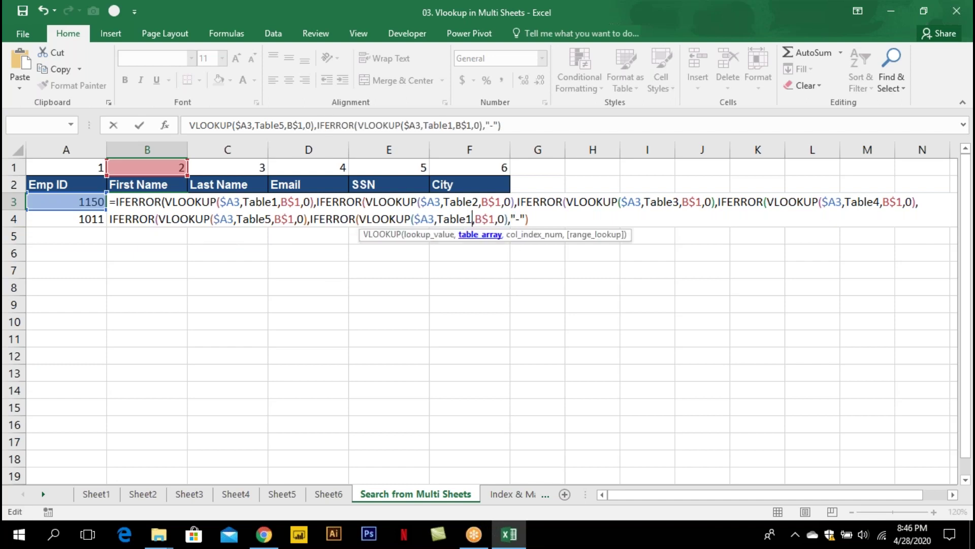
pyautogui.press('BackSpace')
pyautogui.write('6')
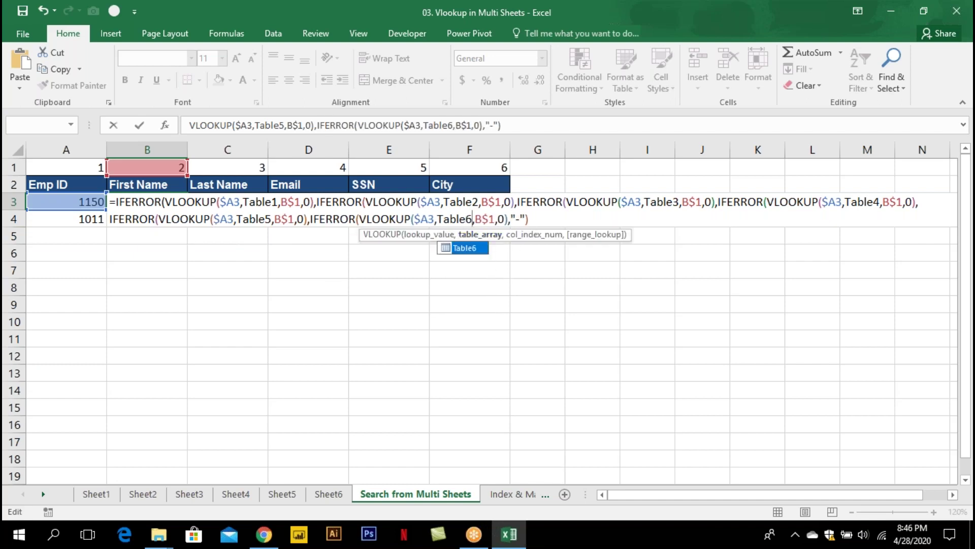
# Complete B3's nested formula with five more closing parentheses so every IFERROR is closed, and enter it
pyautogui.click(545, 214)
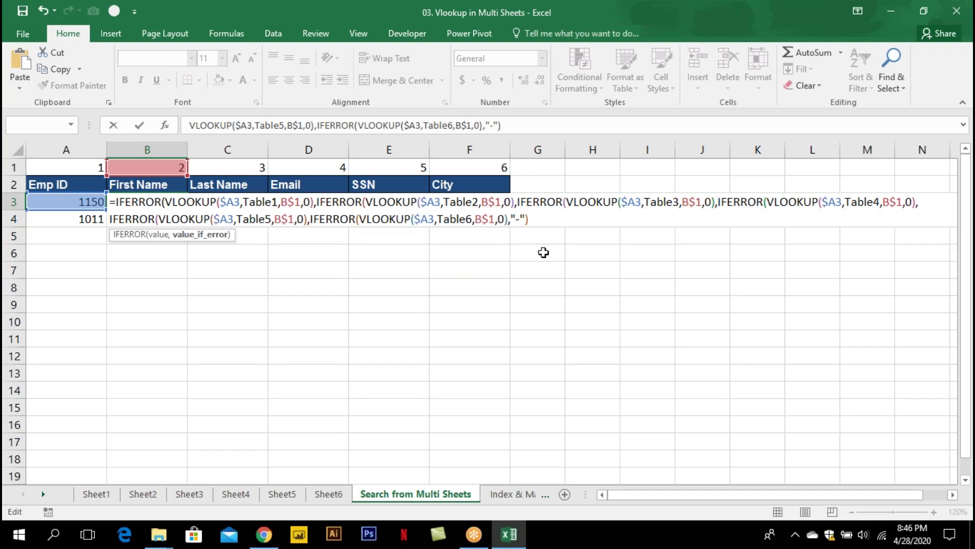
pyautogui.write(')))')
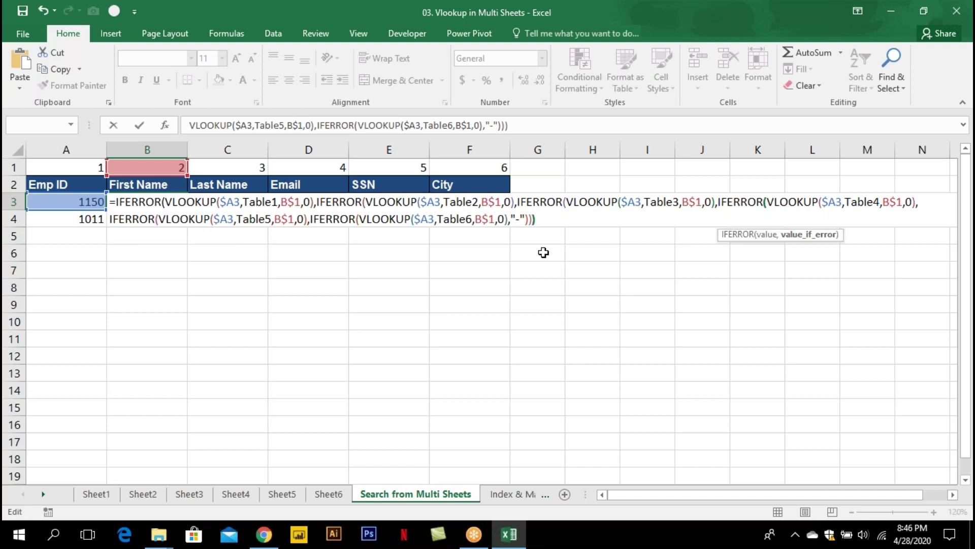
pyautogui.write('))')
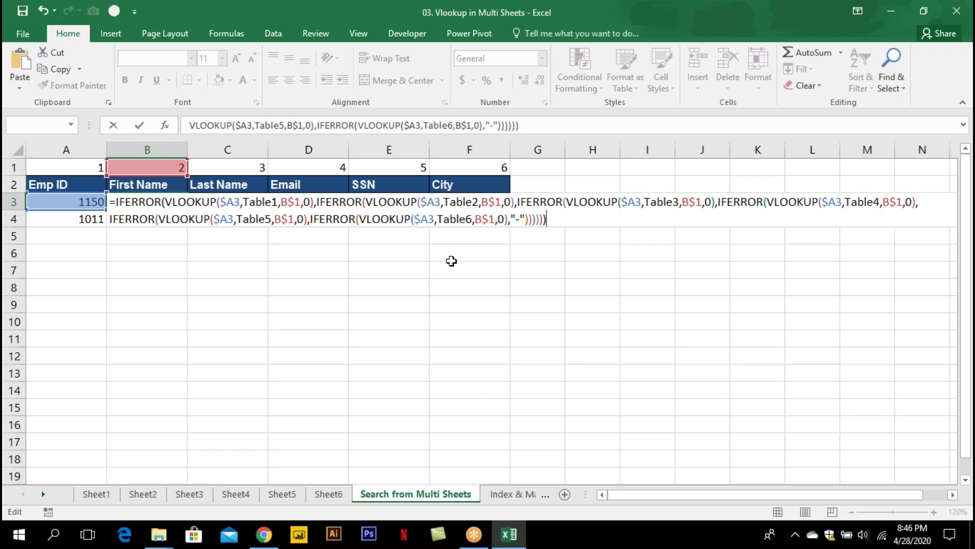
pyautogui.click(443, 203)
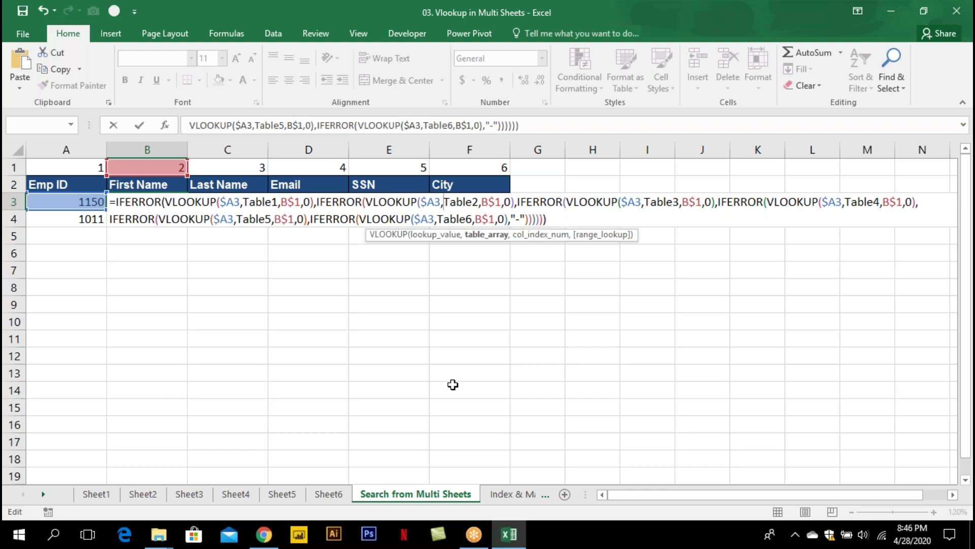
pyautogui.press('BackSpace')
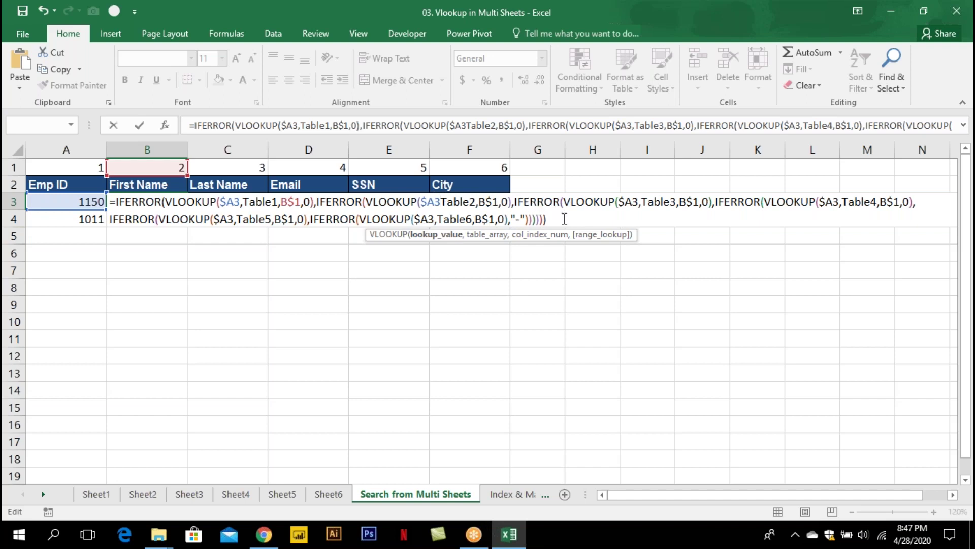
pyautogui.write(',')
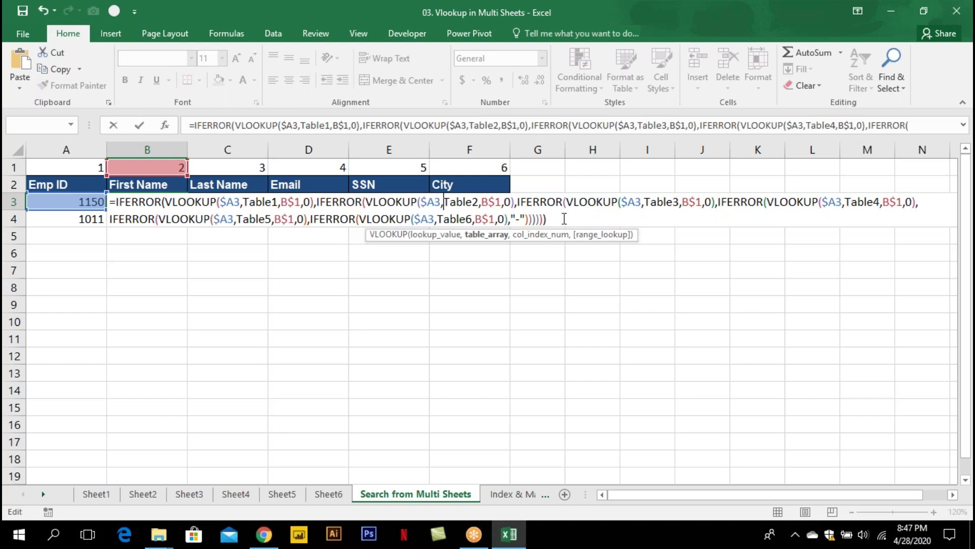
pyautogui.press('Return')
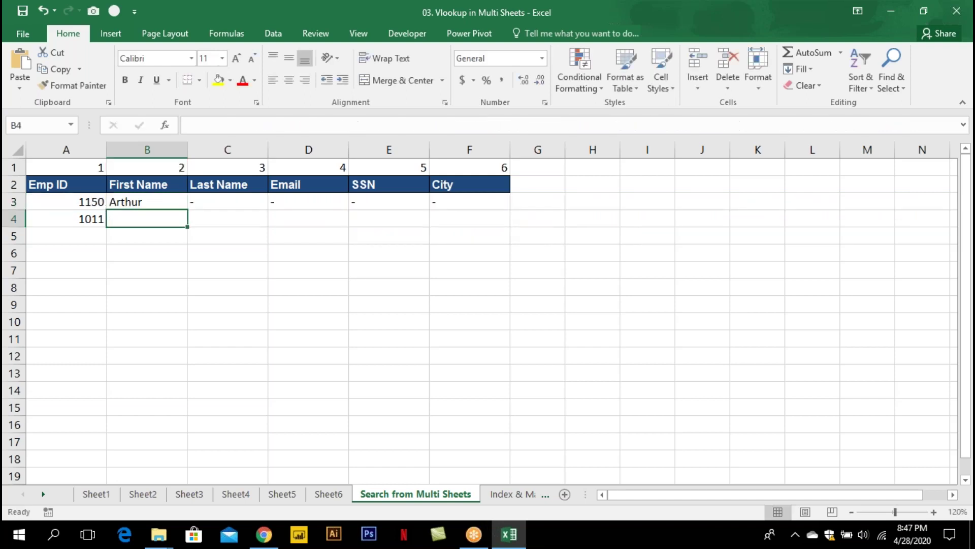
# Copy B3's completed formula across the First Name to City columns for both employee rows, B3:F4
pyautogui.press('Up')
pyautogui.hotkey('ctrl', 'c')
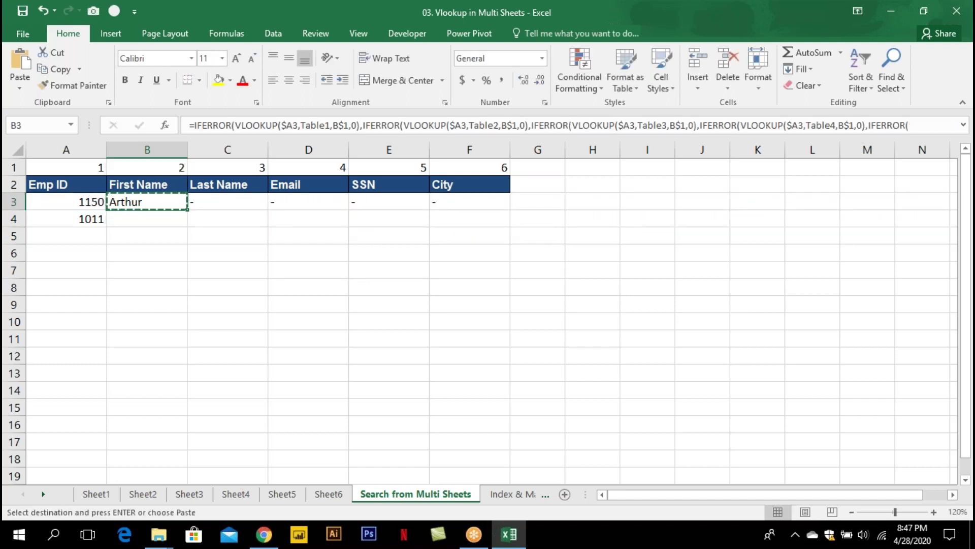
pyautogui.hotkey('shift', 'Right')
pyautogui.hotkey('shift', 'Right')
pyautogui.hotkey('shift', 'Right')
pyautogui.hotkey('shift', 'Right')
pyautogui.hotkey('shift', 'Down')
pyautogui.press('Return')
pyautogui.press('Down')
pyautogui.press('Up')
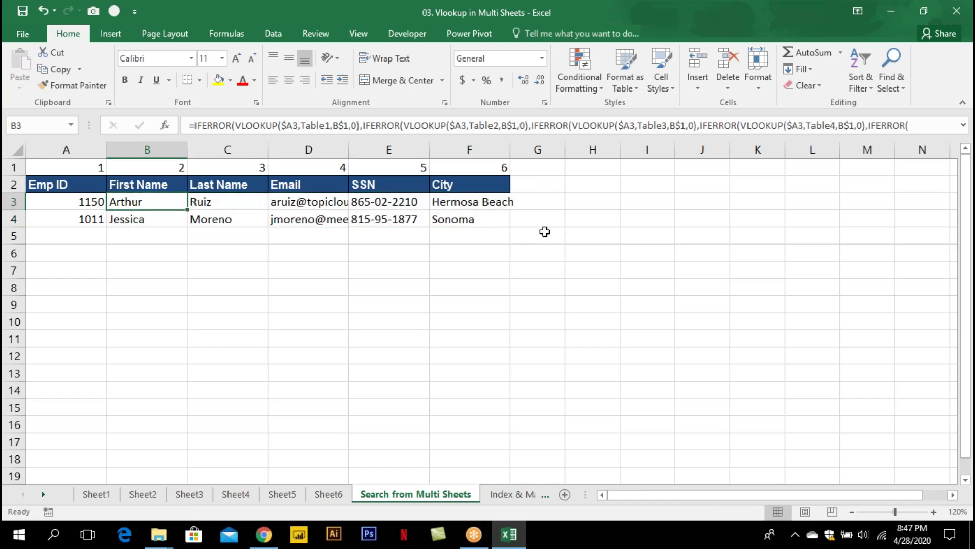
# Compare the lookup results in row 3 with the matching employee record in row 8 of Sheet6
pyautogui.click(344, 500)
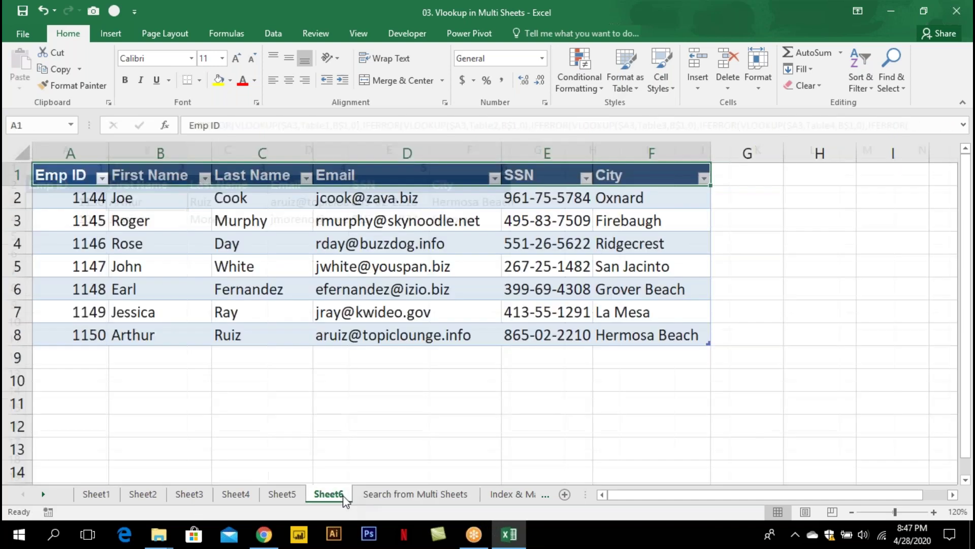
pyautogui.click(77, 335)
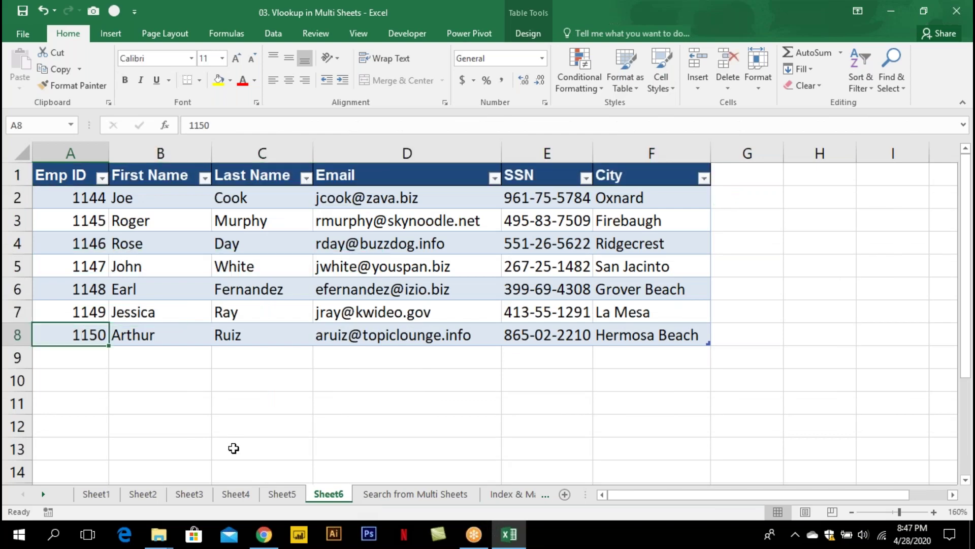
pyautogui.click(396, 495)
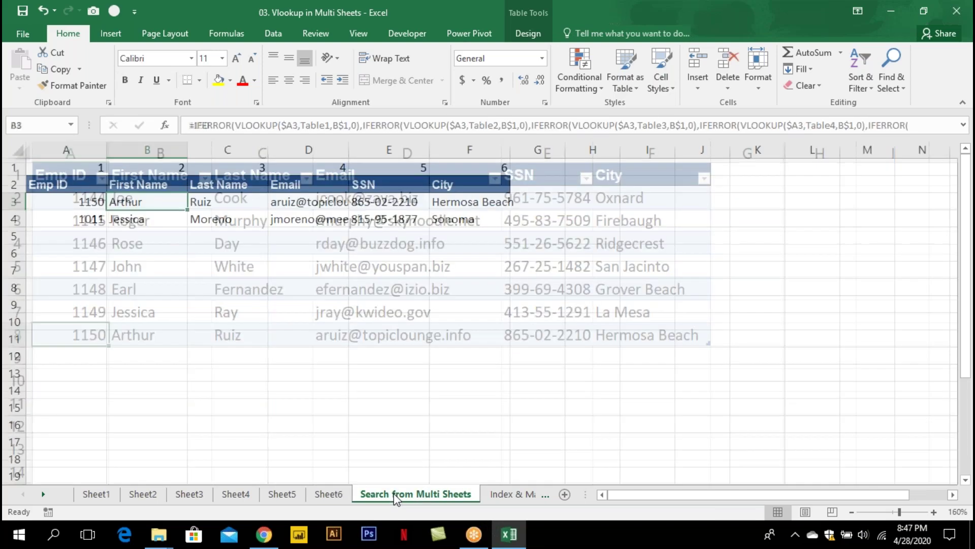
# Test the lookup formulas with 1200 as the Emp ID in A3 and restore the original employee ID
pyautogui.click(81, 219)
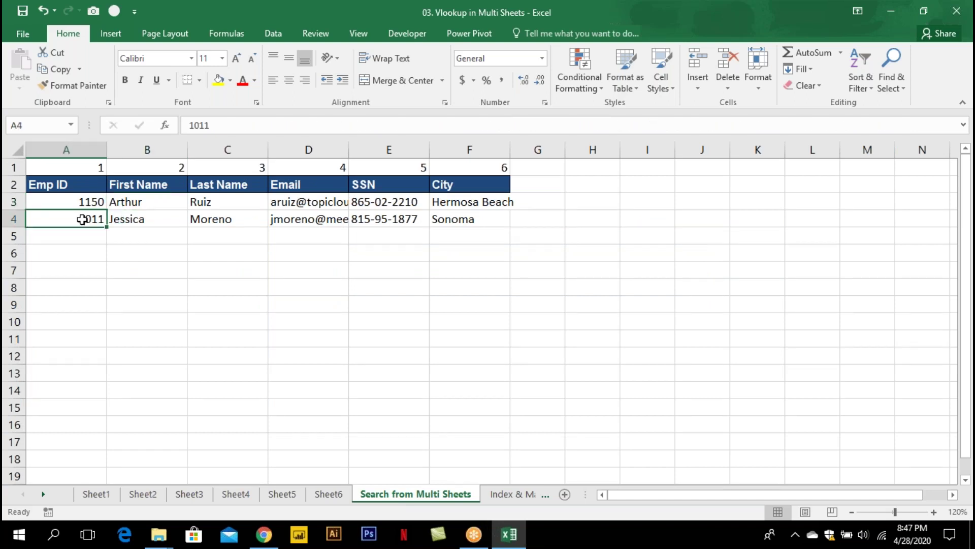
pyautogui.click(99, 202)
pyautogui.write('1200')
pyautogui.press('Return')
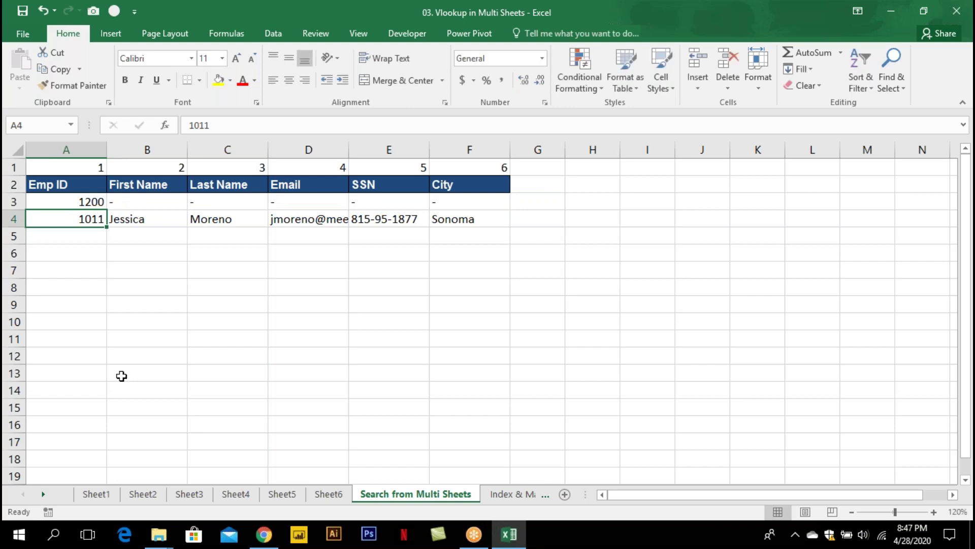
pyautogui.press('Up')
pyautogui.write('1150')
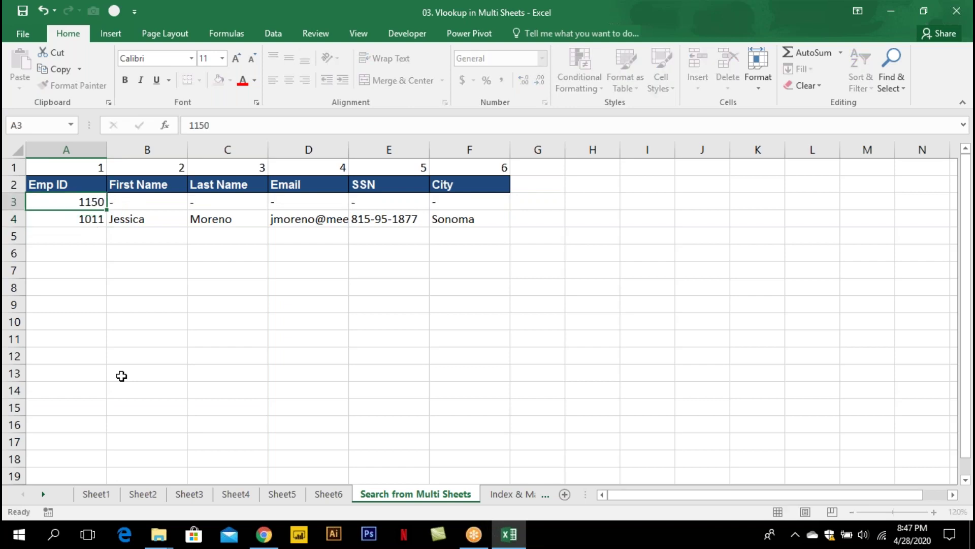
pyautogui.press('Return')
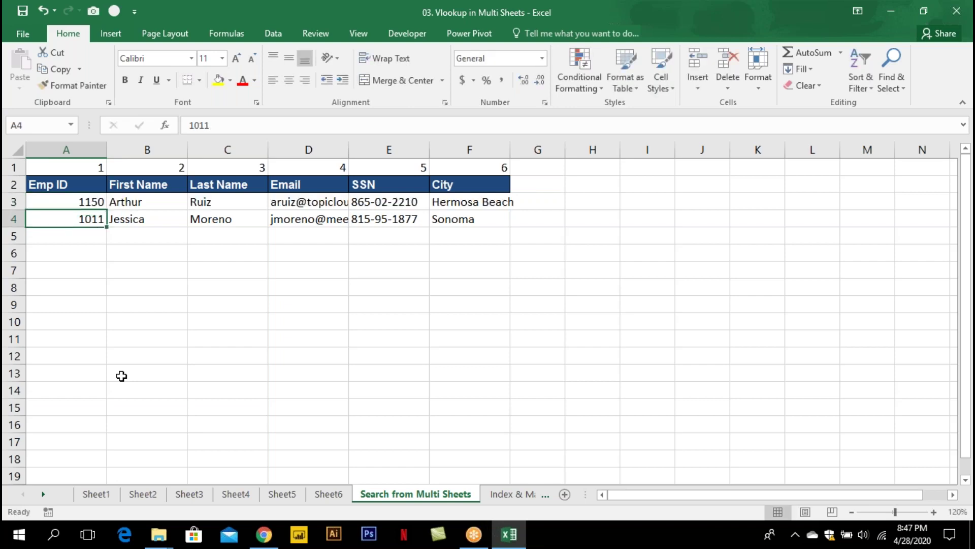
# Review the full nested IFERROR-VLOOKUP formula in B3
pyautogui.click(136, 202)
pyautogui.doubleClick(136, 203)
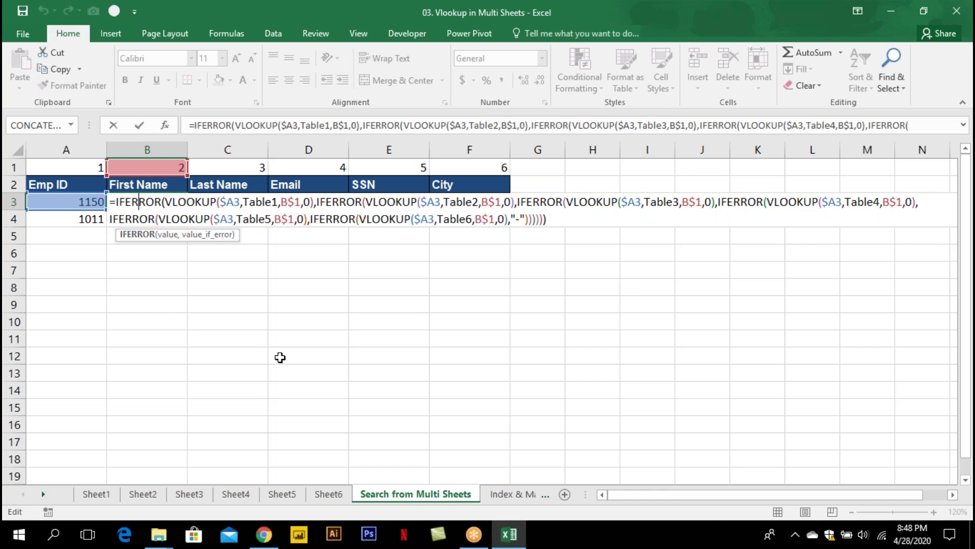
pyautogui.hotkey('ctrl', 'Return')
pyautogui.press('Left')
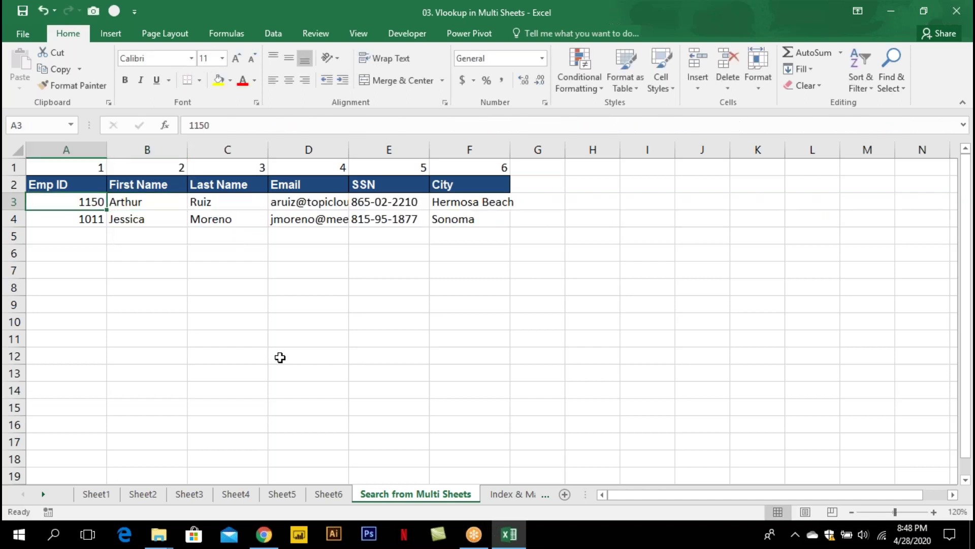
pyautogui.press('Down')
pyautogui.press('Up')
# Re-enter the Emp ID in cell A8 of Sheet6 as text by putting an apostrophe before the number
pyautogui.click(329, 494)
pyautogui.doubleClick(72, 332)
pyautogui.write("'1150")
pyautogui.press('Return')
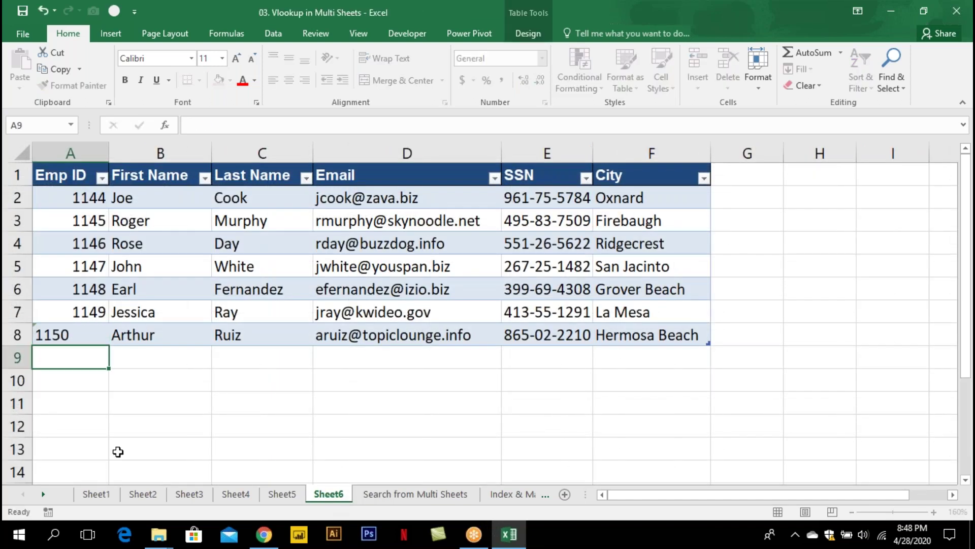
pyautogui.press('Up')
pyautogui.press('Down')
pyautogui.press('Down')
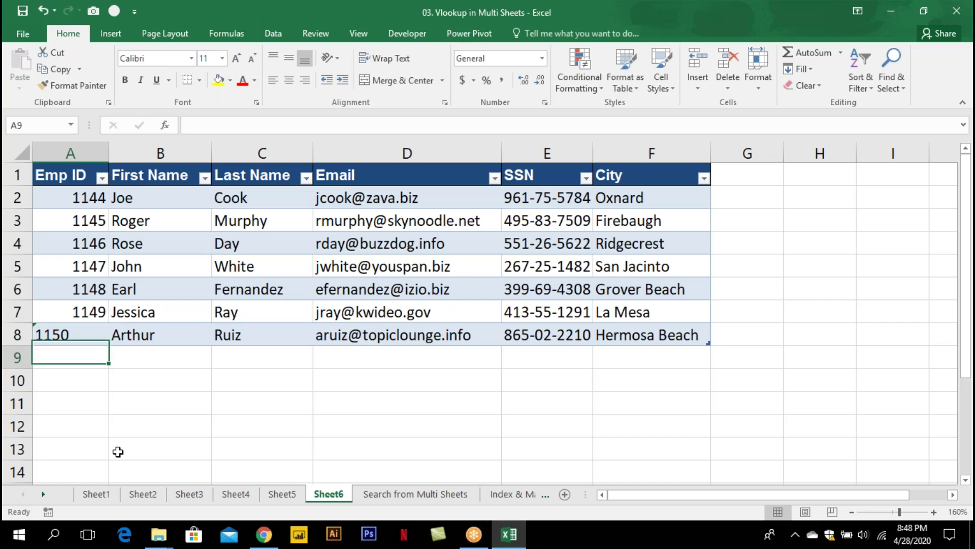
# Examine the text-formatted Emp ID in Sheet6's A8 and its effect on row 3 of Search from Multi Sheets
pyautogui.click(62, 334)
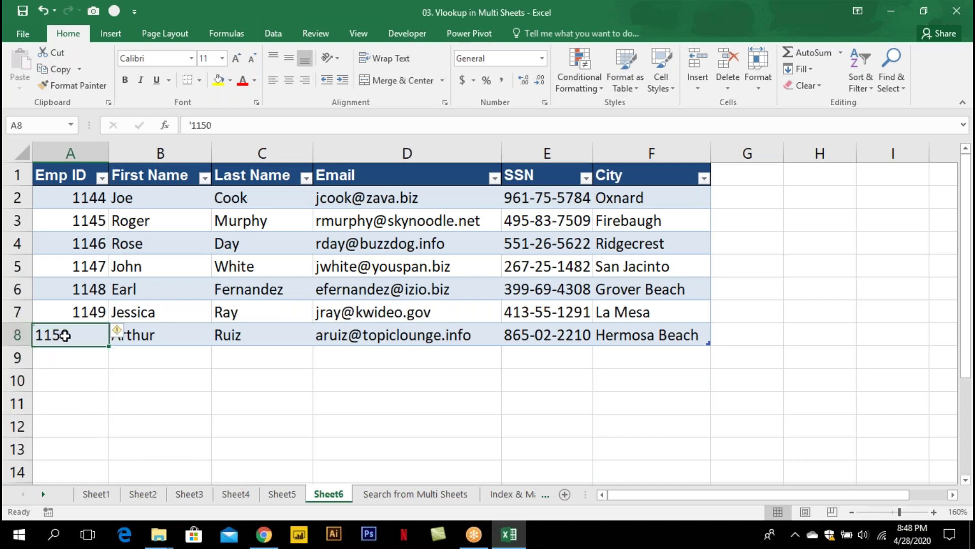
pyautogui.click(110, 420)
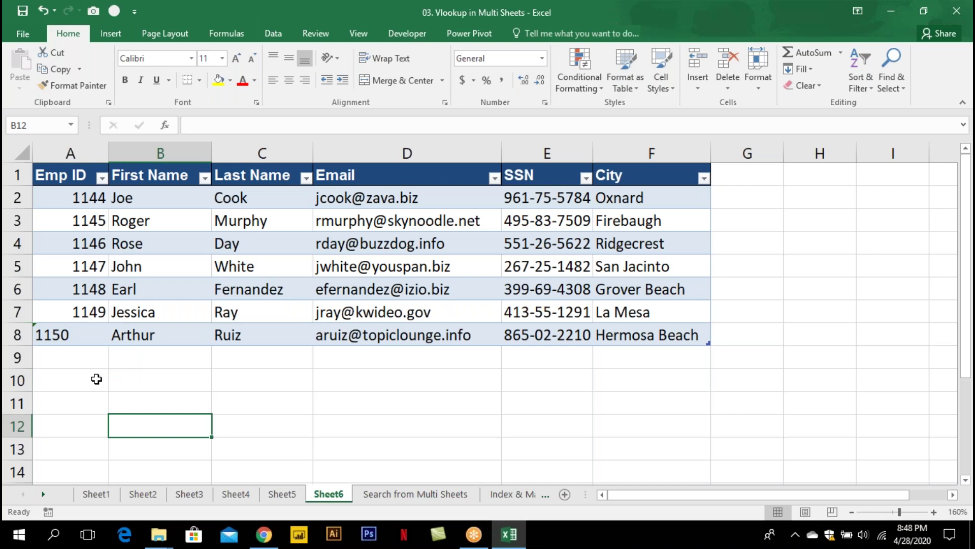
pyautogui.click(69, 339)
pyautogui.click(94, 379)
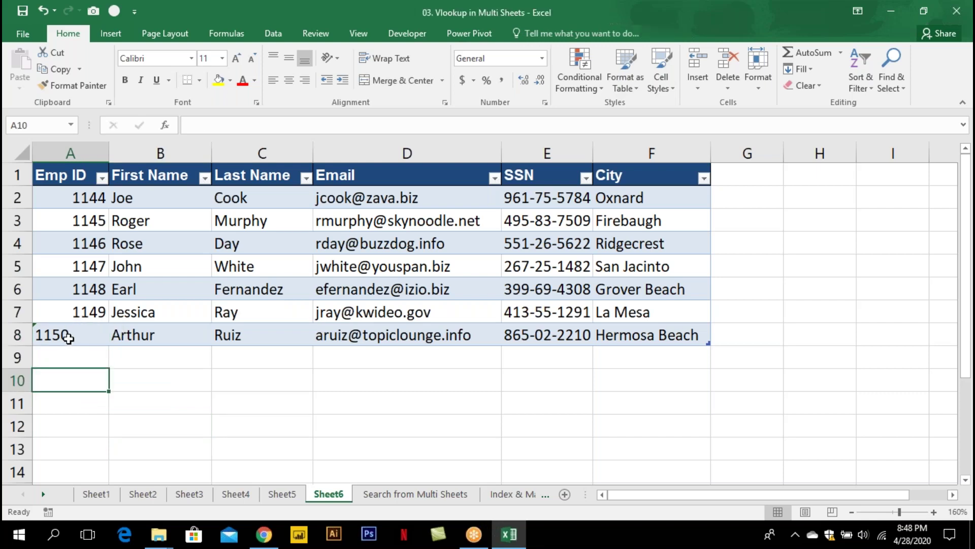
pyautogui.click(69, 338)
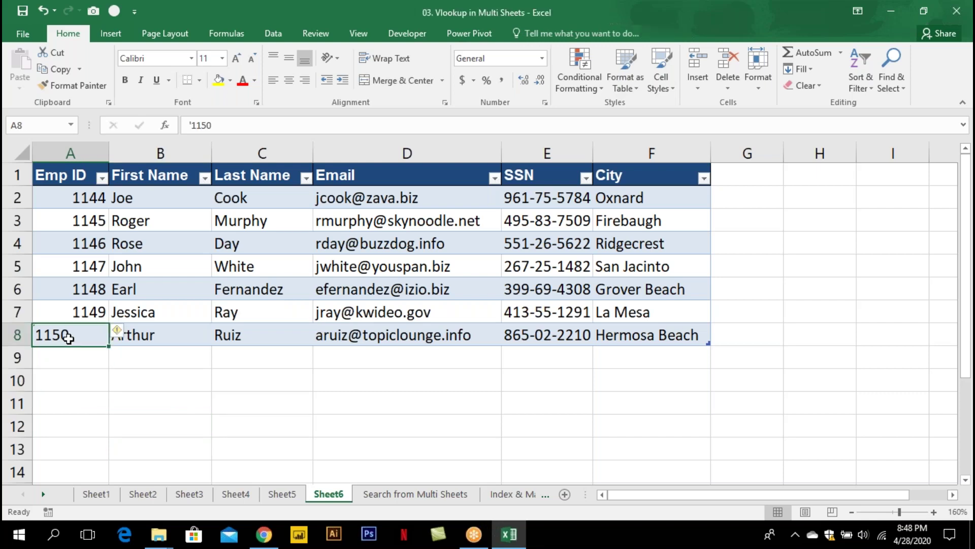
pyautogui.click(377, 495)
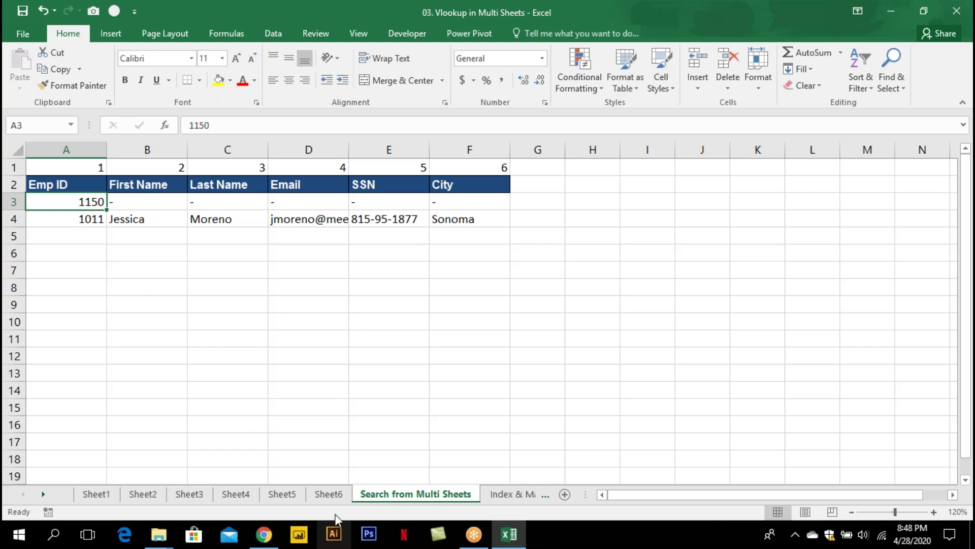
# Ignore the number-stored-as-text error on cell A8 of Sheet6
pyautogui.click(329, 494)
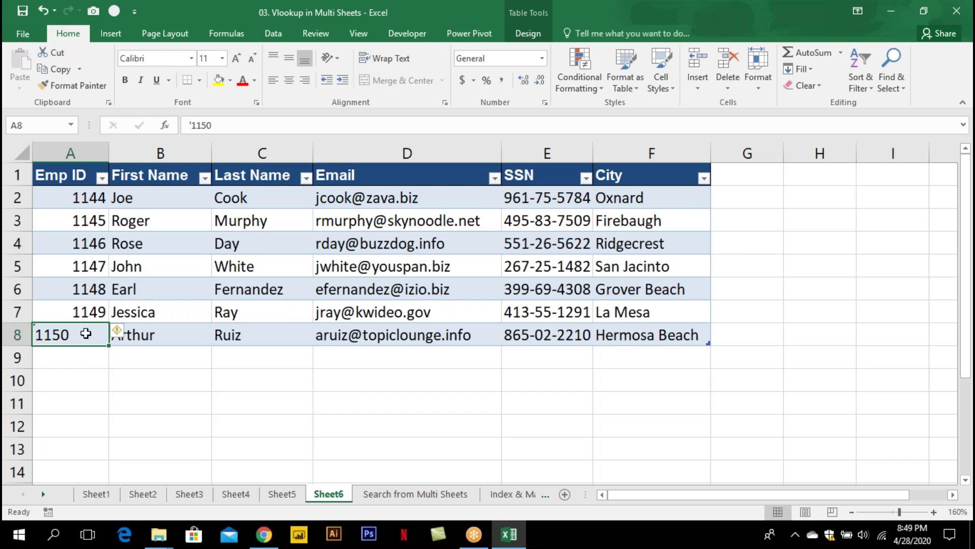
pyautogui.click(122, 331)
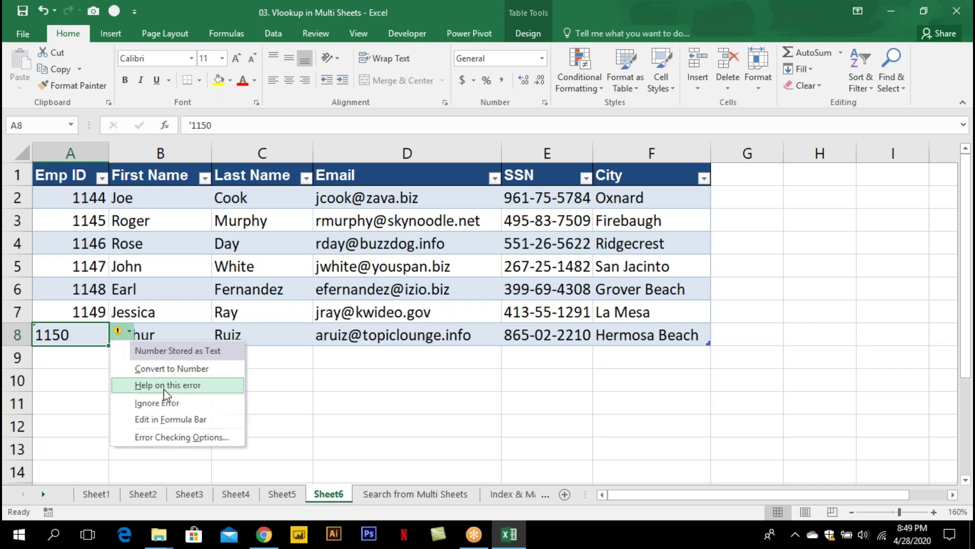
pyautogui.click(158, 403)
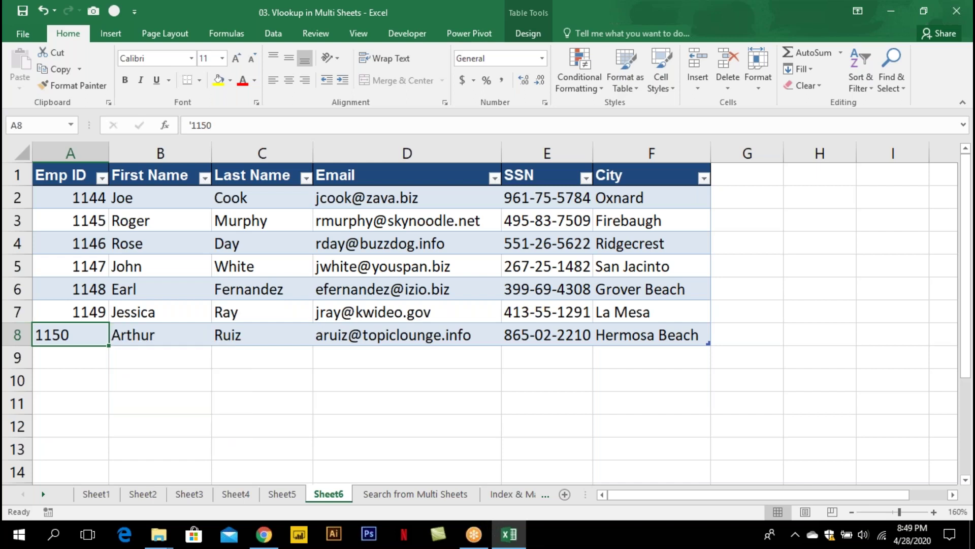
# Remove the apostrophe from the Emp ID in A8 of Sheet6 and undo that conversion to a number
pyautogui.click(32, 335)
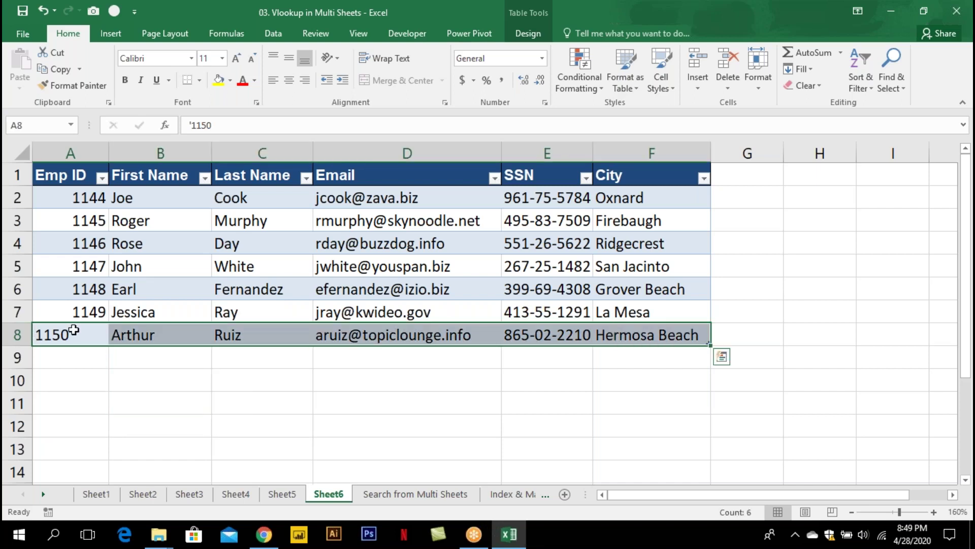
pyautogui.click(46, 334)
pyautogui.doubleClick(46, 334)
pyautogui.press('BackSpace')
pyautogui.press('Return')
pyautogui.press('Up')
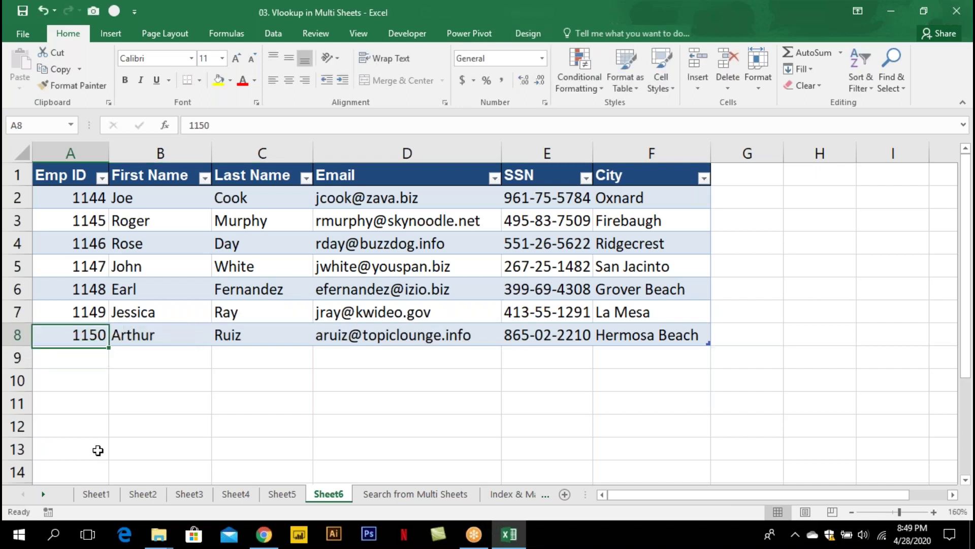
pyautogui.press('Down')
pyautogui.press('Up')
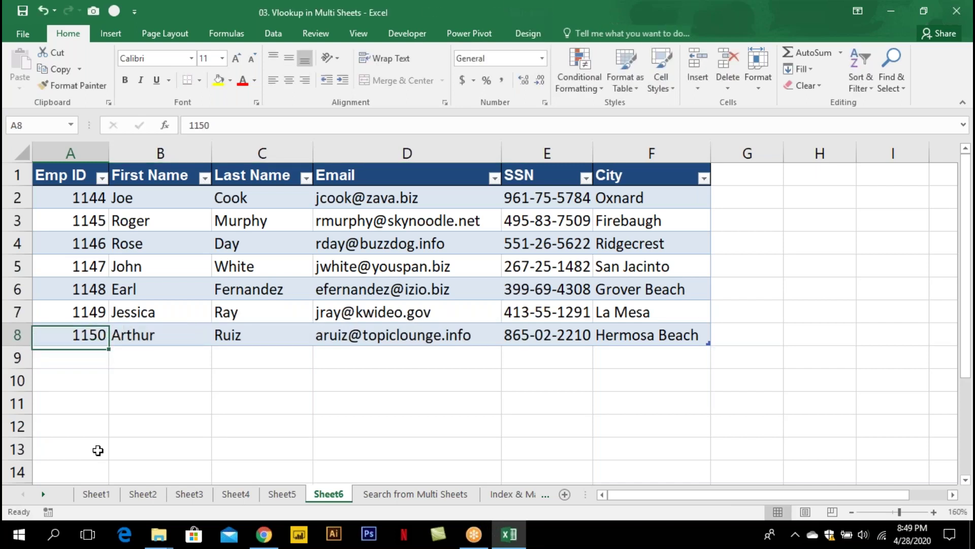
pyautogui.hotkey('ctrl', 'z')
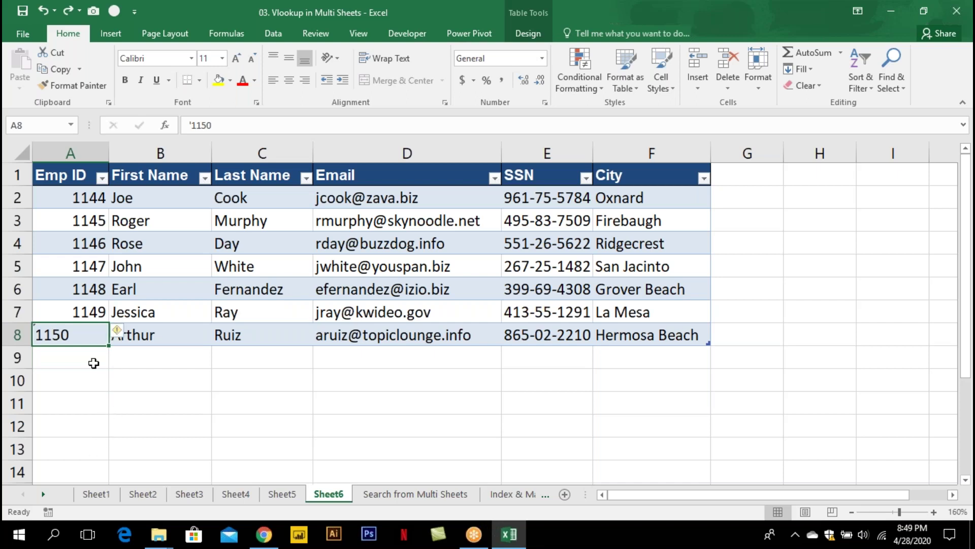
# Fill the text-formatted Emp ID from A8 upward to A3 on Sheet6 as a decreasing series
pyautogui.click(136, 388)
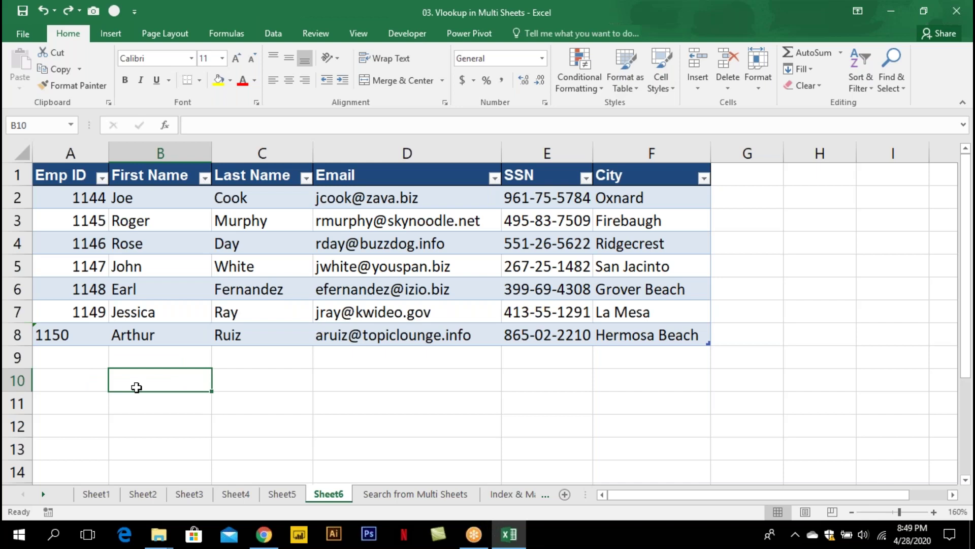
pyautogui.click(59, 317)
pyautogui.click(102, 340)
pyautogui.moveTo(103, 339)
pyautogui.mouseDown()
pyautogui.moveTo(102, 174)
pyautogui.moveTo(100, 217)
pyautogui.mouseUp()
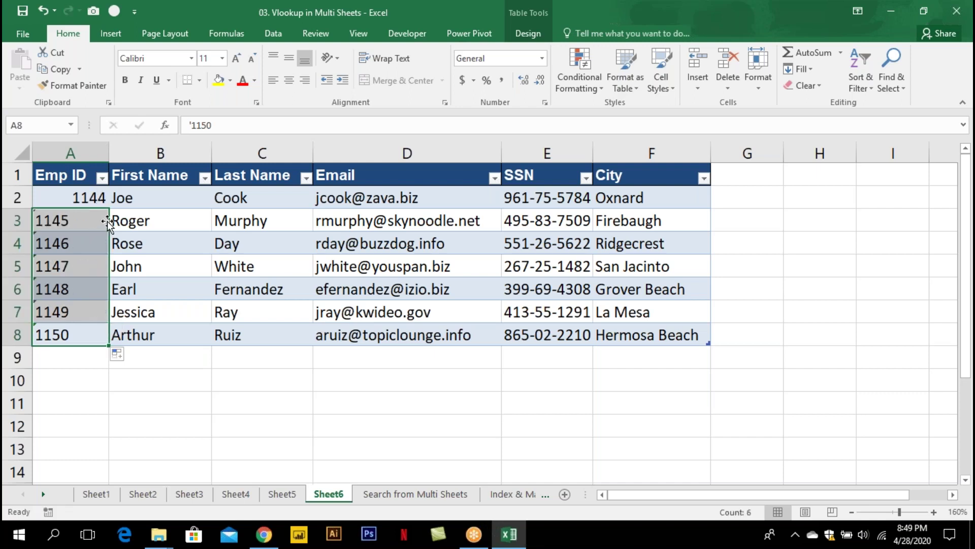
# Convert the text-stored Emp IDs in A3:A8 to numbers using Text to Columns, tab-delimited with General format
pyautogui.click(275, 35)
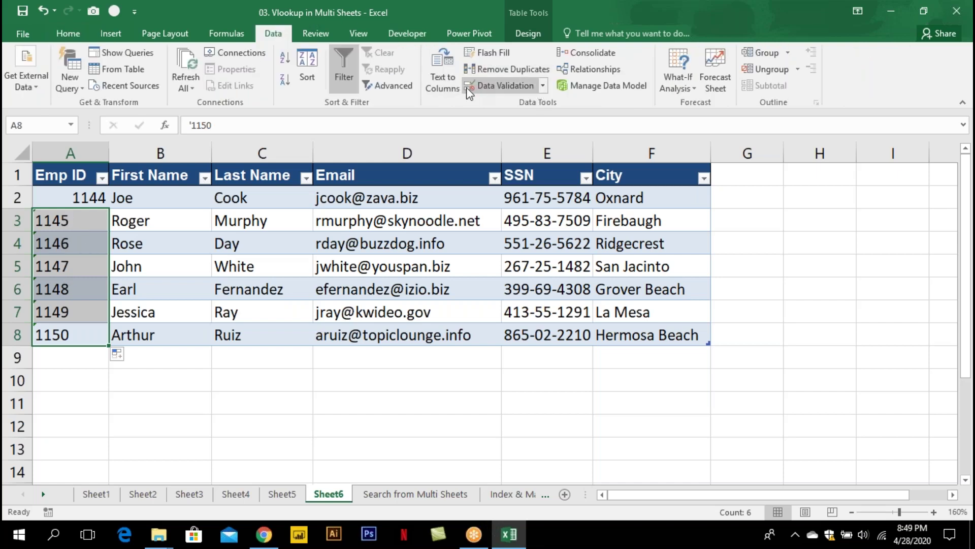
pyautogui.click(443, 76)
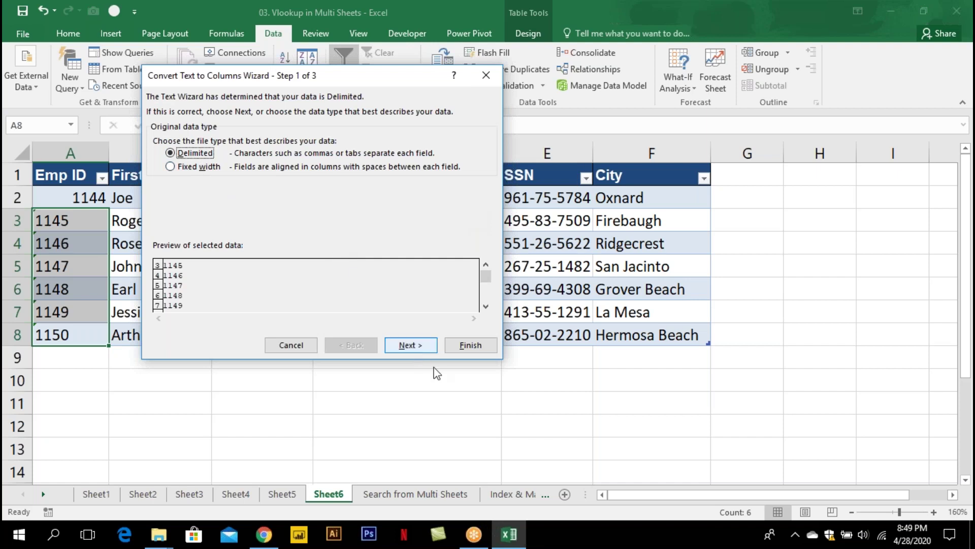
pyautogui.click(423, 344)
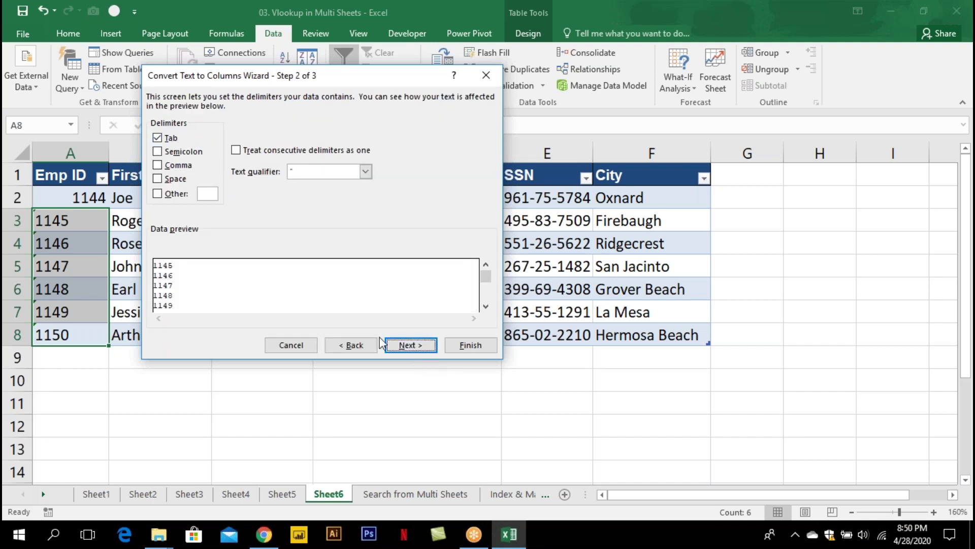
pyautogui.click(408, 346)
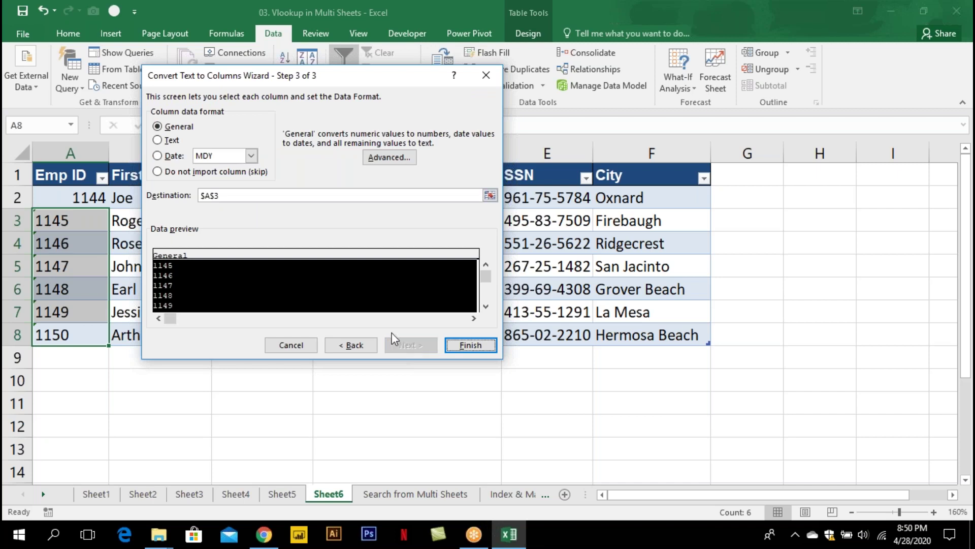
pyautogui.click(470, 345)
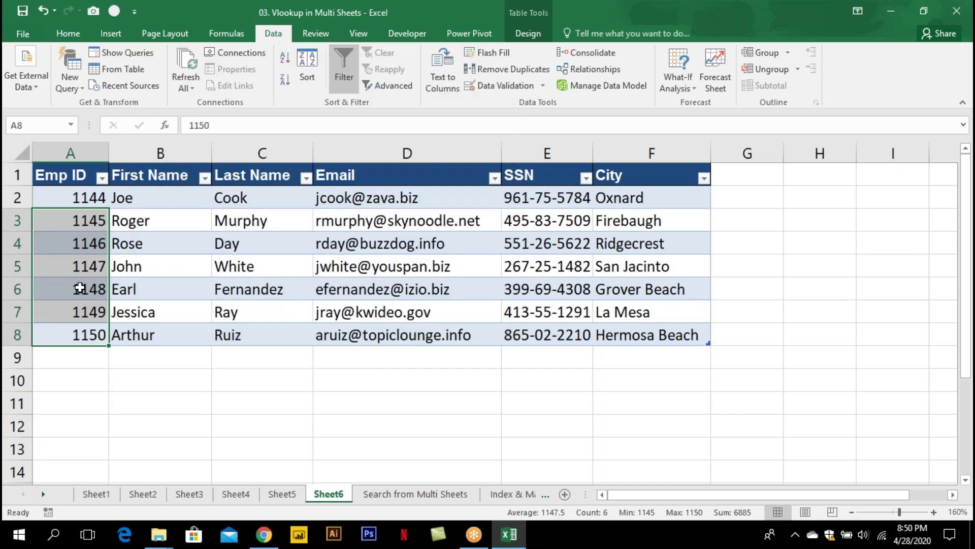
pyautogui.click(78, 287)
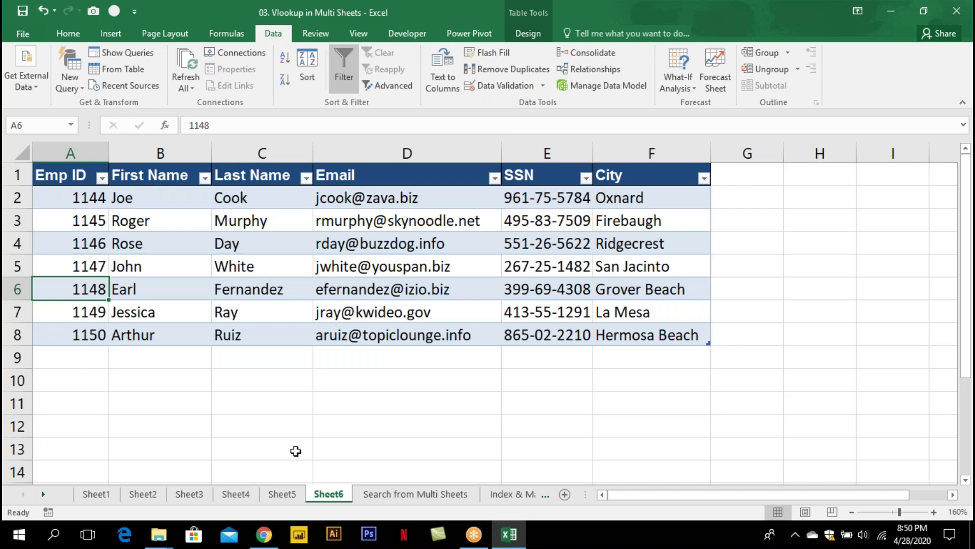
# Insert a blank column before Emp ID on Sheet6 and enter the header S.no in A1
pyautogui.click(413, 494)
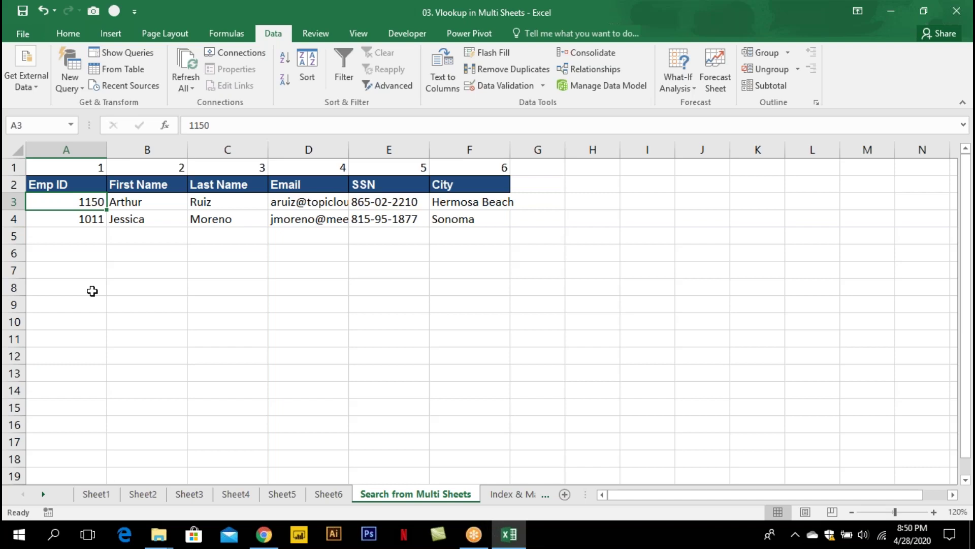
pyautogui.click(328, 494)
pyautogui.click(81, 154)
pyautogui.rightClick(81, 154)
pyautogui.click(114, 253)
pyautogui.click(59, 174)
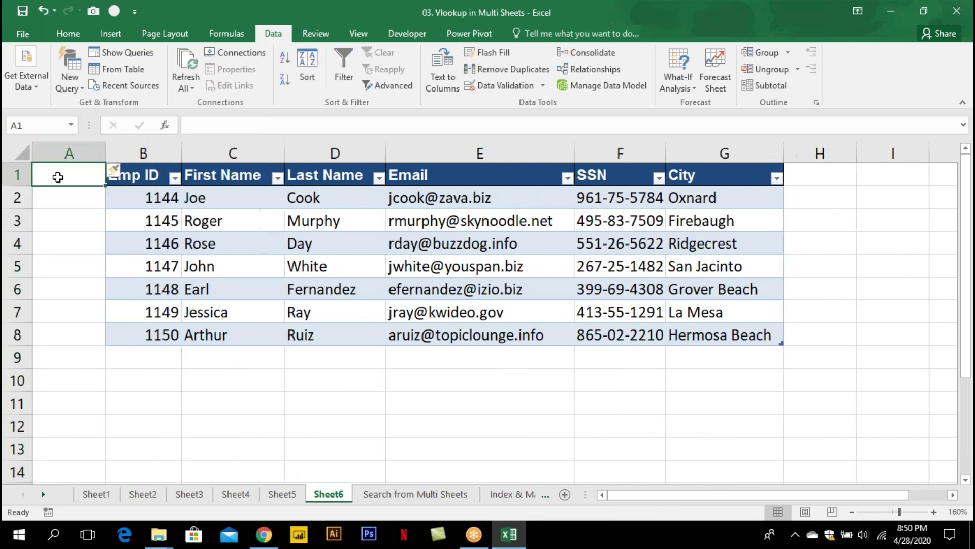
pyautogui.write('S.no')
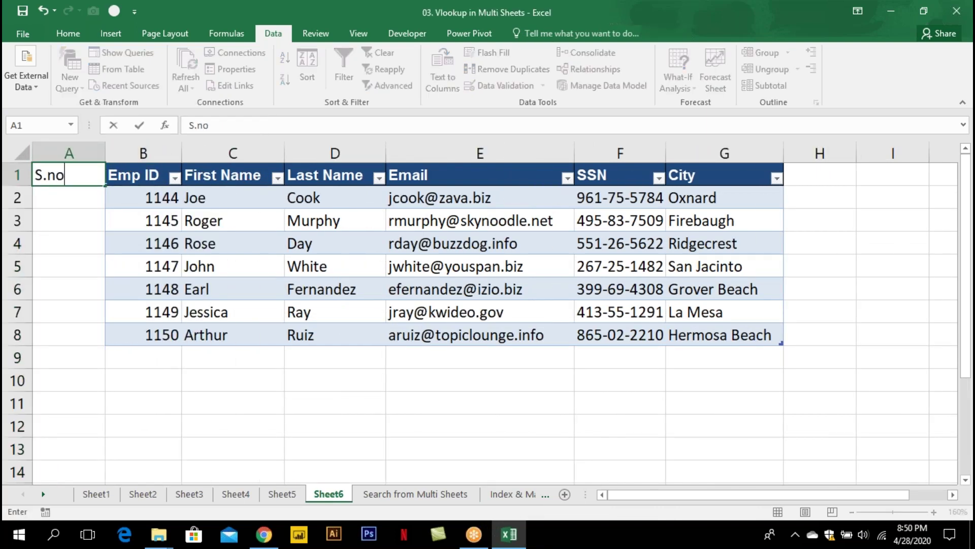
pyautogui.press('Return')
# Number the rows in A2:A8 from 1 to 7 under the S.no header
pyautogui.write('1')
pyautogui.press('Return')
pyautogui.write('2')
pyautogui.press('Return')
pyautogui.write('3')
pyautogui.press('Return')
pyautogui.write('4')
pyautogui.press('Return')
pyautogui.write('5')
pyautogui.press('Return')
pyautogui.write('6')
pyautogui.press('Return')
pyautogui.write('7')
pyautogui.press('Return')
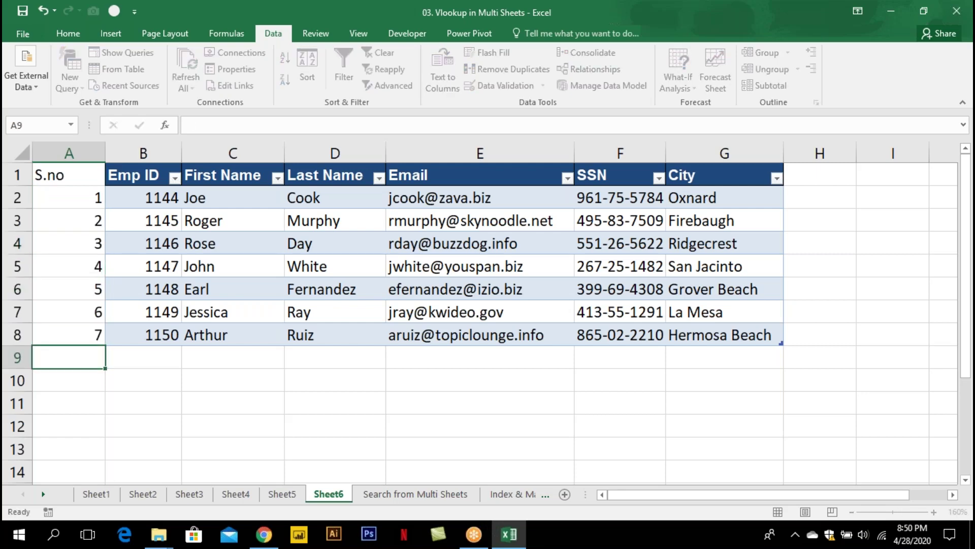
pyautogui.moveTo(65, 196); pyautogui.dragTo(68, 289)
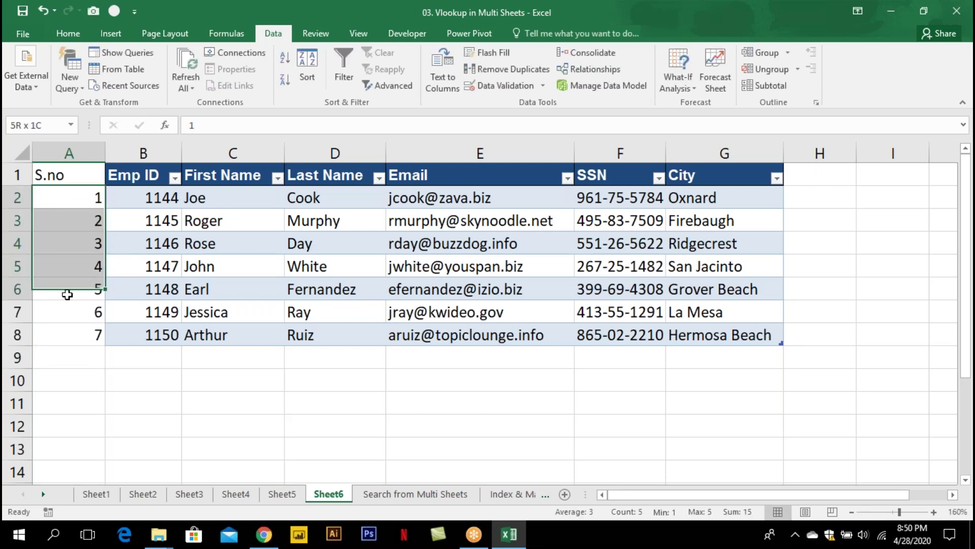
pyautogui.click(67, 290)
# Rename the header in A1 to Invoice No
pyautogui.click(87, 180)
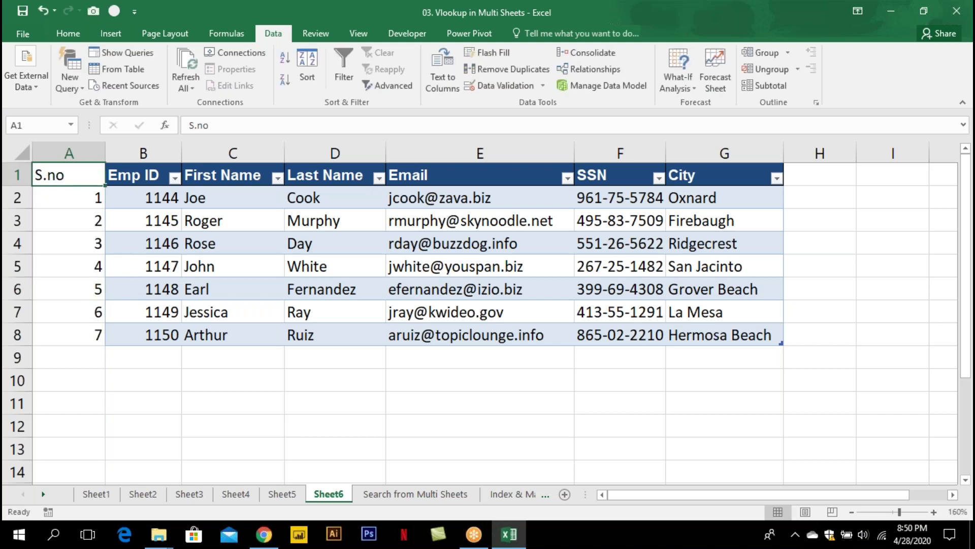
pyautogui.write('Inoiv')
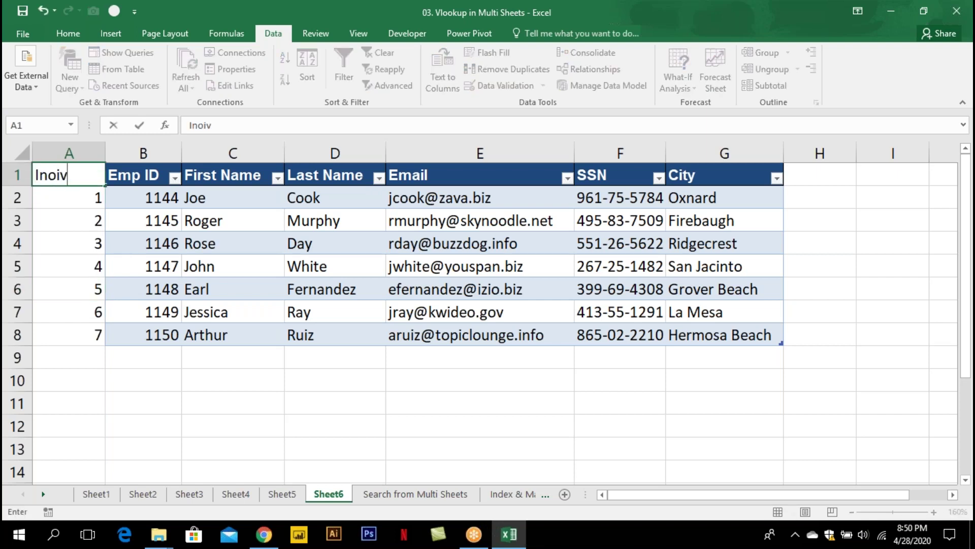
pyautogui.press('BackSpace')
pyautogui.press('BackSpace')
pyautogui.press('BackSpace')
pyautogui.write('voice No')
pyautogui.press('Return')
# Enter 1001 in A2 and fill the series down to 1007 in A8
pyautogui.write('1001')
pyautogui.press('Return')
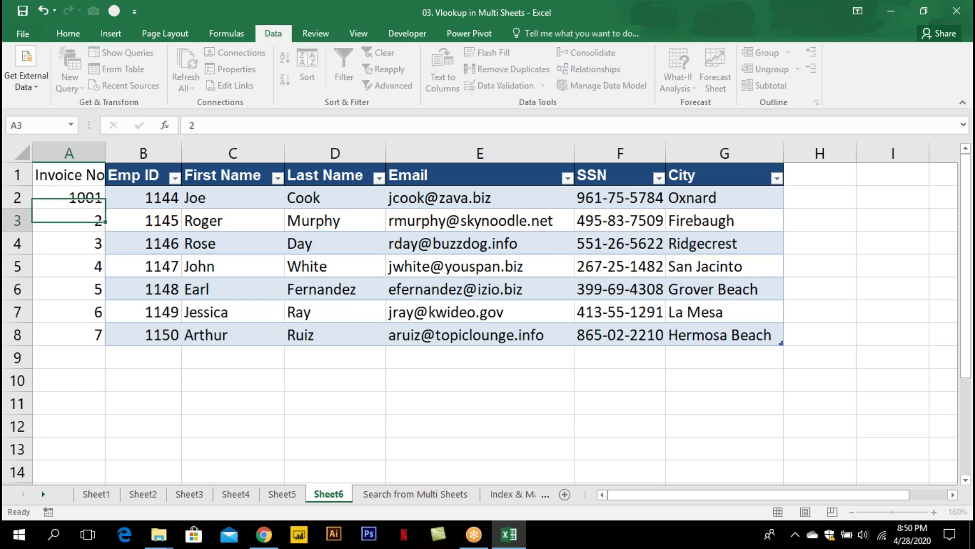
pyautogui.click(87, 198)
pyautogui.moveTo(105, 208); pyautogui.dragTo(106, 343)
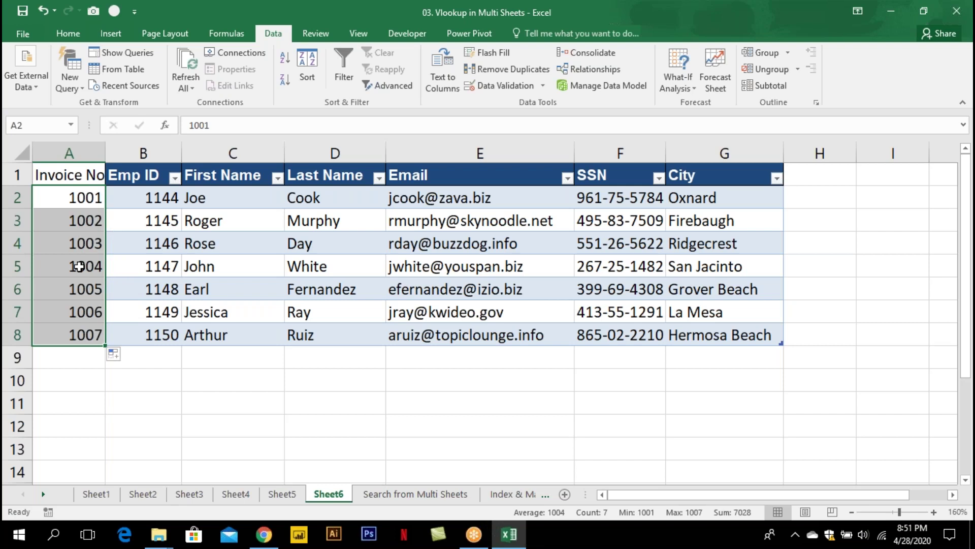
# Delete the inserted Invoice No column from Sheet6
pyautogui.click(79, 267)
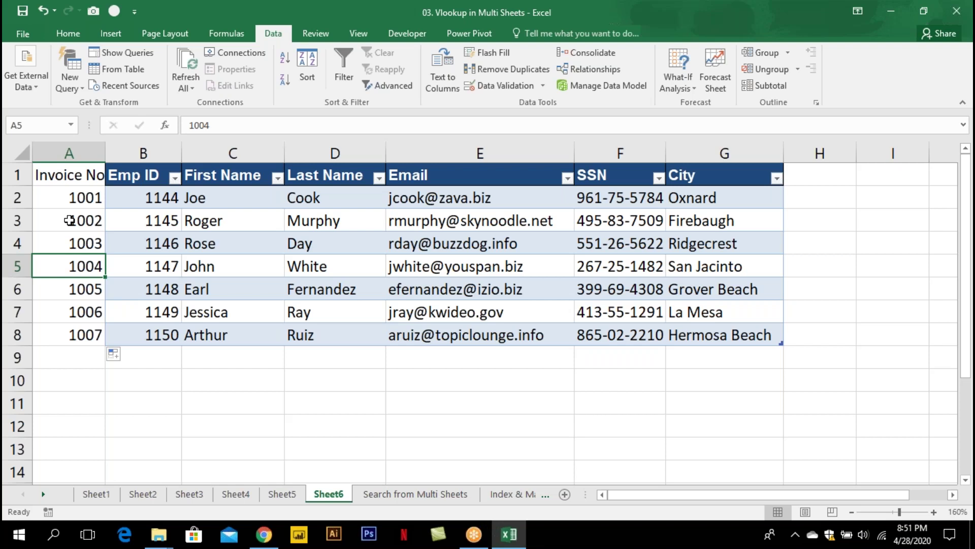
pyautogui.rightClick(69, 153)
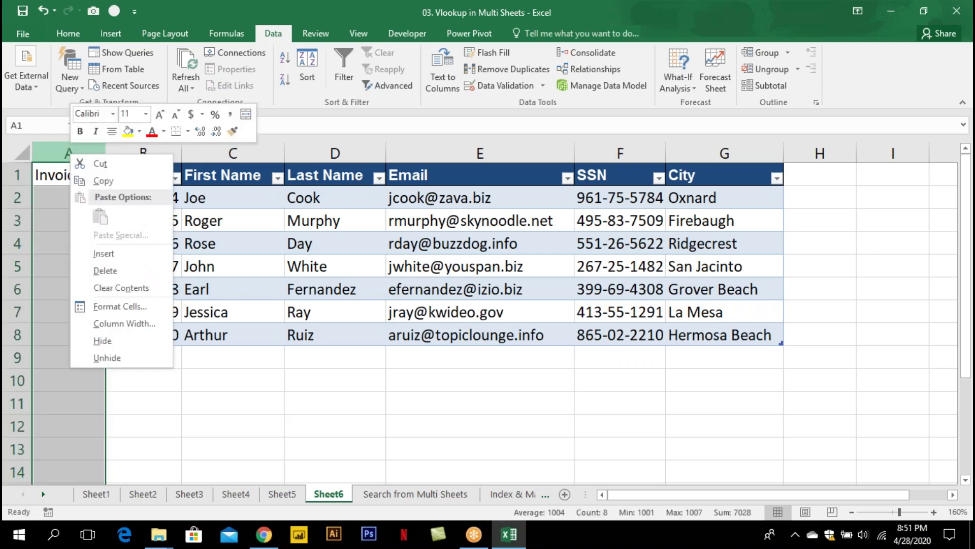
pyautogui.click(105, 270)
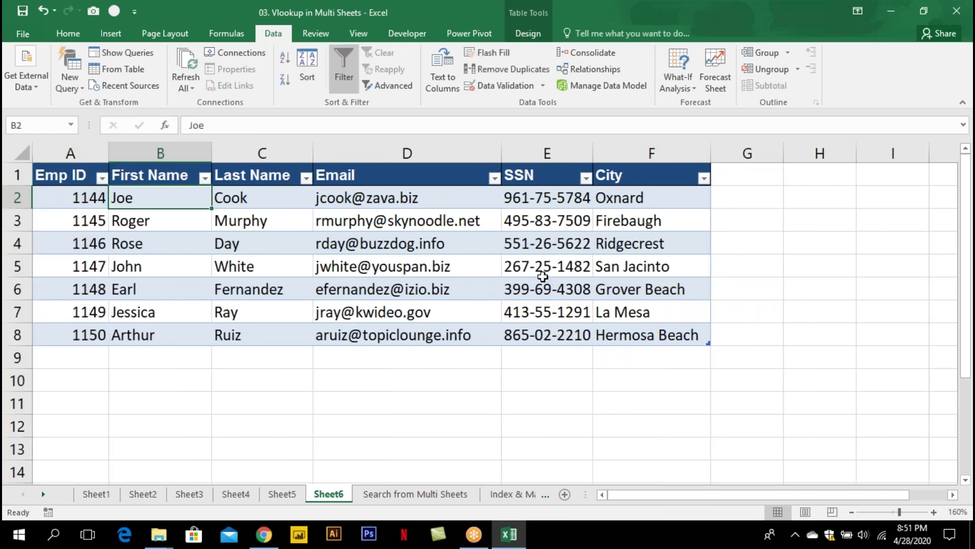
# Close the workbook and open Book1 from the Vlookup From Multi Books folder in File Explorer
pyautogui.click(422, 499)
pyautogui.hotkey('alt', 'F4')
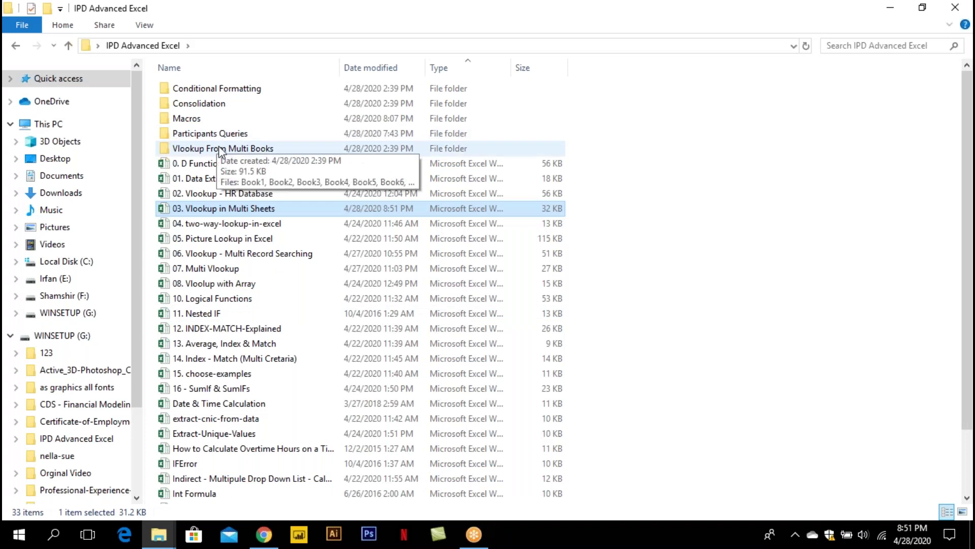
pyautogui.doubleClick(220, 151)
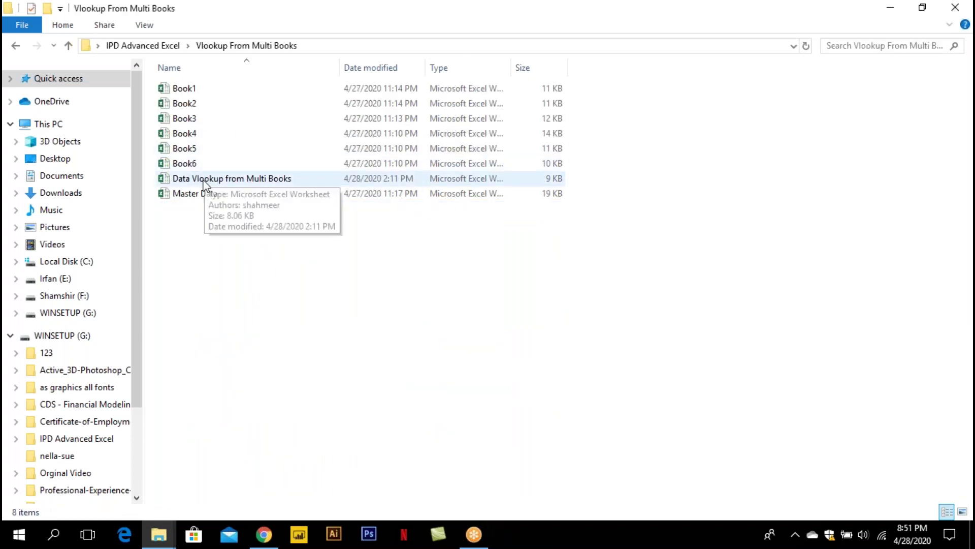
pyautogui.doubleClick(188, 90)
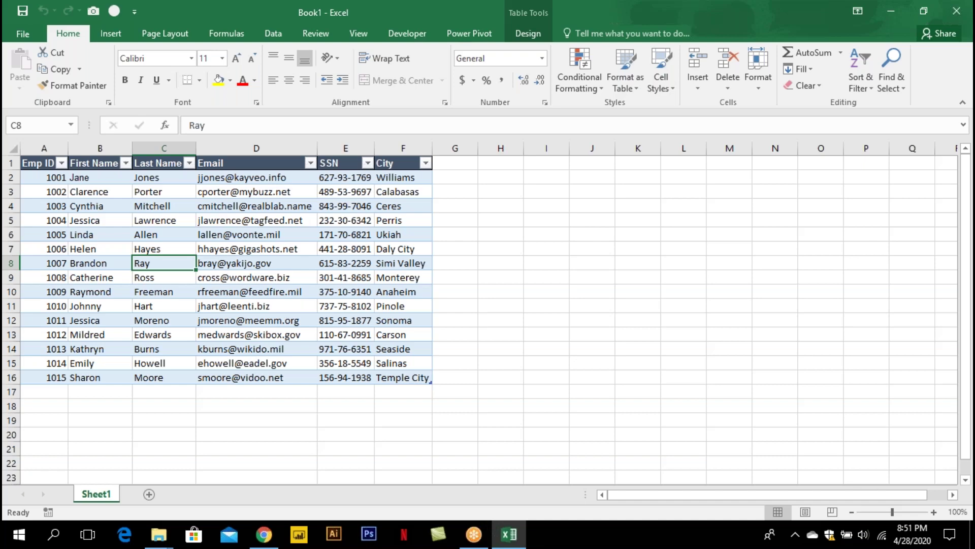
# Open Book2 and Book3 from the same folder and go to the Emp ID header cell in Book3
pyautogui.hotkey('alt', 'Tab')
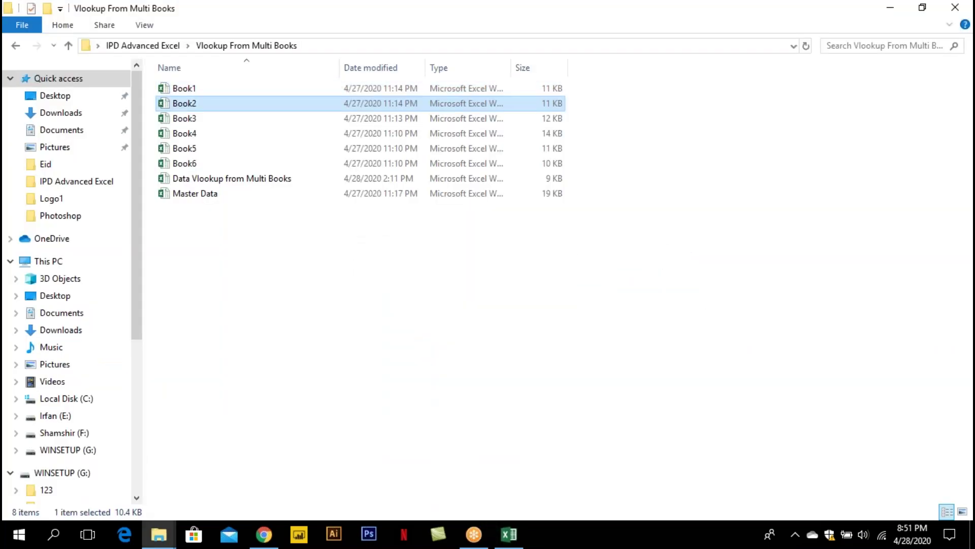
pyautogui.press('Return')
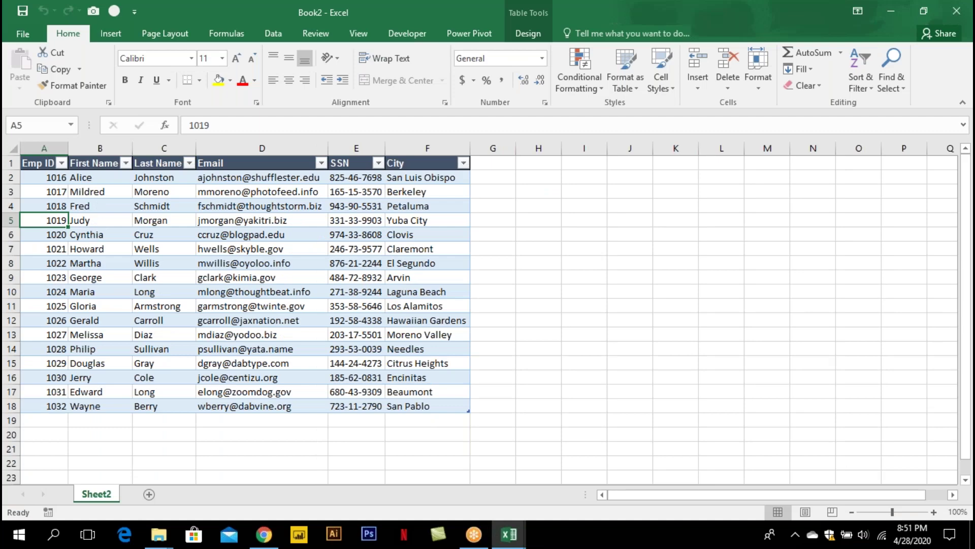
pyautogui.hotkey('alt', 'Tab')
pyautogui.hotkey('alt', 'Tab')
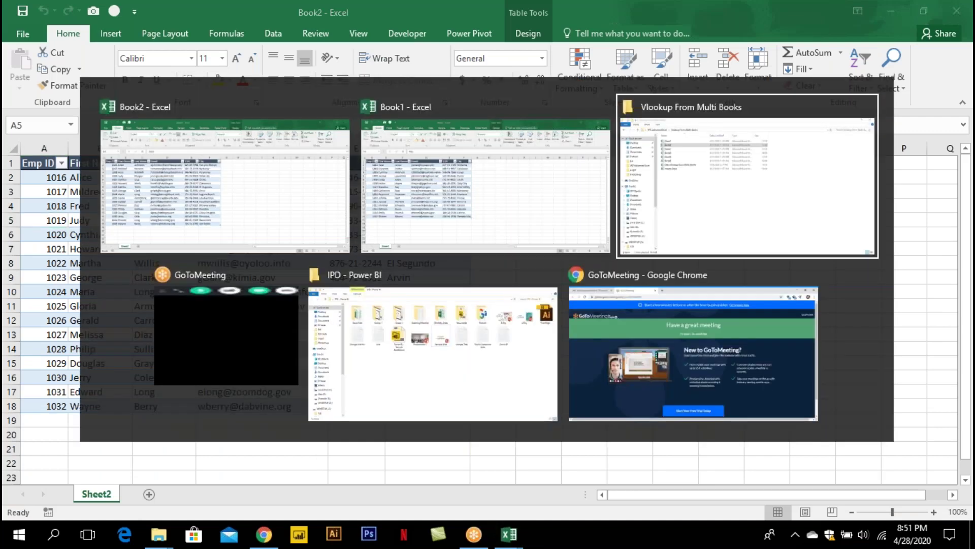
pyautogui.press('Down')
pyautogui.press('Return')
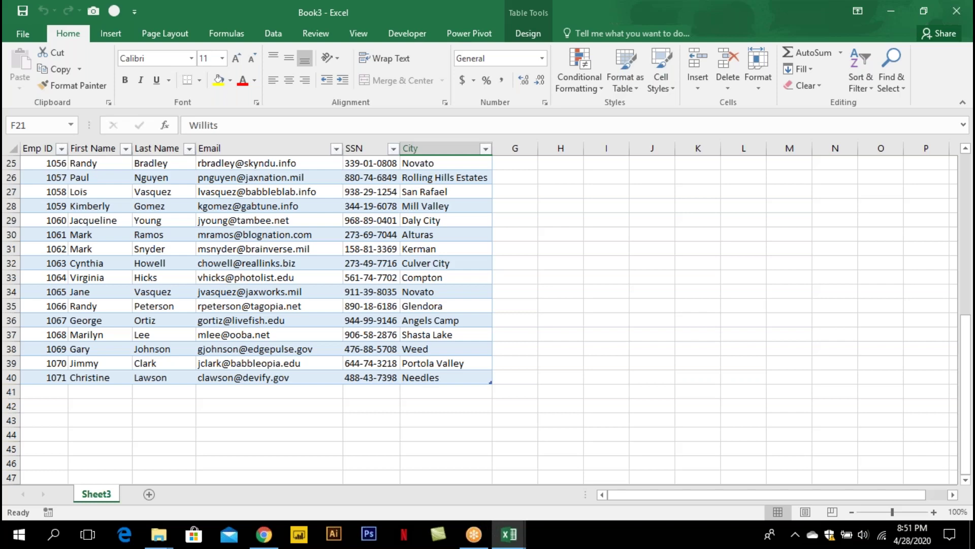
pyautogui.hotkey('ctrl', 'Up')
pyautogui.press('Down')
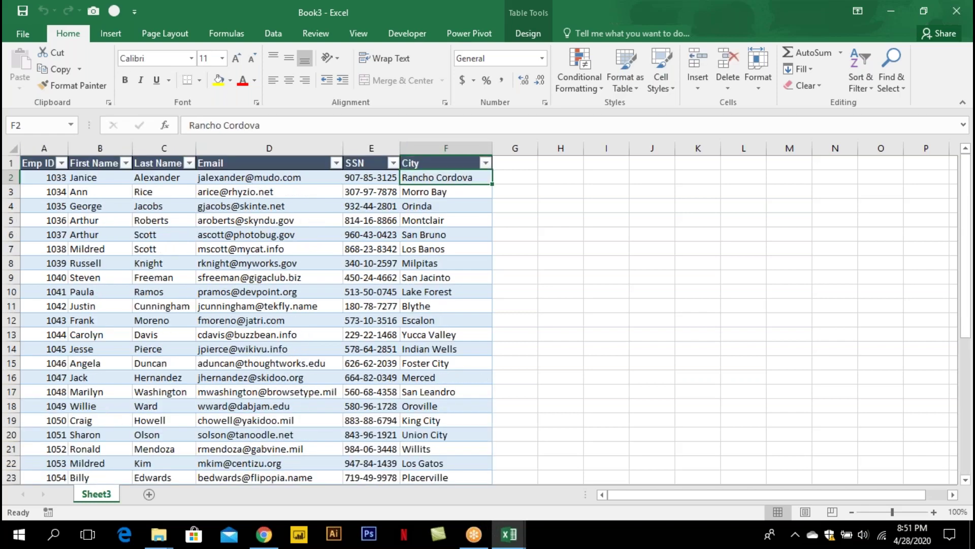
pyautogui.hotkey('ctrl', 'Left')
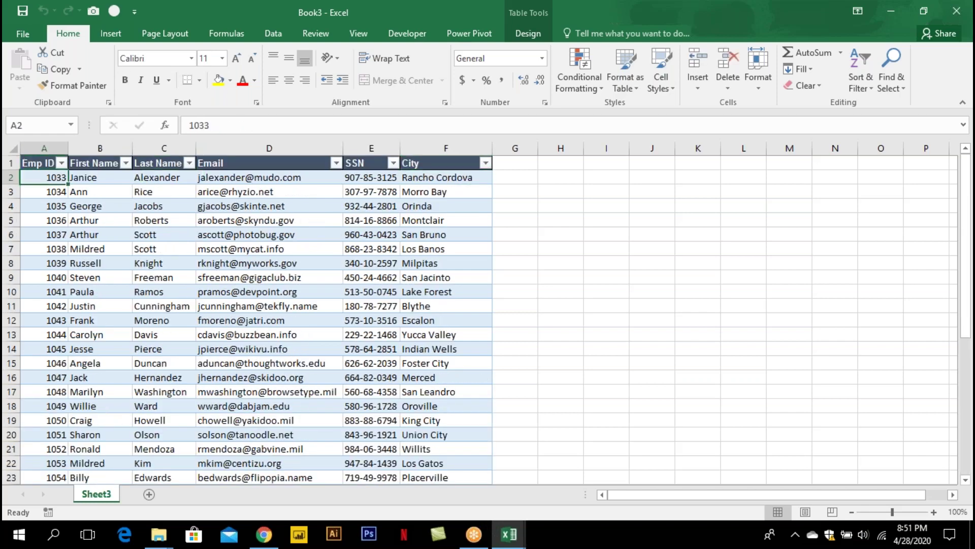
pyautogui.hotkey('ctrl', 'Down')
pyautogui.hotkey('ctrl', 'Up')
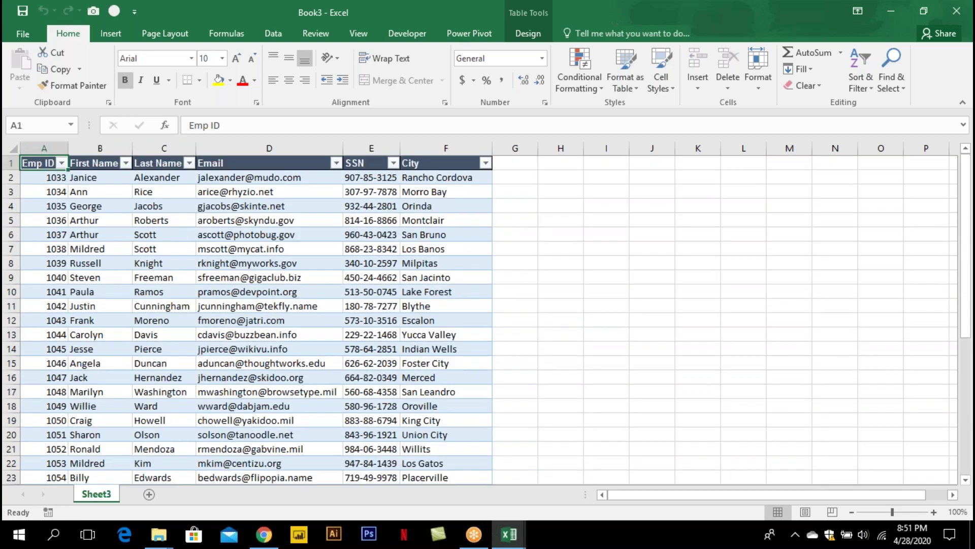
# Open the Data Vlookup from Multi Books workbook from the same folder
pyautogui.hotkey('alt', 'Tab')
pyautogui.press('Tab')
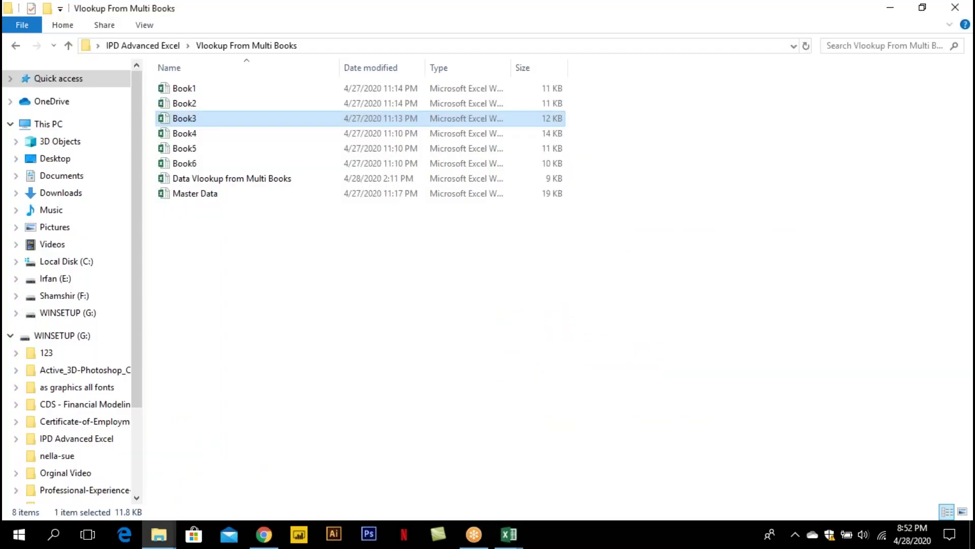
pyautogui.press('Down')
pyautogui.press('Down')
pyautogui.press('Down')
pyautogui.press('Down')
pyautogui.press('Return')
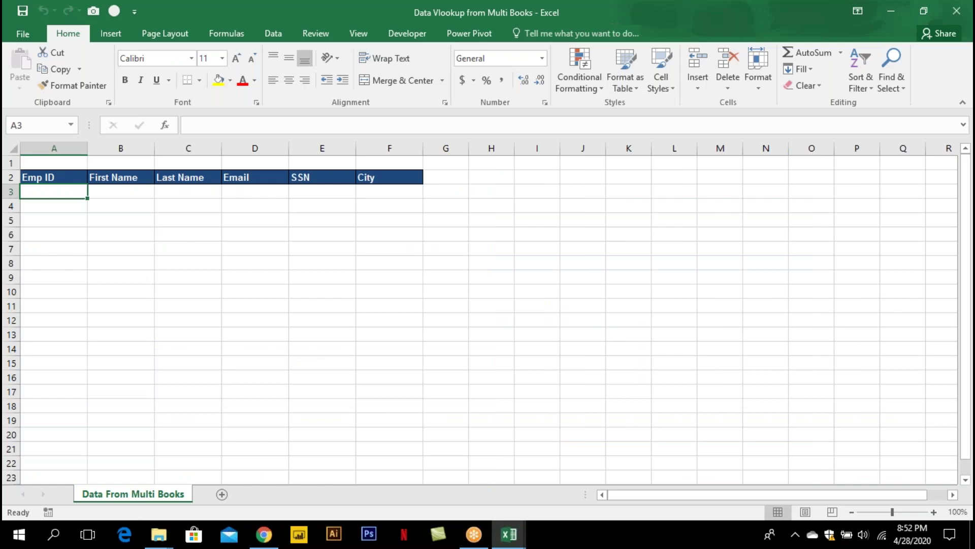
# Copy the Emp ID in cell A8 of Book1 into cell A3 of the Data From Multi Books sheet
pyautogui.hotkey('alt', 'Tab')
pyautogui.press('Tab')
pyautogui.press('Tab')
pyautogui.press('Tab')
pyautogui.press('Left')
pyautogui.press('Left')
pyautogui.hotkey('ctrl', 'c')
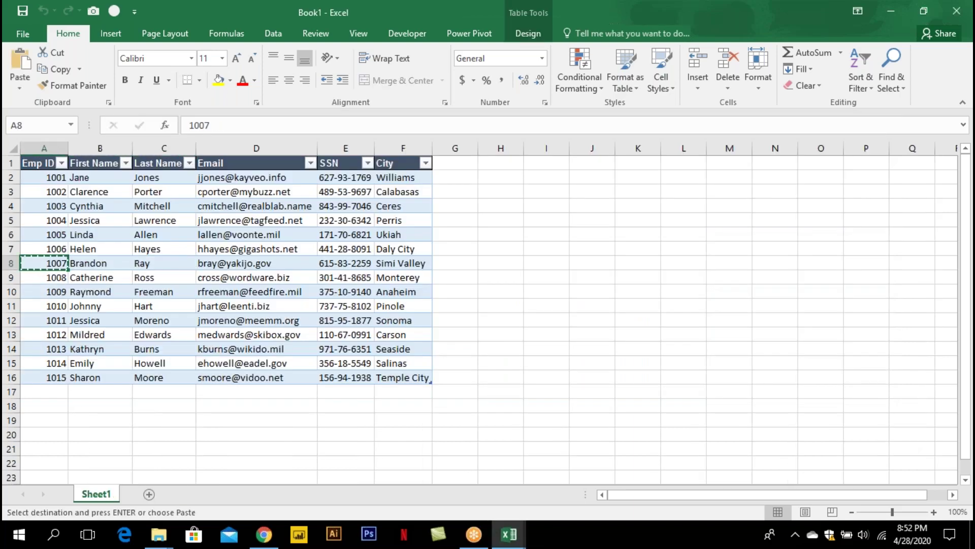
pyautogui.hotkey('alt', 'Tab')
pyautogui.hotkey('ctrl', 'v')
pyautogui.press('Down')
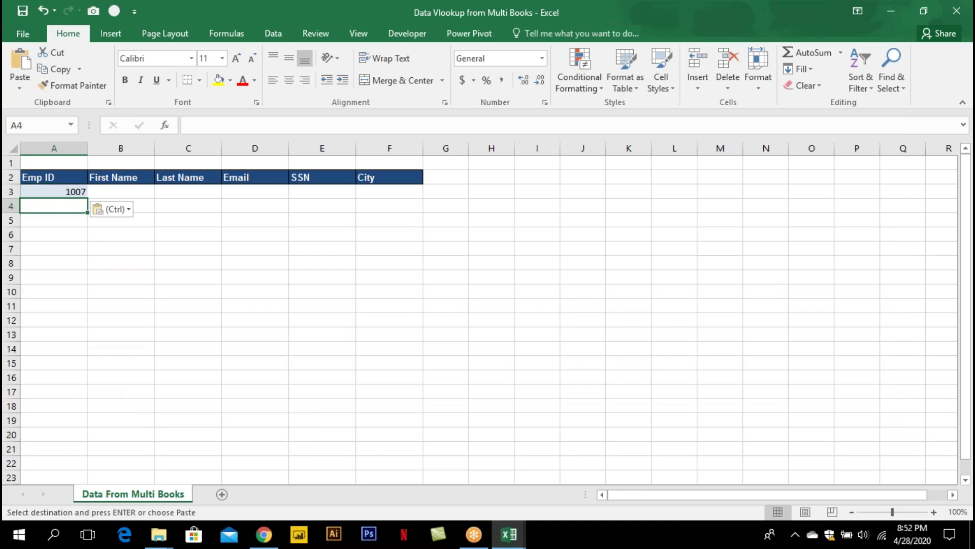
pyautogui.press('Escape')
# Enter 1025 in A4 as the second lookup value and select B3 under First Name
pyautogui.write('1025')
pyautogui.press('Return')
pyautogui.press('Up')
pyautogui.press('Right')
pyautogui.press('Up')
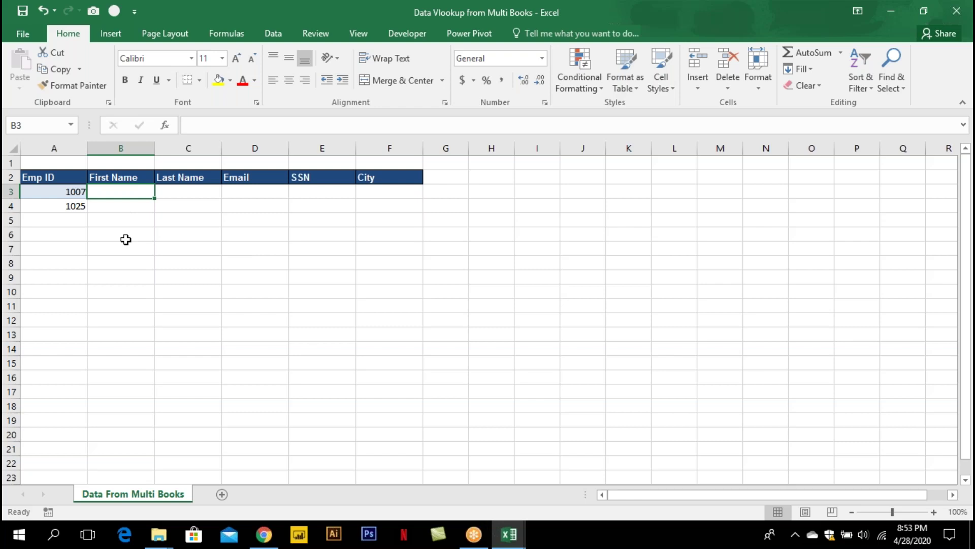
# Number the columns 1 through 6 in row 1 above the headers from Emp ID to City, and select B3
pyautogui.press('Up')
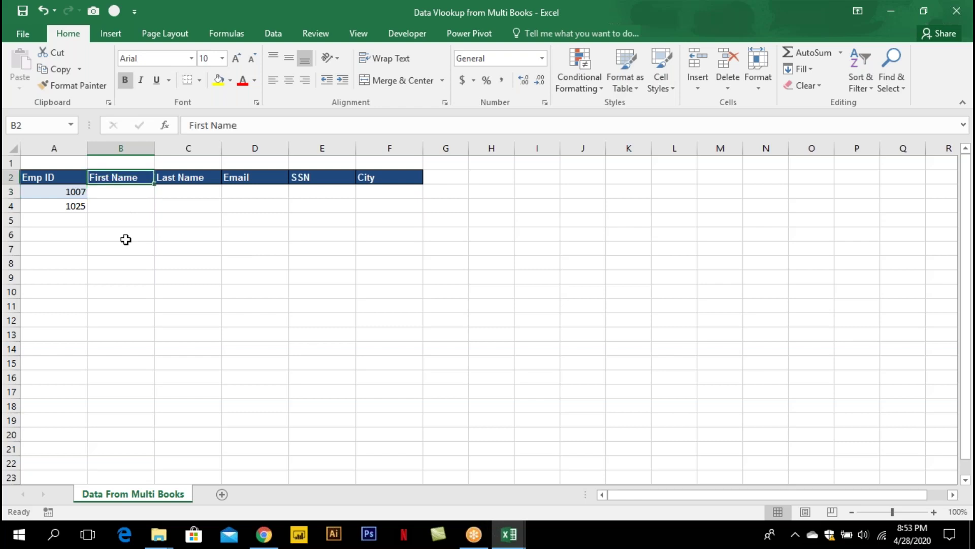
pyautogui.press('Up')
pyautogui.press('Left')
pyautogui.write('1')
pyautogui.press('Tab')
pyautogui.write('2')
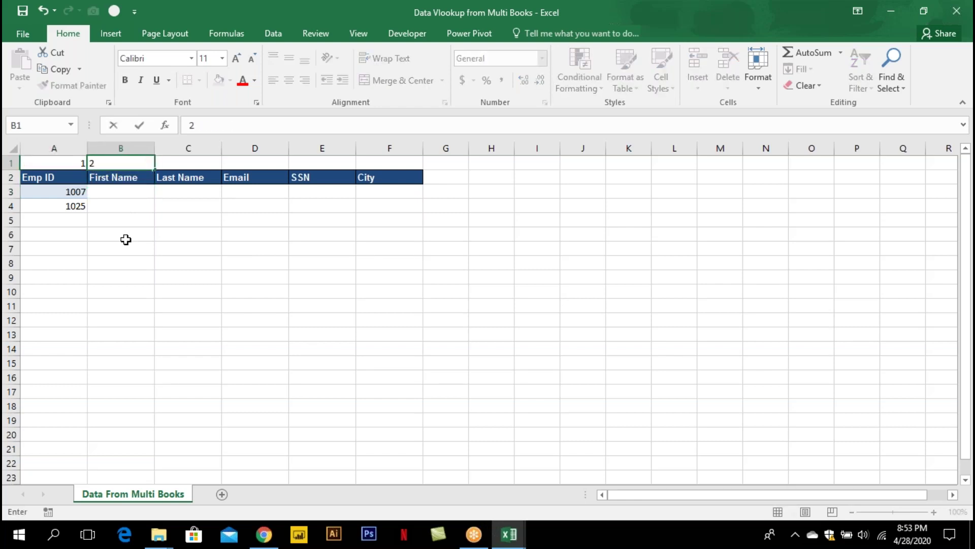
pyautogui.press('Left')
pyautogui.hotkey('shift', 'Right')
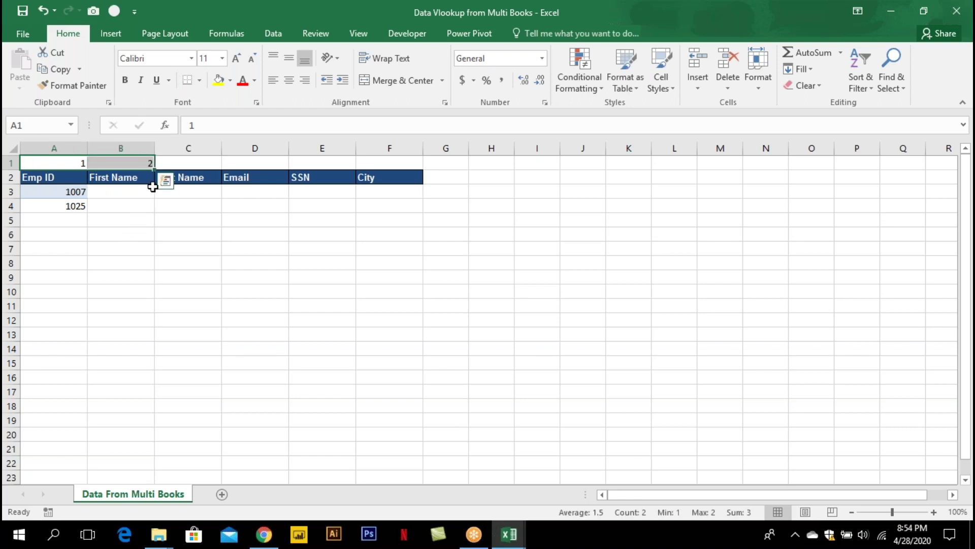
pyautogui.moveTo(154, 169); pyautogui.dragTo(424, 170)
pyautogui.click(128, 195)
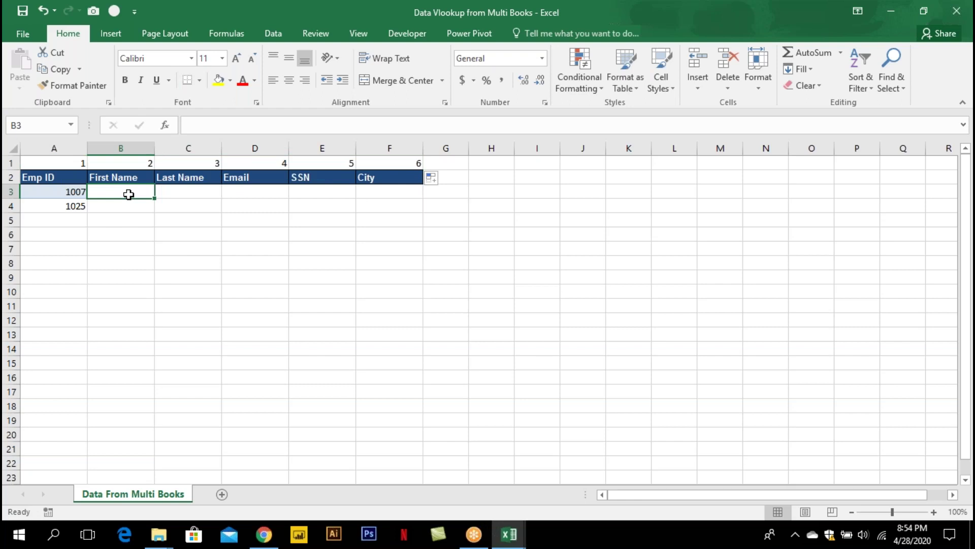
# Switch to Book1 and check the name of its employee table
pyautogui.hotkey('alt', 'Tab')
pyautogui.hotkey('alt', 'Tab')
pyautogui.hotkey('alt', 'Tab')
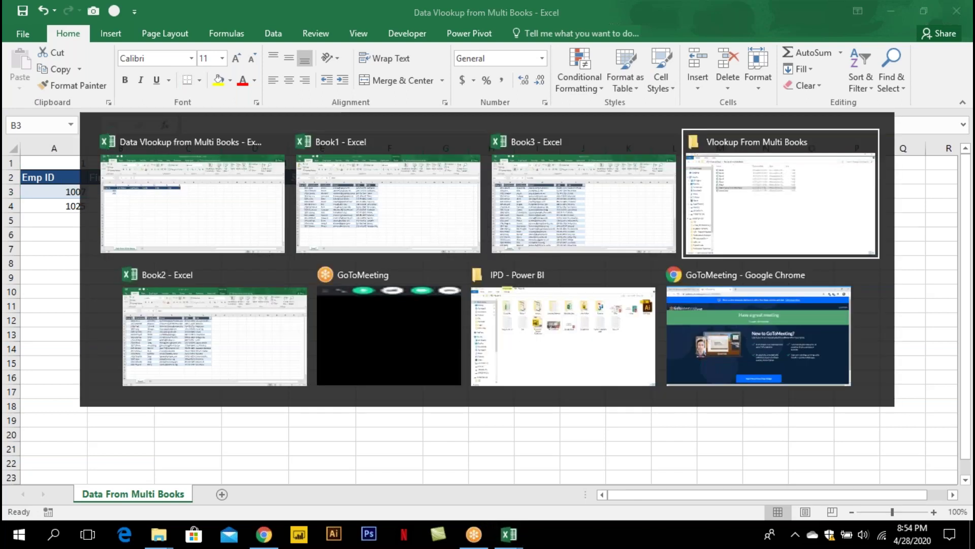
pyautogui.hotkey('alt', 'Tab')
pyautogui.hotkey('alt', 'Tab')
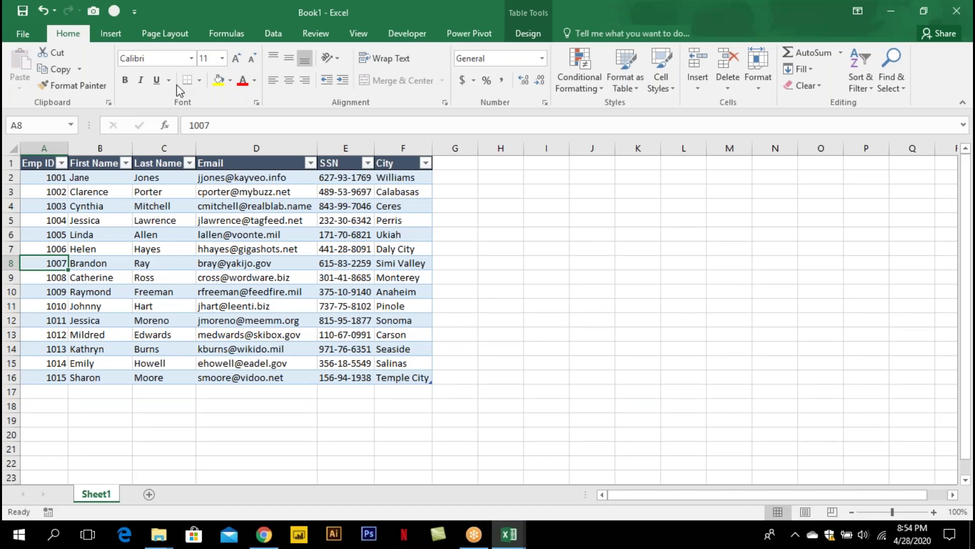
pyautogui.click(524, 32)
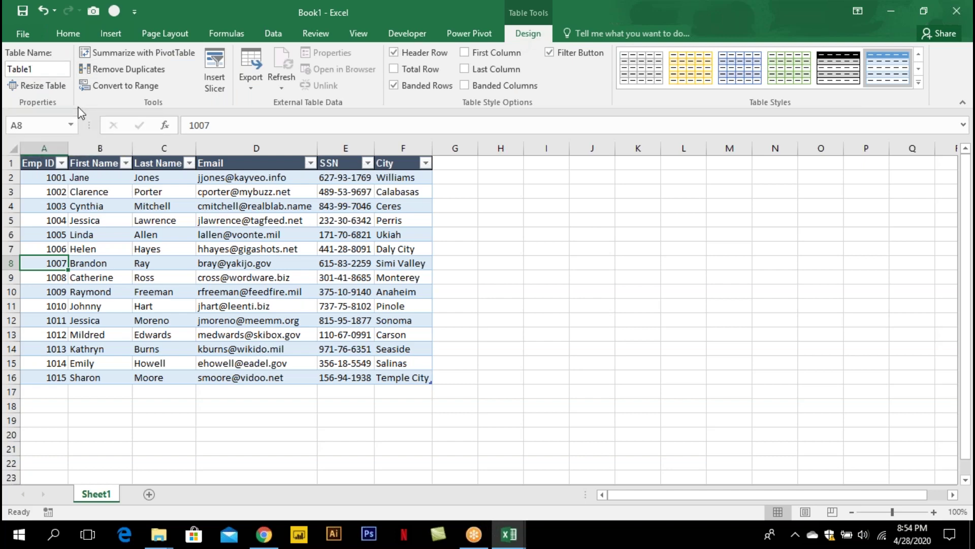
# Switch to Book2 and check the name of its employee table
pyautogui.hotkey('alt', 'Tab')
pyautogui.hotkey('alt', 'Tab')
pyautogui.hotkey('alt', 'Tab')
pyautogui.hotkey('alt', 'Tab')
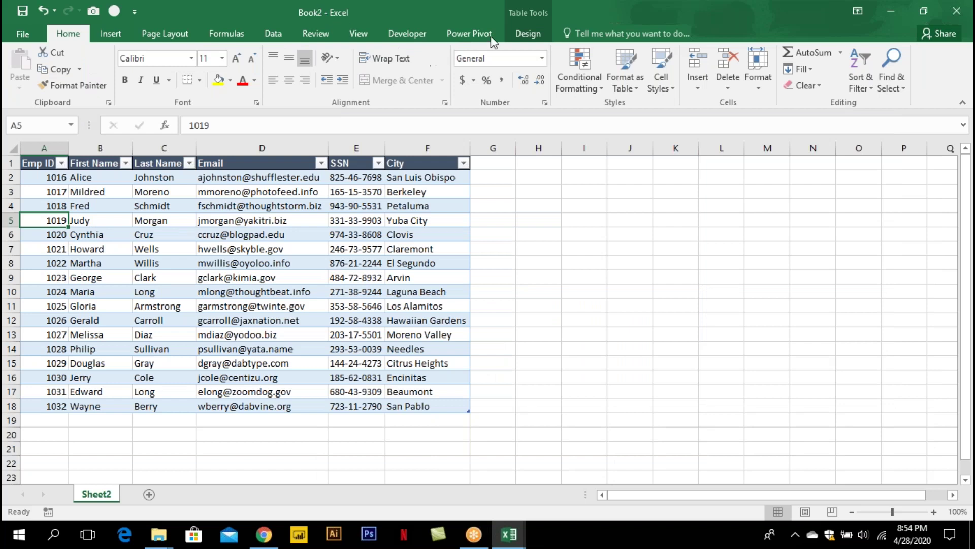
pyautogui.click(532, 34)
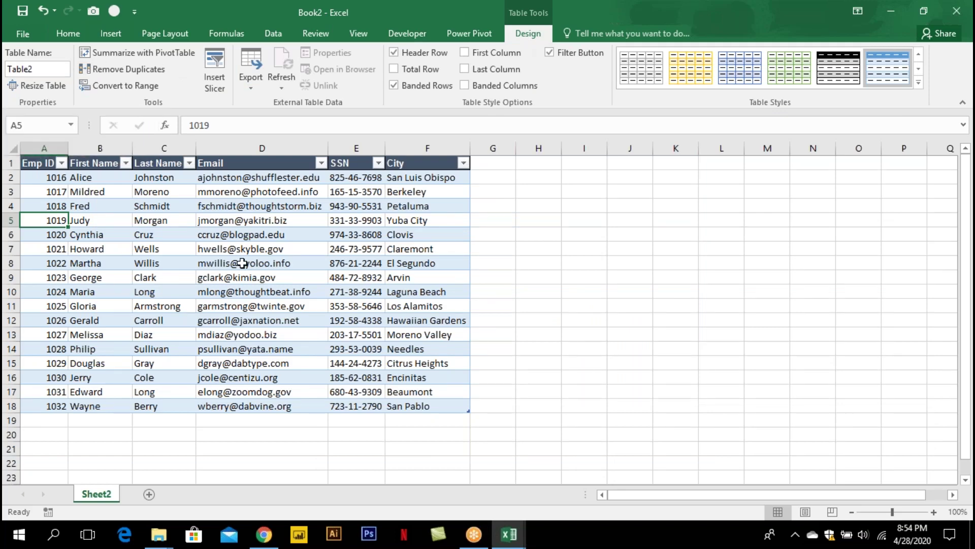
# Check the name of the employee table in Book3 and return to the Data Vlookup from Multi Books workbook
pyautogui.hotkey('alt', 'Tab')
pyautogui.hotkey('alt', 'Tab')
pyautogui.hotkey('alt', 'Tab')
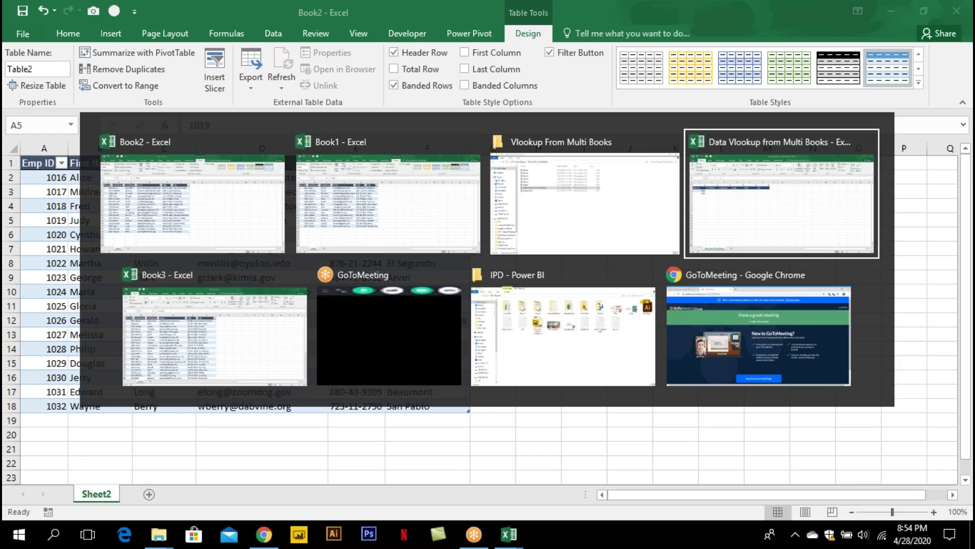
pyautogui.hotkey('alt', 'Tab')
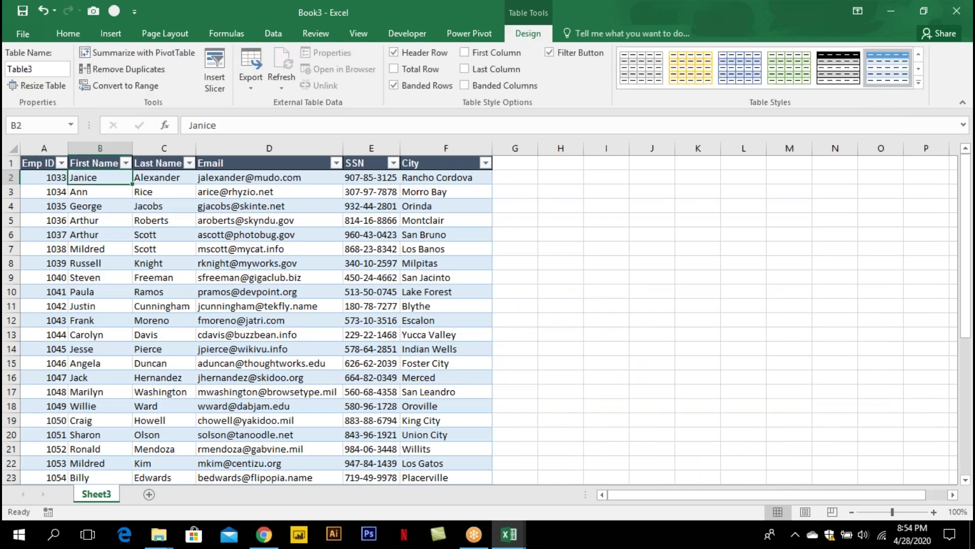
pyautogui.hotkey('alt', 'Tab')
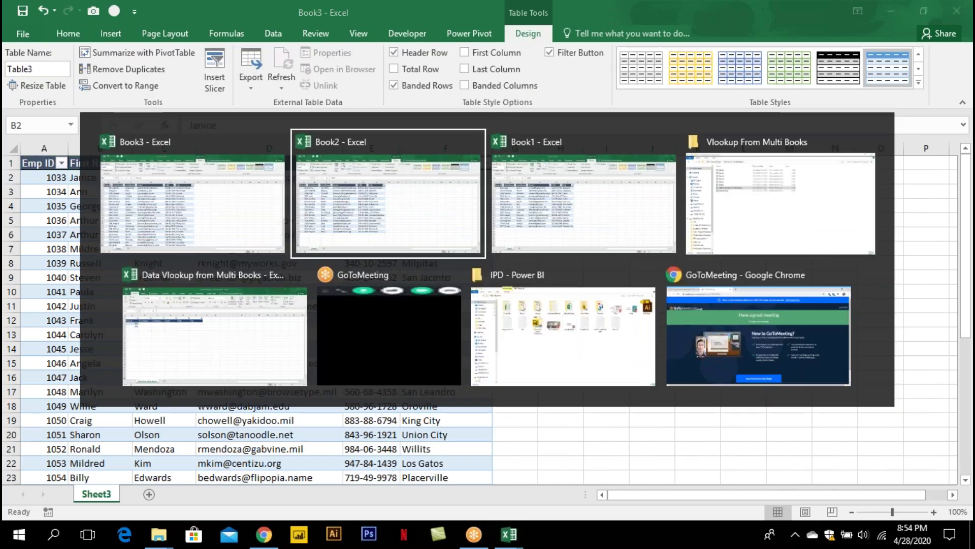
pyautogui.hotkey('alt', 'Tab')
pyautogui.hotkey('alt', 'Tab')
pyautogui.hotkey('alt', 'Tab')
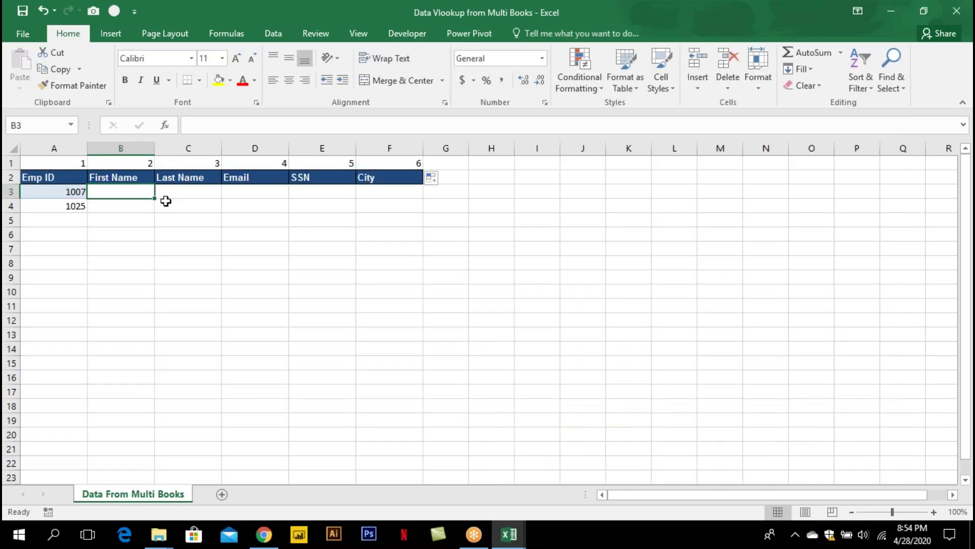
# Start an IFERROR formula in B3 that references the Emp ID in A3 with its column locked, as $A3
pyautogui.write('=IFERROR(')
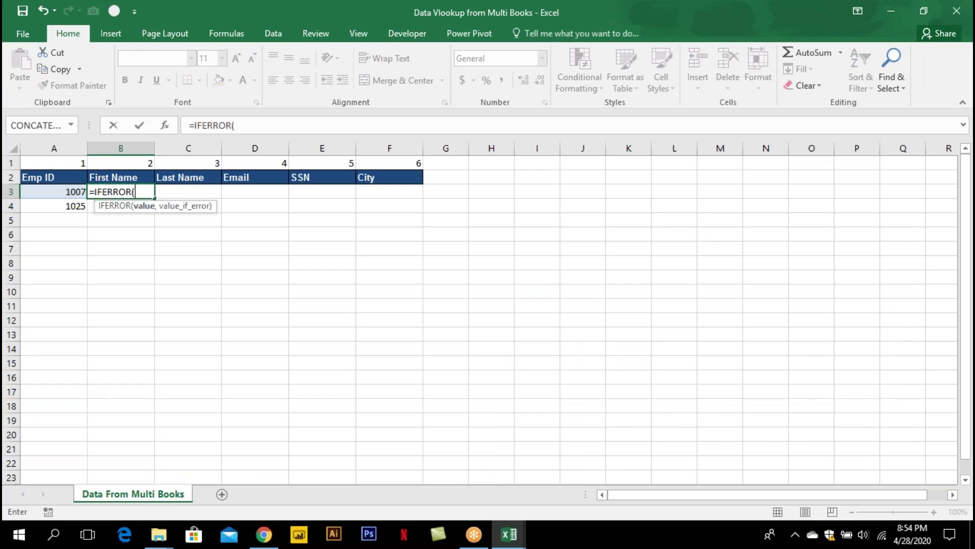
pyautogui.press('Left')
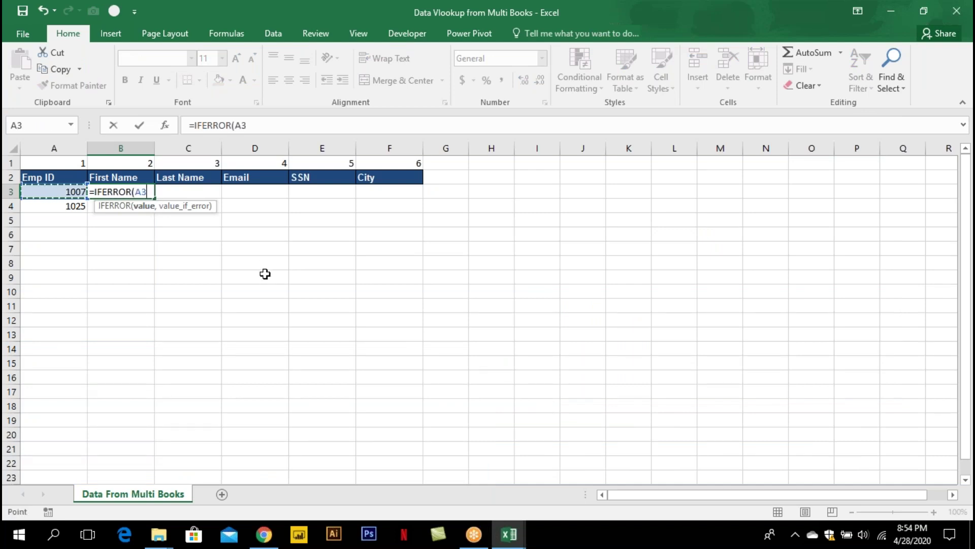
pyautogui.press('F4')
pyautogui.press('F4')
pyautogui.write(',')
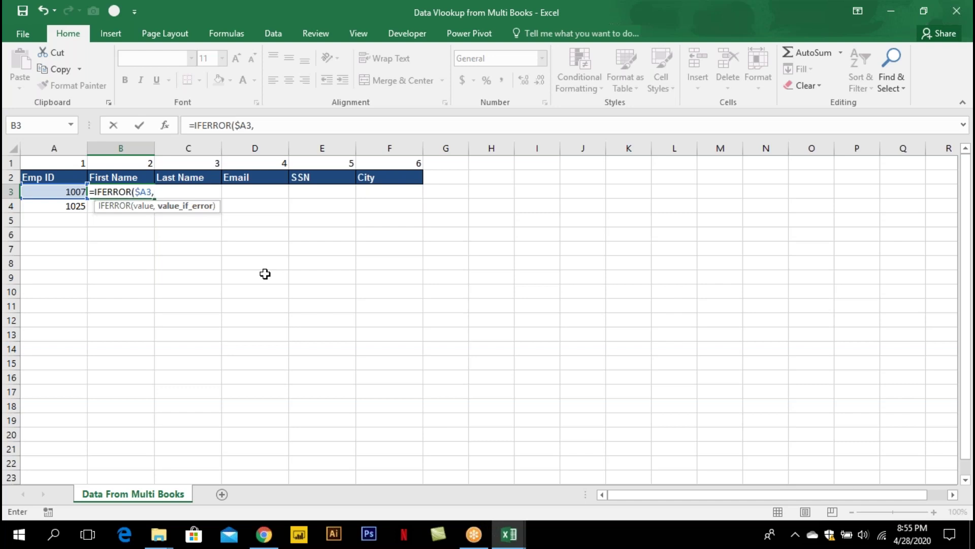
# Switch to Book1 with the formula still open and insert VLOOKUP before $A3 inside IFERROR
pyautogui.press('alt')
pyautogui.hotkey('alt', 'Tab')
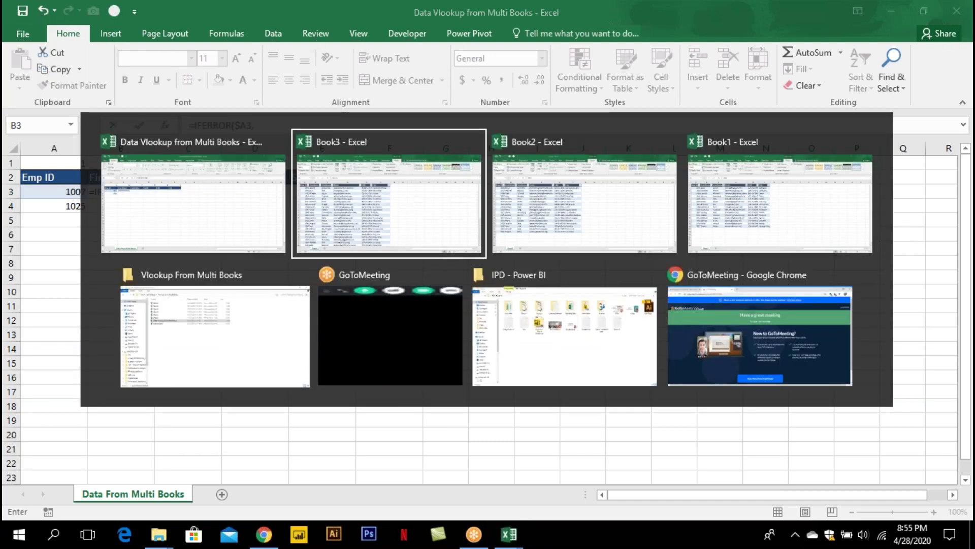
pyautogui.press('Tab')
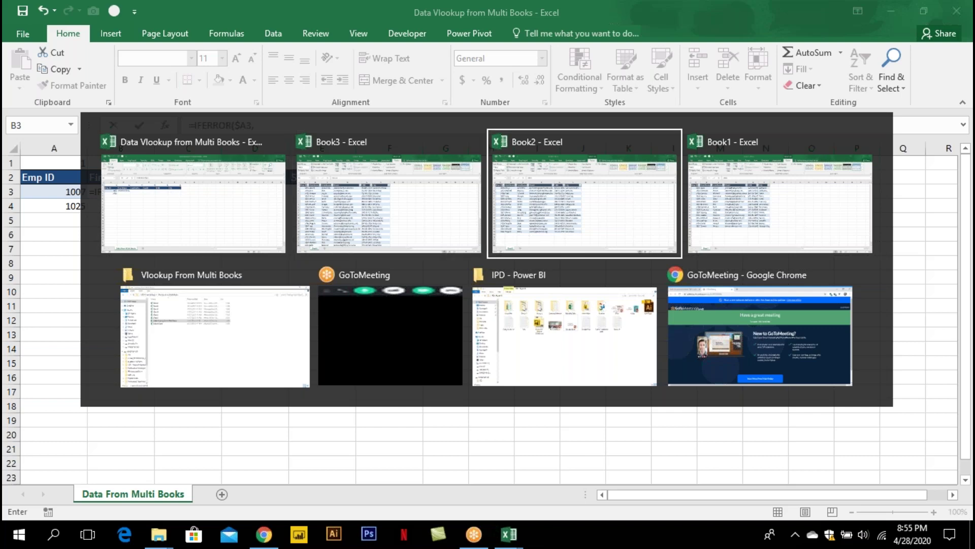
pyautogui.press('Tab')
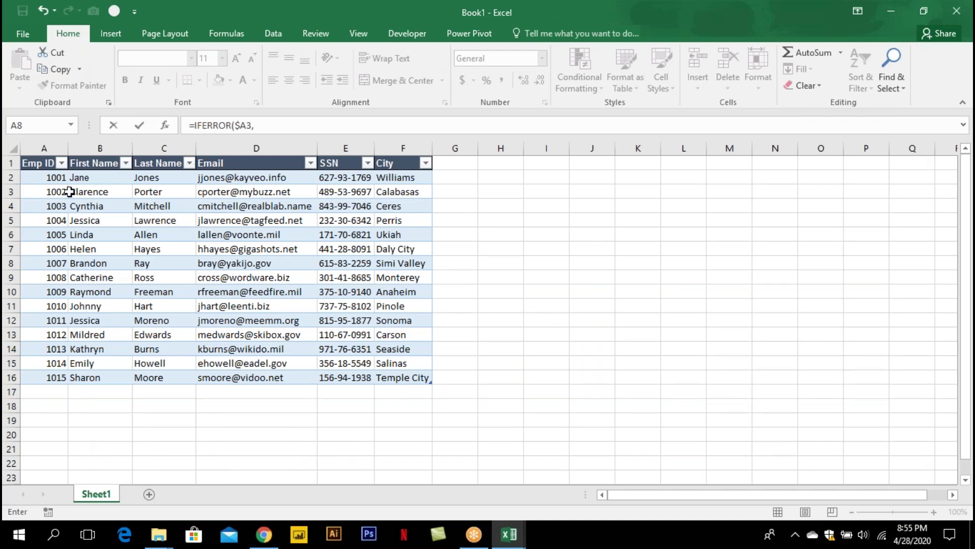
pyautogui.click(238, 127)
pyautogui.write('v')
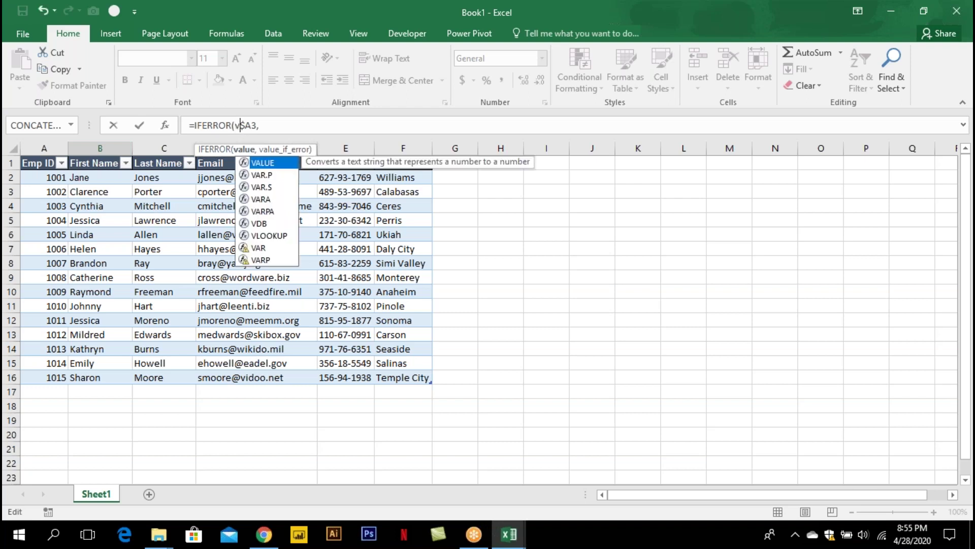
pyautogui.doubleClick(269, 235)
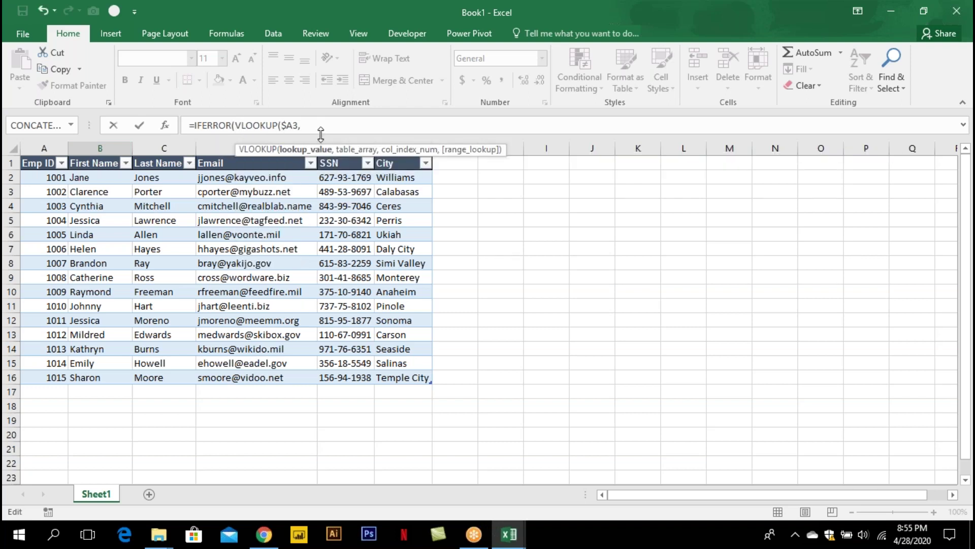
pyautogui.click(325, 128)
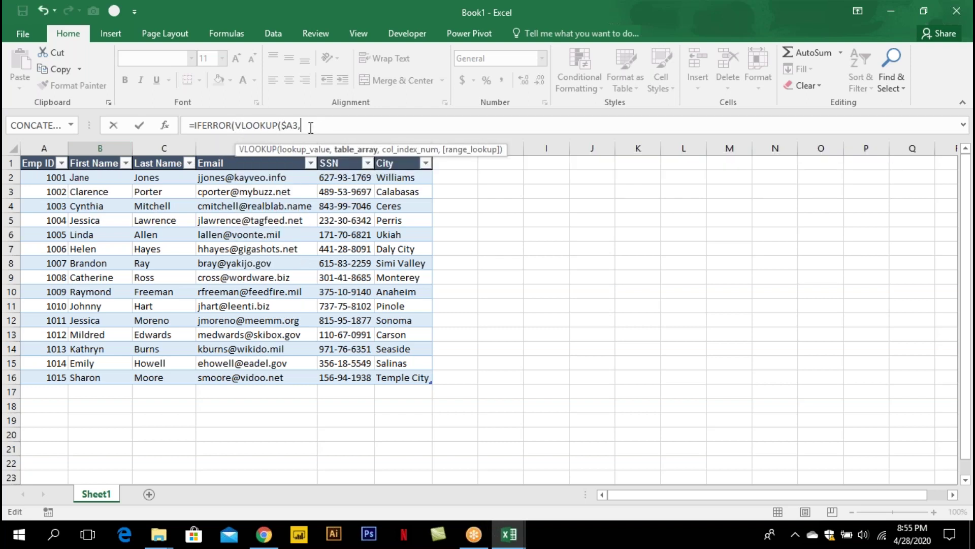
# Complete the first VLOOKUP with Book1's Table1 data as the table array, column index 2 and range lookup 0
pyautogui.click(47, 180)
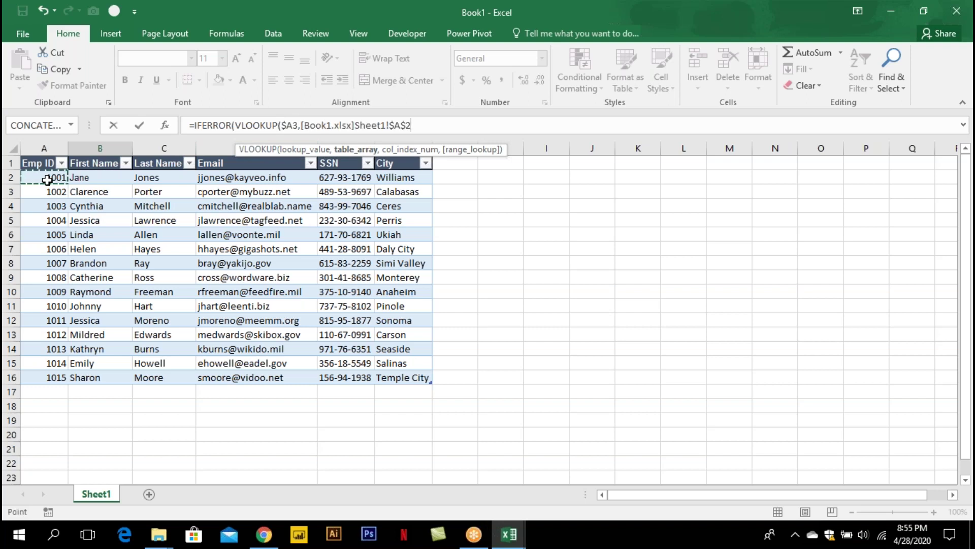
pyautogui.hotkey('ctrl', 'shift', 'Right')
pyautogui.hotkey('ctrl', 'shift', 'Down')
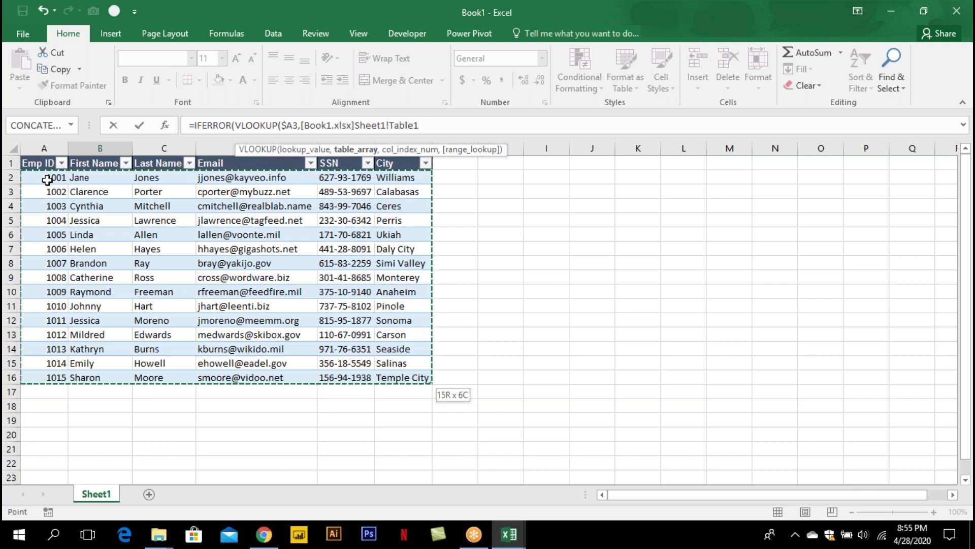
pyautogui.write(',')
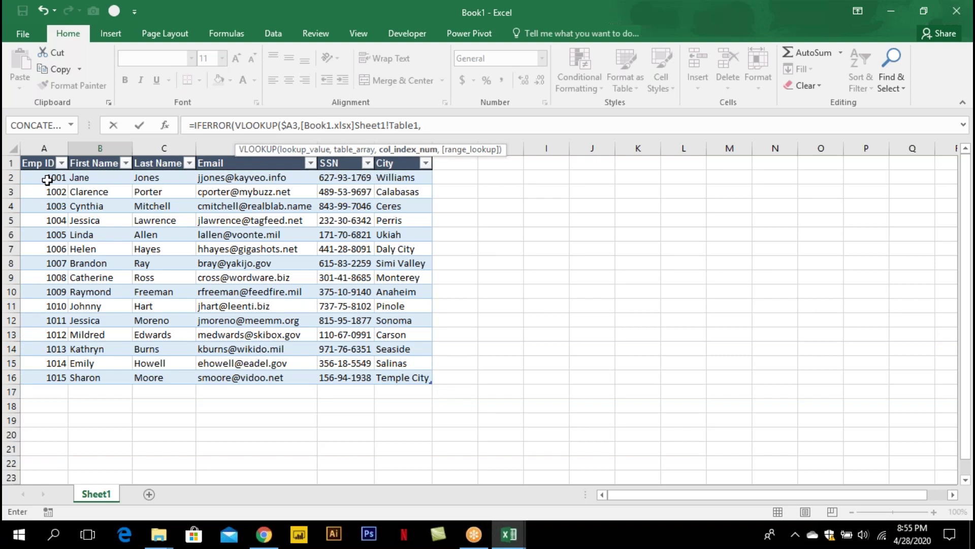
pyautogui.write('2,')
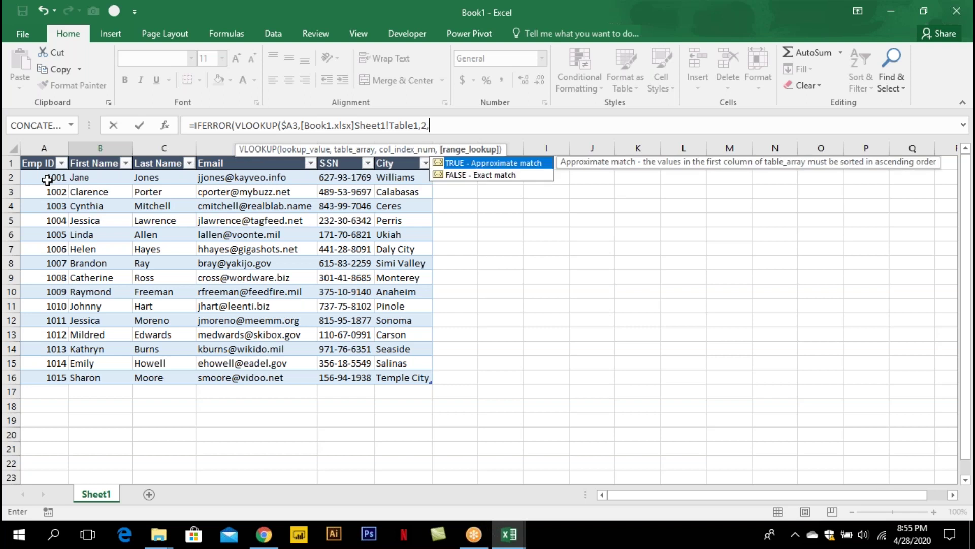
pyautogui.write('0)')
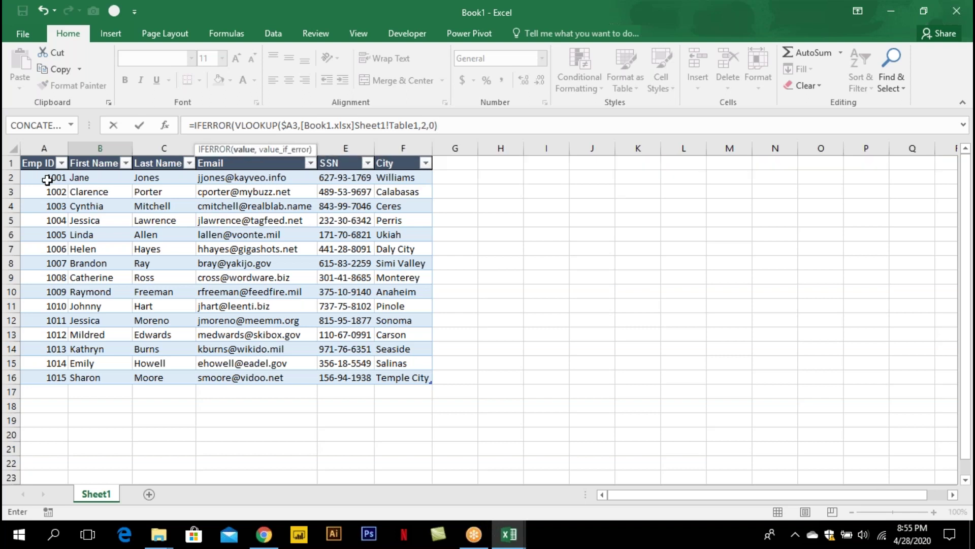
# Add a nested IFERROR with a second VLOOKUP on $a3 as the value if the Book1 lookup fails
pyautogui.write(',')
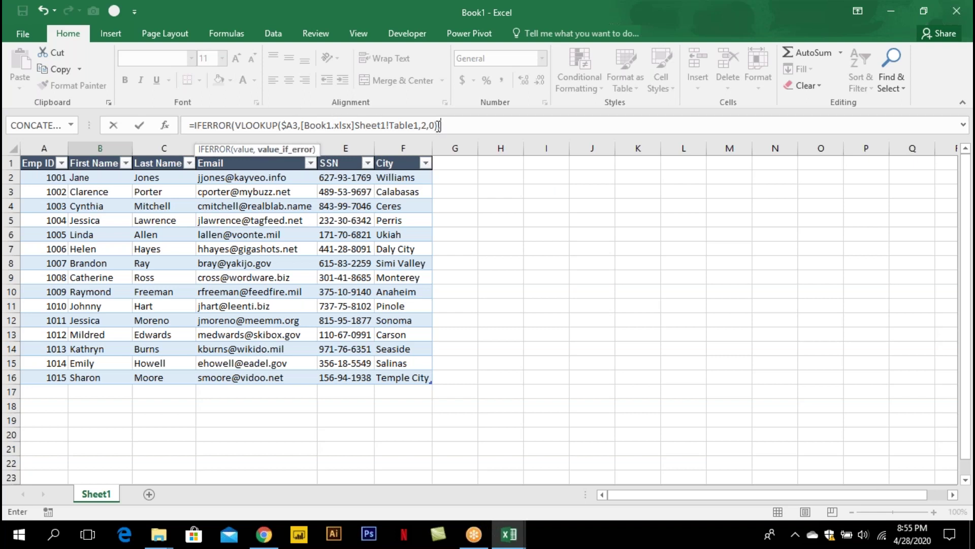
pyautogui.write('IFERROR(vlo')
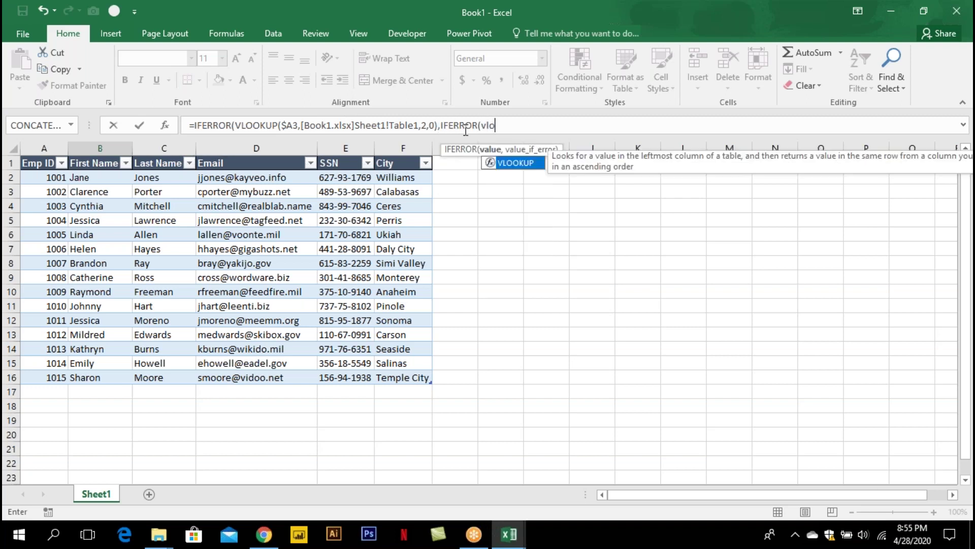
pyautogui.press('Tab')
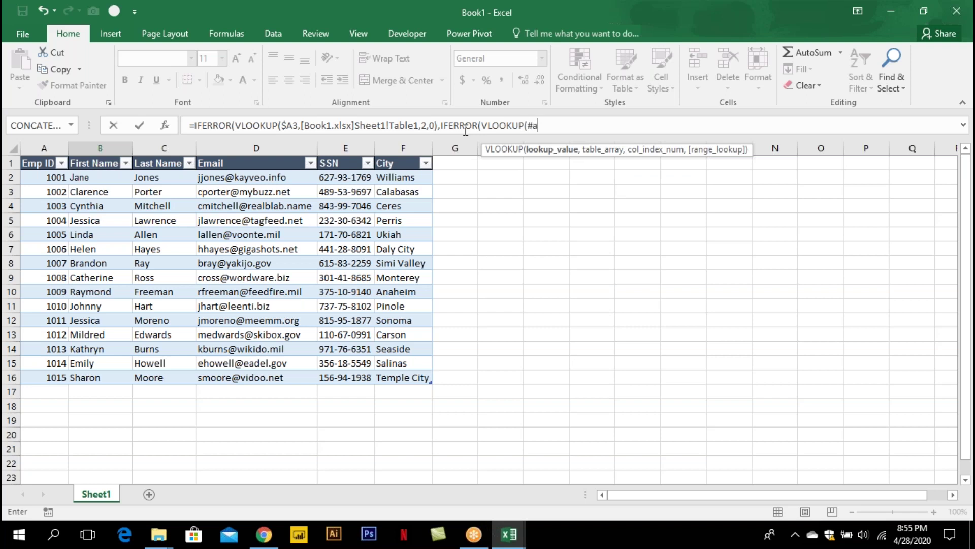
pyautogui.write('$a3,')
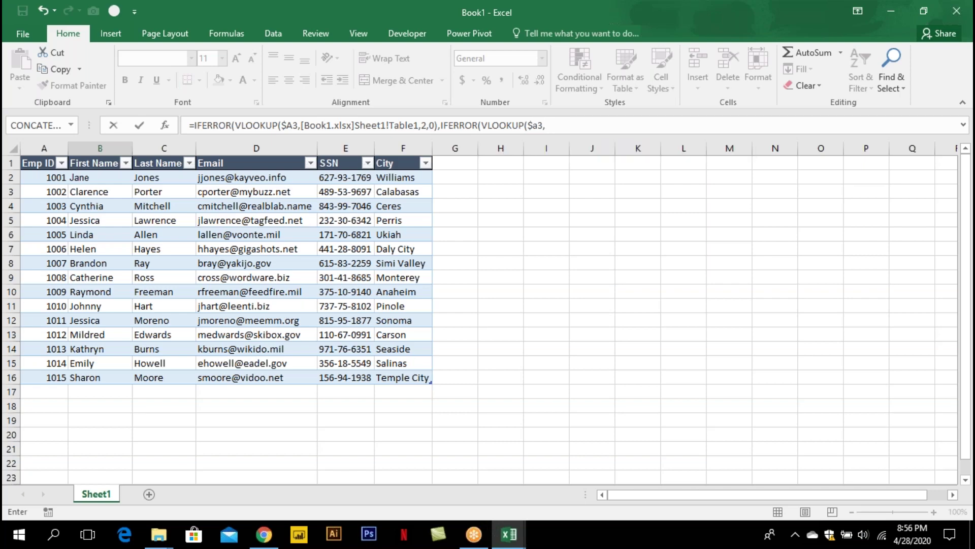
# Complete the second VLOOKUP with Book2's Table2 data on Sheet2 as the table array, column index 2 and range lookup 0
pyautogui.hotkey('alt', 'Tab')
pyautogui.press('Tab')
pyautogui.press('Tab')
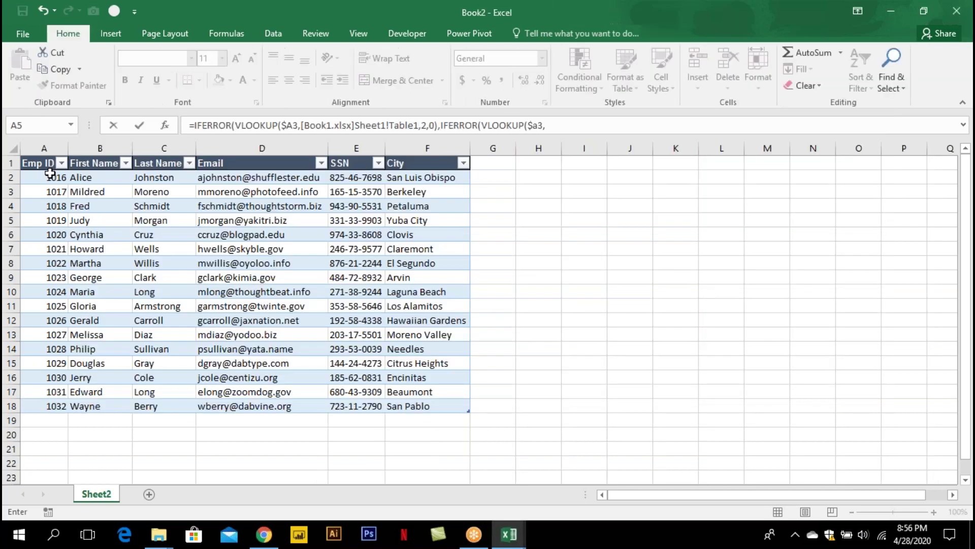
pyautogui.moveTo(49, 174); pyautogui.dragTo(468, 409)
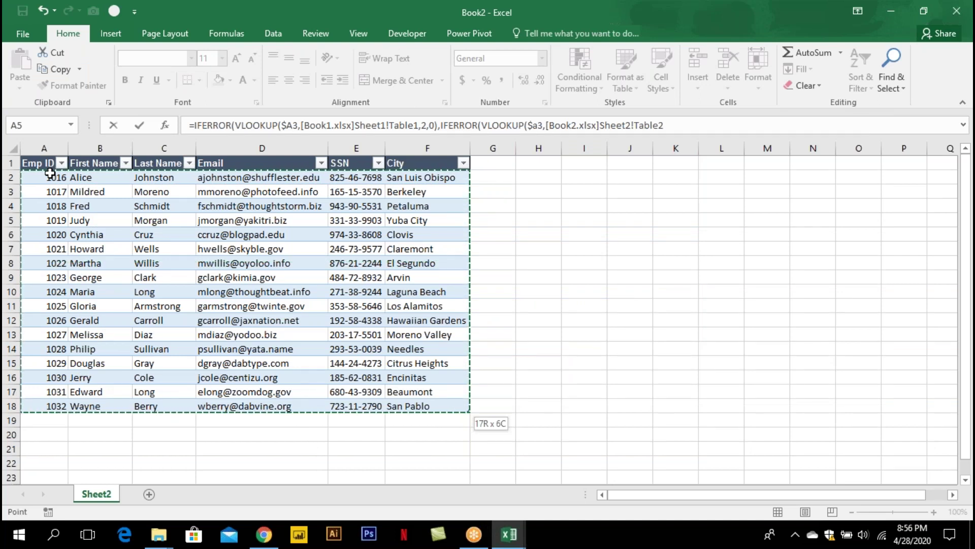
pyautogui.write(',2,0')
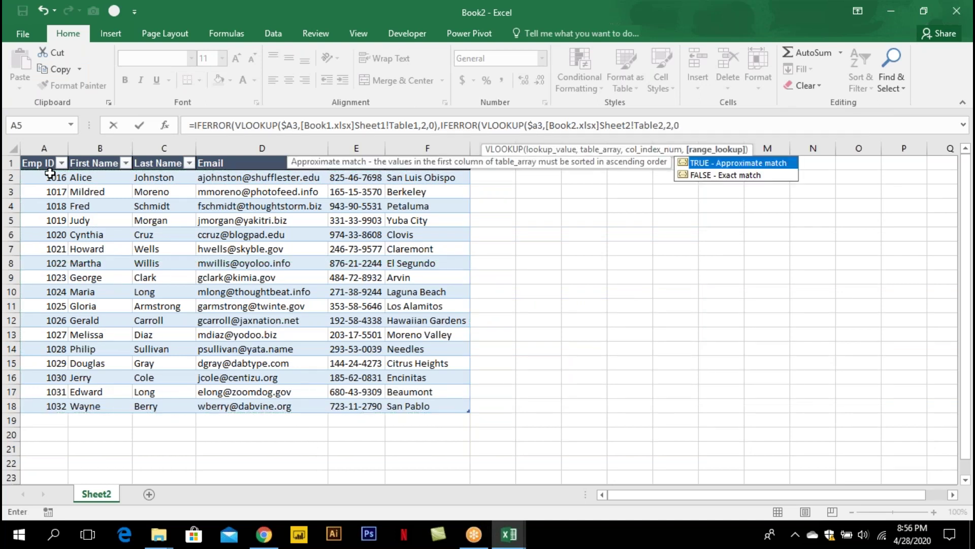
# Close the Book2 lookup and add a nested IFERROR with a third VLOOKUP on $a3 as its value if error
pyautogui.write('),if')
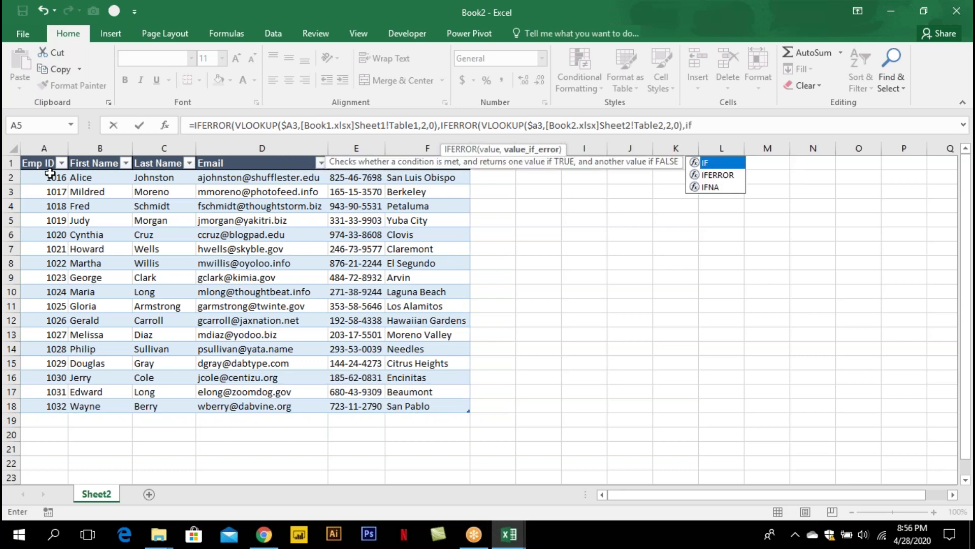
pyautogui.press('Down')
pyautogui.press('Tab')
pyautogui.write('vl')
pyautogui.press('Tab')
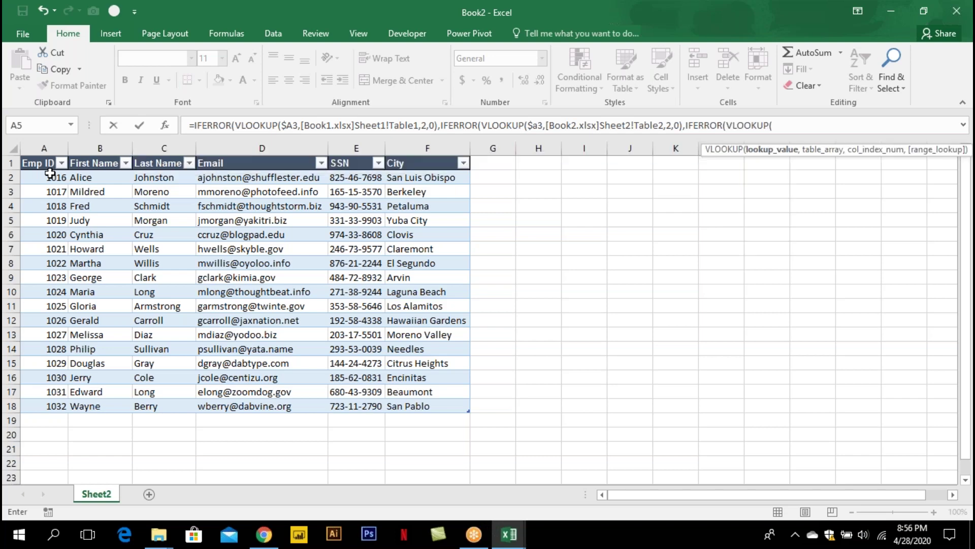
pyautogui.write('$a3,')
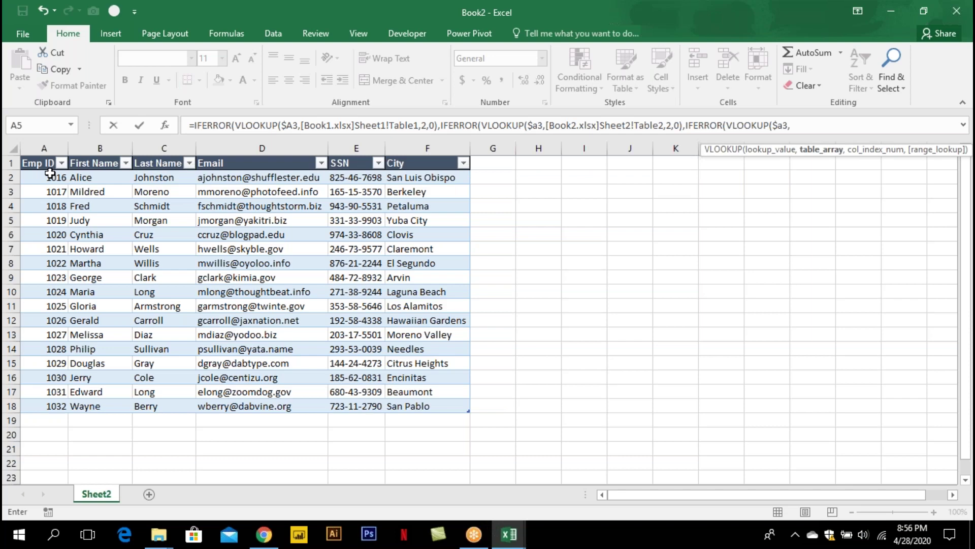
# Finish the formula with Book3's Table3 data, column index 2, range lookup 0 and "-" as the final fallback, and enter it
pyautogui.hotkey('alt', 'Tab')
pyautogui.hotkey('alt', 'Tab')
pyautogui.hotkey('alt', 'Tab')
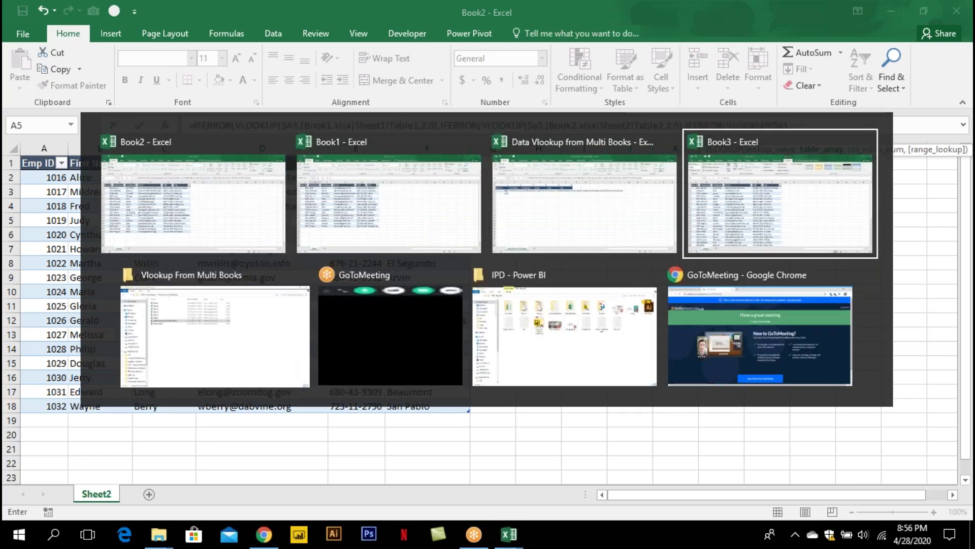
pyautogui.click(42, 183)
pyautogui.hotkey('ctrl', 'shift', 'Right')
pyautogui.hotkey('ctrl', 'shift', 'Down')
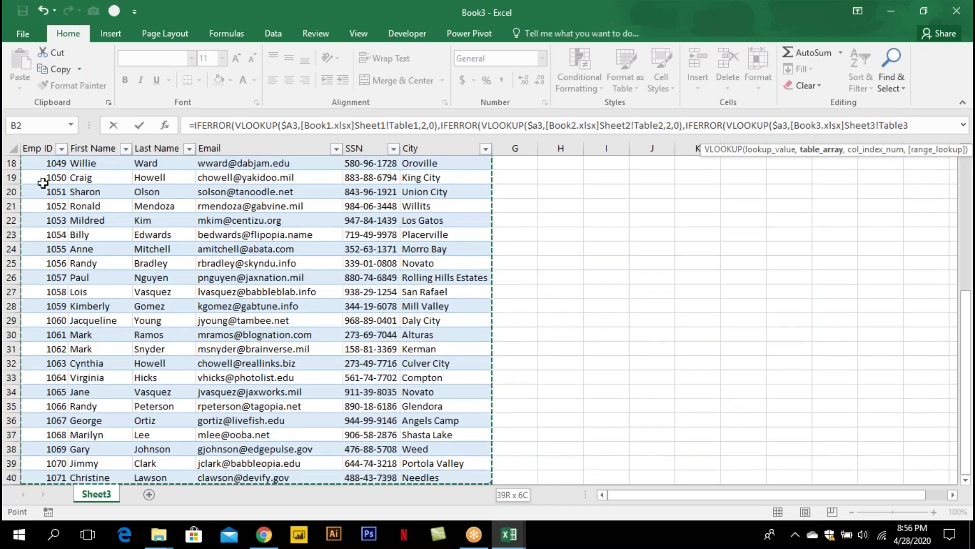
pyautogui.write(',2,0)')
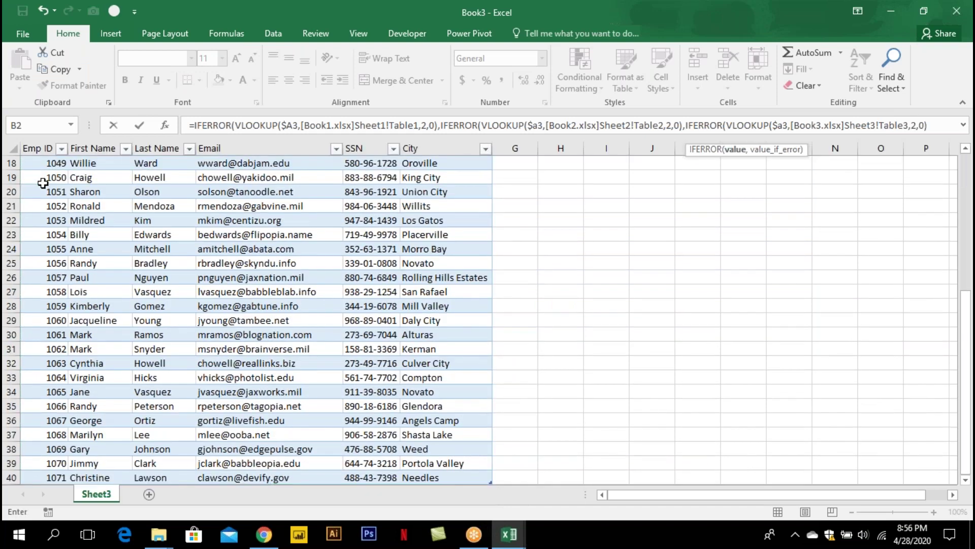
pyautogui.write(',"-")))')
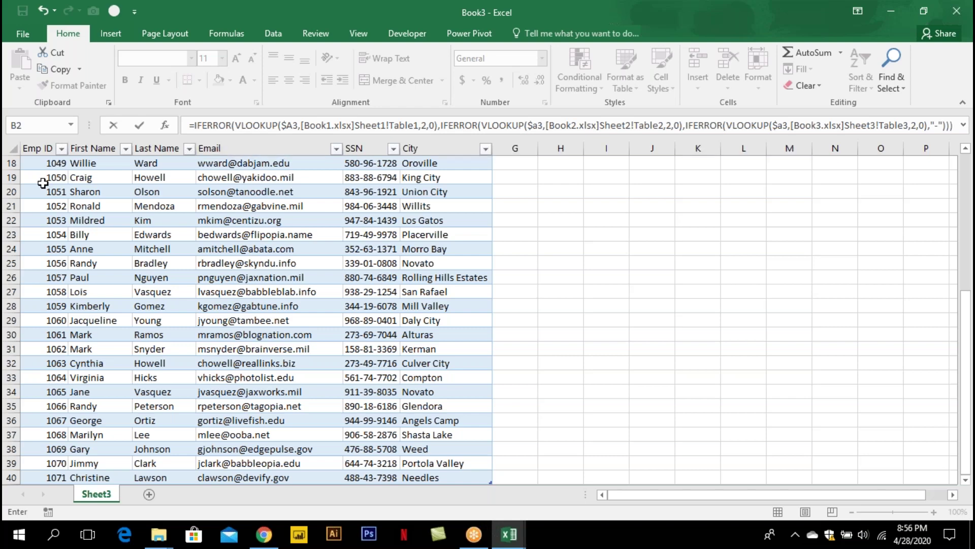
pyautogui.press('Return')
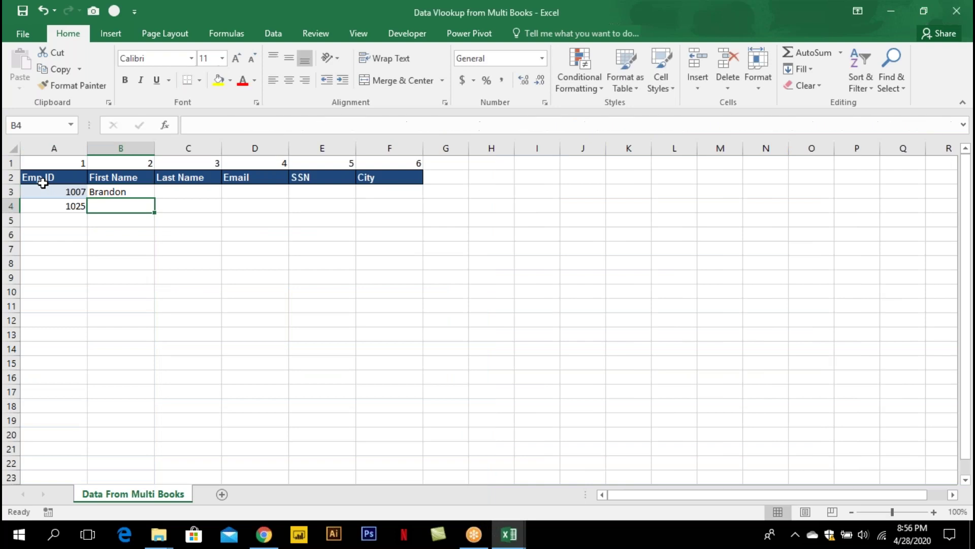
# Copy the formula in B3 across B3:F4 to fill every detail column for both Emp IDs
pyautogui.press('Up')
pyautogui.hotkey('ctrl', 'c')
pyautogui.moveTo(121, 192); pyautogui.dragTo(391, 192)
pyautogui.hotkey('shift', 'Down')
pyautogui.press('Return')
pyautogui.press('Down')
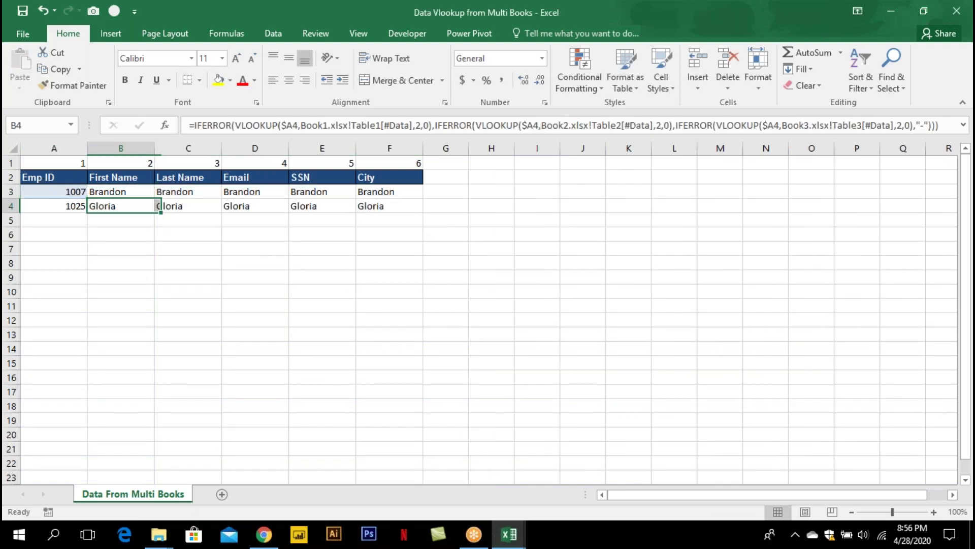
# Test the fallback by entering an Emp ID in A4 that none of the three books contains
pyautogui.press('Left')
pyautogui.write('1150')
pyautogui.press('Return')
pyautogui.press('Up')
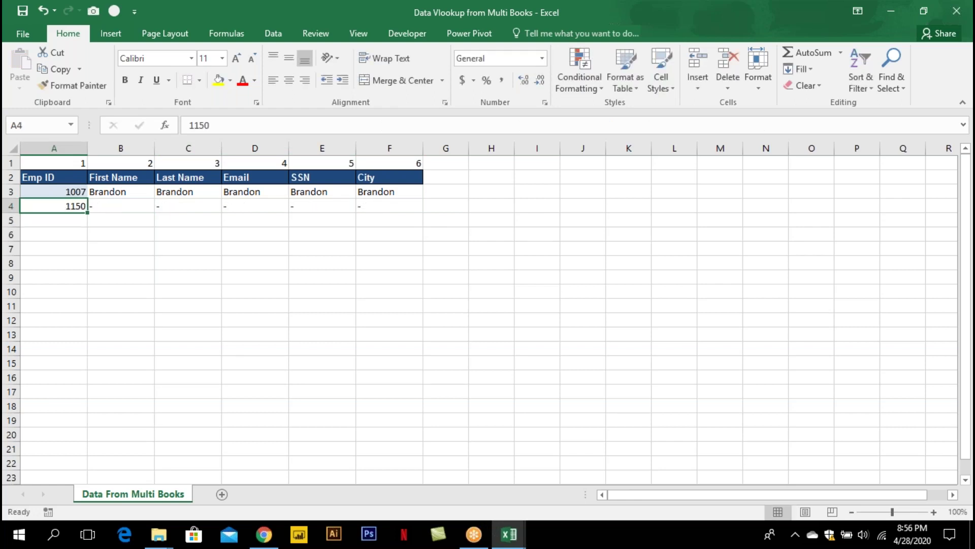
# Change the Emp ID in A4 to one that is listed in Book3
pyautogui.write('115')
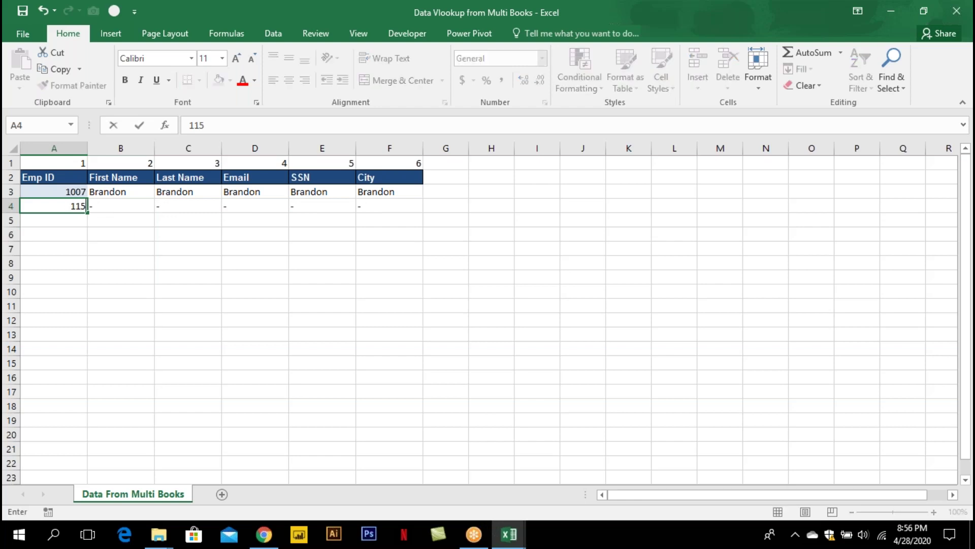
pyautogui.press('BackSpace')
pyautogui.press('BackSpace')
pyautogui.write('050')
pyautogui.press('Return')
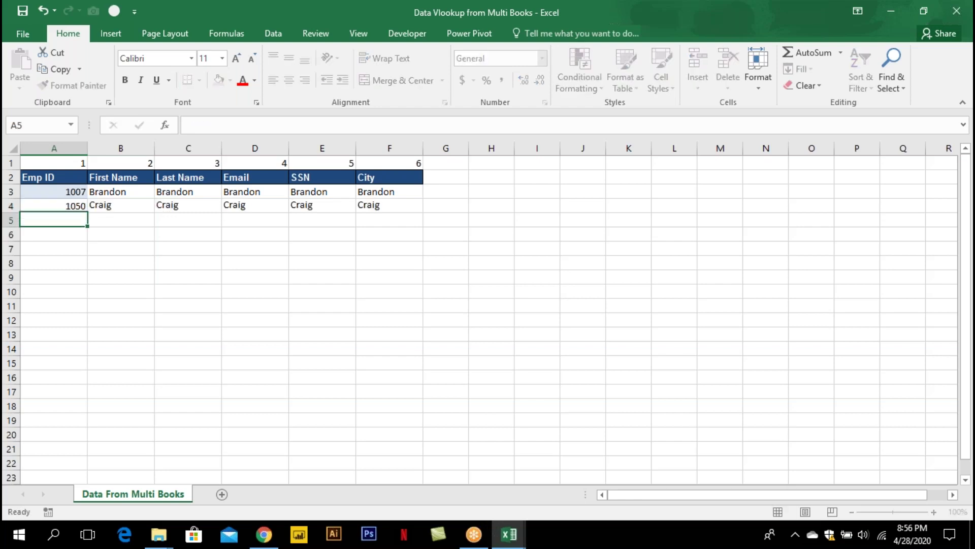
# Examine the column index arguments in B4's nested lookup formula, leaving the formula unedited
pyautogui.press('Up')
pyautogui.press('Right')
pyautogui.press('F2')
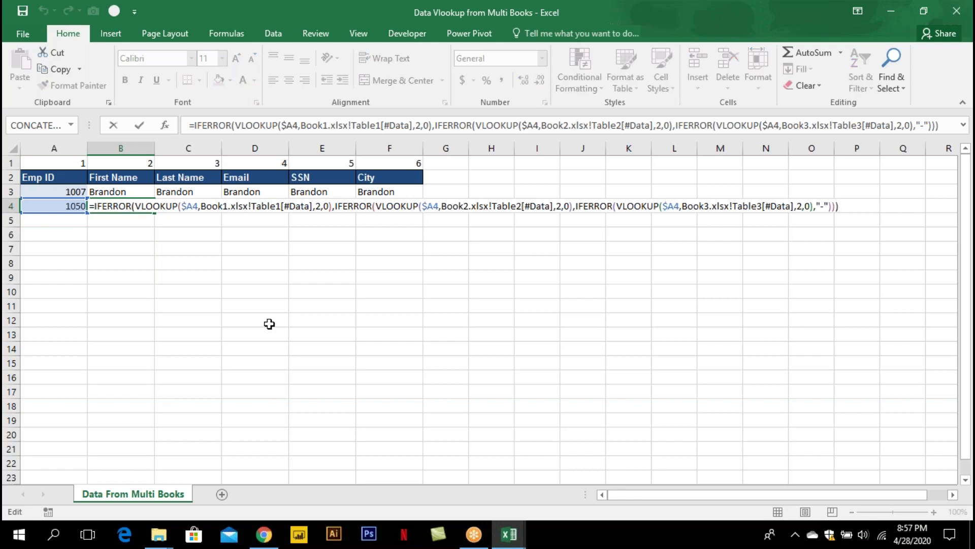
pyautogui.press('Escape')
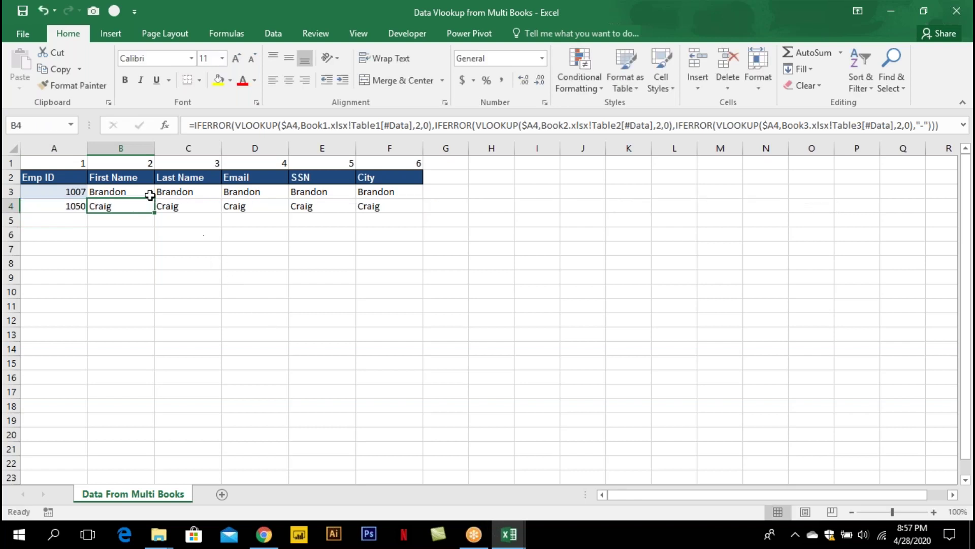
# In B3's formula, replace the Book1 VLOOKUP's column index with a row-locked reference to the number above First Name, B$1
pyautogui.doubleClick(139, 192)
pyautogui.click(320, 191)
pyautogui.press('BackSpace')
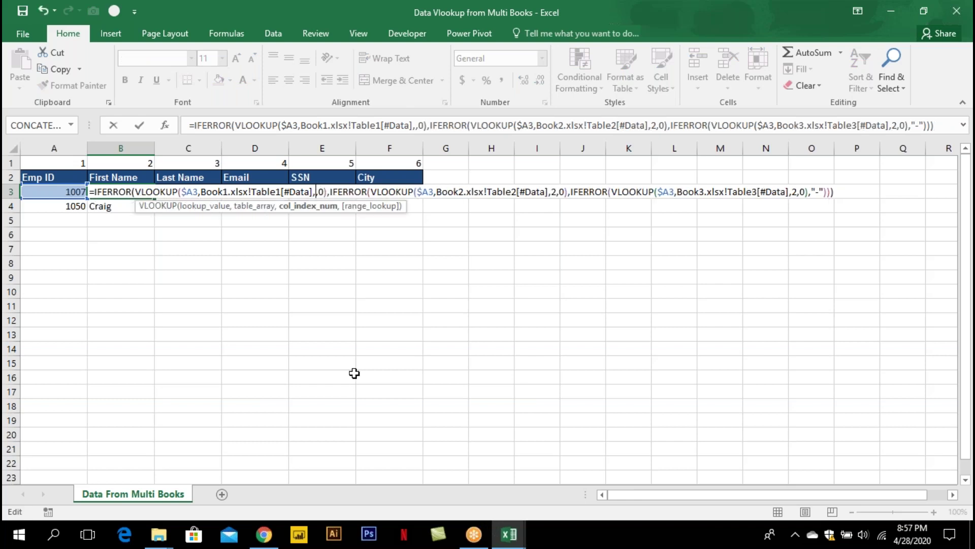
pyautogui.click(135, 161)
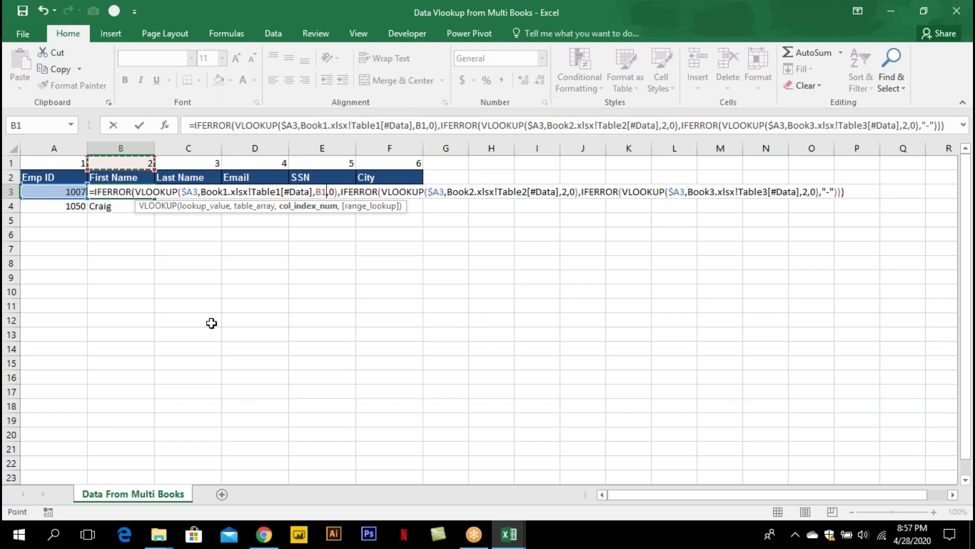
pyautogui.press('F4')
pyautogui.press('F4')
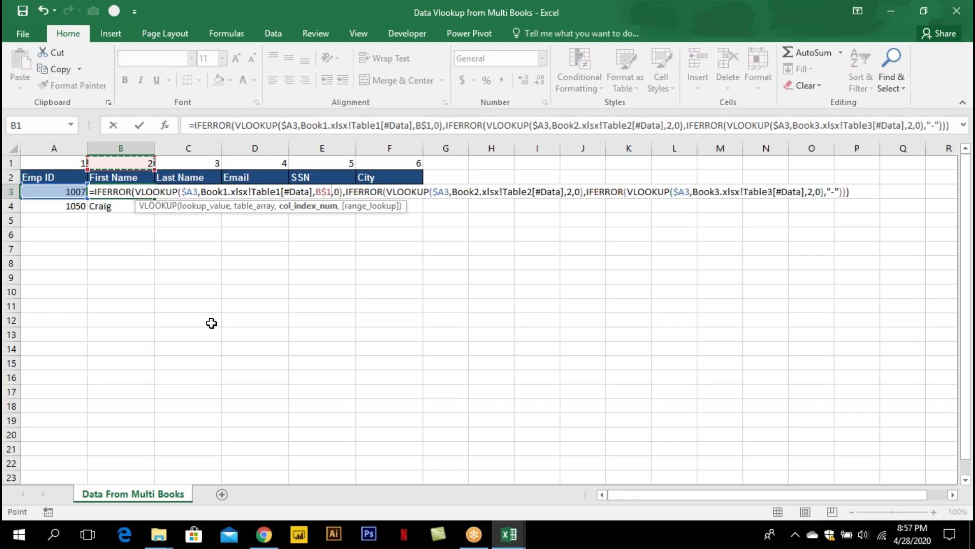
# Replace the column index of the Book2 VLOOKUP in B3 with the row-locked reference B$1
pyautogui.click(575, 192)
pyautogui.press('BackSpace')
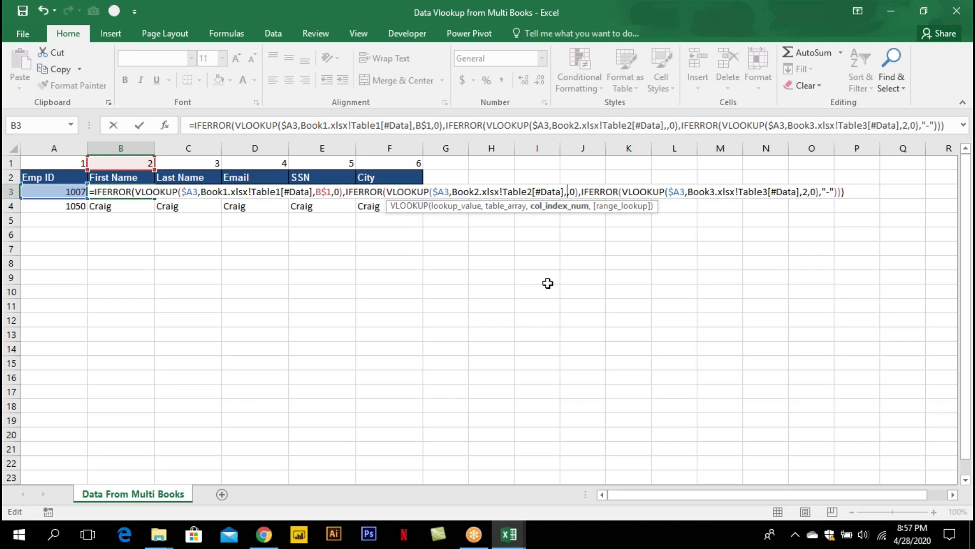
pyautogui.click(136, 163)
pyautogui.press('F4')
pyautogui.press('F4')
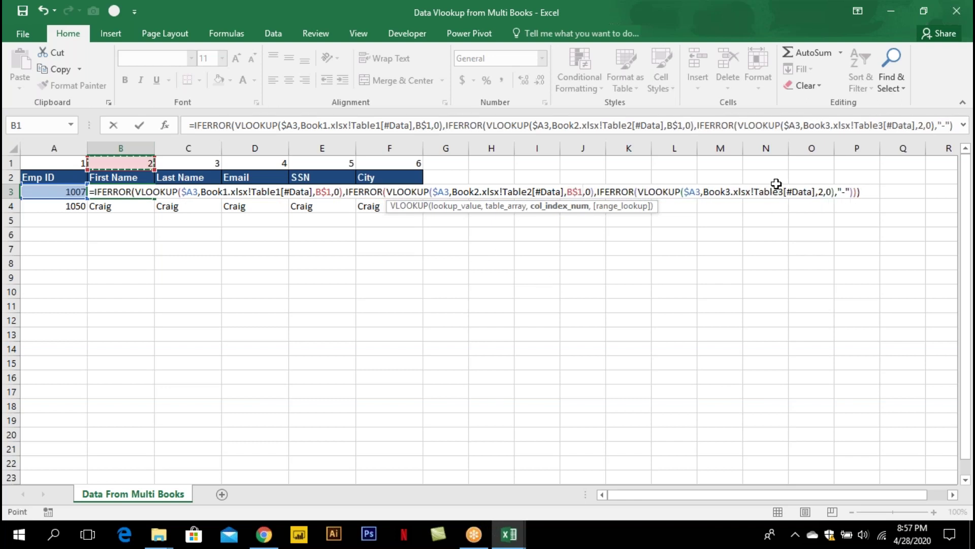
# Replace the column index of the Book3 VLOOKUP in B3 with B$1 and enter the revised formula
pyautogui.click(822, 192)
pyautogui.press('BackSpace')
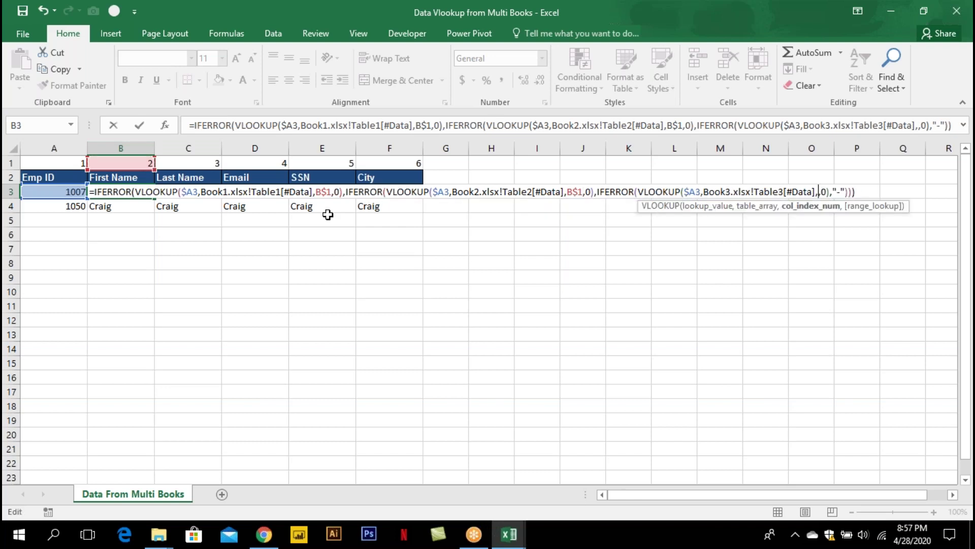
pyautogui.click(137, 162)
pyautogui.press('F4')
pyautogui.press('F4')
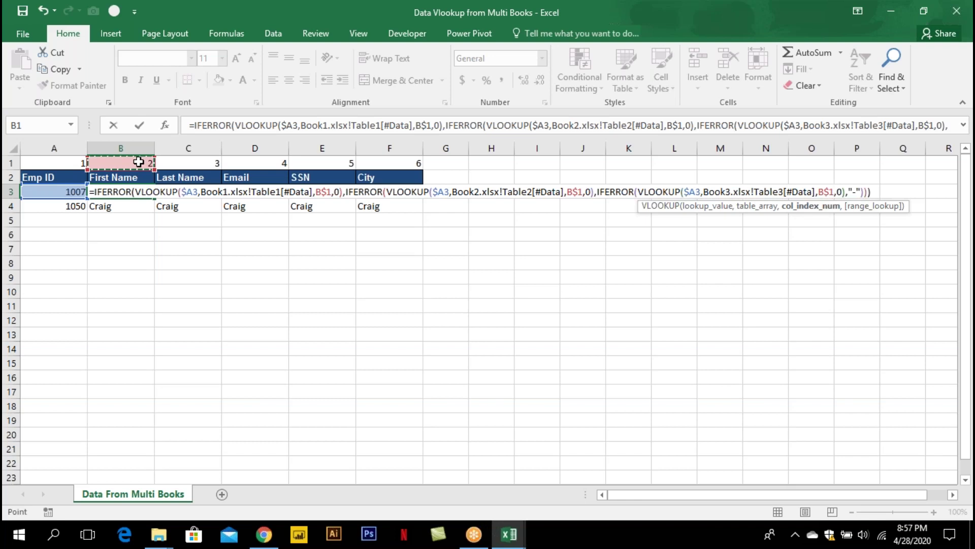
pyautogui.press('Return')
# Copy the revised formula from B3 over B3:F4 and autofit the Email column's width
pyautogui.press('Up')
pyautogui.hotkey('ctrl', 'c')
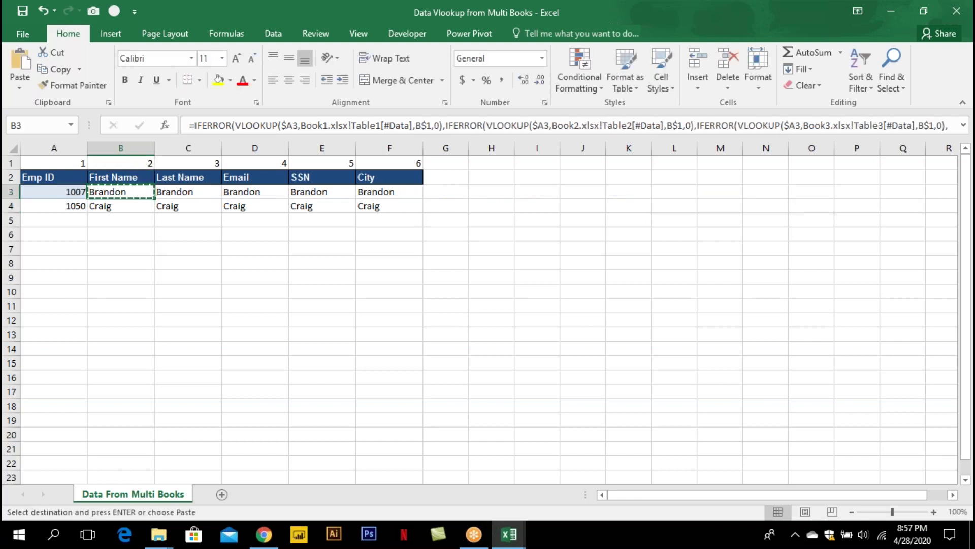
pyautogui.hotkey('ctrl', 'shift', 'Right')
pyautogui.hotkey('ctrl', 'shift', 'Down')
pyautogui.hotkey('ctrl', 'v')
pyautogui.press('Down')
pyautogui.press('Down')
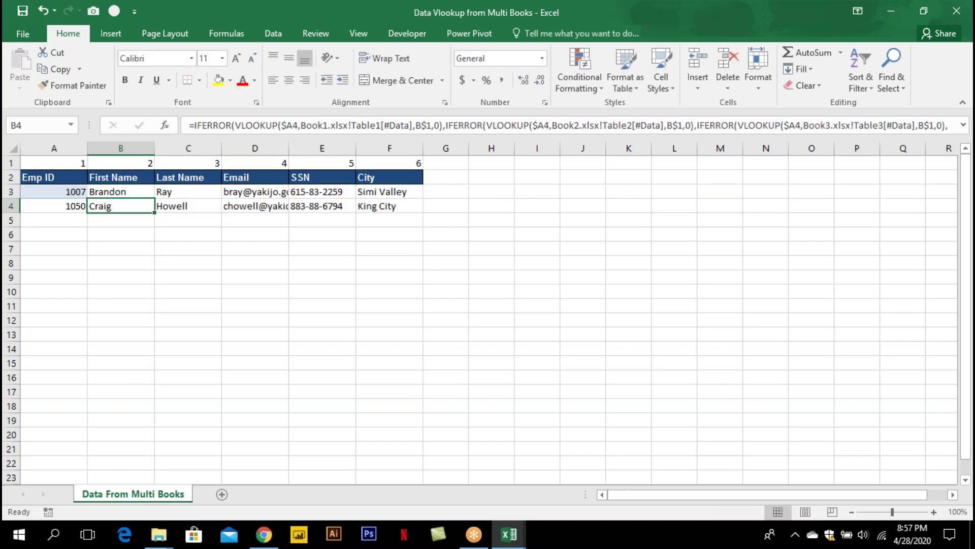
pyautogui.press('Escape')
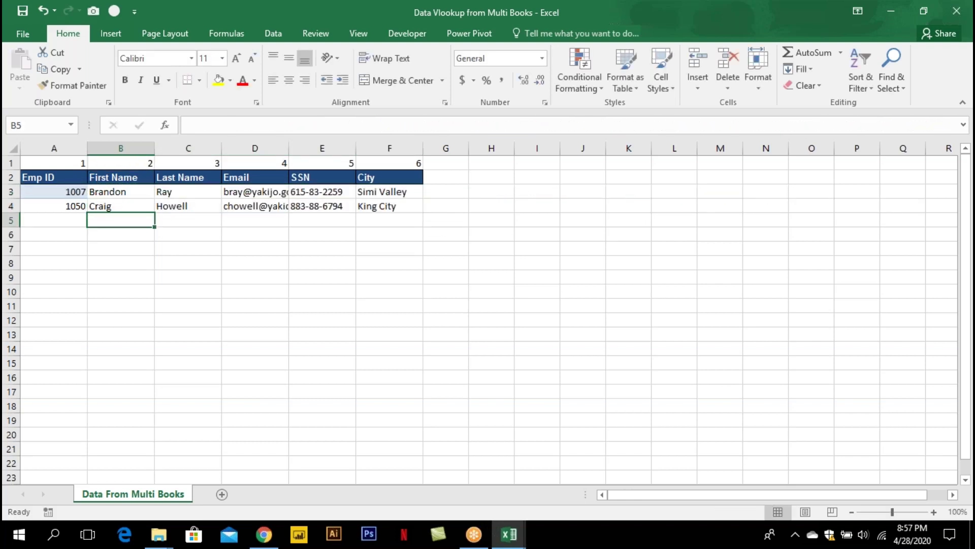
pyautogui.doubleClick(288, 148)
# Test the revised formulas by entering two different Emp IDs in A4 that are missing from all three books
pyautogui.click(48, 203)
pyautogui.press('F2')
pyautogui.press('BackSpace')
pyautogui.press('BackSpace')
pyautogui.press('BackSpace')
pyautogui.press('BackSpace')
pyautogui.write('1105')
pyautogui.press('Return')
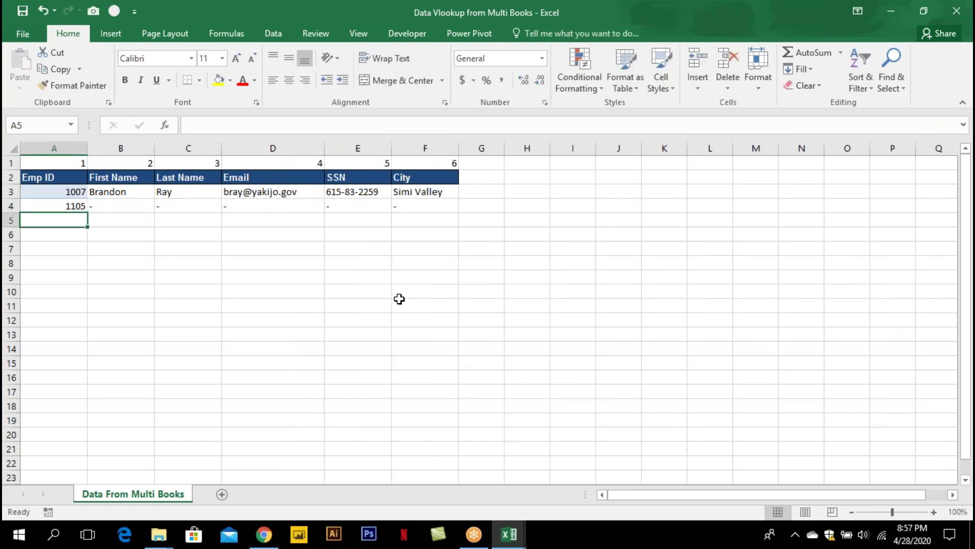
pyautogui.press('Up')
pyautogui.write('1')
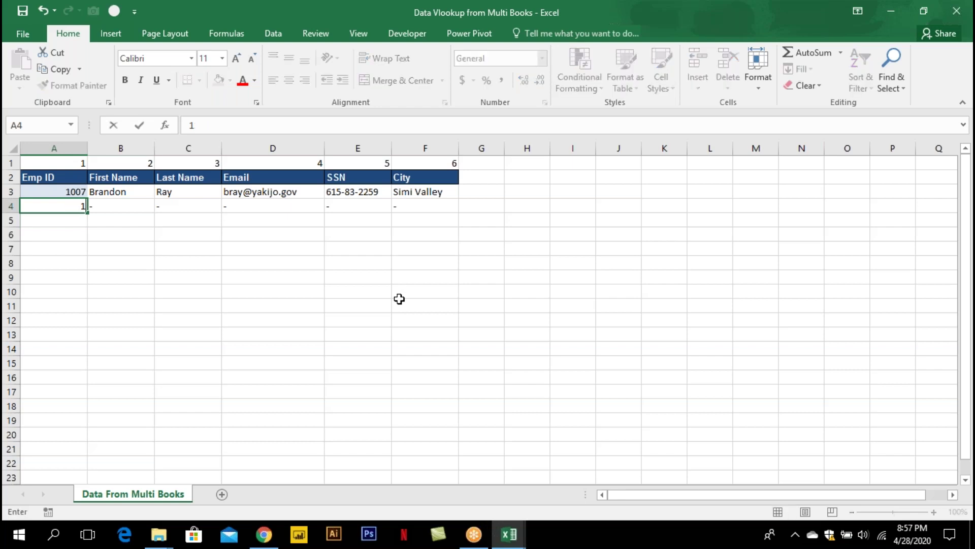
pyautogui.write('111')
pyautogui.press('Return')
# Restore the Emp ID in A4 to the Book3 employee's ID used before the fallback test
pyautogui.press('Up')
pyautogui.press('F2')
pyautogui.press('BackSpace')
pyautogui.press('BackSpace')
pyautogui.press('BackSpace')
pyautogui.press('BackSpace')
pyautogui.write('1050')
pyautogui.press('Return')
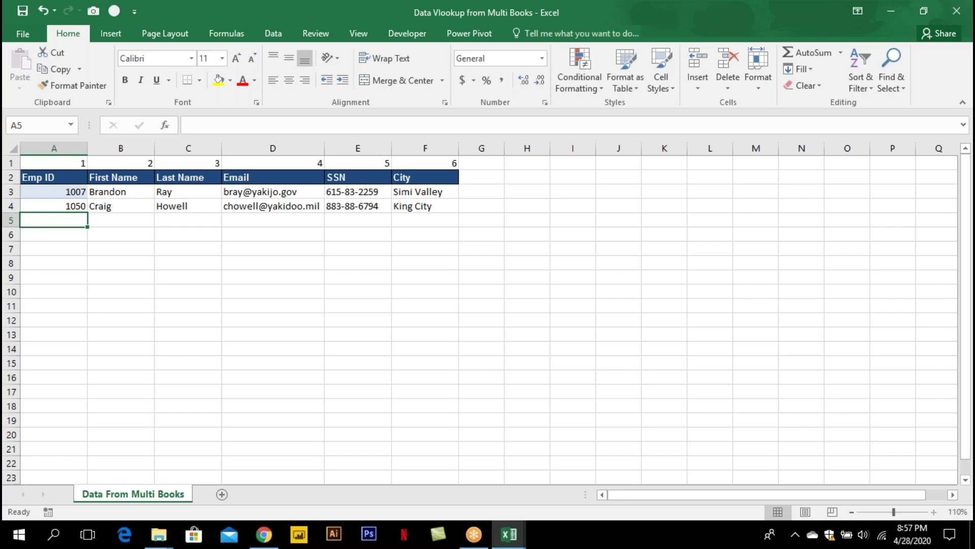
# Enlarge the sheet view to 120% and examine the completed nested IFERROR and VLOOKUP formula in B4
pyautogui.click(934, 512)
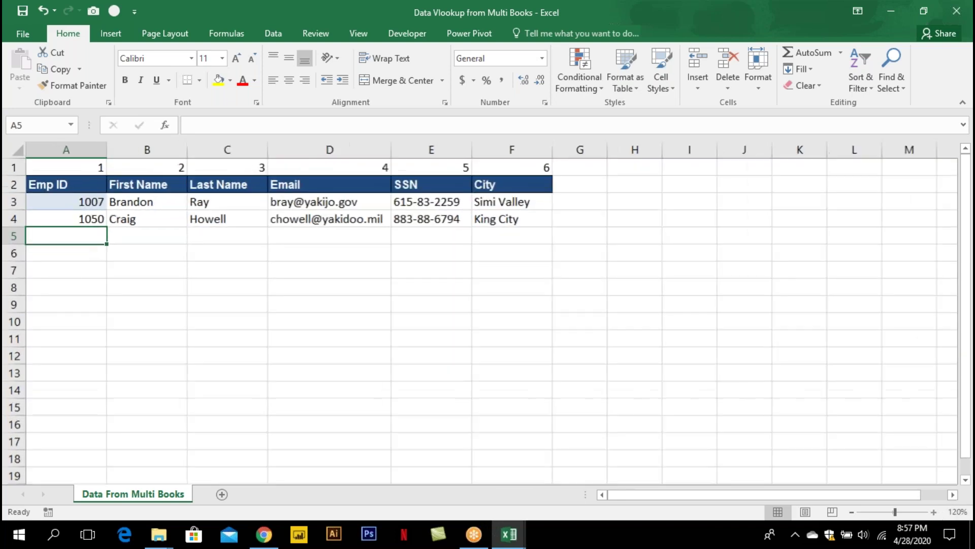
pyautogui.click(137, 224)
pyautogui.press('F2')
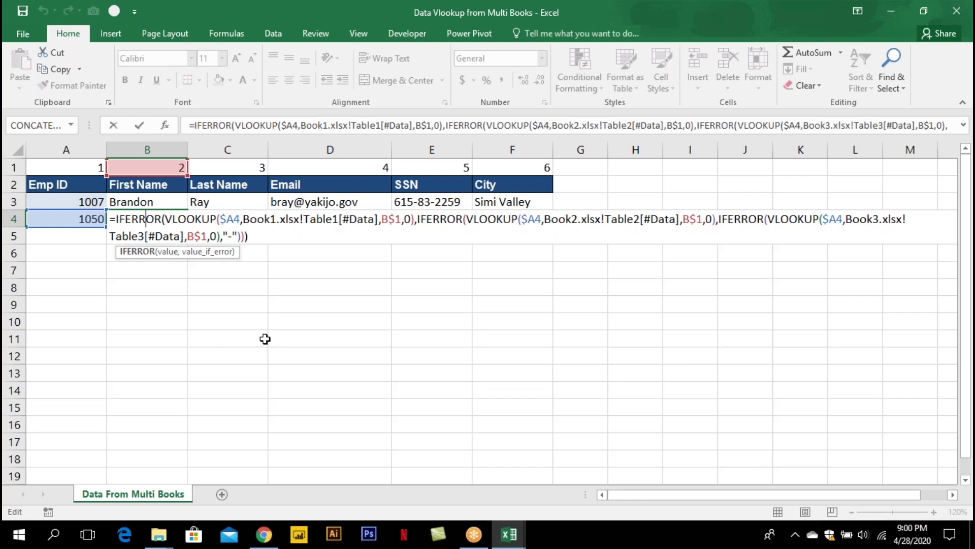
pyautogui.click(716, 22)
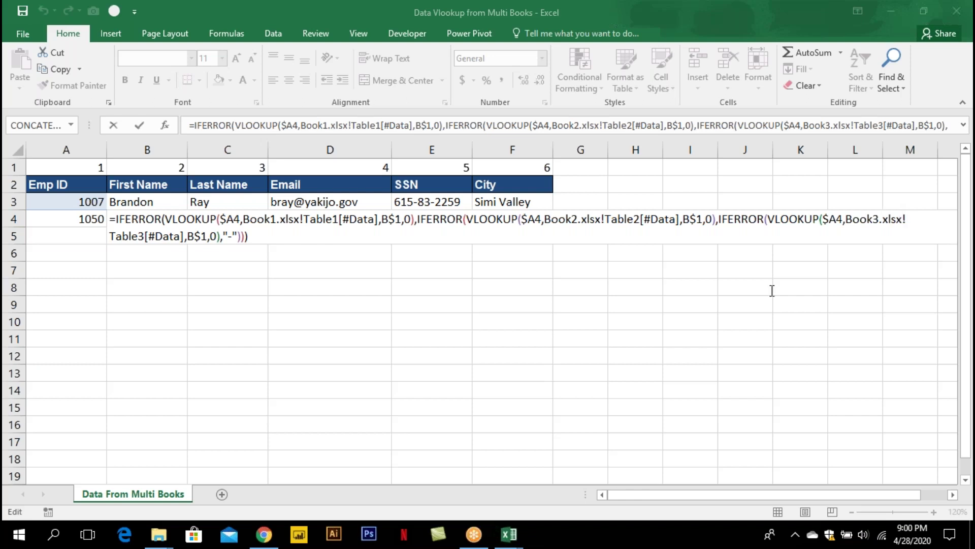
pyautogui.click(146, 219)
pyautogui.hotkey('ctrl', 'Return')
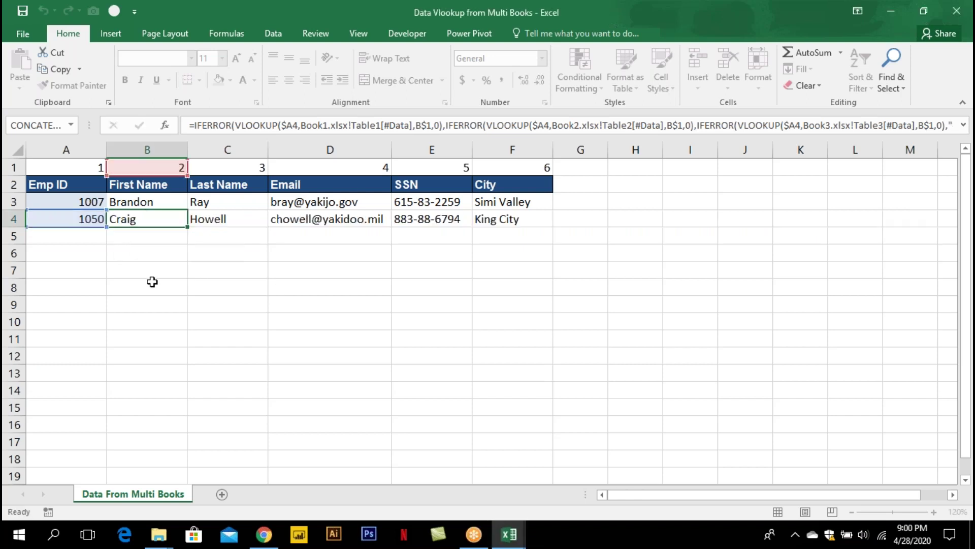
pyautogui.click(78, 219)
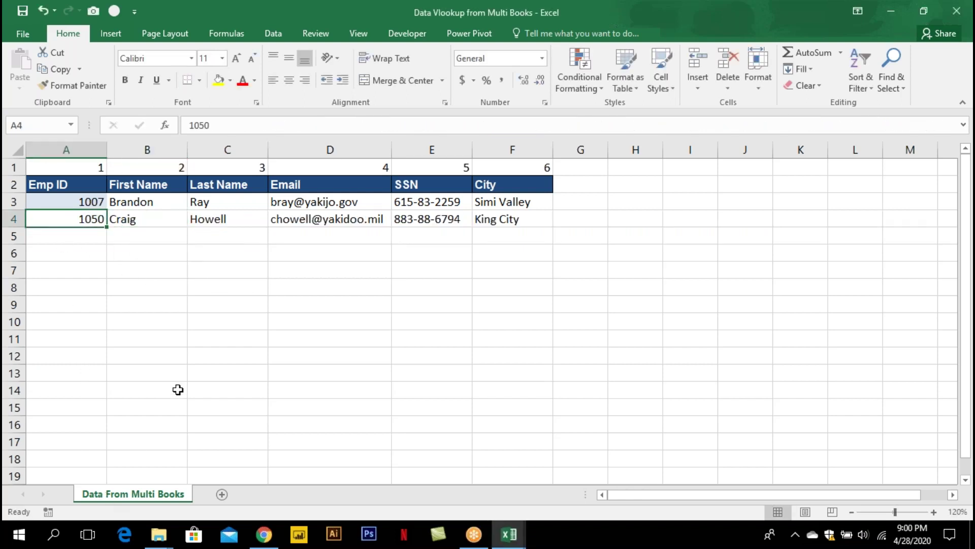
# In Book1, overwrite the second employee's Emp ID in A3 with the first employee's ID to create a duplicate
pyautogui.click(89, 201)
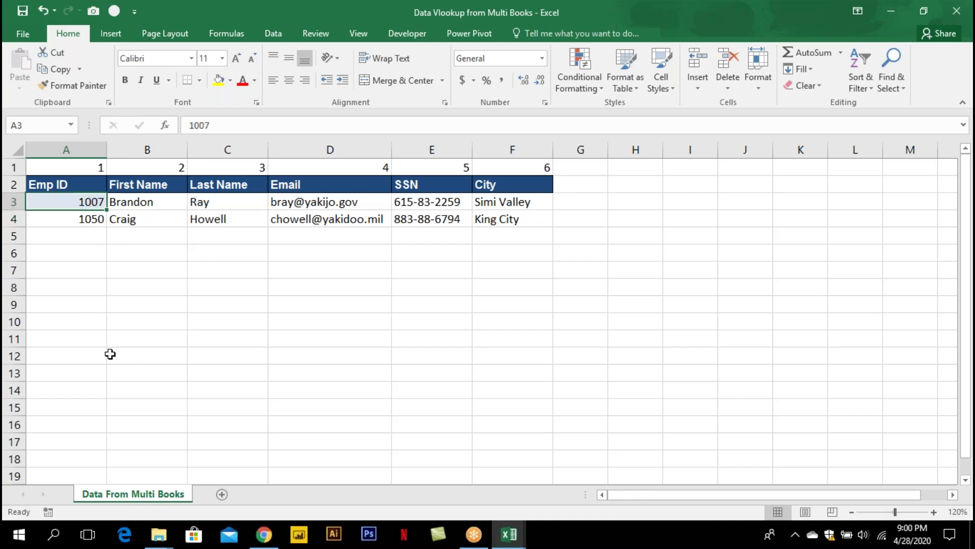
pyautogui.hotkey('alt', 'Tab')
pyautogui.hotkey('alt', 'Tab')
pyautogui.hotkey('alt', 'Tab')
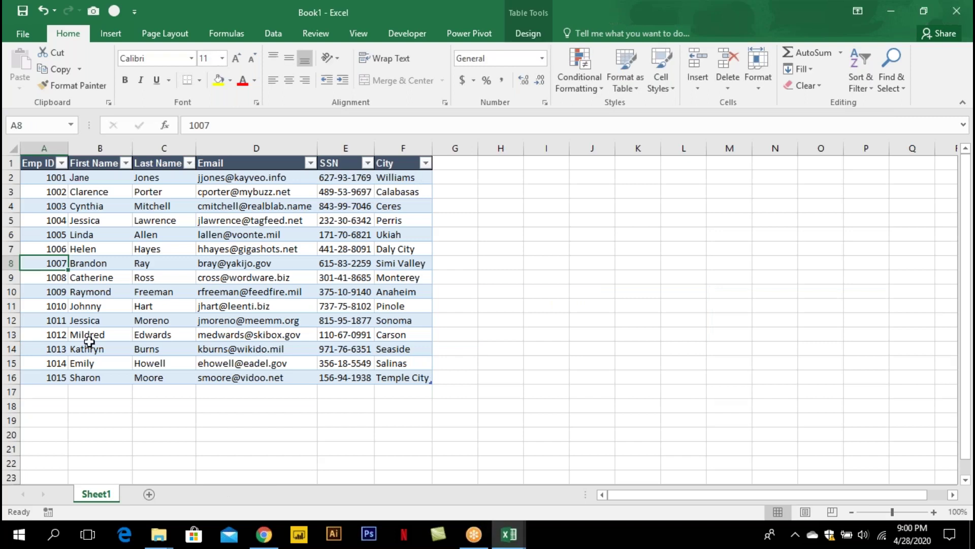
pyautogui.click(45, 177)
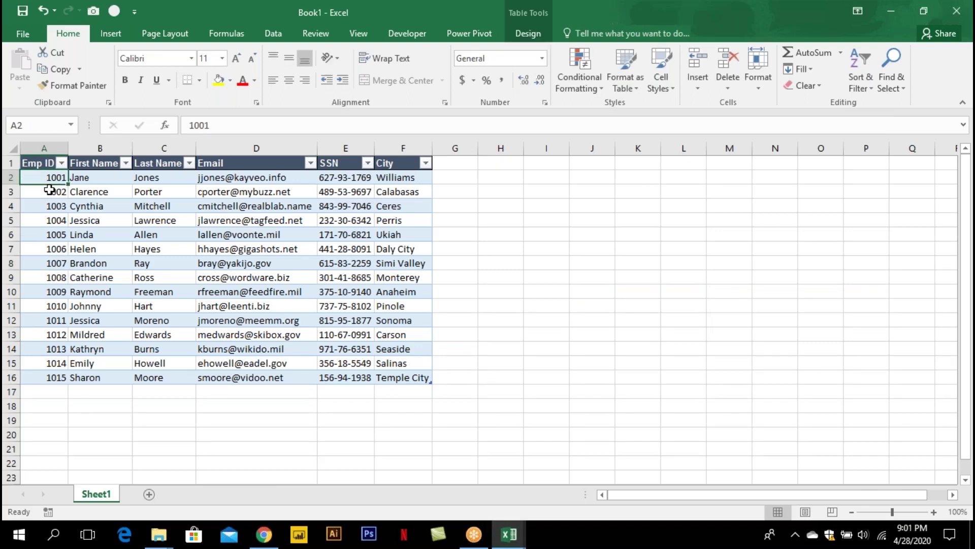
pyautogui.click(49, 189)
pyautogui.write('100')
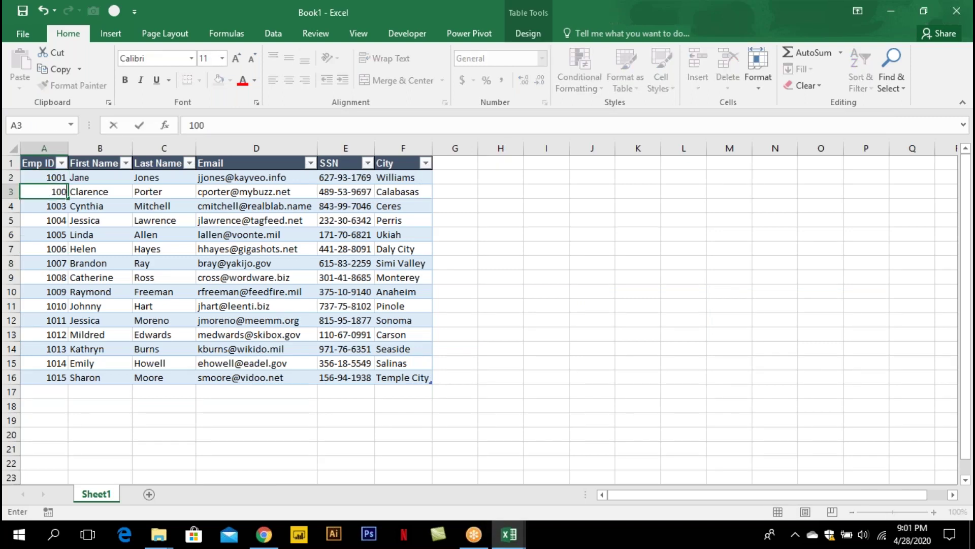
pyautogui.write('1')
pyautogui.press('Tab')
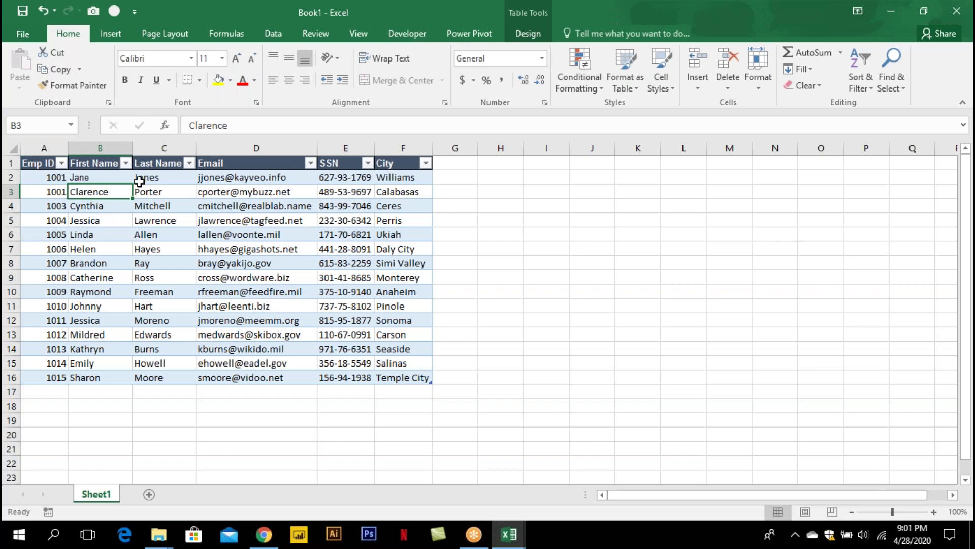
# Test the duplicated Emp ID in A3 and A4 of the lookup workbook, and review the formula in B4
pyautogui.hotkey('alt', 'Tab')
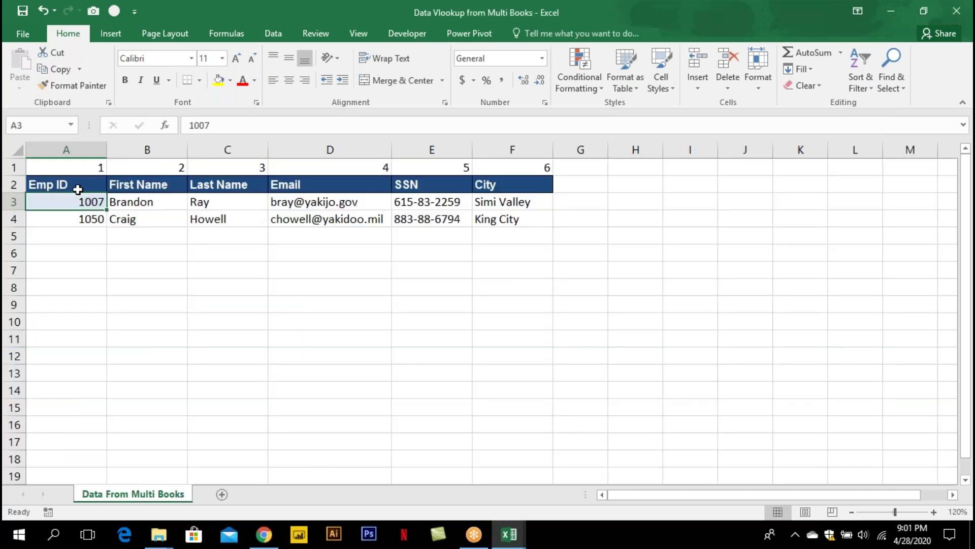
pyautogui.write('1001')
pyautogui.press('Return')
pyautogui.write('1001')
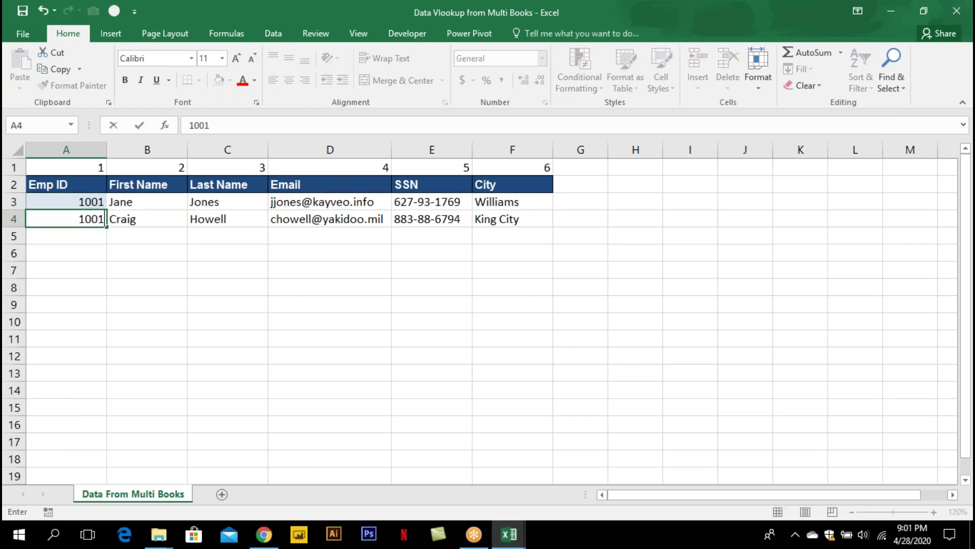
pyautogui.hotkey('ctrl', 'Return')
pyautogui.press('Return')
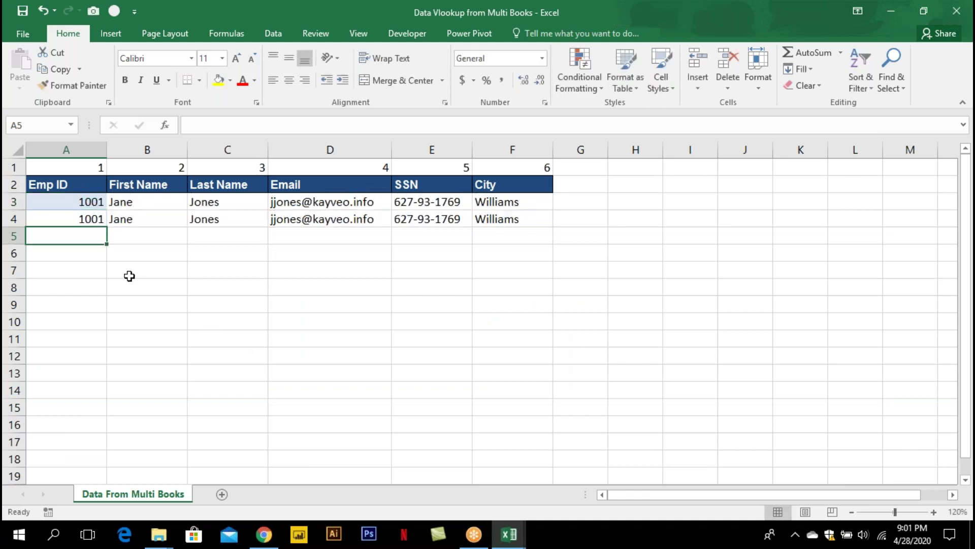
pyautogui.doubleClick(125, 219)
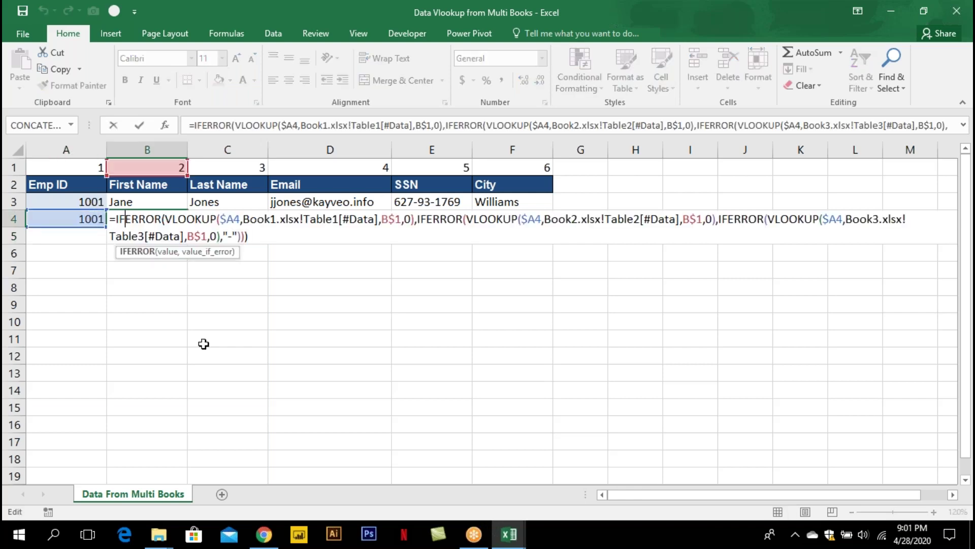
pyautogui.press('Escape')
# Fill all Emp ID cells A2:A16 in Book1 with the date 1-1-2019, and undo the fill
pyautogui.hotkey('alt', 'Tab')
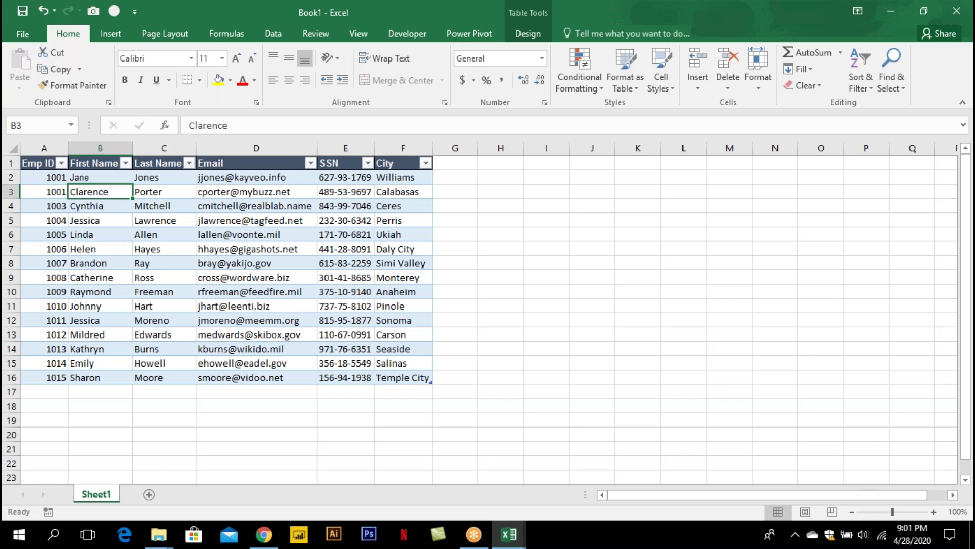
pyautogui.press('Left')
pyautogui.press('Up')
pyautogui.hotkey('ctrl', 'shift', 'Down')
pyautogui.write('1-1-2019')
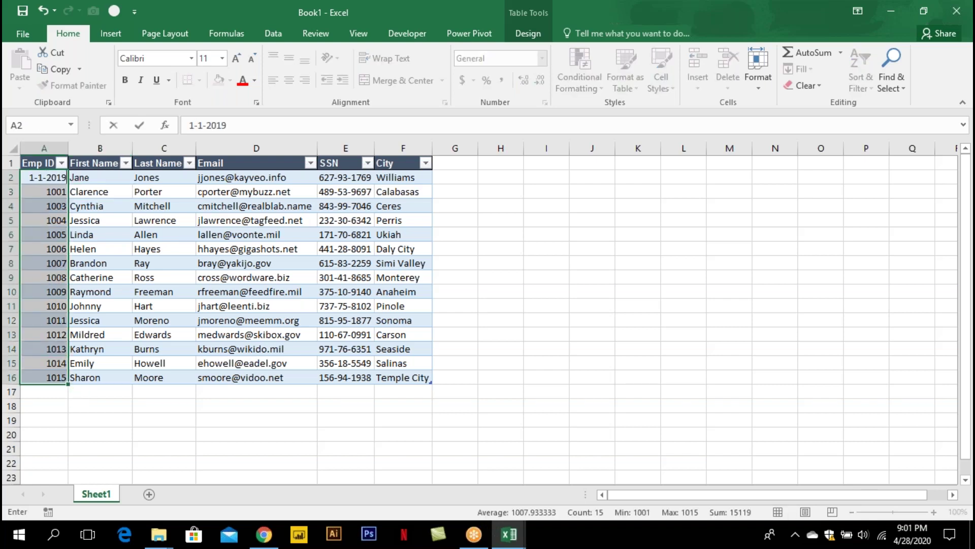
pyautogui.hotkey('ctrl', 'Return')
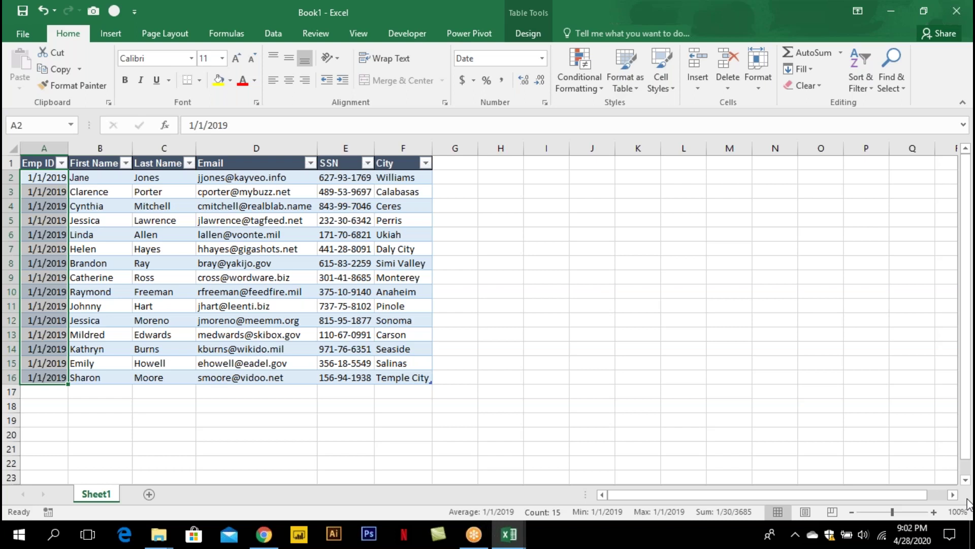
pyautogui.click(968, 499)
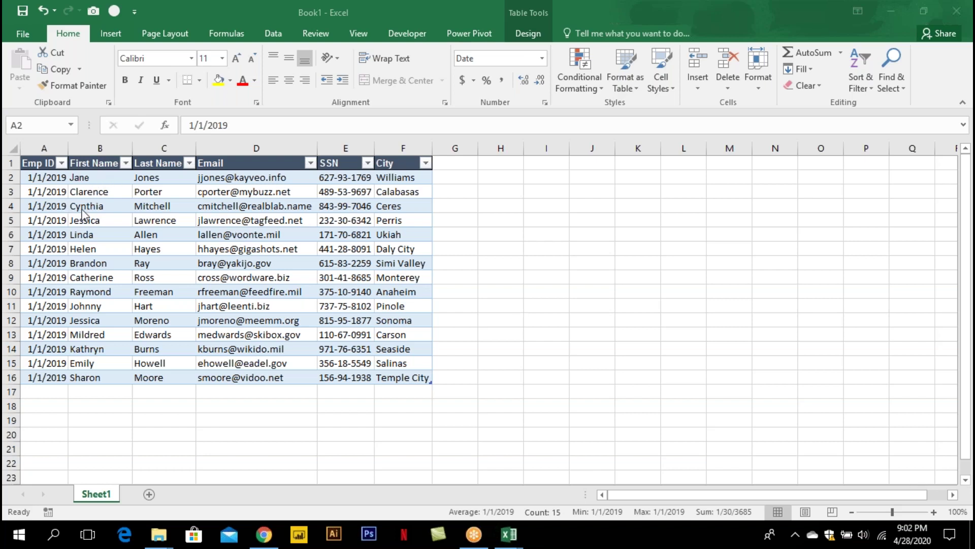
pyautogui.hotkey('ctrl', 'z')
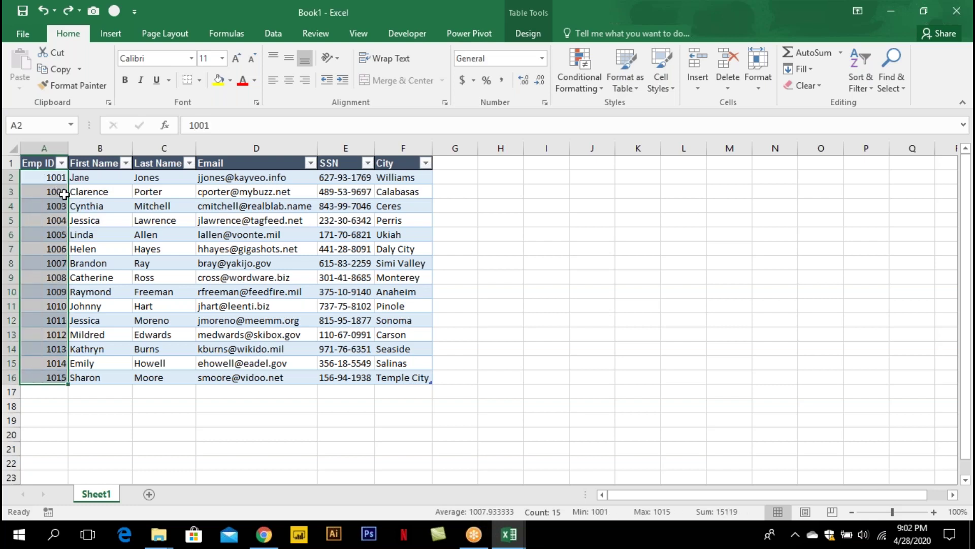
pyautogui.click(103, 207)
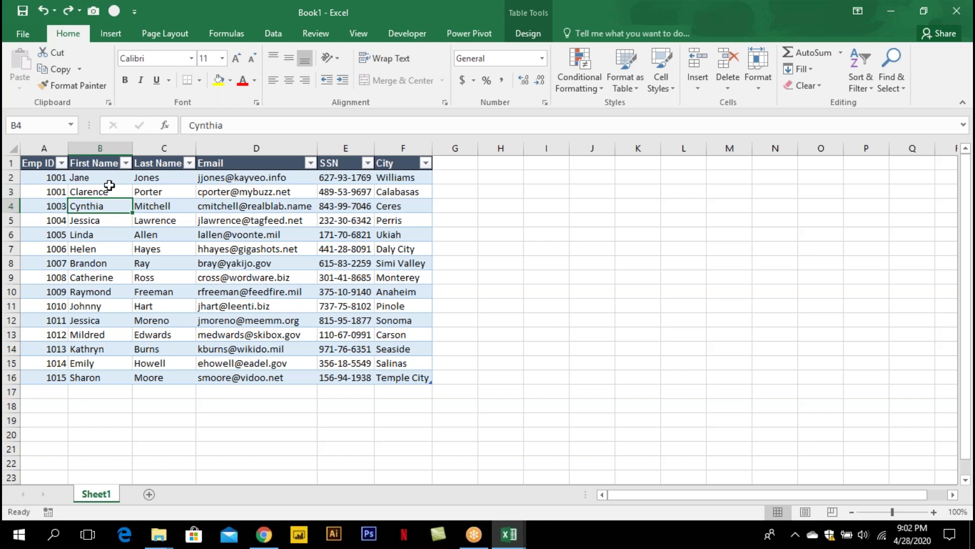
pyautogui.click(160, 207)
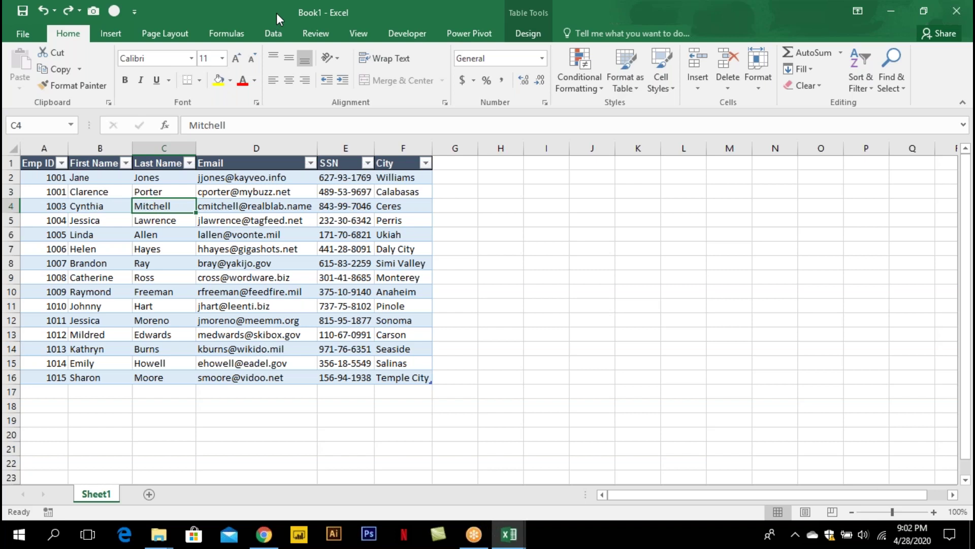
# Close Book1, the lookup workbook and the other open source books without saving their changes
pyautogui.hotkey('ctrl', 'w')
pyautogui.press('Tab')
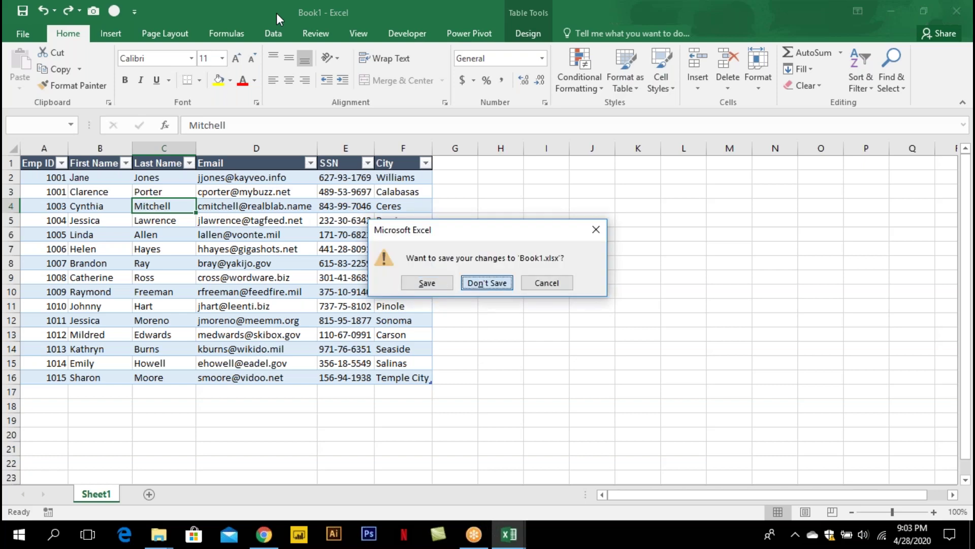
pyautogui.press('Return')
pyautogui.click(230, 217)
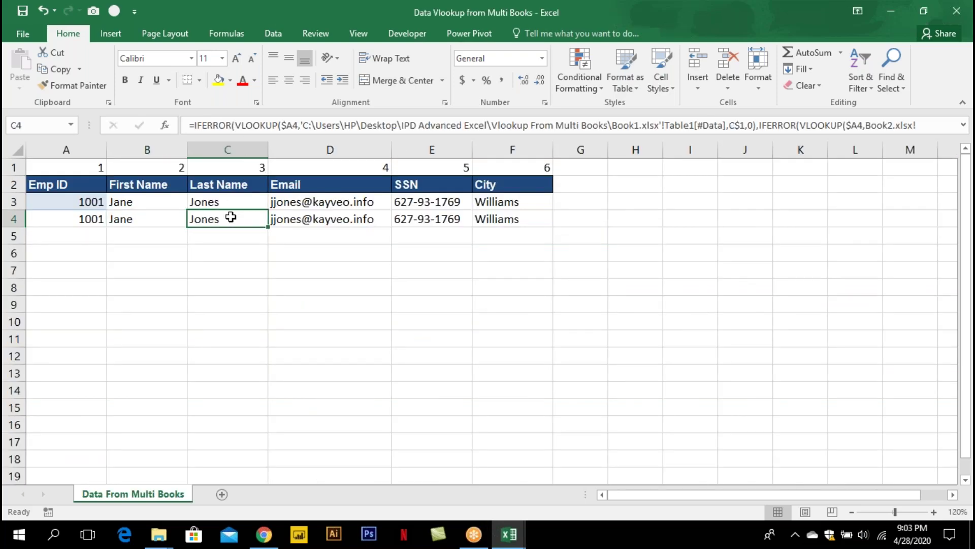
pyautogui.hotkey('ctrl', 'w')
pyautogui.press('Tab')
pyautogui.press('Return')
pyautogui.hotkey('ctrl', 'w')
pyautogui.press('Tab')
pyautogui.press('Return')
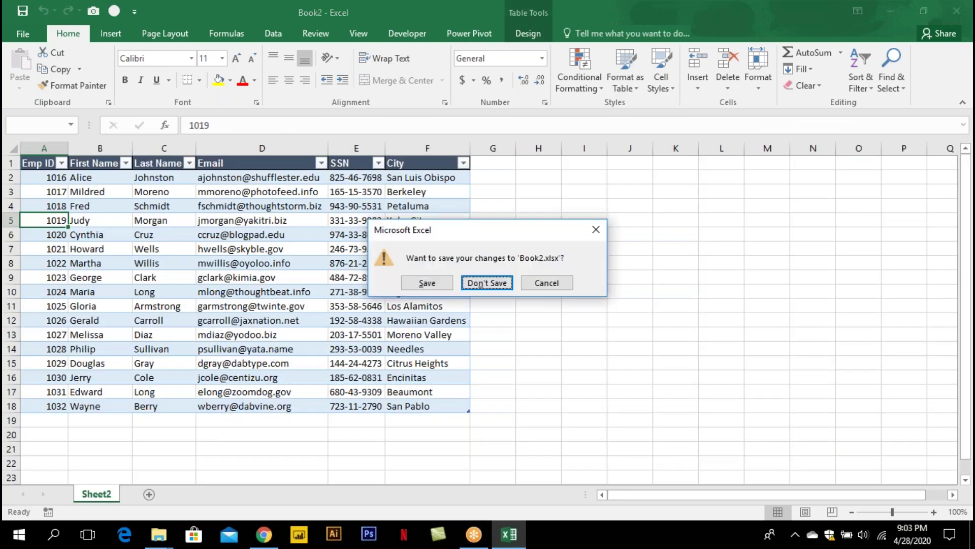
pyautogui.press('Return')
# Open the Master Data workbook and select all its employee records from A2 to the last used cell
pyautogui.doubleClick(195, 196)
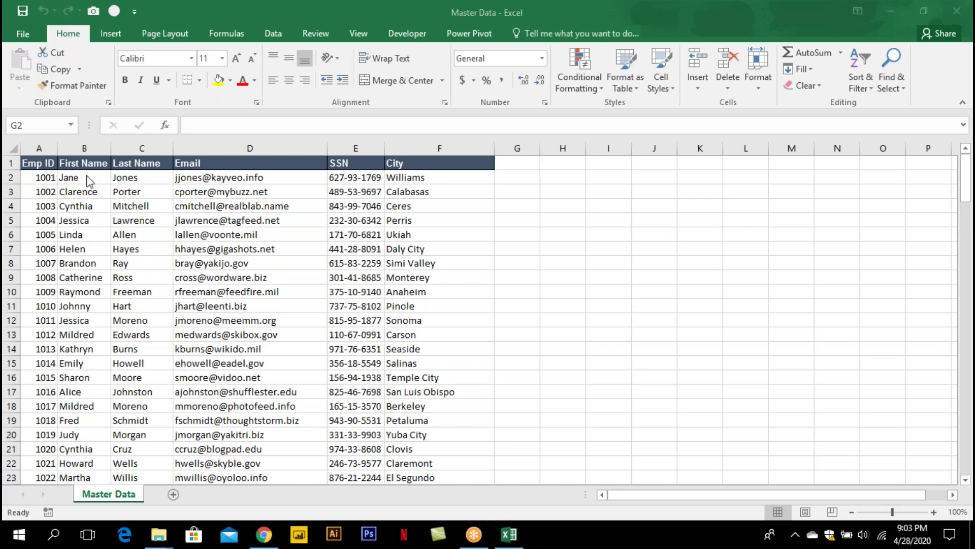
pyautogui.click(41, 179)
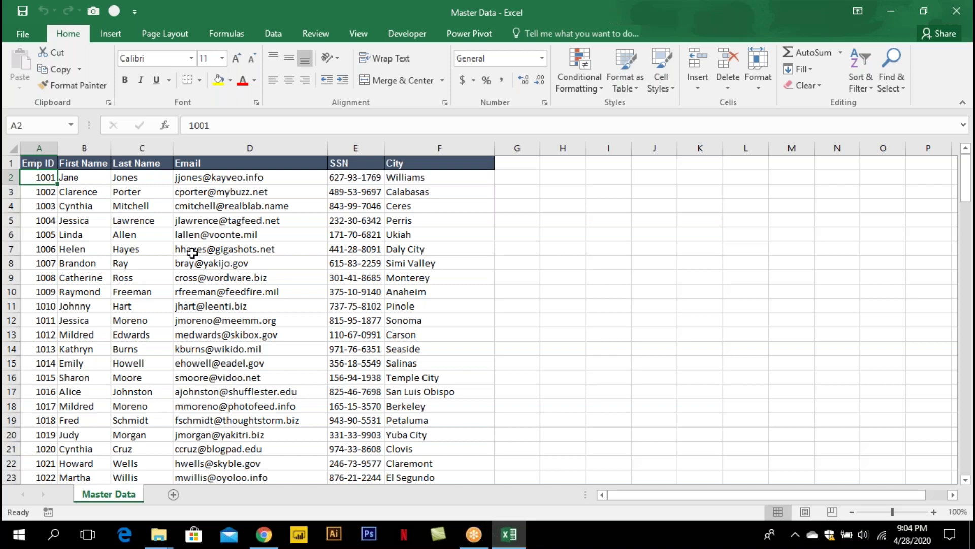
pyautogui.hotkey('ctrl', 'shift', 'End')
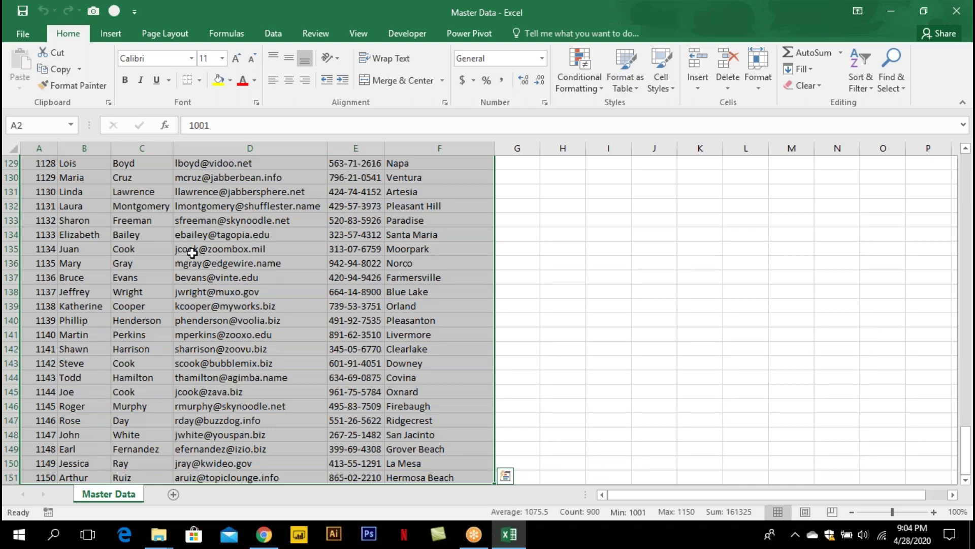
pyautogui.hotkey('ctrl', 'Home')
# Switch to File Explorer and examine the source workbooks Book1 to Book6 in the Vlookup From Multi Books folder
pyautogui.hotkey('alt', 'Tab')
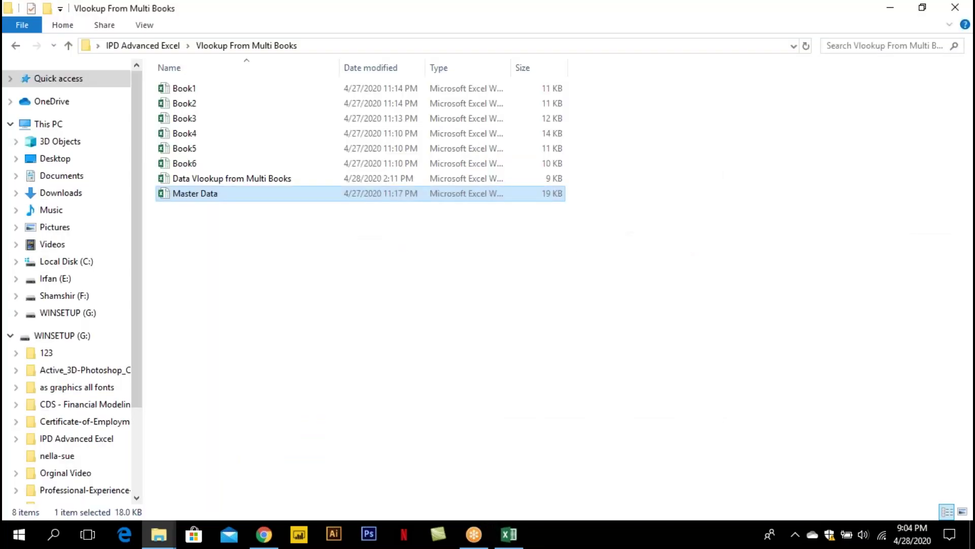
pyautogui.press('Up')
pyautogui.press('Up')
pyautogui.press('Up')
pyautogui.press('Up')
pyautogui.press('Up')
pyautogui.press('Up')
pyautogui.press('Up')
pyautogui.press('Down')
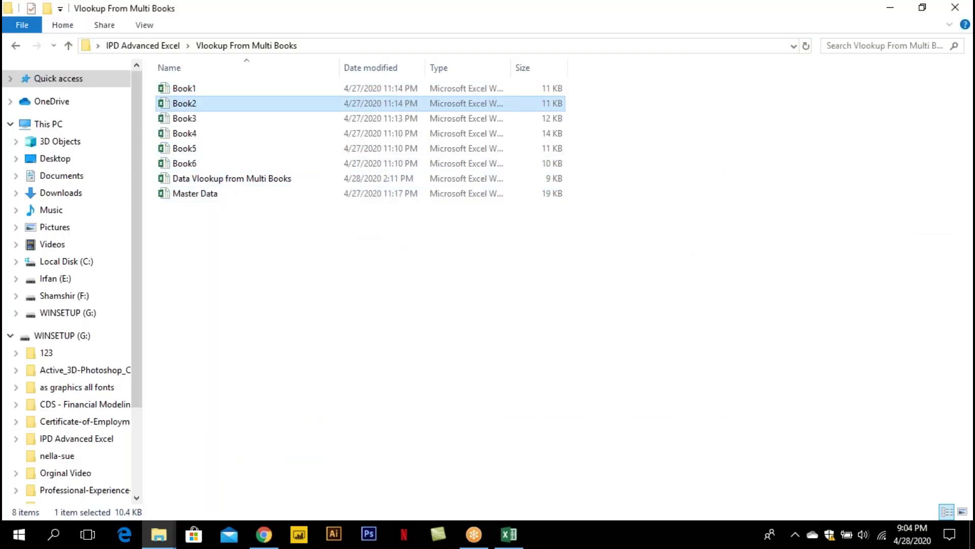
pyautogui.press('Up')
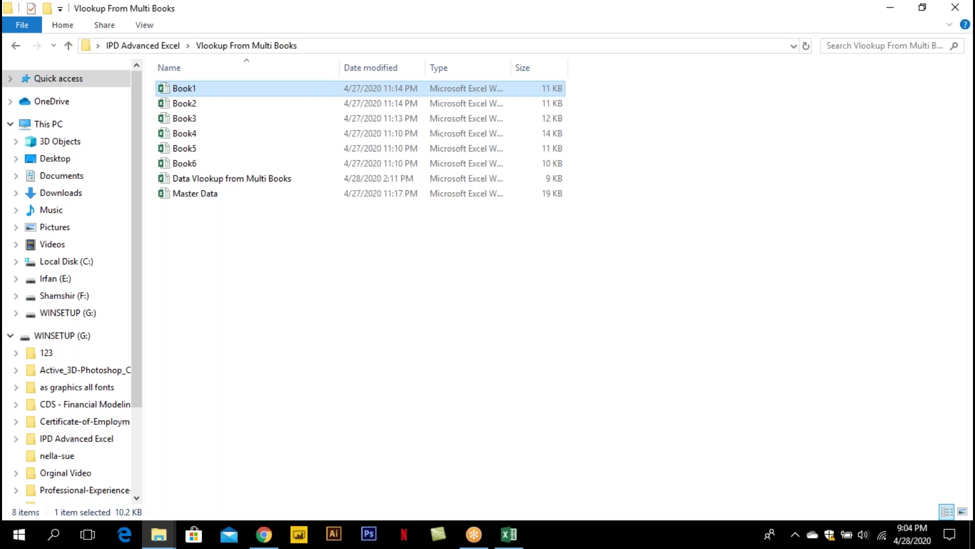
pyautogui.hotkey('shift', 'Down')
pyautogui.hotkey('shift', 'Down')
pyautogui.hotkey('shift', 'Down')
pyautogui.hotkey('shift', 'Down')
pyautogui.hotkey('shift', 'Down')
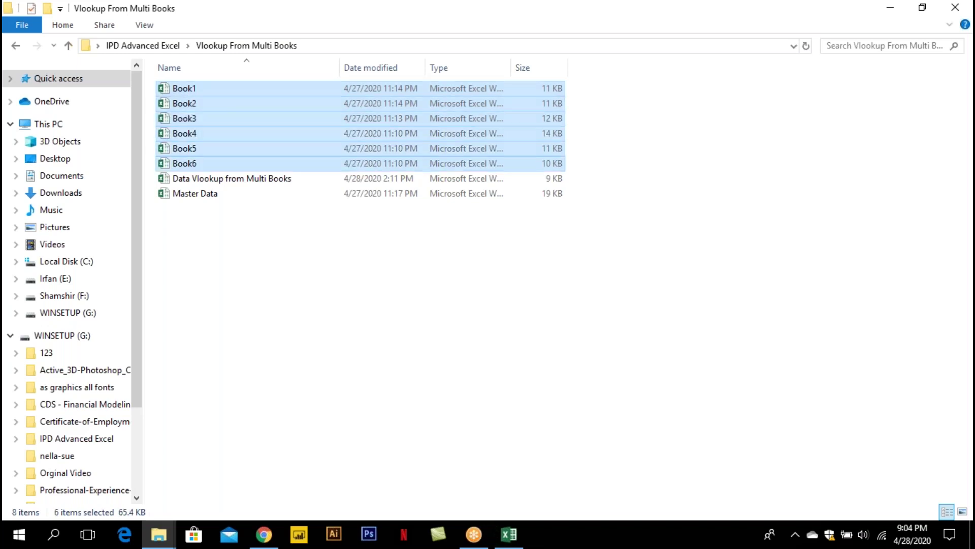
pyautogui.press('Up')
pyautogui.press('Up')
pyautogui.press('Up')
pyautogui.press('Up')
pyautogui.press('Up')
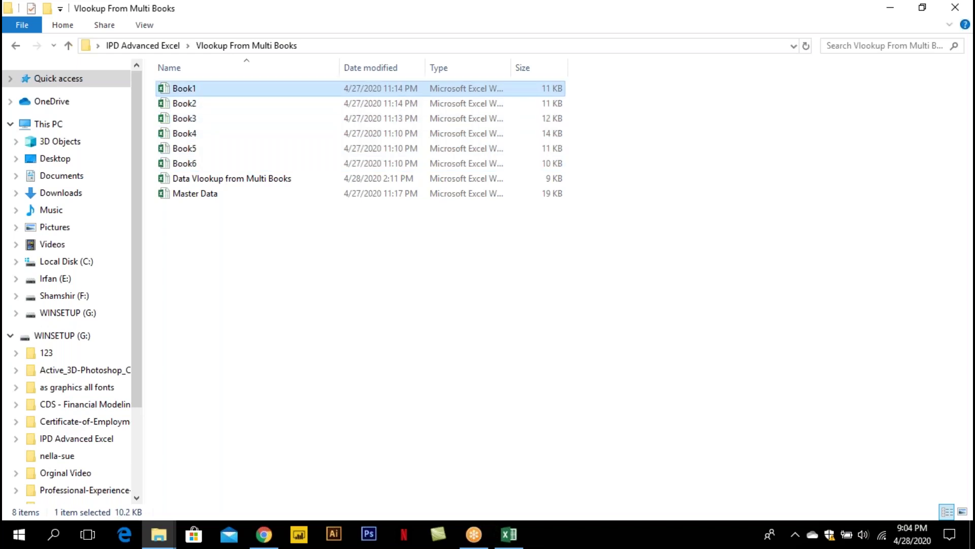
# Open Book1, select its table records A2:F16, and compare them with the Master Data sheet
pyautogui.hotkey('alt', 'Tab')
pyautogui.hotkey('alt', 'Tab')
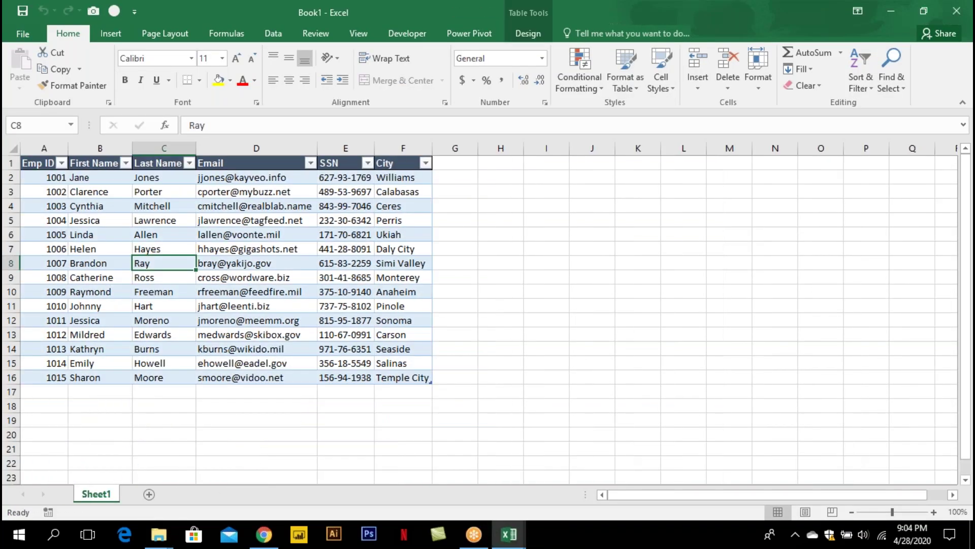
pyautogui.press('Left')
pyautogui.press('Left')
pyautogui.press('Up')
pyautogui.press('Up')
pyautogui.press('Up')
pyautogui.press('Up')
pyautogui.press('Up')
pyautogui.press('Up')
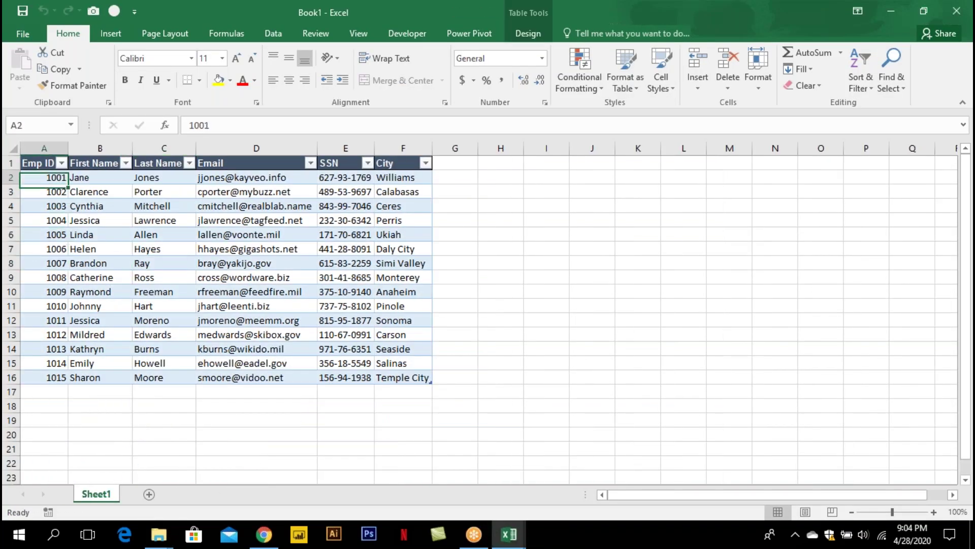
pyautogui.hotkey('shift', 'Right')
pyautogui.hotkey('shift', 'Right')
pyautogui.hotkey('shift', 'Right')
pyautogui.hotkey('shift', 'Right')
pyautogui.hotkey('shift', 'Right')
pyautogui.hotkey('ctrl', 'shift', 'Down')
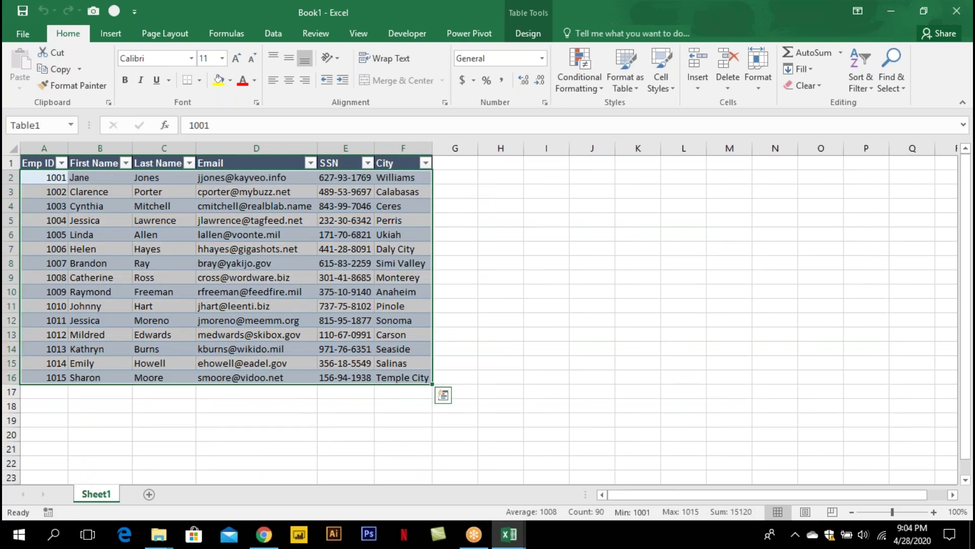
pyautogui.hotkey('alt', 'Tab')
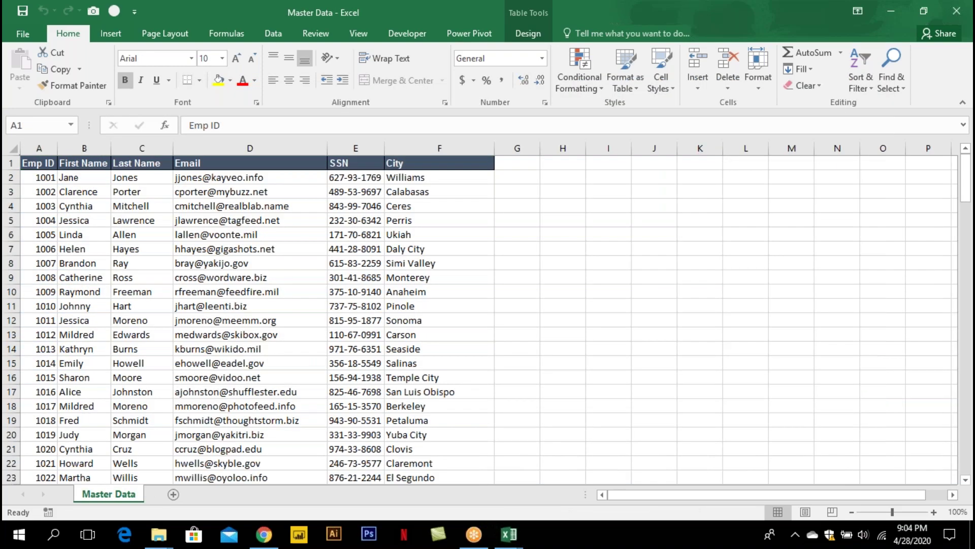
pyautogui.click(528, 177)
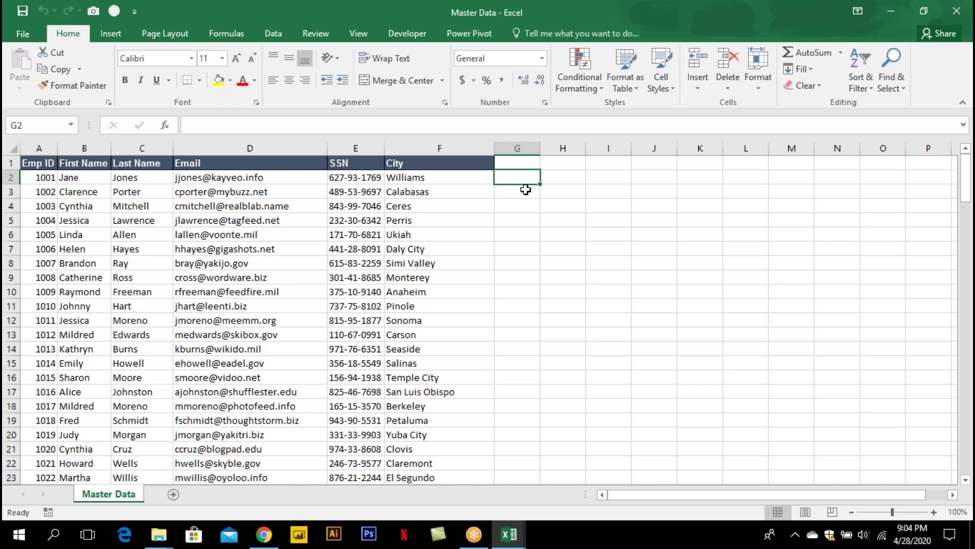
# Open Book2 from the Vlookup From Multi Books folder and return to Book1's sheet
pyautogui.hotkey('alt', 'Tab')
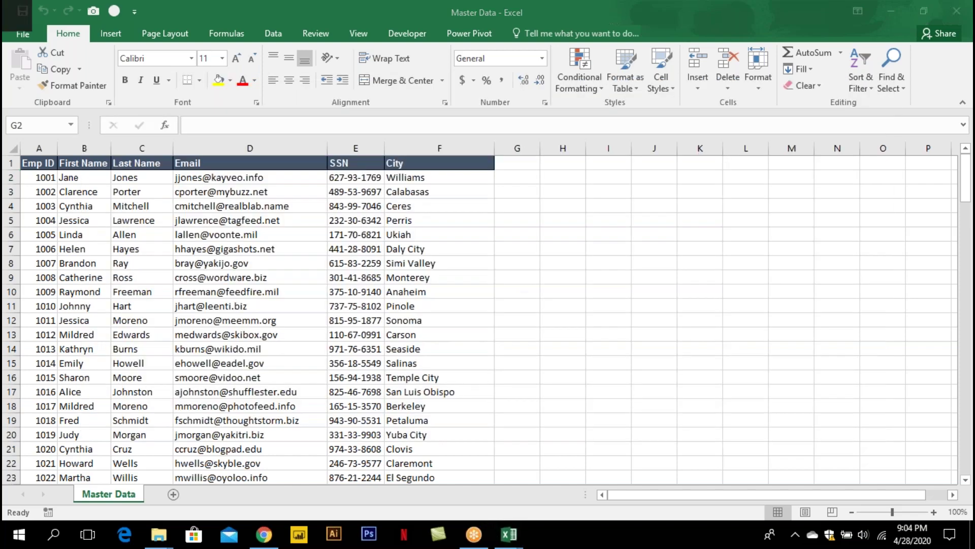
pyautogui.hotkey('alt', 'Tab')
pyautogui.hotkey('alt', 'Tab')
pyautogui.press('Down')
pyautogui.press('Return')
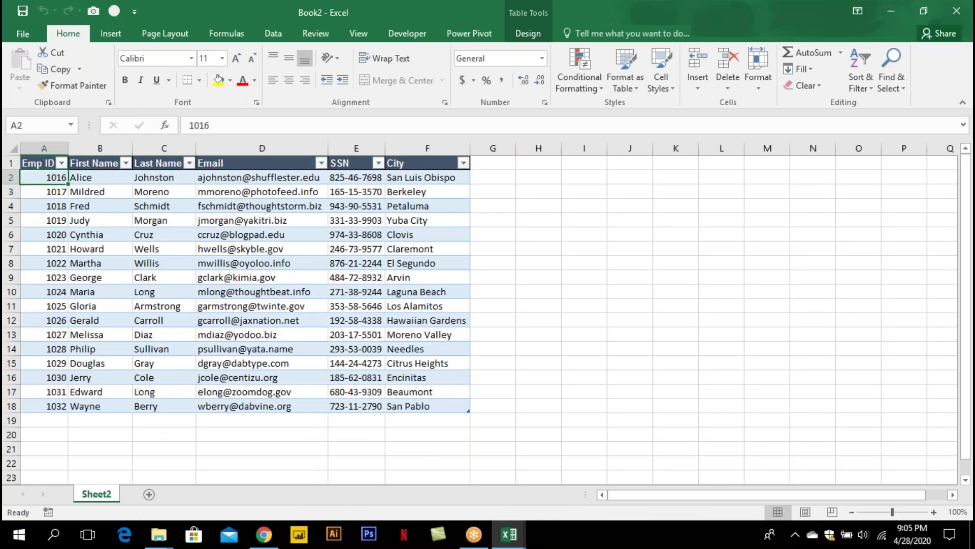
pyautogui.hotkey('alt', 'Tab')
pyautogui.click(162, 218)
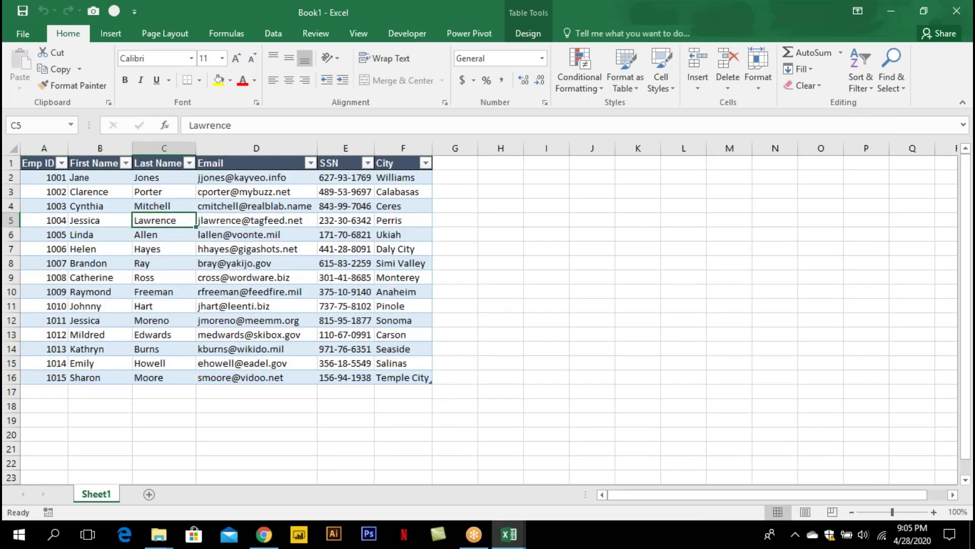
# Switch to the Master Data workbook and start an IFERROR formula in G2 with a nested VLOOKUP using A2 as lookup value
pyautogui.hotkey('alt', 'Tab')
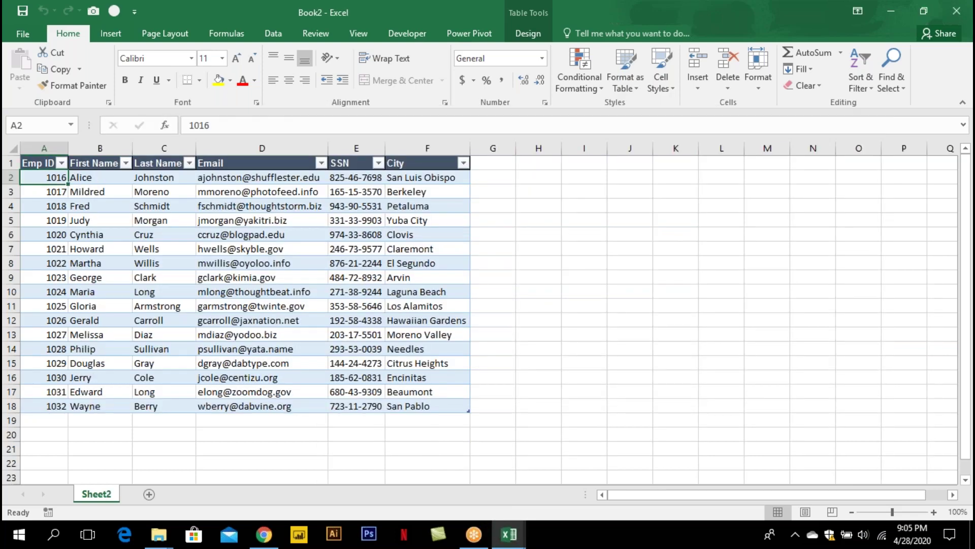
pyautogui.hotkey('alt', 'Tab')
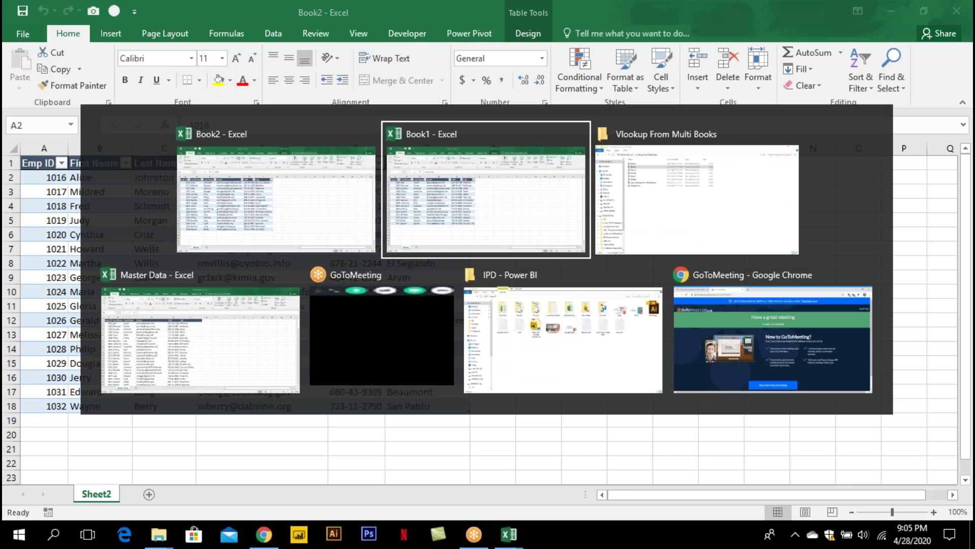
pyautogui.press('Tab')
pyautogui.press('Tab')
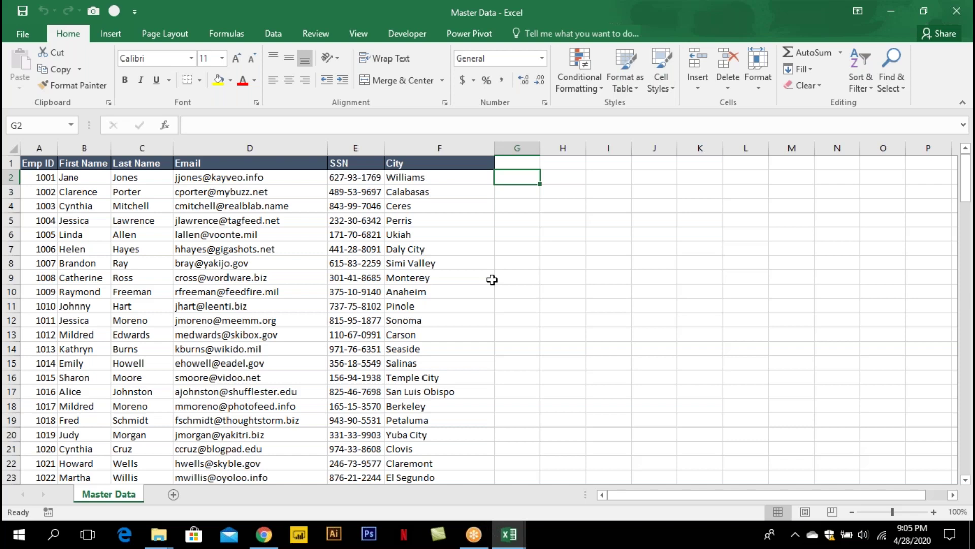
pyautogui.write('=VLOOKUP(')
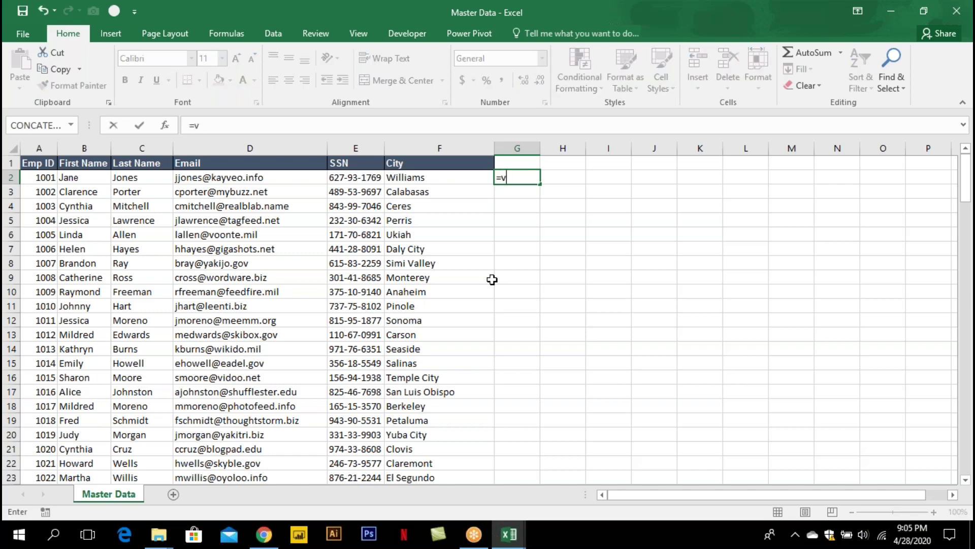
pyautogui.press('Escape')
pyautogui.write('=ife')
pyautogui.press('Tab')
pyautogui.write('vl')
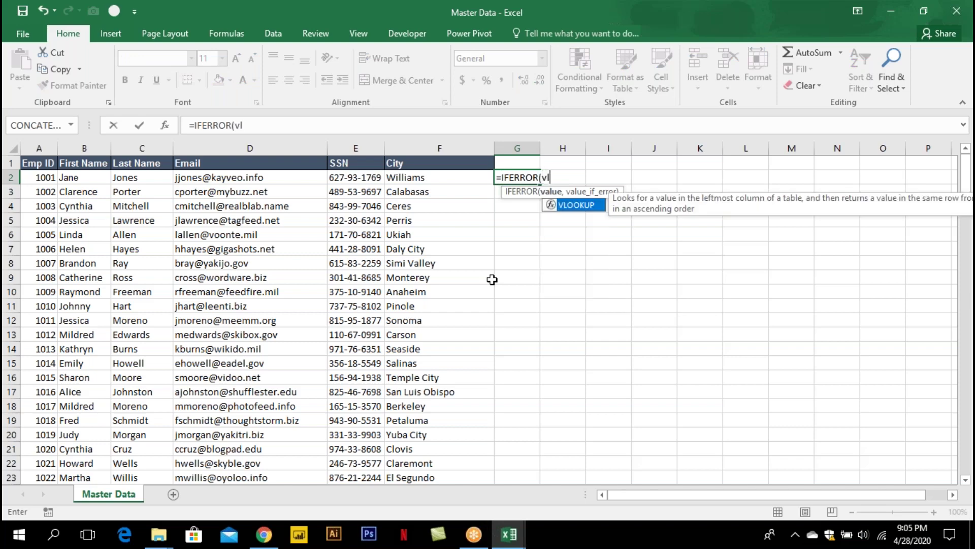
pyautogui.press('Tab')
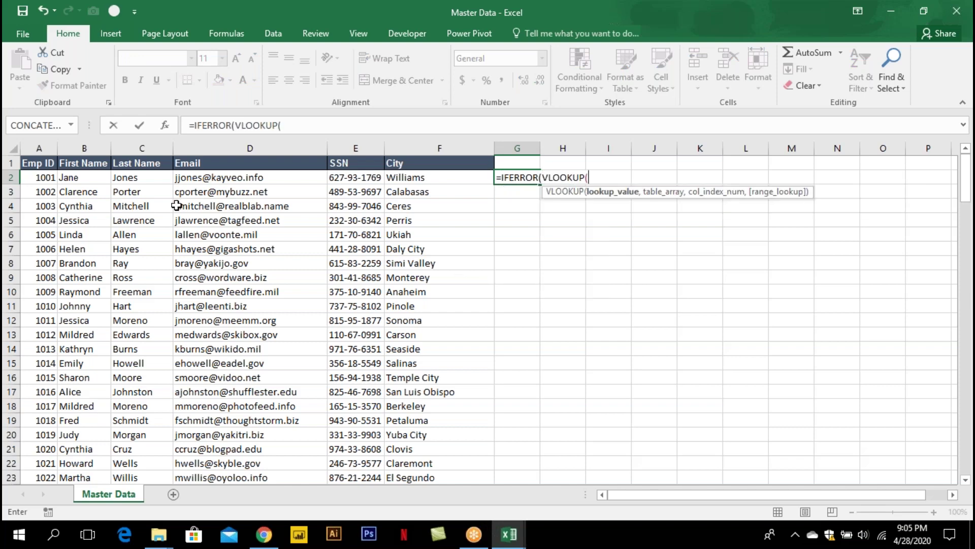
pyautogui.click(41, 178)
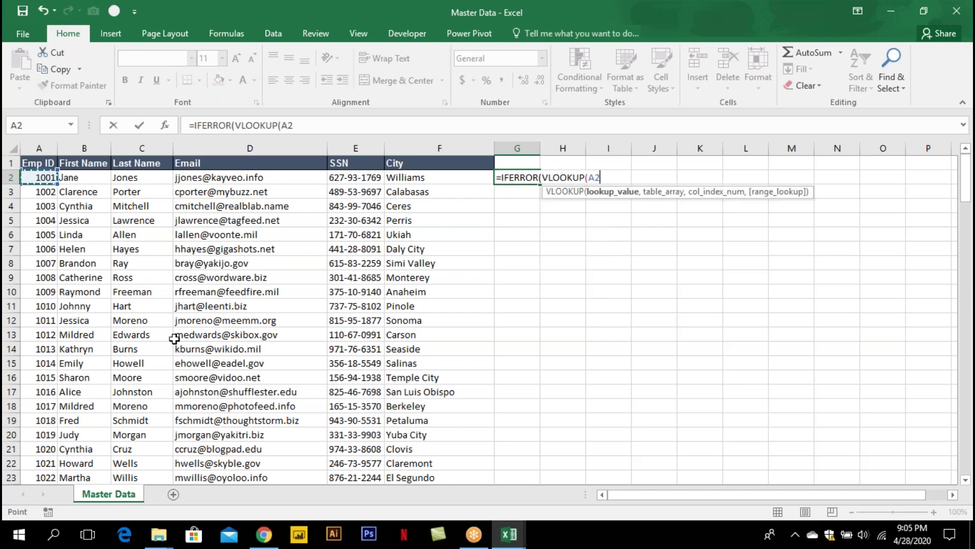
pyautogui.write(',')
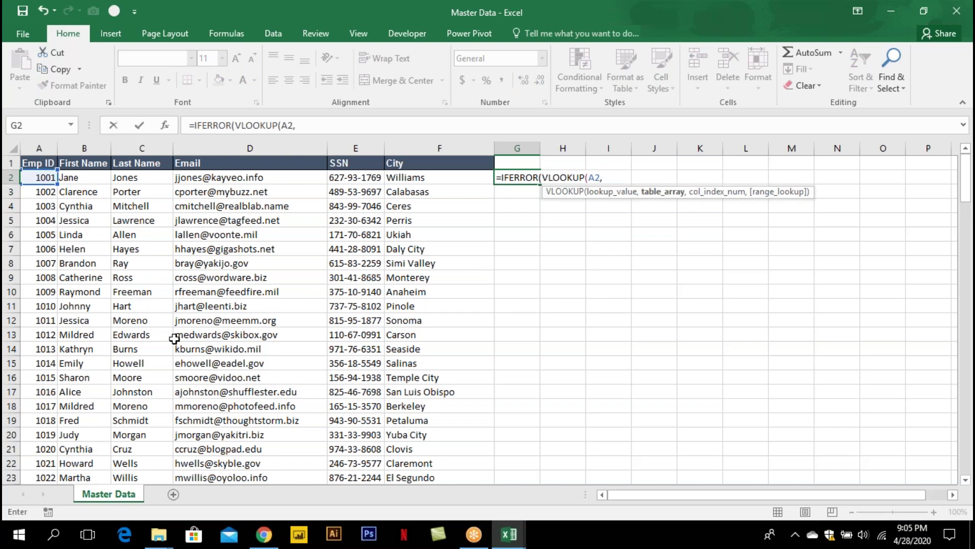
# Complete the first VLOOKUP with Book1's Table1 as the table array, column index 1 and exact match 0
pyautogui.hotkey('alt', 'Tab')
pyautogui.hotkey('alt', 'Tab')
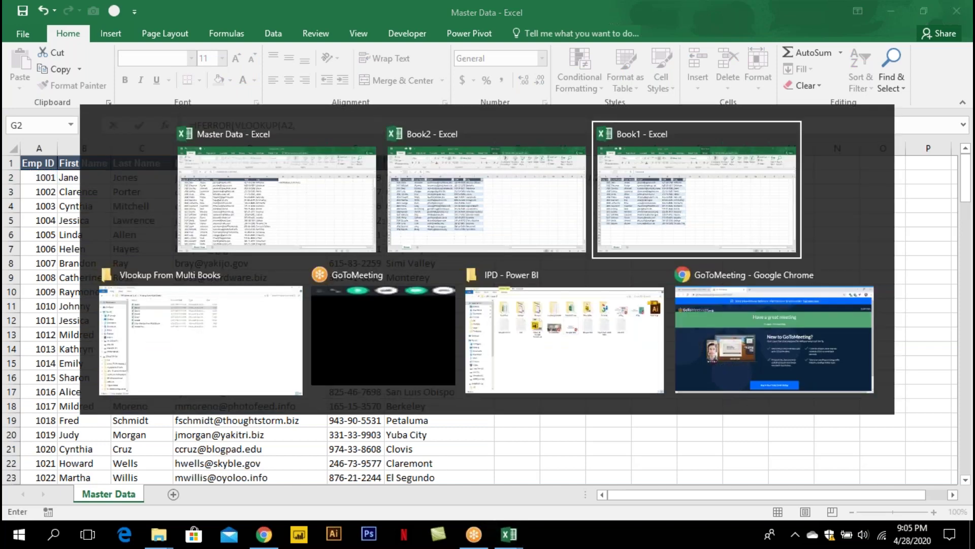
pyautogui.click(53, 179)
pyautogui.hotkey('ctrl', 'shift', 'Right')
pyautogui.hotkey('ctrl', 'shift', 'Down')
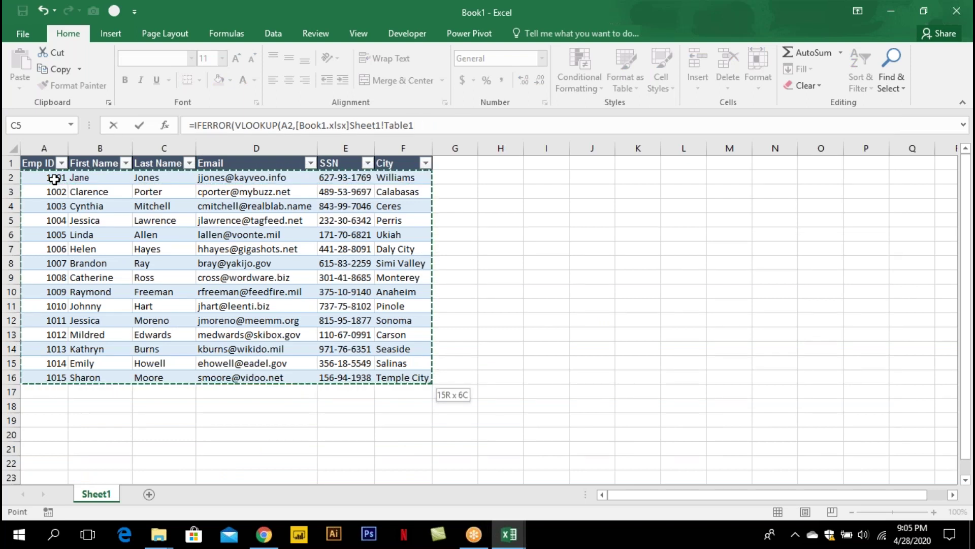
pyautogui.write(',1')
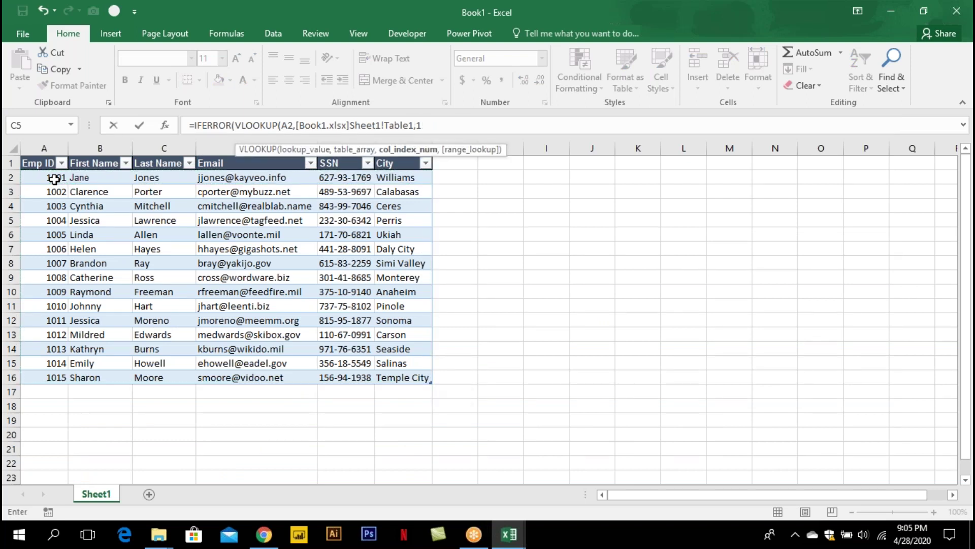
pyautogui.write(',')
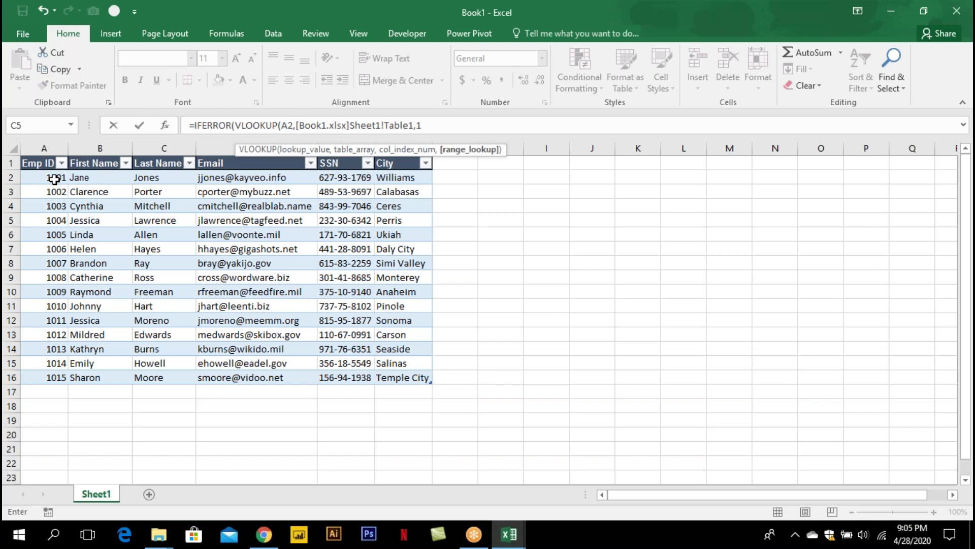
pyautogui.write('0')
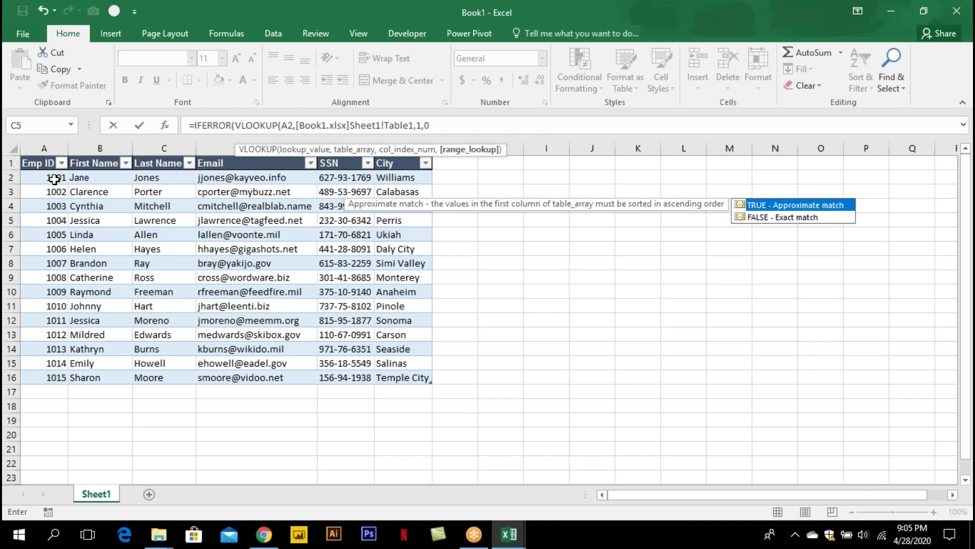
pyautogui.write(')')
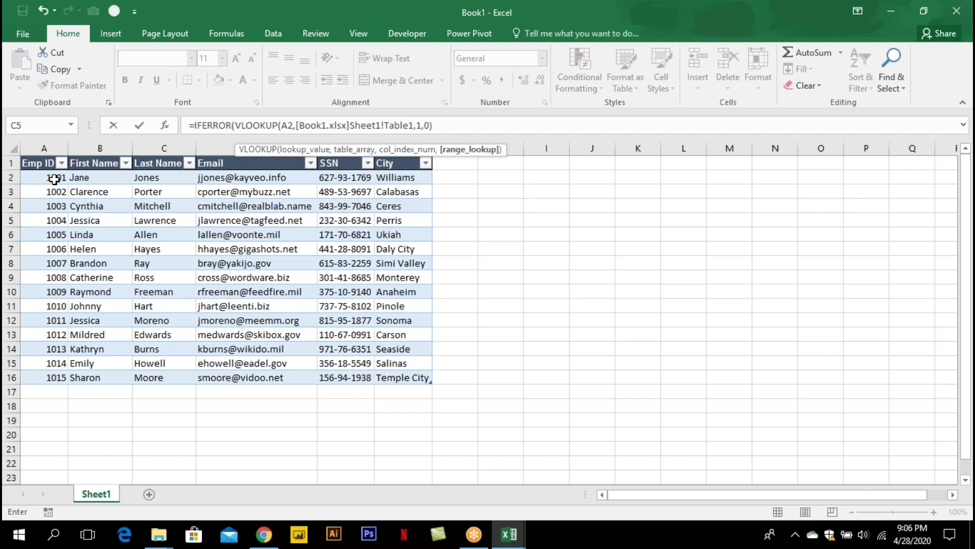
pyautogui.write(',')
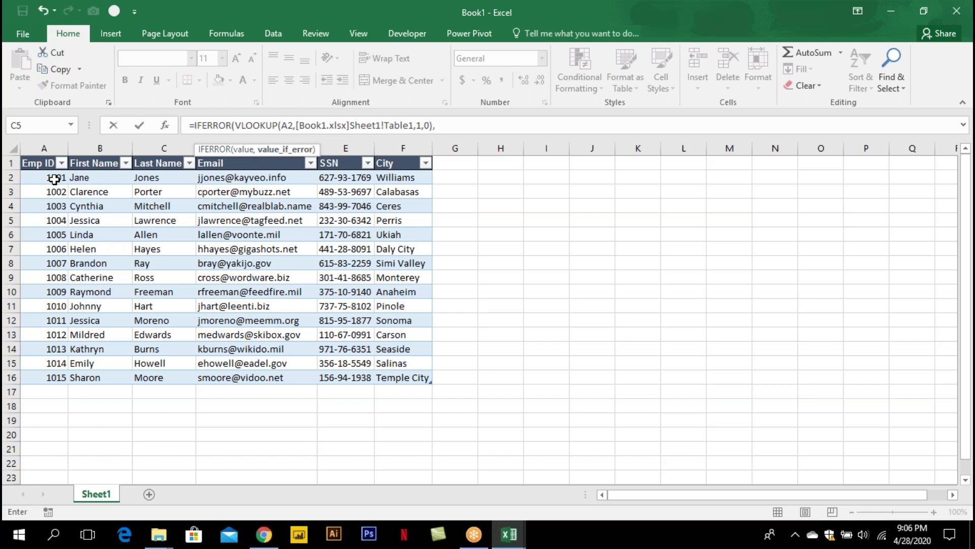
# Nest a second IFERROR with a VLOOKUP of A2 in Book2's Table2, using column index 1 and exact match 0
pyautogui.write('IFERROR(')
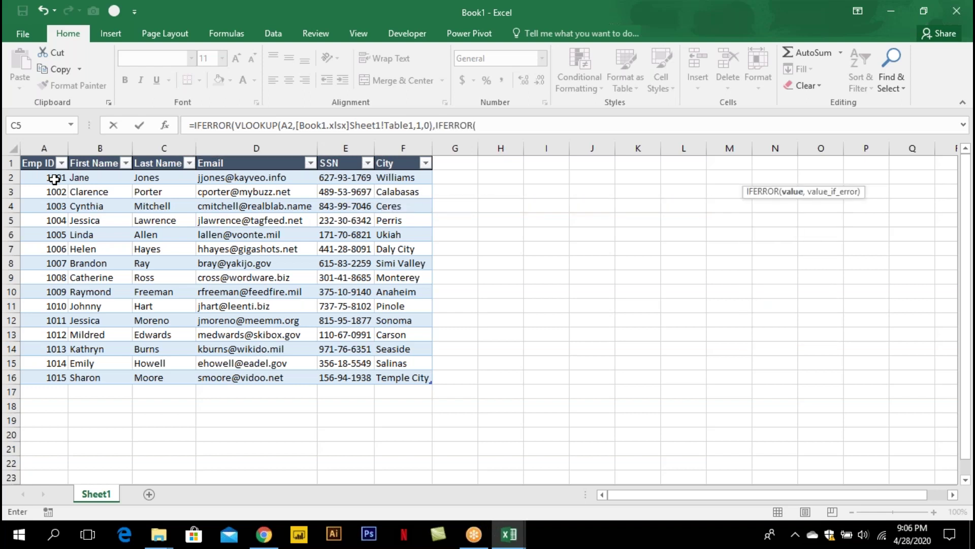
pyautogui.write('vlo')
pyautogui.press('Tab')
pyautogui.write('a1')
pyautogui.press('BackSpace')
pyautogui.write('2,')
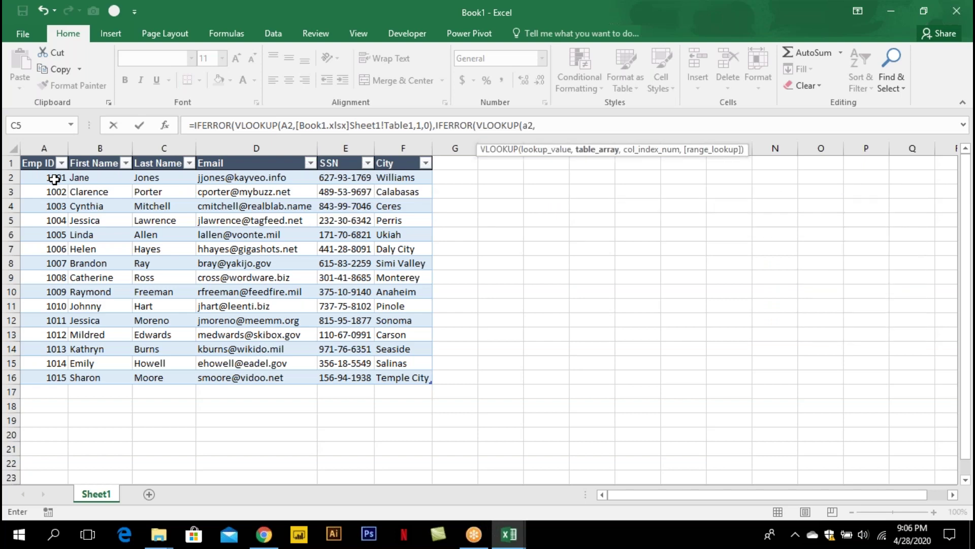
pyautogui.hotkey('alt', 'Tab')
pyautogui.press('Tab')
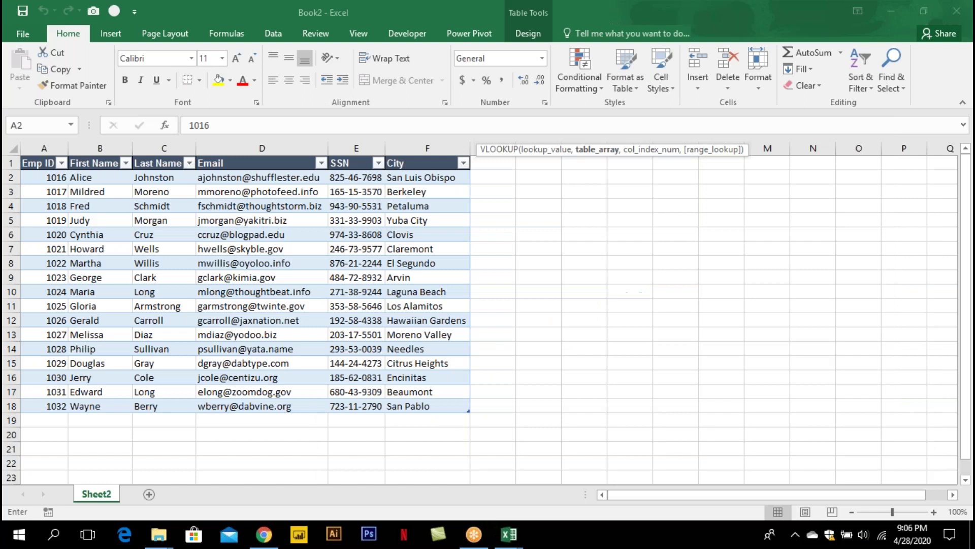
pyautogui.click(54, 181)
pyautogui.hotkey('ctrl', 'shift', 'Right')
pyautogui.hotkey('ctrl', 'shift', 'Down')
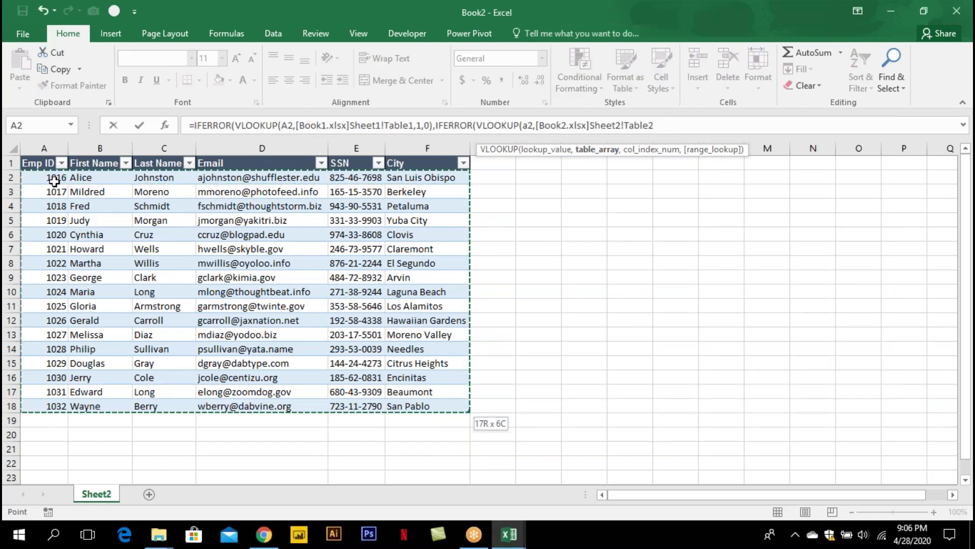
pyautogui.write(',1,0)"')
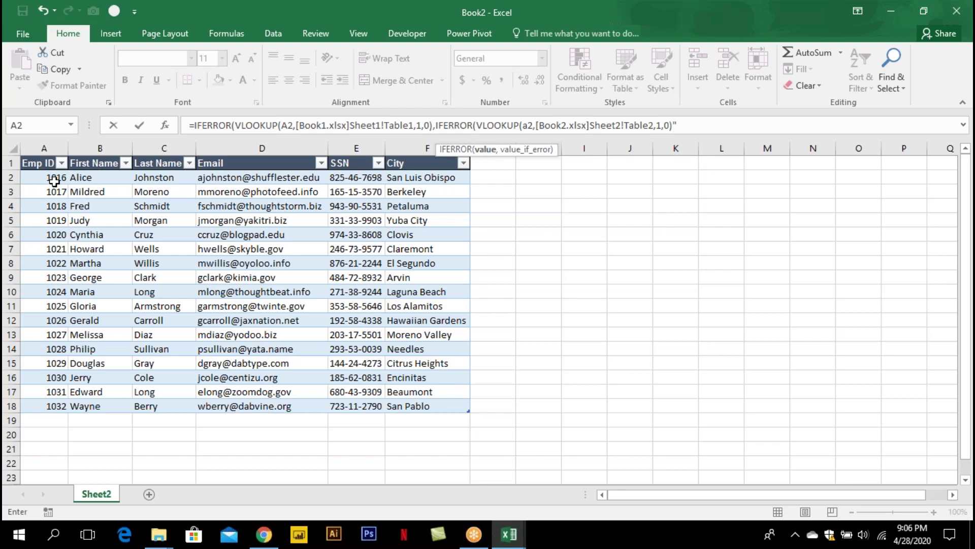
# Finish the G2 formula with the fallback text "Record Not Found" and fill it down column G for all records
pyautogui.press('BackSpace')
pyautogui.write(',"Record Not Found"')
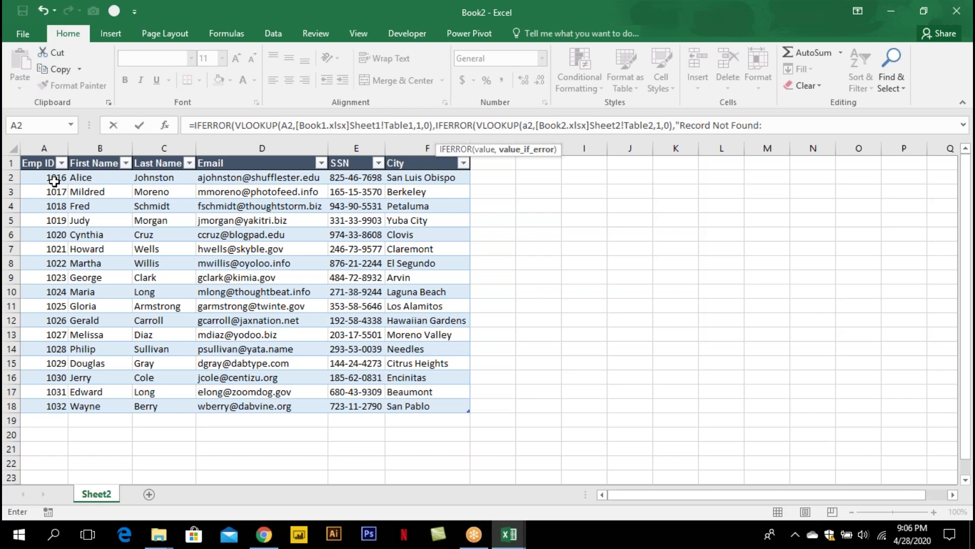
pyautogui.write('))')
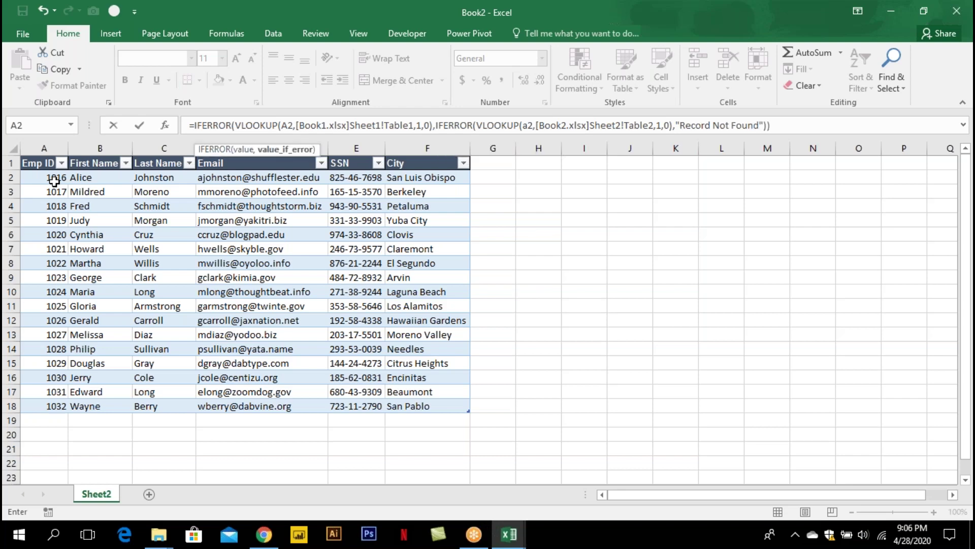
pyautogui.press('Return')
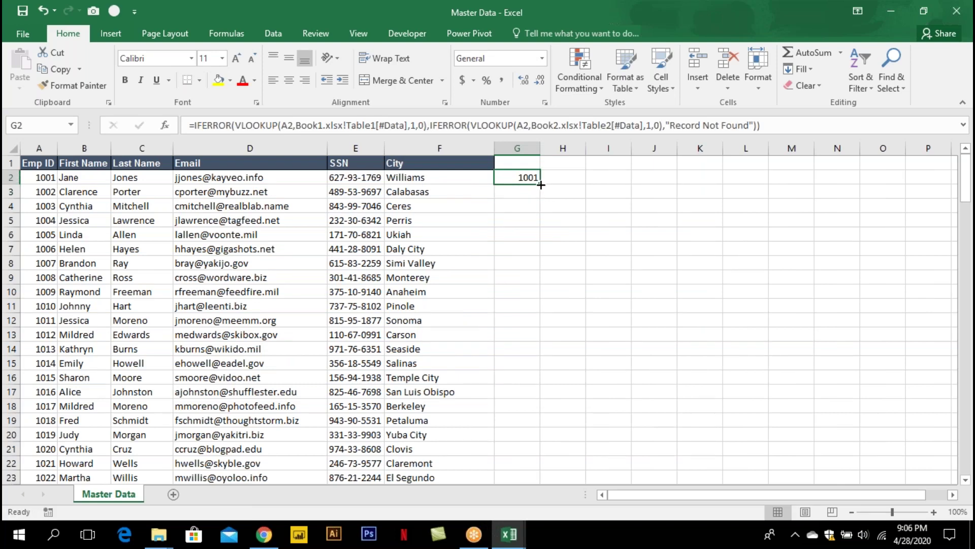
pyautogui.doubleClick(540, 188)
pyautogui.click(517, 214)
# Examine the lookup results down column G of Master Data to see which Emp IDs are matched in Book1 or Book2
pyautogui.press('Down')
pyautogui.press('Down')
pyautogui.press('Down')
pyautogui.press('Down')
pyautogui.press('Down')
pyautogui.press('Down')
pyautogui.press('Down')
pyautogui.press('Down')
pyautogui.press('Down')
pyautogui.press('Down')
pyautogui.press('Down')
pyautogui.press('Down')
pyautogui.press('Down')
pyautogui.press('Down')
pyautogui.press('Down')
pyautogui.press('Down')
pyautogui.press('Down')
pyautogui.press('Down')
pyautogui.press('Down')
pyautogui.press('Down')
pyautogui.press('Down')
pyautogui.press('Down')
pyautogui.press('Down')
pyautogui.press('Down')
pyautogui.press('Down')
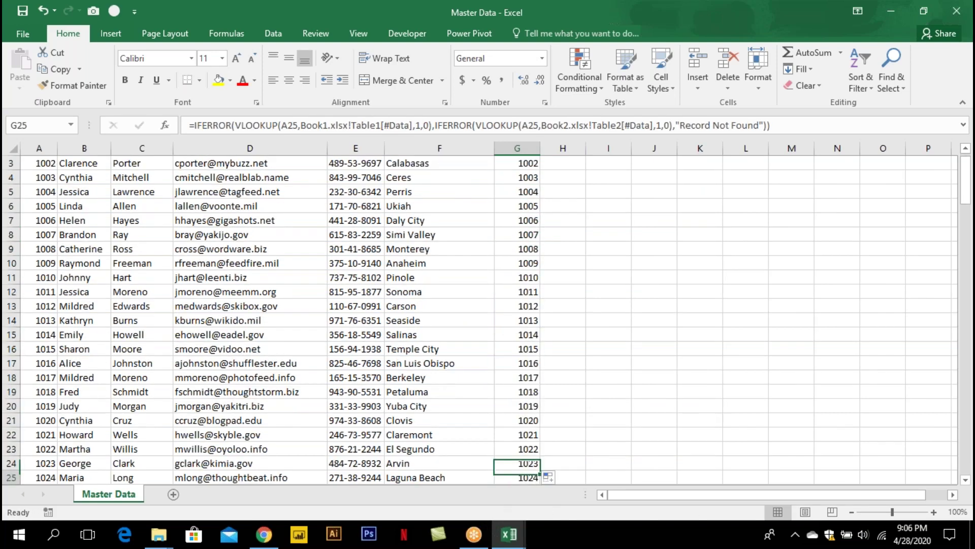
pyautogui.press('Down')
pyautogui.press('Down')
pyautogui.press('Down')
pyautogui.press('Down')
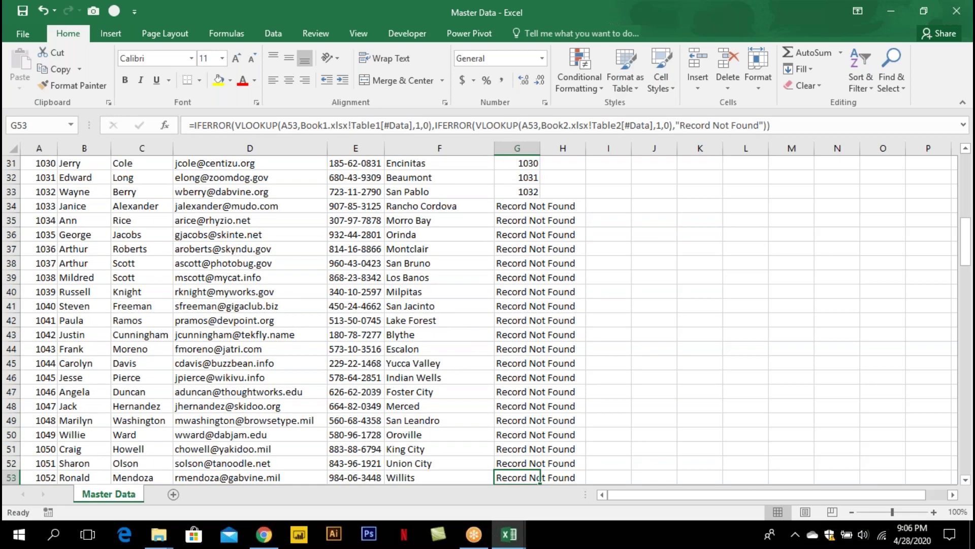
pyautogui.press('Up')
pyautogui.press('Up')
pyautogui.press('Up')
pyautogui.press('Up')
pyautogui.press('Up')
pyautogui.press('Up')
pyautogui.press('Up')
pyautogui.press('Up')
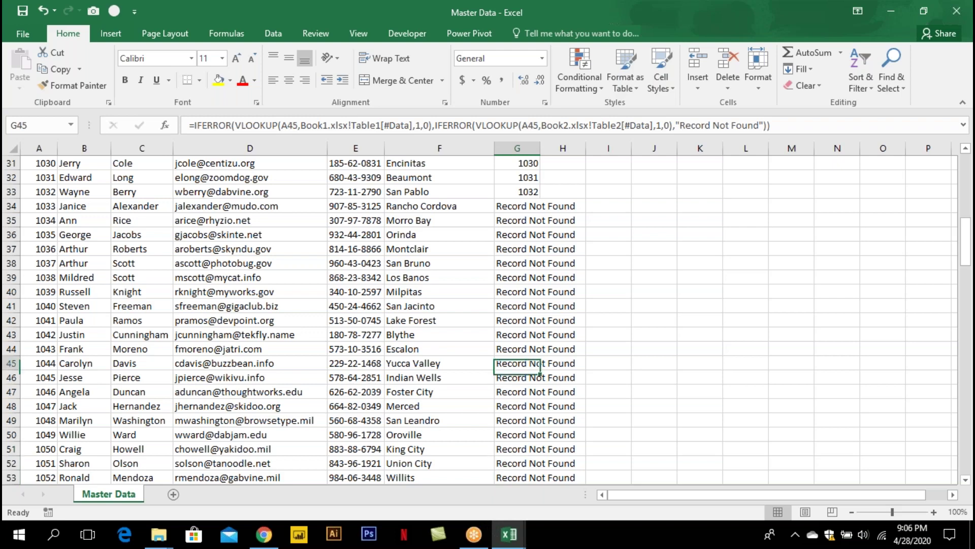
pyautogui.press('Up')
pyautogui.press('Up')
pyautogui.press('Up')
pyautogui.press('Up')
pyautogui.press('Up')
pyautogui.press('Up')
pyautogui.press('Up')
pyautogui.press('Up')
pyautogui.press('Up')
pyautogui.press('Up')
pyautogui.press('Up')
pyautogui.press('Up')
pyautogui.press('Up')
pyautogui.press('Up')
pyautogui.press('Up')
pyautogui.press('Up')
pyautogui.press('Up')
pyautogui.press('Up')
pyautogui.press('Up')
pyautogui.press('Up')
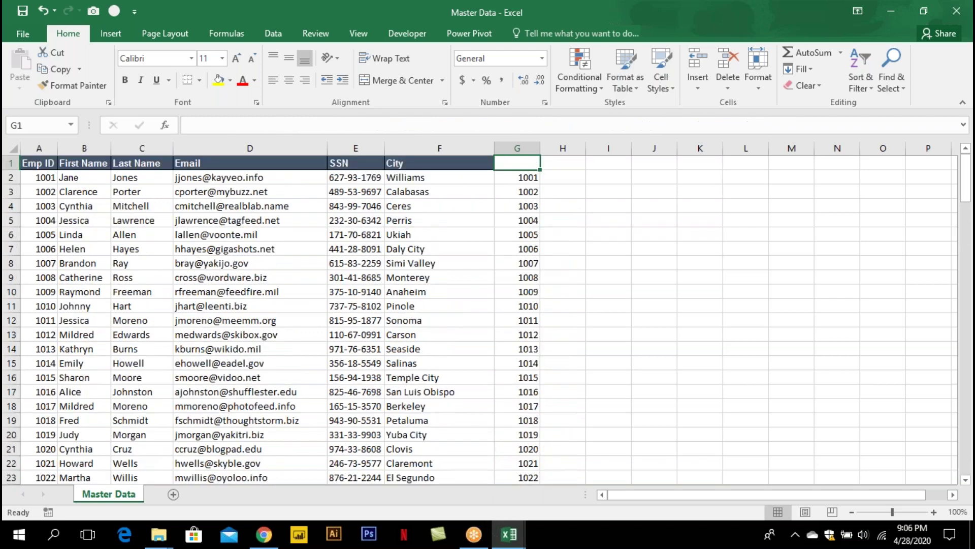
# Switch to Book1 and replace the Emp ID in A5 with a number that does not exist in Master Data
pyautogui.press('Left')
pyautogui.press('Left')
pyautogui.press('Left')
pyautogui.press('Left')
pyautogui.press('Left')
pyautogui.press('Left')
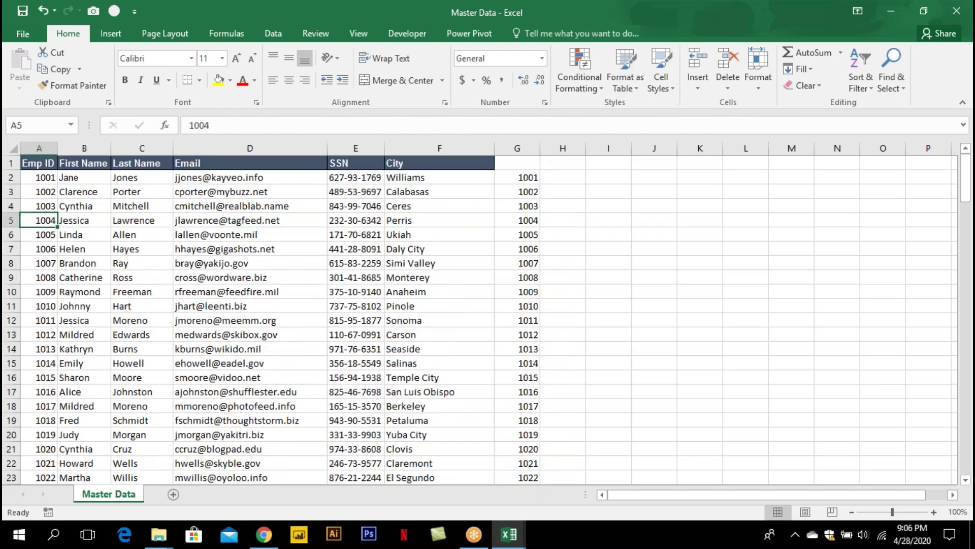
pyautogui.hotkey('alt', 'Tab')
pyautogui.hotkey('alt', 'Tab')
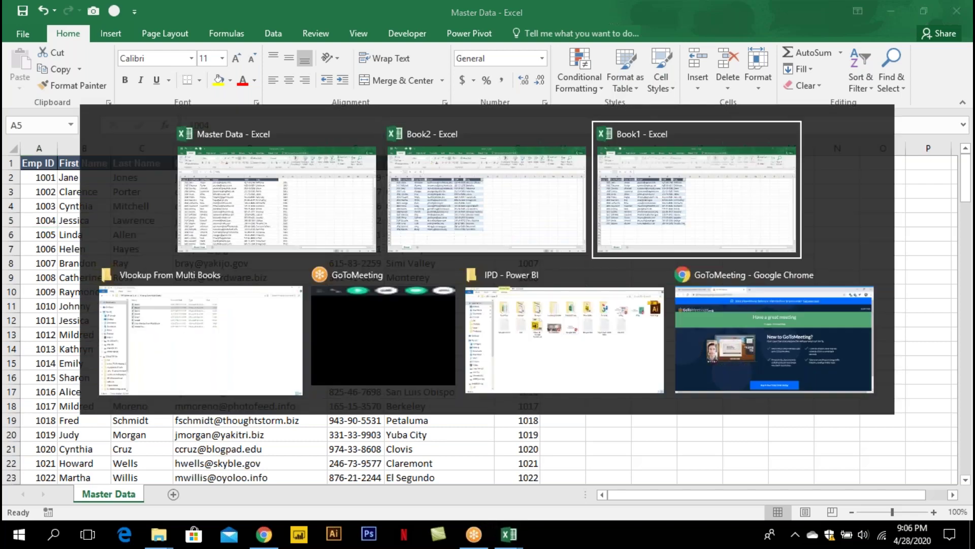
pyautogui.write('212112')
pyautogui.press('Return')
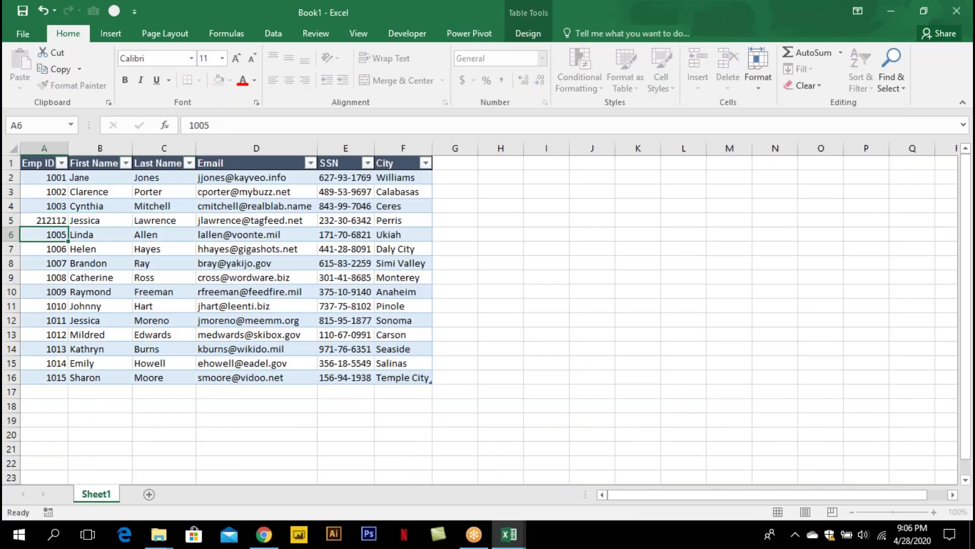
# Return to Master Data and check how the formula result in G5 responds to the changed Emp ID
pyautogui.hotkey('alt', 'Tab')
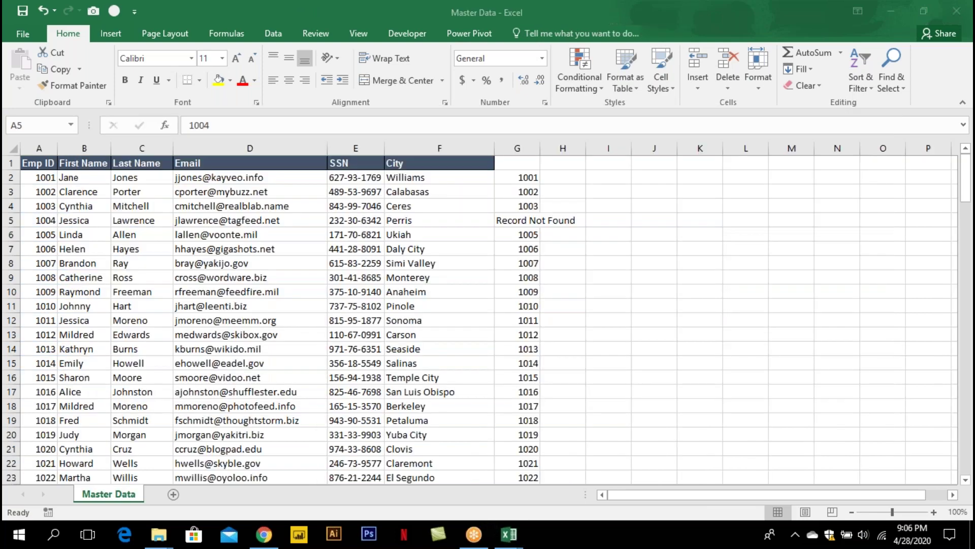
pyautogui.press('Right')
pyautogui.press('Right')
pyautogui.press('Right')
pyautogui.press('Right')
pyautogui.press('Right')
pyautogui.press('Right')
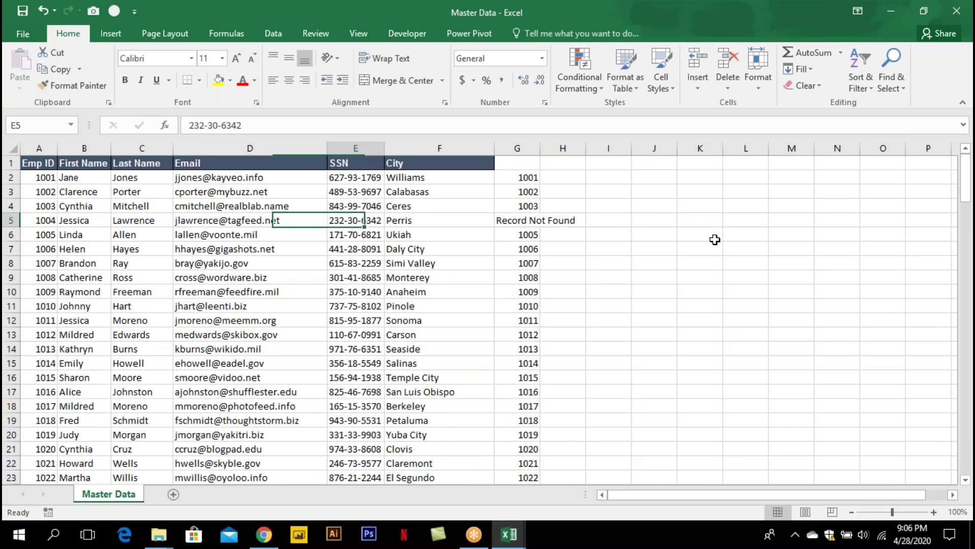
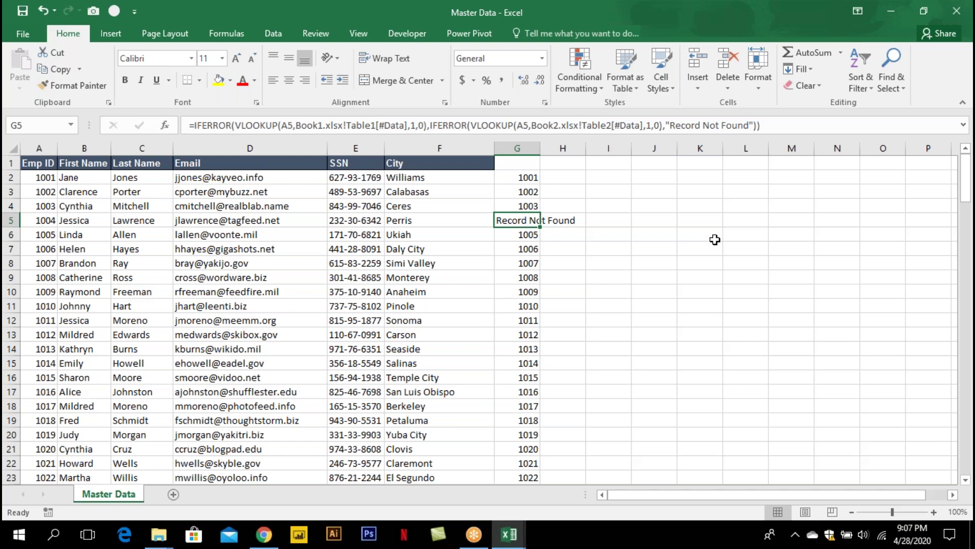
# Close the Master Data, Book1 and Book2 workbooks without saving changes
pyautogui.hotkey('alt', 'F4')
pyautogui.press('n')
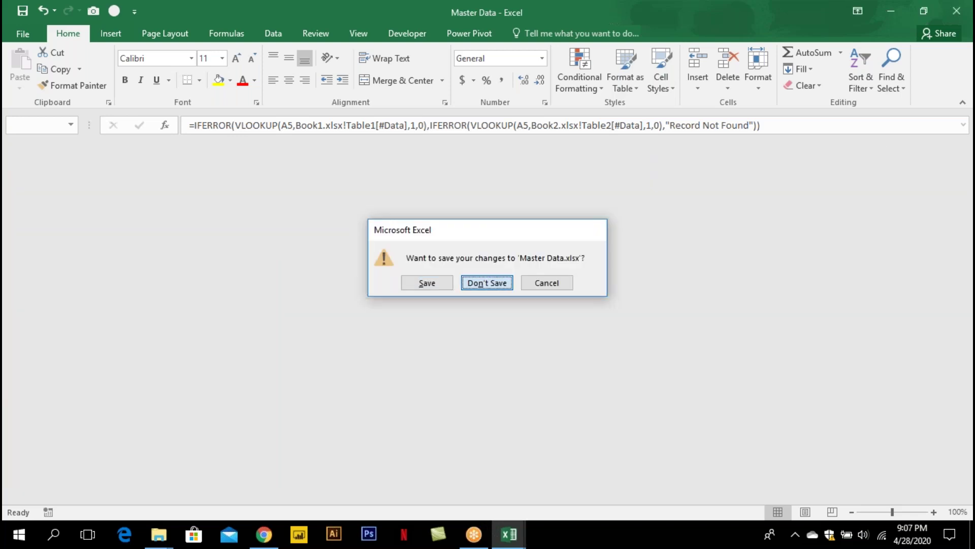
pyautogui.hotkey('alt', 'F4')
pyautogui.press('n')
pyautogui.hotkey('alt', 'F4')
pyautogui.press('n')
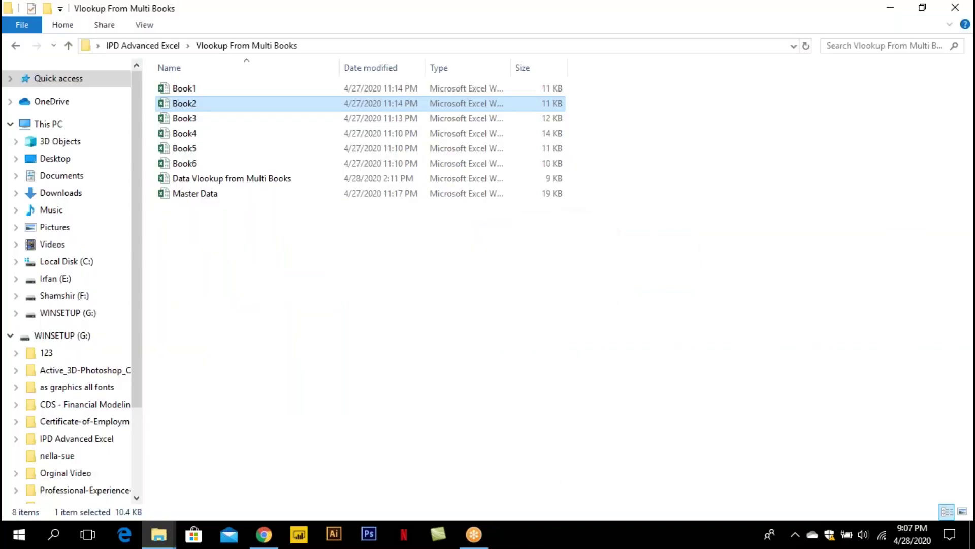
# Open the List 1 workbook from the Participants Queries folder and enlarge its sheet to 140% zoom
pyautogui.press('BackSpace')
pyautogui.press('Up')
pyautogui.press('Return')
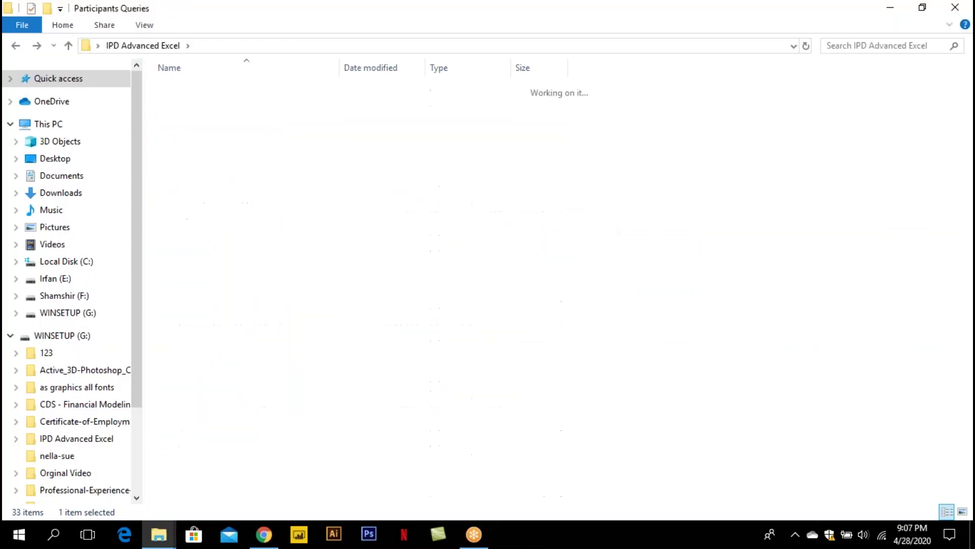
pyautogui.press('Down')
pyautogui.press('Down')
pyautogui.press('Return')
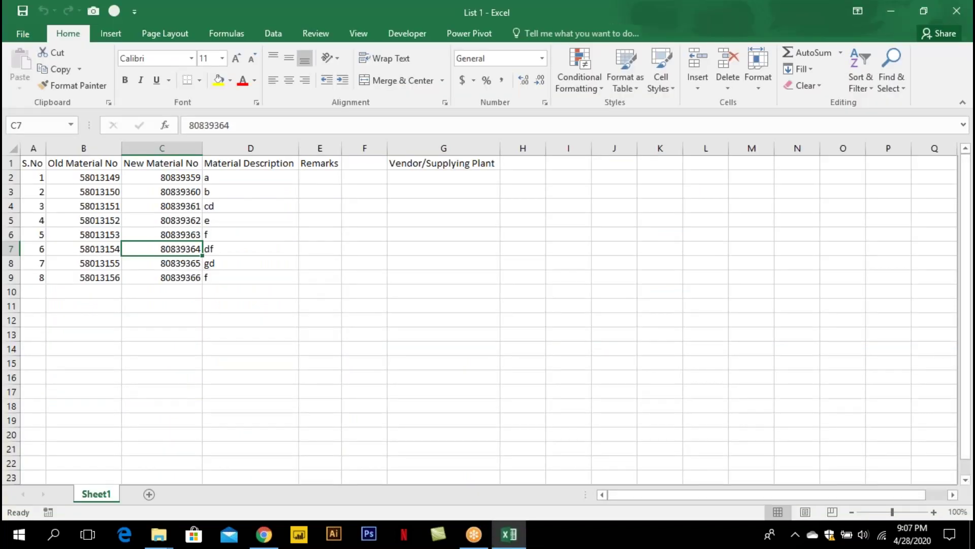
pyautogui.click(934, 512)
pyautogui.click(934, 513)
pyautogui.click(934, 513)
pyautogui.click(933, 513)
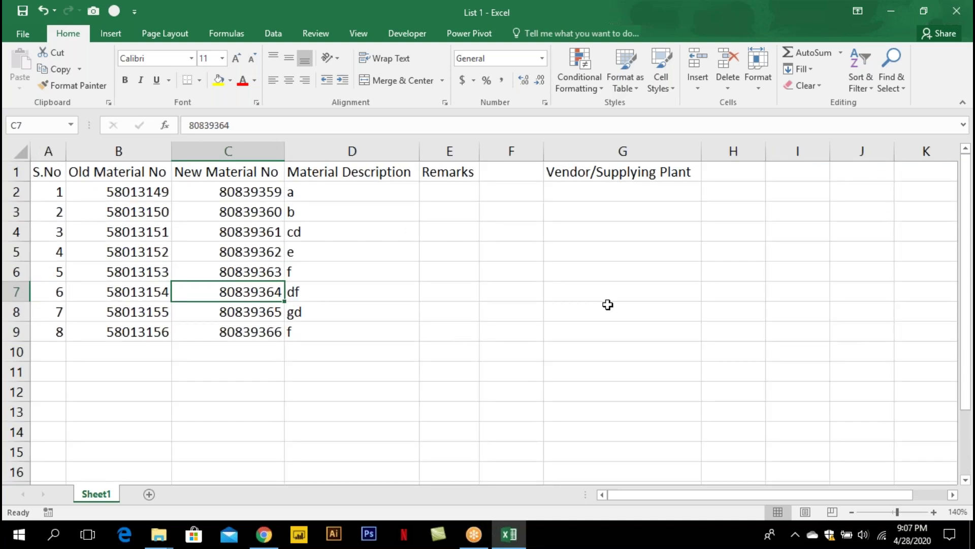
# Open the List 2 workbook from the Participants Queries folder and enlarge its sheet to 140% zoom
pyautogui.click(598, 184)
pyautogui.hotkey('alt', 'Tab')
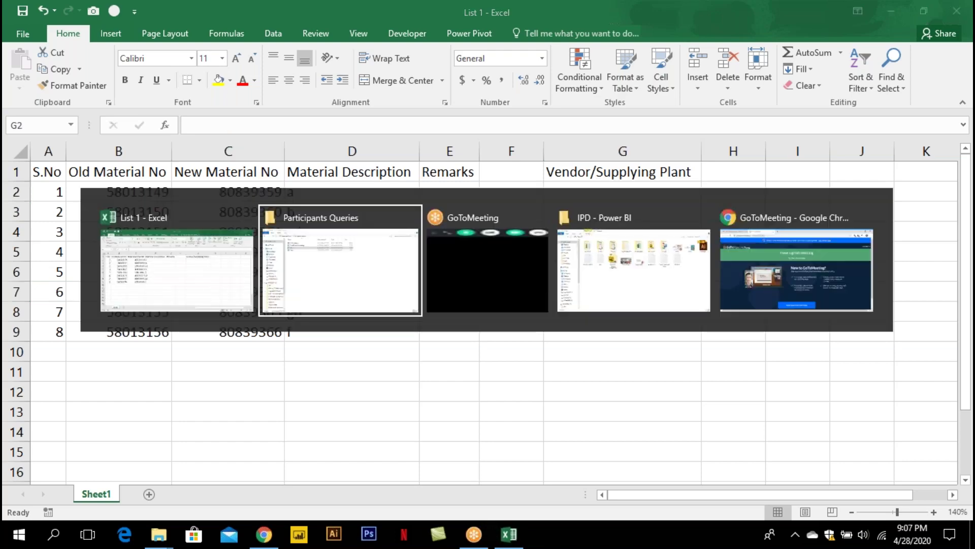
pyautogui.click(184, 135)
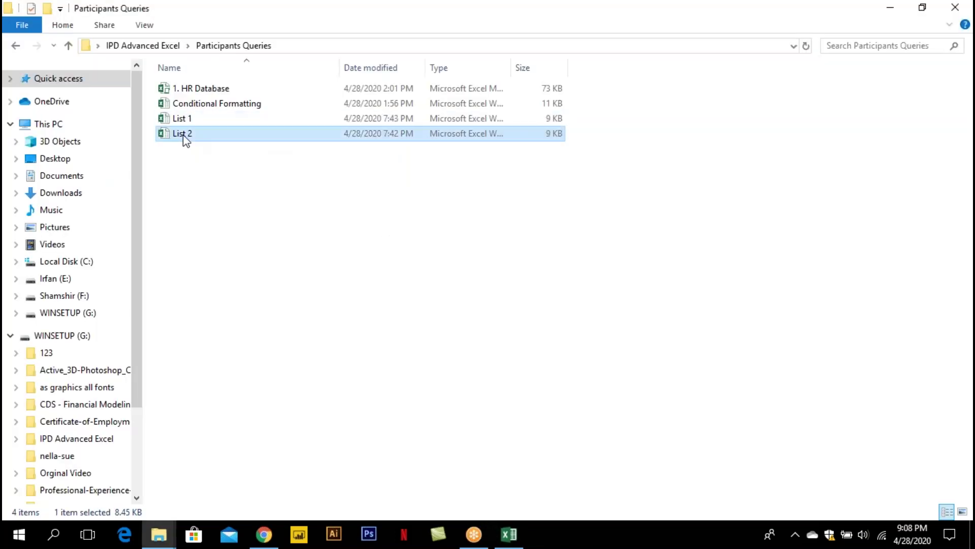
pyautogui.hotkey('alt', 'Tab')
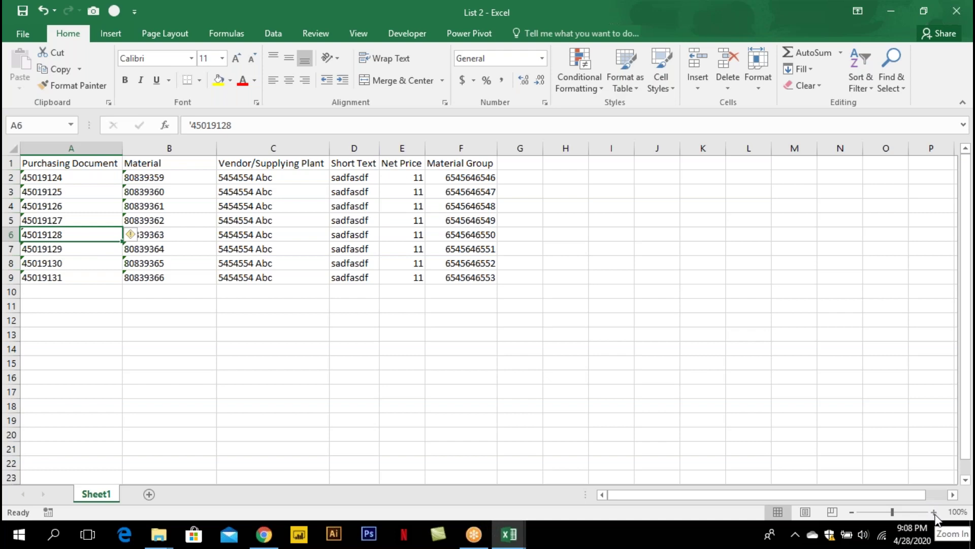
pyautogui.click(935, 512)
pyautogui.click(935, 511)
pyautogui.click(934, 512)
pyautogui.click(934, 511)
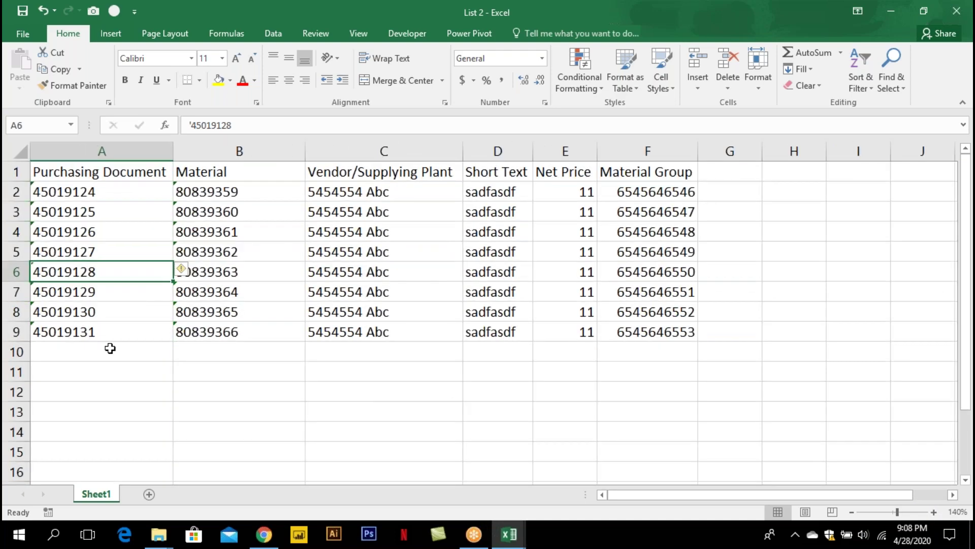
# Compare the Purchasing Document, Material and Net Price columns of List 2 with New Material No and the empty G2 in List 1
pyautogui.press('Down')
pyautogui.click(92, 358)
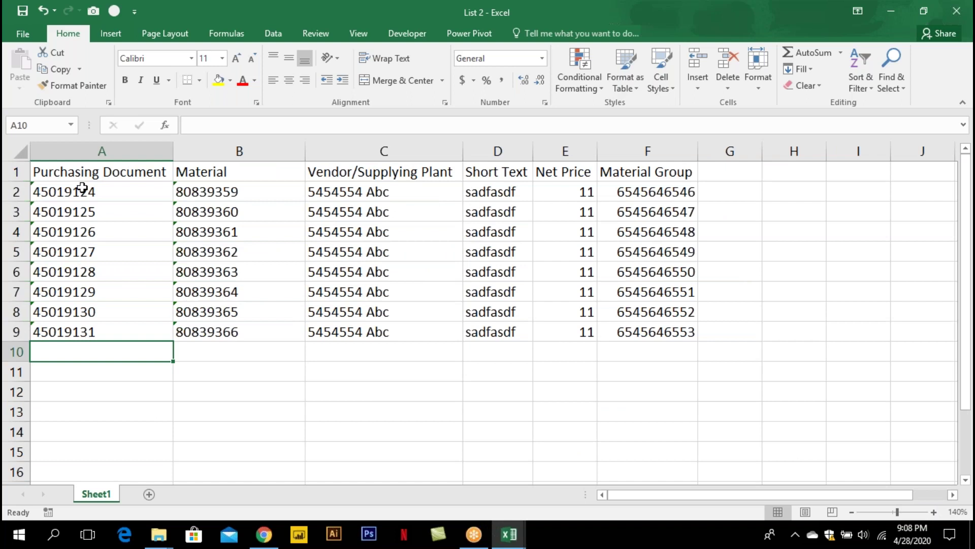
pyautogui.moveTo(83, 191); pyautogui.dragTo(96, 328)
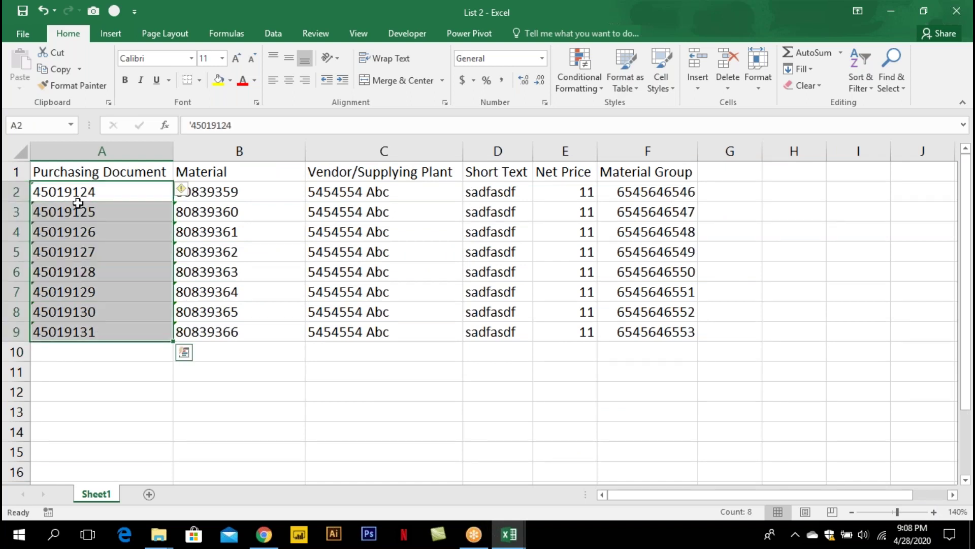
pyautogui.click(226, 228)
pyautogui.click(220, 192)
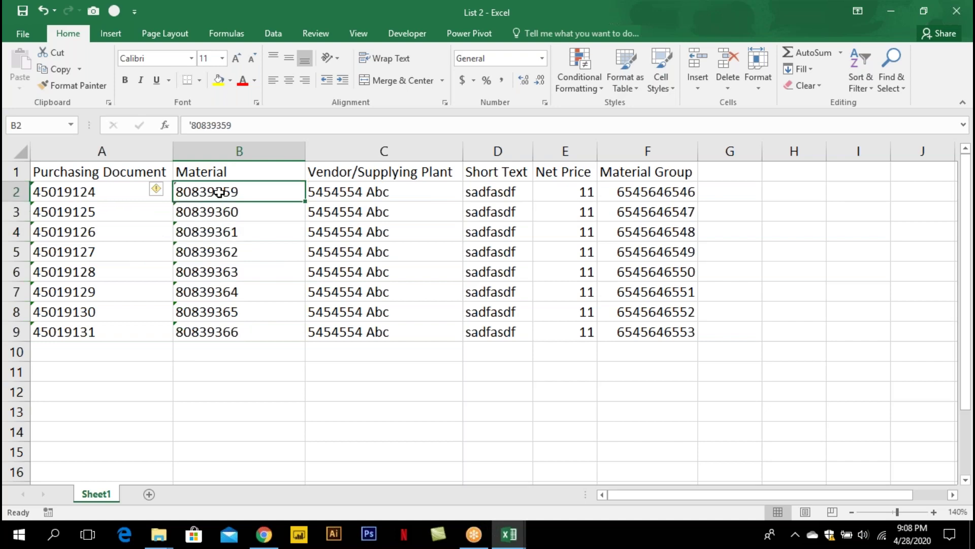
pyautogui.hotkey('alt', 'Tab')
pyautogui.click(196, 191)
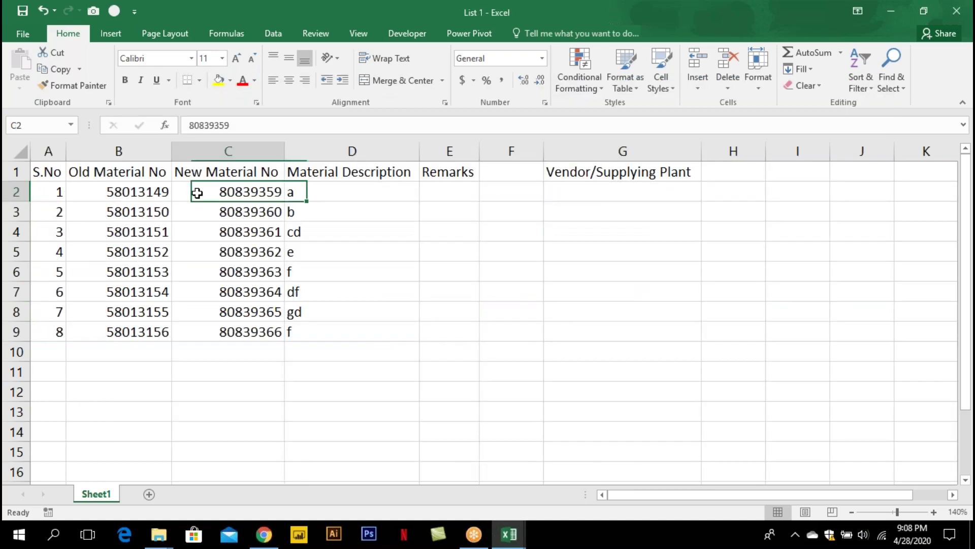
pyautogui.hotkey('alt', 'Tab')
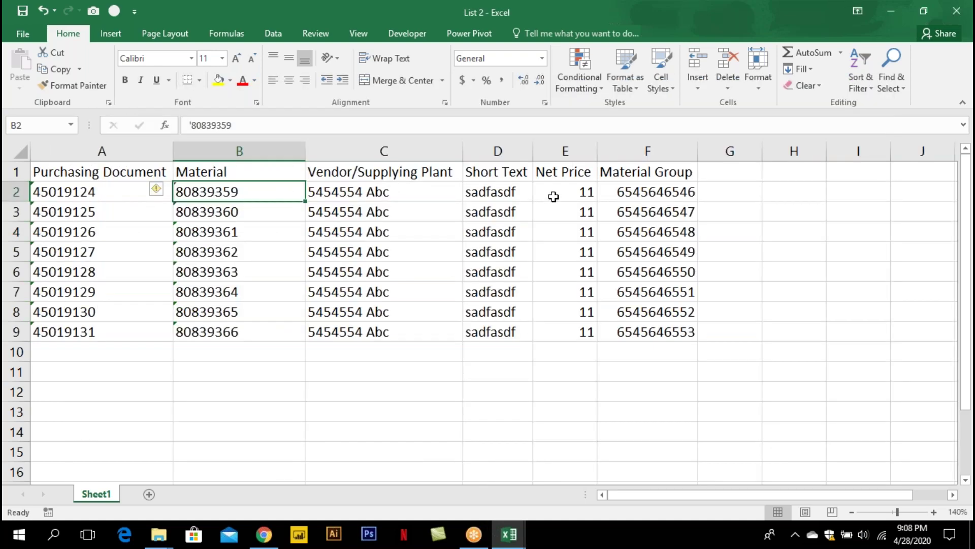
pyautogui.click(554, 197)
pyautogui.hotkey('alt', 'Tab')
pyautogui.click(630, 193)
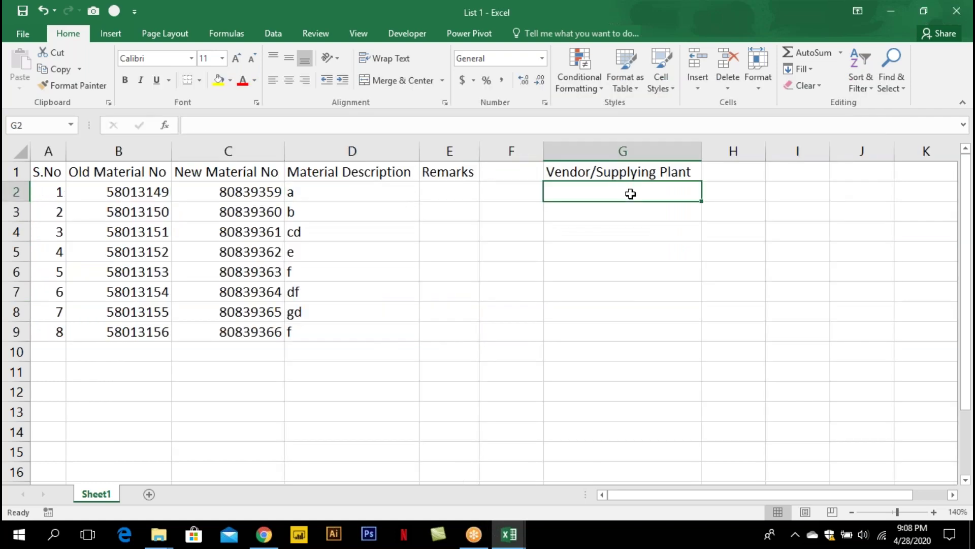
# Convert the text-stored Material numbers in B2:B9 of List 2 to numeric values with Text to Columns, using the Delimited type
pyautogui.hotkey('alt', 'Tab')
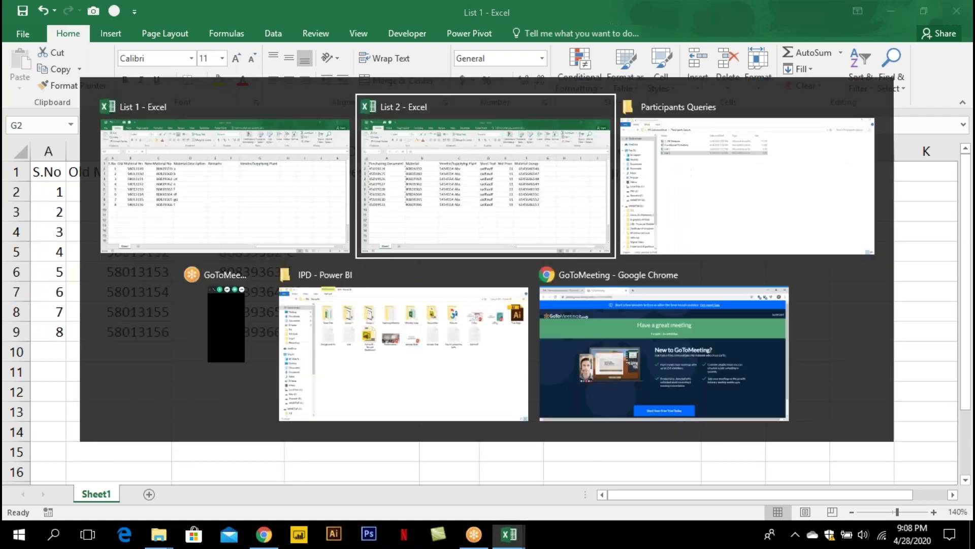
pyautogui.moveTo(196, 191); pyautogui.dragTo(216, 329)
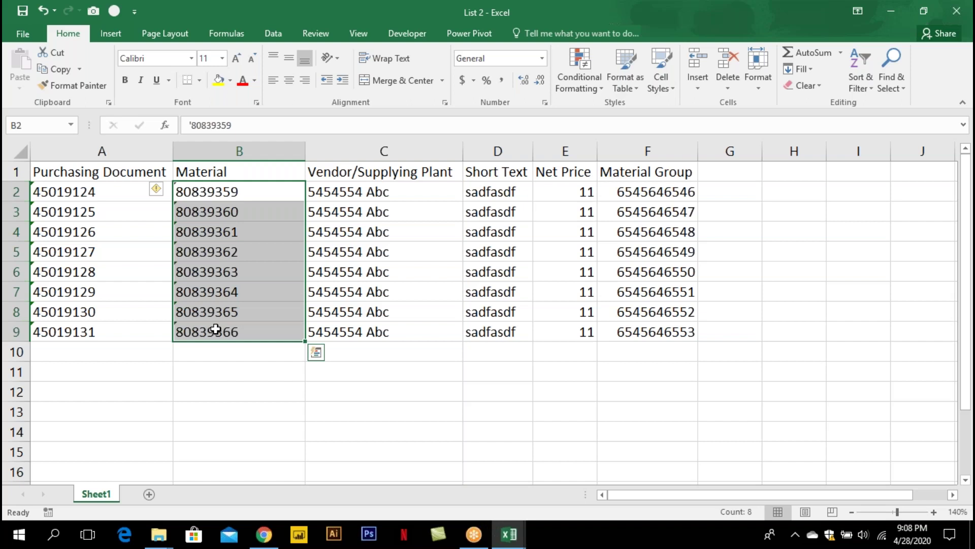
pyautogui.click(273, 39)
pyautogui.click(440, 70)
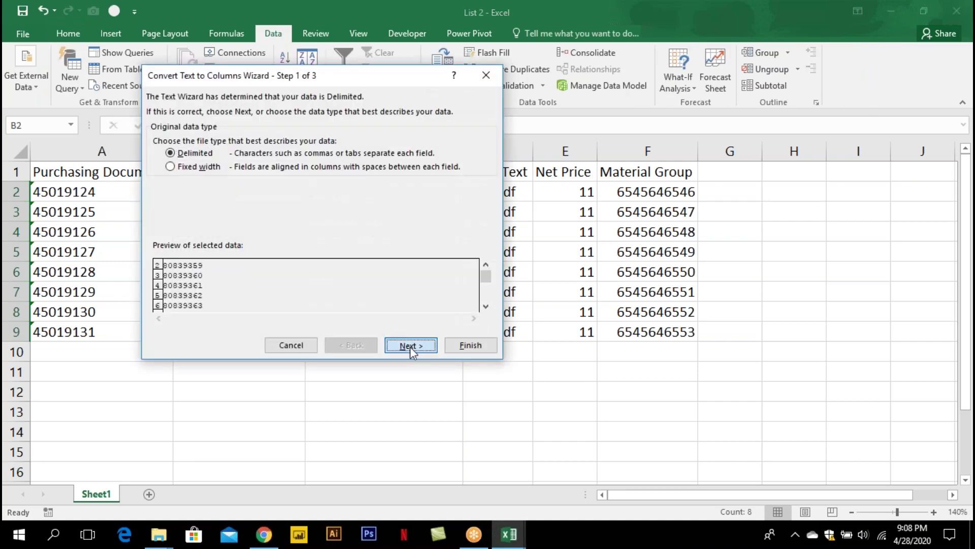
pyautogui.click(410, 347)
pyautogui.click(471, 345)
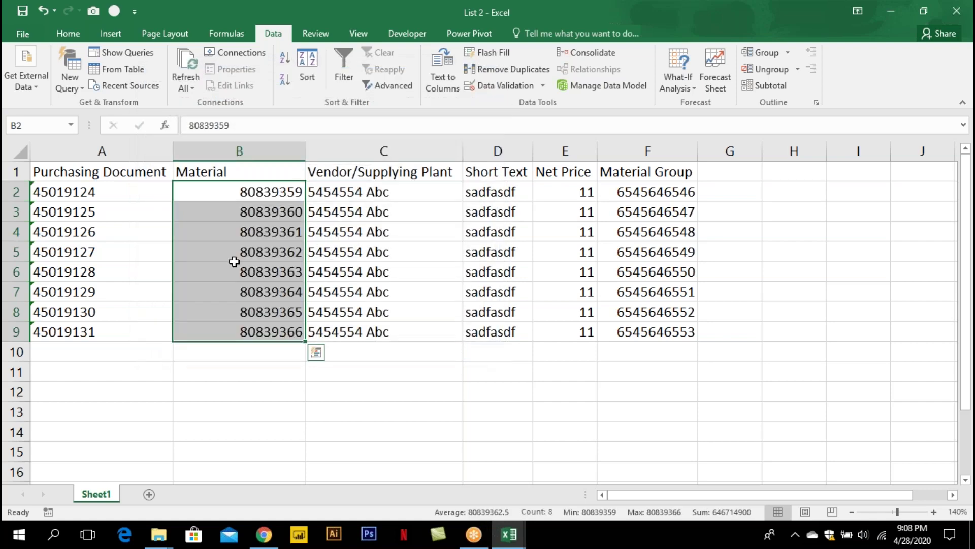
pyautogui.click(234, 269)
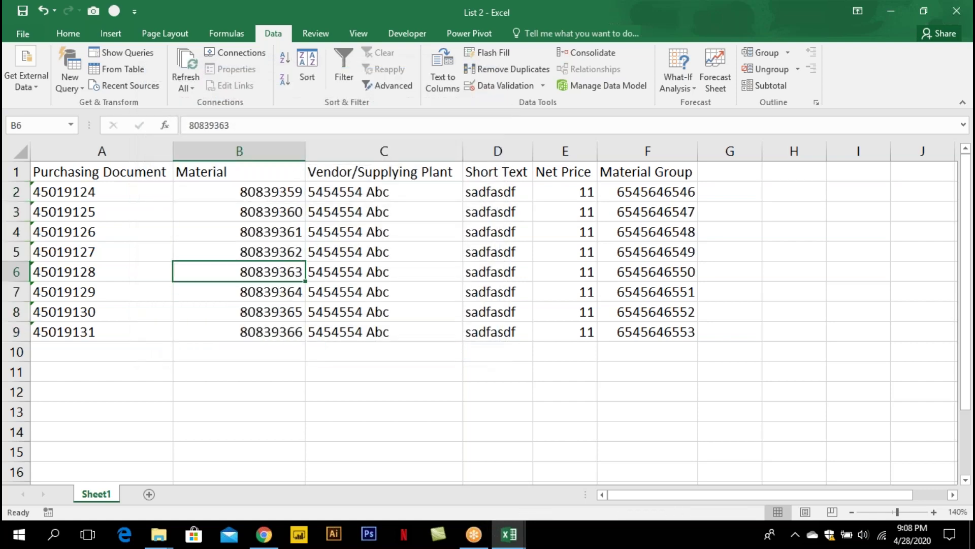
# Check List 1's lookup layout against List 2's Purchasing Document and Material columns to decide where the lookup range starts
pyautogui.hotkey('alt', 'Tab')
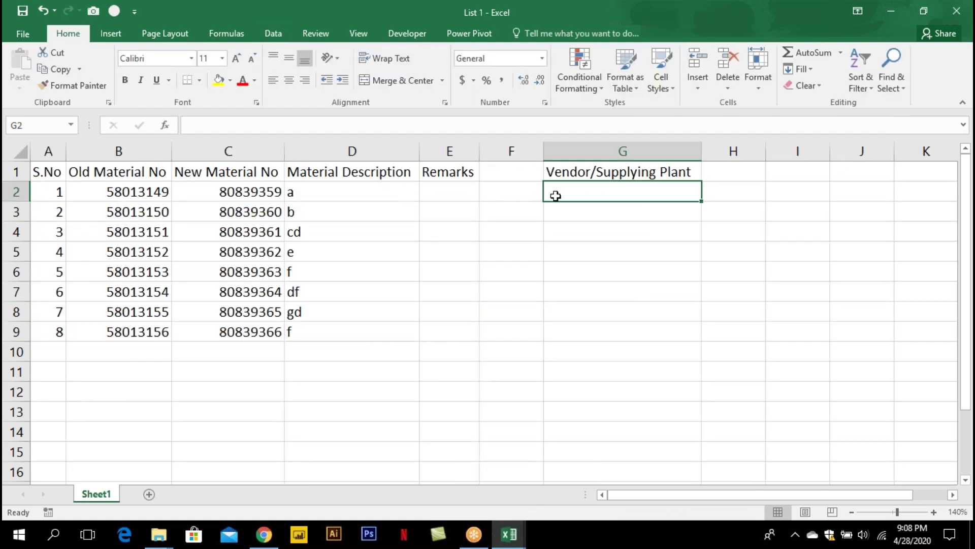
pyautogui.hotkey('alt', 'Tab')
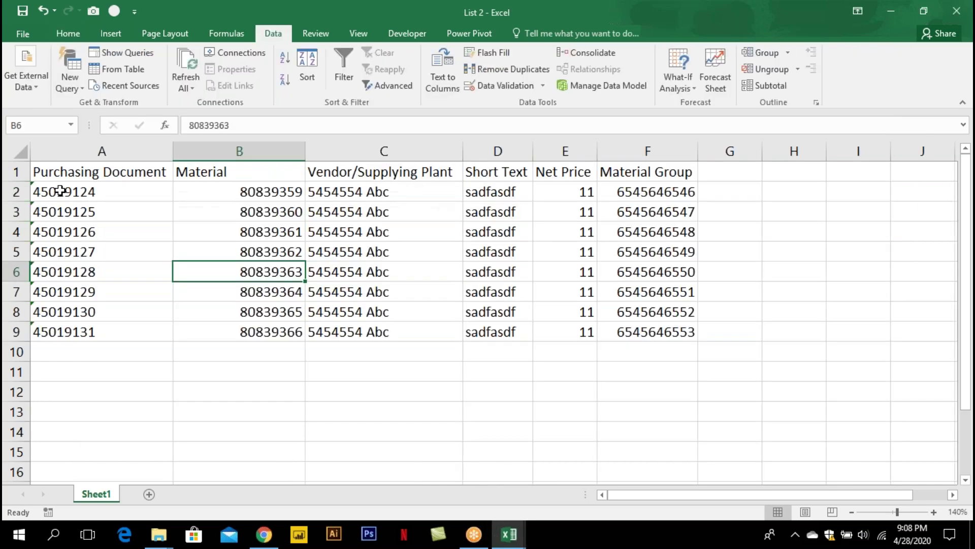
pyautogui.click(77, 149)
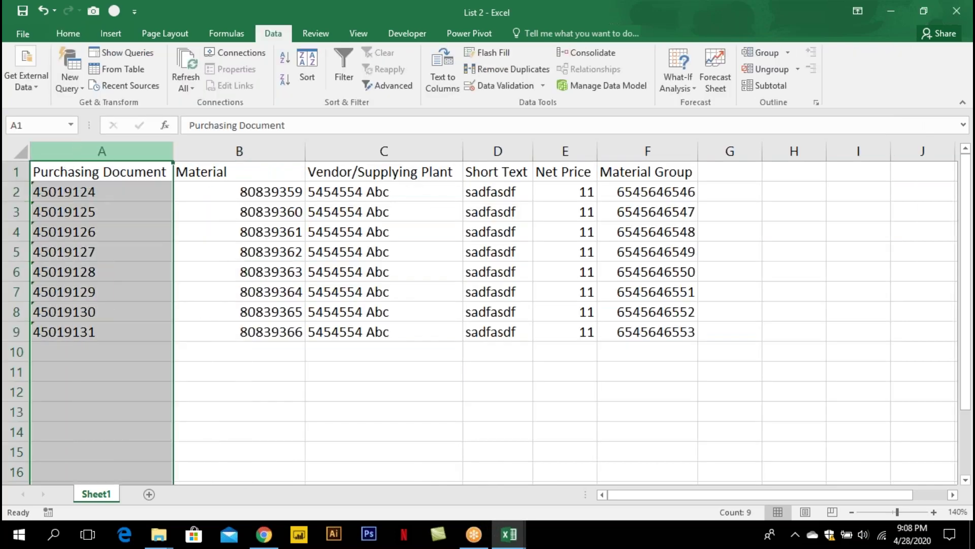
pyautogui.click(215, 196)
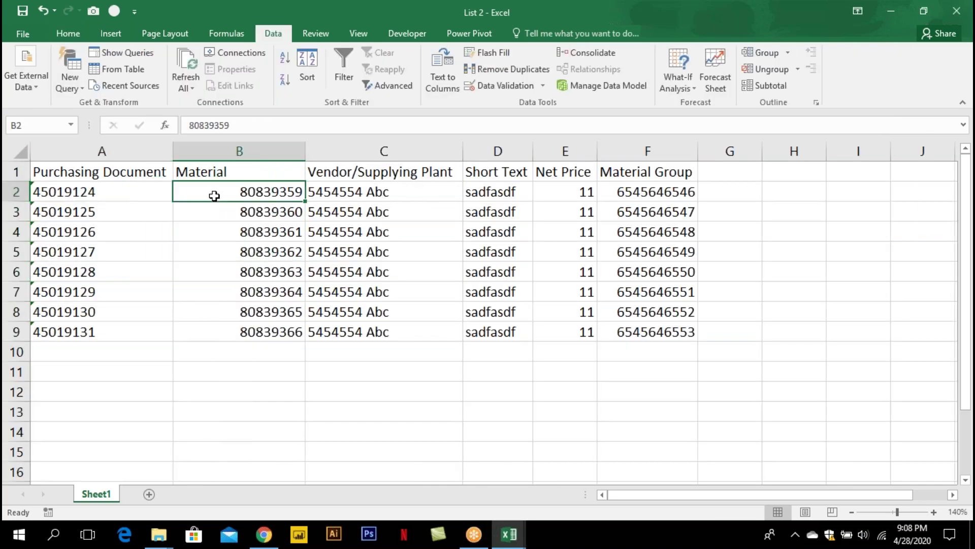
# In G2 of List 1, enter =VLOOKUP(C2,'[List 2.xlsx]Sheet1'!$B$2:$F$9,4,0) to retrieve the Net Price from List 2
pyautogui.hotkey('alt', 'Tab')
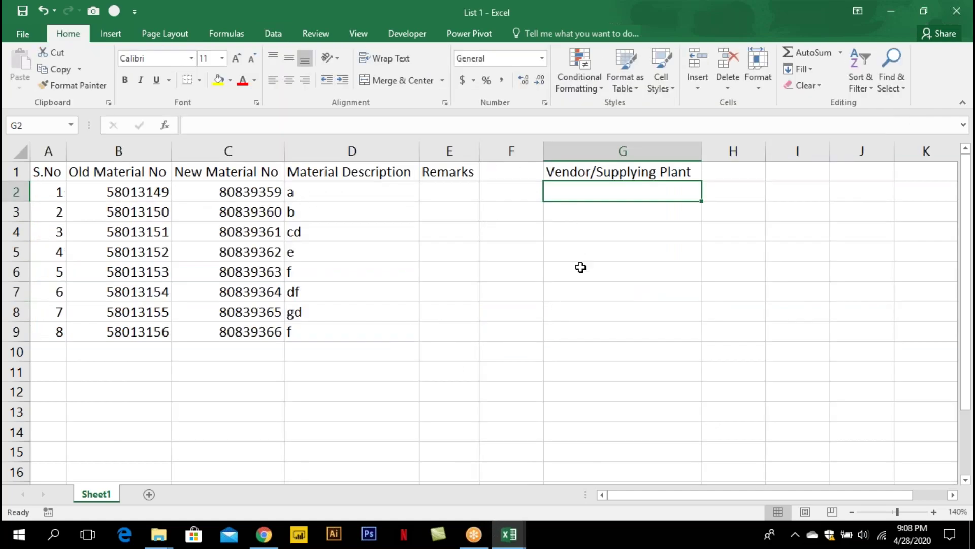
pyautogui.write('=VLOOKUP(')
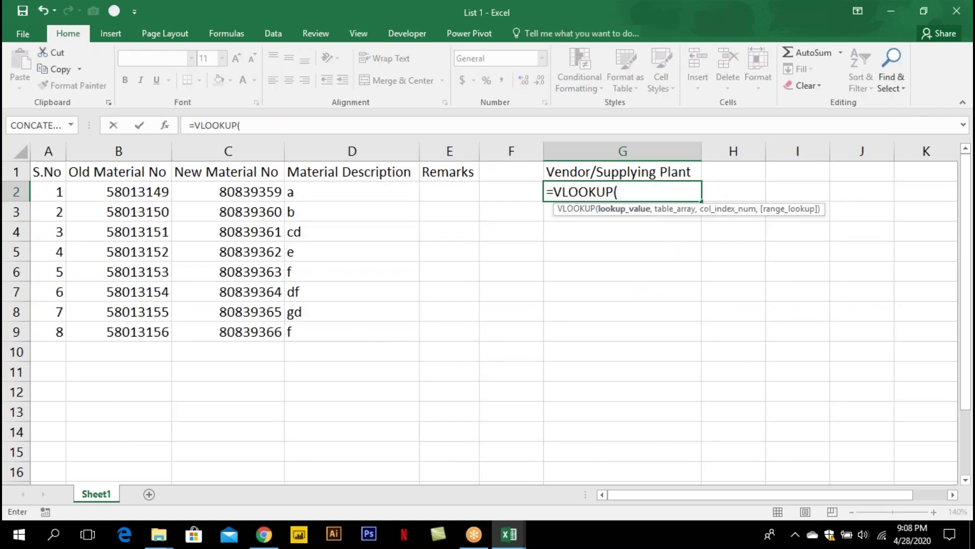
pyautogui.click(234, 192)
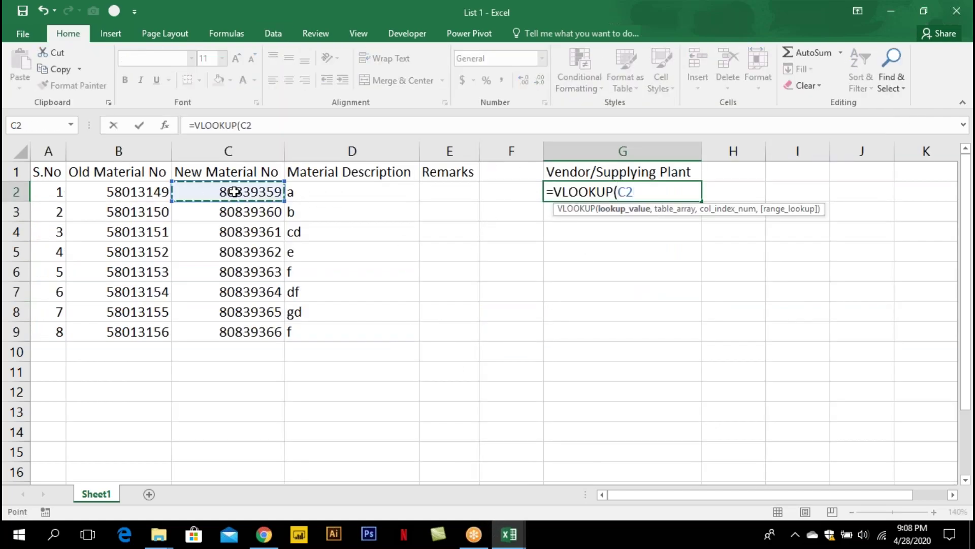
pyautogui.write(',')
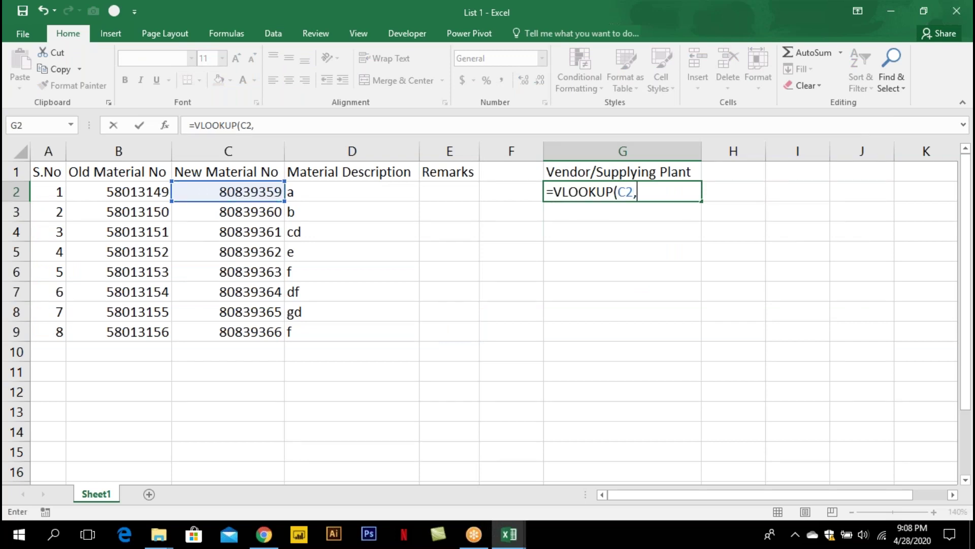
pyautogui.hotkey('alt', 'Tab')
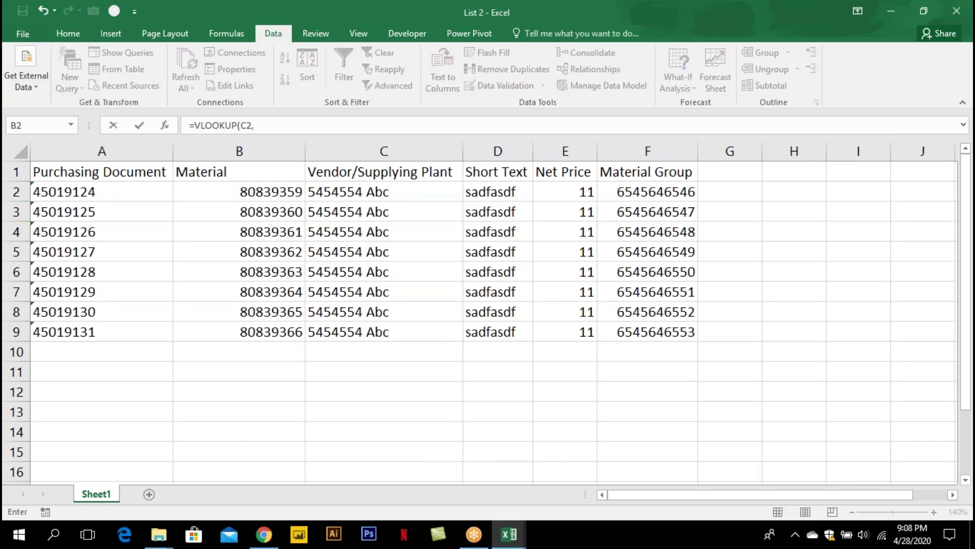
pyautogui.click(236, 192)
pyautogui.moveTo(235, 192); pyautogui.dragTo(691, 335)
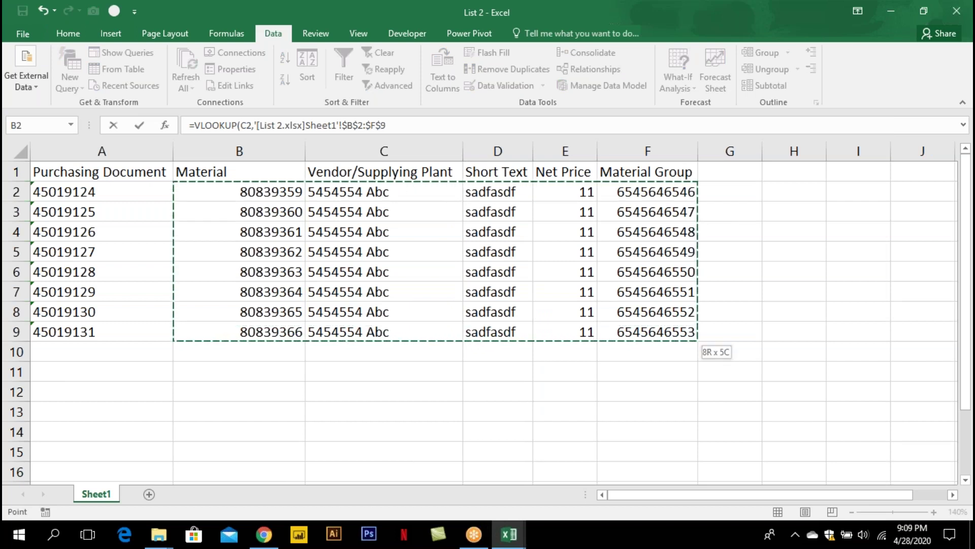
pyautogui.write(',')
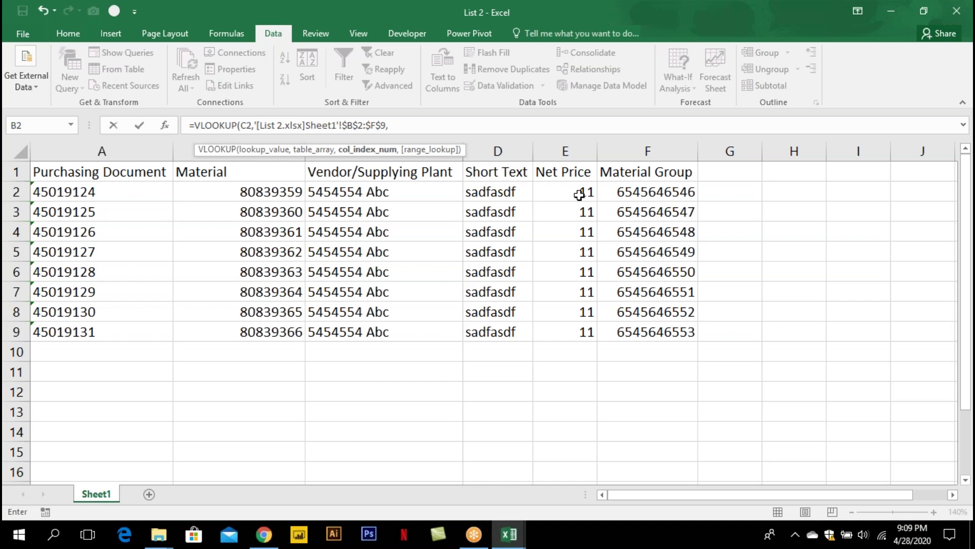
pyautogui.write('4,0)')
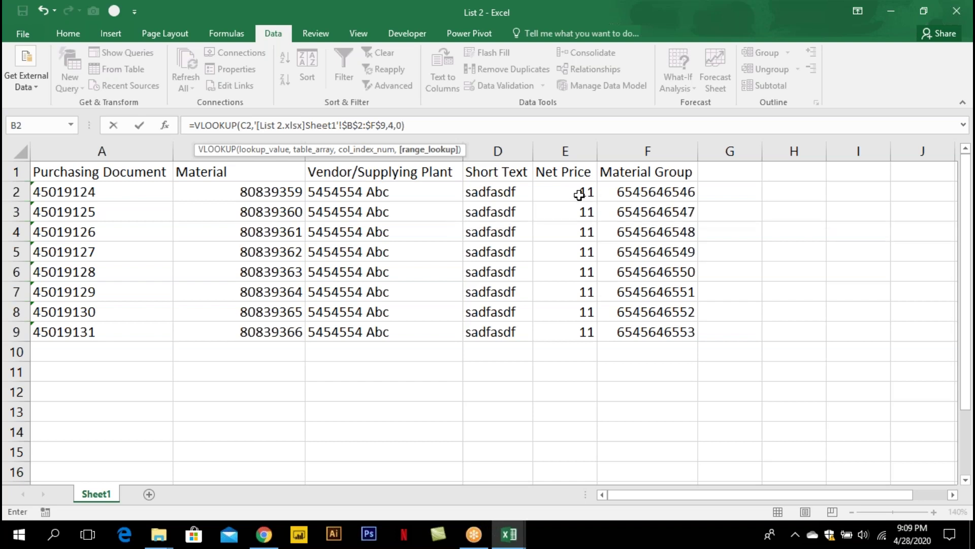
pyautogui.press('Return')
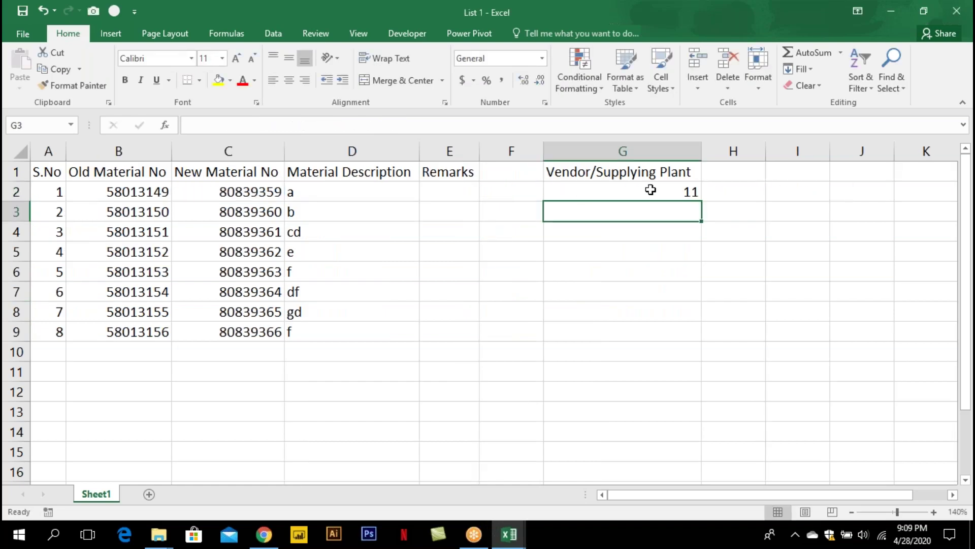
# Fill the VLOOKUP formula from G2 down to G9 and review the formula in G2 without changing it
pyautogui.click(650, 189)
pyautogui.moveTo(701, 201); pyautogui.dragTo(697, 338)
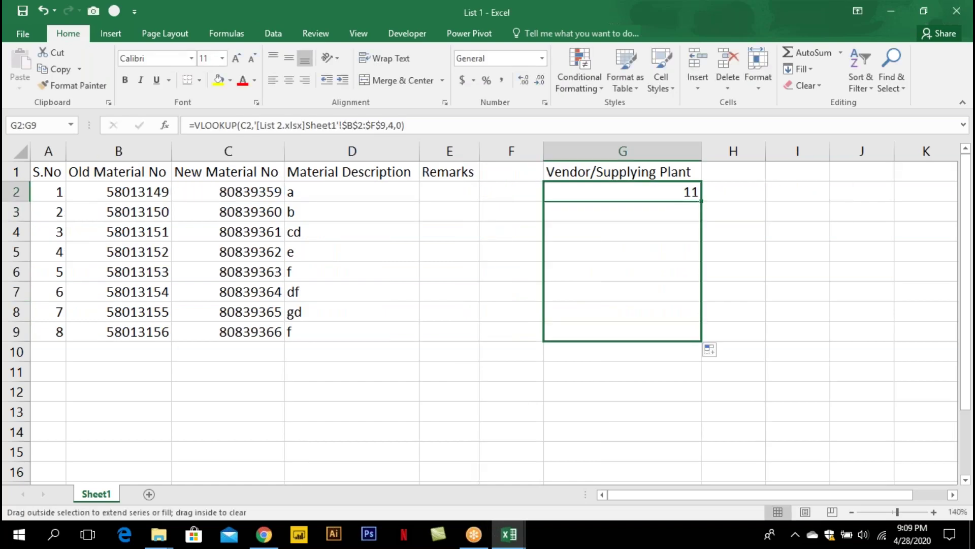
pyautogui.doubleClick(690, 192)
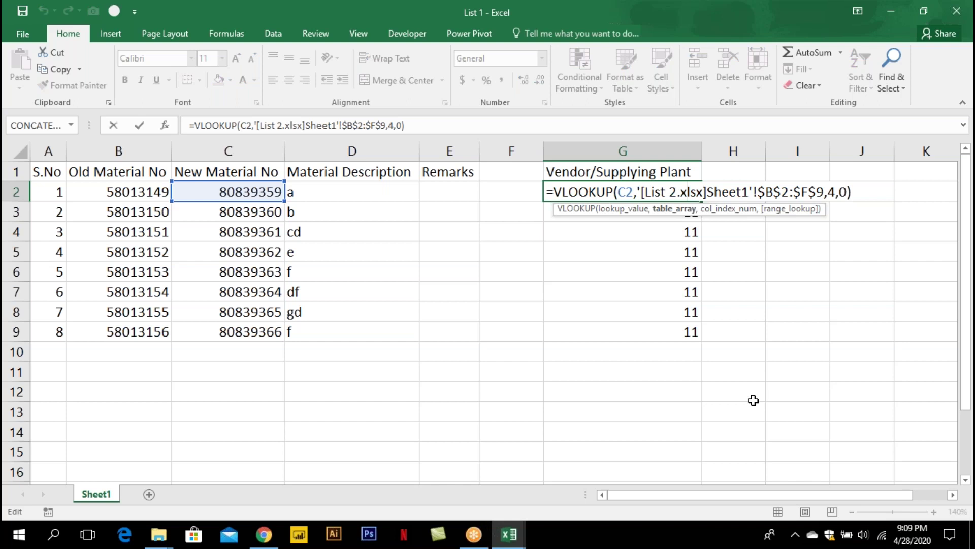
pyautogui.press('Escape')
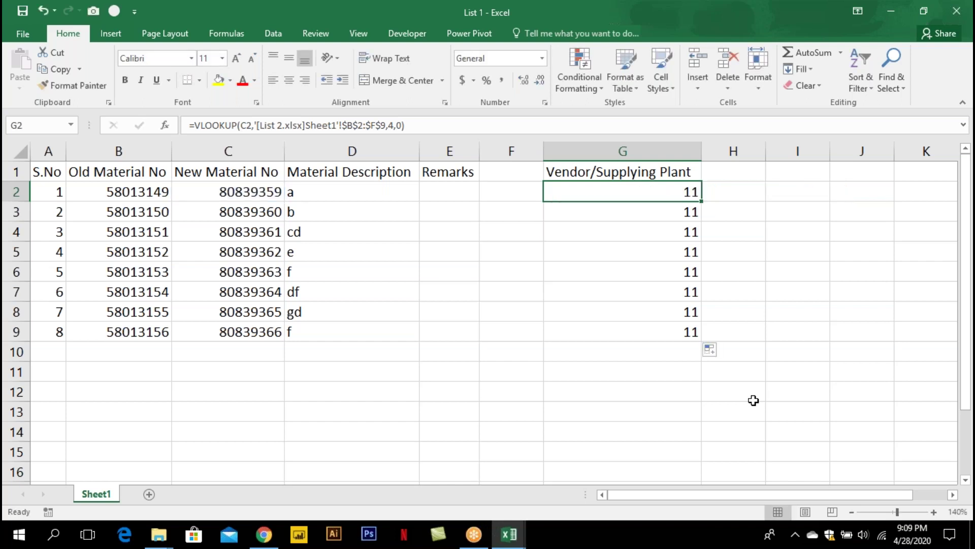
# Close the List 1 and List 2 workbooks, saving their changes
pyautogui.hotkey('alt', 'F4')
pyautogui.press('Tab')
pyautogui.press('Right')
pyautogui.press('Right')
pyautogui.press('Right')
pyautogui.press('Left')
pyautogui.press('Return')
pyautogui.hotkey('alt', 'F4')
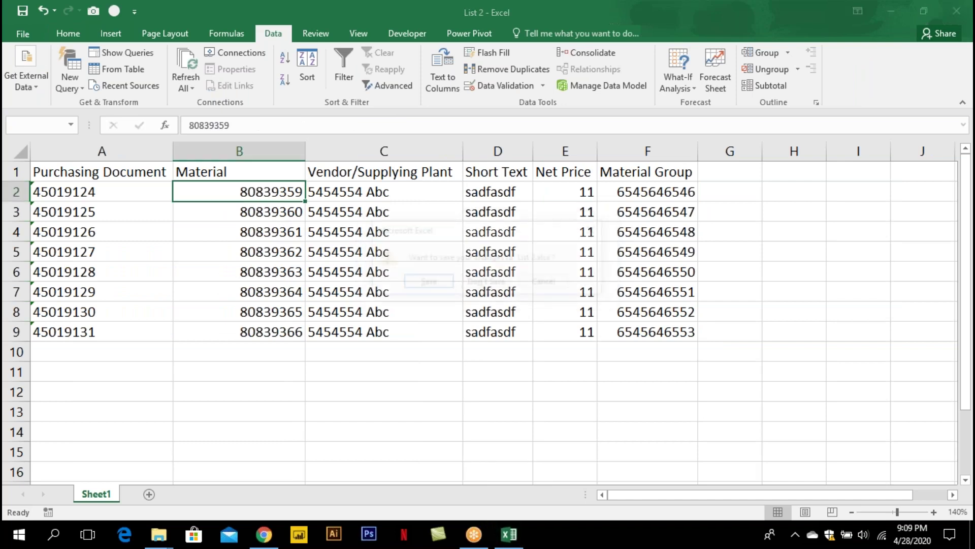
pyautogui.press('Return')
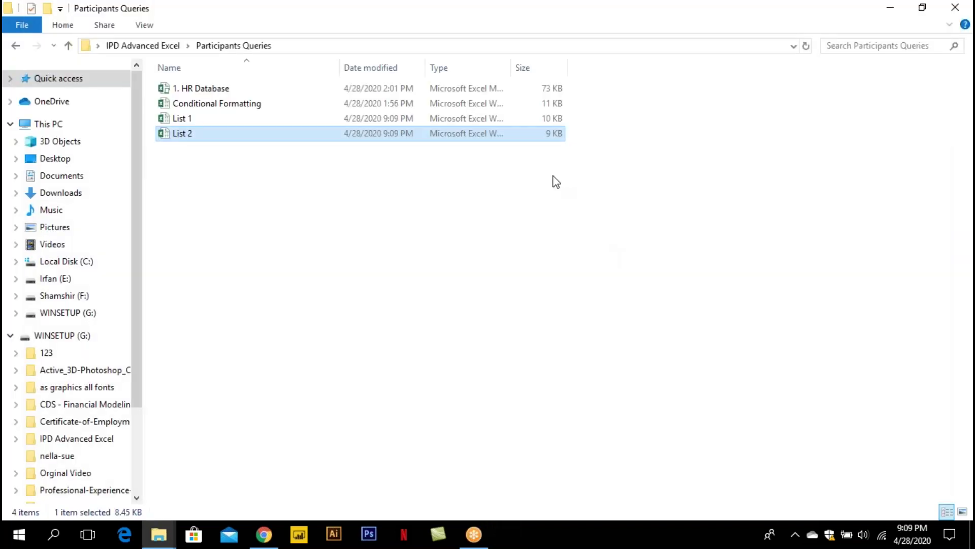
# Open the Conditional Formatting workbook from the Participants Queries folder and autofit the widths of phone columns B to D
pyautogui.click(206, 107)
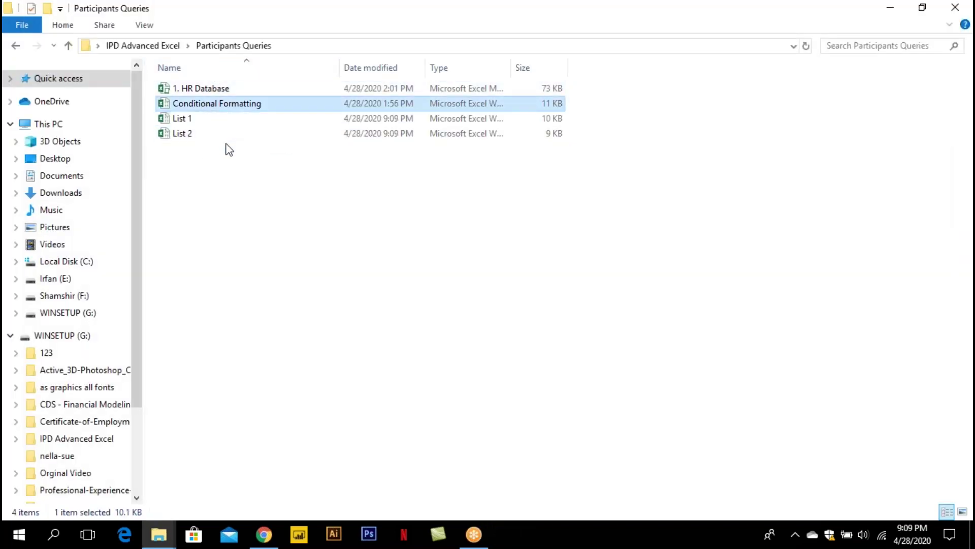
pyautogui.press('Return')
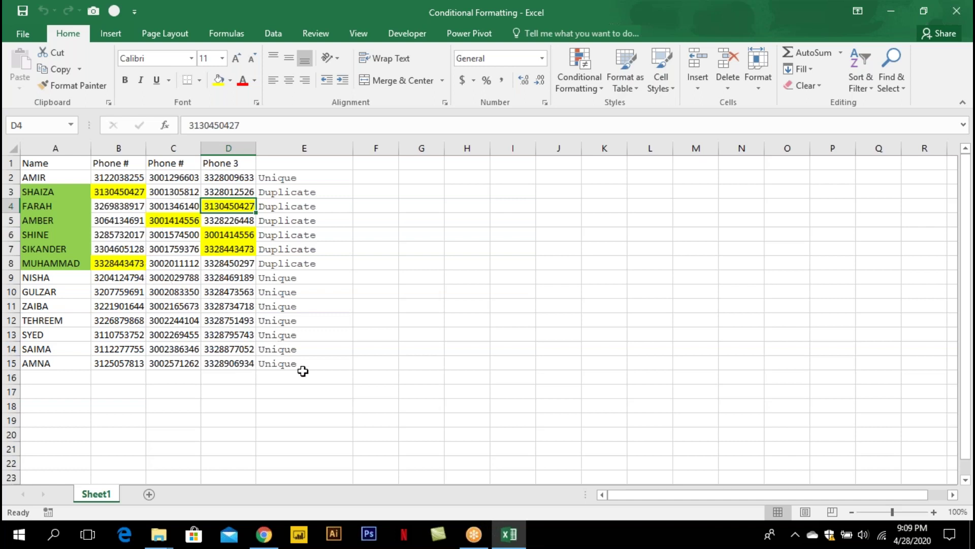
pyautogui.click(122, 191)
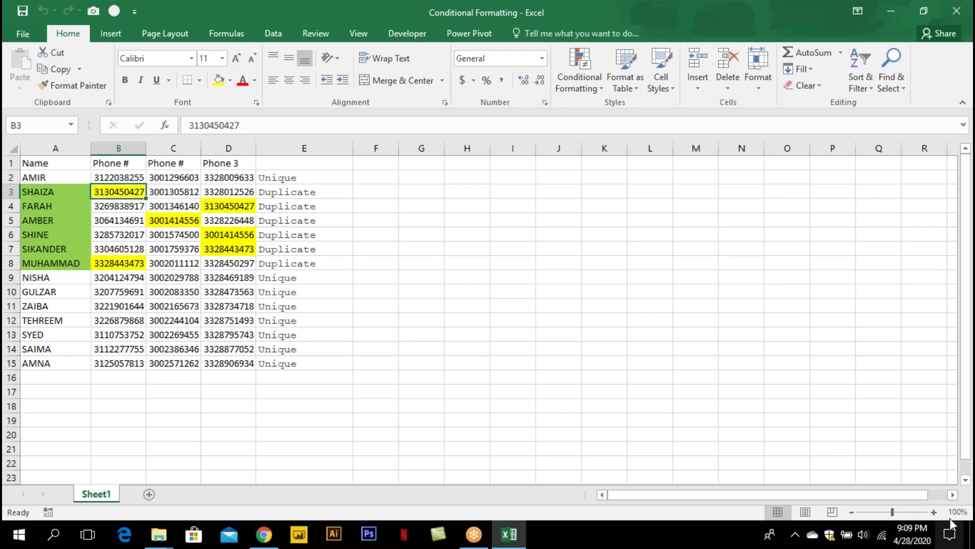
pyautogui.click(933, 511)
pyautogui.click(934, 511)
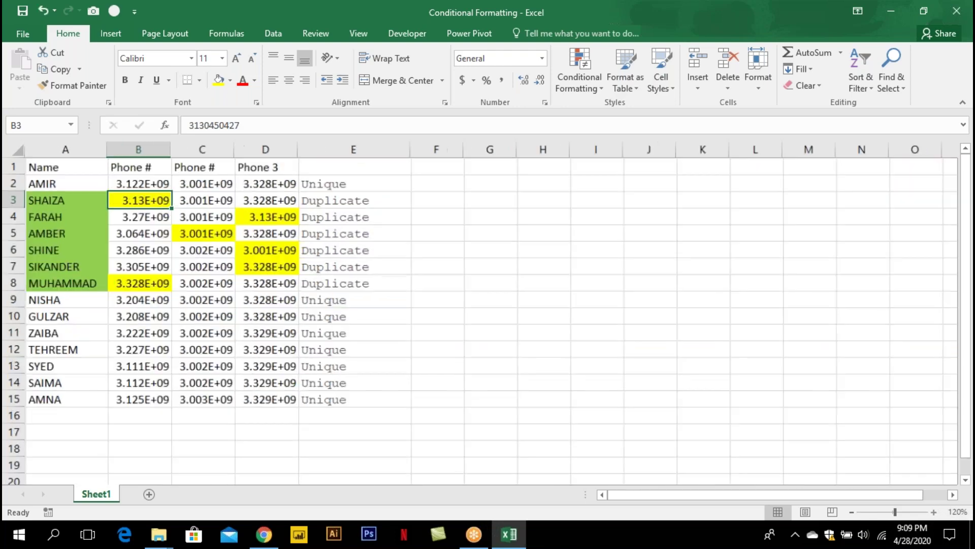
pyautogui.click(934, 512)
pyautogui.moveTo(153, 149); pyautogui.dragTo(274, 149)
pyautogui.doubleClick(262, 149)
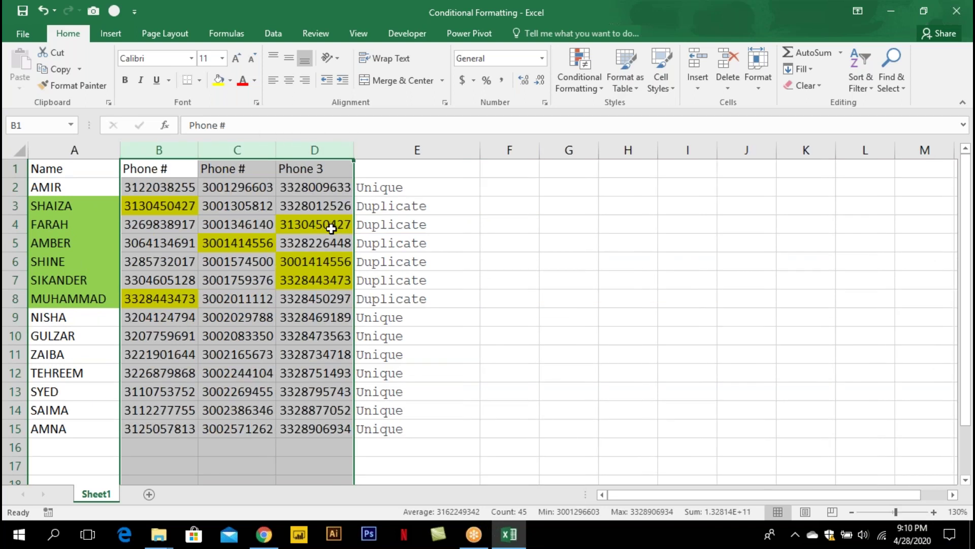
# Look through the Highlight Cells Rules options for the duplicate phone number in D4 without applying a rule
pyautogui.click(327, 224)
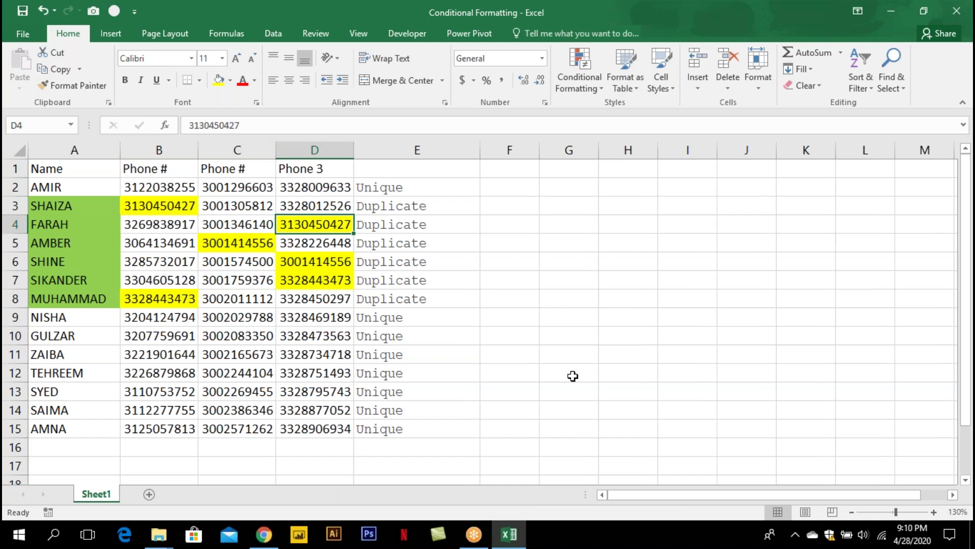
pyautogui.click(579, 81)
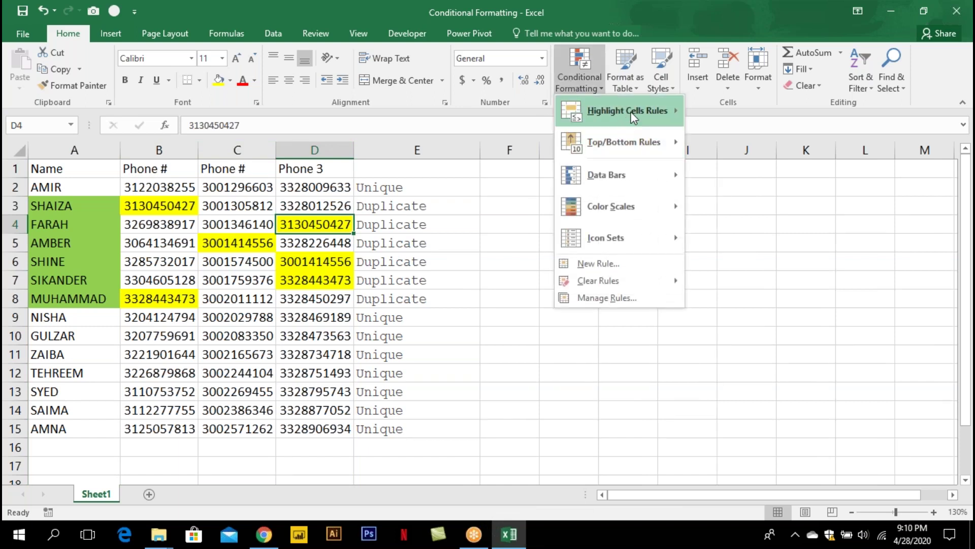
pyautogui.moveTo(632, 114)
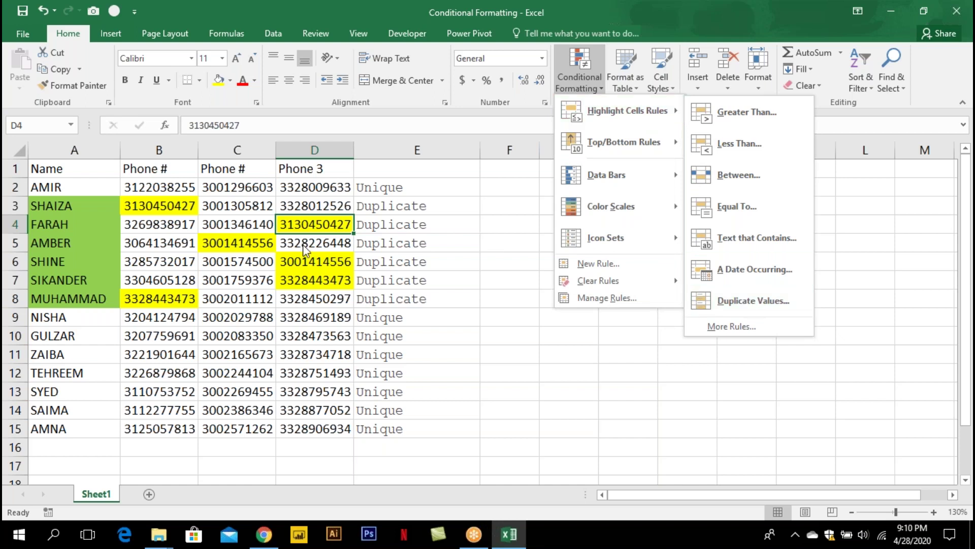
pyautogui.press('Escape')
pyautogui.press('Escape')
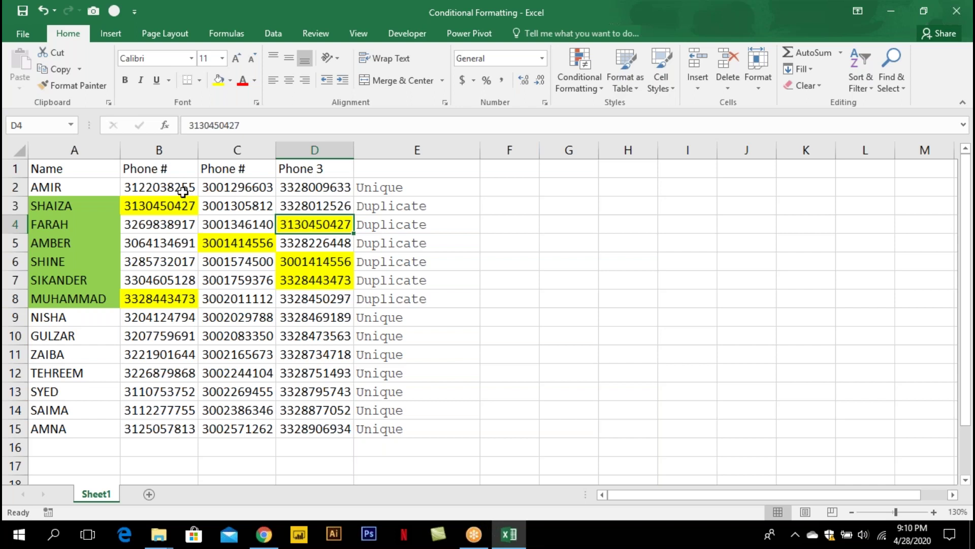
# Review the IF, OR and COUNTIF duplicate-check formula in E3 without changing it
pyautogui.click(84, 227)
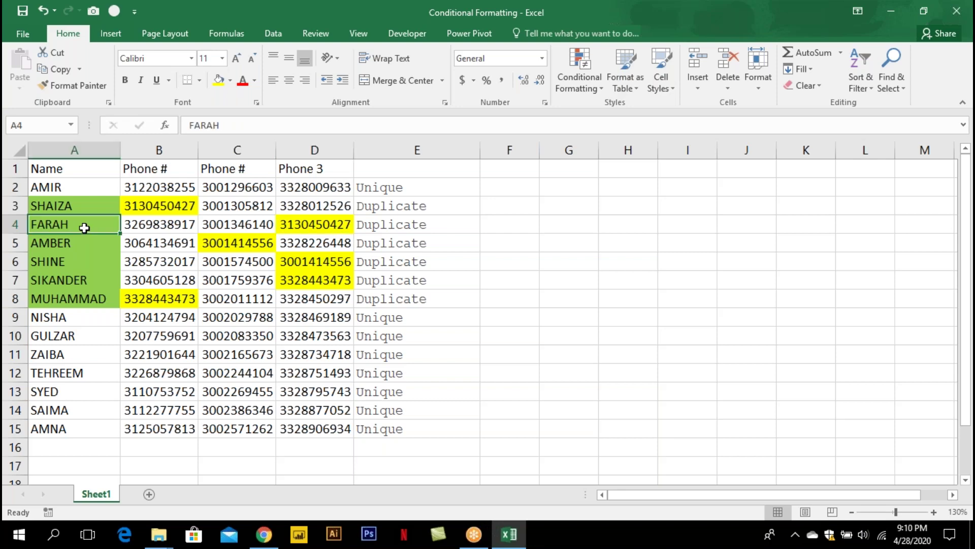
pyautogui.doubleClick(429, 206)
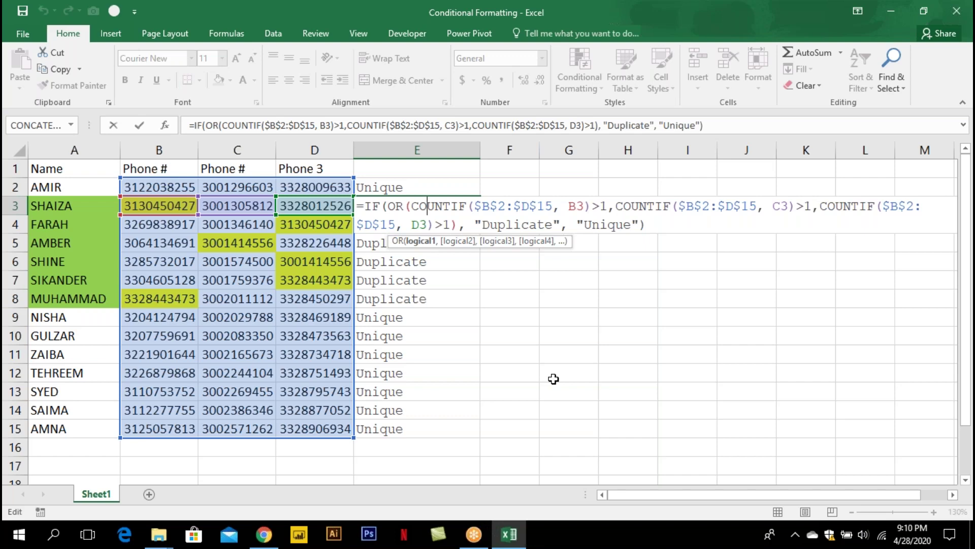
pyautogui.hotkey('ctrl', 'Return')
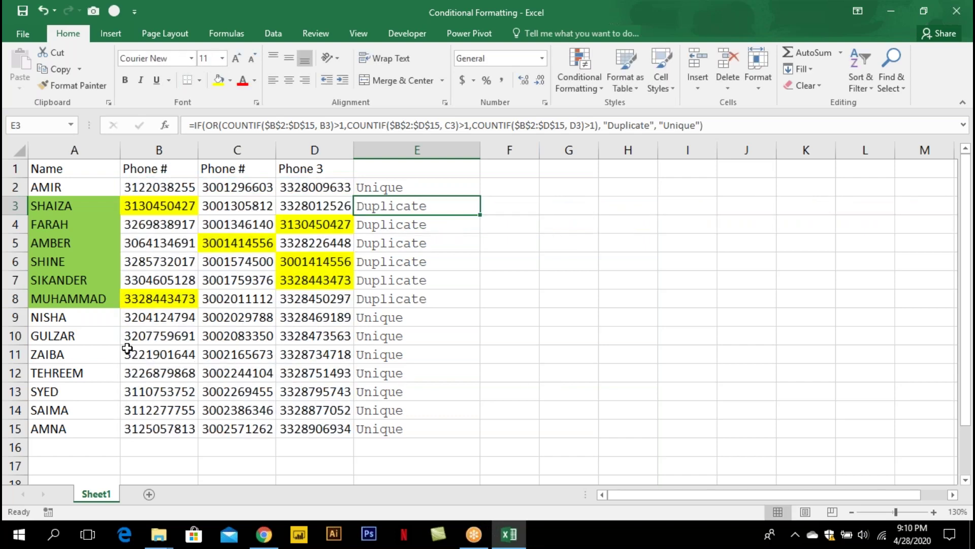
# Copy the phone number from C10 into D15 to test the duplicate highlighting in the name and phone columns
pyautogui.click(71, 318)
pyautogui.moveTo(71, 318); pyautogui.dragTo(300, 422)
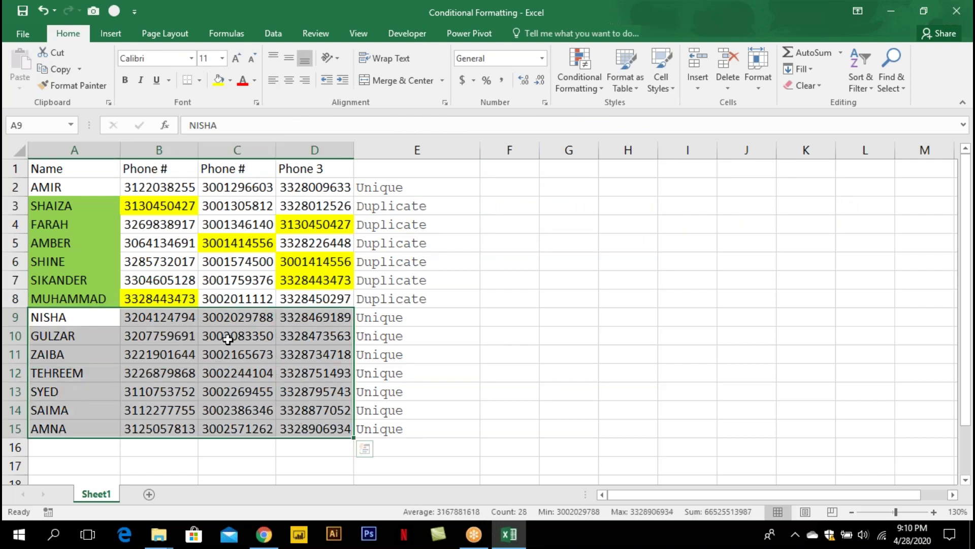
pyautogui.click(227, 339)
pyautogui.hotkey('ctrl', 'c')
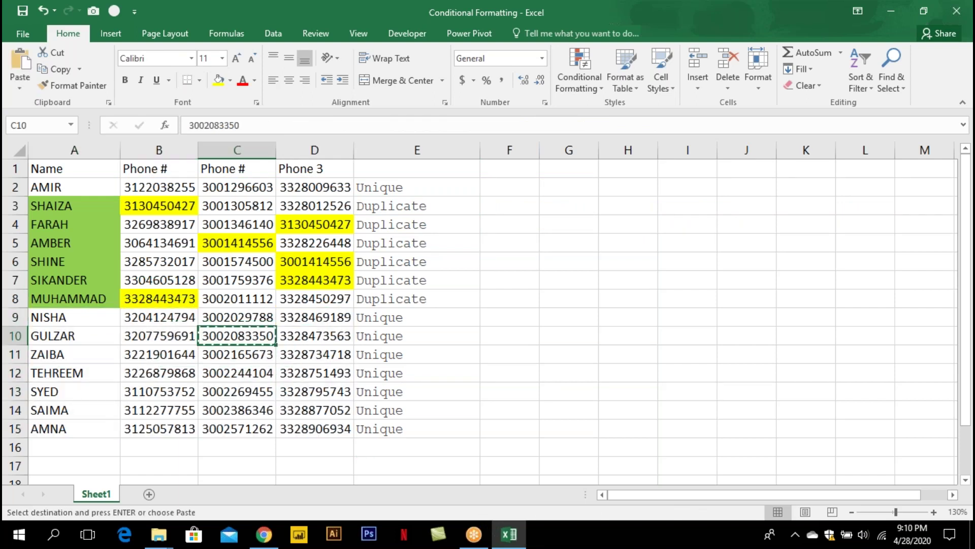
pyautogui.click(302, 428)
pyautogui.hotkey('ctrl', 'v')
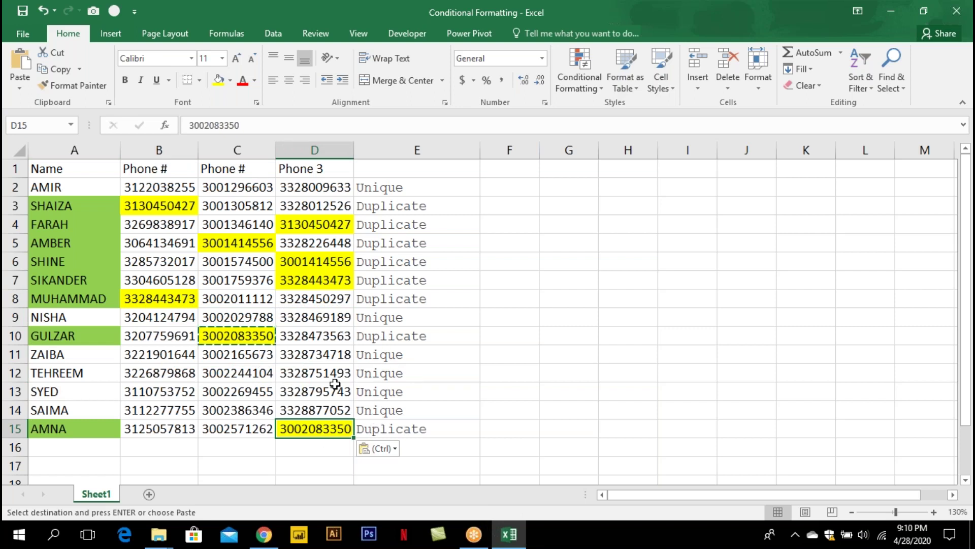
pyautogui.click(108, 335)
pyautogui.click(101, 426)
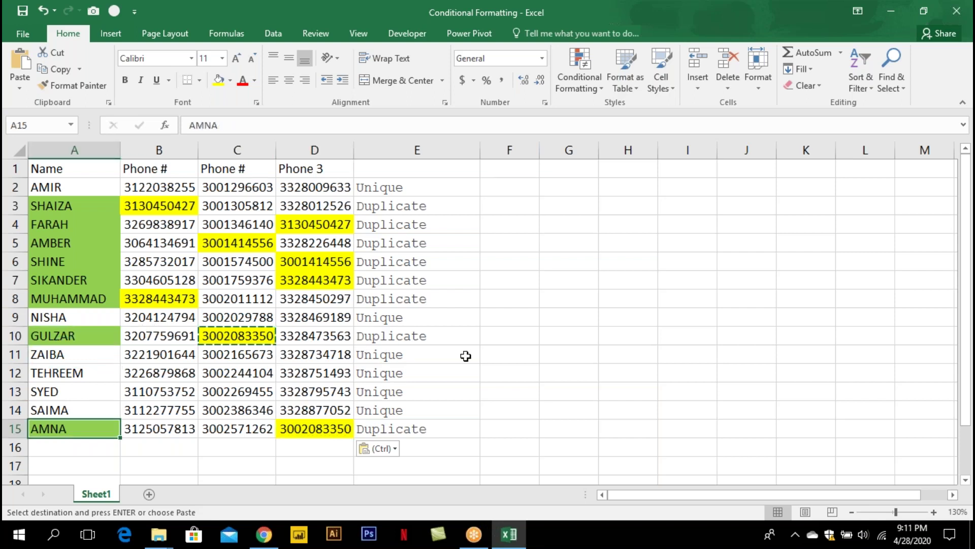
pyautogui.press('Escape')
pyautogui.press('Escape')
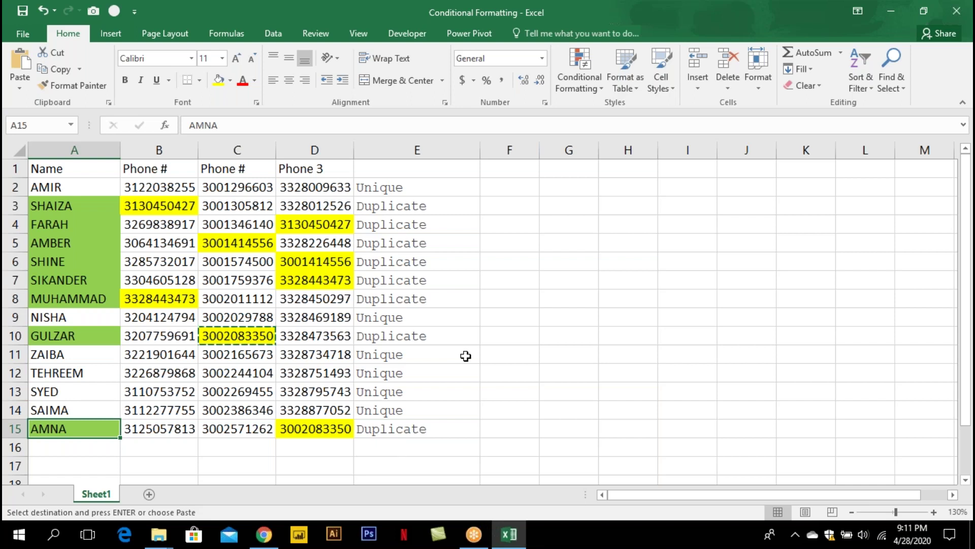
# Inspect the OR and COUNTIF formula of the green name-column rule in the Rules Manager, leaving the rule unedited
pyautogui.click(63, 246)
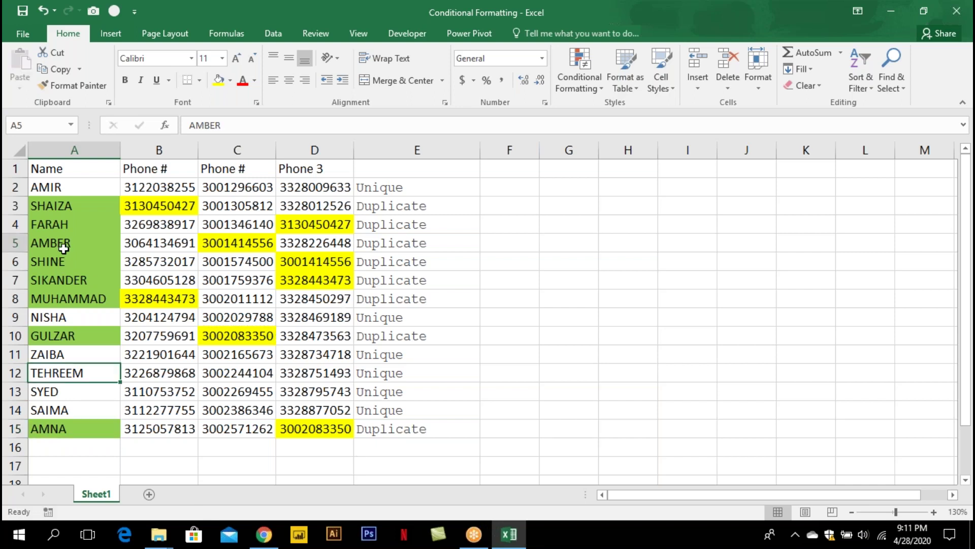
pyautogui.click(583, 83)
pyautogui.moveTo(598, 278)
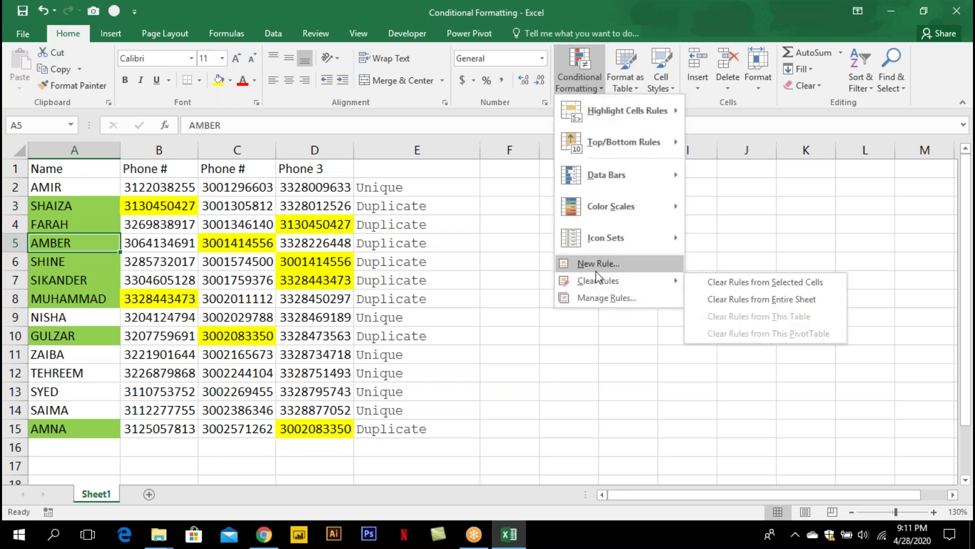
pyautogui.click(605, 298)
pyautogui.click(206, 185)
pyautogui.click(330, 283)
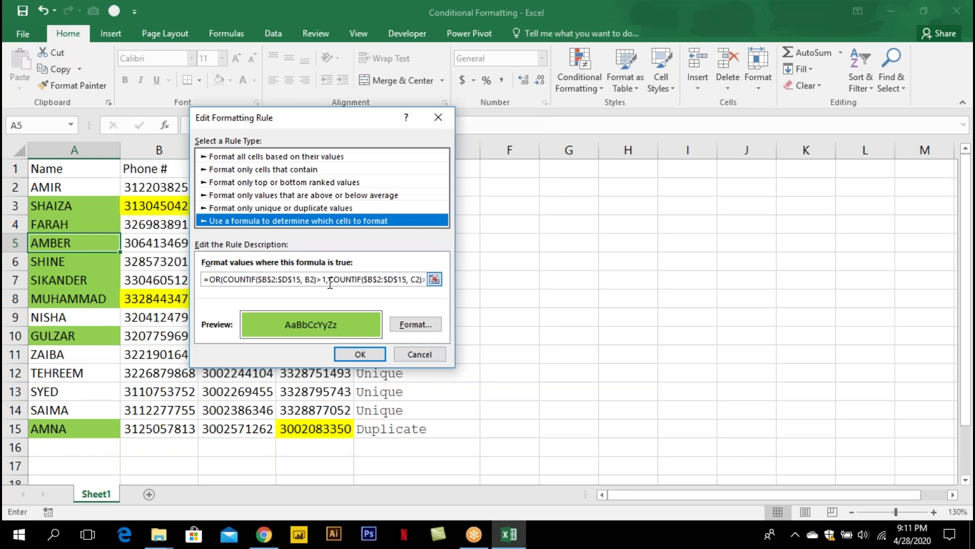
pyautogui.click(424, 354)
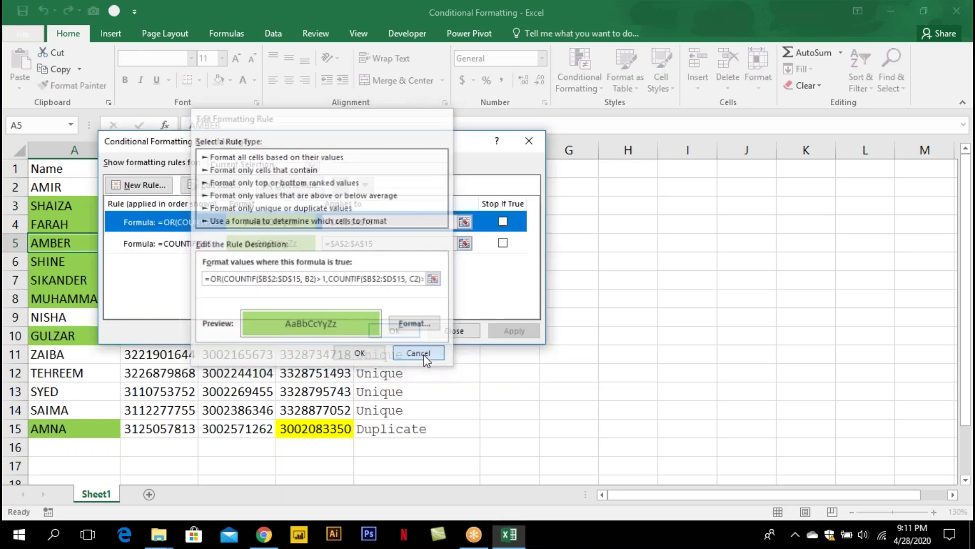
pyautogui.click(452, 328)
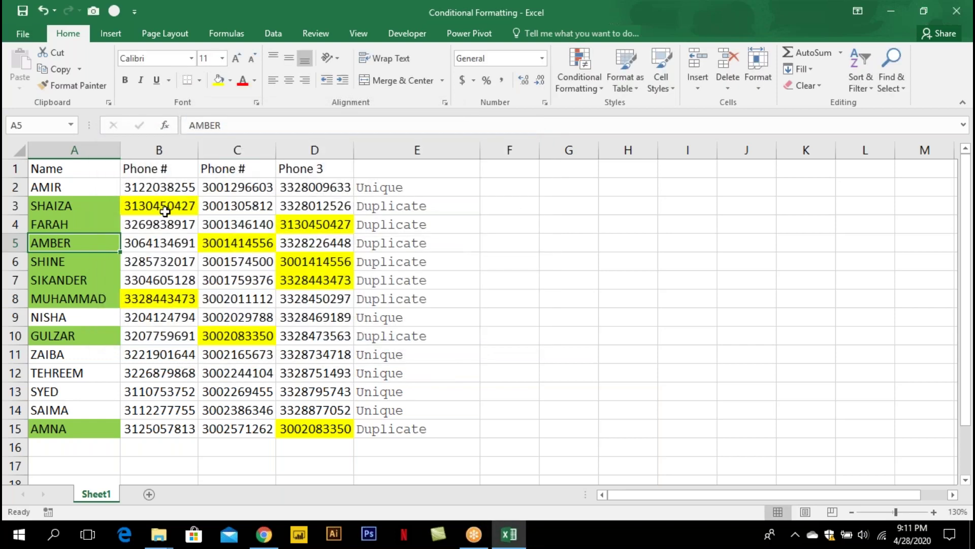
# Close the Conditional Formatting workbook with its changes saved
pyautogui.click(173, 209)
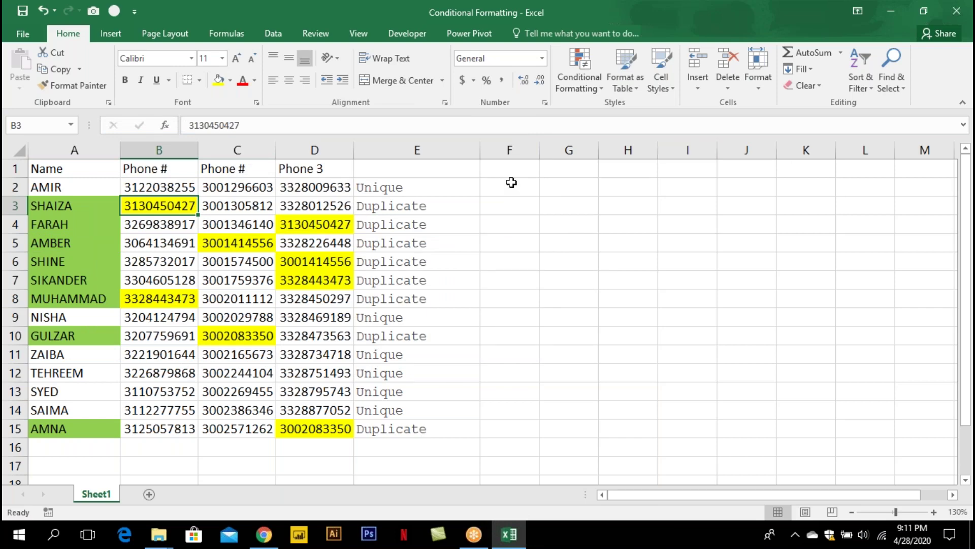
pyautogui.press('alt')
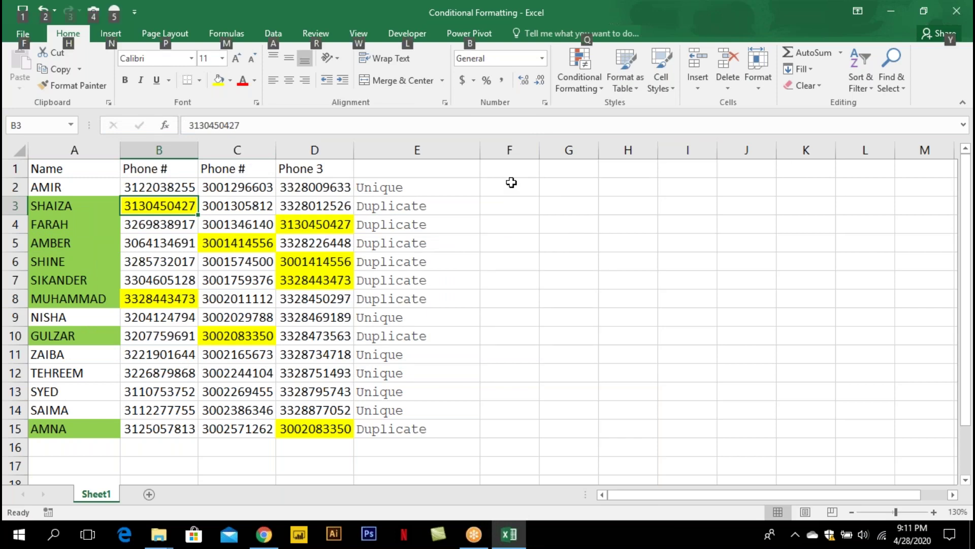
pyautogui.hotkey('alt', 'F4')
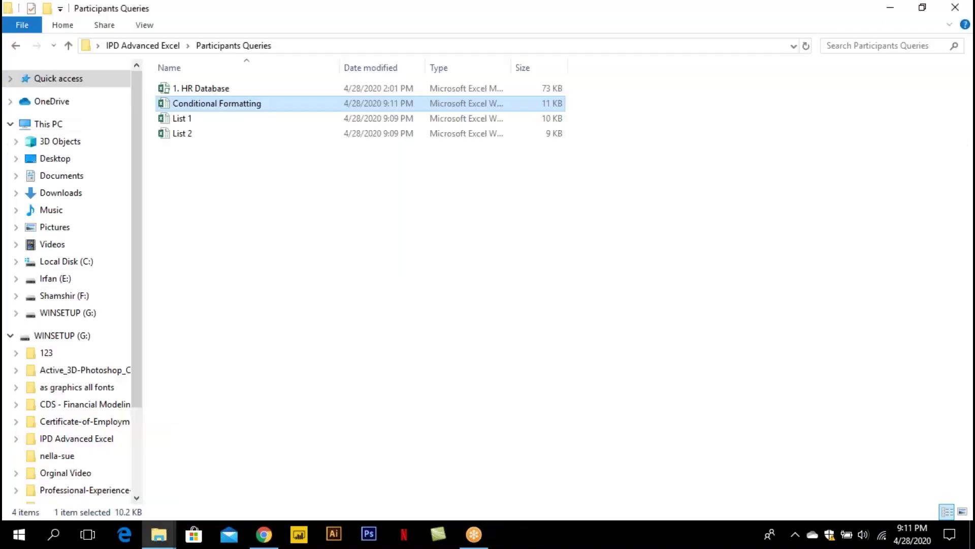
pyautogui.click(715, 25)
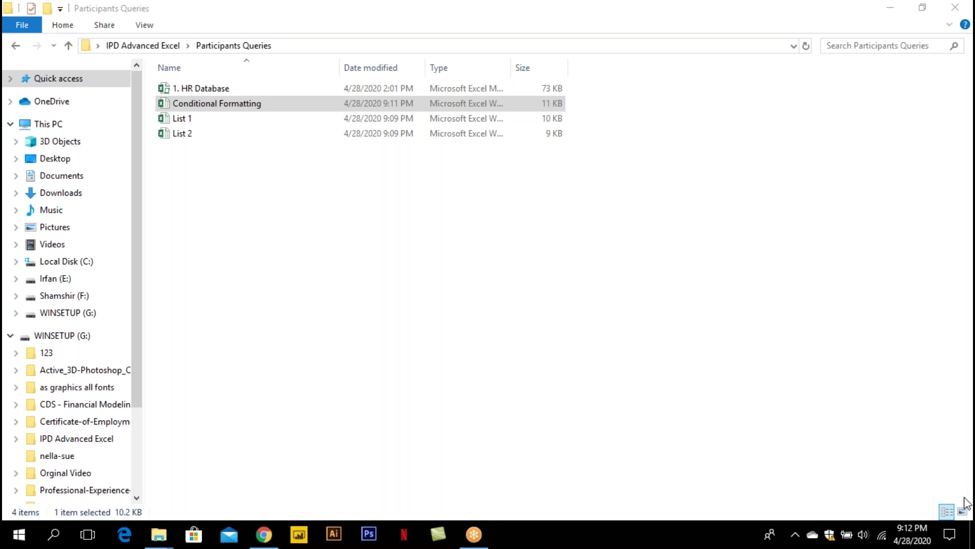
pyautogui.hotkey('alt', 'Tab')
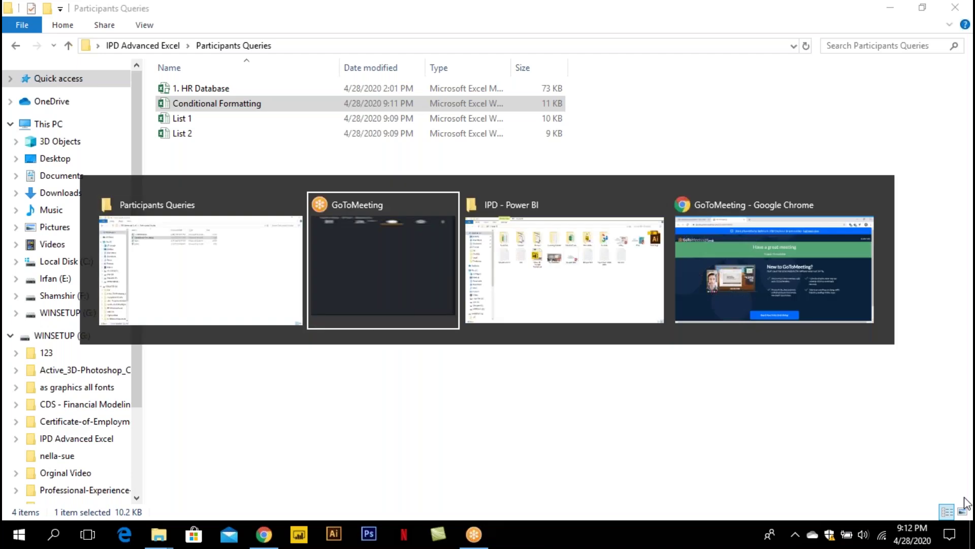
pyautogui.hotkey('alt', 'Tab')
pyautogui.hotkey('alt', 'Tab')
pyautogui.hotkey('alt', 'Tab')
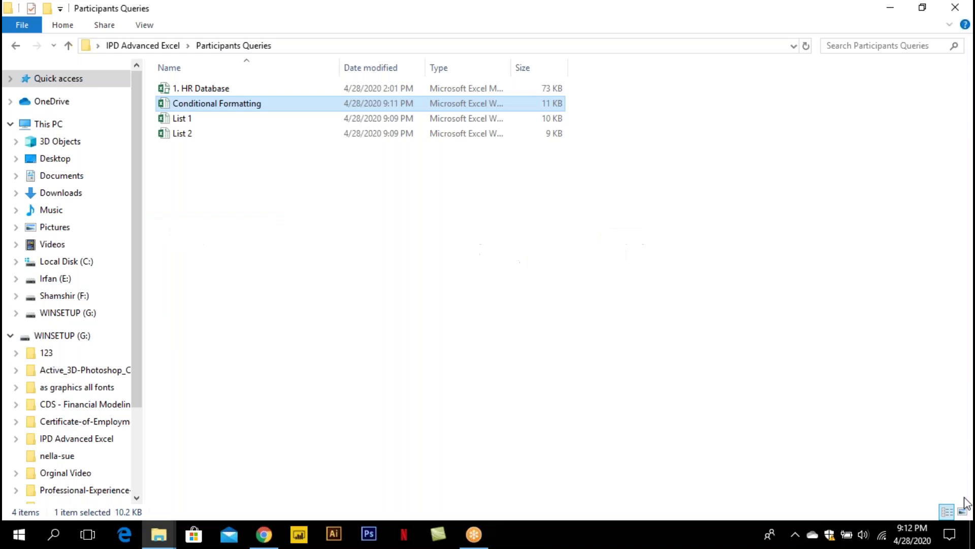
# Open the Master Data - HR Data workbook from the Macros folder of IPD Advanced Excel
pyautogui.click(167, 47)
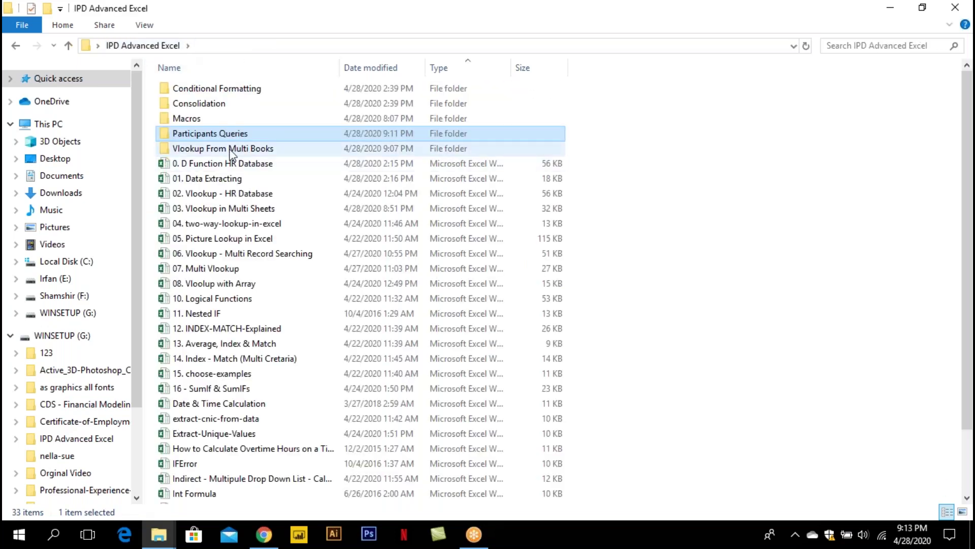
pyautogui.click(208, 120)
pyautogui.doubleClick(209, 120)
pyautogui.click(215, 181)
pyautogui.doubleClick(214, 181)
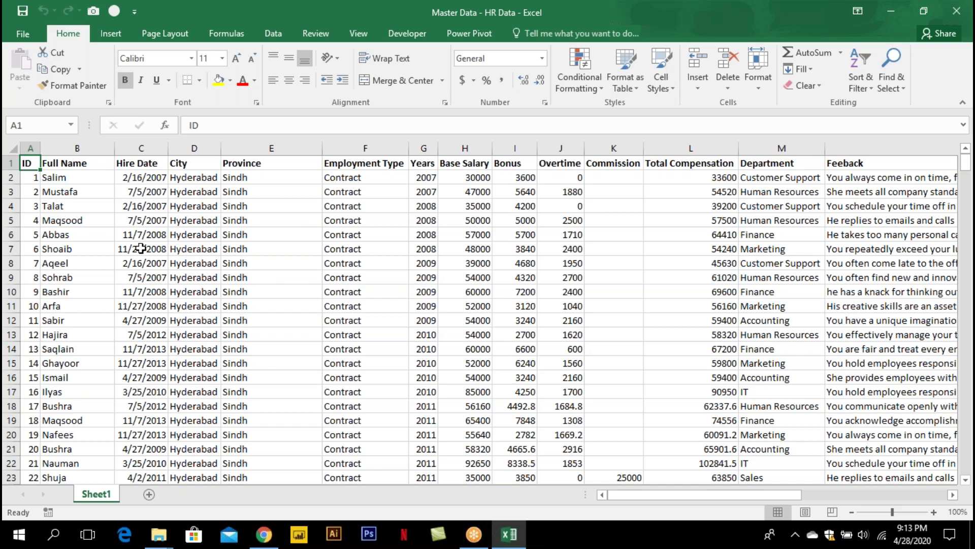
# Copy the header row A1:N1 from Sheet1 and paste it at A2 of a new sheet
pyautogui.hotkey('ctrl', 'shift', 'Right')
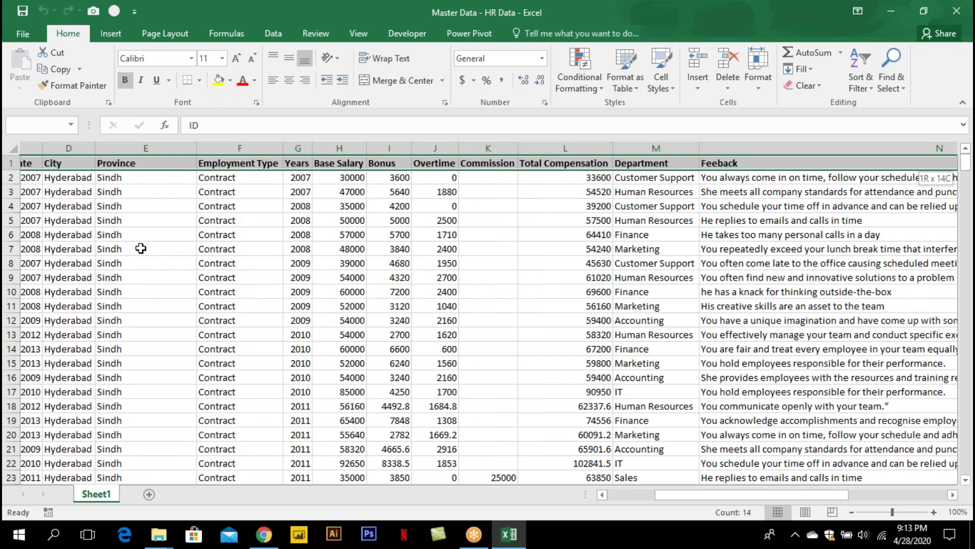
pyautogui.hotkey('ctrl', 'c')
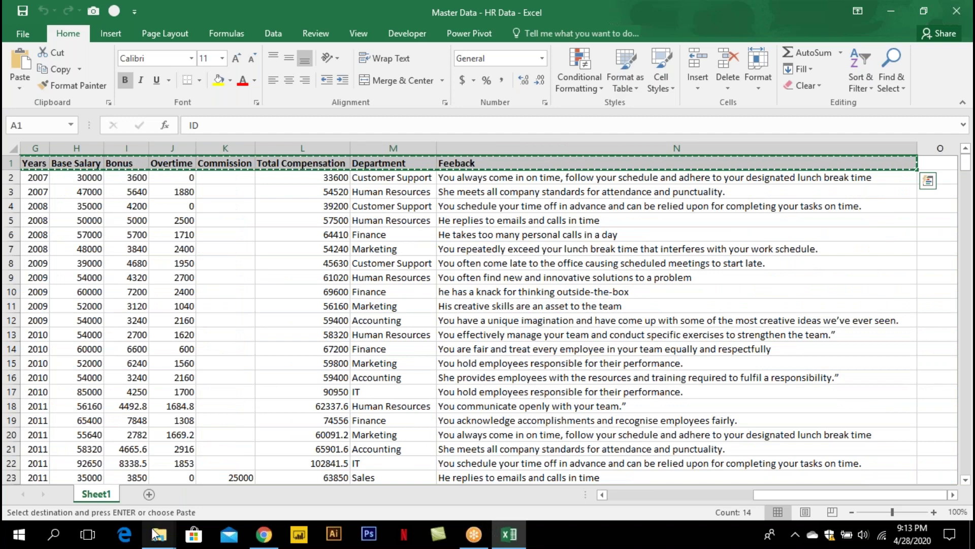
pyautogui.click(149, 493)
pyautogui.click(43, 177)
pyautogui.press('Return')
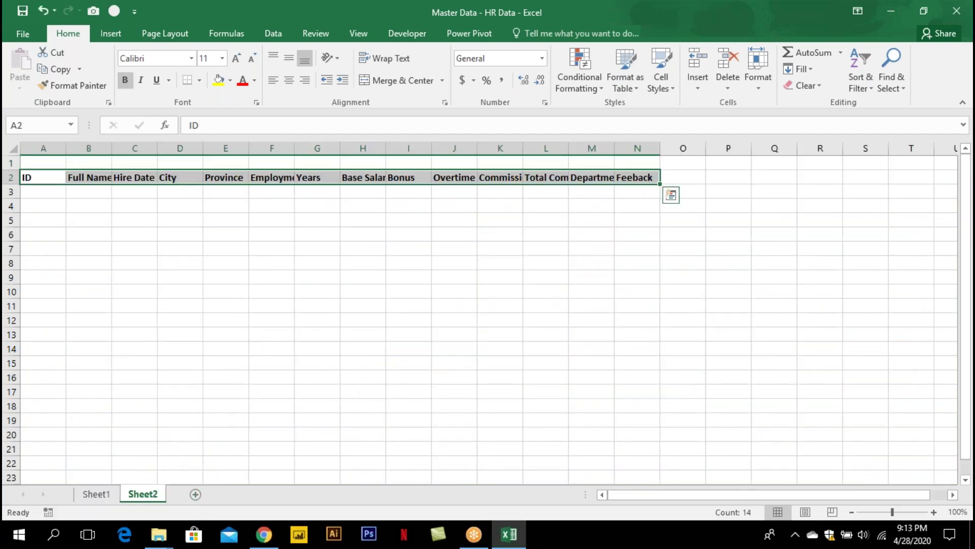
# Autofit the Full Name and Base Salary columns of Sheet2 to their headings
pyautogui.hotkey('ctrl', 'Home')
pyautogui.doubleClick(112, 149)
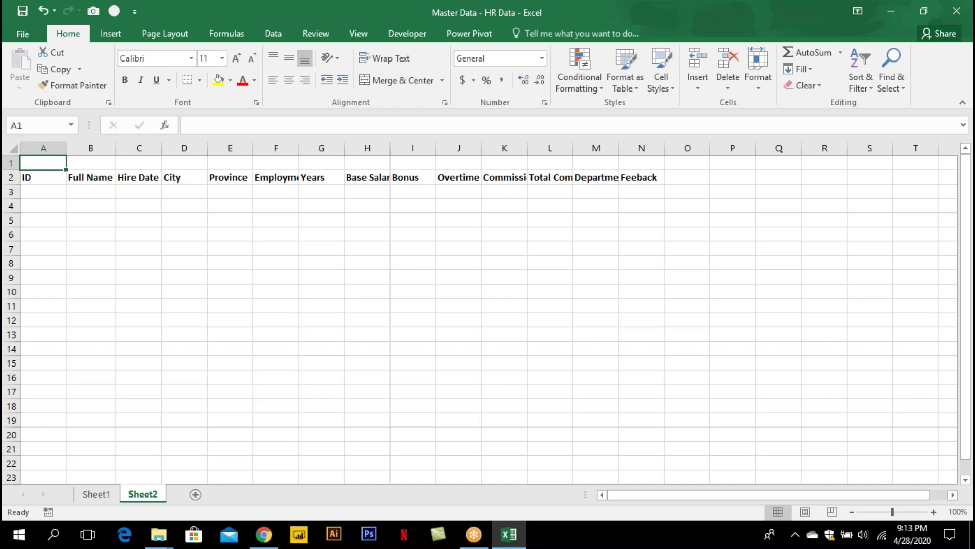
pyautogui.doubleClick(390, 148)
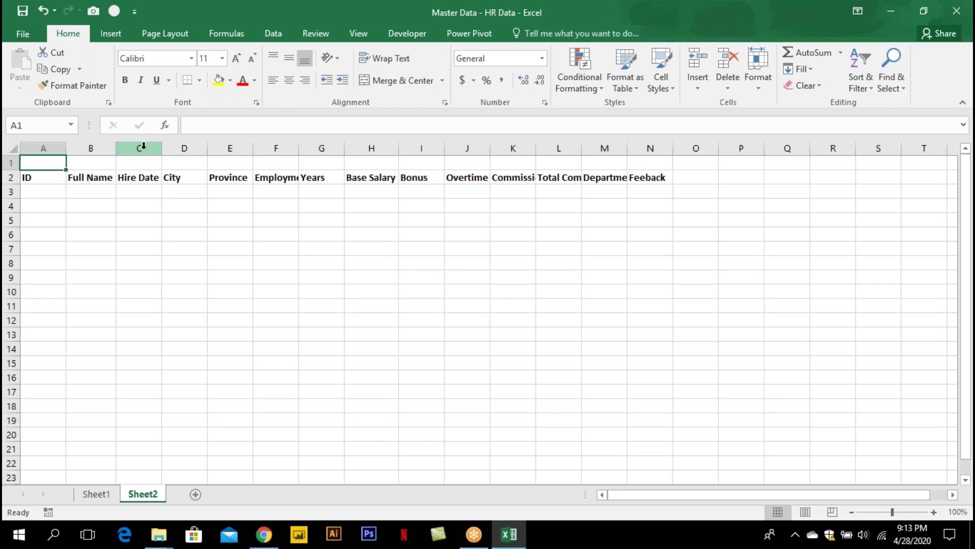
# Delete the Hire Date and Province columns from Sheet2 and autofit the Employment Type column
pyautogui.click(143, 147)
pyautogui.rightClick(143, 147)
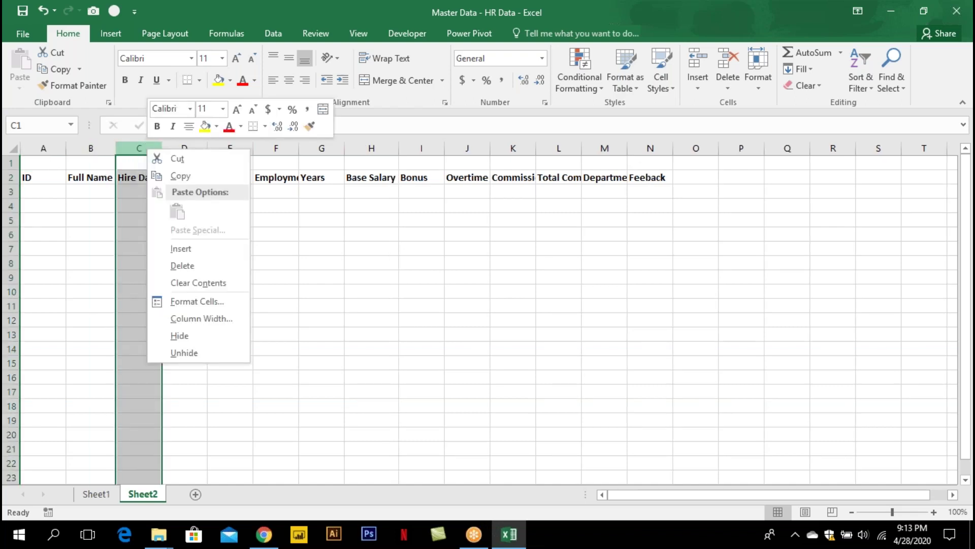
pyautogui.click(181, 265)
pyautogui.click(140, 176)
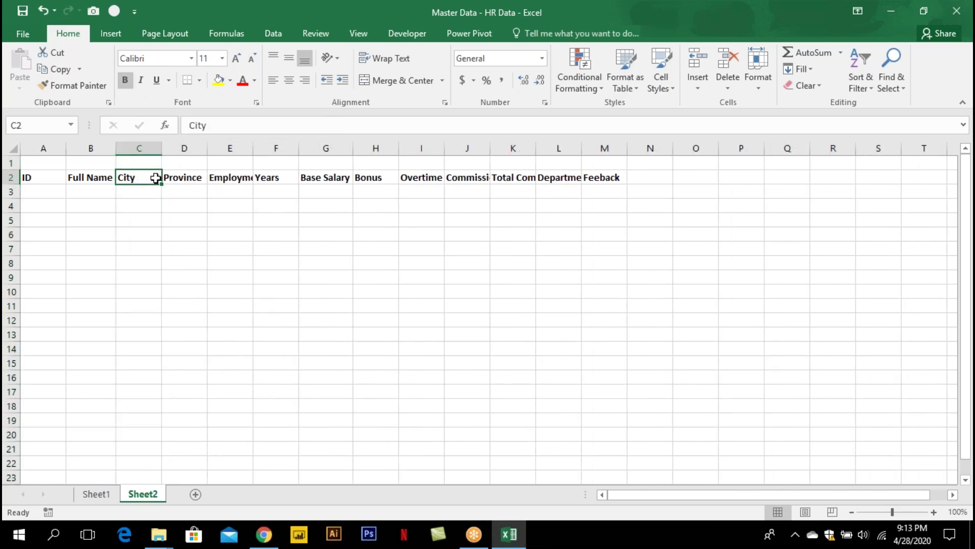
pyautogui.click(186, 146)
pyautogui.rightClick(186, 146)
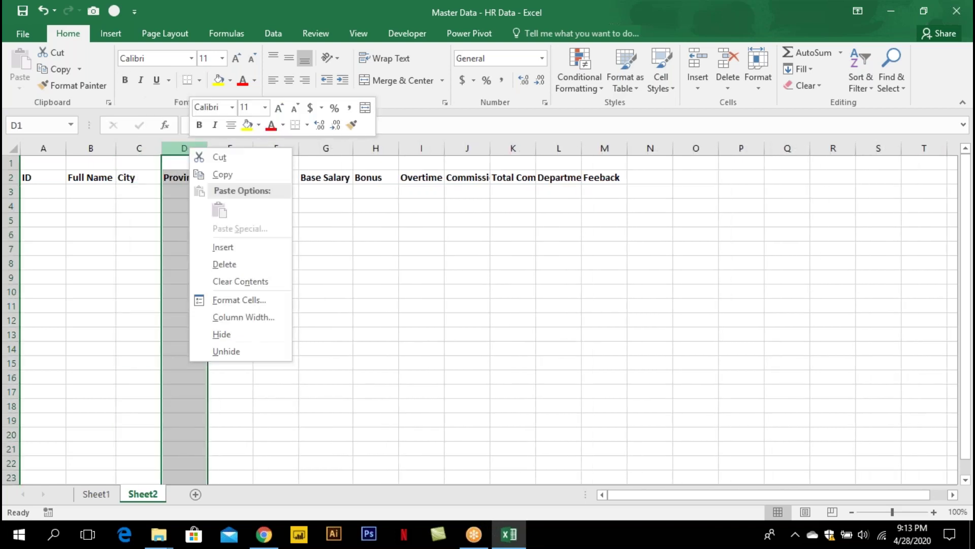
pyautogui.click(224, 264)
pyautogui.doubleClick(208, 147)
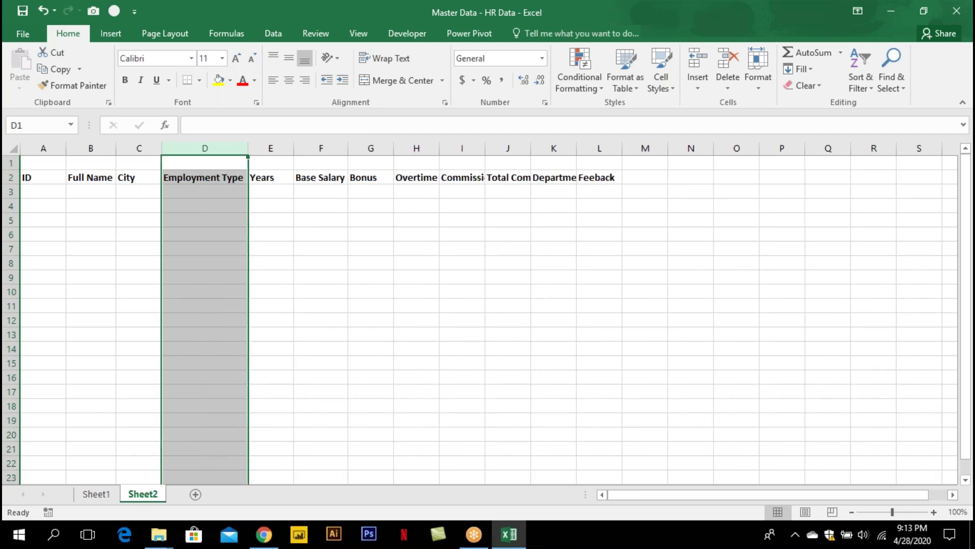
# Delete the Years, Base Salary, Bonus, Overtime and Commission columns from Sheet2
pyautogui.click(277, 147)
pyautogui.rightClick(276, 148)
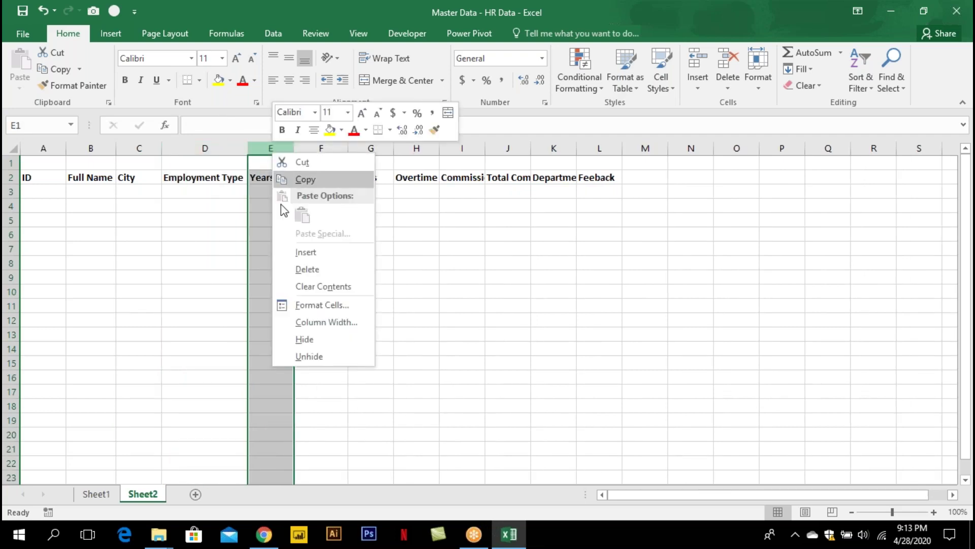
pyautogui.click(307, 269)
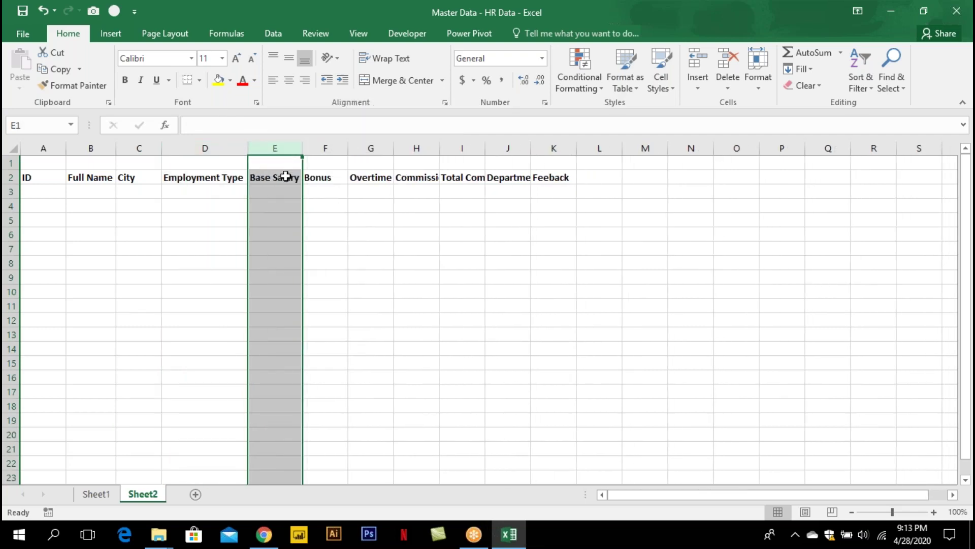
pyautogui.moveTo(279, 148); pyautogui.dragTo(416, 148)
pyautogui.rightClick(417, 148)
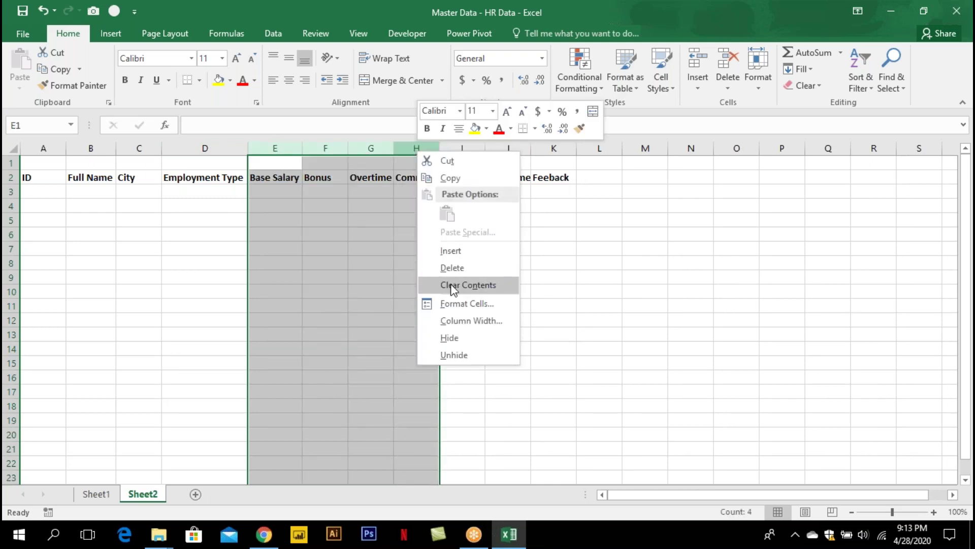
pyautogui.click(452, 268)
pyautogui.click(268, 191)
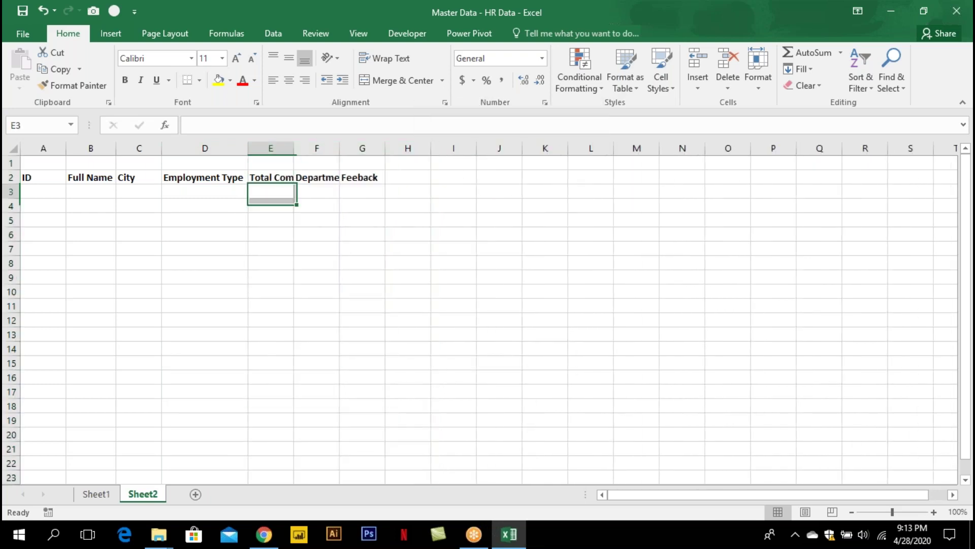
# Autofit the Total Compensation and Department columns and widen the Feeback column to more than twice its width
pyautogui.doubleClick(297, 149)
pyautogui.doubleClick(385, 149)
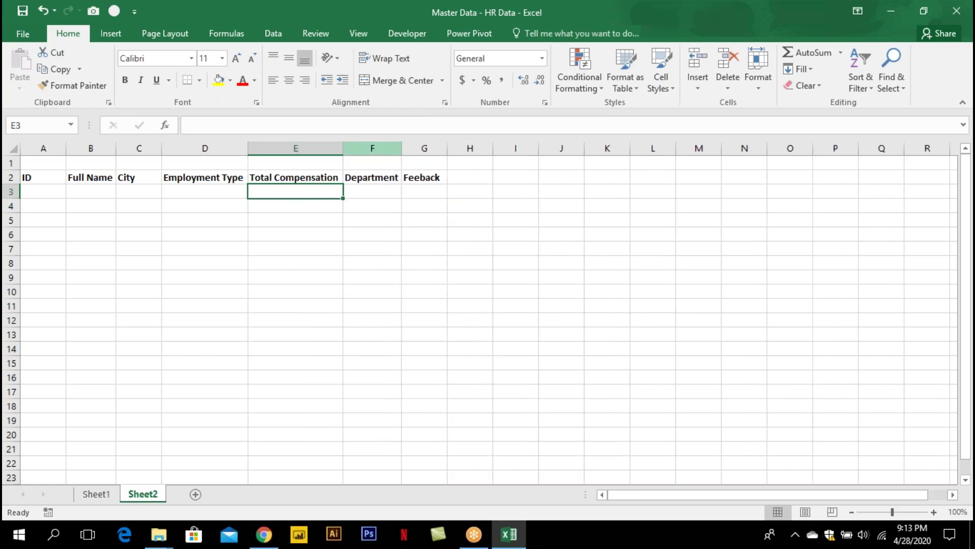
pyautogui.moveTo(447, 147); pyautogui.dragTo(528, 148)
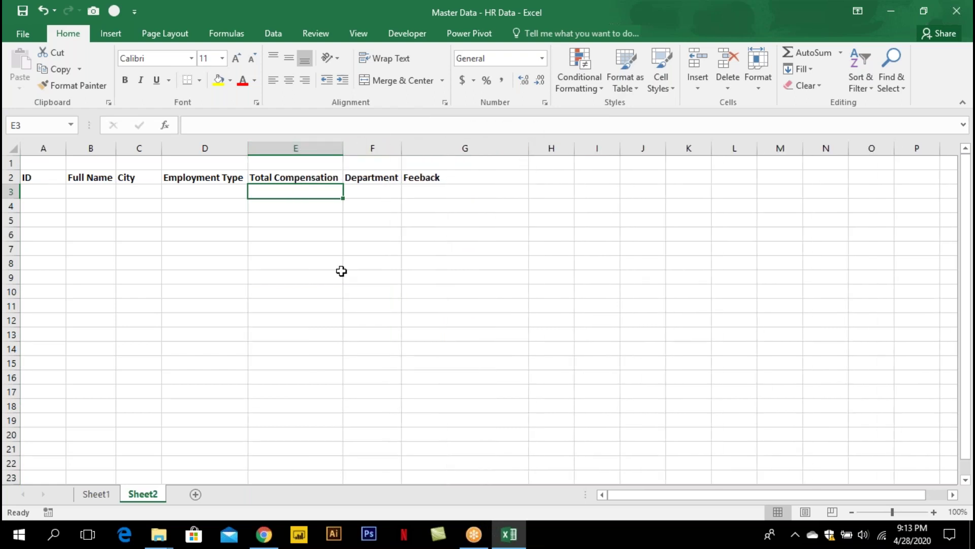
# Enter the IDs 1, 5 and 18 in A3:A5 under the ID heading
pyautogui.click(33, 191)
pyautogui.write('1')
pyautogui.press('Return')
pyautogui.write('5')
pyautogui.press('Return')
pyautogui.write('6')
pyautogui.press('Return')
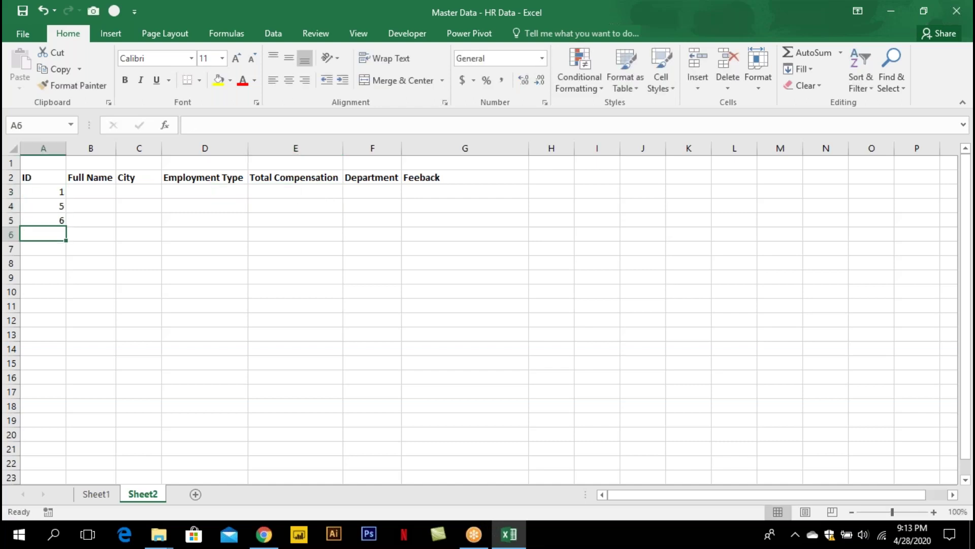
pyautogui.click(50, 220)
pyautogui.write('18')
pyautogui.press('Return')
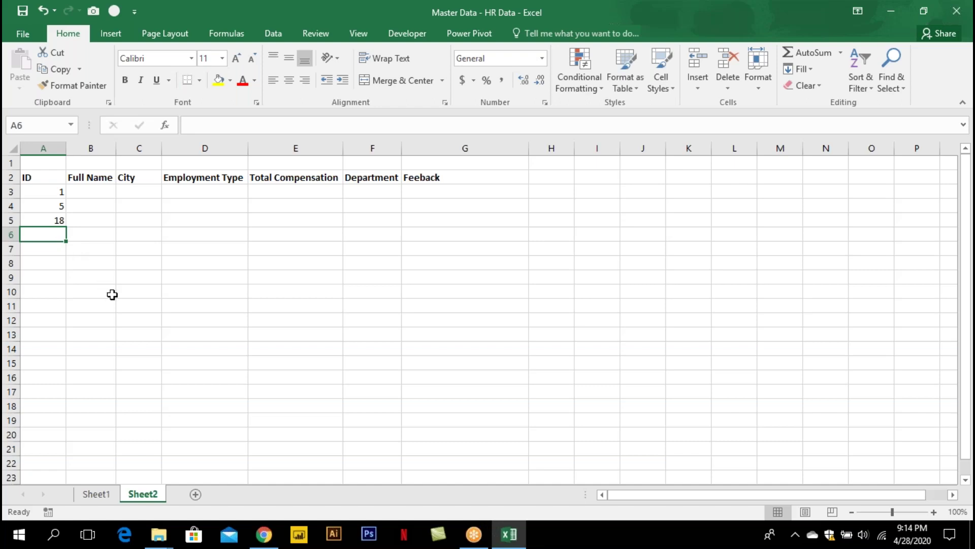
# Examine the column order of the header row on Sheet1, starting from the ID column
pyautogui.click(96, 494)
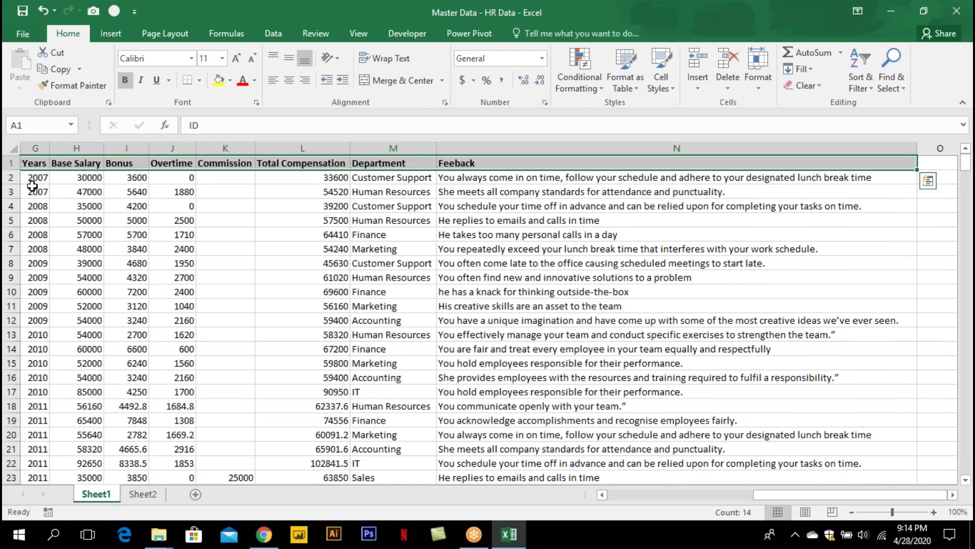
pyautogui.click(32, 182)
pyautogui.press('Up')
pyautogui.hotkey('ctrl', 'Home')
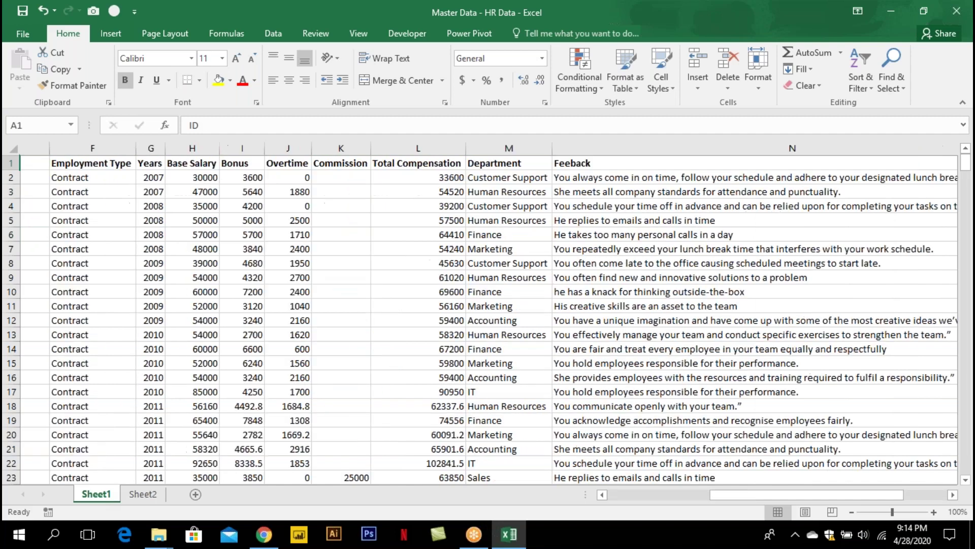
pyautogui.press('Right')
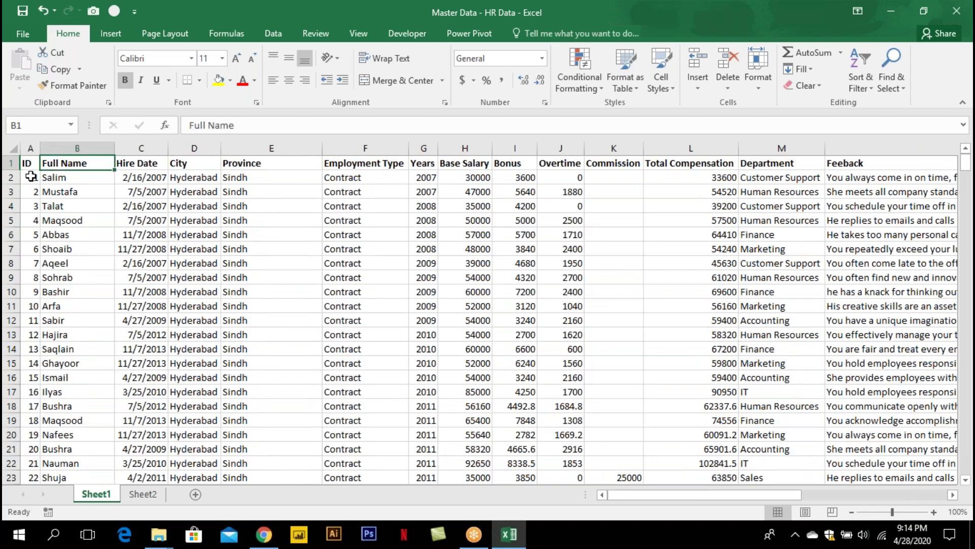
pyautogui.rightClick(13, 162)
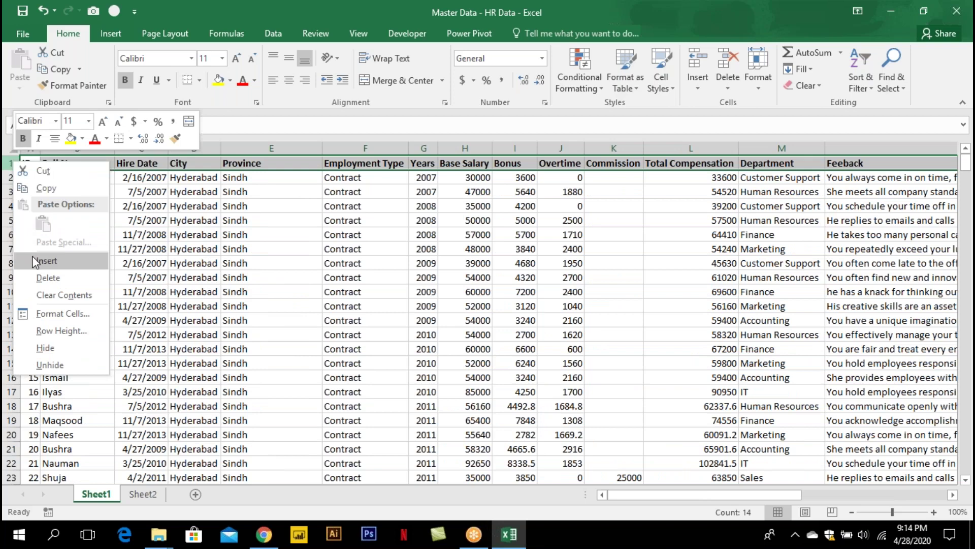
pyautogui.press('Escape')
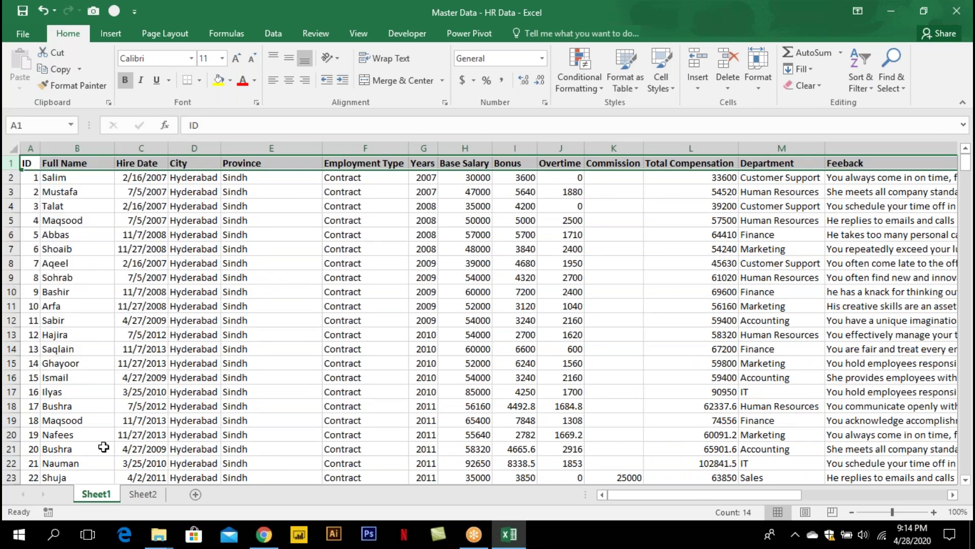
# Enter the column index numbers 1, 2 and 4 in A1:C1 of Sheet2, above ID, Full Name and City
pyautogui.click(144, 494)
pyautogui.click(36, 164)
pyautogui.write('1')
pyautogui.press('Tab')
pyautogui.write('2')
pyautogui.press('Tab')
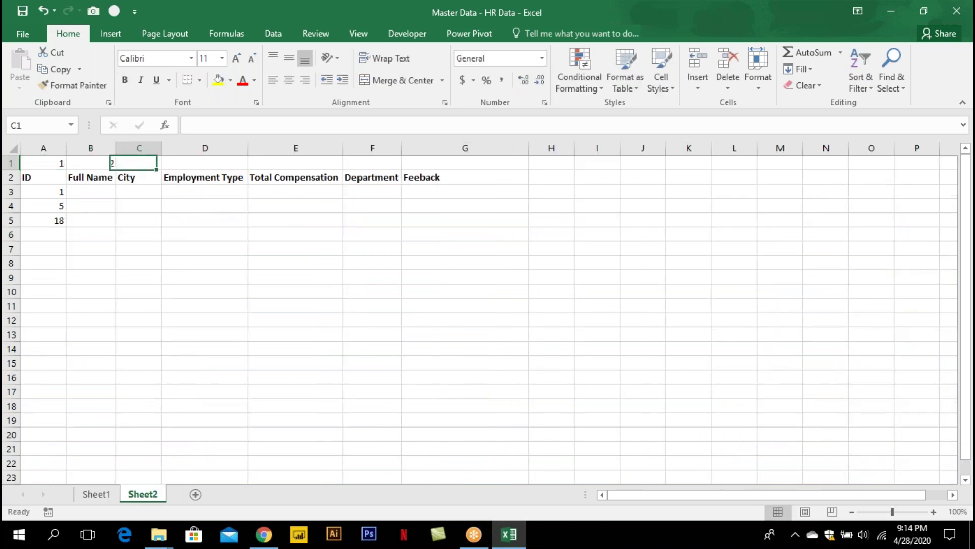
pyautogui.write('4')
pyautogui.press('Tab')
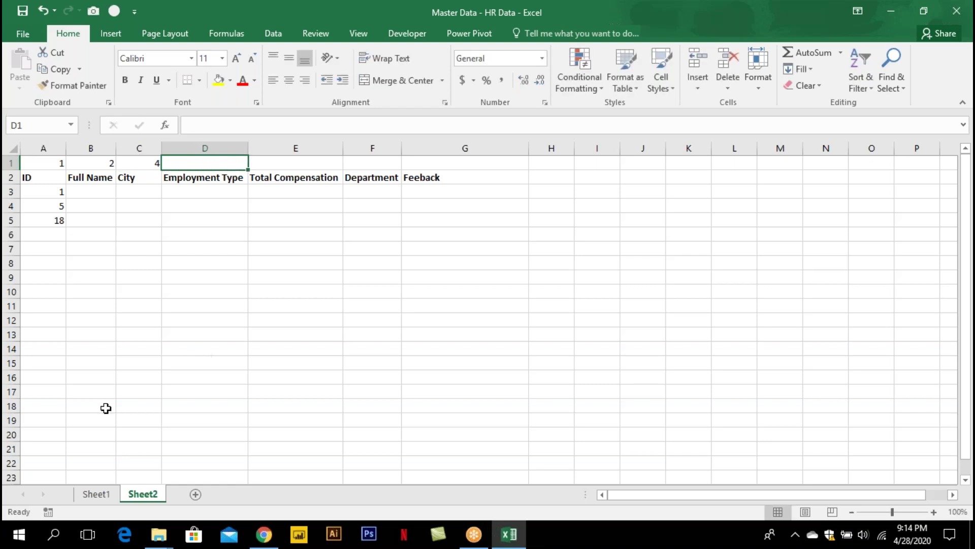
# Check the position of Employment Type on Sheet1 and enter its column index 6 in D1 of Sheet2
pyautogui.click(105, 500)
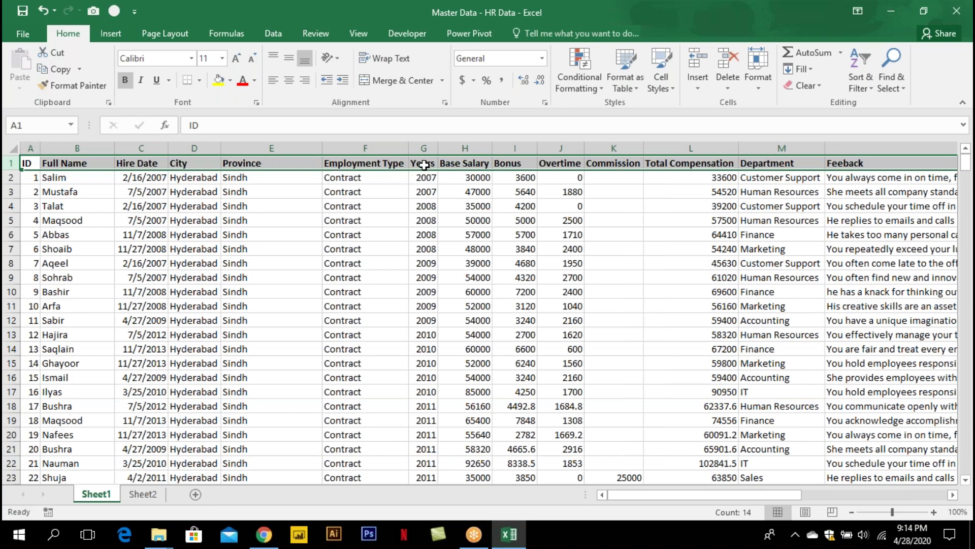
pyautogui.click(369, 175)
pyautogui.hotkey('ctrl', 'pagedown')
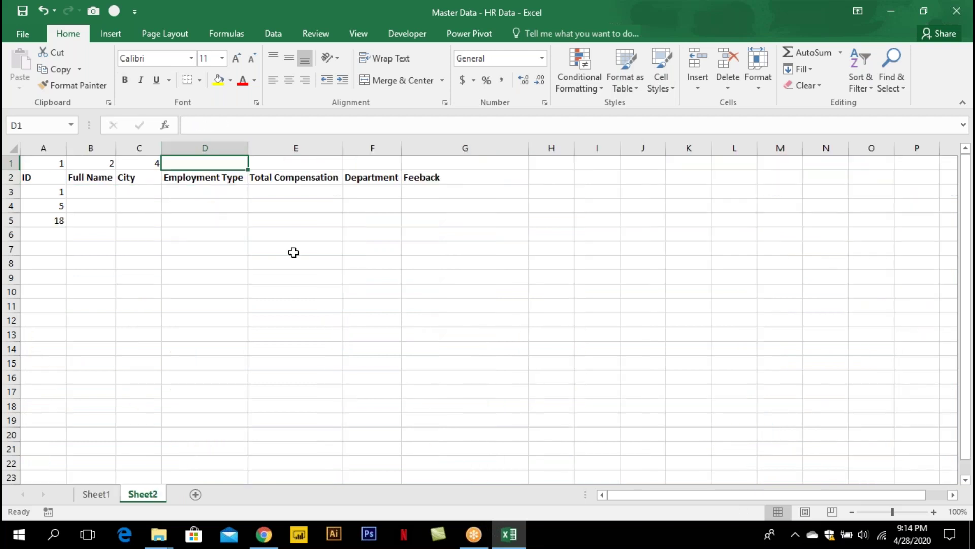
pyautogui.write('6')
pyautogui.press('Tab')
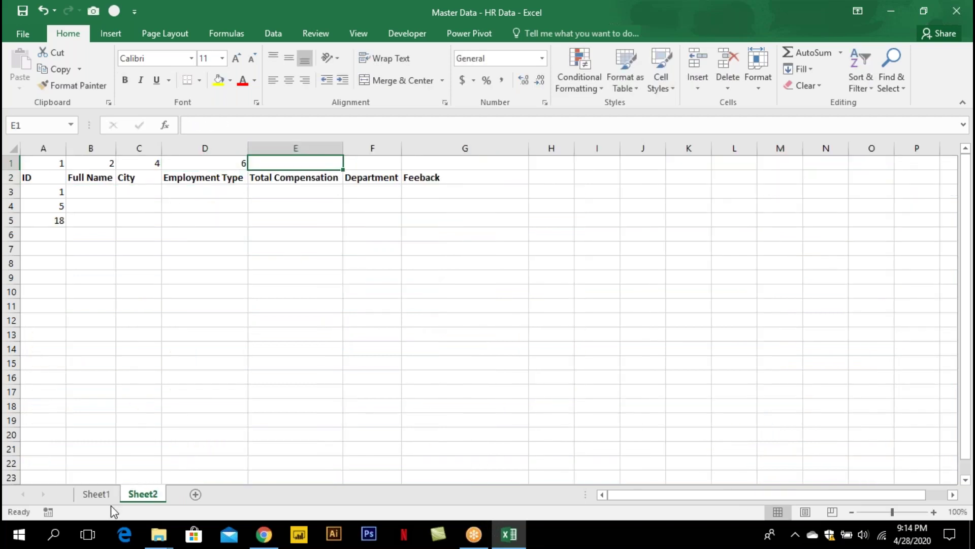
# Count the remaining columns on Sheet1 and enter the index numbers 12, 13 and 14 in E1:G1 of Sheet2
pyautogui.click(110, 495)
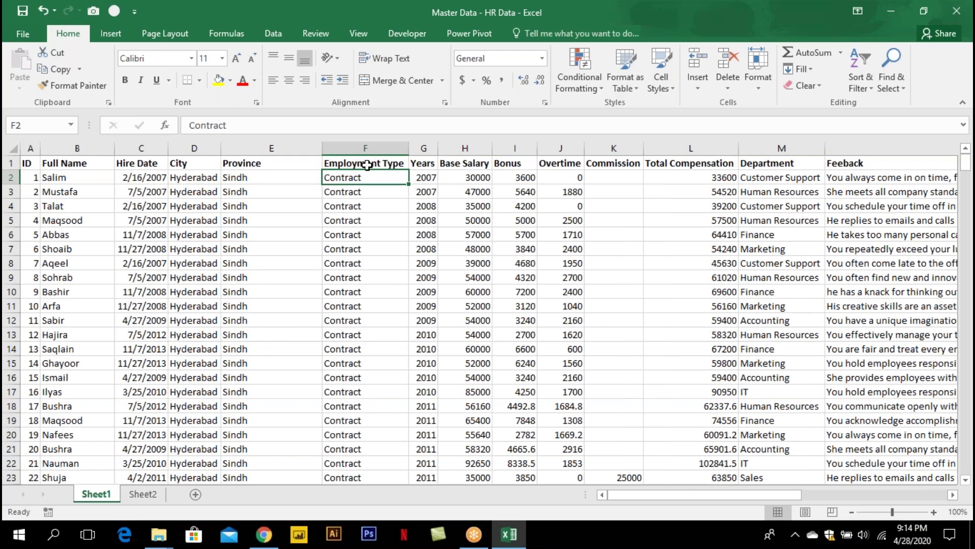
pyautogui.press('Right')
pyautogui.press('Right')
pyautogui.press('Right')
pyautogui.press('Right')
pyautogui.press('Right')
pyautogui.press('Right')
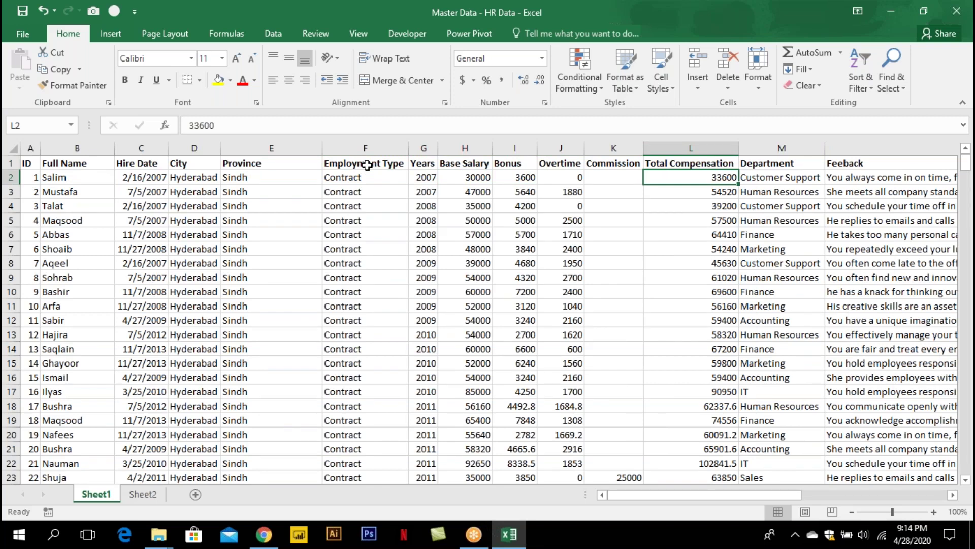
pyautogui.press('Right')
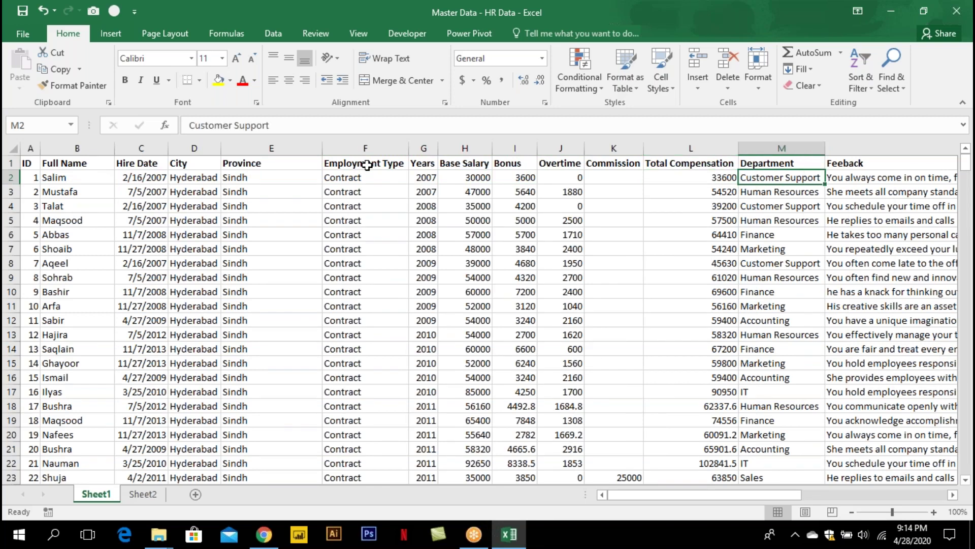
pyautogui.press('Right')
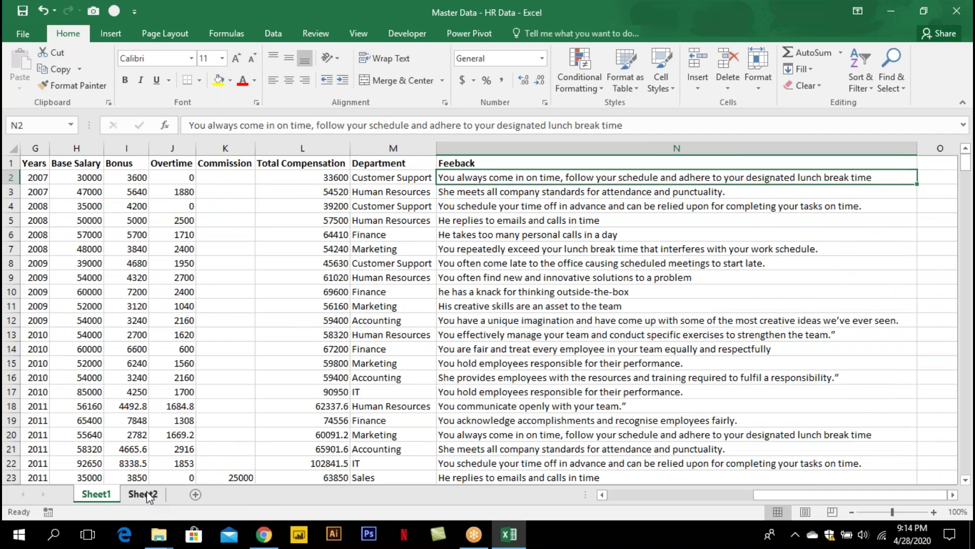
pyautogui.click(140, 495)
pyautogui.write('12')
pyautogui.write('13')
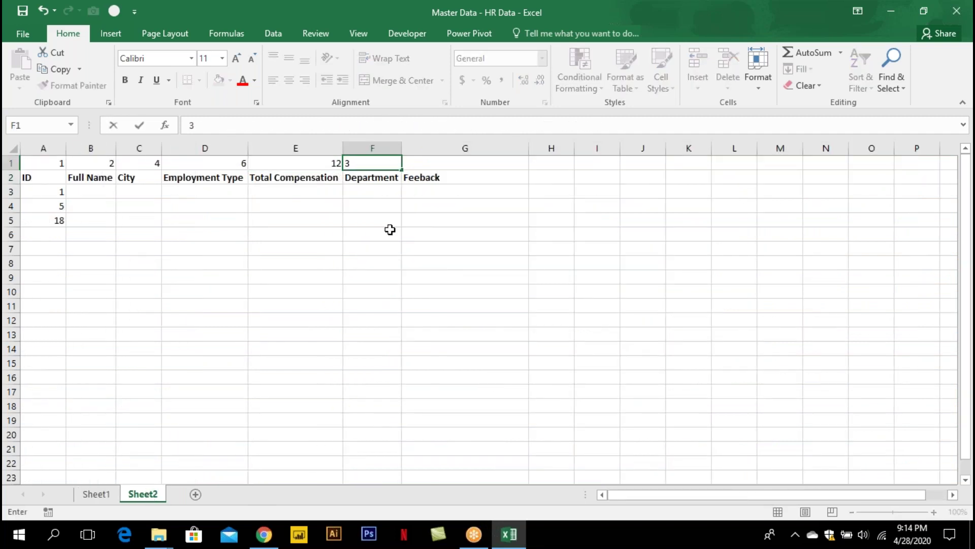
pyautogui.press('Tab')
pyautogui.write('14')
pyautogui.press('Down')
# Start a VLOOKUP formula in B3 of Sheet2 with $A3 as the column-locked lookup value
pyautogui.press('Left')
pyautogui.press('Left')
pyautogui.press('Left')
pyautogui.press('Left')
pyautogui.press('Down')
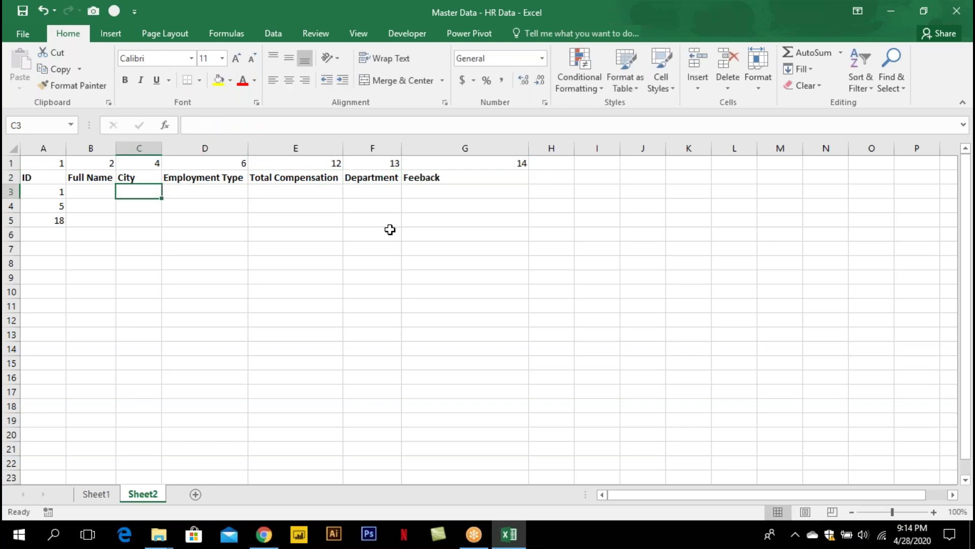
pyautogui.press('Left')
pyautogui.write('=VLOOKUP(')
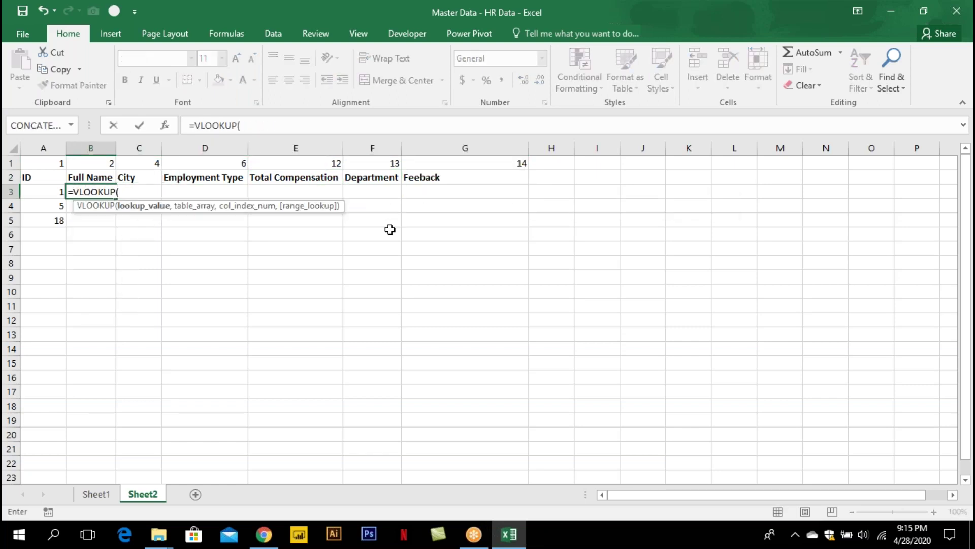
pyautogui.press('Left')
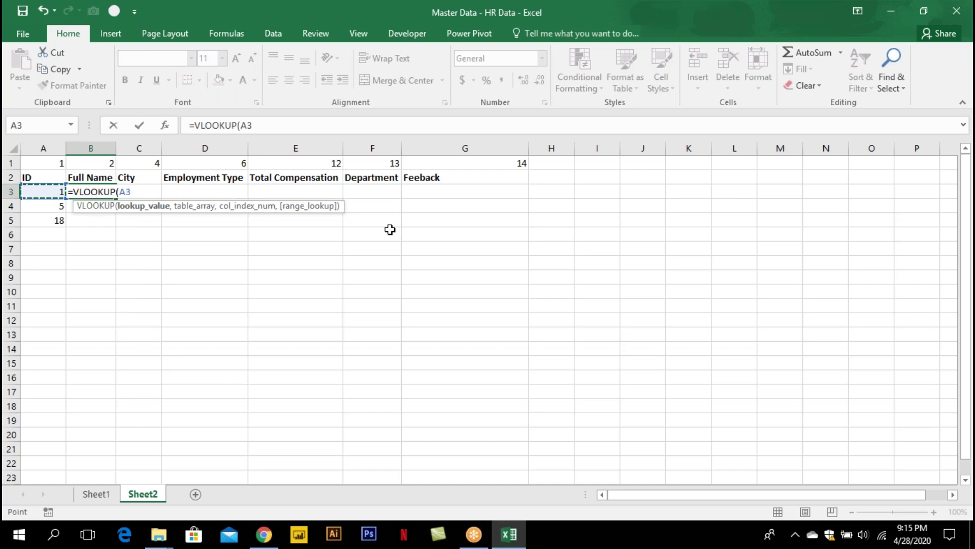
pyautogui.press('F4')
pyautogui.press('F4')
pyautogui.press('F4')
pyautogui.write(',')
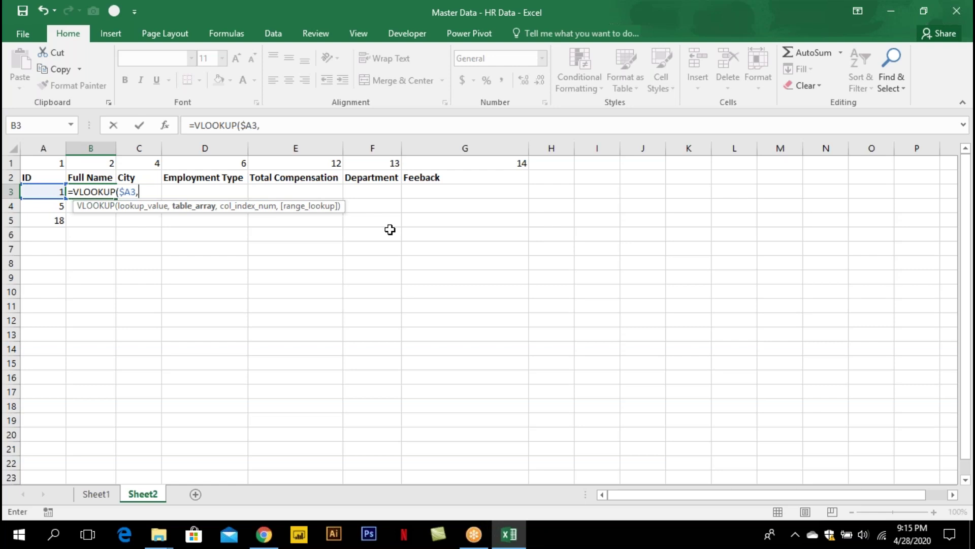
# Set the VLOOKUP's table array to the whole Sheet1 data range as the absolute reference Sheet1!$A$1:$N$422
pyautogui.press('super')
pyautogui.press('Escape')
pyautogui.click(107, 500)
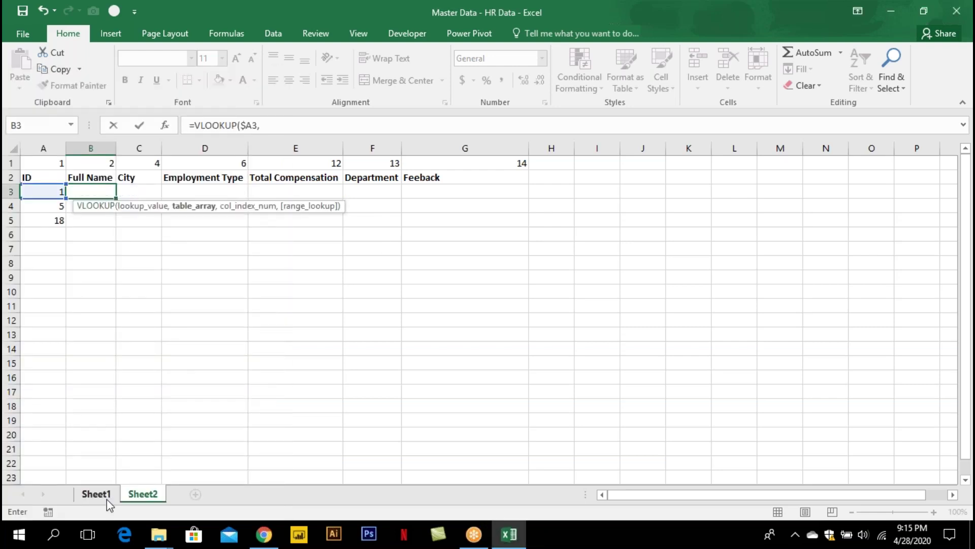
pyautogui.click(42, 163)
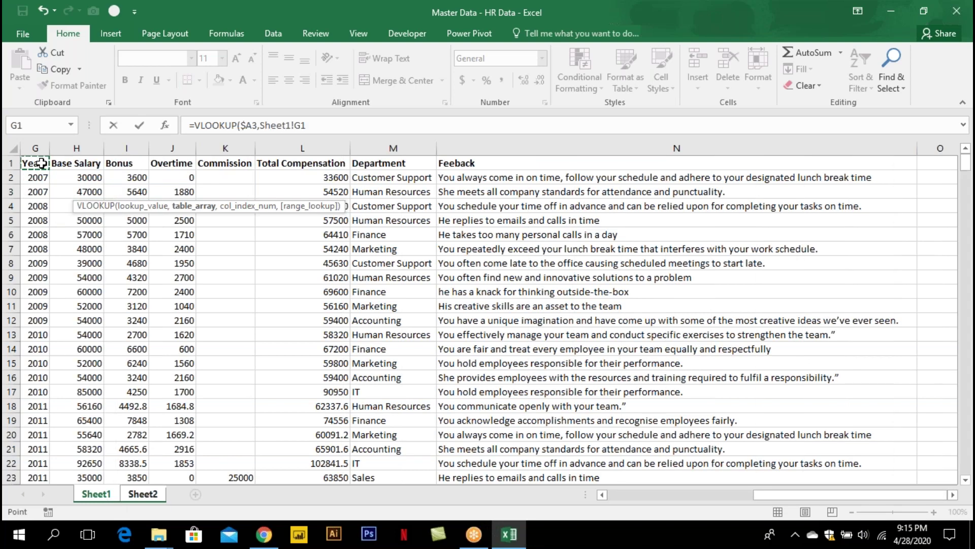
pyautogui.hotkey('ctrl', 'a')
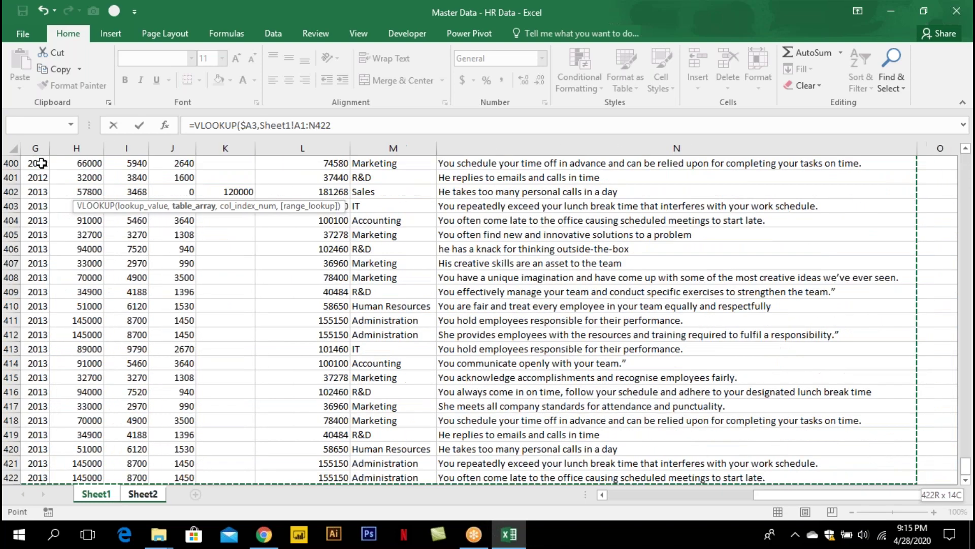
pyautogui.press('F4')
pyautogui.write(',')
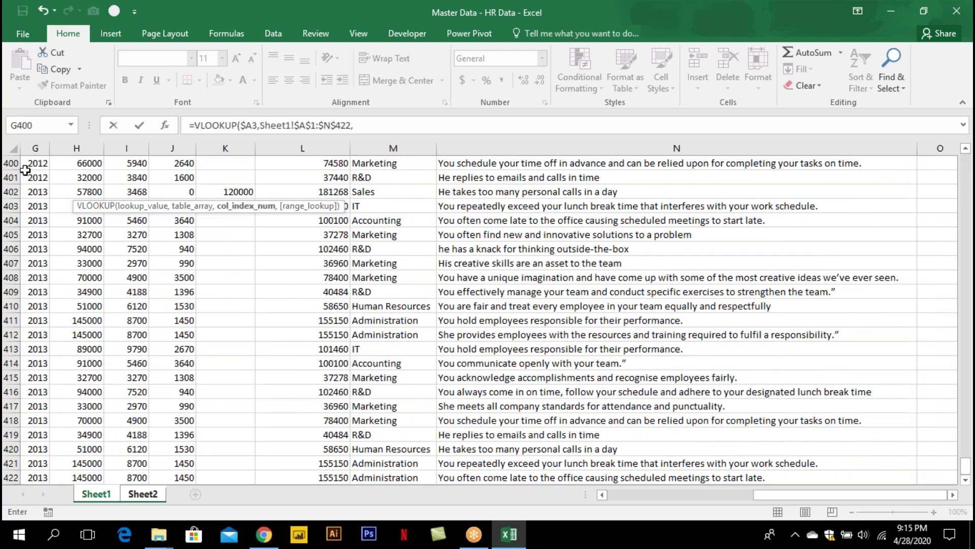
# Complete the VLOOKUP in B3 with row-locked B$1 of Sheet2 as the column index and 0 for an exact match
pyautogui.click(158, 497)
pyautogui.click(104, 162)
pyautogui.press('F4')
pyautogui.press('F4')
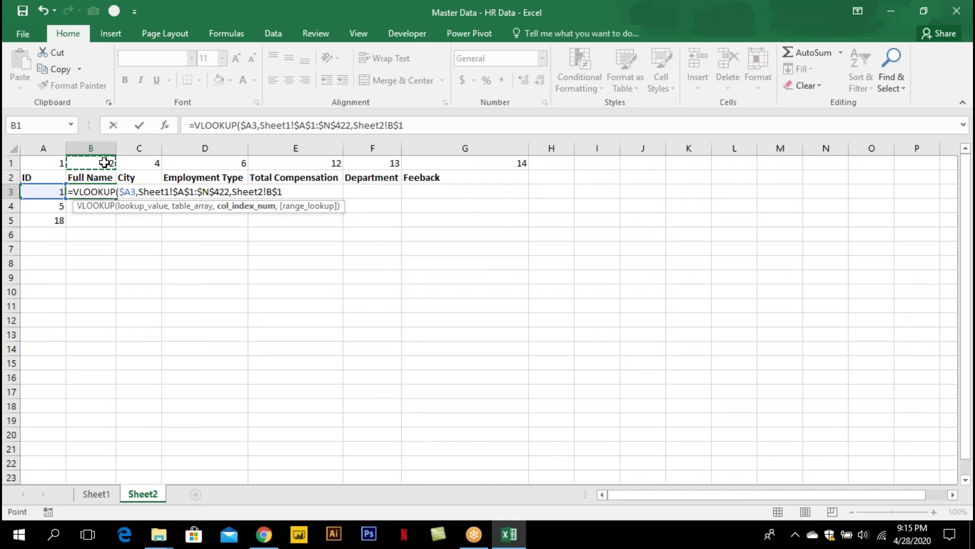
pyautogui.write(',0')
pyautogui.press('Return')
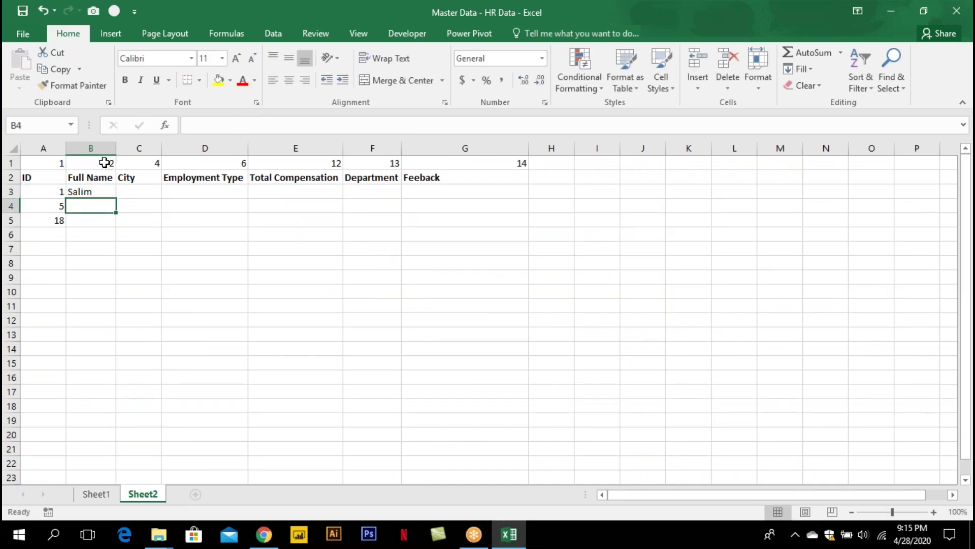
# Copy the VLOOKUP formula from B3 across the range B3:G4
pyautogui.press('Up')
pyautogui.hotkey('ctrl', 'c')
pyautogui.hotkey('shift', 'Right')
pyautogui.hotkey('shift', 'Right')
pyautogui.hotkey('shift', 'Right')
pyautogui.hotkey('shift', 'Right')
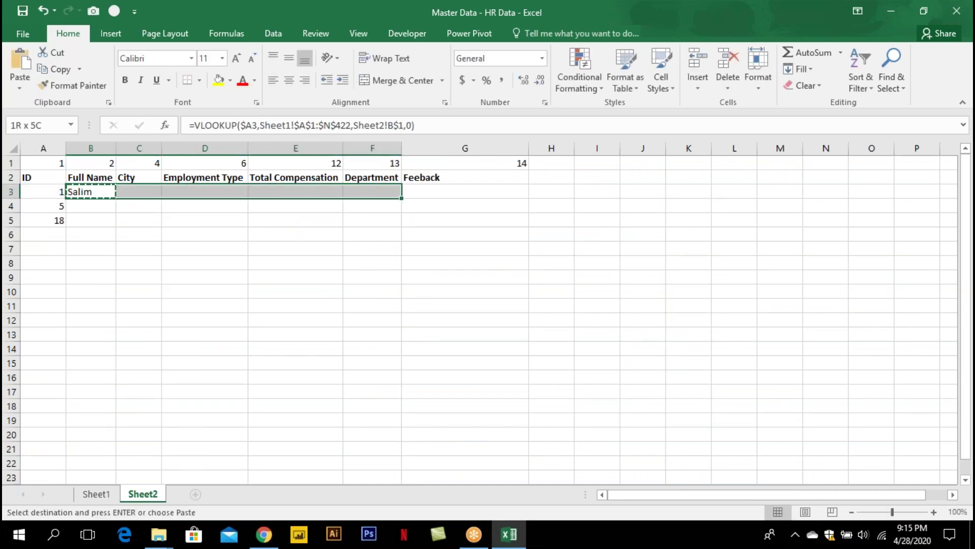
pyautogui.hotkey('shift', 'Down')
pyautogui.press('Return')
# Copy the VLOOKUP formula from B4 into B5:G5 for the third ID
pyautogui.press('Down')
pyautogui.hotkey('ctrl', 'c')
pyautogui.press('Down')
pyautogui.hotkey('shift', 'Right')
pyautogui.hotkey('shift', 'Right')
pyautogui.hotkey('shift', 'Right')
pyautogui.hotkey('shift', 'Right')
pyautogui.hotkey('shift', 'Right')
pyautogui.press('Return')
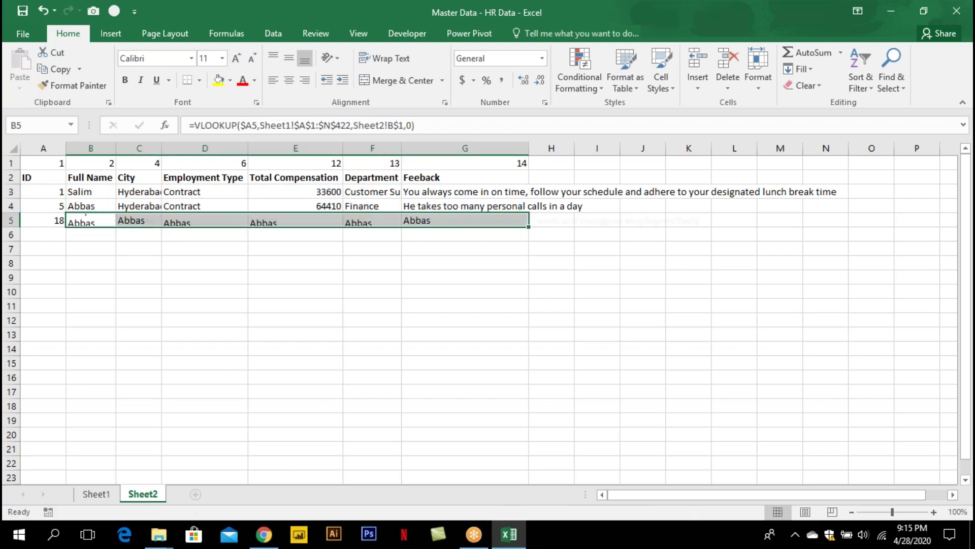
# Autofit the width of the Department column to its contents
pyautogui.press('Down')
pyautogui.press('Down')
pyautogui.press('Down')
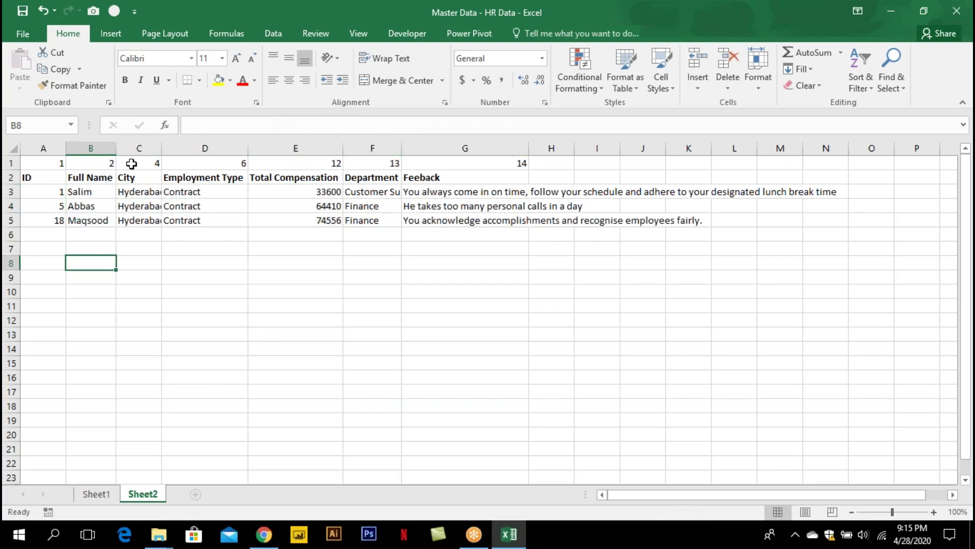
pyautogui.doubleClick(403, 153)
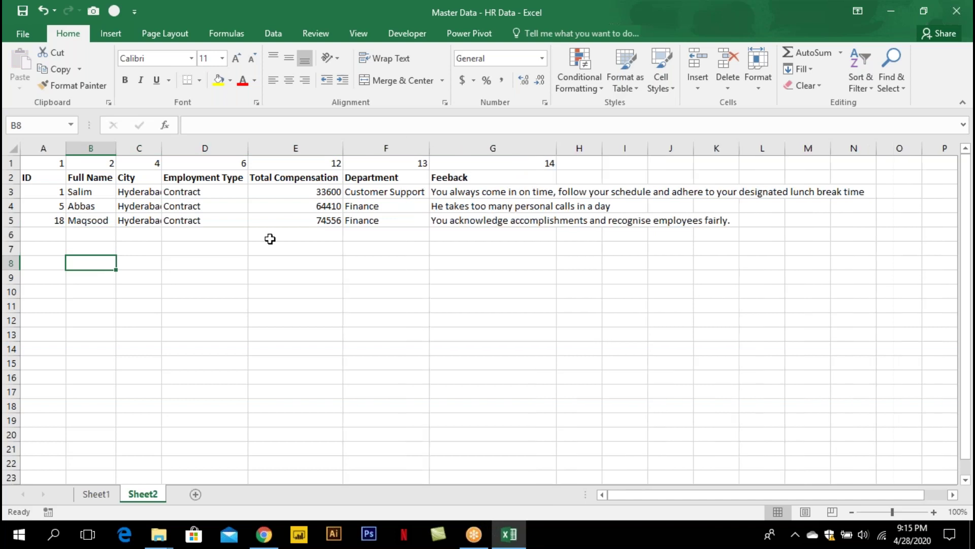
# Test the lookup row by setting the ID in A3 to 101, 201 and finally 205
pyautogui.click(38, 193)
pyautogui.write('101')
pyautogui.press('Return')
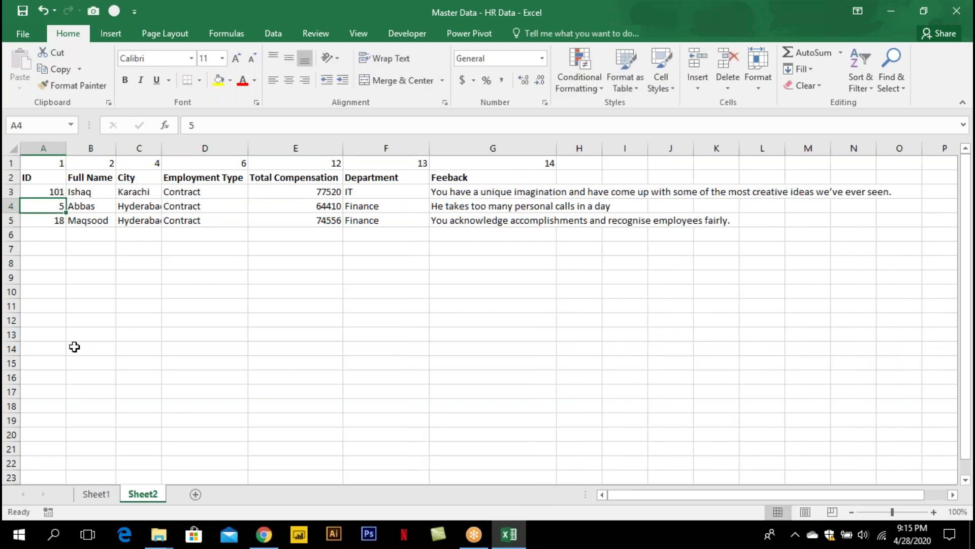
pyautogui.press('Up')
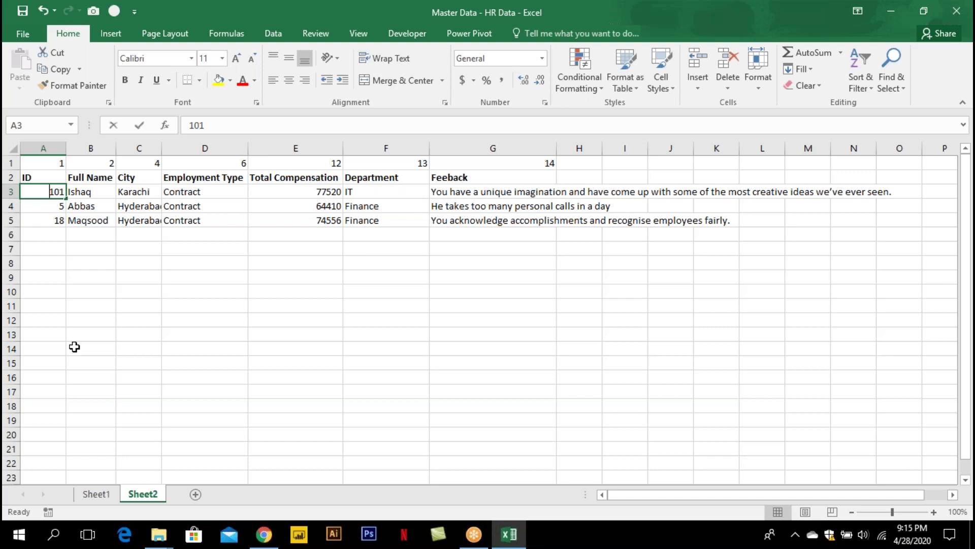
pyautogui.write('201')
pyautogui.press('Return')
pyautogui.press('Up')
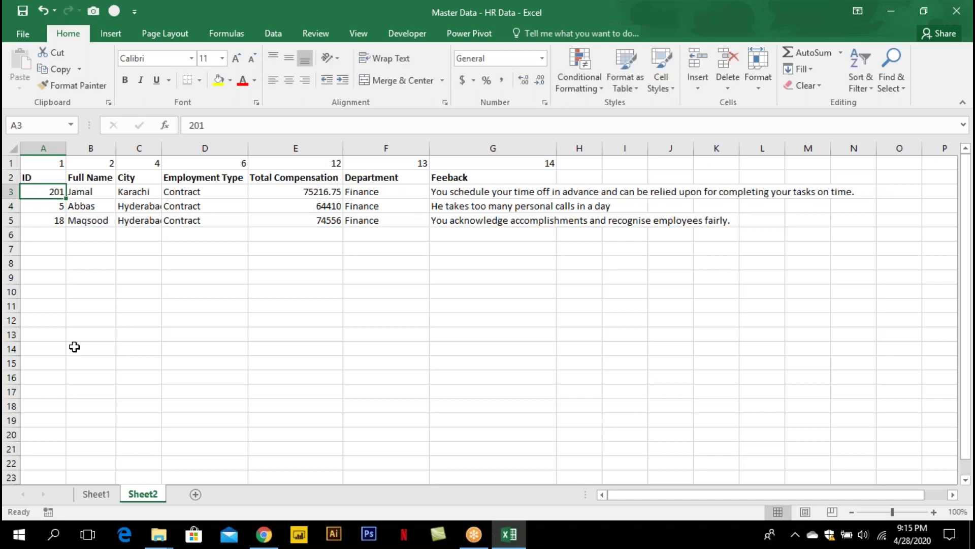
pyautogui.write('205')
pyautogui.press('Return')
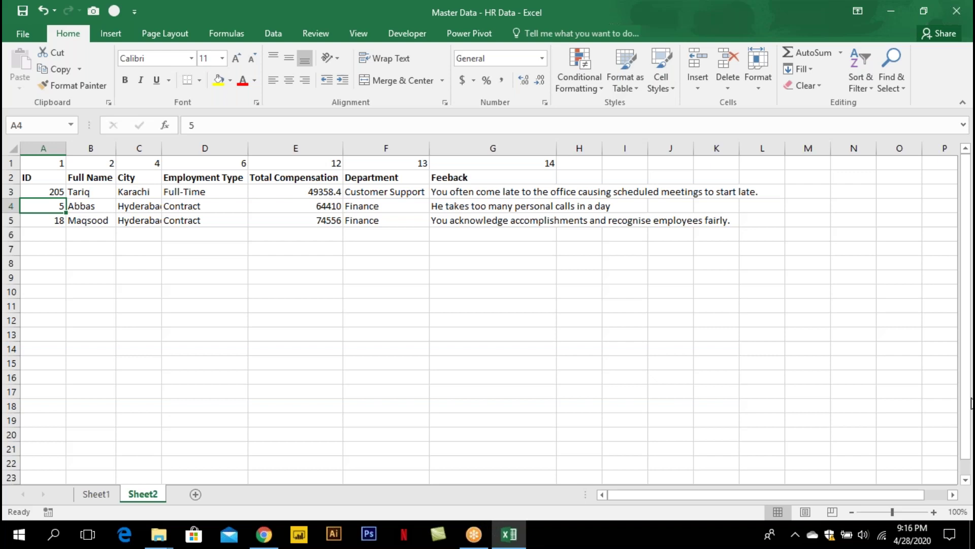
pyautogui.click(967, 500)
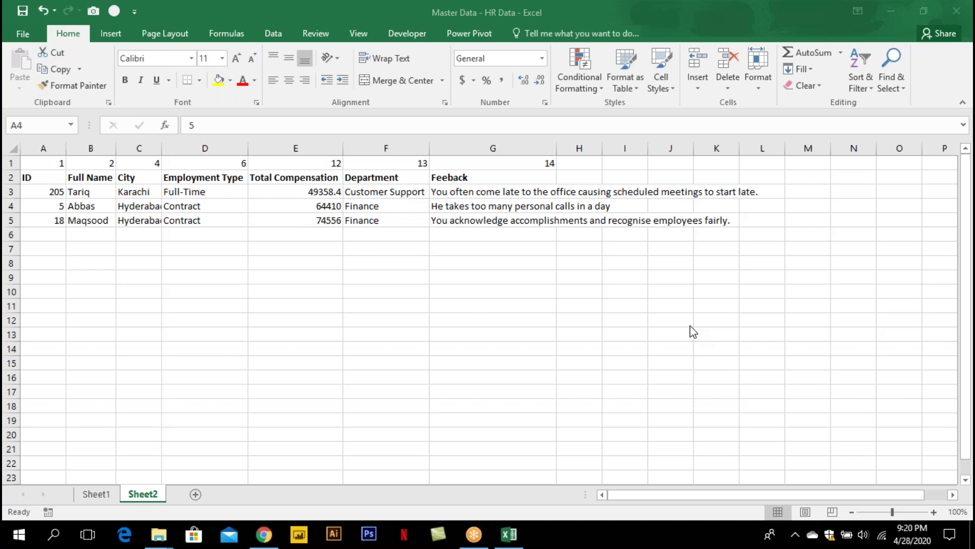
pyautogui.press('F2')
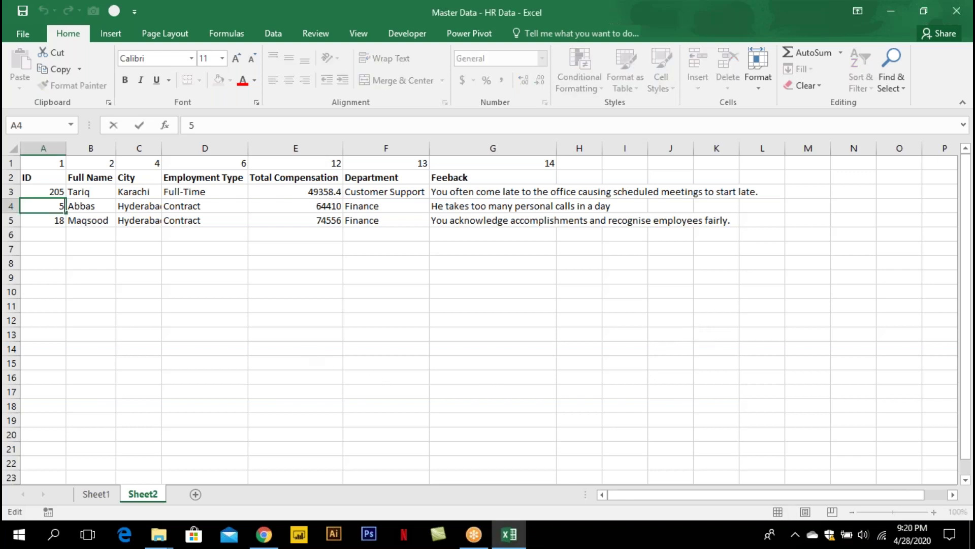
pyautogui.press('Escape')
# Enter the formula =COLUMN() without a reference in A9 of Sheet2
pyautogui.press('Down')
pyautogui.press('Down')
pyautogui.press('Down')
pyautogui.press('Down')
pyautogui.press('Down')
pyautogui.write('0')
pyautogui.press('Escape')
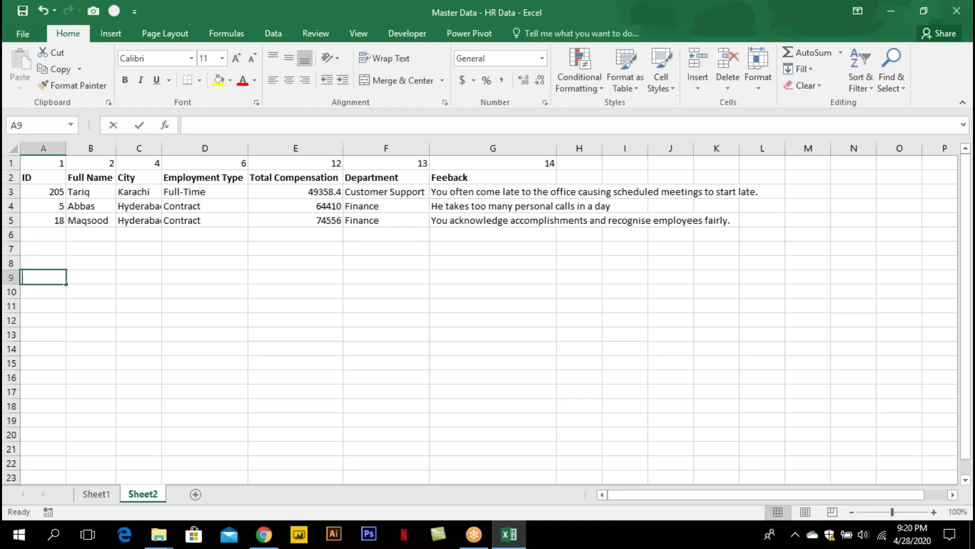
pyautogui.write('=colum')
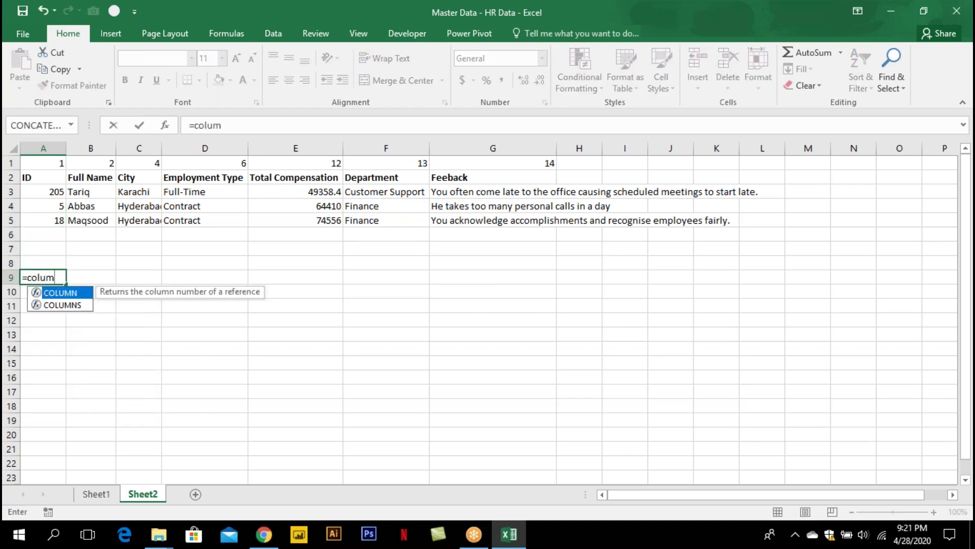
pyautogui.press('Tab')
pyautogui.write(')')
pyautogui.press('Return')
# Enter the formula =ROW() without a reference in A10 of Sheet2
pyautogui.write('=')
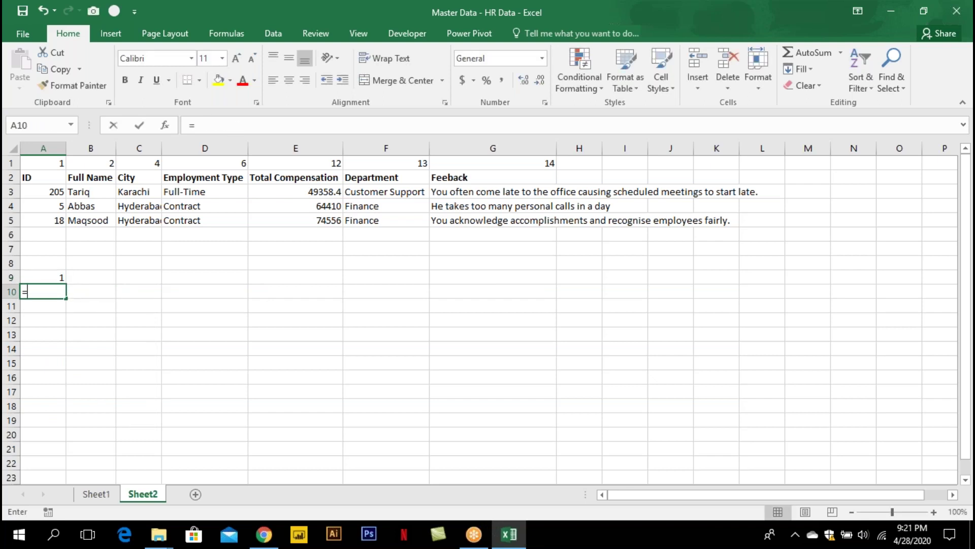
pyautogui.write('row(')
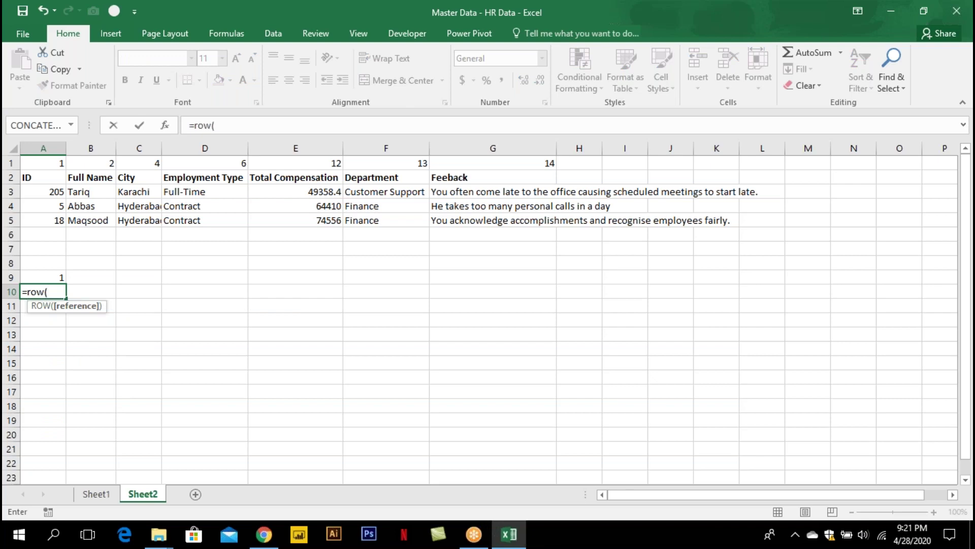
pyautogui.press('Tab')
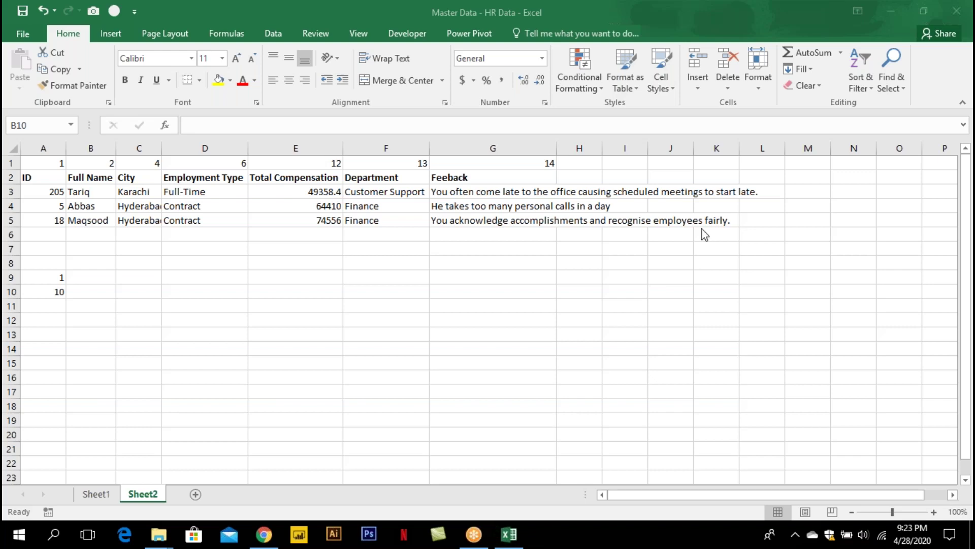
# Examine the file types available for saving the workbook, then leave the Save As dialog without saving
pyautogui.click(15, 33)
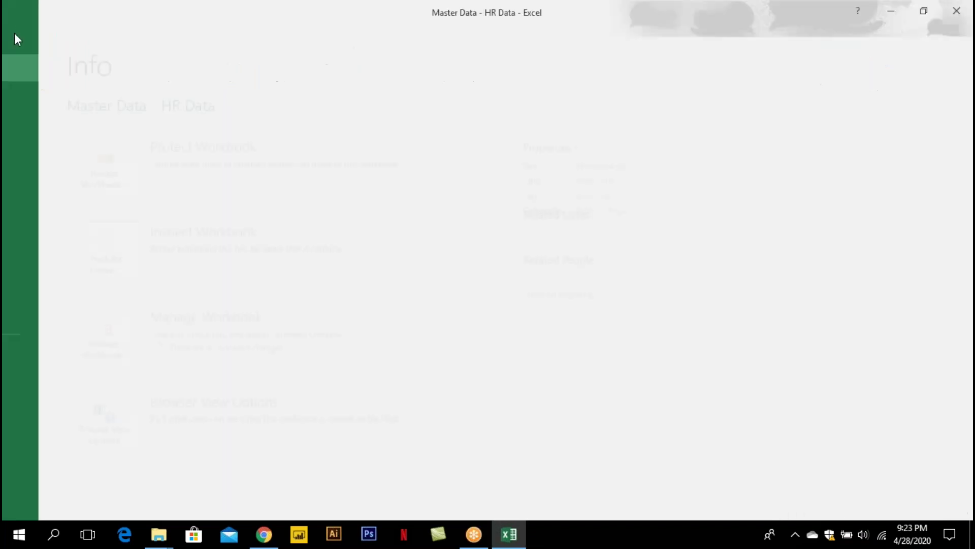
pyautogui.click(50, 177)
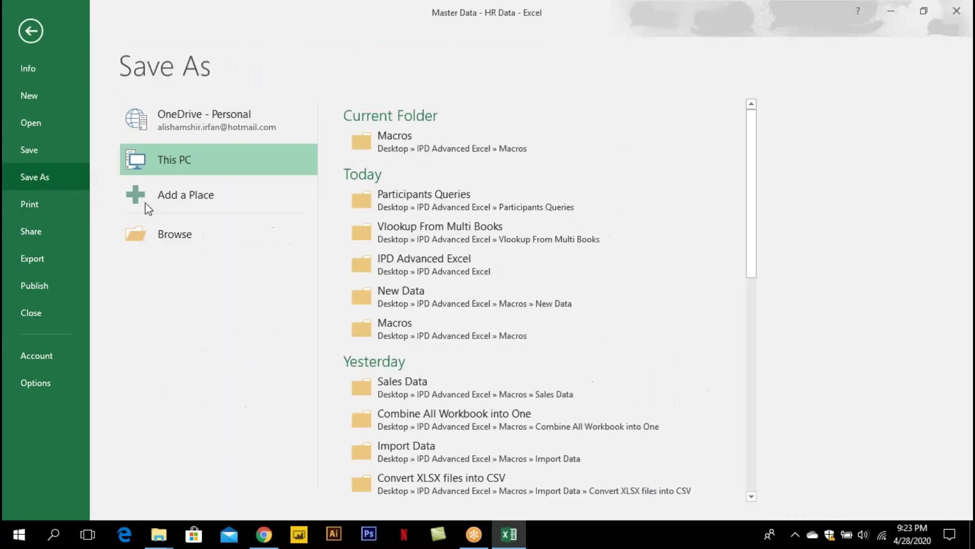
pyautogui.click(231, 234)
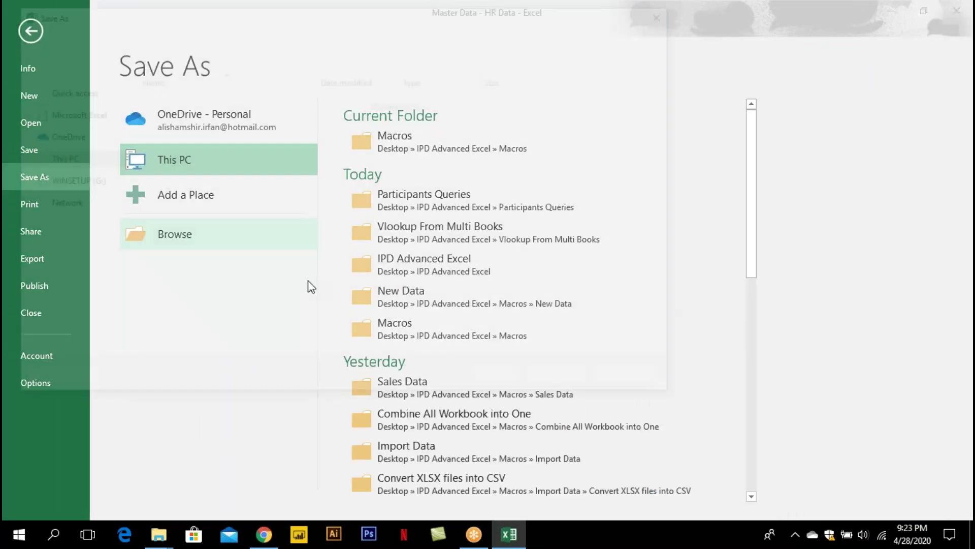
pyautogui.click(207, 307)
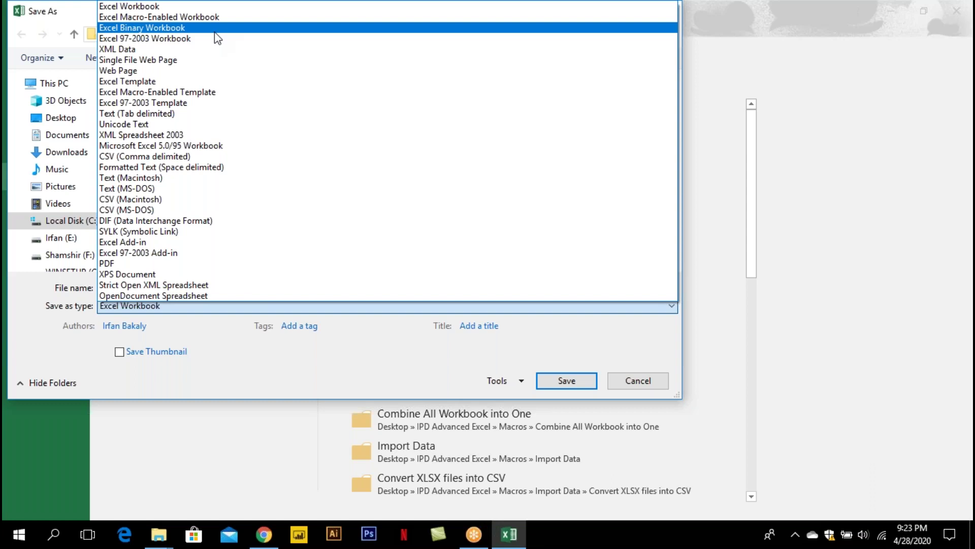
pyautogui.press('Escape')
pyautogui.press('Escape')
pyautogui.press('Escape')
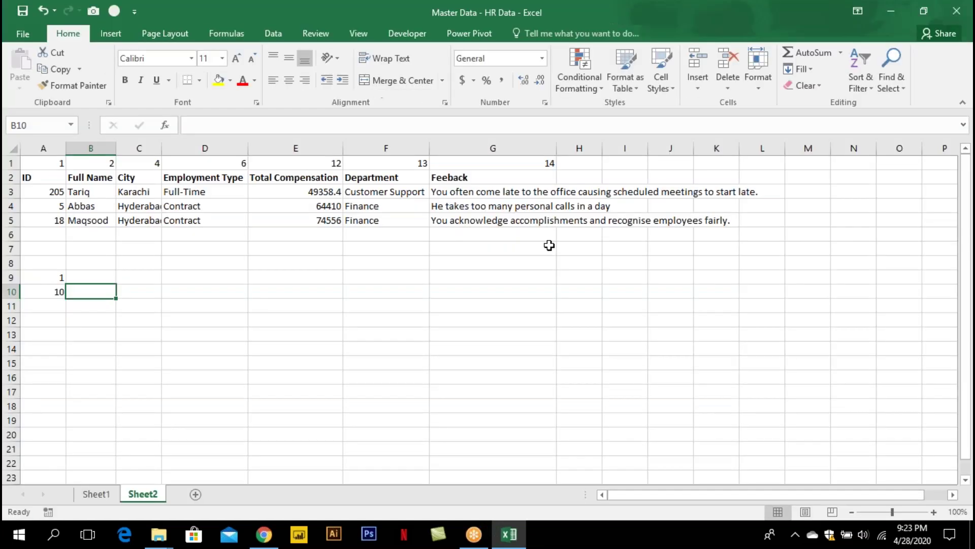
pyautogui.click(964, 500)
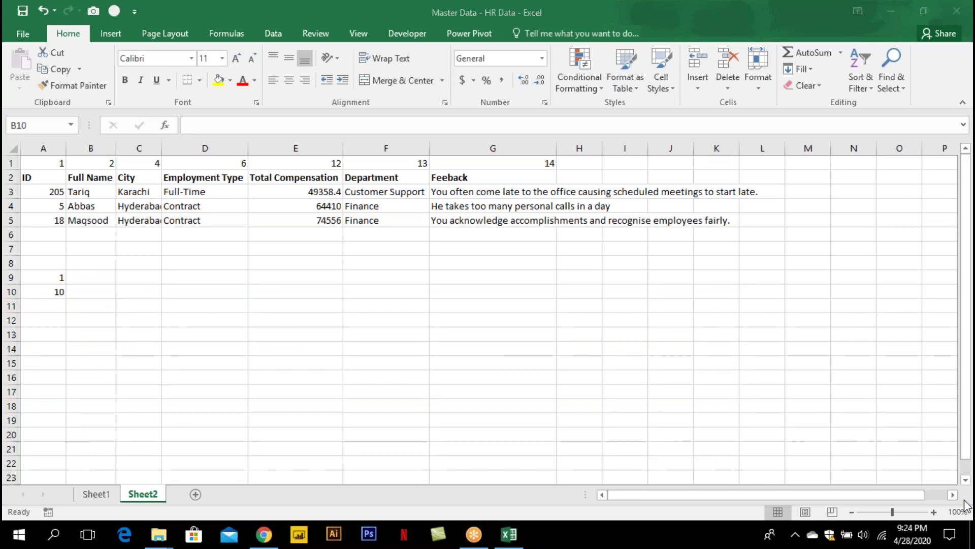